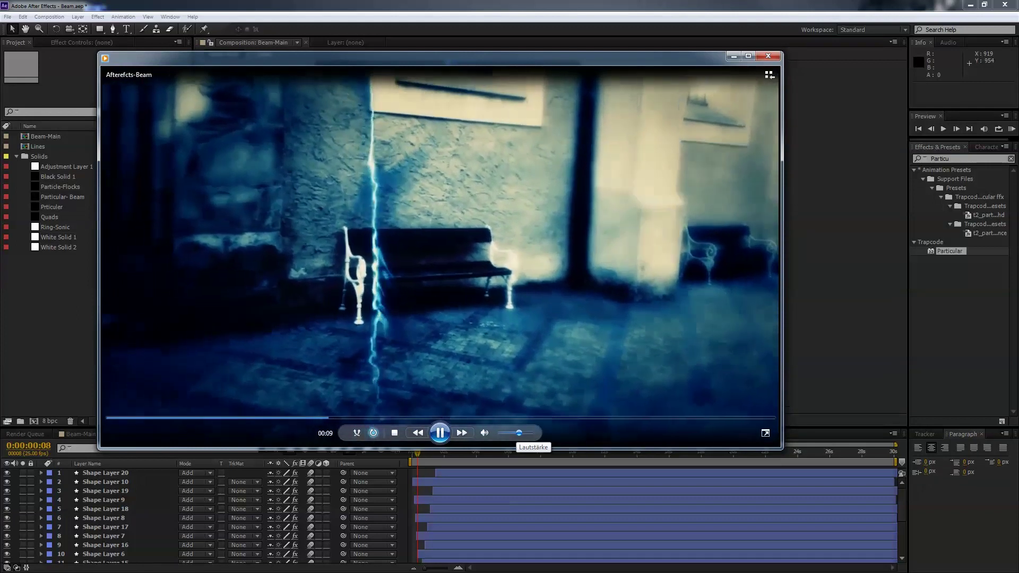
- Turn the volume of the playing Beam preview video down, pause it, and close the player
{"action": "left_click_drag", "start_coordinate": [518, 433], "coordinate": [504, 433]}
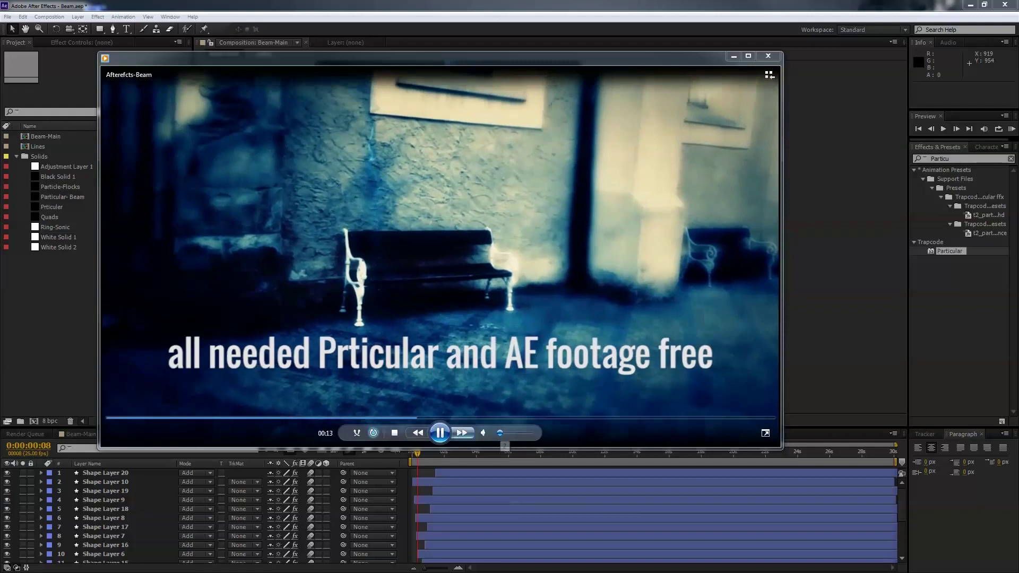
{"action": "left_click", "coordinate": [440, 433]}
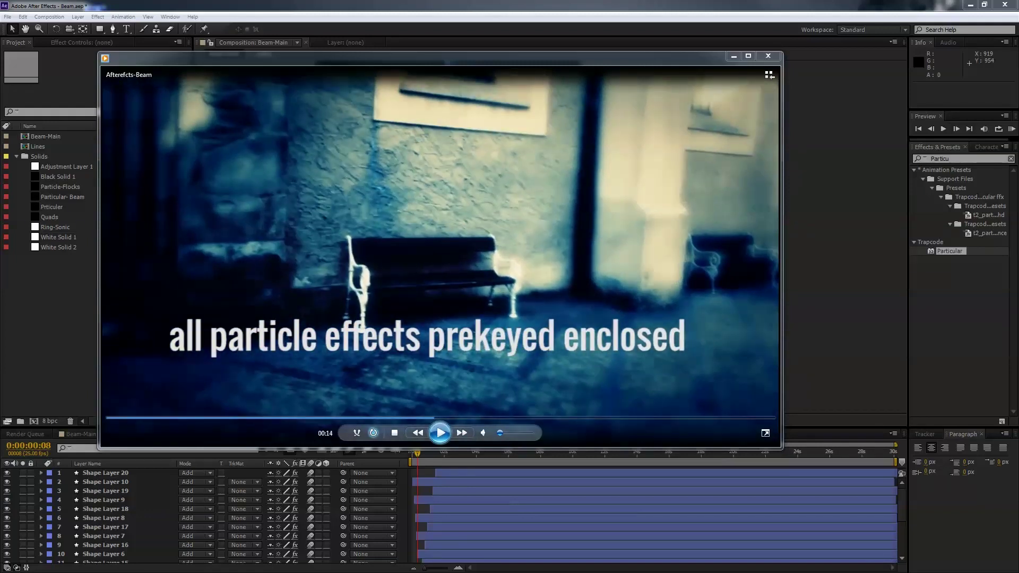
{"action": "left_click_drag", "start_coordinate": [441, 57], "coordinate": [531, 66]}
{"action": "left_click", "coordinate": [824, 65]}
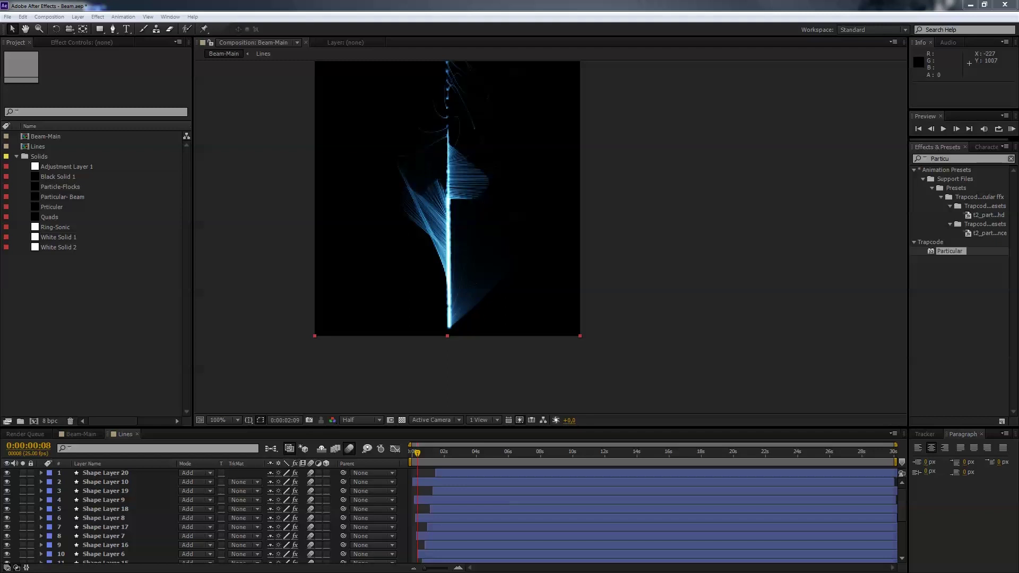
- Switch to the browser, view the Downloads page of tutorialpilot.net, and minimize the browser window
{"action": "key", "text": "alt+Tab"}
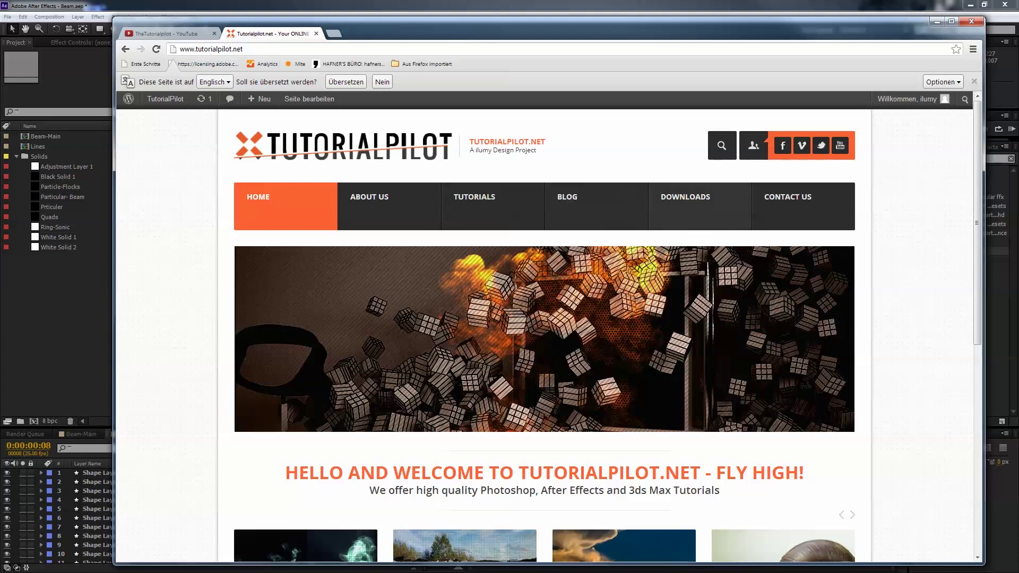
{"action": "left_click", "coordinate": [699, 206]}
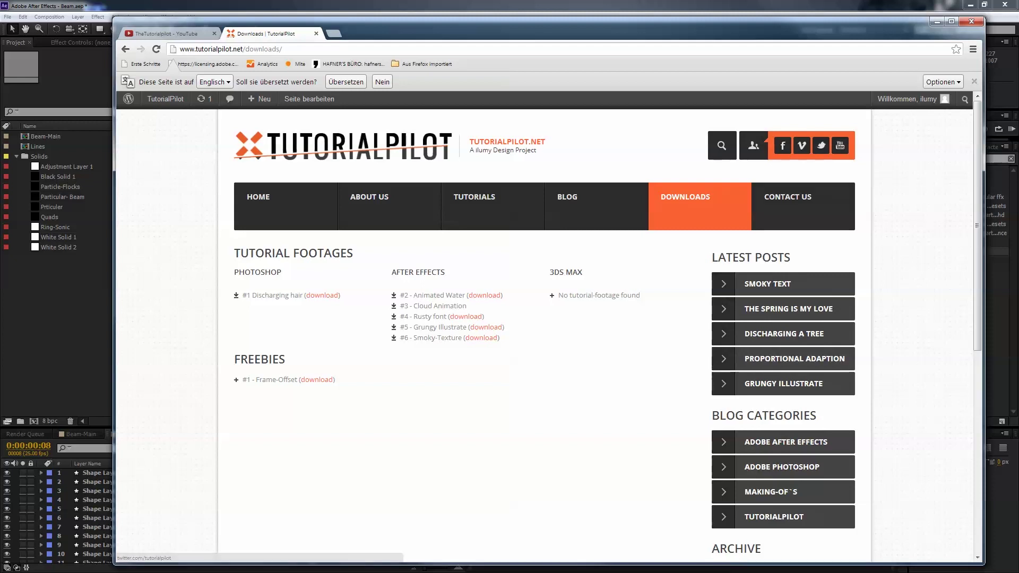
{"action": "left_click", "coordinate": [937, 21]}
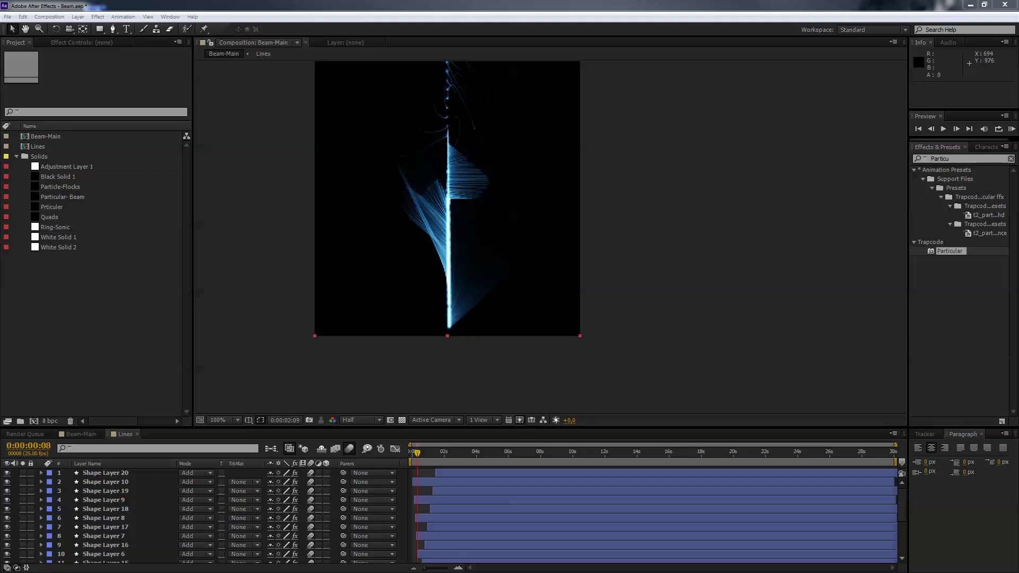
- Create a new 500 × 1080 px composition at 30 frames per second with a 15-second duration
{"action": "left_click", "coordinate": [263, 53]}
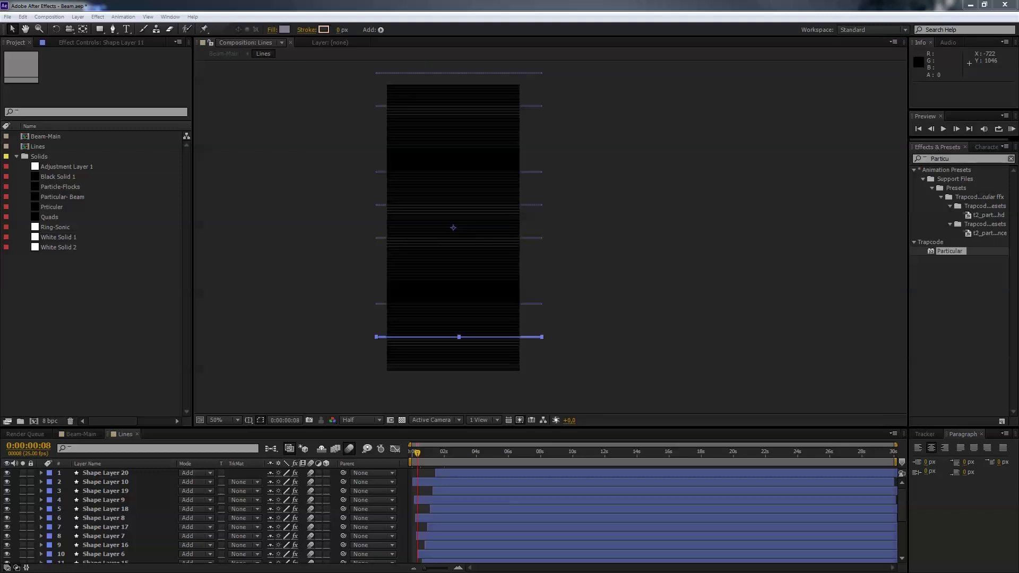
{"action": "left_click", "coordinate": [49, 16]}
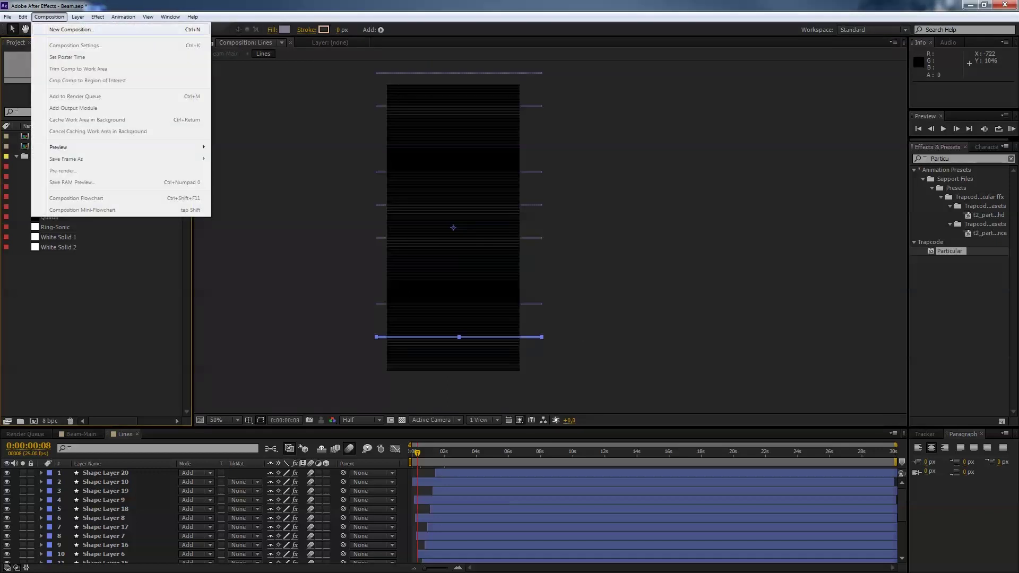
{"action": "left_click", "coordinate": [63, 30]}
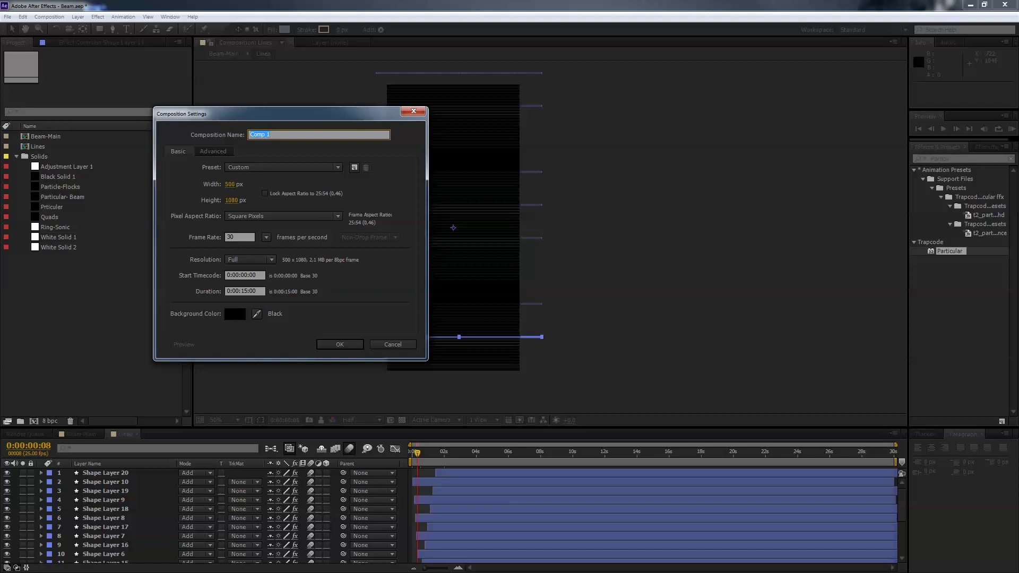
{"action": "key", "text": "Return"}
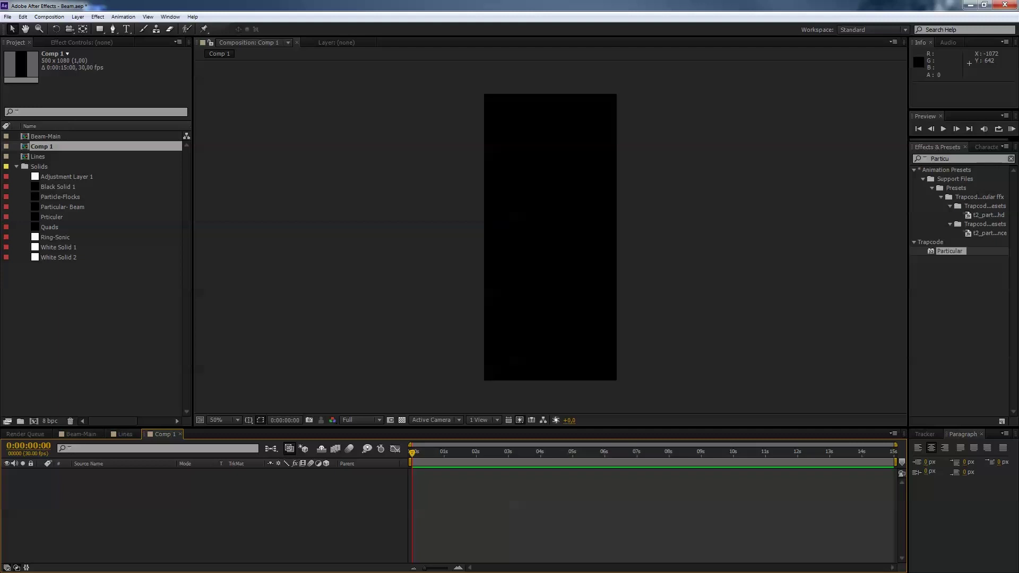
- Add a composition-sized black solid named Particle, apply the Particular effect to it, and show its effect controls
{"action": "left_click", "coordinate": [77, 17]}
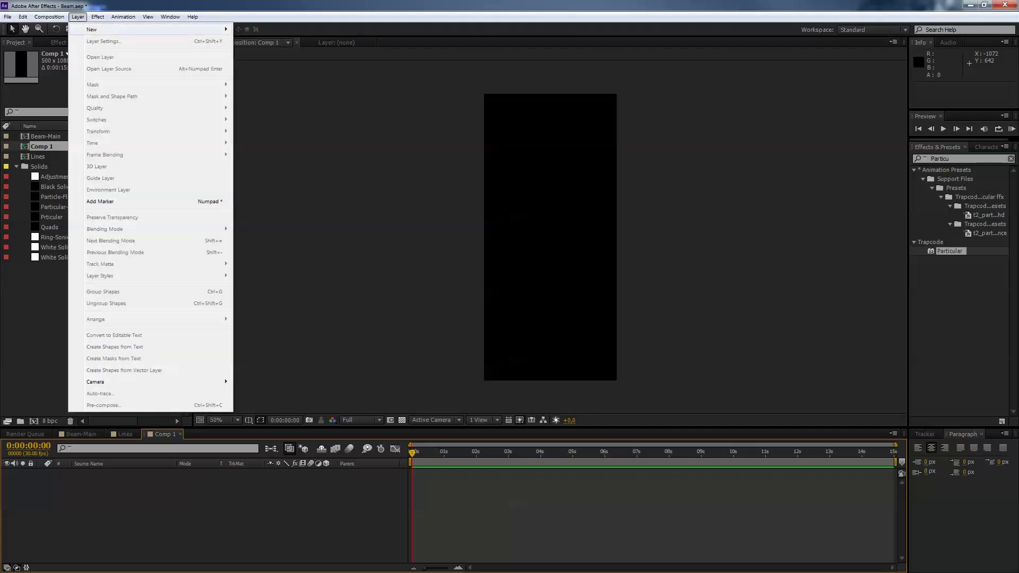
{"action": "mouse_move", "coordinate": [107, 29]}
{"action": "left_click", "coordinate": [256, 41]}
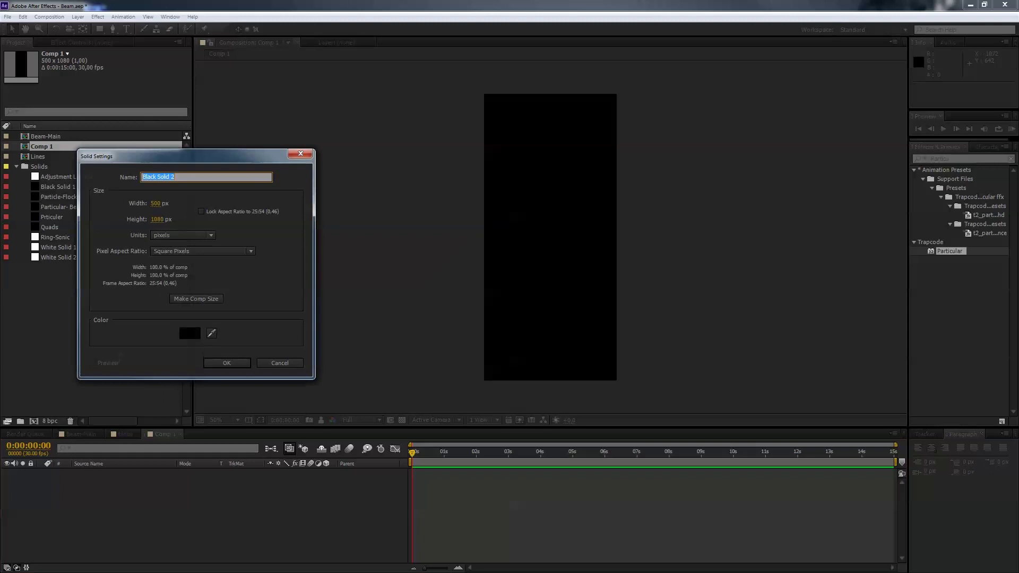
{"action": "type", "text": "Particle"}
{"action": "key", "text": "Return"}
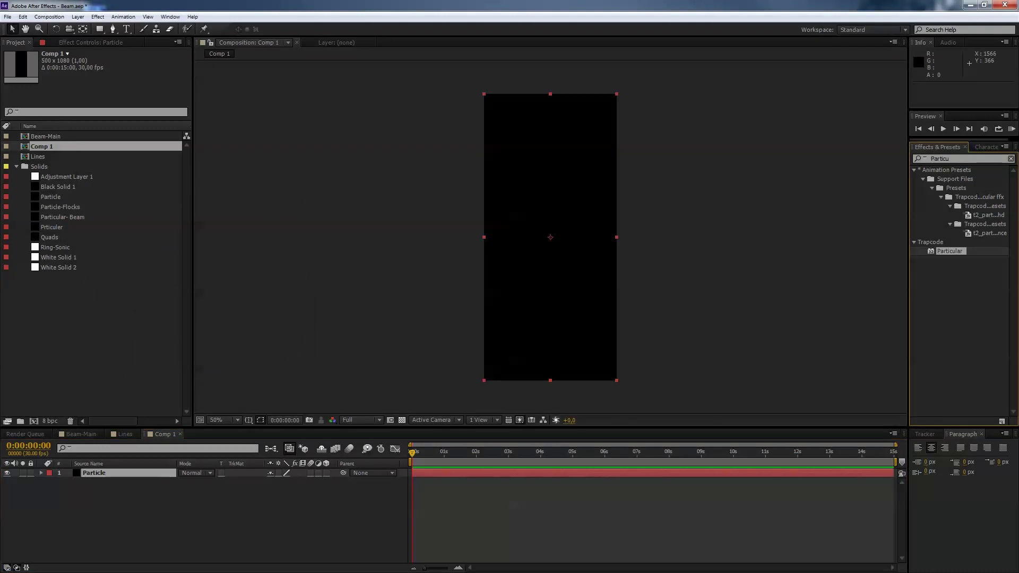
{"action": "key", "text": "F3"}
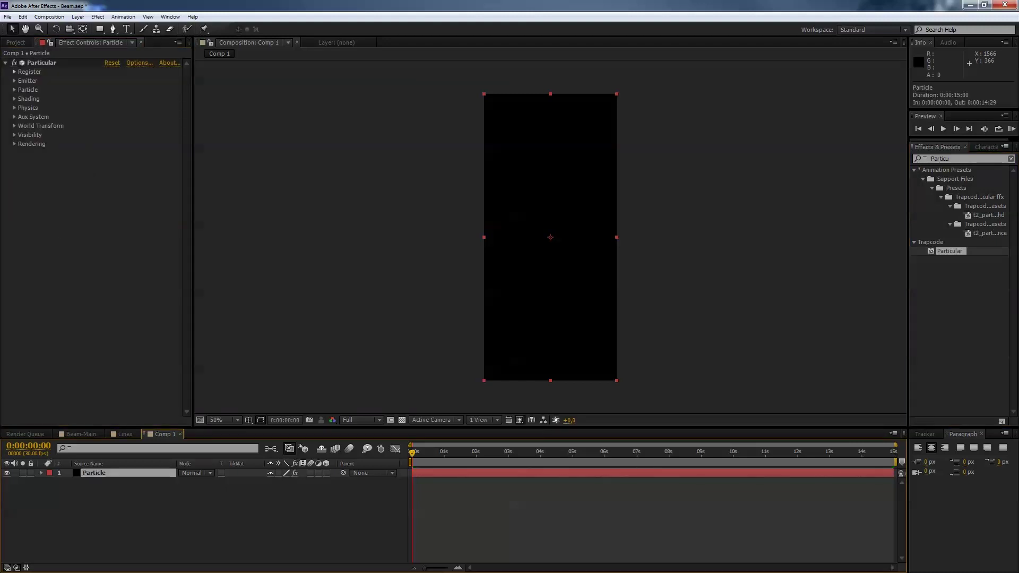
- Keyframe the emitter's Position XY at time 0, placing the emitter just above the composition at about 250, -30
{"action": "left_click", "coordinate": [14, 81]}
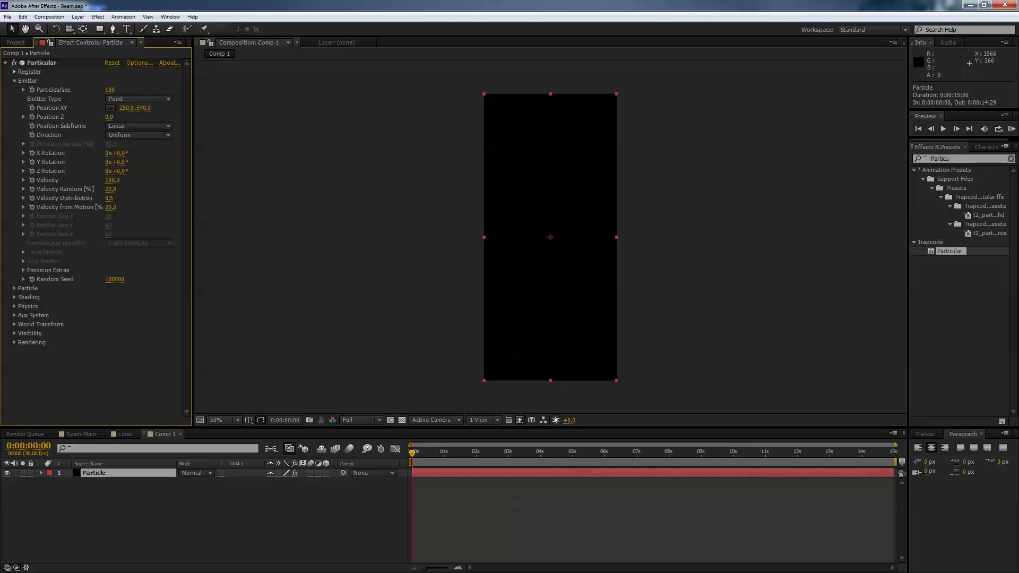
{"action": "left_click", "coordinate": [31, 107]}
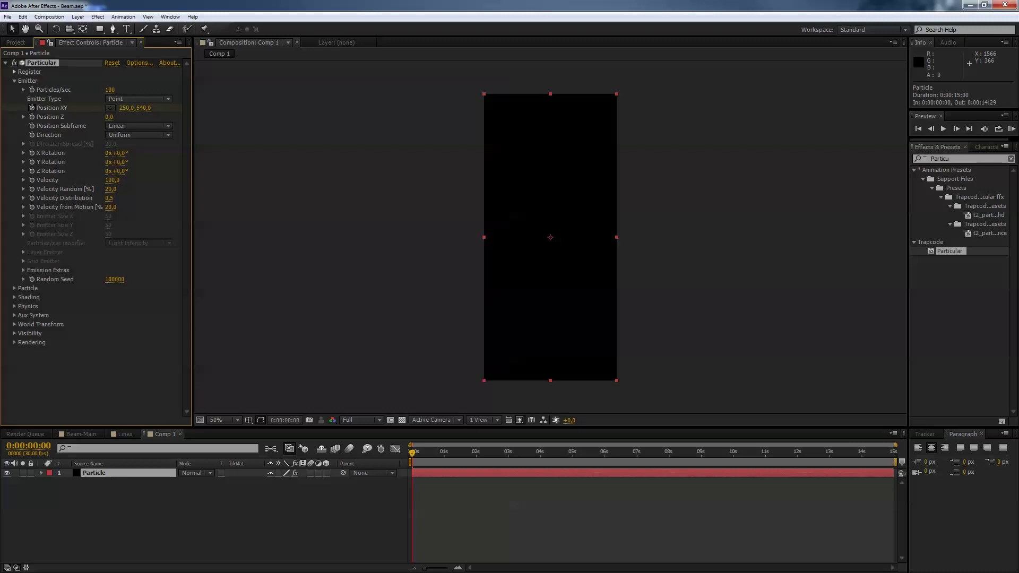
{"action": "left_click", "coordinate": [111, 108]}
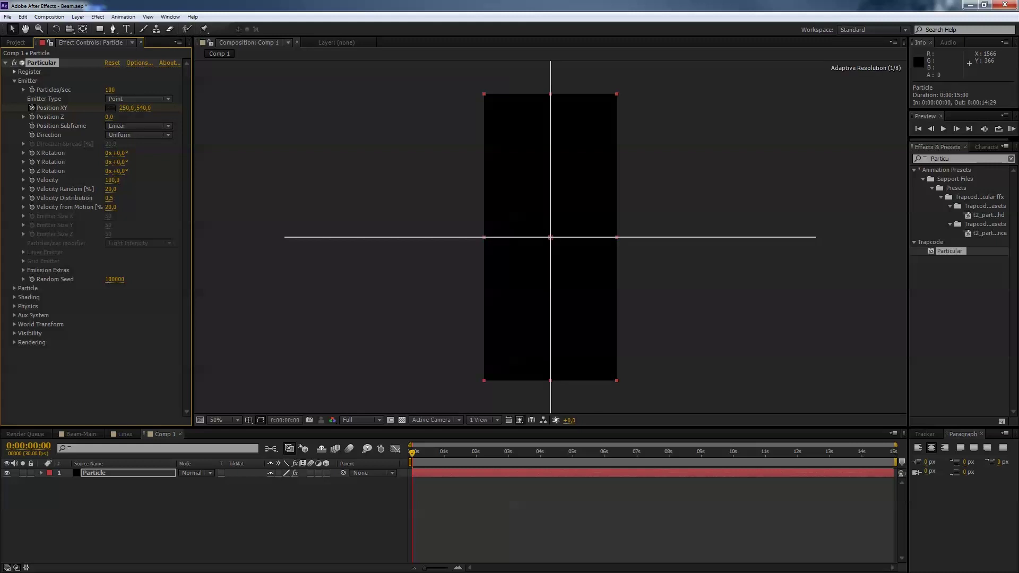
{"action": "left_click_drag", "start_coordinate": [550, 238], "coordinate": [551, 86]}
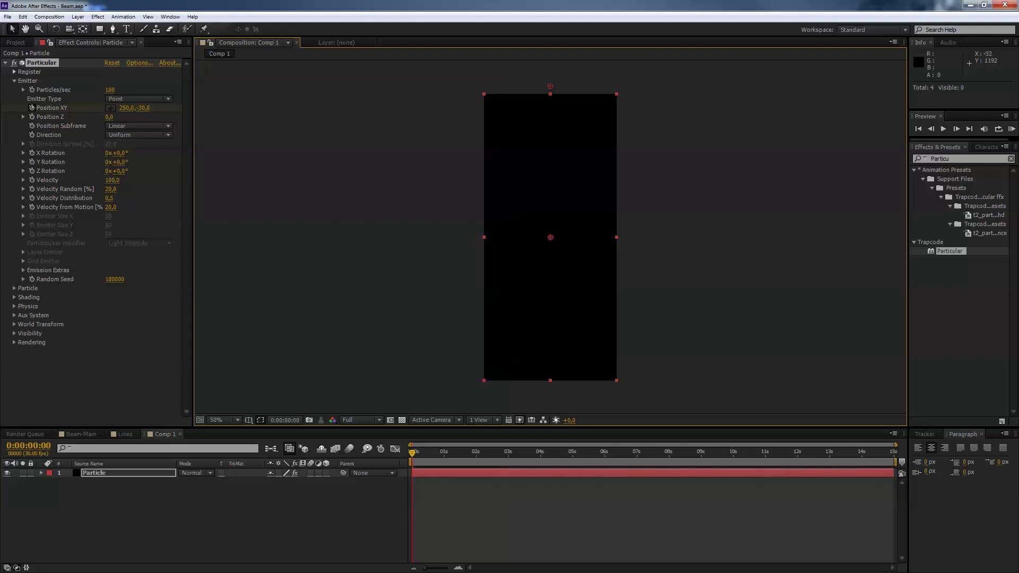
- Keyframe the emitter's position at about 250, 1026 on frame 7 and at about 250, -79 on 0:00:06:29
{"action": "left_click_drag", "start_coordinate": [411, 453], "coordinate": [420, 453]}
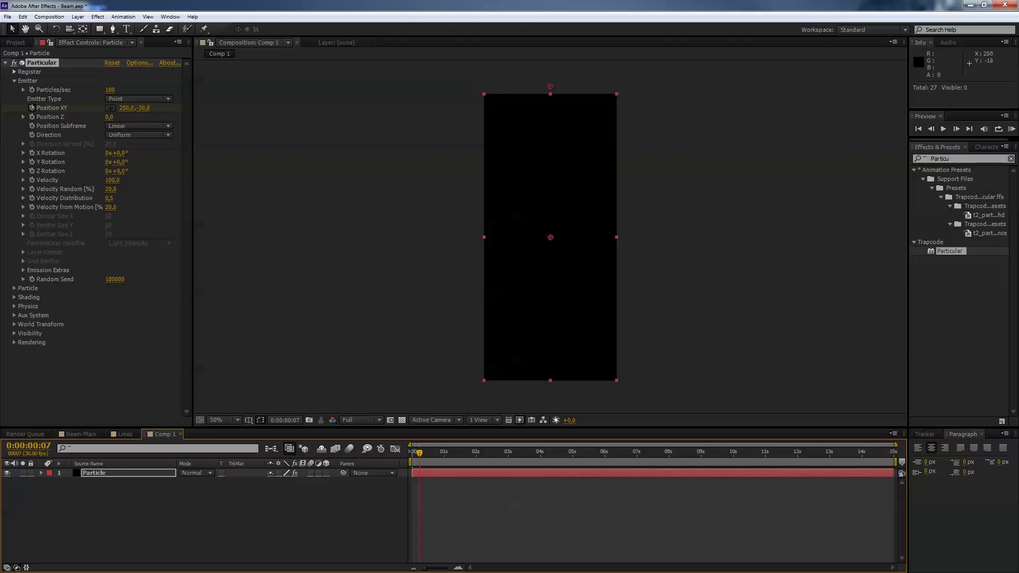
{"action": "left_click_drag", "start_coordinate": [550, 86], "coordinate": [550, 366]}
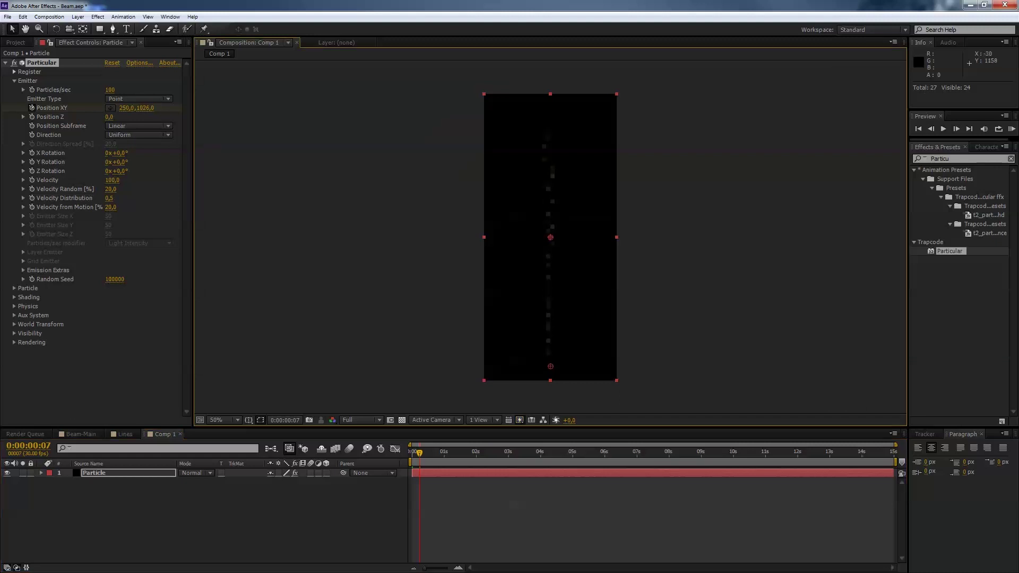
{"action": "left_click_drag", "start_coordinate": [420, 453], "coordinate": [636, 452]}
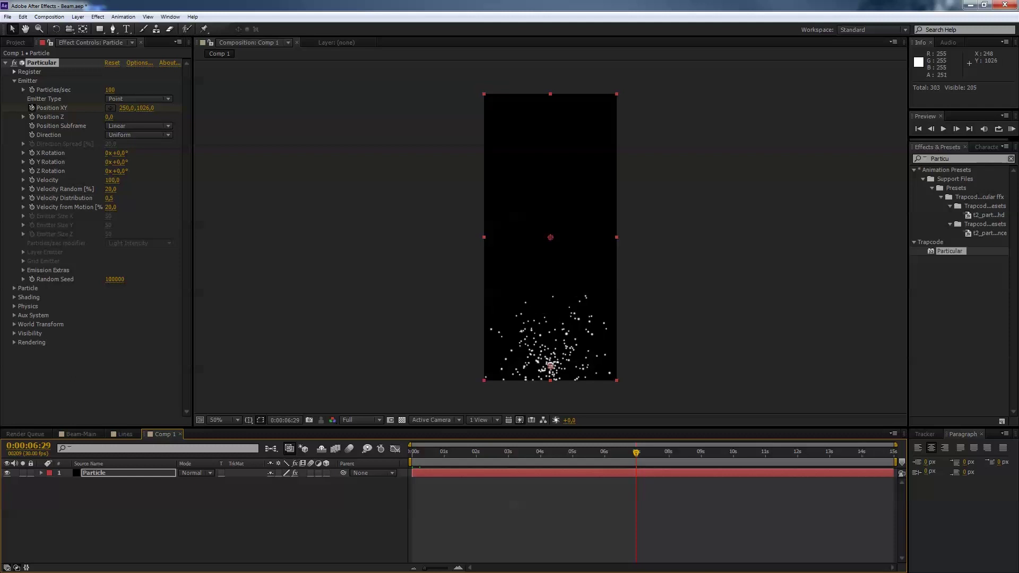
{"action": "left_click_drag", "start_coordinate": [549, 366], "coordinate": [549, 75]}
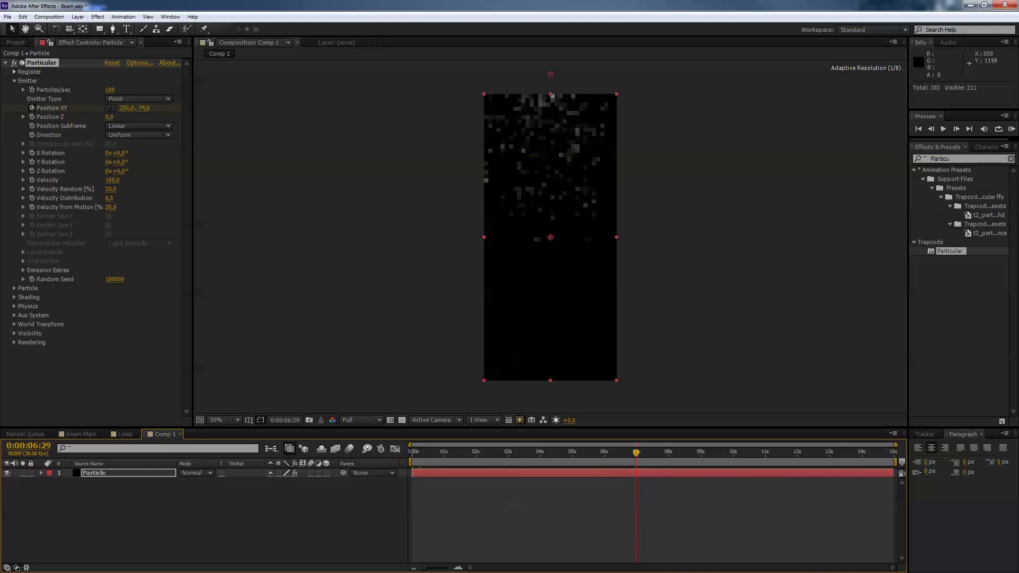
- At time 0, set the emitter's Velocity to 4, Velocity Random to 0.4 and Velocity from Motion to 0.3
{"action": "left_click_drag", "start_coordinate": [635, 453], "coordinate": [412, 452]}
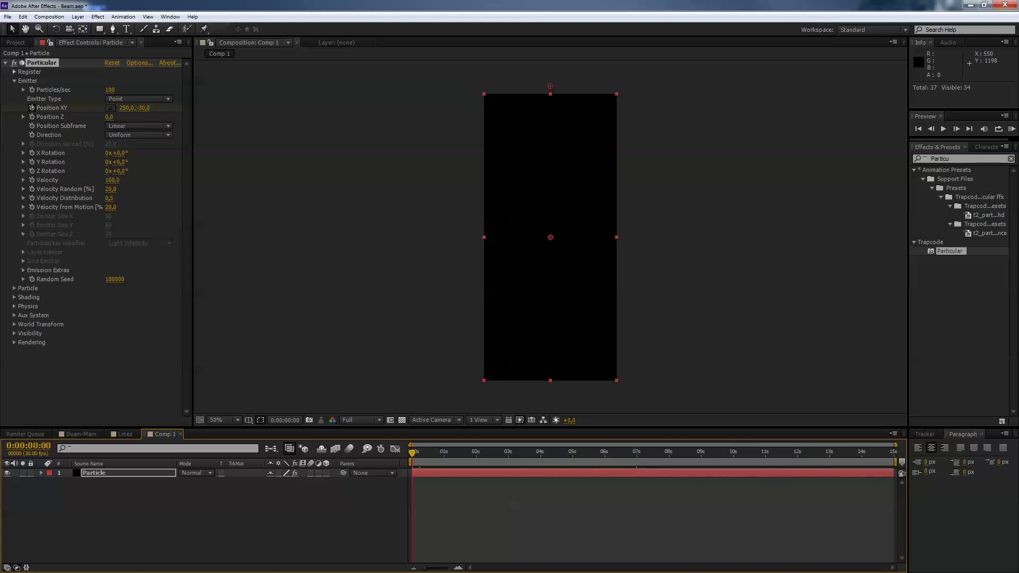
{"action": "left_click", "coordinate": [112, 180]}
{"action": "type", "text": "4"}
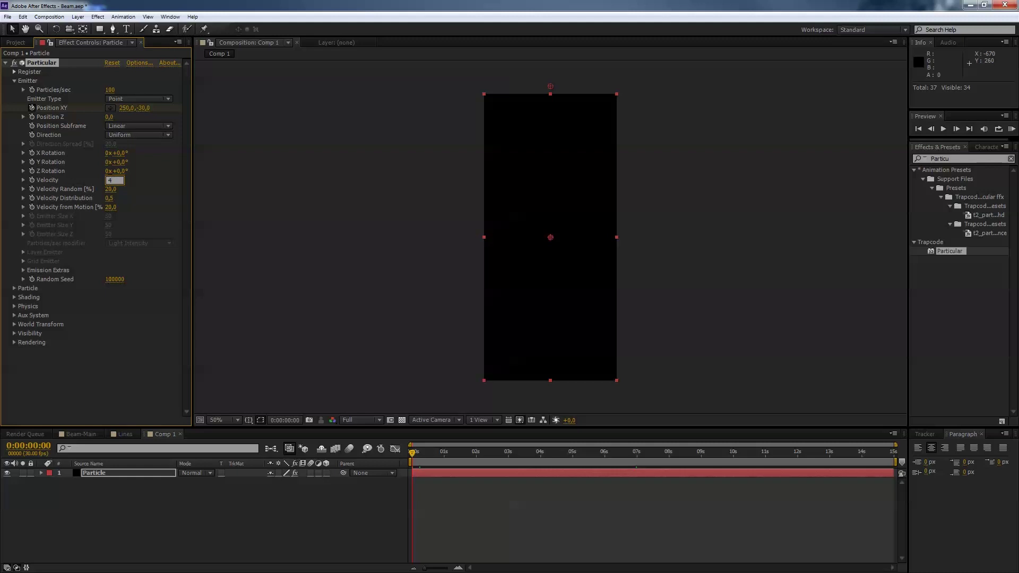
{"action": "key", "text": "Tab"}
{"action": "type", "text": "7"}
{"action": "key", "text": "Tab"}
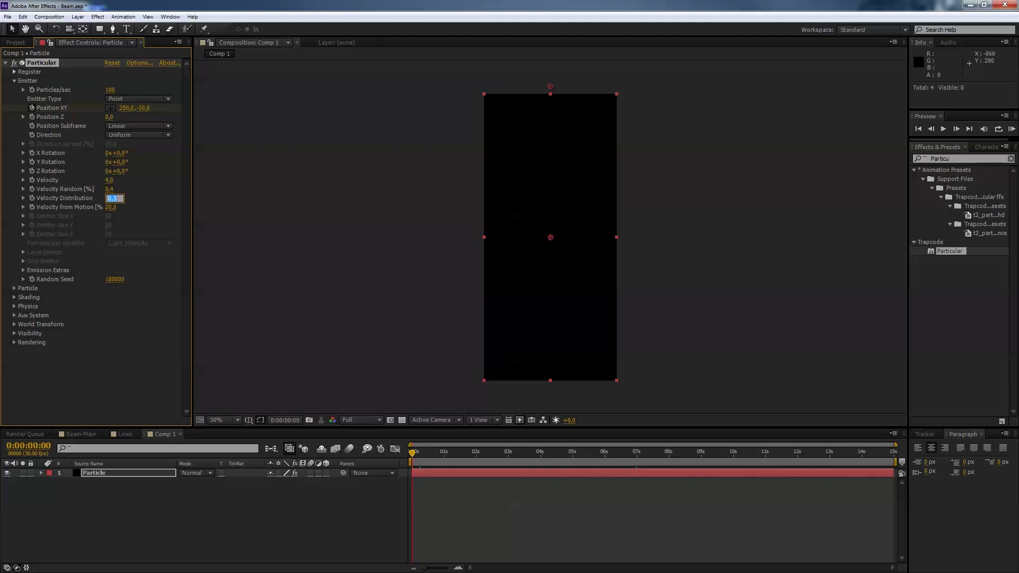
{"action": "key", "text": "Tab"}
{"action": "type", "text": ",3"}
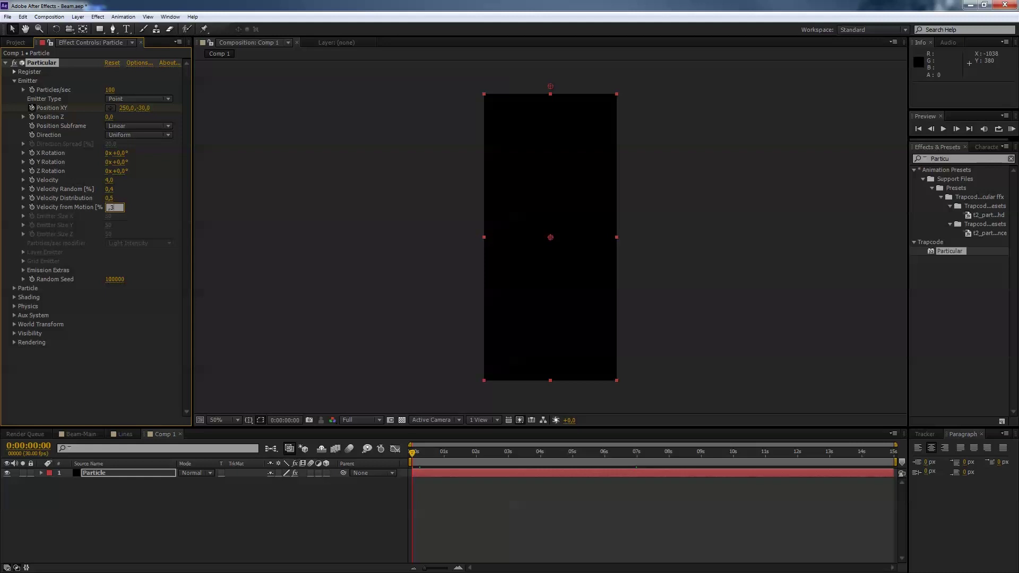
{"action": "key", "text": "Tab"}
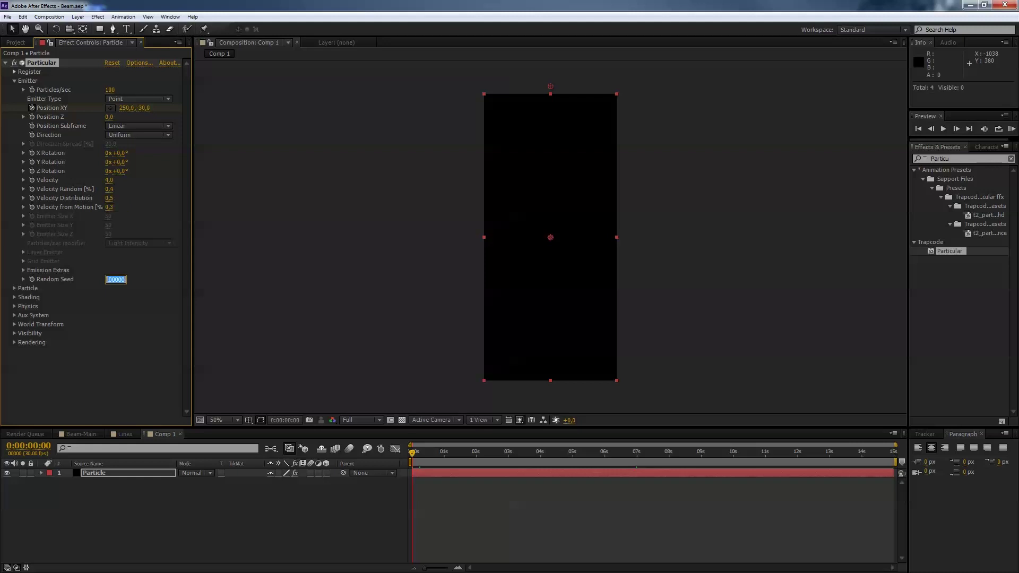
- Set the Life of the particles to 1.5 seconds and their Size to 3
{"action": "left_click", "coordinate": [14, 81]}
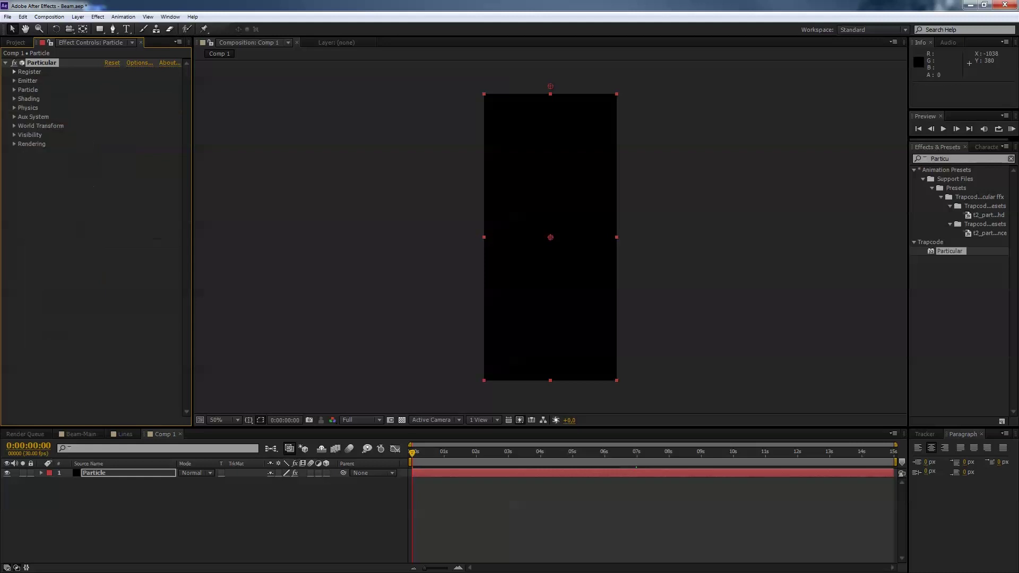
{"action": "left_click", "coordinate": [14, 90]}
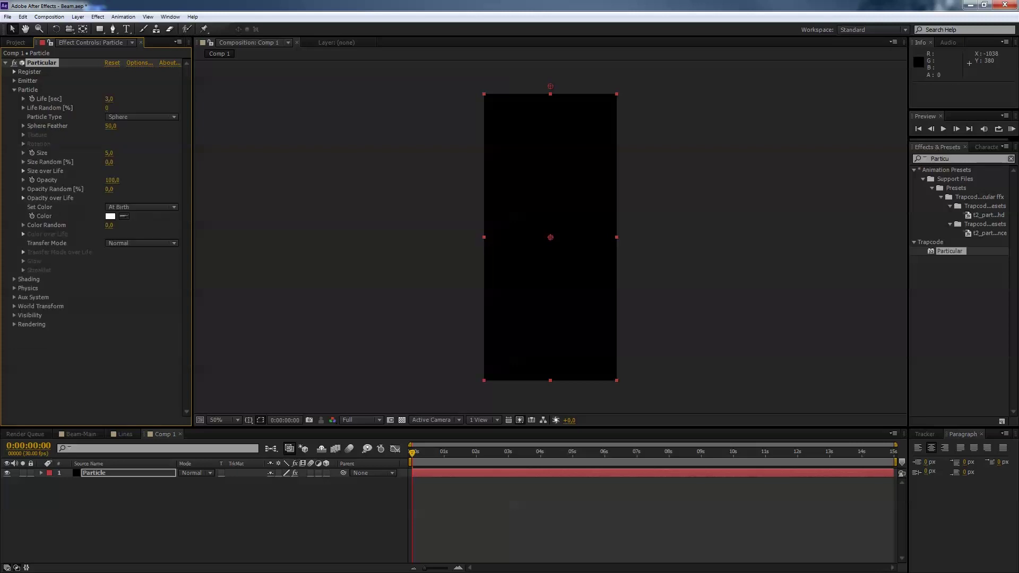
{"action": "left_click", "coordinate": [108, 99]}
{"action": "type", "text": "1,5"}
{"action": "key", "text": "Tab"}
{"action": "key", "text": "Tab"}
{"action": "key", "text": "Tab"}
{"action": "key", "text": "Tab"}
{"action": "key", "text": "Return"}
- Change the particle color to a medium blue and choose a different particle transfer mode
{"action": "left_click", "coordinate": [110, 216]}
{"action": "mouse_move", "coordinate": [268, 204]}
{"action": "left_mouse_down"}
{"action": "mouse_move", "coordinate": [269, 213]}
{"action": "mouse_move", "coordinate": [243, 170]}
{"action": "mouse_move", "coordinate": [202, 161]}
{"action": "mouse_move", "coordinate": [200, 173]}
{"action": "left_mouse_up"}
{"action": "left_click", "coordinate": [241, 193]}
{"action": "key", "text": "Return"}
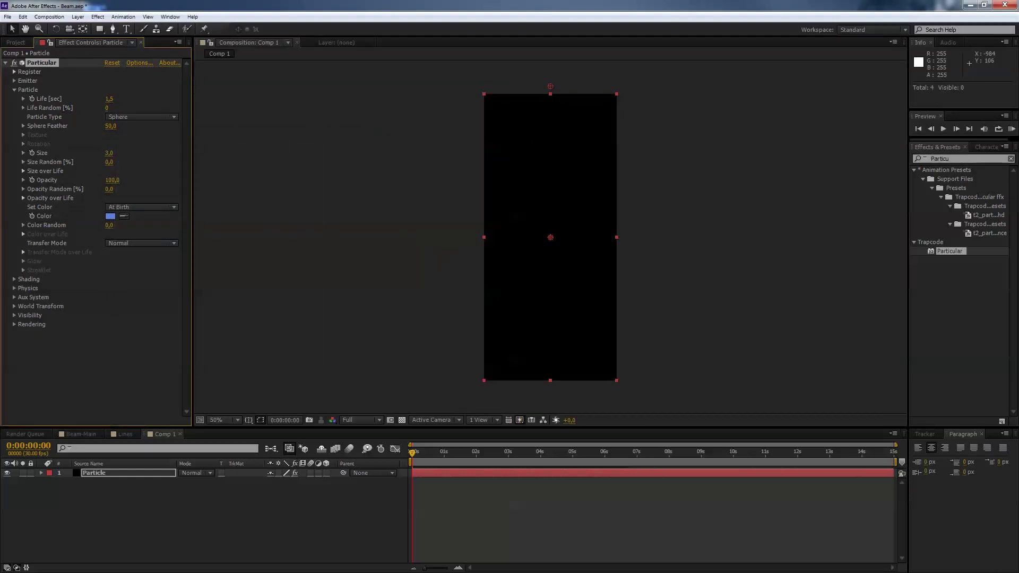
{"action": "left_click", "coordinate": [141, 243]}
{"action": "left_click", "coordinate": [128, 266]}
- Set Gravity to 50 in Particular's Physics settings
{"action": "left_click", "coordinate": [14, 89]}
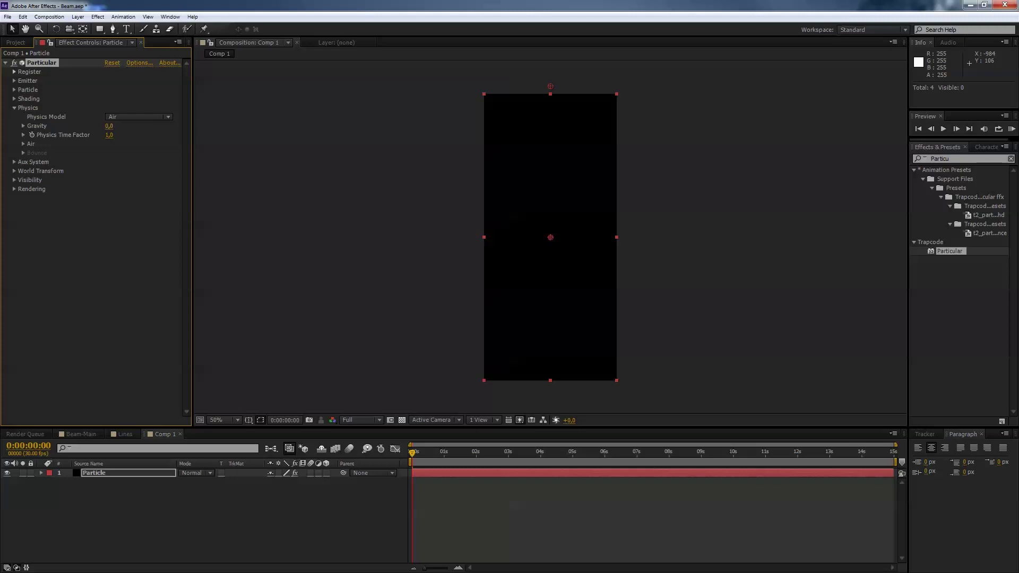
{"action": "left_click", "coordinate": [108, 125]}
{"action": "key", "text": "Tab"}
{"action": "left_click", "coordinate": [138, 116]}
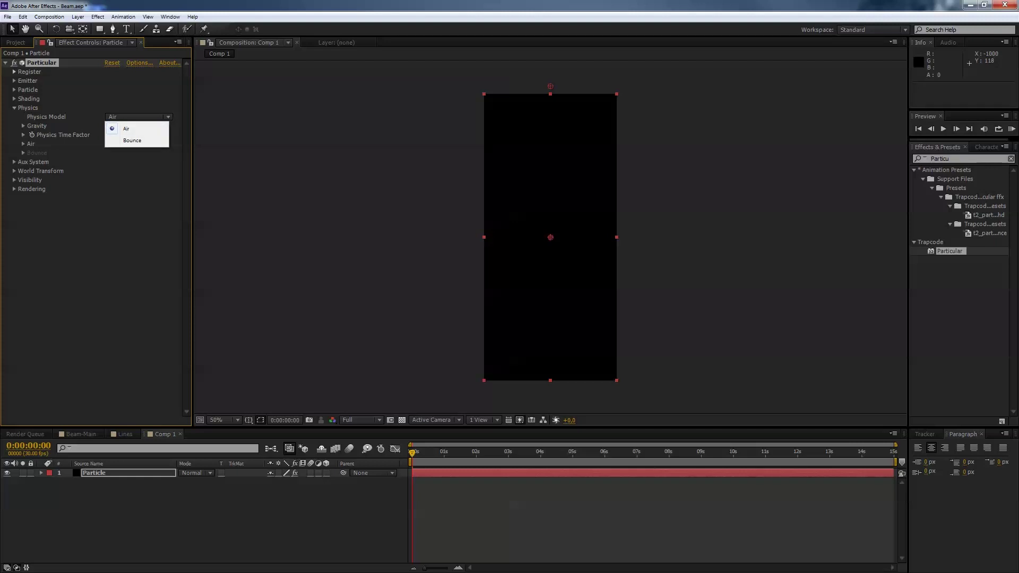
{"action": "key", "text": "Escape"}
- Set the Spin Frequency in the Air physics settings to 0.3
{"action": "left_click", "coordinate": [23, 144]}
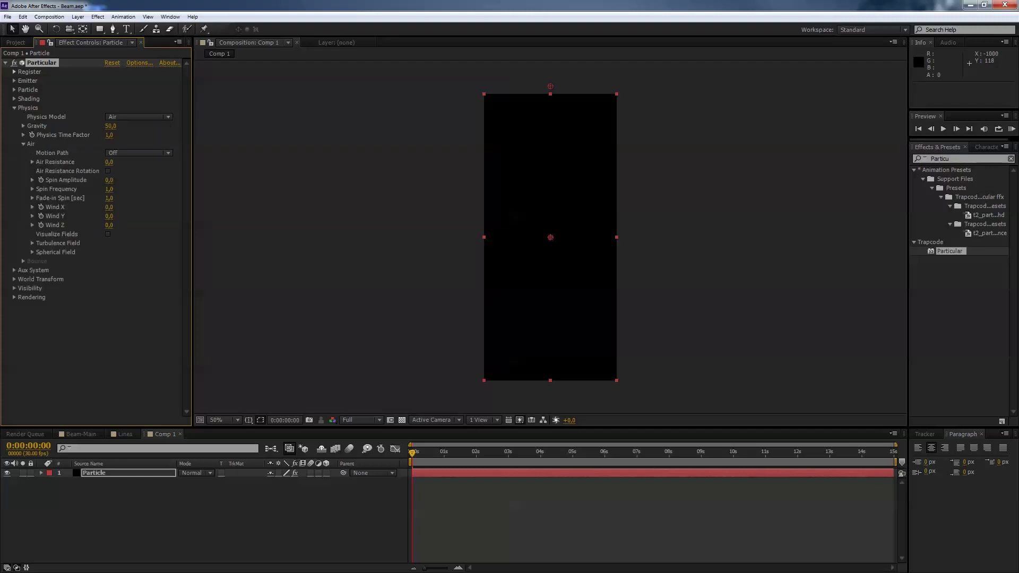
{"action": "left_click", "coordinate": [109, 189]}
{"action": "key", "text": "Tab"}
- Set the Turbulence Field's Affect Size to 1 and its Evolution Speed to 20
{"action": "left_click", "coordinate": [32, 243]}
{"action": "left_click", "coordinate": [109, 252]}
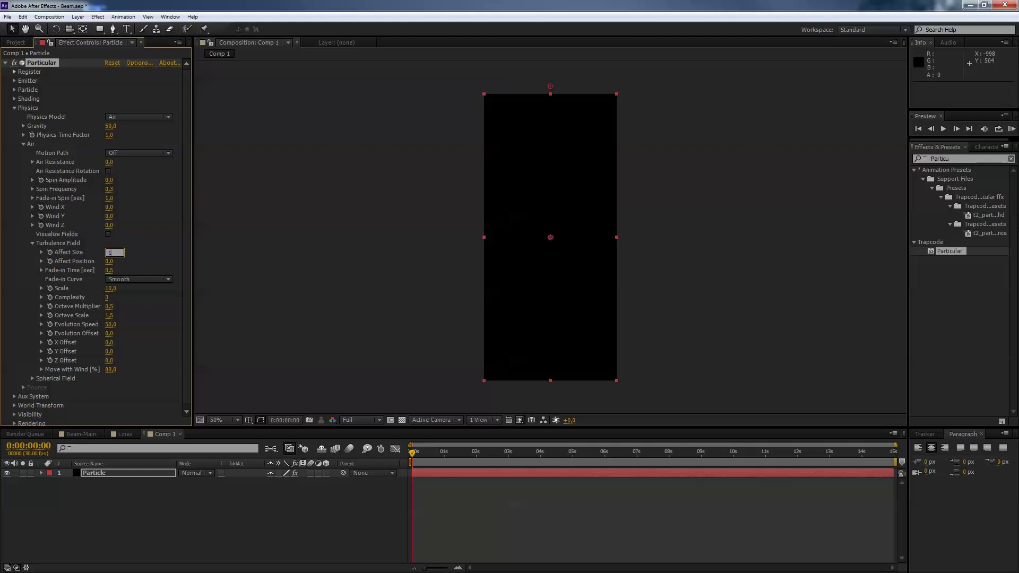
{"action": "key", "text": "Tab"}
{"action": "left_click", "coordinate": [110, 324]}
{"action": "type", "text": "20"}
{"action": "key", "text": "Tab"}
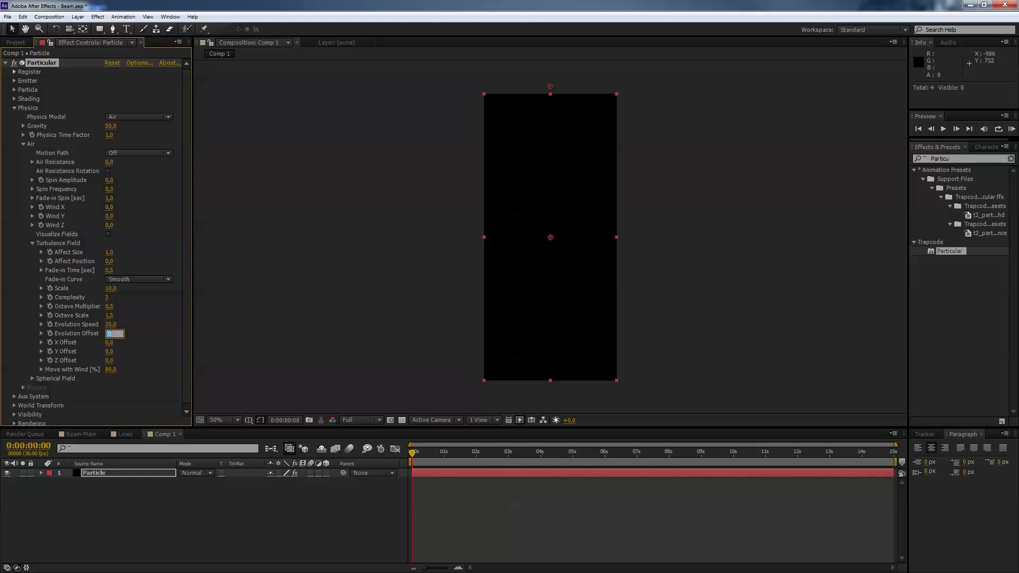
- Set the Turbulence Field's Move with Wind to 20%
{"action": "key", "text": "Tab"}
{"action": "key", "text": "Tab"}
{"action": "key", "text": "Tab"}
{"action": "key", "text": "Tab"}
{"action": "type", "text": "20"}
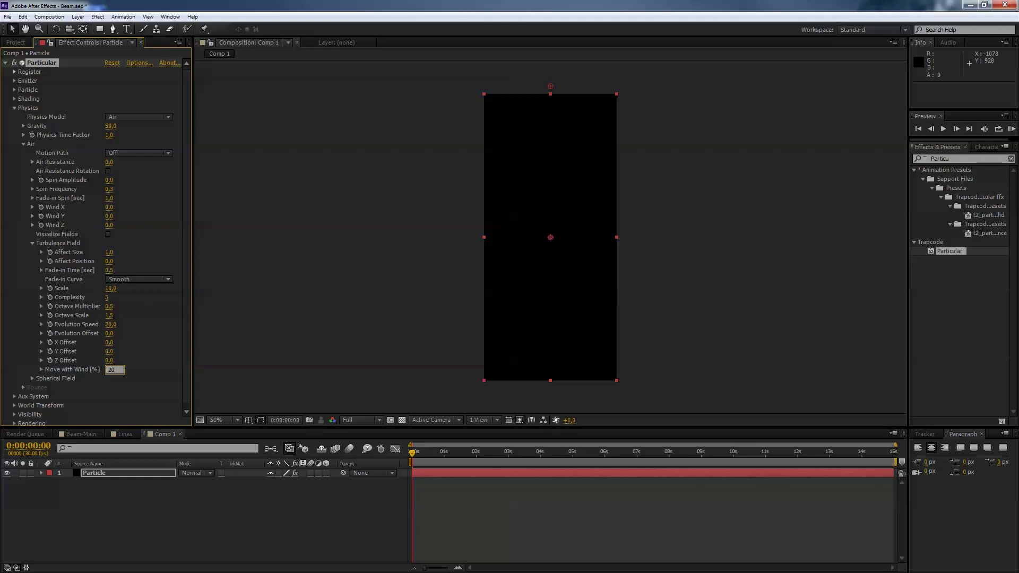
{"action": "key", "text": "Tab"}
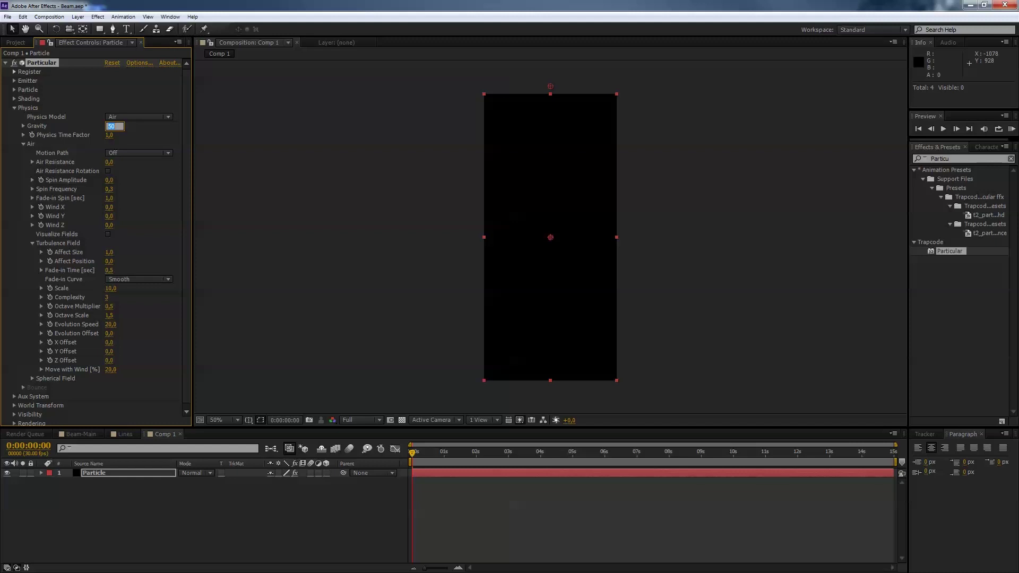
{"action": "key", "text": "Return"}
- Set the Spherical Field's Strength to 100 and place its XY position at 598, 542, outside the composition frame
{"action": "left_click", "coordinate": [32, 378]}
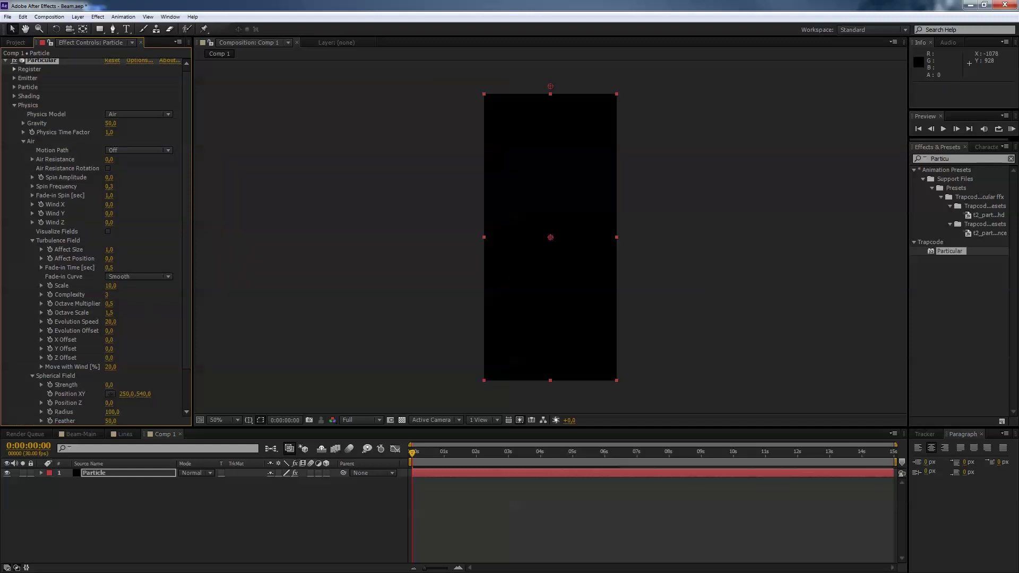
{"action": "scroll", "coordinate": [95, 239], "scroll_direction": "down", "scroll_amount": 2}
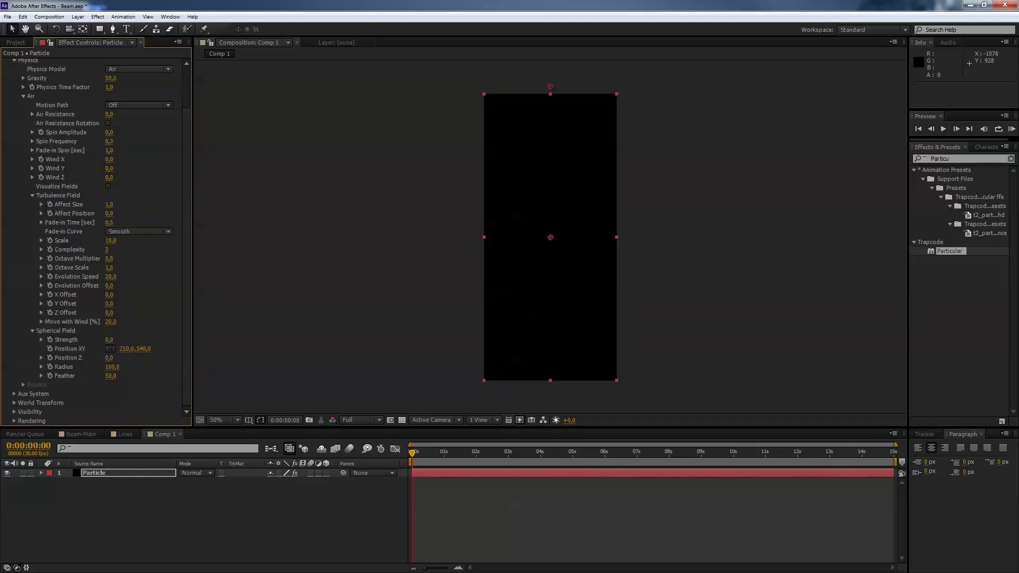
{"action": "left_click", "coordinate": [109, 340]}
{"action": "type", "text": "10"}
{"action": "key", "text": "Tab"}
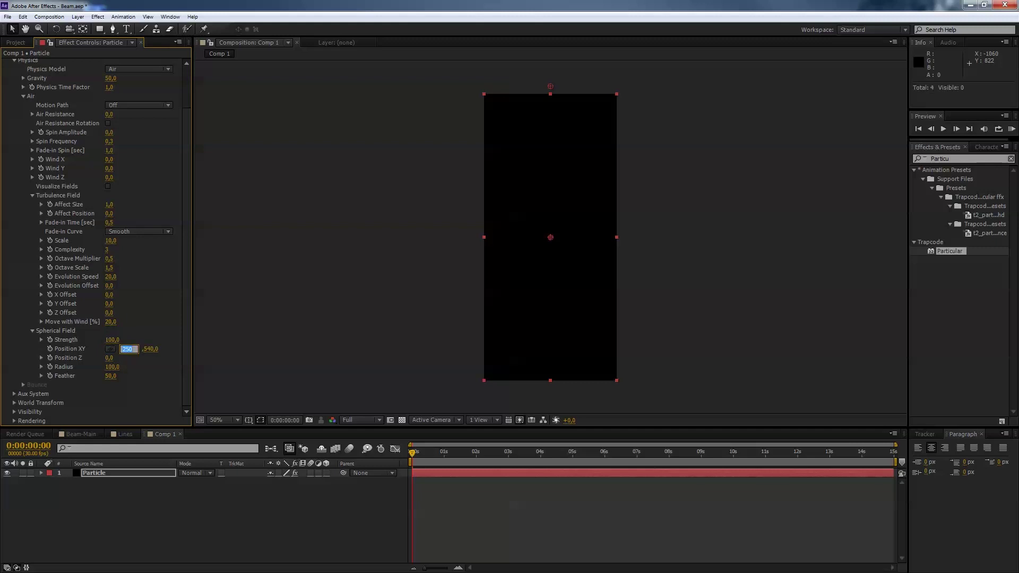
{"action": "key", "text": "Return"}
{"action": "left_click", "coordinate": [111, 348]}
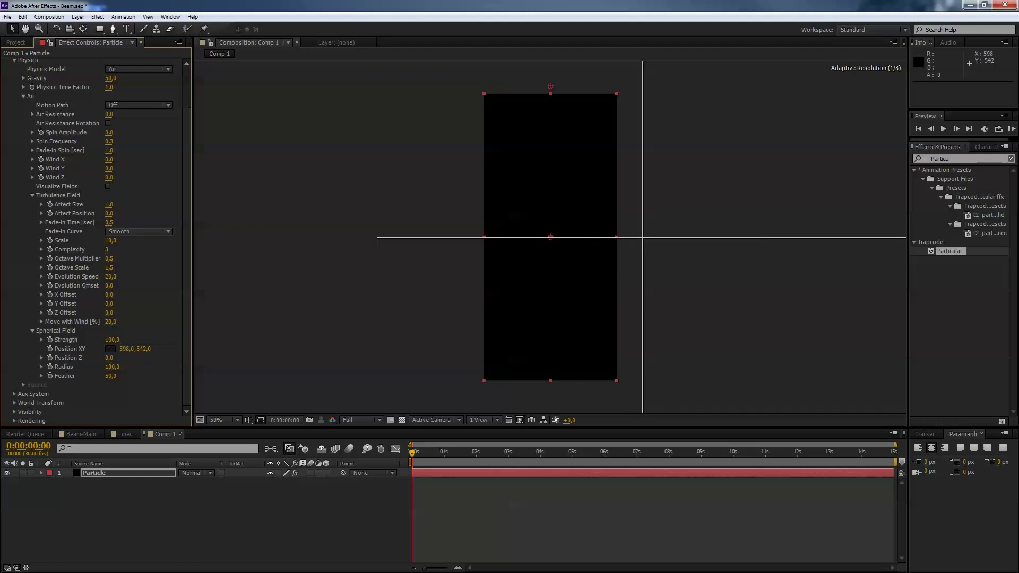
{"action": "left_click", "coordinate": [643, 238]}
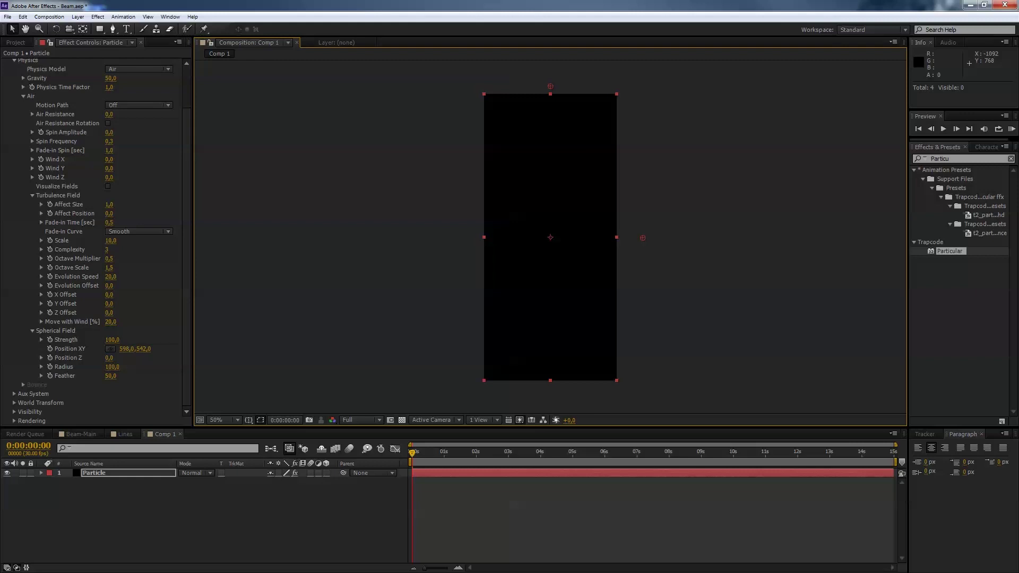
- Set the Aux System's Emit option to Continously
{"action": "scroll", "coordinate": [96, 239], "scroll_direction": "up", "scroll_amount": 3}
{"action": "left_click", "coordinate": [14, 108]}
{"action": "left_click", "coordinate": [14, 116]}
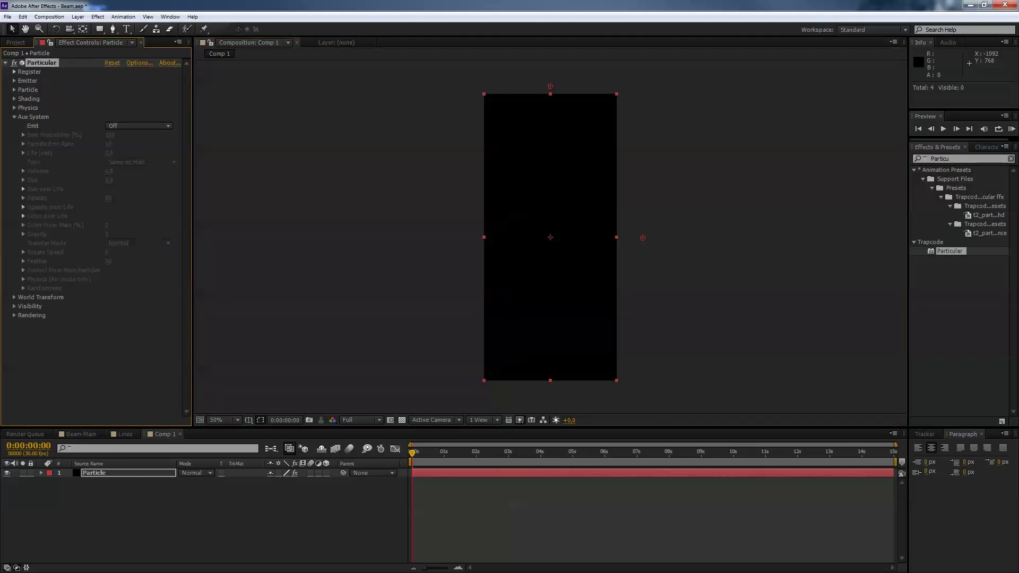
{"action": "left_click", "coordinate": [138, 126]}
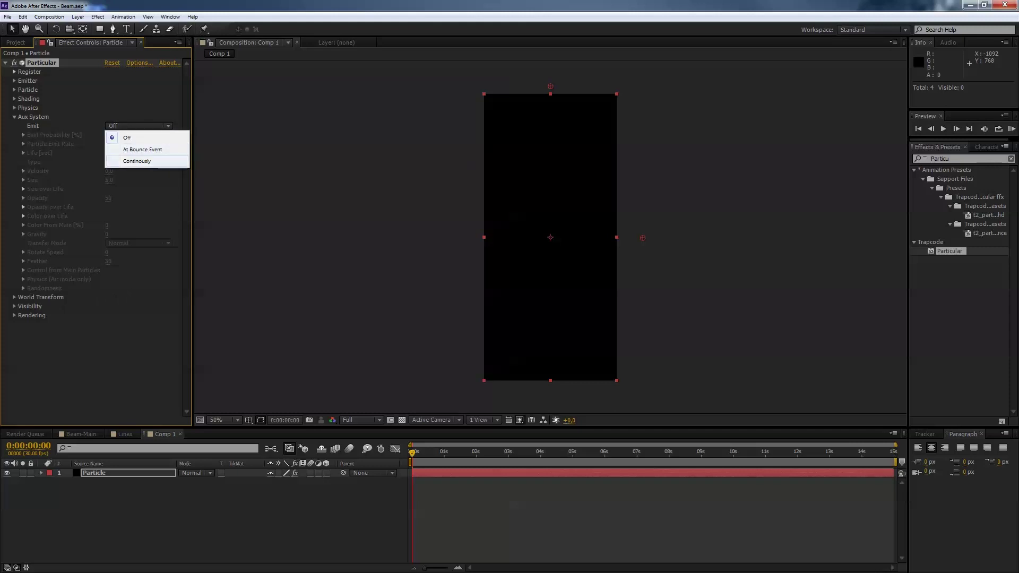
{"action": "left_click", "coordinate": [137, 161]}
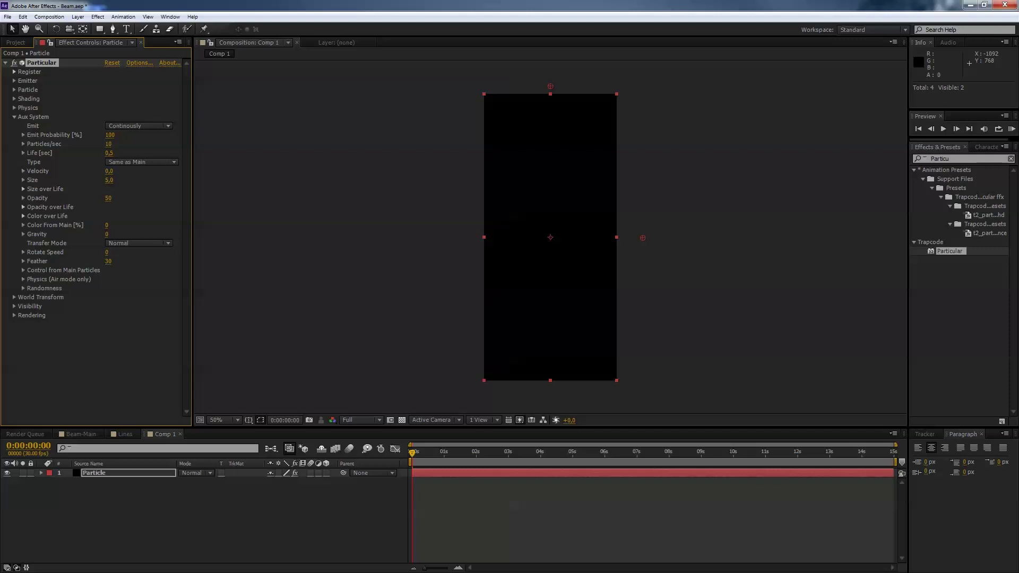
- Set the Aux System's Particles/sec to 2500, Velocity to 2 and Size to 0.8
{"action": "left_click", "coordinate": [109, 144]}
{"action": "type", "text": "2"}
{"action": "key", "text": "Tab"}
{"action": "key", "text": "Tab"}
{"action": "type", "text": "2"}
{"action": "key", "text": "Tab"}
{"action": "key", "text": "Tab"}
{"action": "key", "text": "shift+Tab"}
{"action": "type", "text": ",8"}
{"action": "key", "text": "Tab"}
- Apply the linearly decreasing preset to the Aux System's Size over Life curve
{"action": "left_click", "coordinate": [23, 189]}
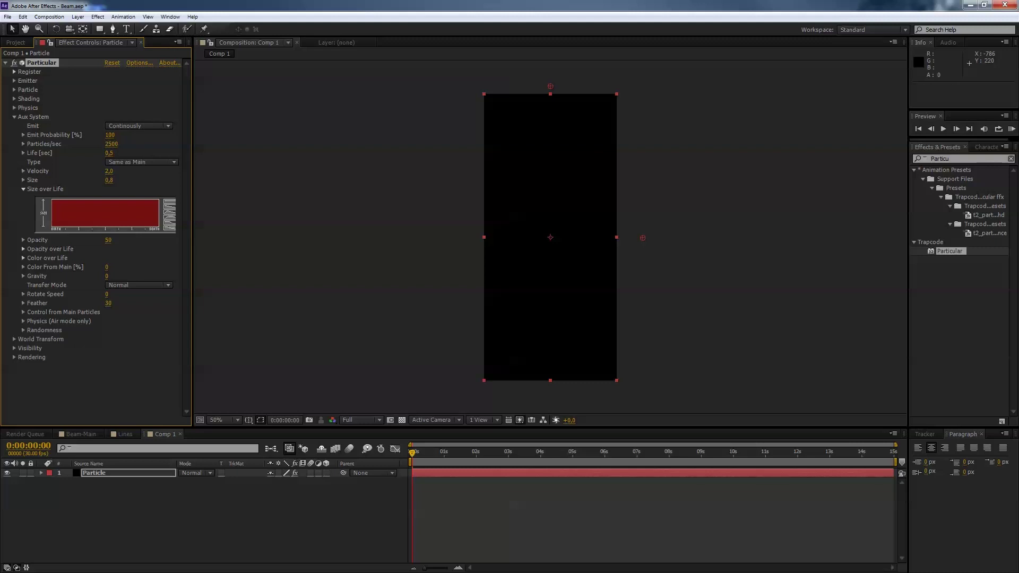
{"action": "left_click", "coordinate": [169, 207]}
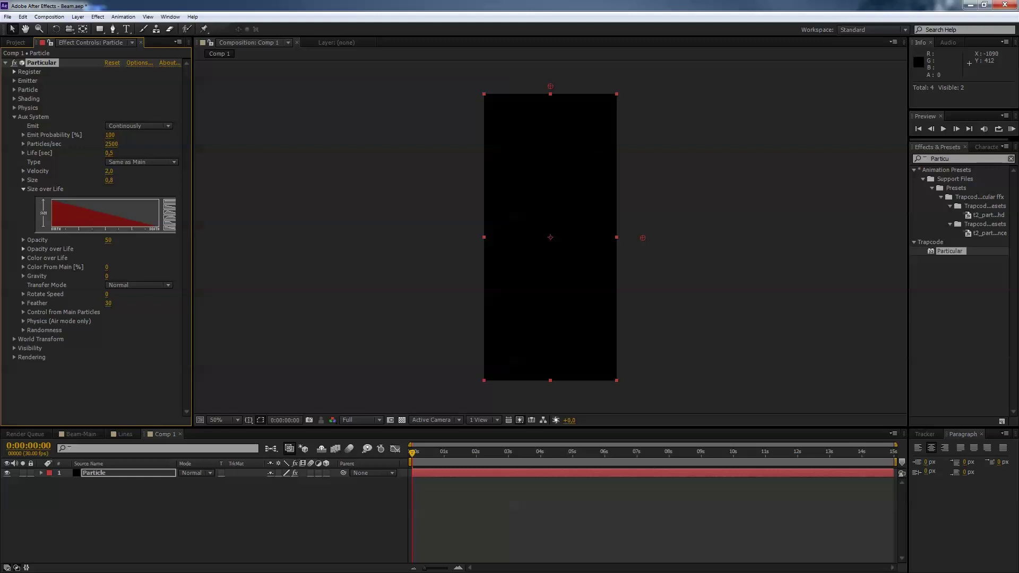
{"action": "mouse_move", "coordinate": [52, 201]}
{"action": "left_mouse_down"}
{"action": "mouse_move", "coordinate": [135, 219]}
{"action": "mouse_move", "coordinate": [60, 208]}
{"action": "left_mouse_up"}
{"action": "key", "text": "ctrl+z"}
{"action": "left_click", "coordinate": [23, 189]}
- Set the aux particles' Opacity to 20 and their Transfer Mode to Screen
{"action": "left_click", "coordinate": [108, 198]}
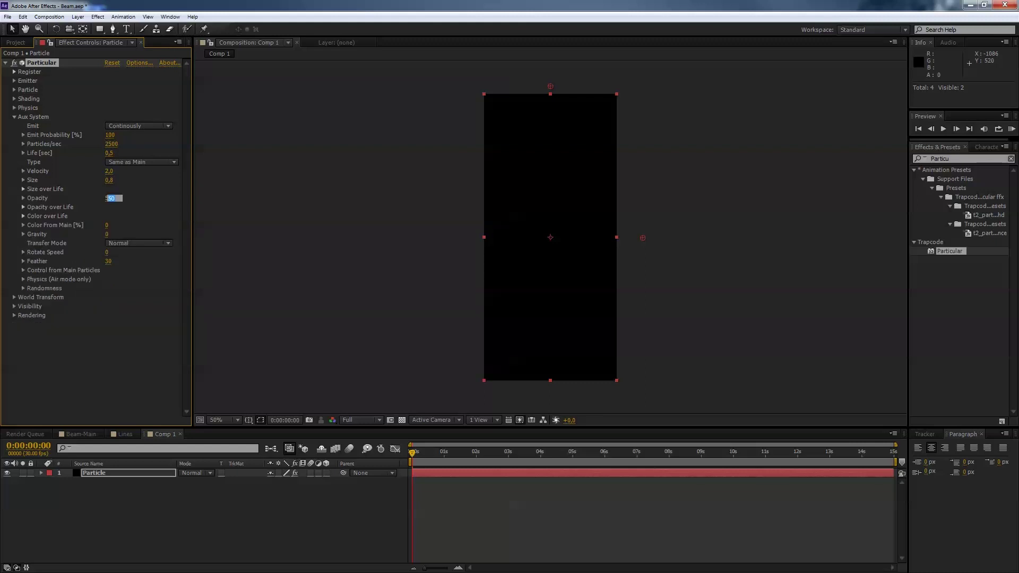
{"action": "type", "text": "2"}
{"action": "key", "text": "Tab"}
{"action": "left_click", "coordinate": [138, 243]}
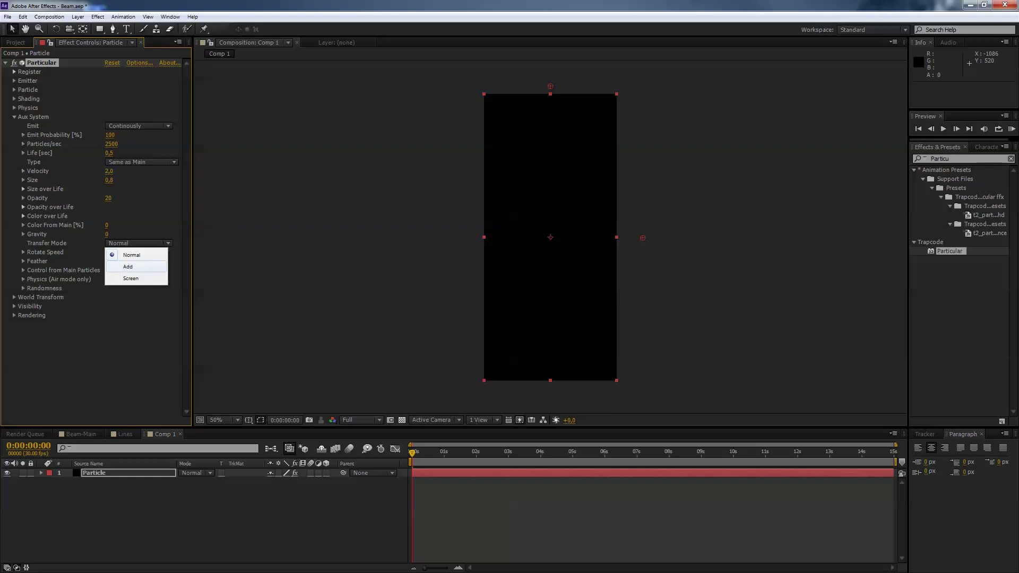
{"action": "left_click", "coordinate": [136, 279]}
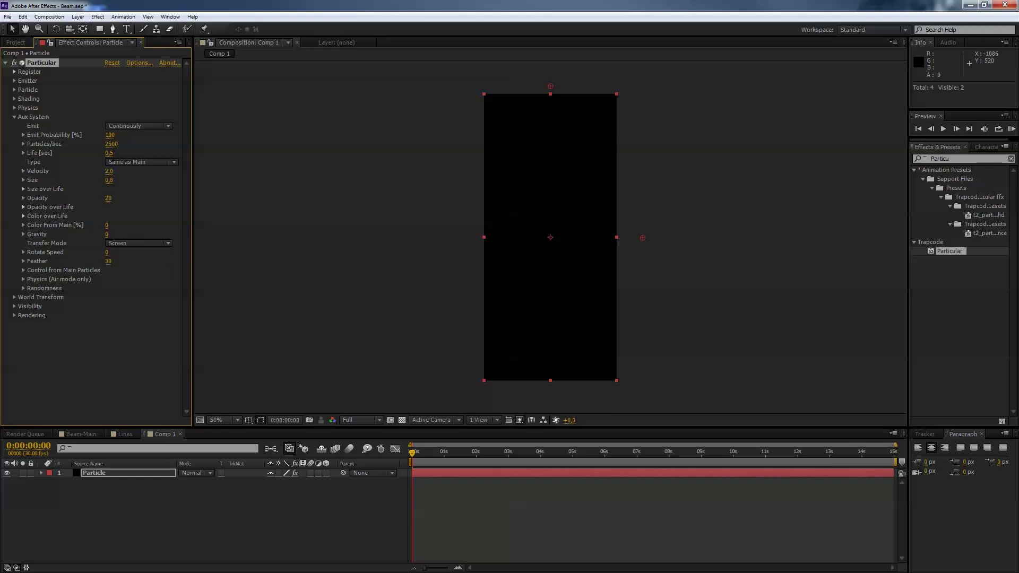
- Set the aux particles' Air Resistance to 50 in the Aux System's Air mode physics
{"action": "left_click", "coordinate": [23, 279]}
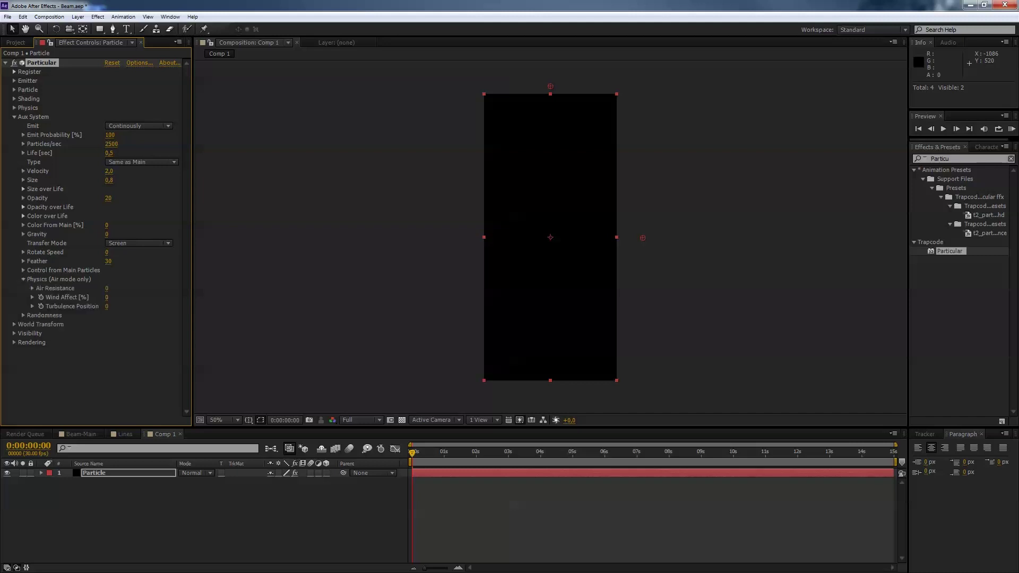
{"action": "left_click", "coordinate": [107, 288]}
{"action": "type", "text": "50"}
{"action": "left_click", "coordinate": [106, 306]}
{"action": "key", "text": "Tab"}
{"action": "key", "text": "Return"}
{"action": "left_click", "coordinate": [23, 280]}
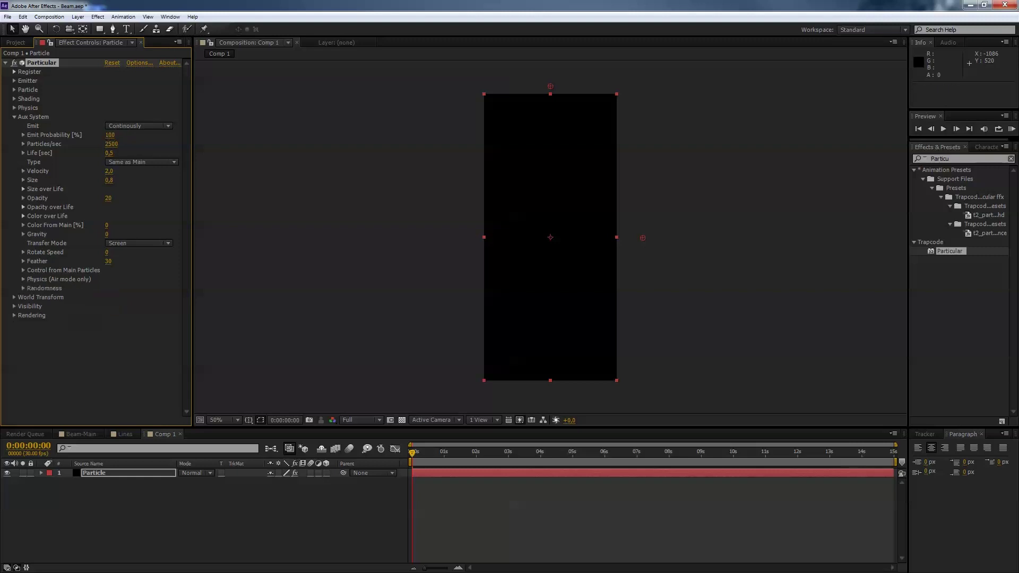
- Set the aux particles' Inherit Velocity to 10 and their Gravity to -20
{"action": "left_click", "coordinate": [24, 270]}
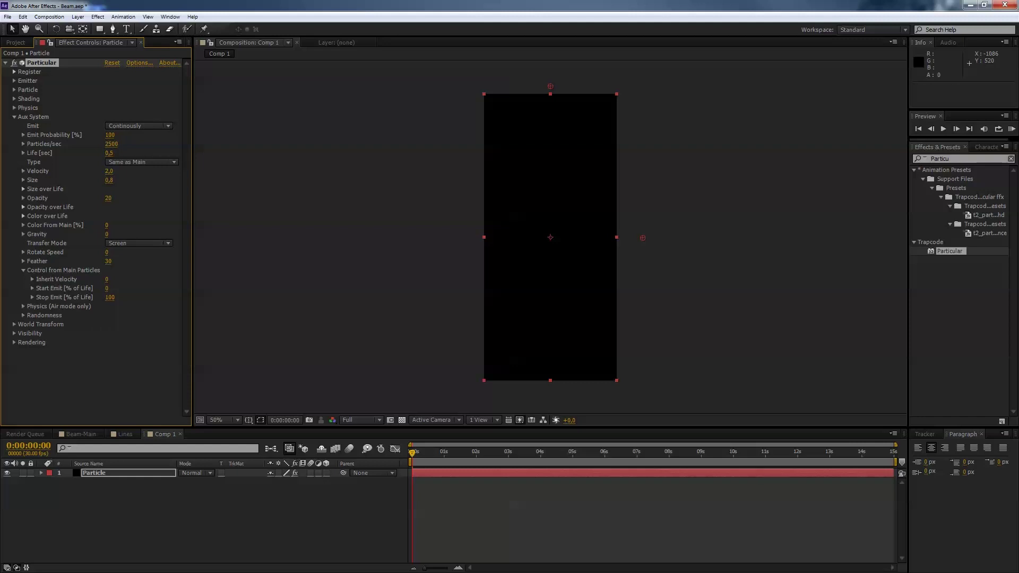
{"action": "left_click", "coordinate": [107, 279]}
{"action": "type", "text": "10"}
{"action": "key", "text": "Tab"}
{"action": "left_click", "coordinate": [107, 234]}
{"action": "key", "text": "Tab"}
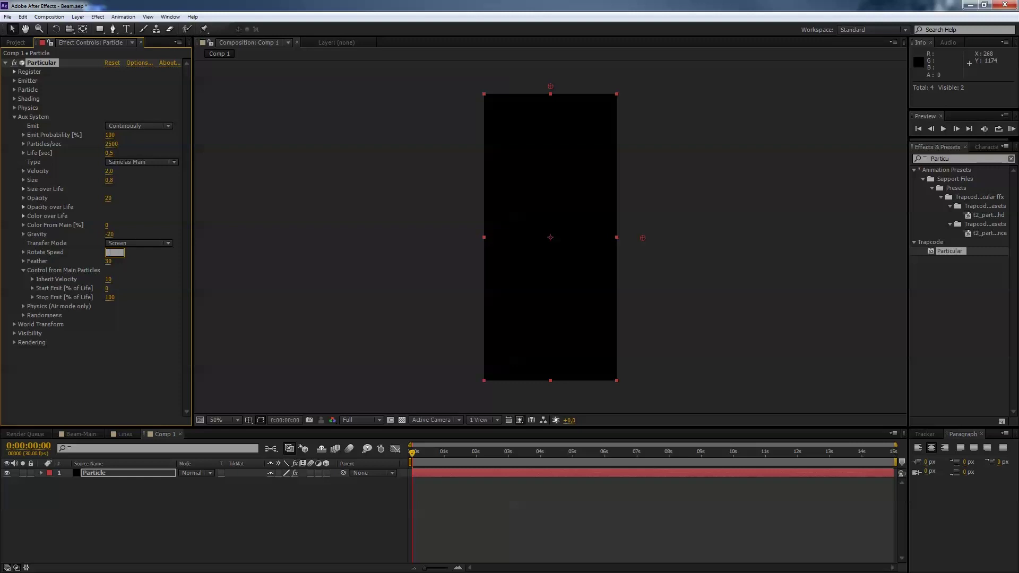
{"action": "key", "text": "Return"}
- Preview the particle animation and set the Aux System's Color From Main to 100%
{"action": "key", "text": "space"}
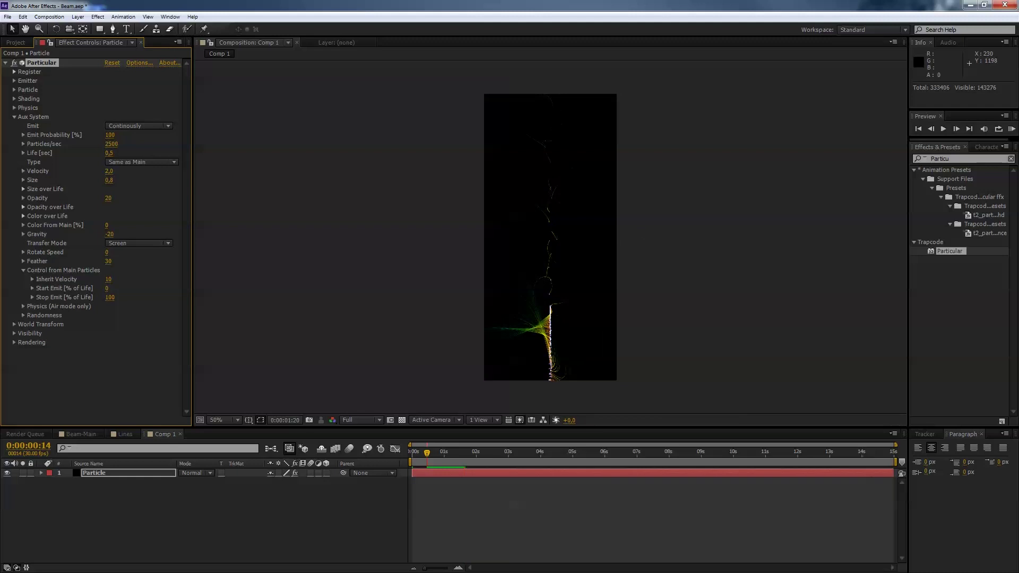
{"action": "key", "text": "space"}
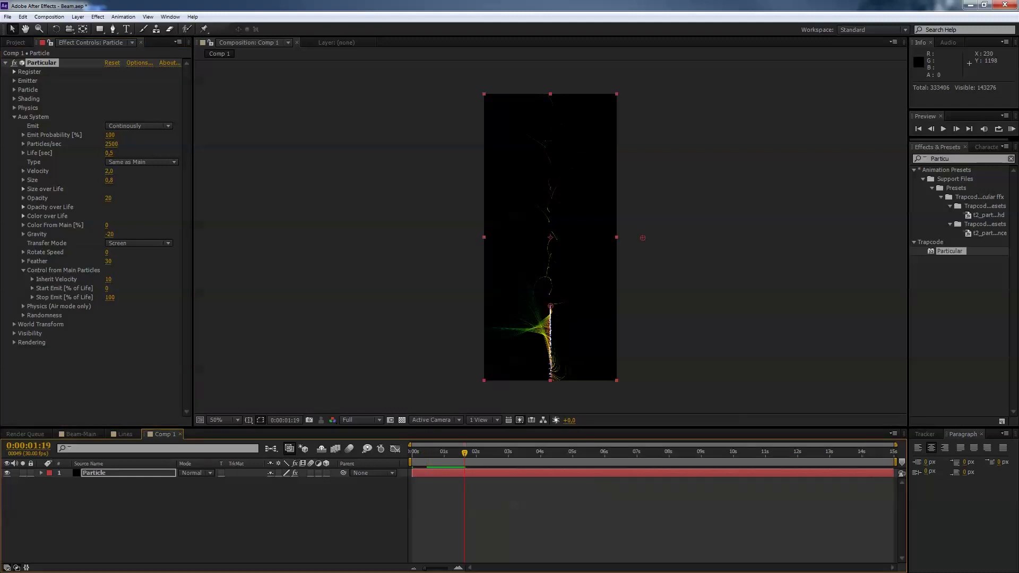
{"action": "key", "text": "ctrl+z"}
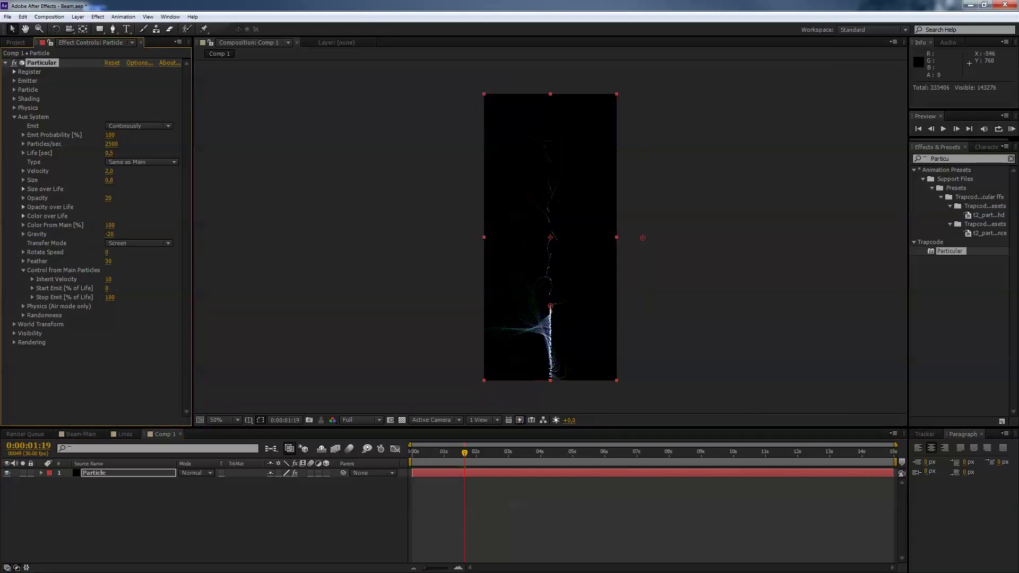
- Preview the particle animation from the first frame at 100% magnification, checking the beam near the composition's lower end
{"action": "scroll", "coordinate": [551, 237], "scroll_direction": "up", "scroll_amount": 1}
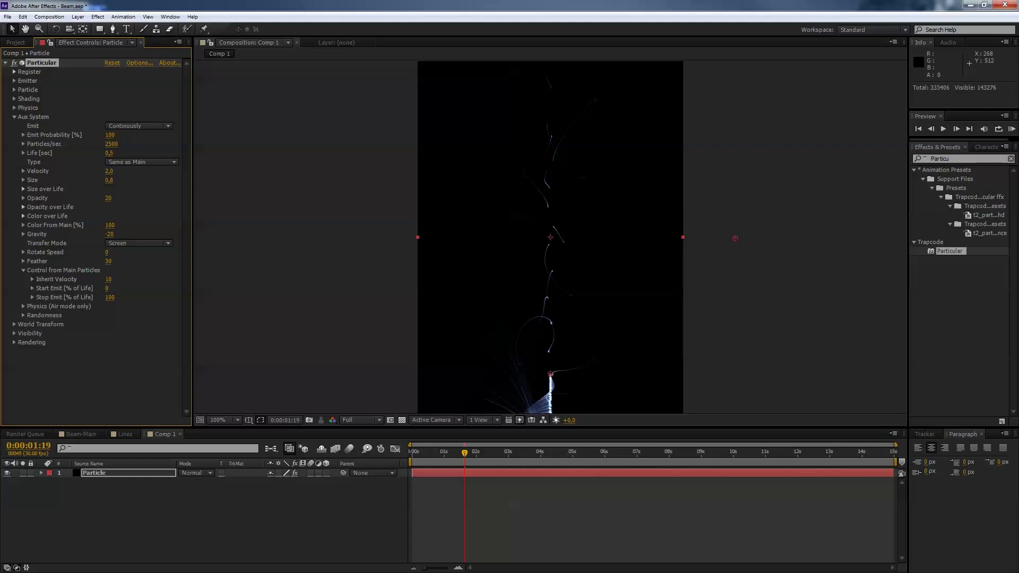
{"action": "left_click_drag", "start_coordinate": [598, 404], "coordinate": [569, 269]}
{"action": "left_click_drag", "start_coordinate": [465, 452], "coordinate": [411, 452]}
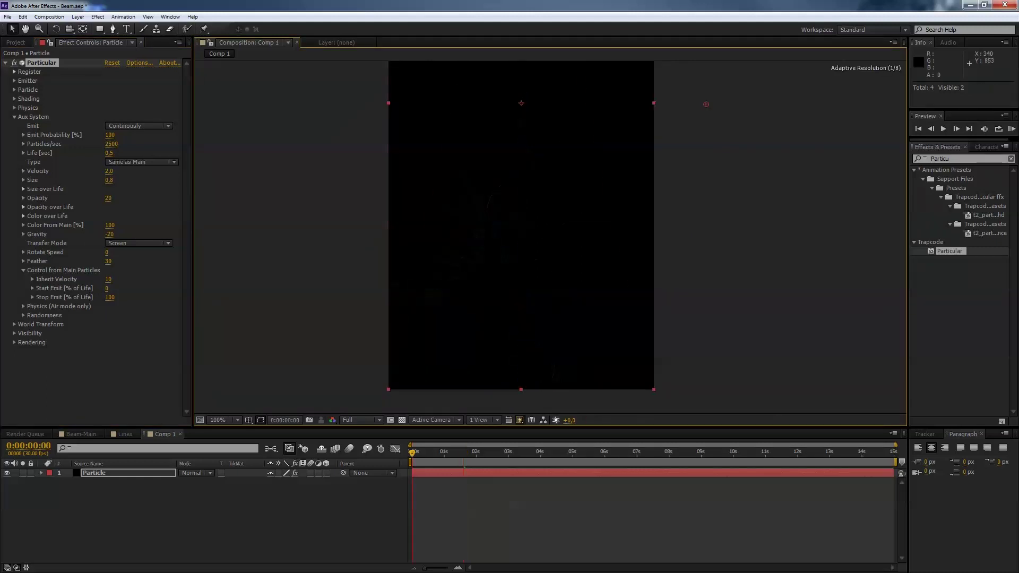
{"action": "key", "text": "space"}
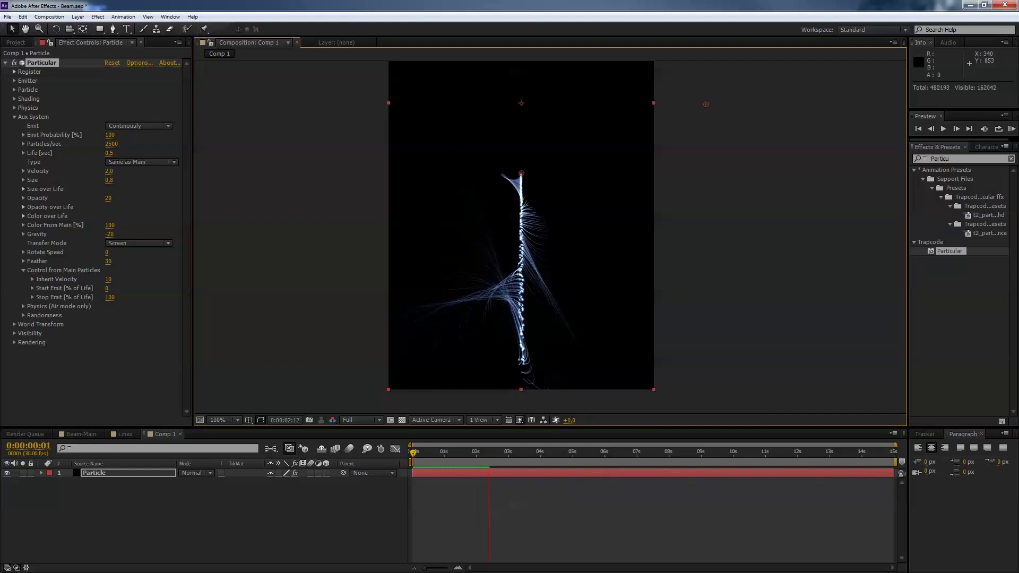
{"action": "left_click_drag", "start_coordinate": [447, 453], "coordinate": [412, 452]}
{"action": "key", "text": "space"}
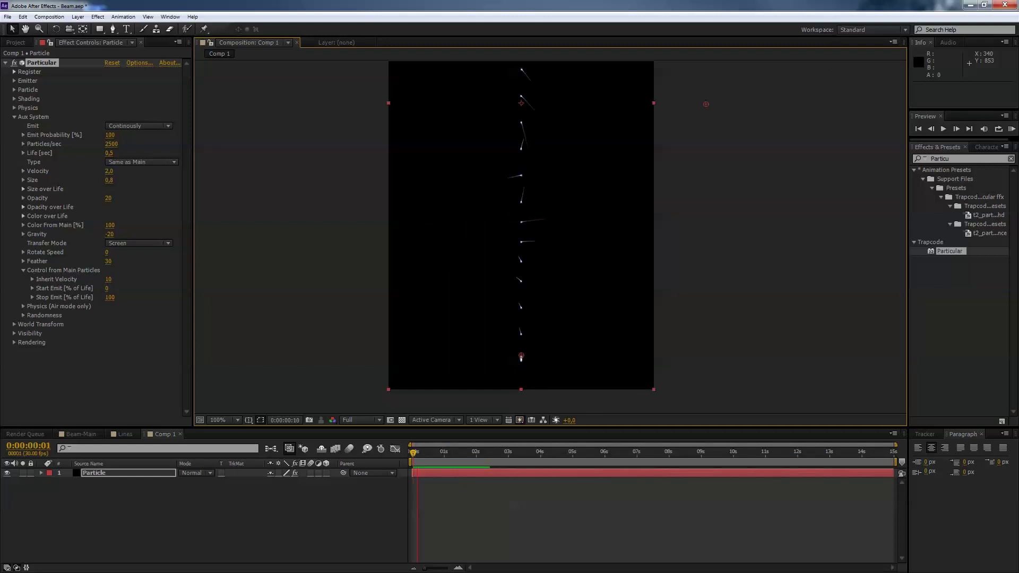
{"action": "key", "text": "space"}
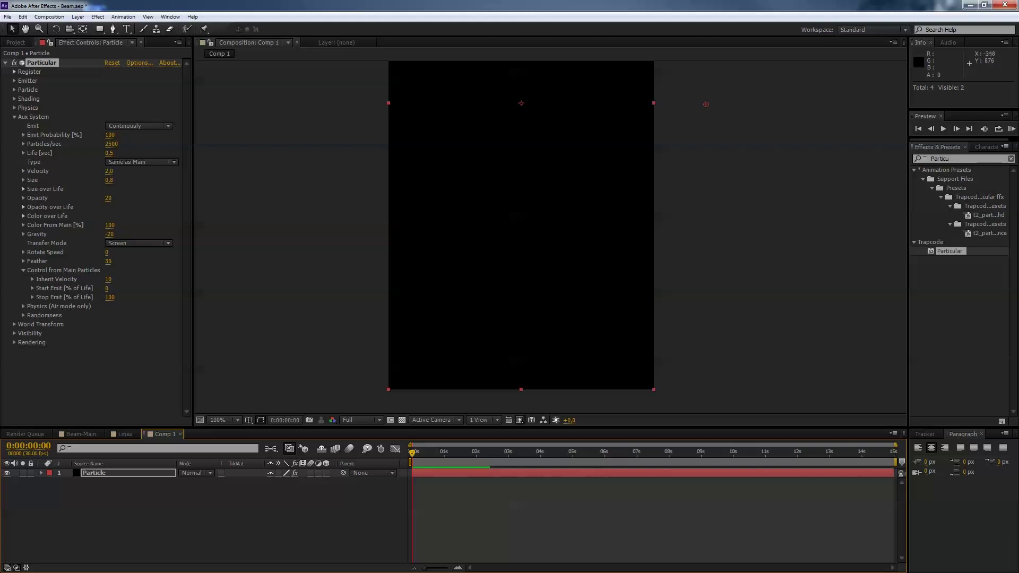
- Reveal Particular's Emitter properties of the Particle layer in the timeline
{"action": "scroll", "coordinate": [551, 237], "scroll_direction": "up", "scroll_amount": 2}
{"action": "scroll", "coordinate": [550, 237], "scroll_direction": "down", "scroll_amount": 3}
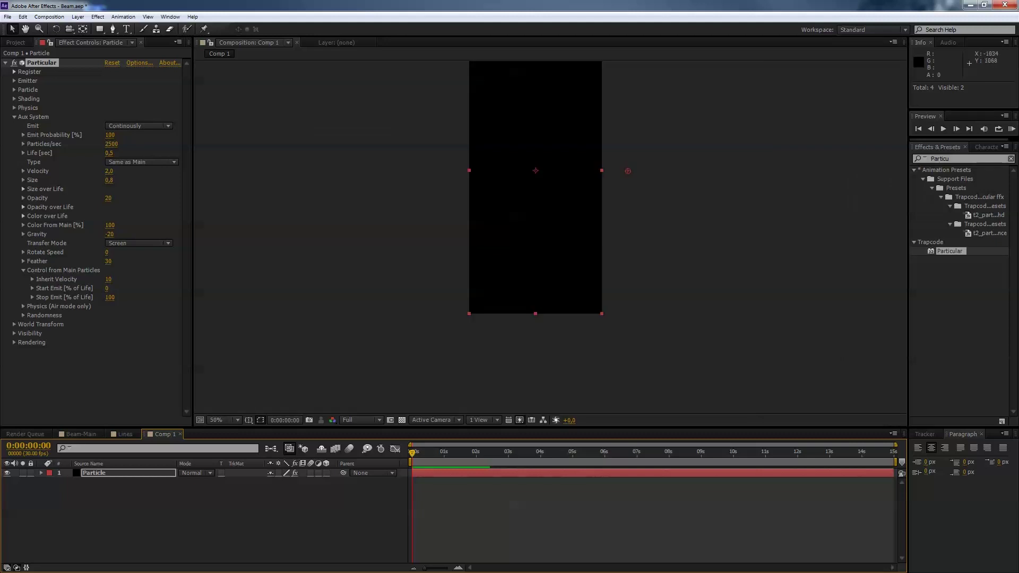
{"action": "left_click", "coordinate": [15, 116]}
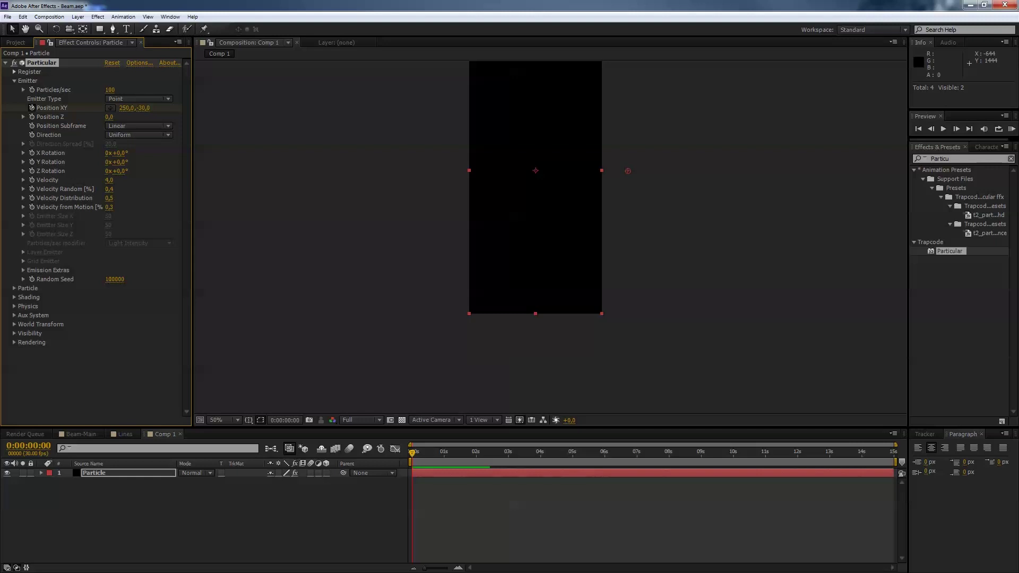
{"action": "left_click", "coordinate": [41, 472]}
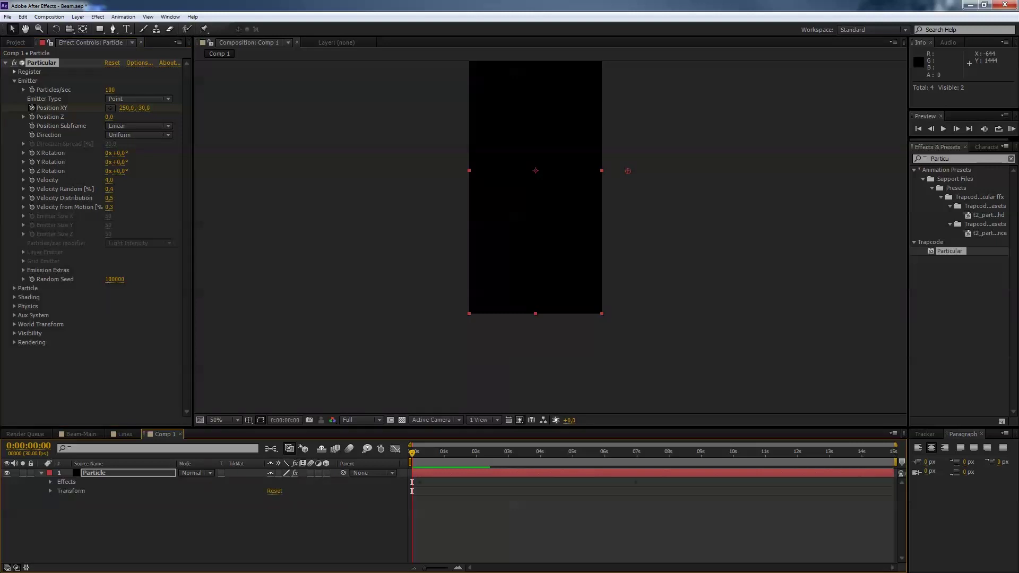
{"action": "left_click", "coordinate": [49, 482]}
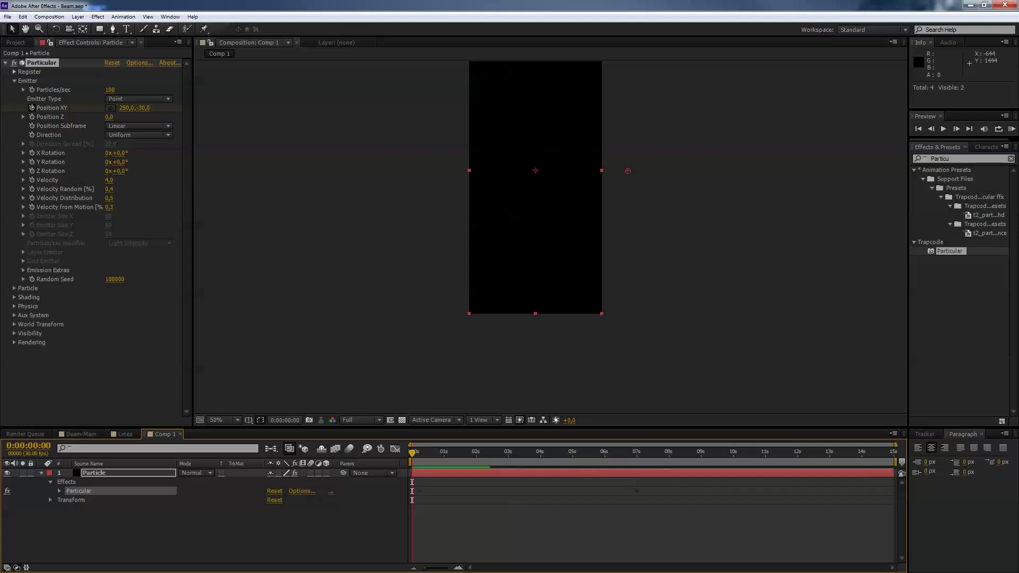
{"action": "left_click", "coordinate": [59, 491]}
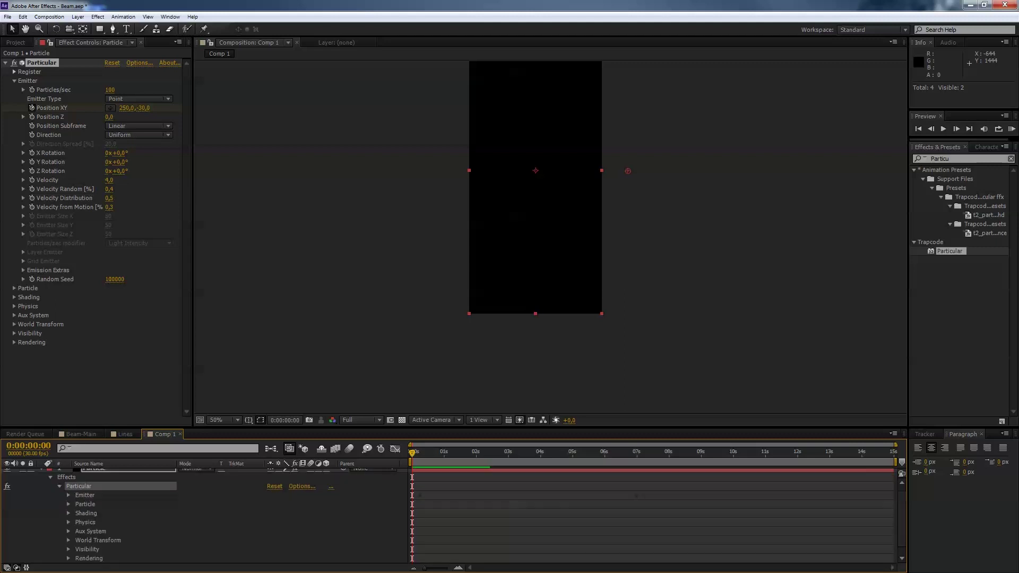
{"action": "left_click", "coordinate": [68, 495]}
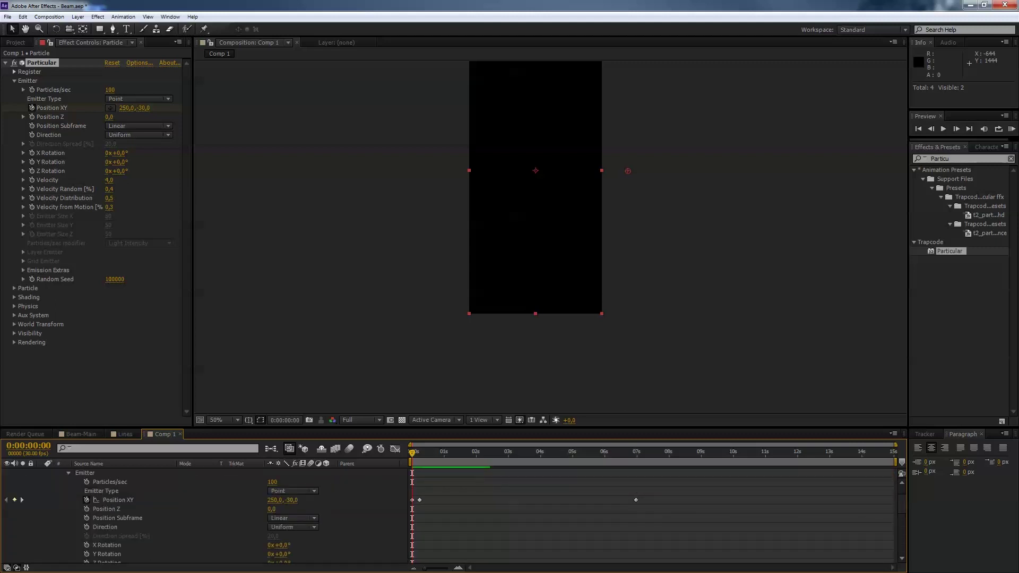
- Enable keyframing for the emitter's Velocity at frame 7, where the second Position XY keyframe sits
{"action": "left_click_drag", "start_coordinate": [412, 453], "coordinate": [418, 453]}
{"action": "key", "text": "space"}
{"action": "scroll", "coordinate": [212, 515], "scroll_direction": "down", "scroll_amount": 1}
{"action": "scroll", "coordinate": [212, 515], "scroll_direction": "down", "scroll_amount": 1}
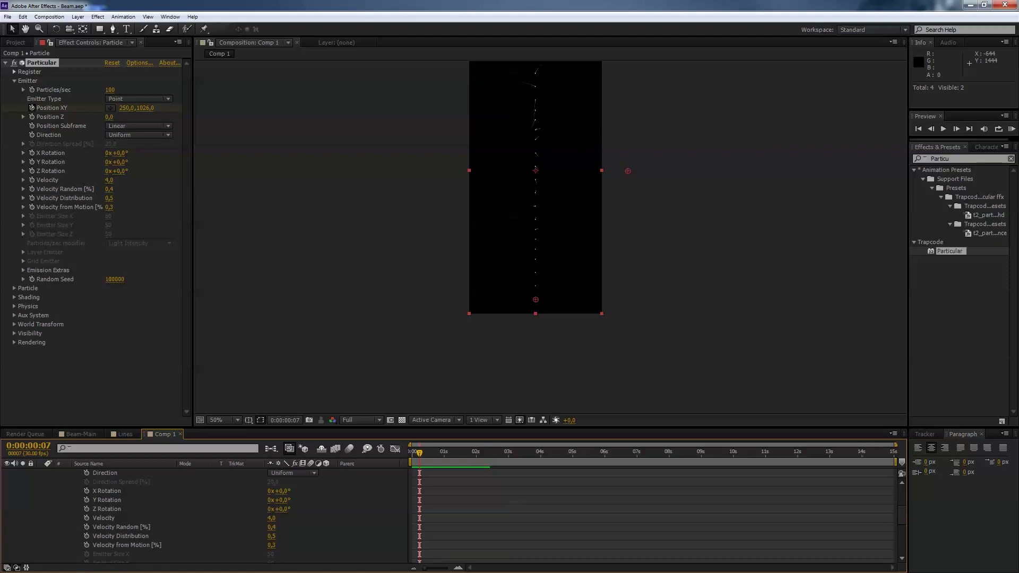
{"action": "left_click", "coordinate": [87, 518]}
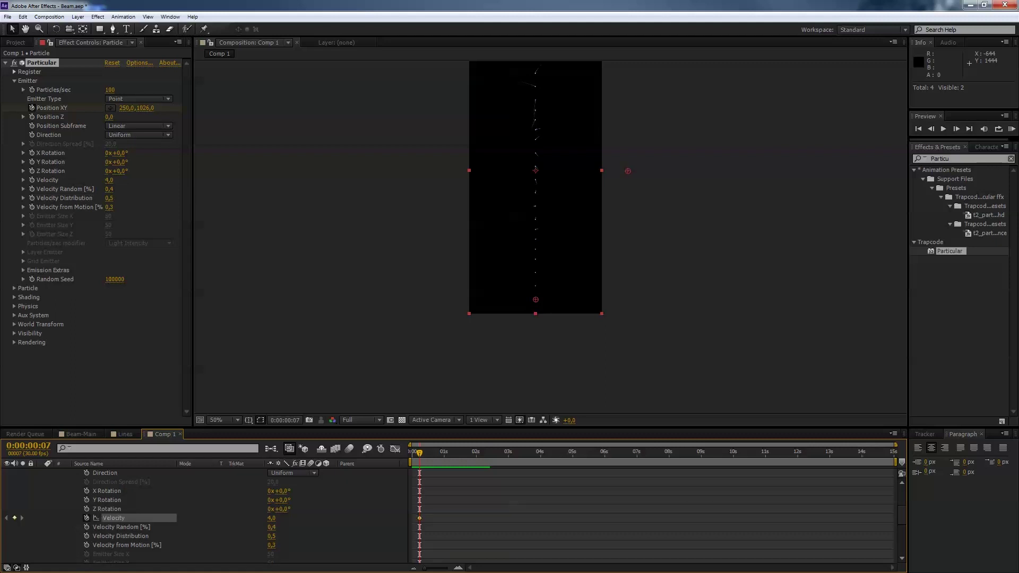
- Set the emitter's Velocity keyframe at frame 7 to 0 and add a Velocity keyframe of 5 at 0:00:01:00
{"action": "left_click", "coordinate": [272, 518]}
{"action": "type", "text": "0"}
{"action": "key", "text": "Return"}
{"action": "key", "text": "space"}
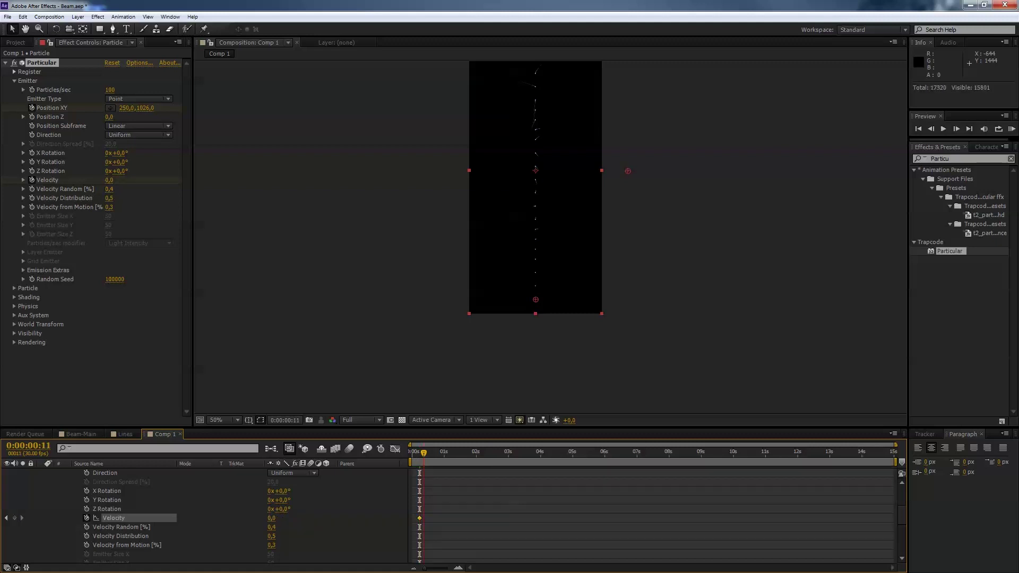
{"action": "key", "text": "space"}
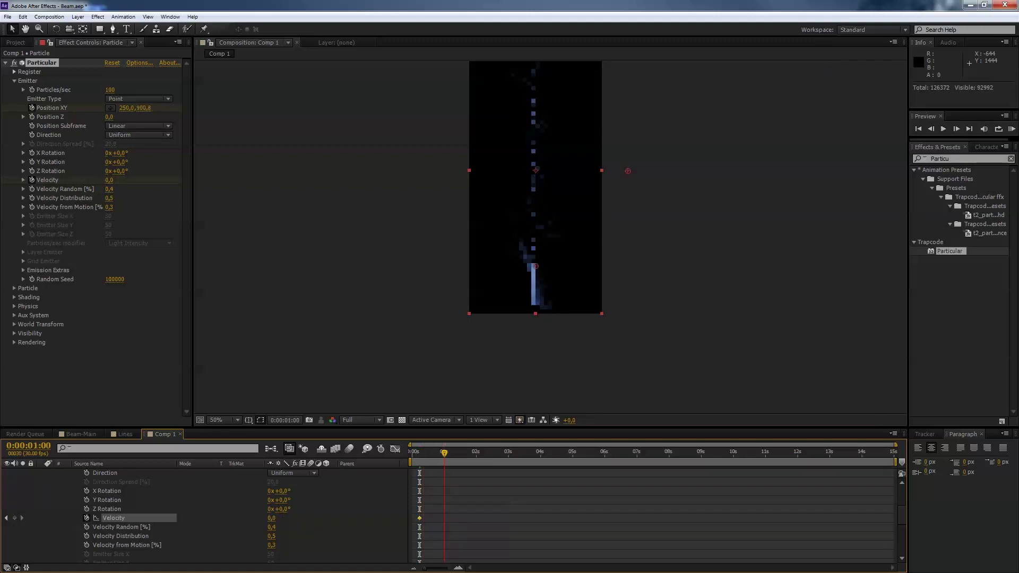
{"action": "left_click", "coordinate": [272, 518]}
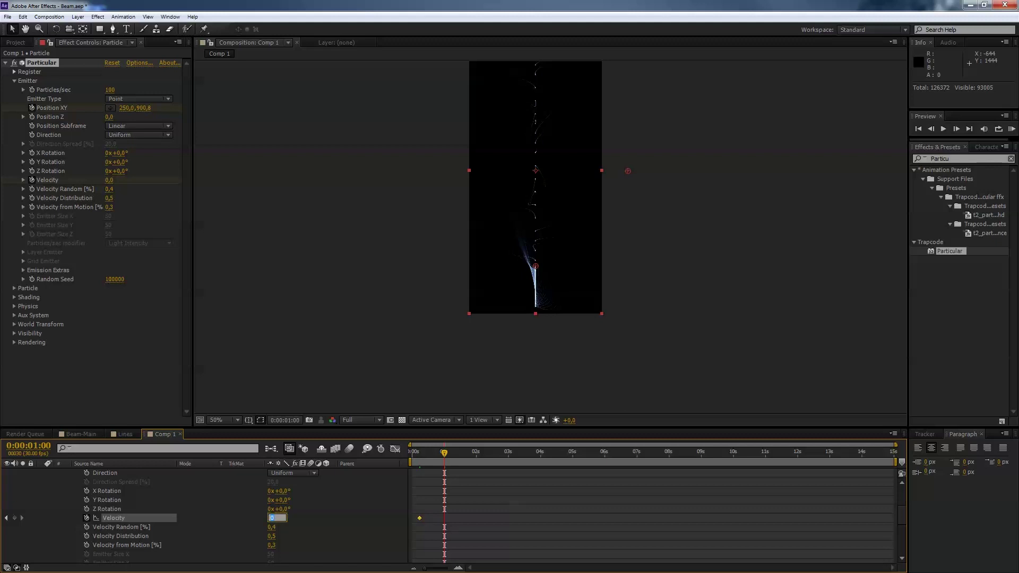
{"action": "key", "text": "Tab"}
{"action": "scroll", "coordinate": [204, 515], "scroll_direction": "up", "scroll_amount": 3}
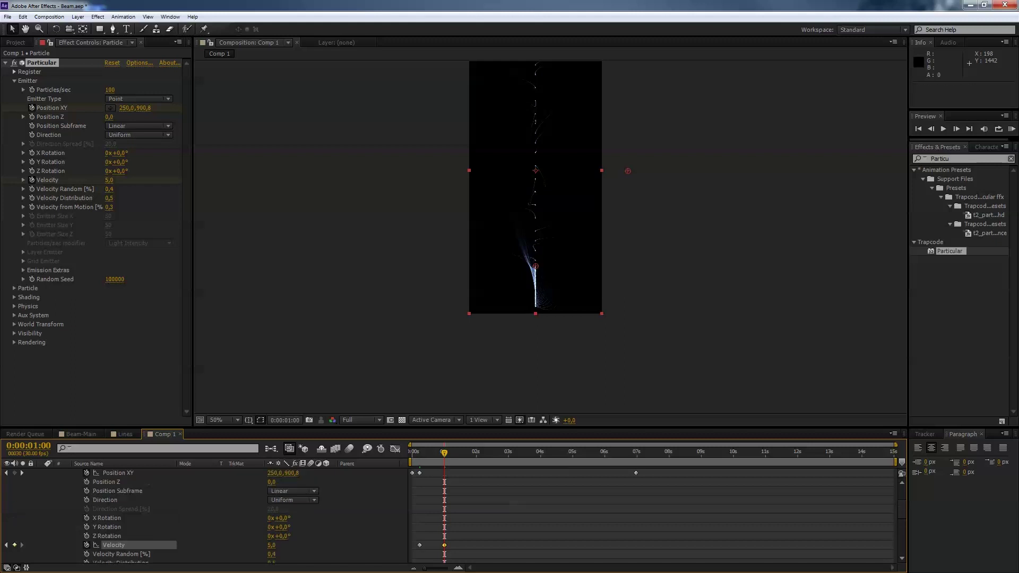
- Set the emitter's Particles/sec to 2500 and enable keyframing for it at 0:00:06:11, shortly before the last Position XY keyframe
{"action": "left_click_drag", "start_coordinate": [444, 452], "coordinate": [636, 453]}
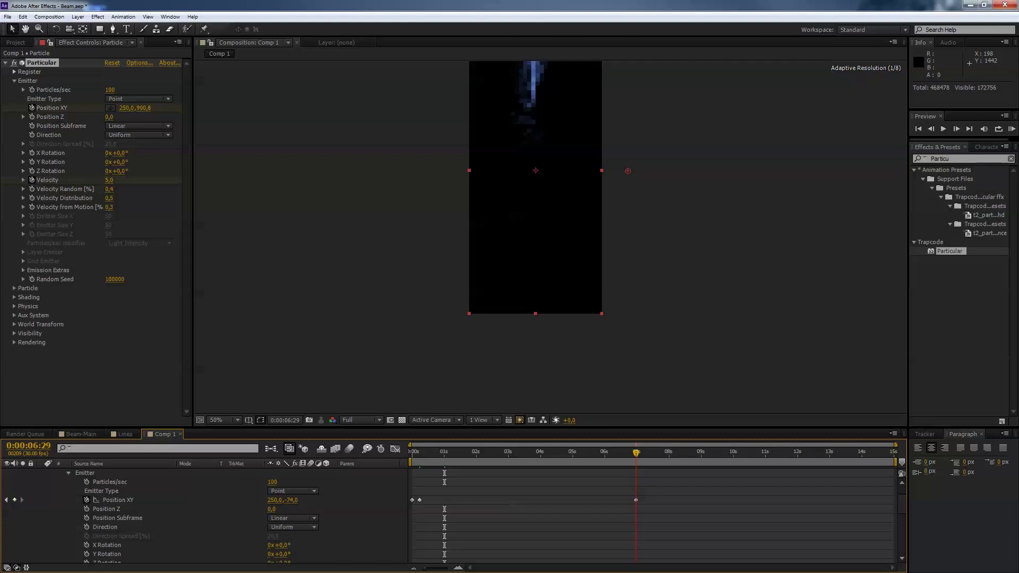
{"action": "left_click_drag", "start_coordinate": [636, 452], "coordinate": [616, 452]}
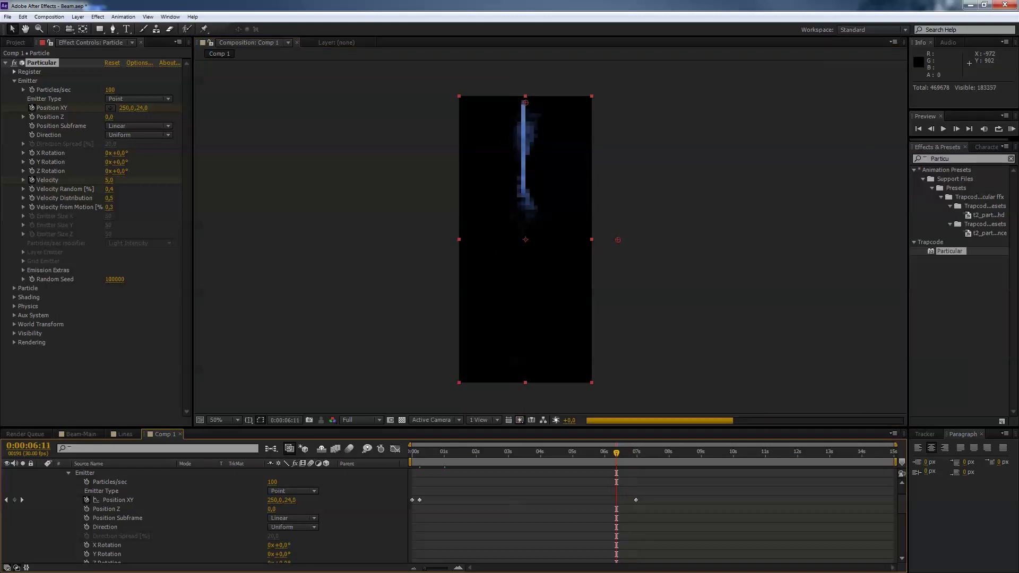
{"action": "left_click", "coordinate": [109, 90]}
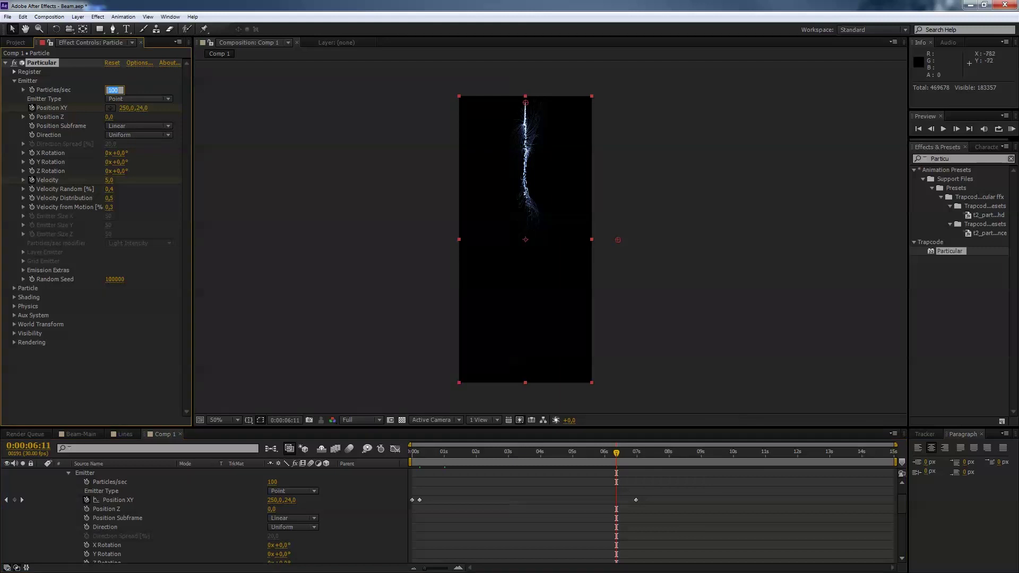
{"action": "type", "text": "2500"}
{"action": "key", "text": "Tab"}
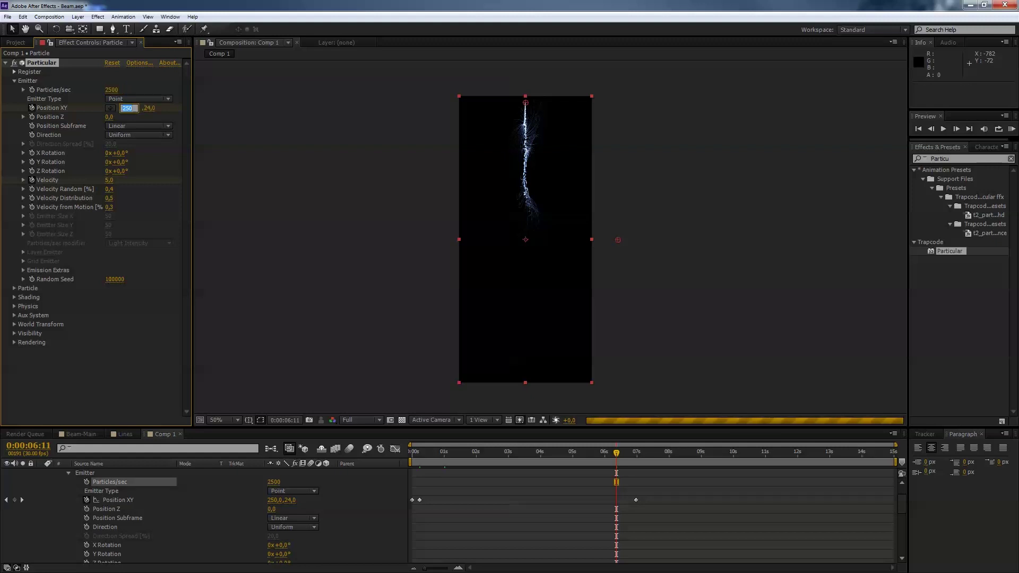
{"action": "key", "text": "Return"}
{"action": "left_click", "coordinate": [32, 90]}
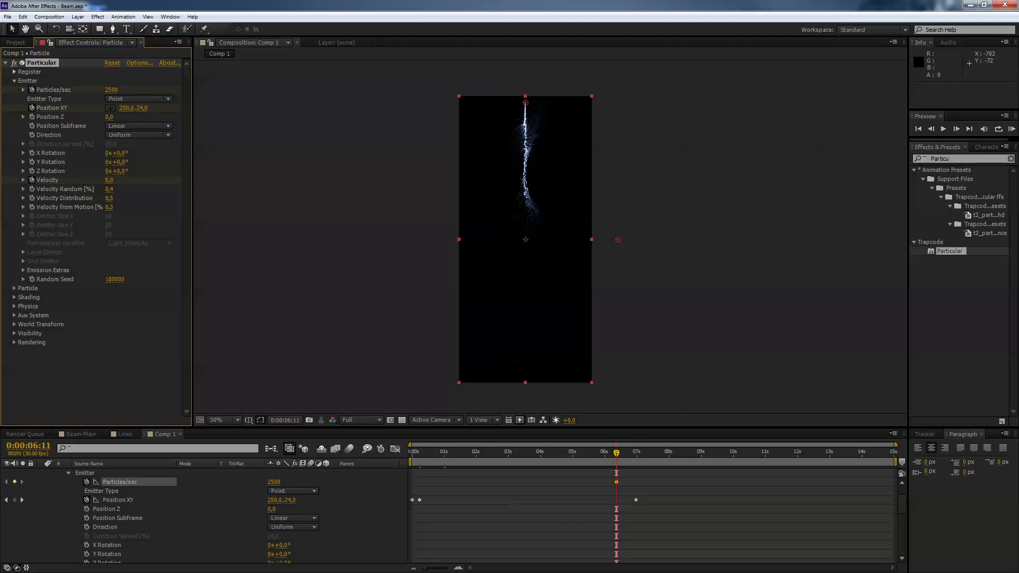
- Add a Particles/sec keyframe of 0 three frames further on, at 0:00:06:14
{"action": "key", "text": "Page_Down"}
{"action": "key", "text": "Page_Down"}
{"action": "key", "text": "Page_Down"}
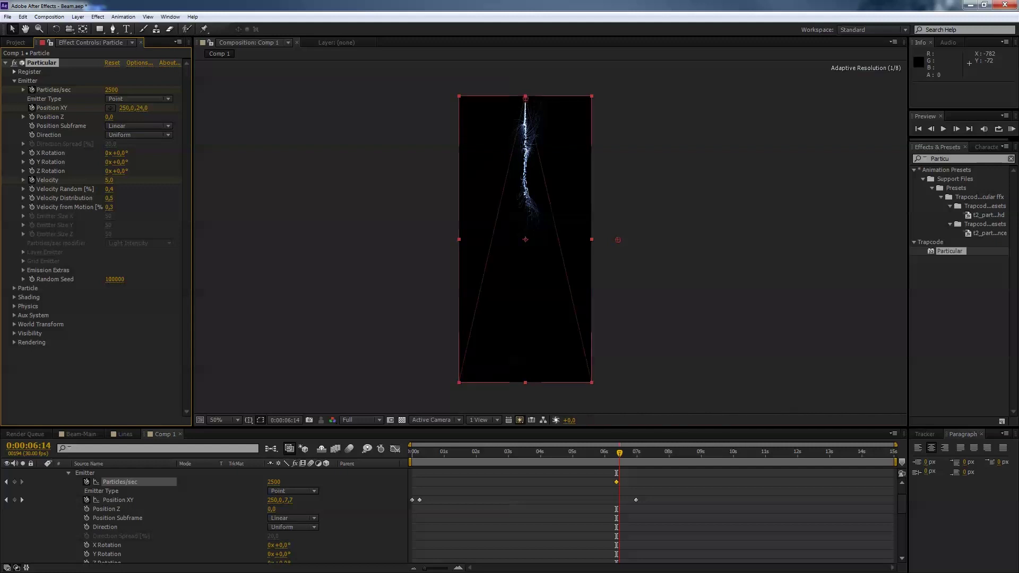
{"action": "left_click", "coordinate": [111, 90]}
{"action": "type", "text": "0"}
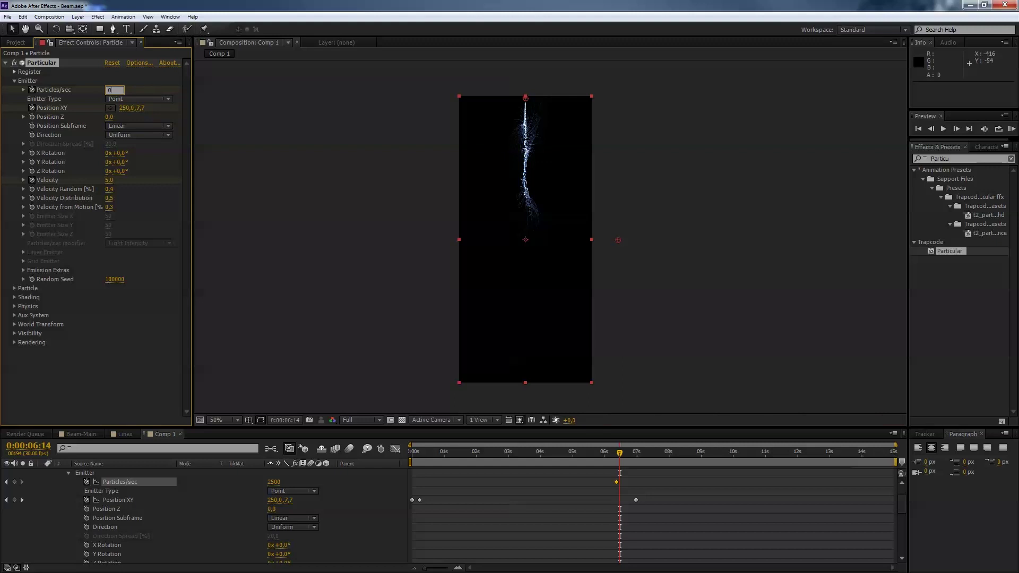
{"action": "key", "text": "Return"}
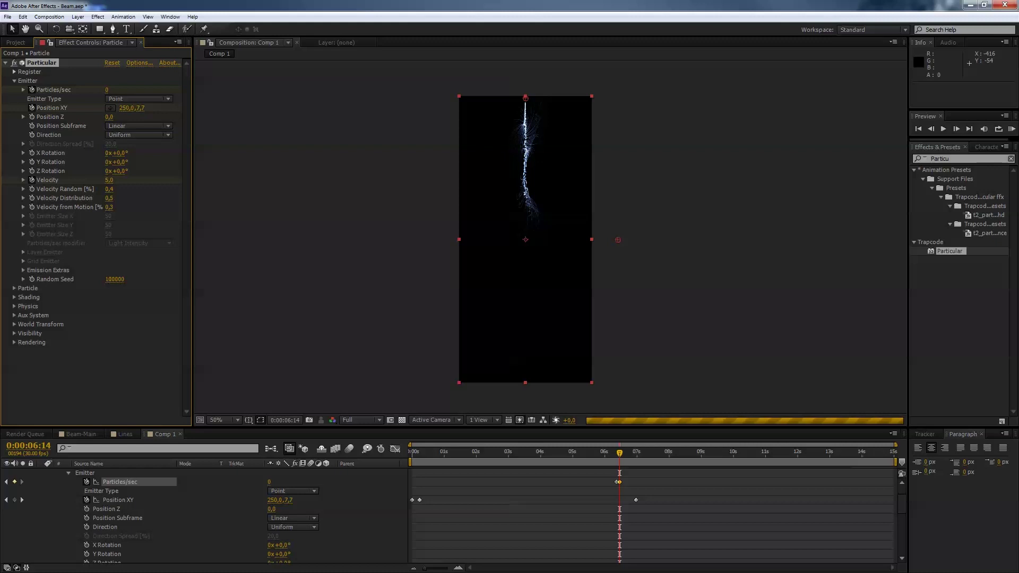
- Preview the beam from the first frame and inspect its lower end at frame 8 at 100% magnification
{"action": "key", "text": "Home"}
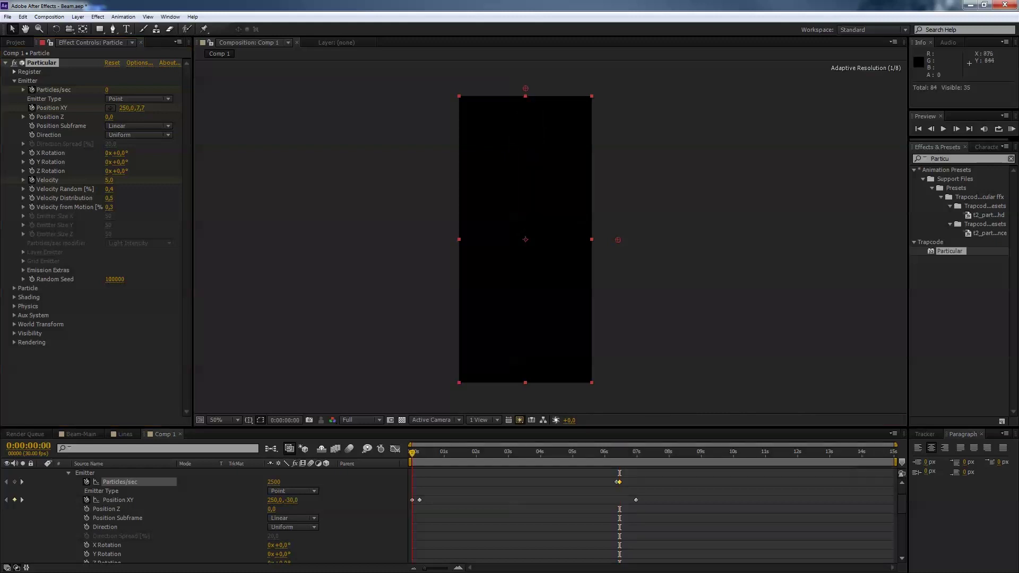
{"action": "key", "text": "KP_0"}
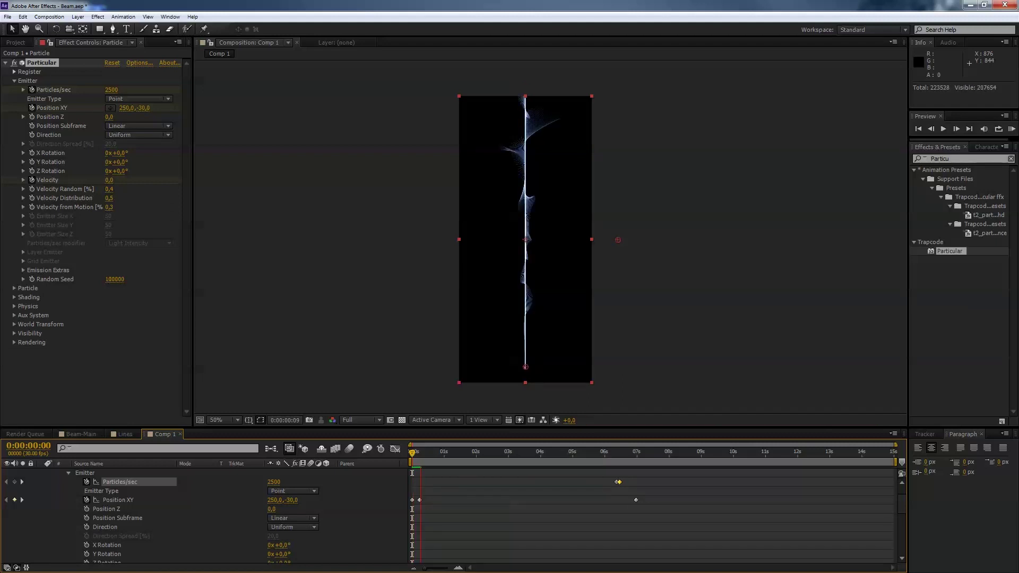
{"action": "key", "text": "space"}
{"action": "key", "text": "period"}
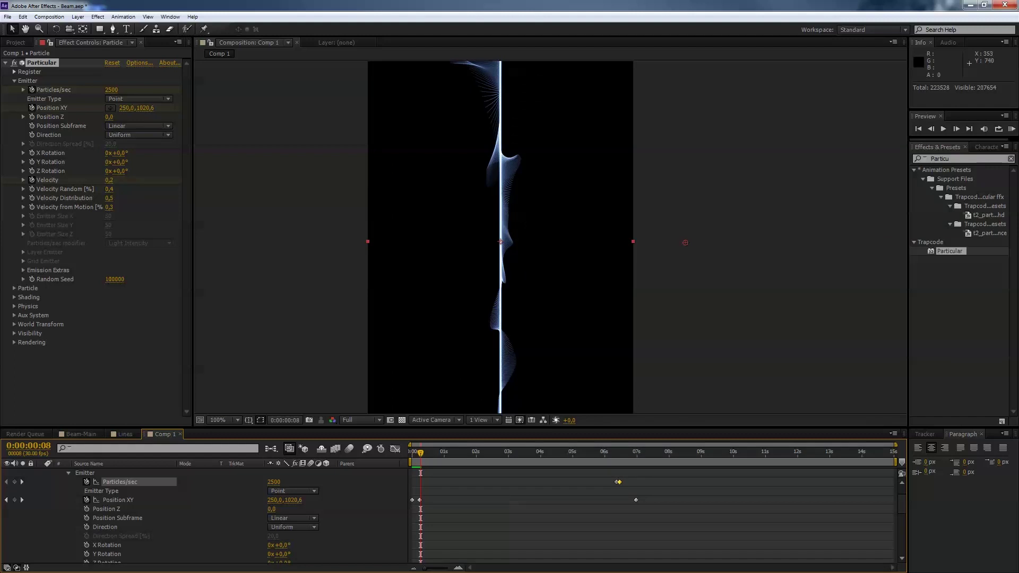
{"action": "key", "text": "space"}
{"action": "left_click_drag", "start_coordinate": [551, 350], "coordinate": [557, 267]}
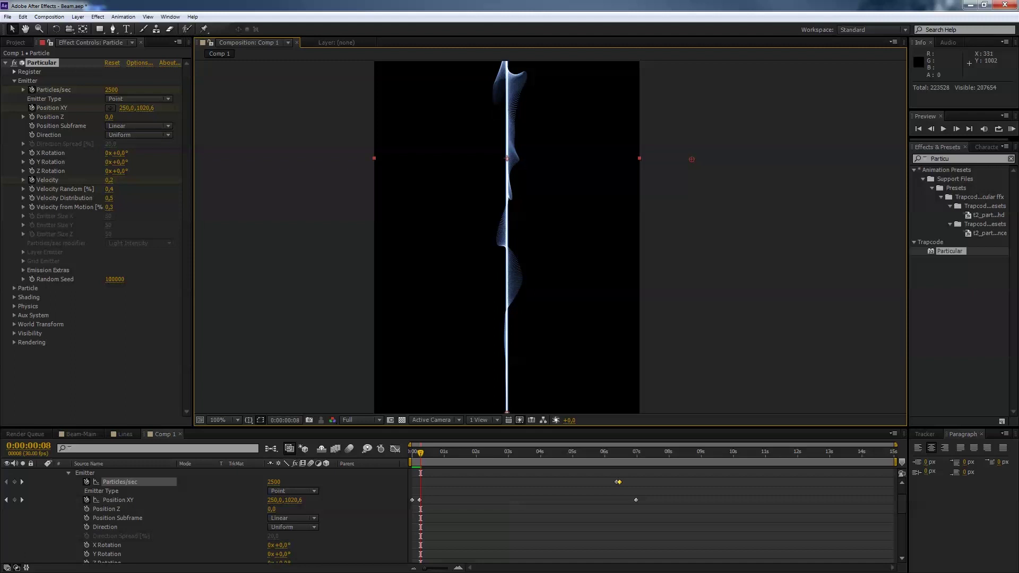
{"action": "key", "text": "space"}
{"action": "left_click_drag", "start_coordinate": [566, 373], "coordinate": [564, 296]}
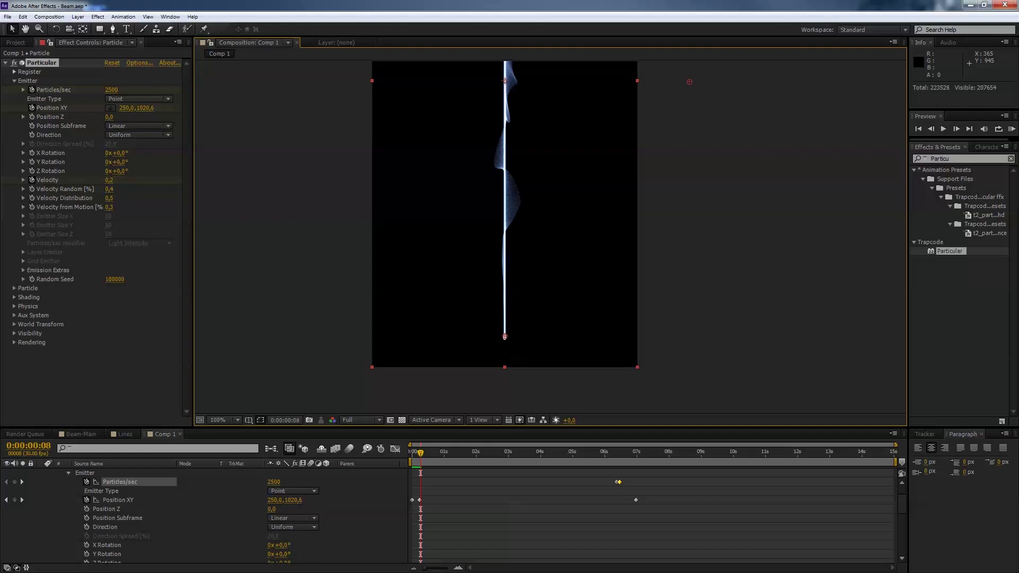
- Preview the particle spread from frame 12 to frame 21 and view the whole beam at 50% magnification
{"action": "left_click_drag", "start_coordinate": [420, 452], "coordinate": [424, 452]}
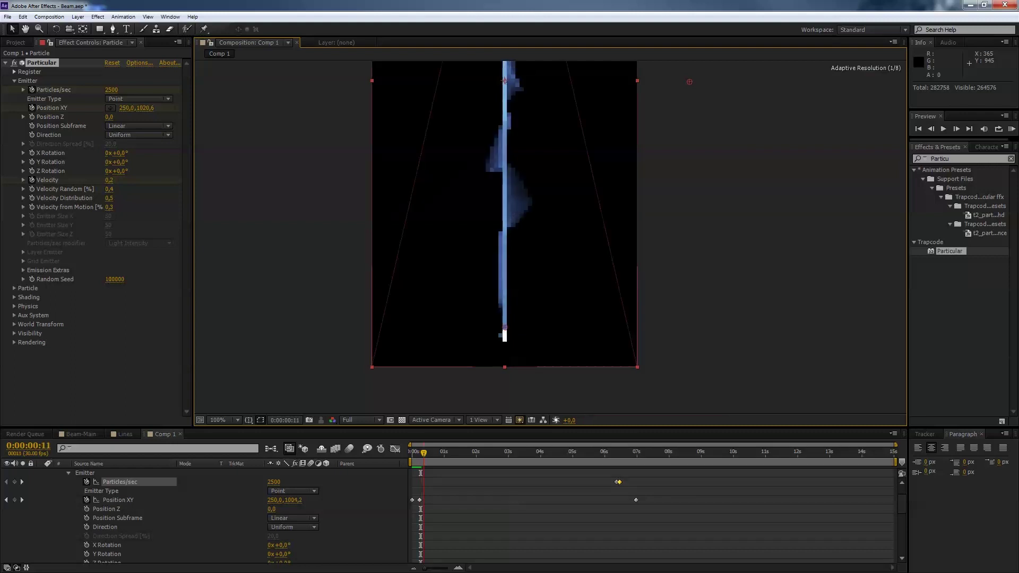
{"action": "key", "text": "Page_Down"}
{"action": "key", "text": "Page_Down"}
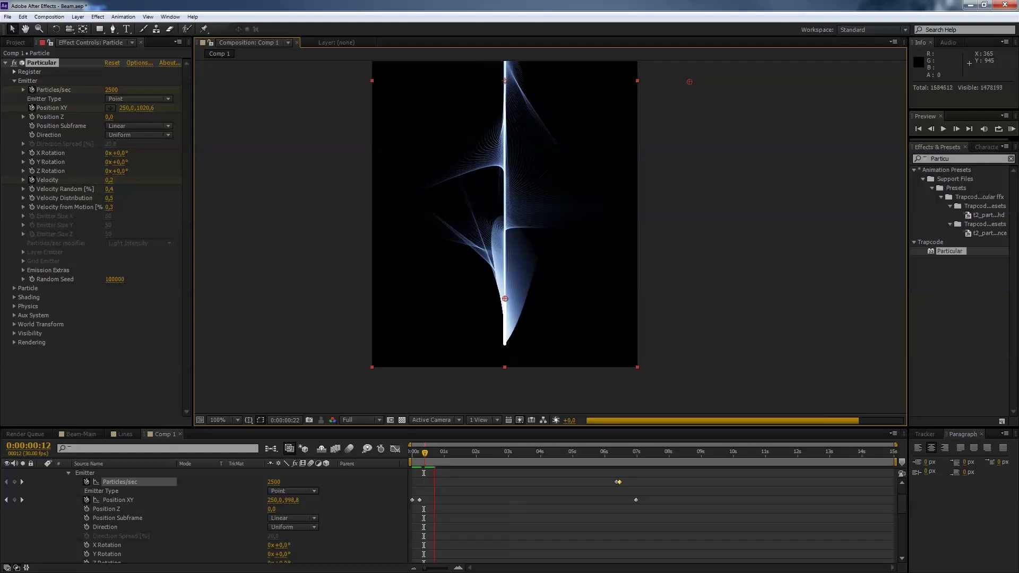
{"action": "key", "text": "space"}
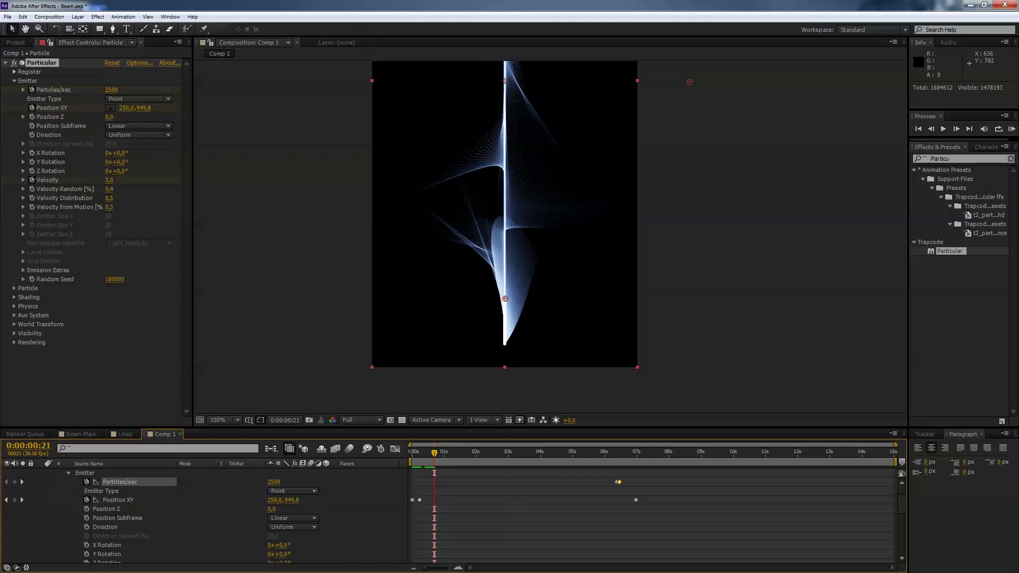
{"action": "left_click_drag", "start_coordinate": [710, 209], "coordinate": [713, 277]}
{"action": "scroll", "coordinate": [713, 278], "scroll_direction": "down", "scroll_amount": 1}
{"action": "left_click_drag", "start_coordinate": [685, 247], "coordinate": [678, 279]}
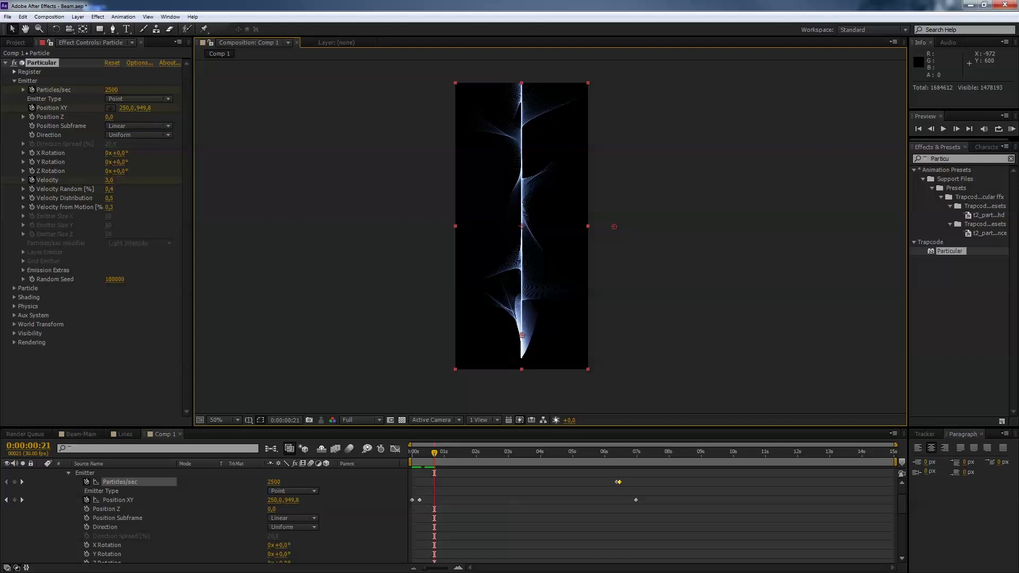
- Collapse the Particle layer's properties and create a black composition-sized solid named Particle_2
{"action": "left_click", "coordinate": [6, 62]}
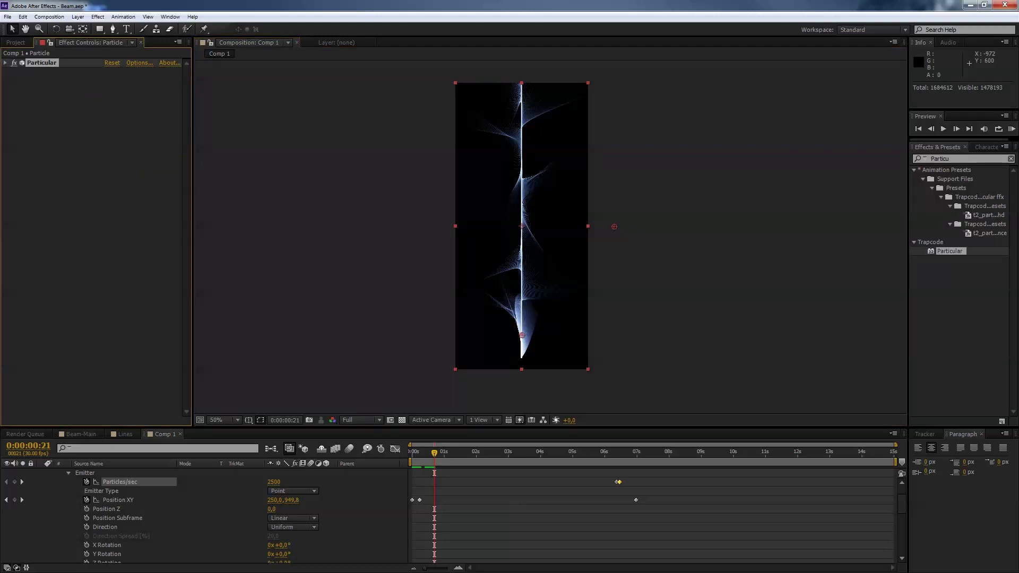
{"action": "scroll", "coordinate": [448, 516], "scroll_direction": "up", "scroll_amount": 1}
{"action": "left_click", "coordinate": [41, 473]}
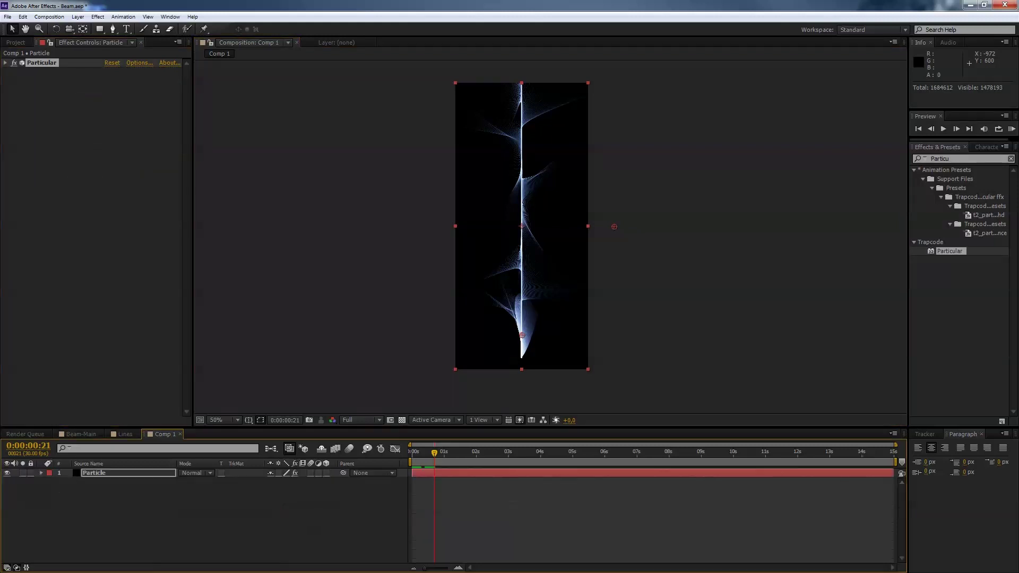
{"action": "left_click", "coordinate": [77, 17]}
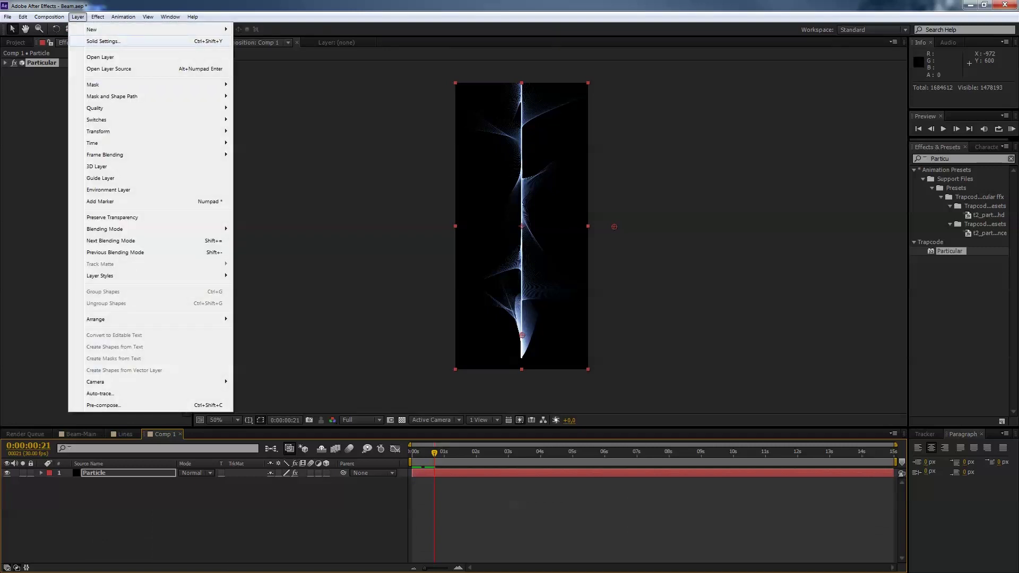
{"action": "mouse_move", "coordinate": [106, 29]}
{"action": "left_click", "coordinate": [255, 40]}
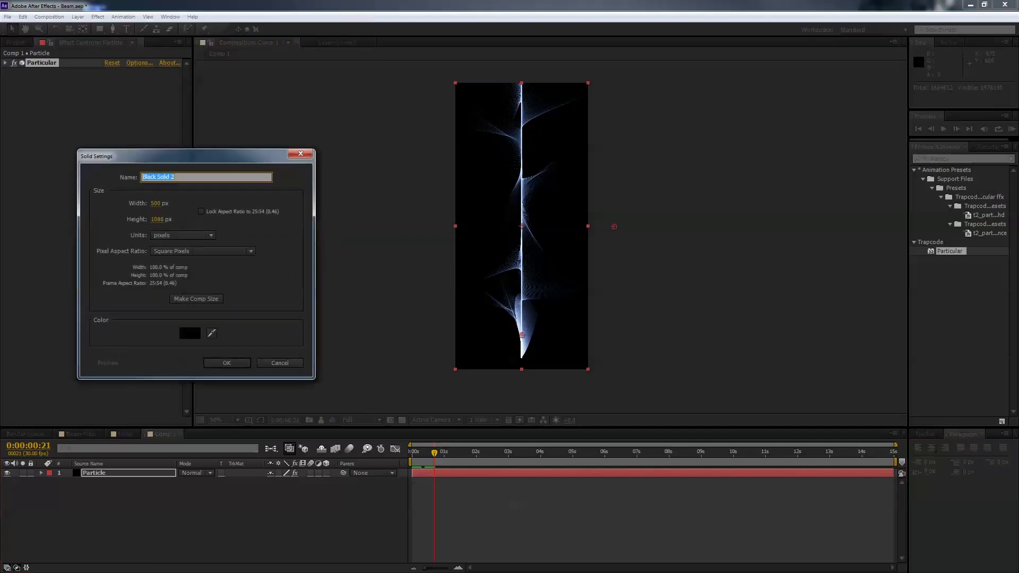
{"action": "type", "text": "Particle_2"}
{"action": "key", "text": "Return"}
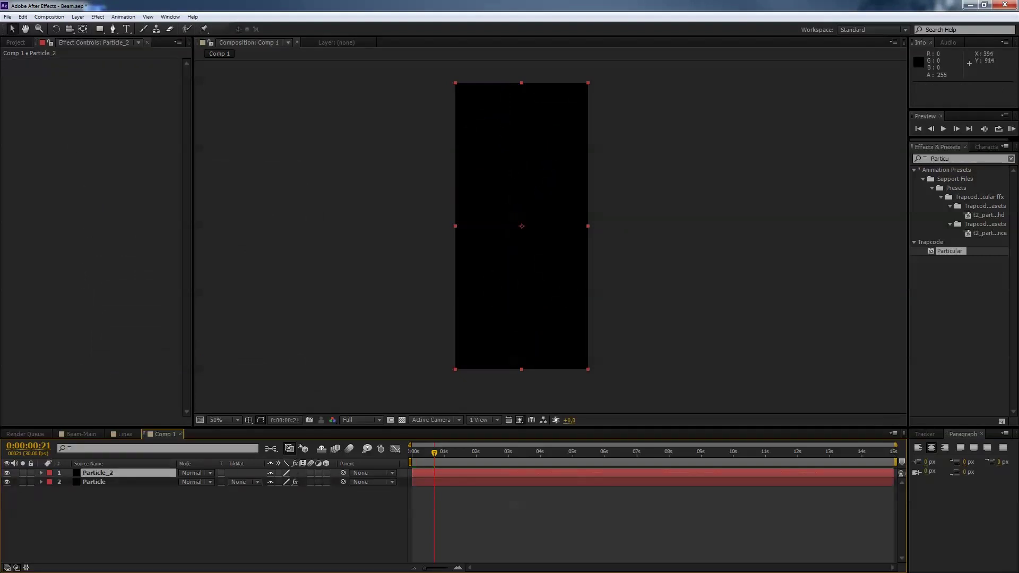
- Find the Trapcode Particular effect by searching for "partic" and apply it to the Particle_2 layer
{"action": "left_click", "coordinate": [960, 158]}
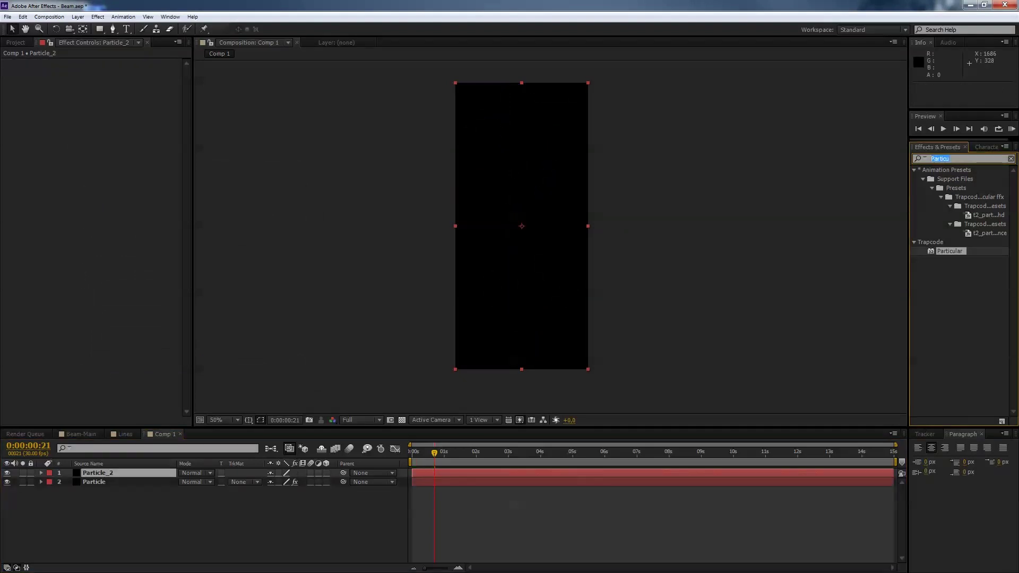
{"action": "type", "text": "partic"}
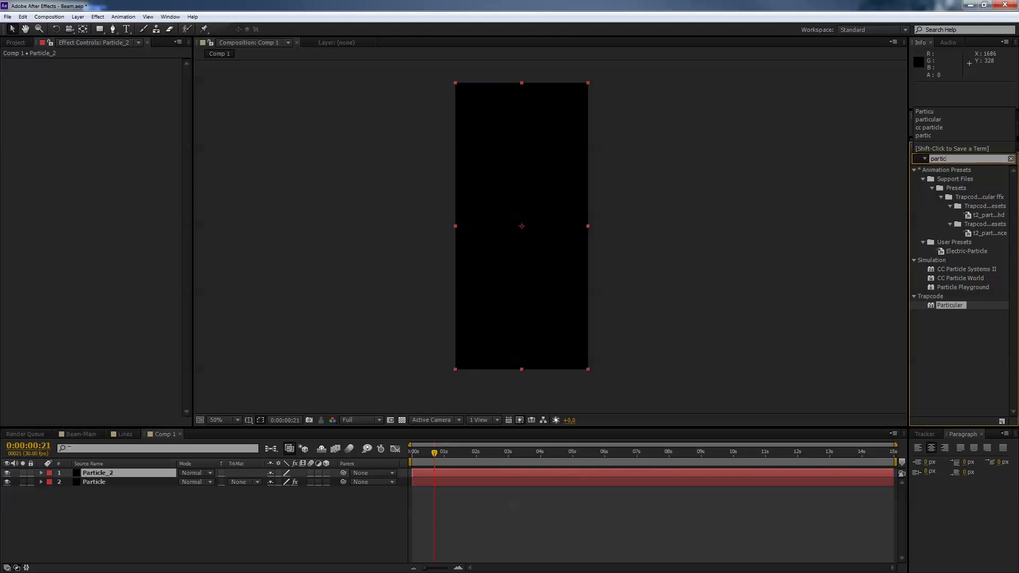
{"action": "key", "text": "Return"}
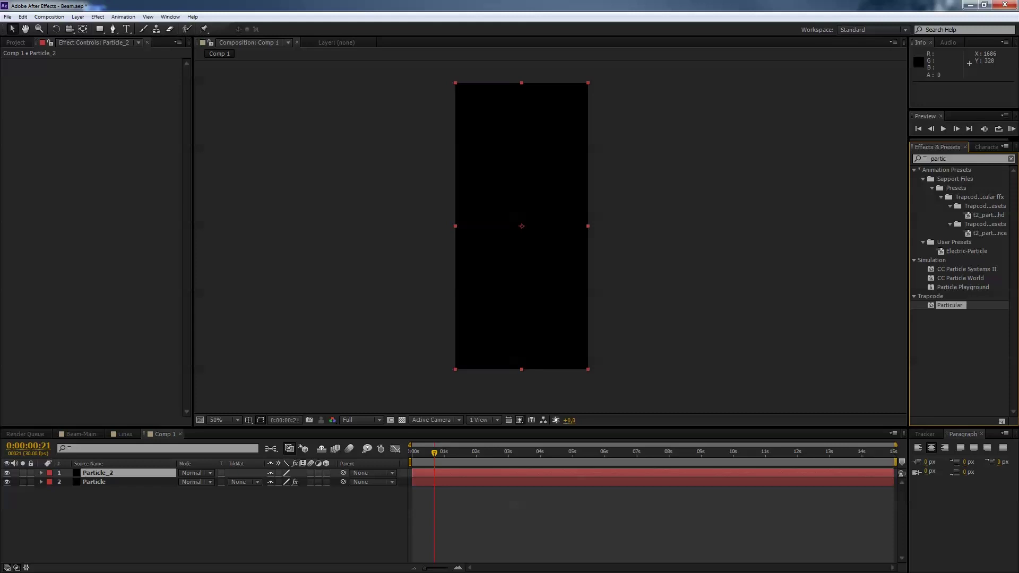
{"action": "double_click", "coordinate": [949, 305]}
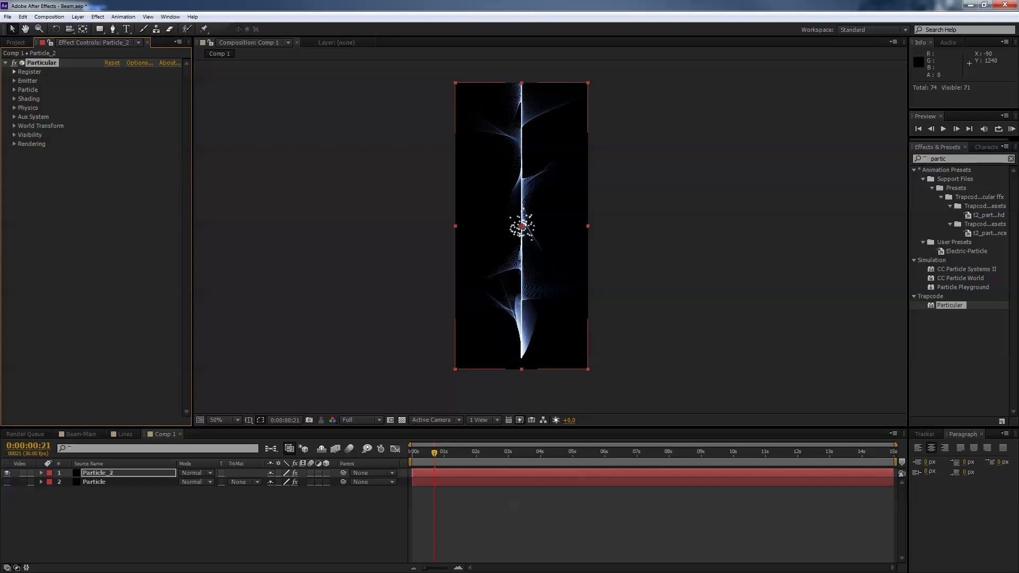
- Hide the original Particle layer and view Particle_2's default emission at 0:00:02:05
{"action": "left_click", "coordinate": [7, 482]}
{"action": "key", "text": "space"}
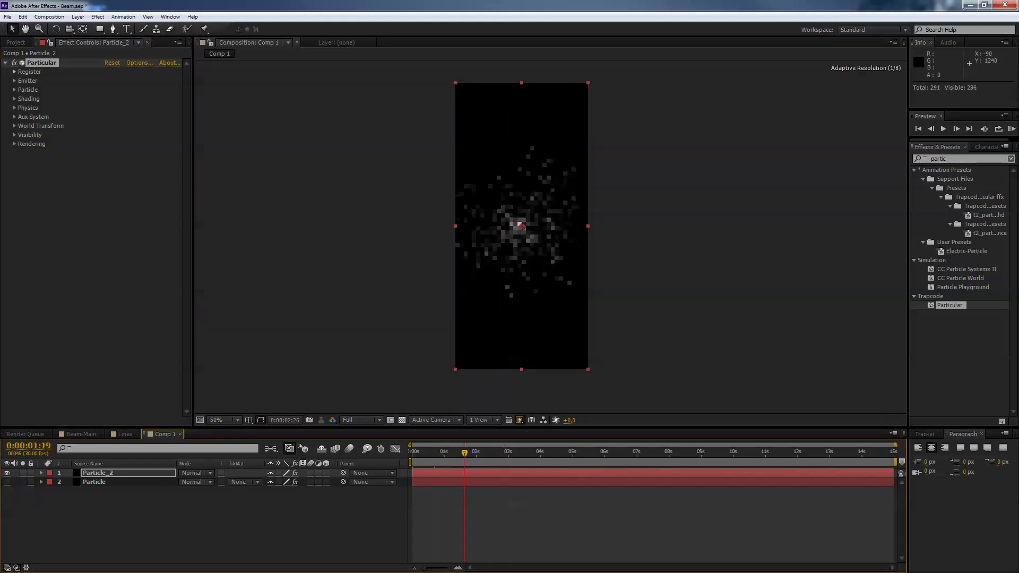
{"action": "left_click_drag", "start_coordinate": [509, 453], "coordinate": [481, 453]}
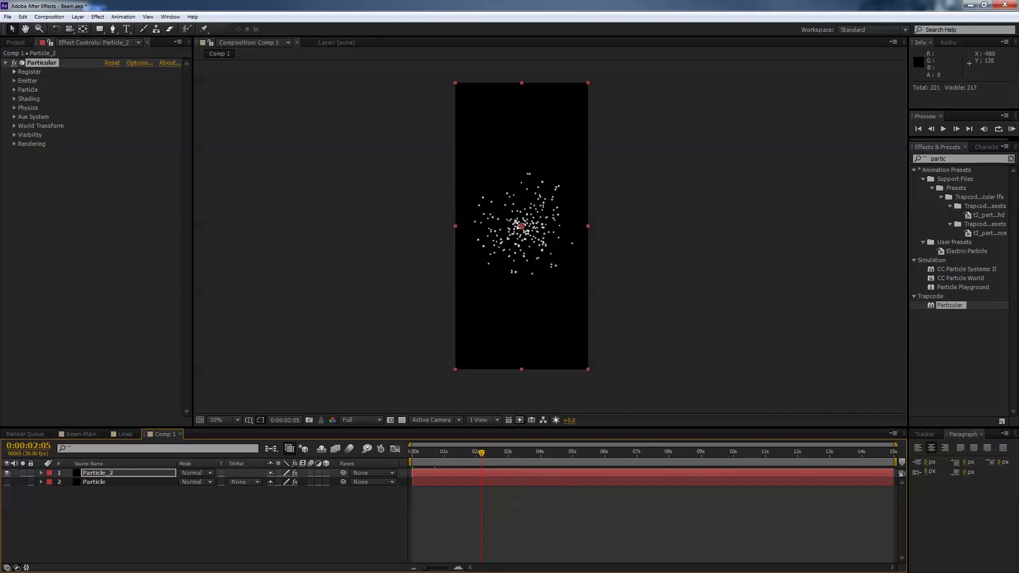
- Set the Particle_2 emitter's Particles/sec to 50
{"action": "left_click", "coordinate": [14, 80]}
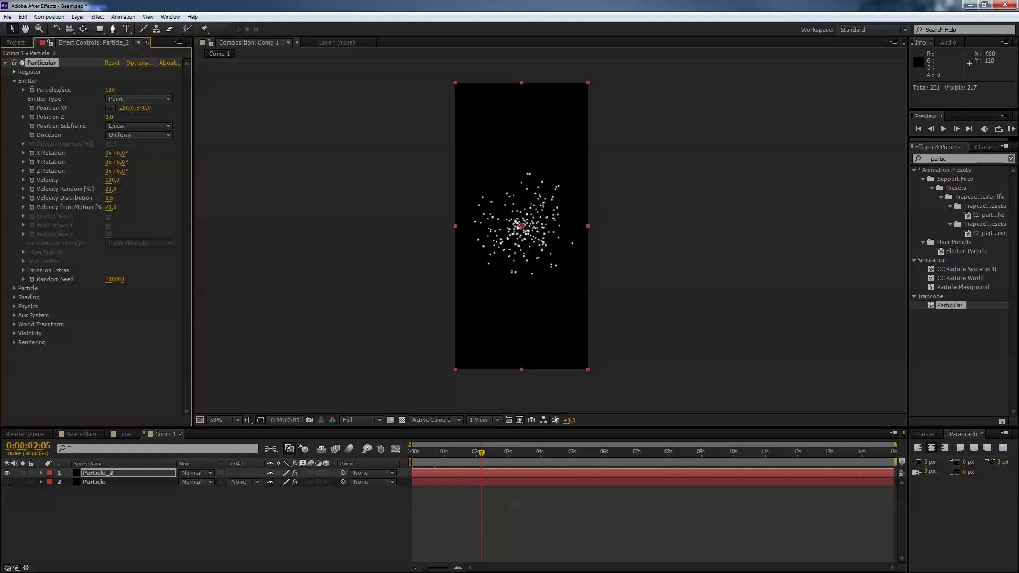
{"action": "left_click_drag", "start_coordinate": [109, 89], "coordinate": [205, 90]}
{"action": "left_click", "coordinate": [113, 89]}
{"action": "type", "text": "50"}
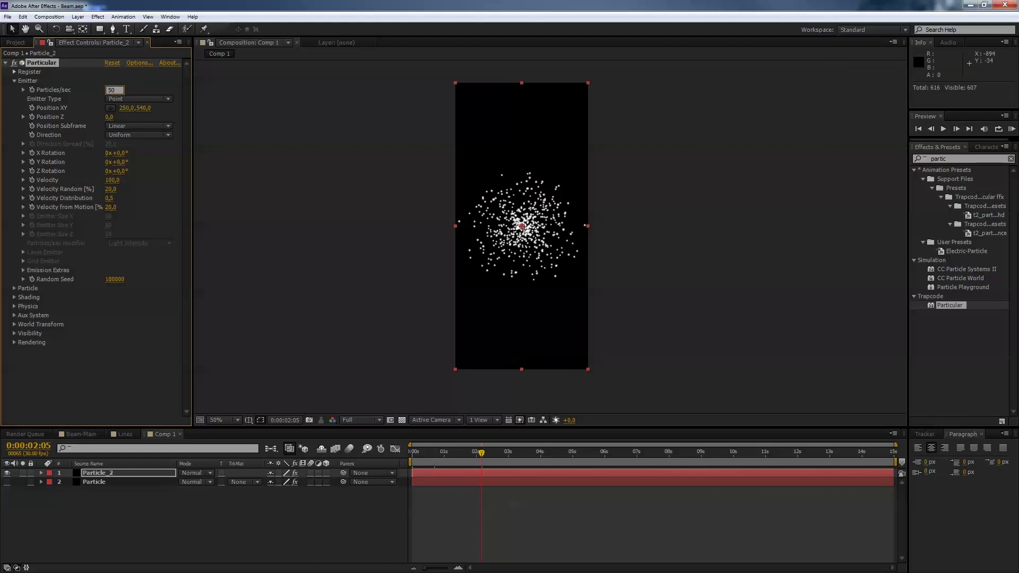
{"action": "key", "text": "Tab"}
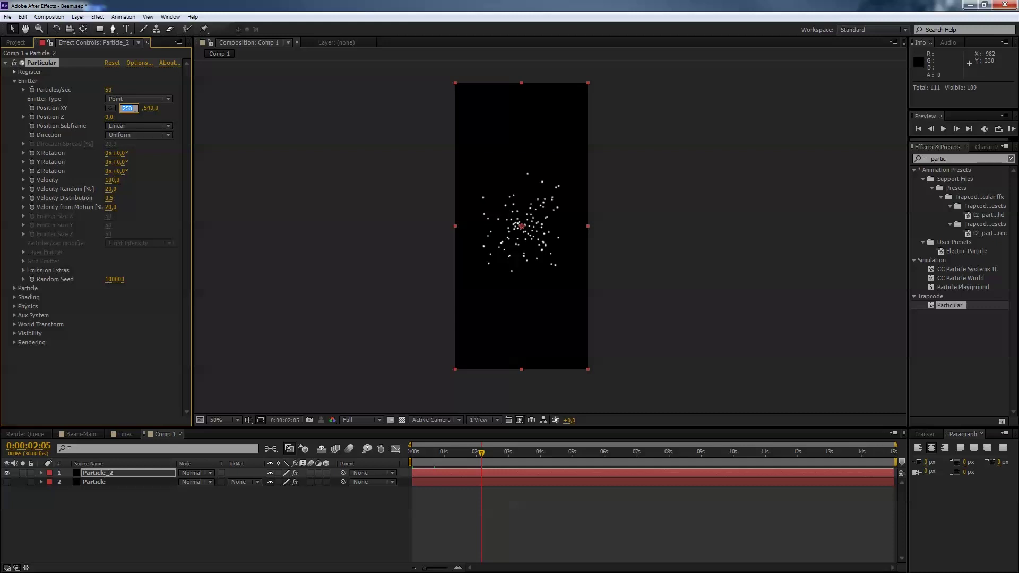
- Set the emitter type to Sphere, enlarge its size to about 117 × 115 × 125, and preview the particles at 0:00:02:12
{"action": "left_click", "coordinate": [139, 98]}
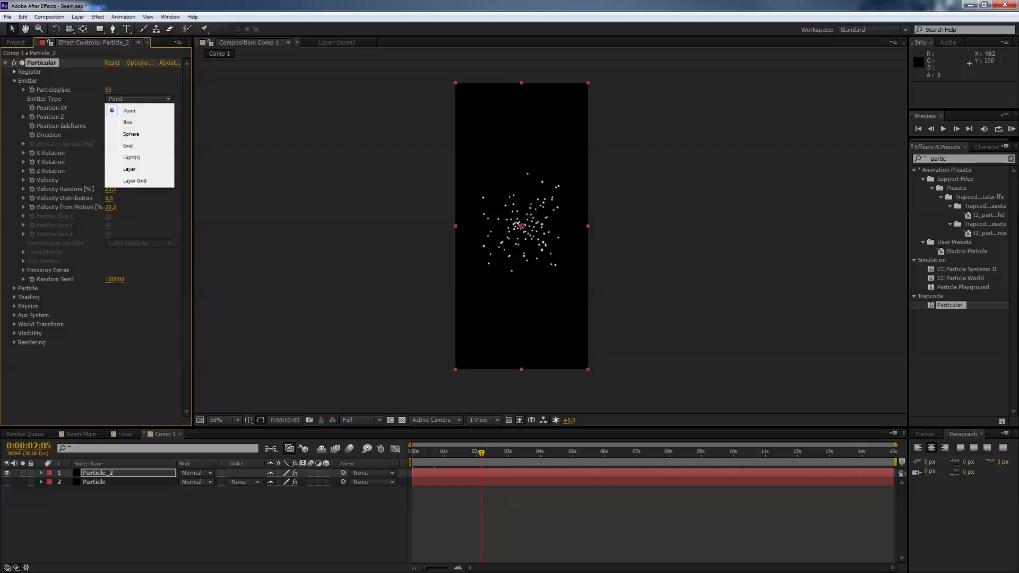
{"action": "key", "text": "Escape"}
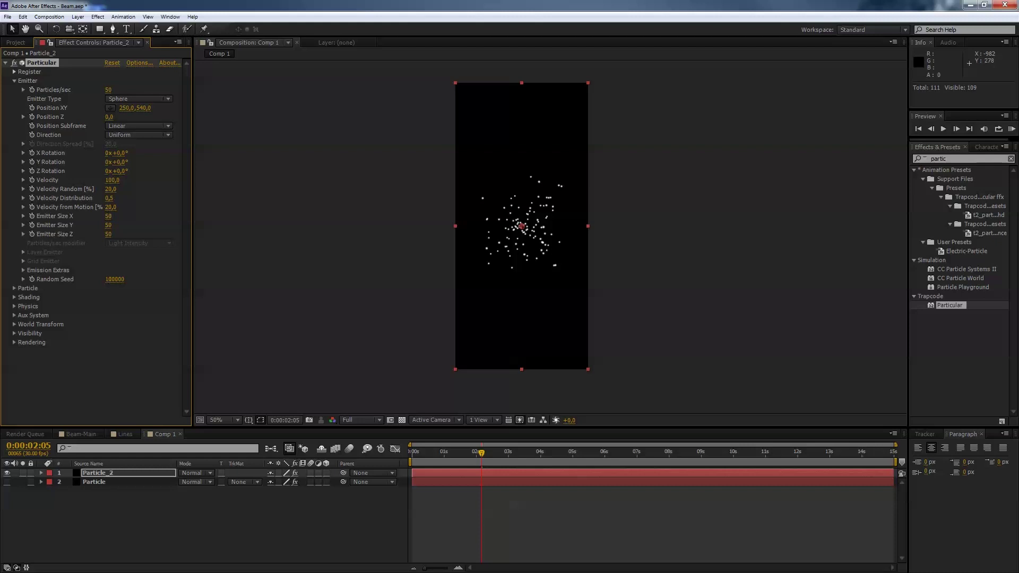
{"action": "left_click_drag", "start_coordinate": [109, 216], "coordinate": [148, 234]}
{"action": "mouse_move", "coordinate": [481, 453]}
{"action": "left_mouse_down"}
{"action": "mouse_move", "coordinate": [458, 452]}
{"action": "mouse_move", "coordinate": [489, 453]}
{"action": "left_mouse_up"}
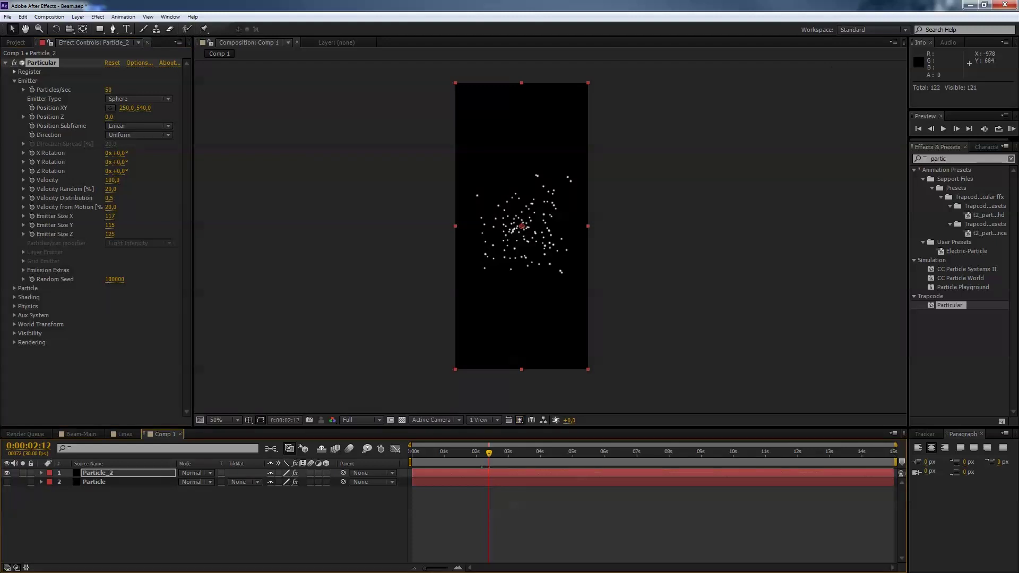
- Set the emitter's Size X to 100, Size Y to 900 and Size Z to 100
{"action": "mouse_move", "coordinate": [109, 216]}
{"action": "left_mouse_down"}
{"action": "mouse_move", "coordinate": [364, 216]}
{"action": "mouse_move", "coordinate": [99, 216]}
{"action": "left_mouse_up"}
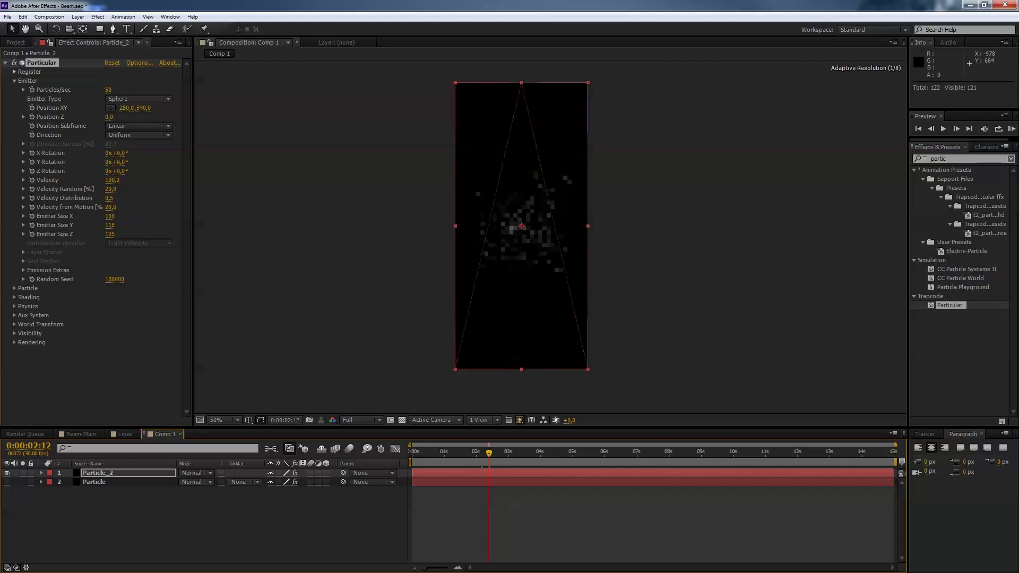
{"action": "left_click", "coordinate": [110, 225]}
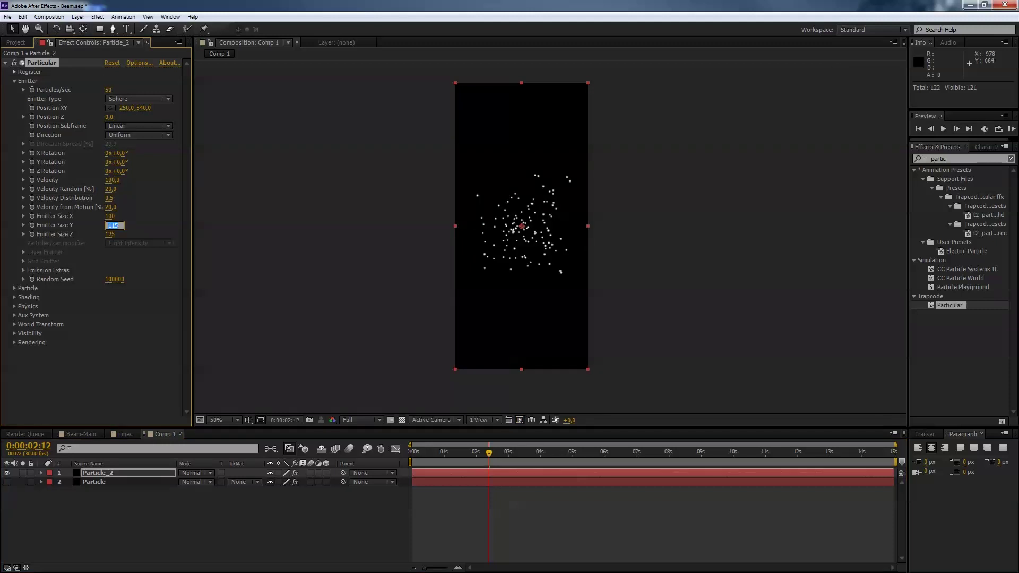
{"action": "type", "text": "1080"}
{"action": "key", "text": "Tab"}
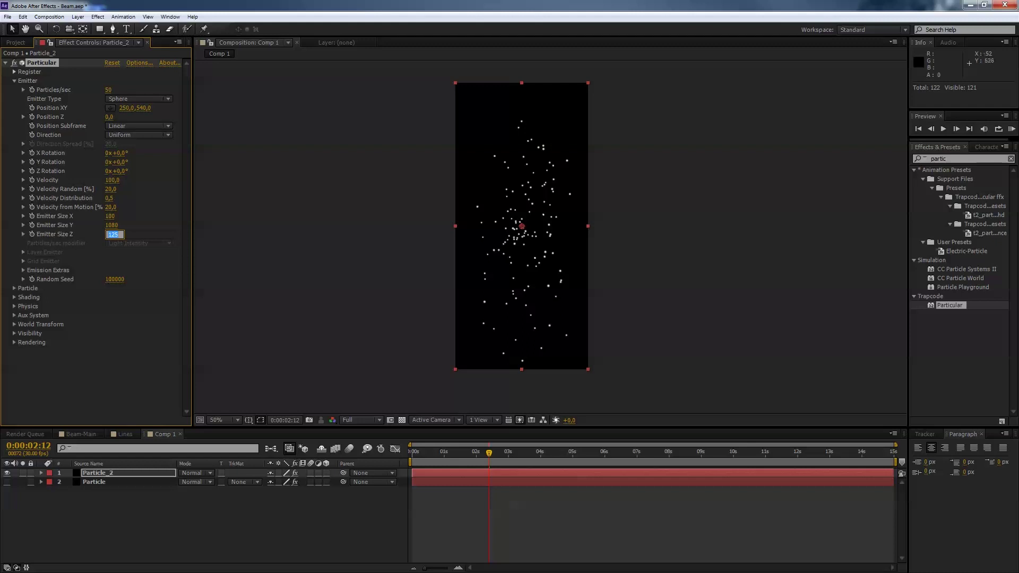
{"action": "key", "text": "shift+Tab"}
{"action": "type", "text": "900"}
{"action": "key", "text": "Tab"}
{"action": "type", "text": "100"}
{"action": "key", "text": "Tab"}
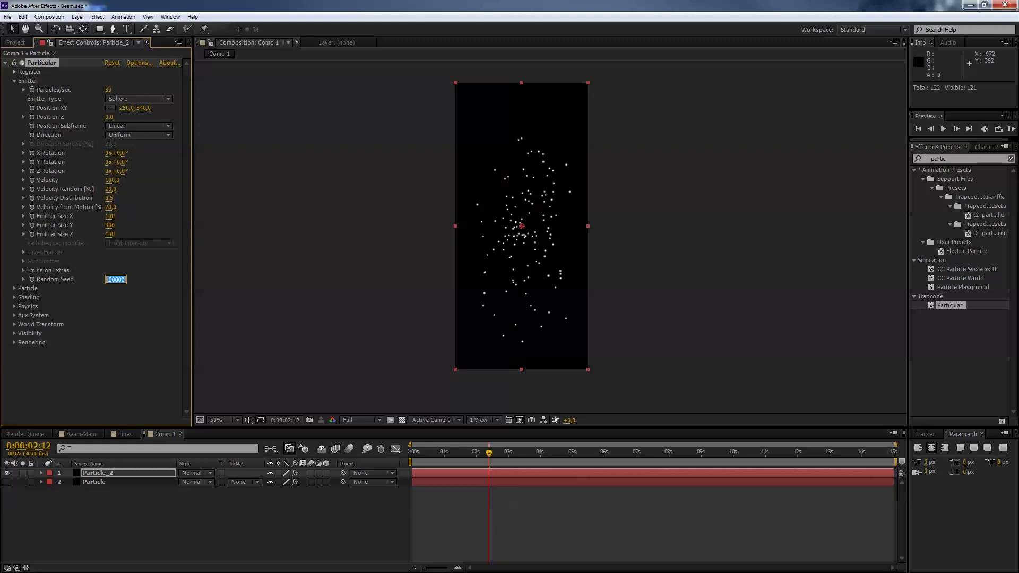
- Change the particle type to Glow Sphere (No DOF) and raise Size Random to 100%
{"action": "left_click", "coordinate": [14, 81]}
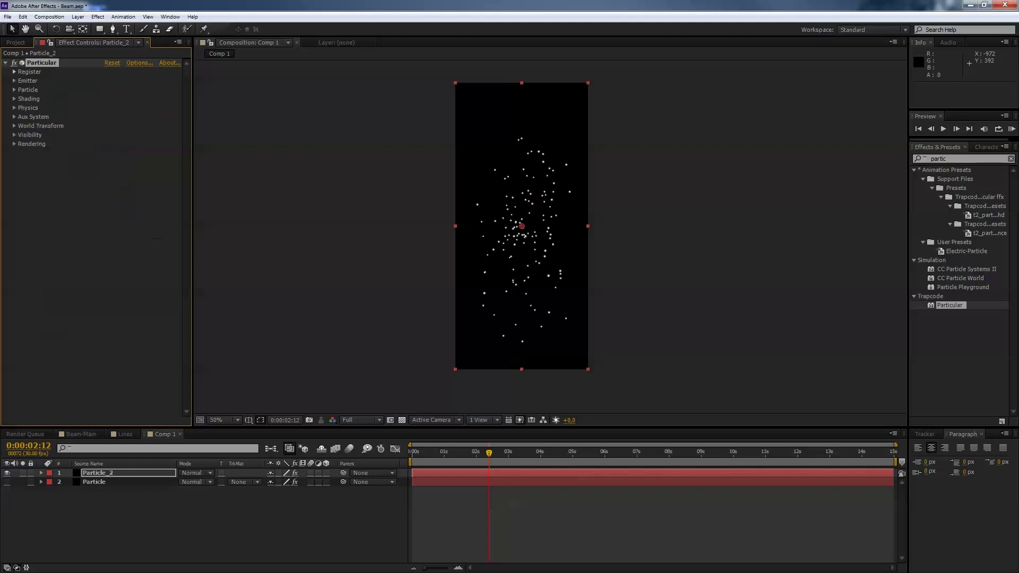
{"action": "left_click", "coordinate": [13, 90]}
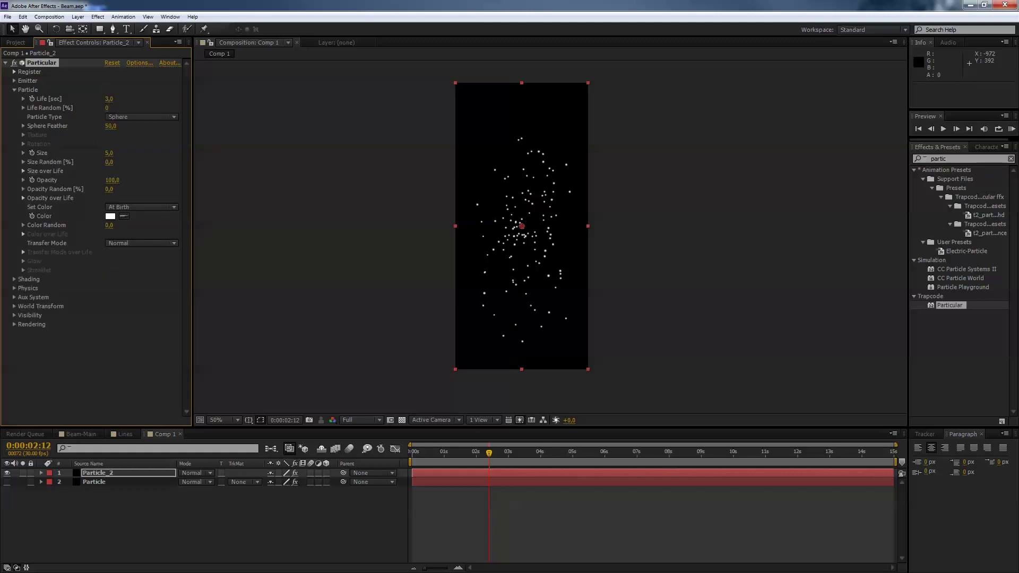
{"action": "left_click", "coordinate": [141, 116]}
{"action": "left_click", "coordinate": [158, 141]}
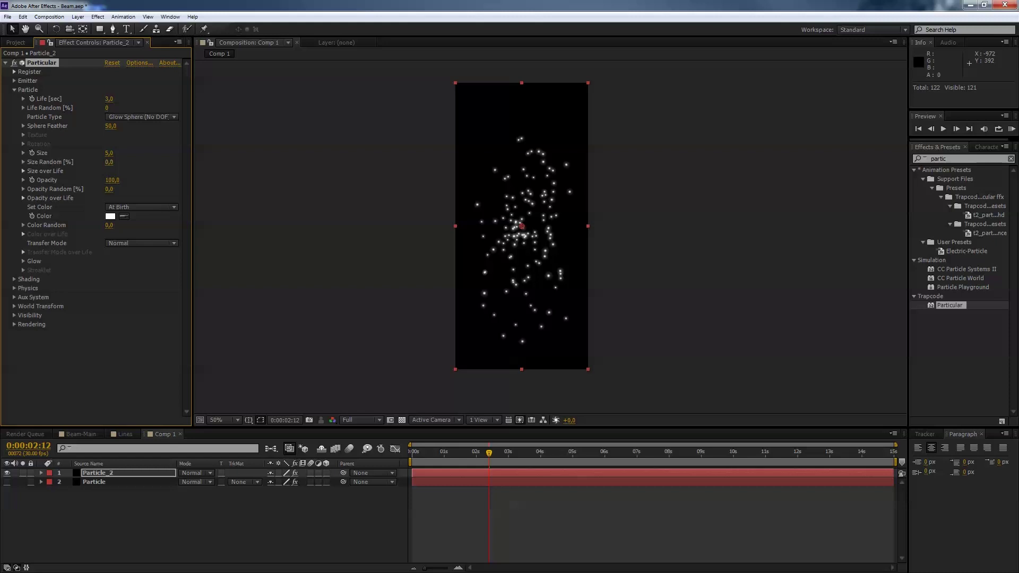
{"action": "left_click_drag", "start_coordinate": [109, 162], "coordinate": [161, 162]}
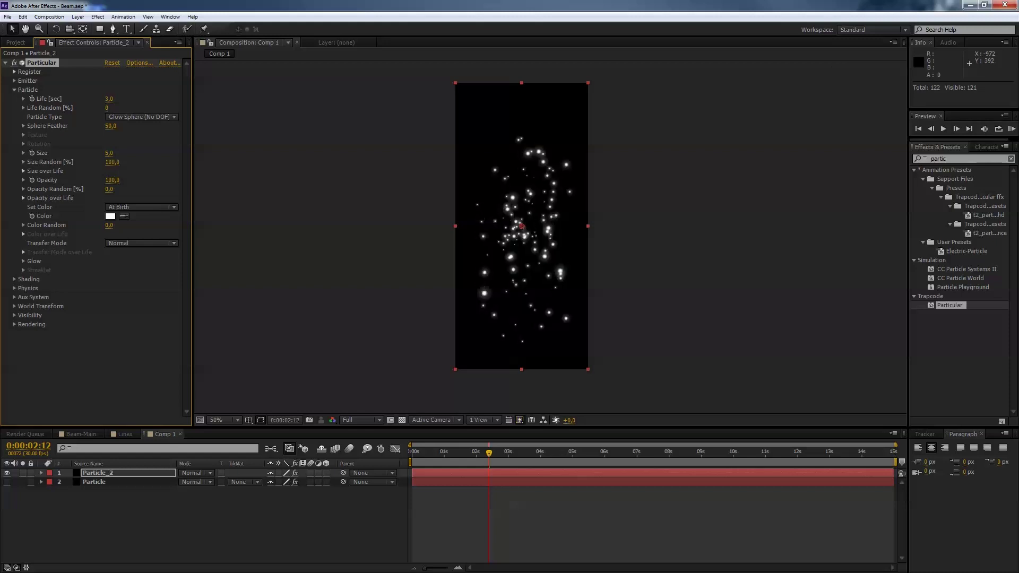
- Set the particle Size to 8 and Size Random to 100%
{"action": "left_click", "coordinate": [109, 153]}
{"action": "type", "text": "80"}
{"action": "key", "text": "Tab"}
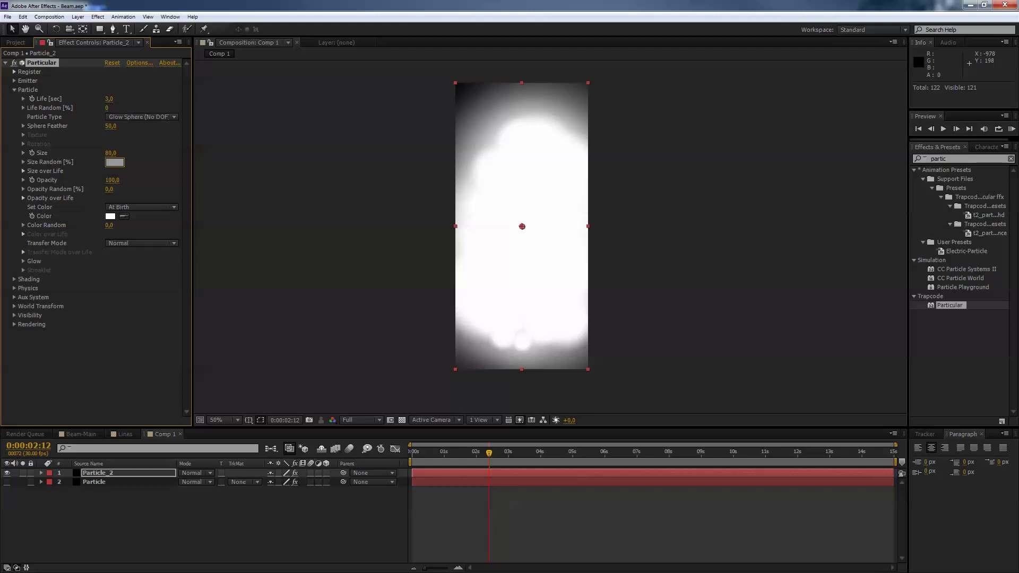
{"action": "key", "text": "shift+Tab"}
{"action": "type", "text": "8"}
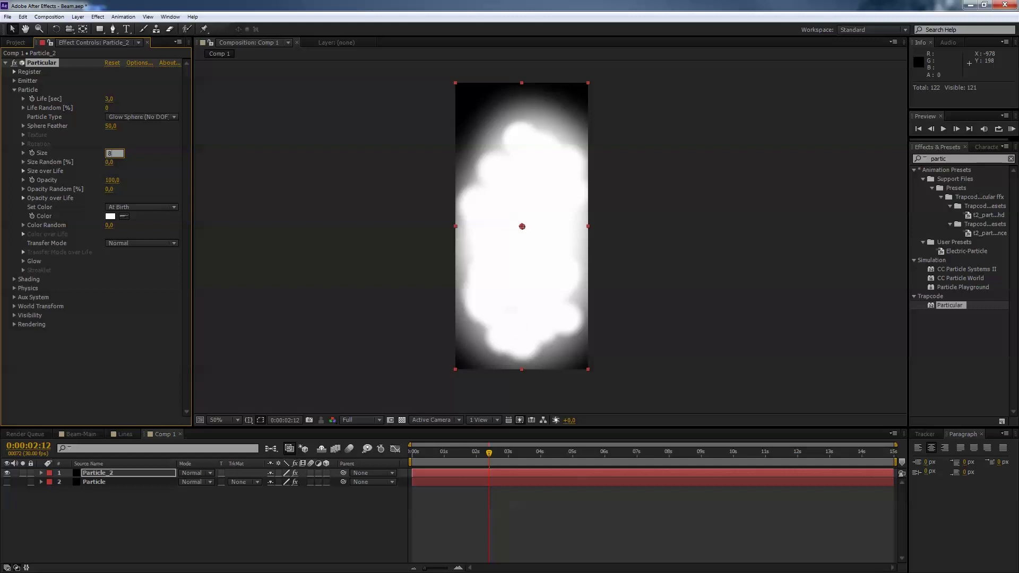
{"action": "key", "text": "Tab"}
{"action": "type", "text": "100"}
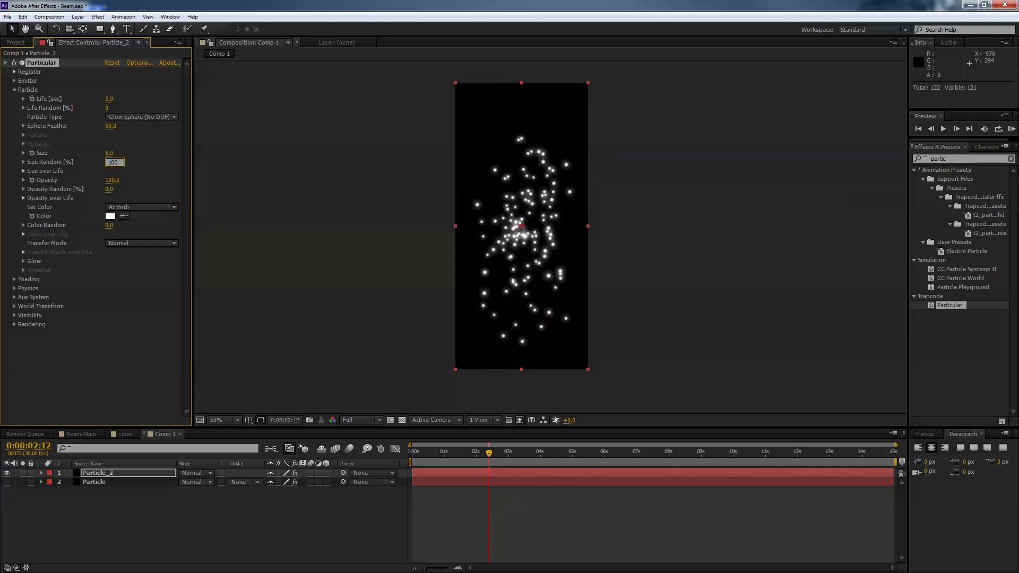
{"action": "key", "text": "Tab"}
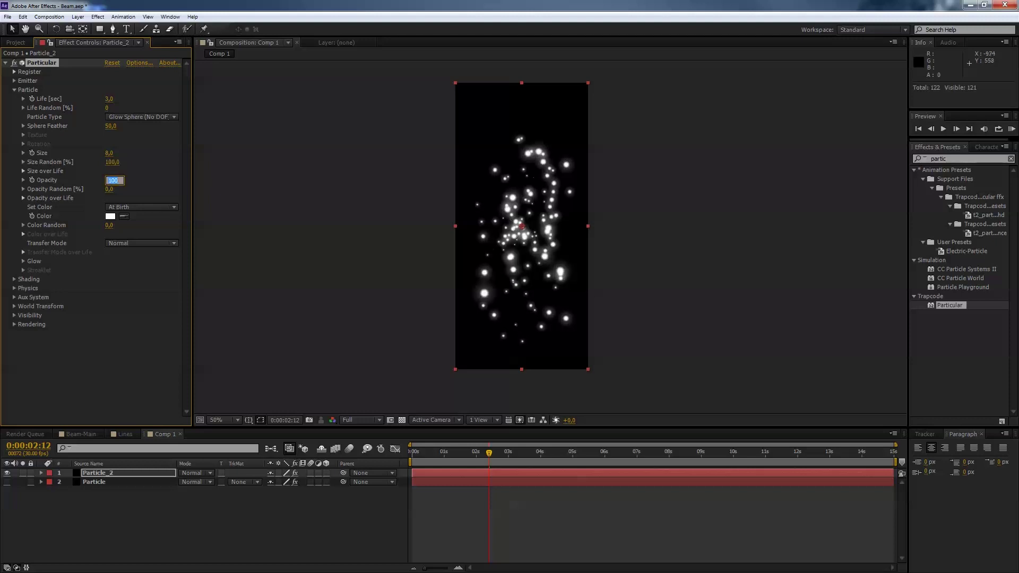
- Change the particle color to light blue, 88B5F9
{"action": "left_click", "coordinate": [109, 216]}
{"action": "left_click_drag", "start_coordinate": [269, 207], "coordinate": [269, 203]}
{"action": "left_click_drag", "start_coordinate": [187, 209], "coordinate": [188, 167]}
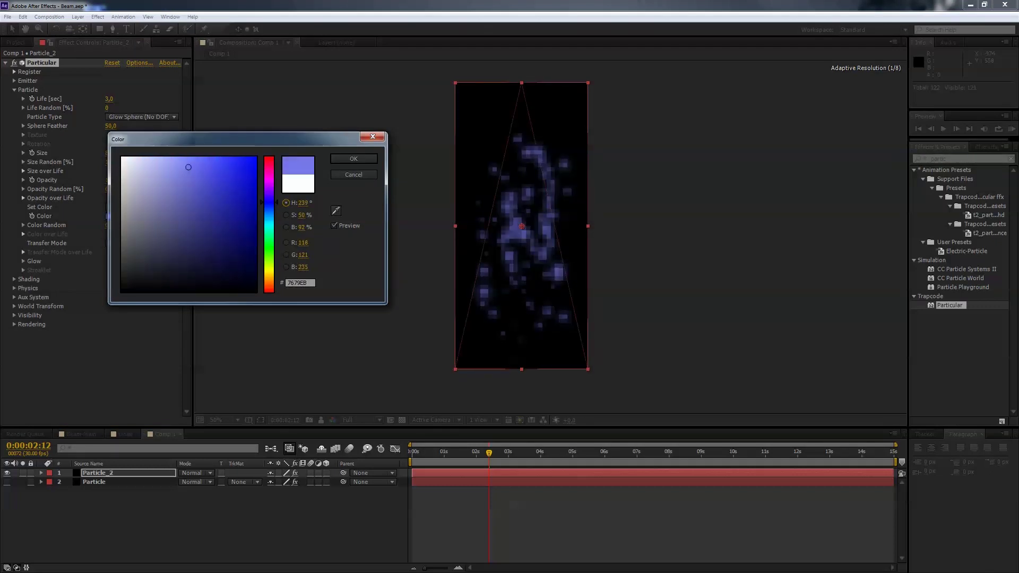
{"action": "left_click_drag", "start_coordinate": [269, 201], "coordinate": [269, 210]}
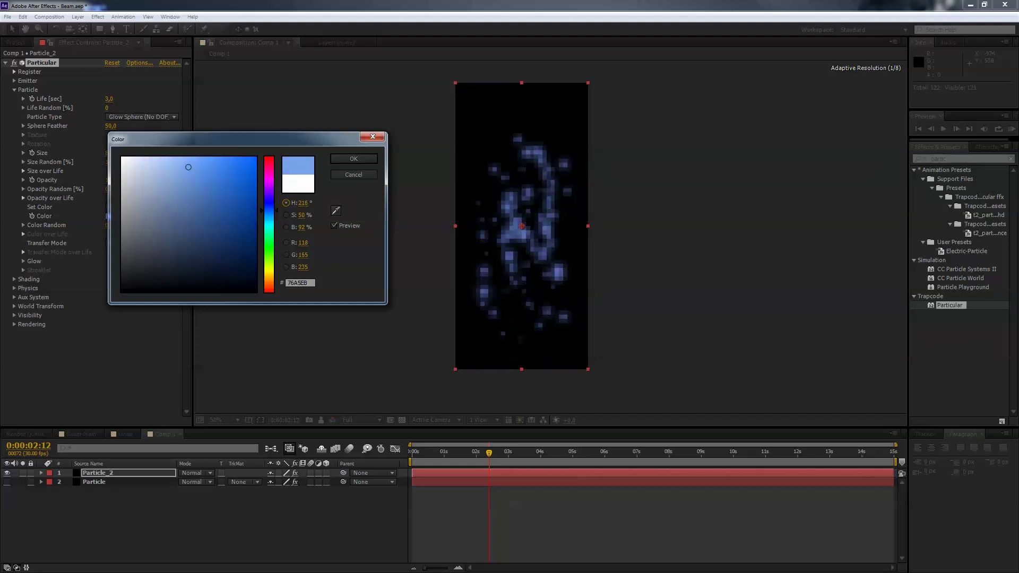
{"action": "left_click_drag", "start_coordinate": [188, 168], "coordinate": [183, 160]}
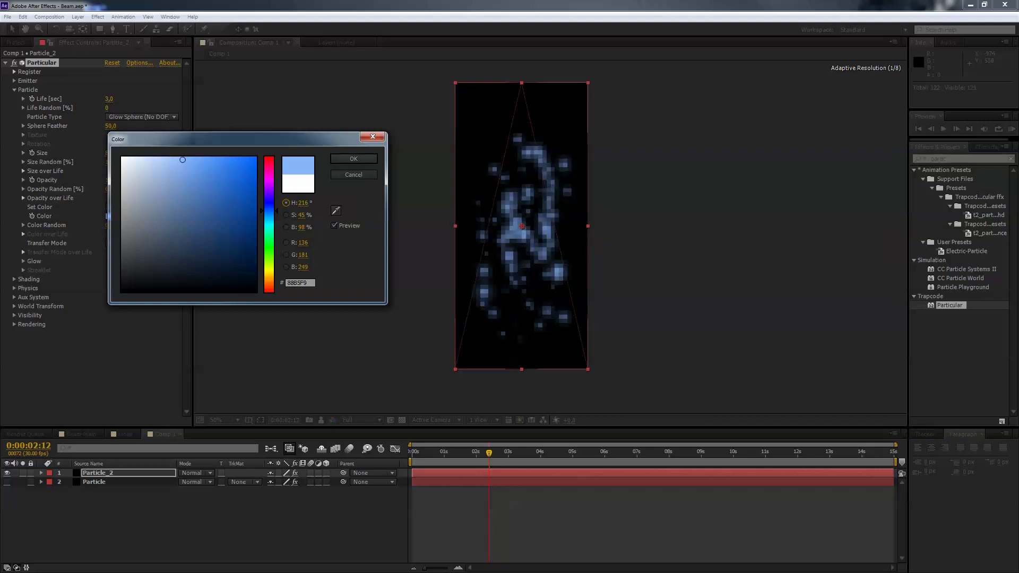
{"action": "key", "text": "Return"}
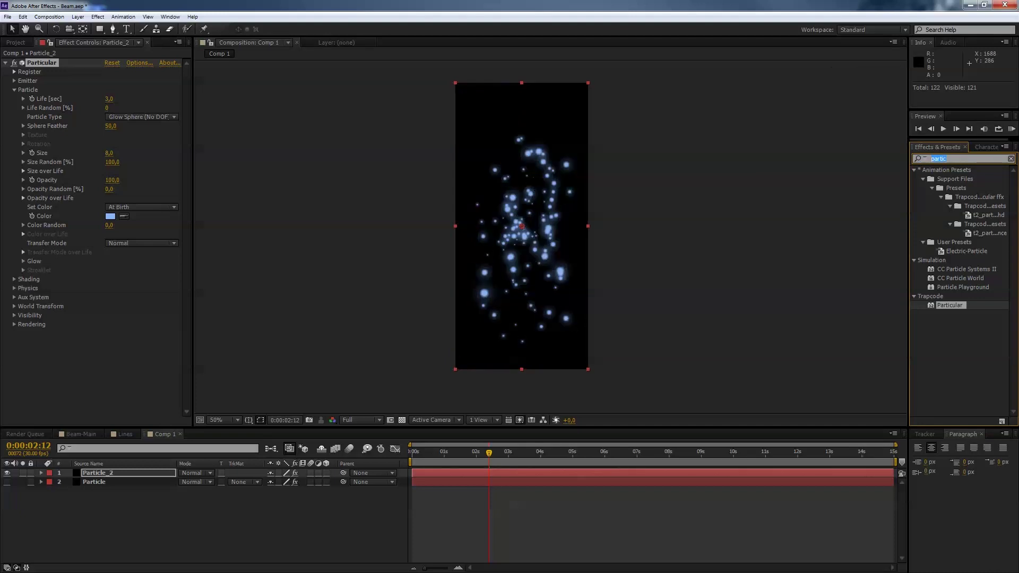
- Search the effects for "cc", browse the matching effects and apply CC Flo Motion to the Particle_2 layer
{"action": "type", "text": "cc"}
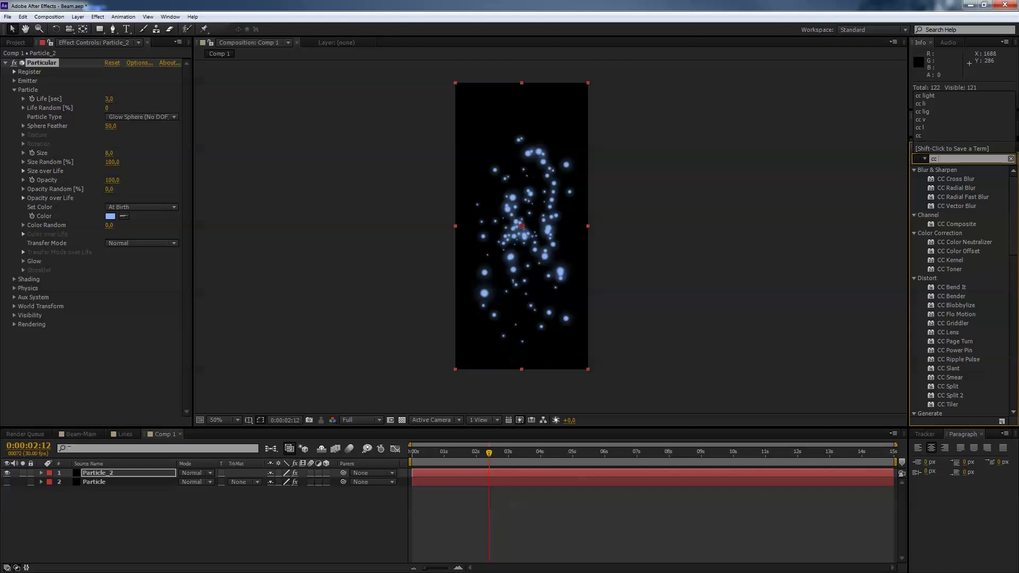
{"action": "scroll", "coordinate": [964, 292], "scroll_direction": "down", "scroll_amount": 2}
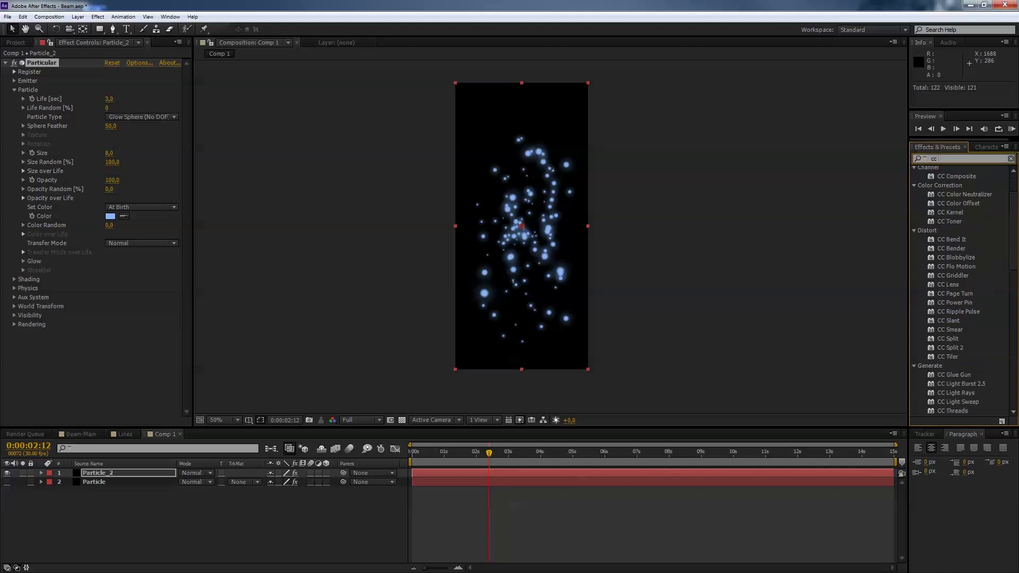
{"action": "scroll", "coordinate": [961, 292], "scroll_direction": "down", "scroll_amount": 2}
{"action": "scroll", "coordinate": [961, 292], "scroll_direction": "down", "scroll_amount": 1}
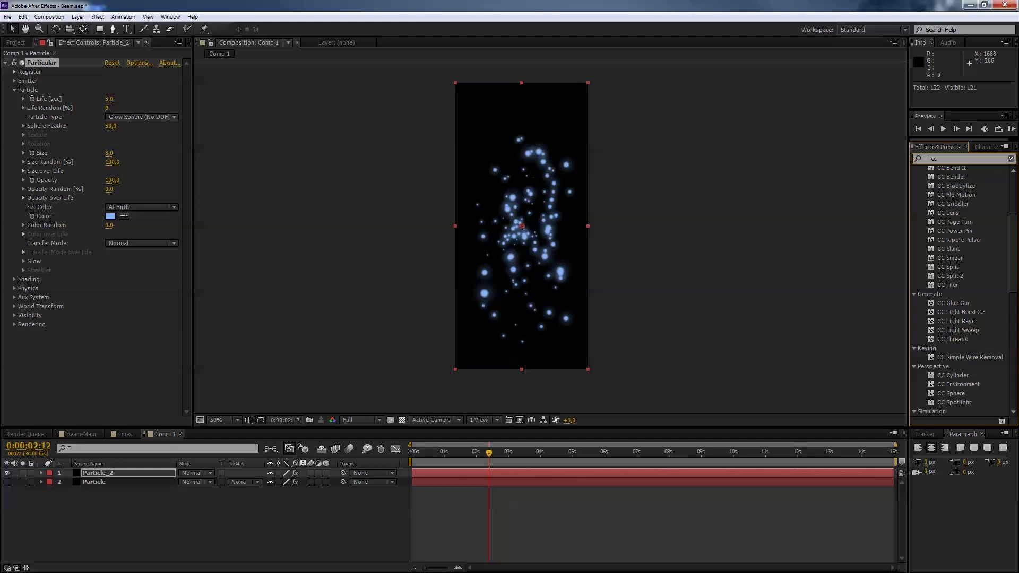
{"action": "scroll", "coordinate": [960, 292], "scroll_direction": "down", "scroll_amount": 4}
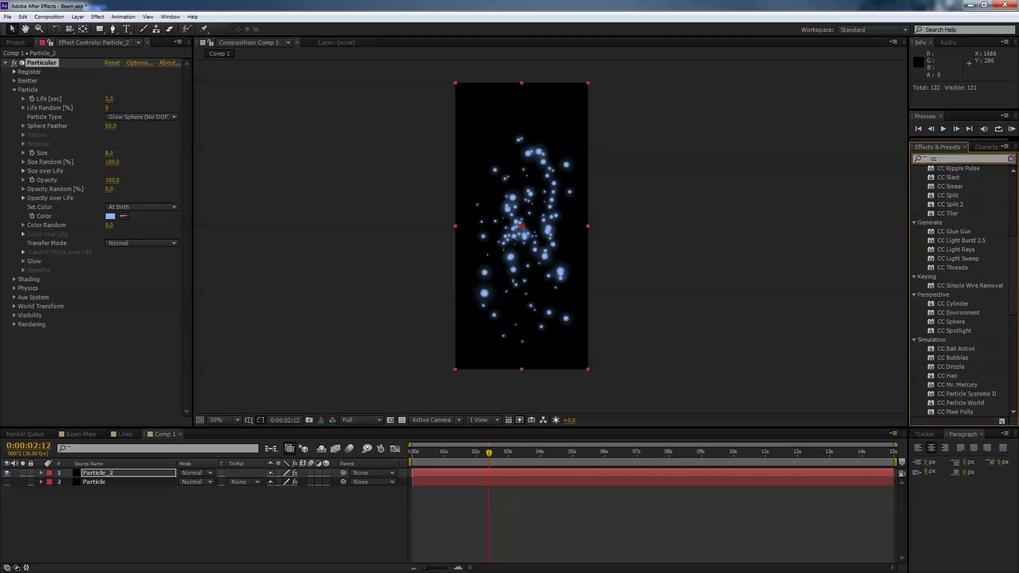
{"action": "scroll", "coordinate": [961, 292], "scroll_direction": "down", "scroll_amount": 6}
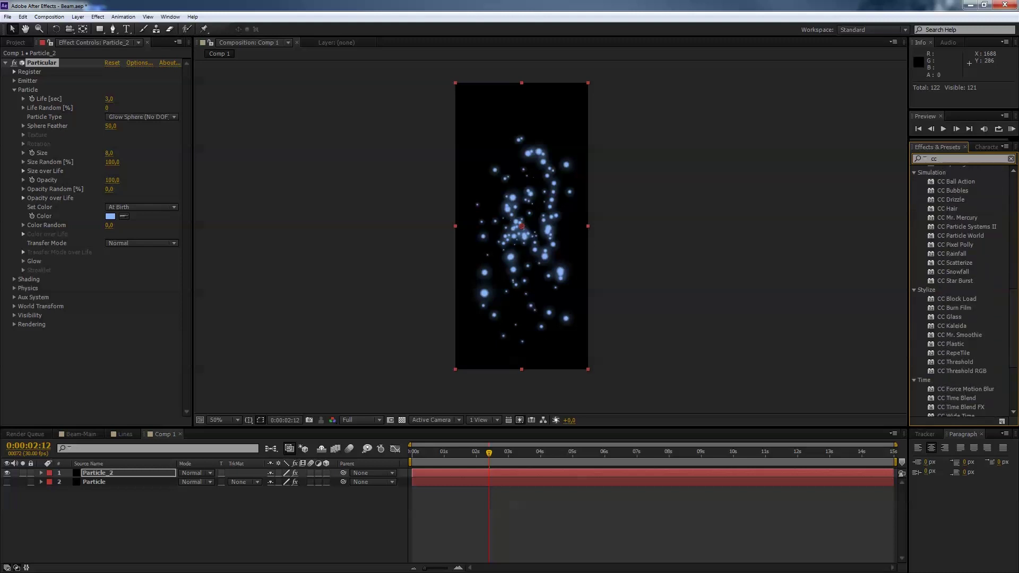
{"action": "scroll", "coordinate": [961, 292], "scroll_direction": "down", "scroll_amount": 1}
{"action": "scroll", "coordinate": [961, 291], "scroll_direction": "down", "scroll_amount": 2}
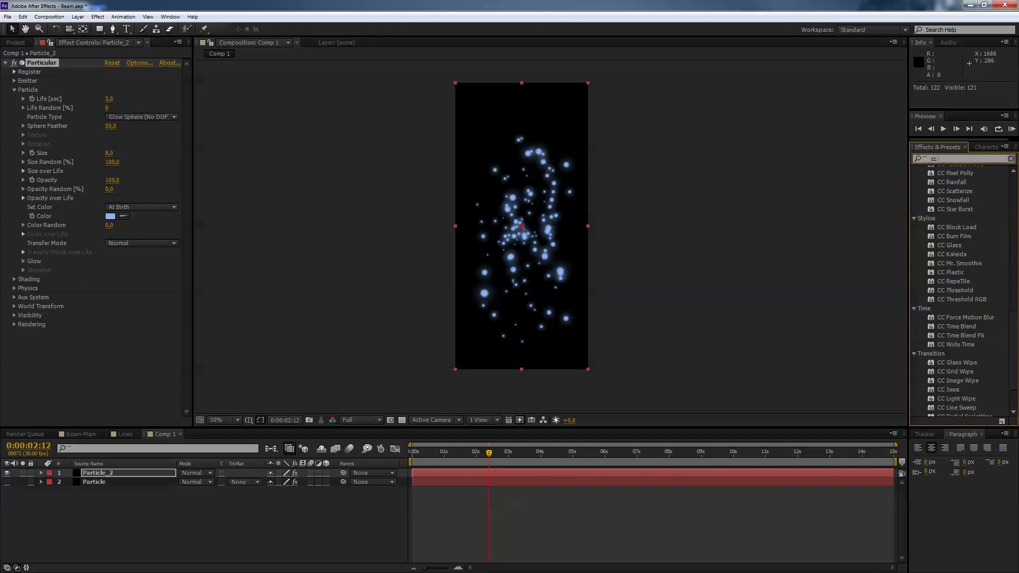
{"action": "scroll", "coordinate": [960, 292], "scroll_direction": "down", "scroll_amount": 1}
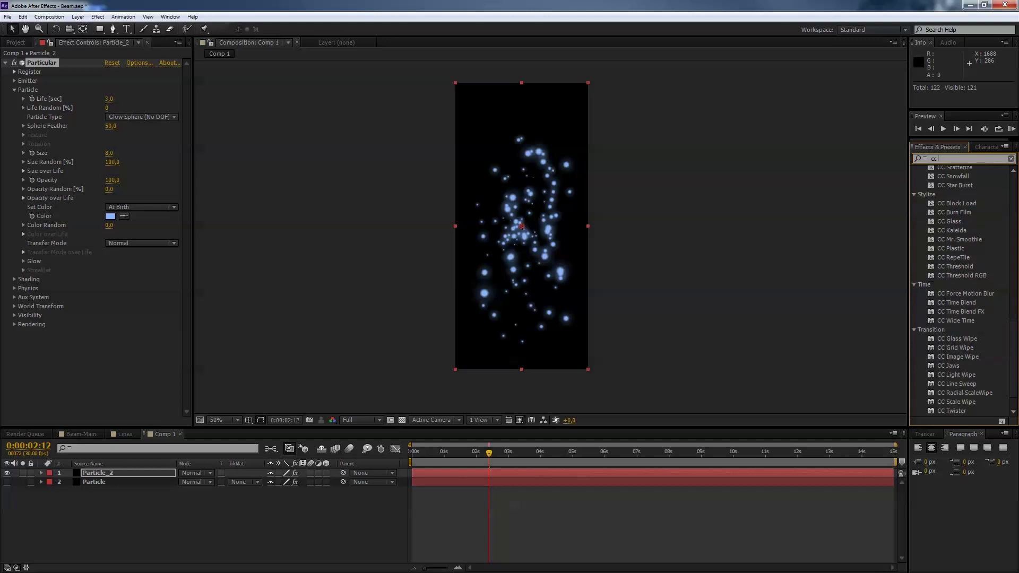
{"action": "scroll", "coordinate": [960, 291], "scroll_direction": "down", "scroll_amount": 1}
{"action": "scroll", "coordinate": [961, 292], "scroll_direction": "down", "scroll_amount": 1}
{"action": "scroll", "coordinate": [961, 292], "scroll_direction": "up", "scroll_amount": 11}
{"action": "scroll", "coordinate": [961, 292], "scroll_direction": "up", "scroll_amount": 8}
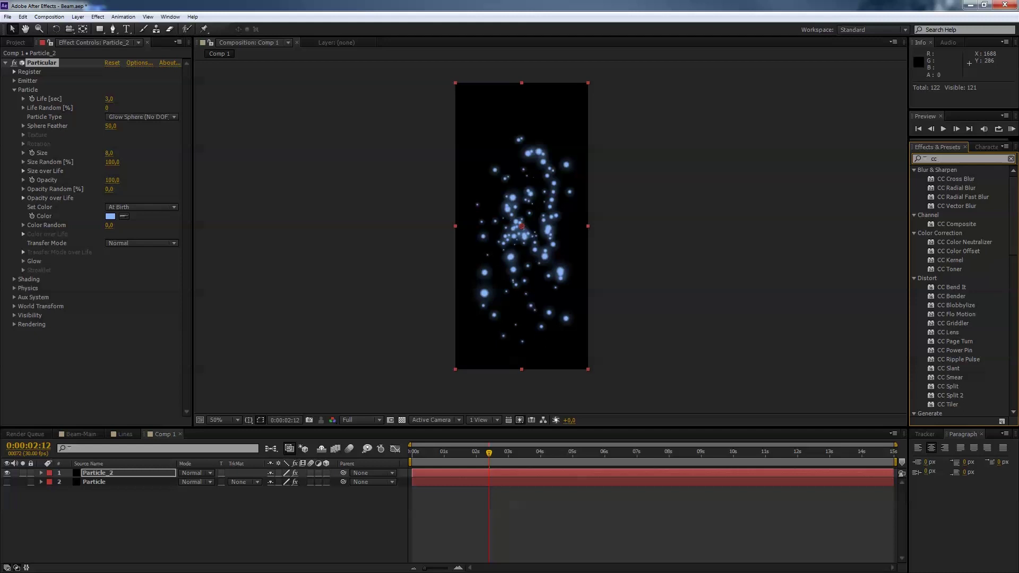
{"action": "scroll", "coordinate": [960, 292], "scroll_direction": "down", "scroll_amount": 3}
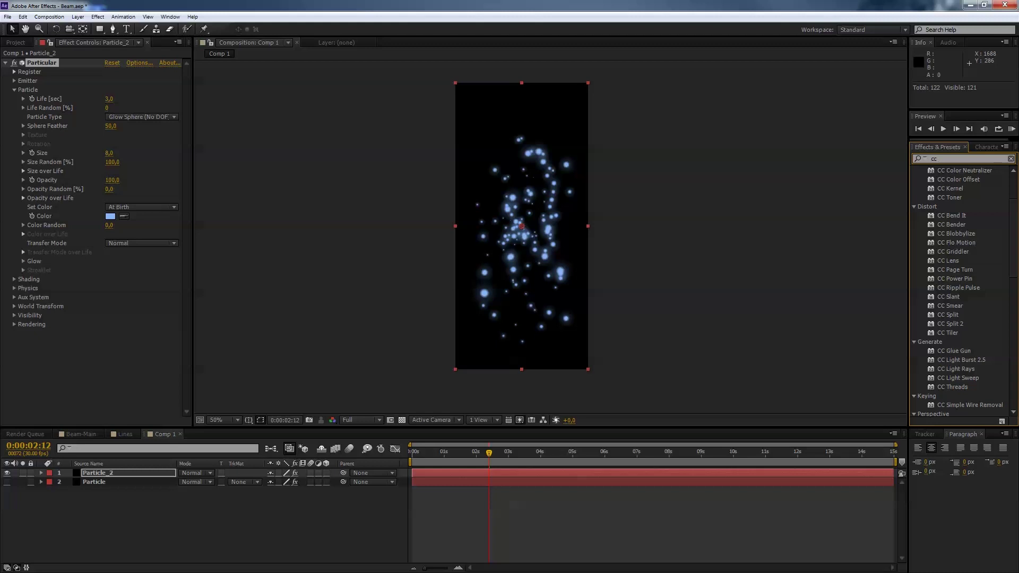
{"action": "left_click", "coordinate": [956, 242]}
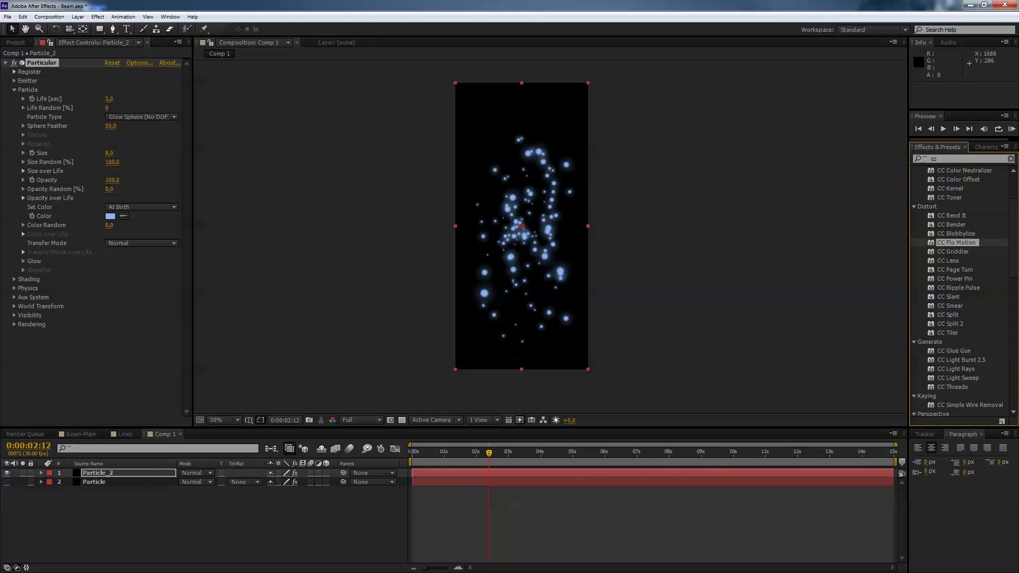
{"action": "double_click", "coordinate": [956, 242]}
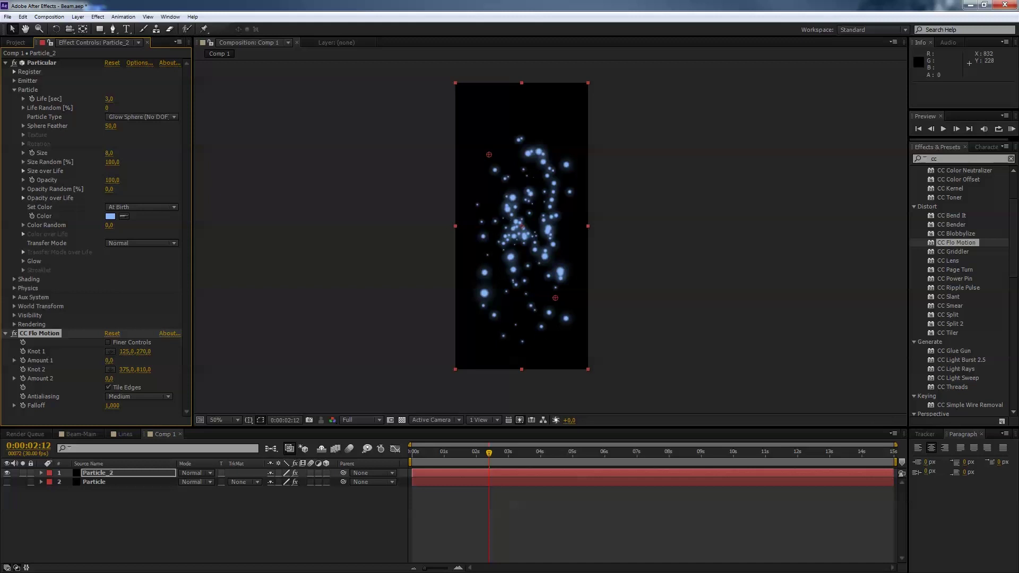
- Place CC Flo Motion's Knot 1 at about 251, 214 and Knot 2 at about 279, 818, with Falloff at 1.17
{"action": "mouse_move", "coordinate": [489, 154]}
{"action": "left_mouse_down"}
{"action": "mouse_move", "coordinate": [497, 141]}
{"action": "mouse_move", "coordinate": [526, 145]}
{"action": "left_mouse_up"}
{"action": "left_click_drag", "start_coordinate": [556, 298], "coordinate": [541, 300]}
{"action": "left_click_drag", "start_coordinate": [526, 144], "coordinate": [522, 140]}
{"action": "left_click_drag", "start_coordinate": [542, 300], "coordinate": [529, 300]}
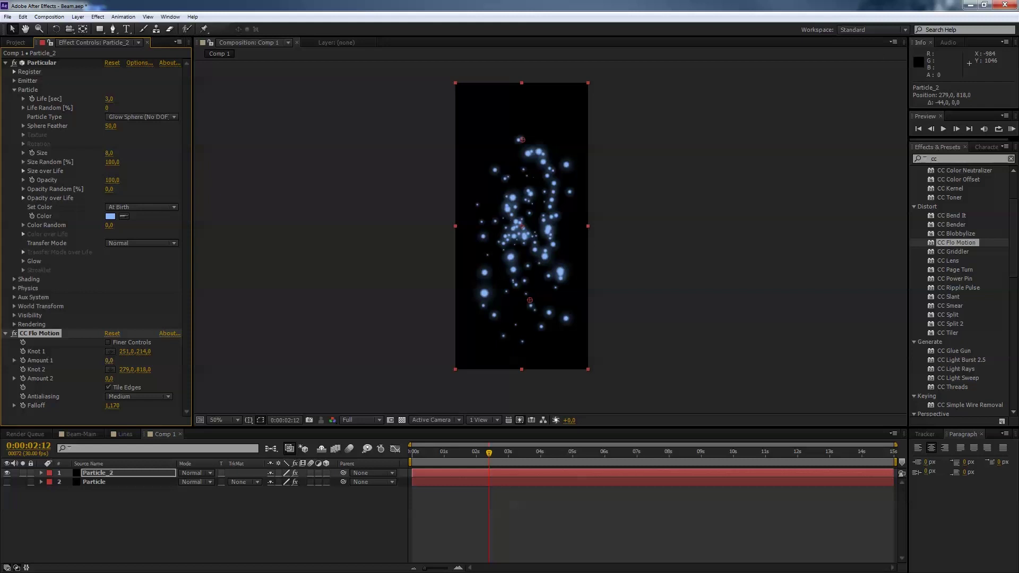
- Set CC Flo Motion's Amount 1 to 4 and Amount 2 to 16, disable Tile Edges, and move Knot 2 near the composition's lower edge
{"action": "mouse_move", "coordinate": [108, 360]}
{"action": "left_mouse_down"}
{"action": "mouse_move", "coordinate": [138, 361]}
{"action": "mouse_move", "coordinate": [92, 360]}
{"action": "mouse_move", "coordinate": [110, 361]}
{"action": "mouse_move", "coordinate": [90, 379]}
{"action": "mouse_move", "coordinate": [108, 378]}
{"action": "left_mouse_up"}
{"action": "left_click_drag", "start_coordinate": [530, 300], "coordinate": [523, 250]}
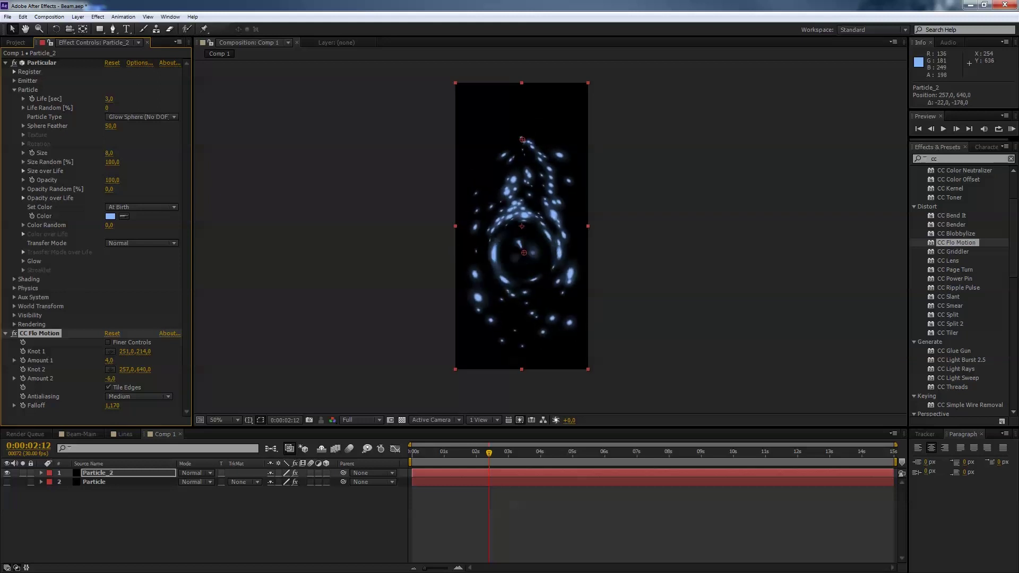
{"action": "left_click_drag", "start_coordinate": [110, 378], "coordinate": [94, 379]}
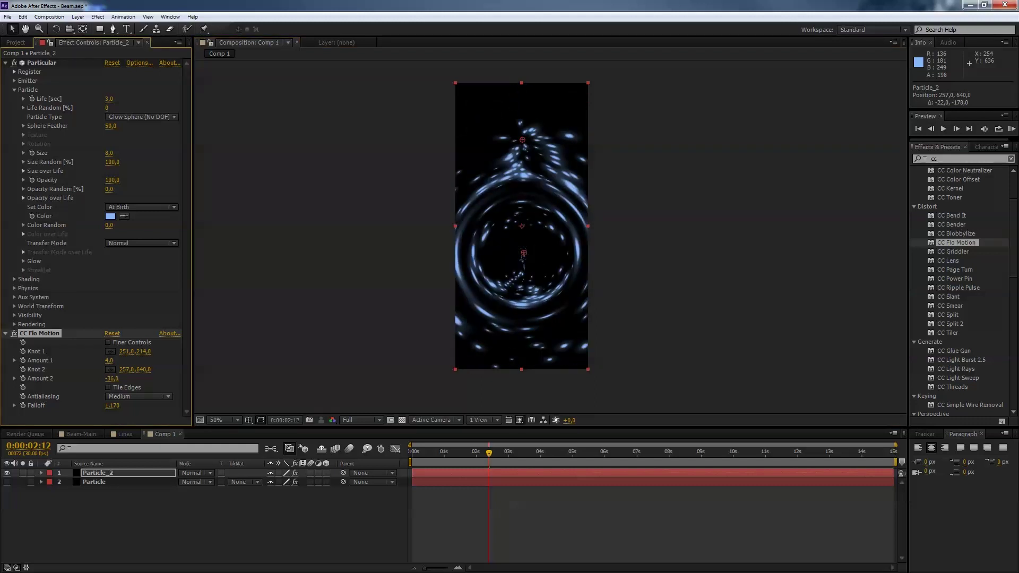
{"action": "mouse_move", "coordinate": [94, 379]}
{"action": "left_mouse_down"}
{"action": "mouse_move", "coordinate": [55, 379]}
{"action": "mouse_move", "coordinate": [130, 379]}
{"action": "mouse_move", "coordinate": [122, 378]}
{"action": "left_mouse_up"}
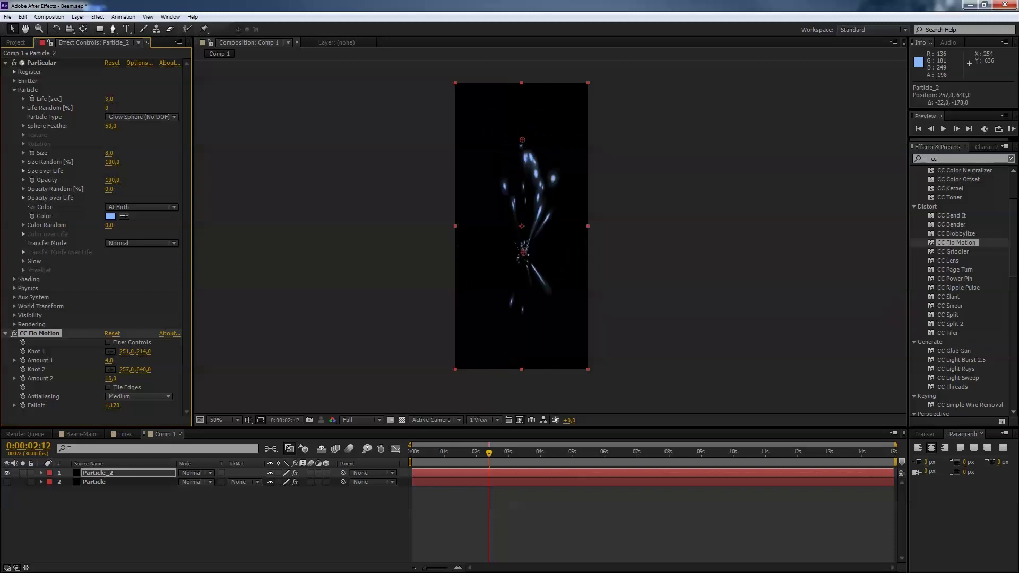
{"action": "left_click_drag", "start_coordinate": [523, 252], "coordinate": [523, 363]}
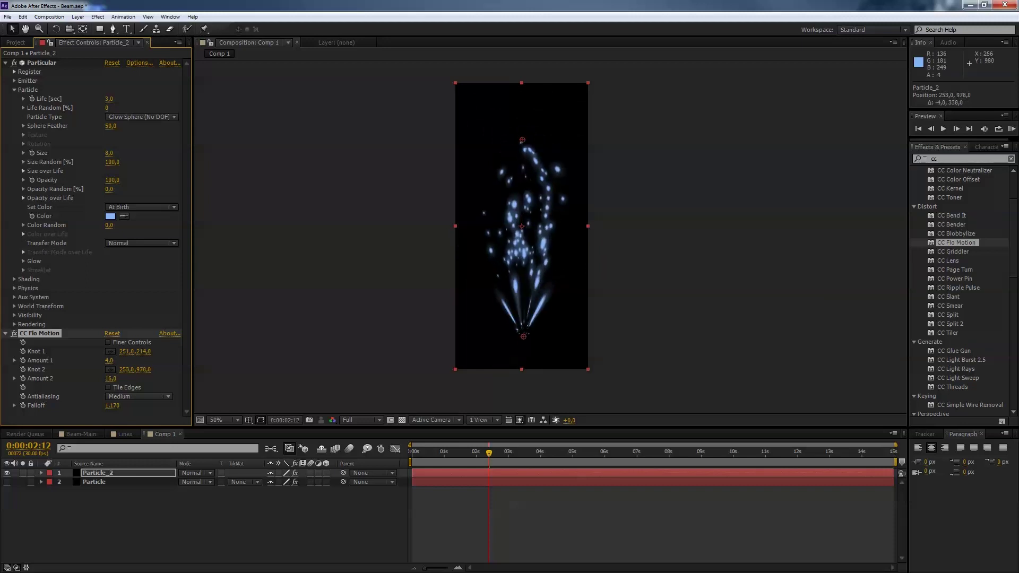
- Move CC Flo Motion's Knot 1 to the composition's upper edge at about 245, -4 and set Amount 1 to 45
{"action": "left_click_drag", "start_coordinate": [522, 140], "coordinate": [518, 87]}
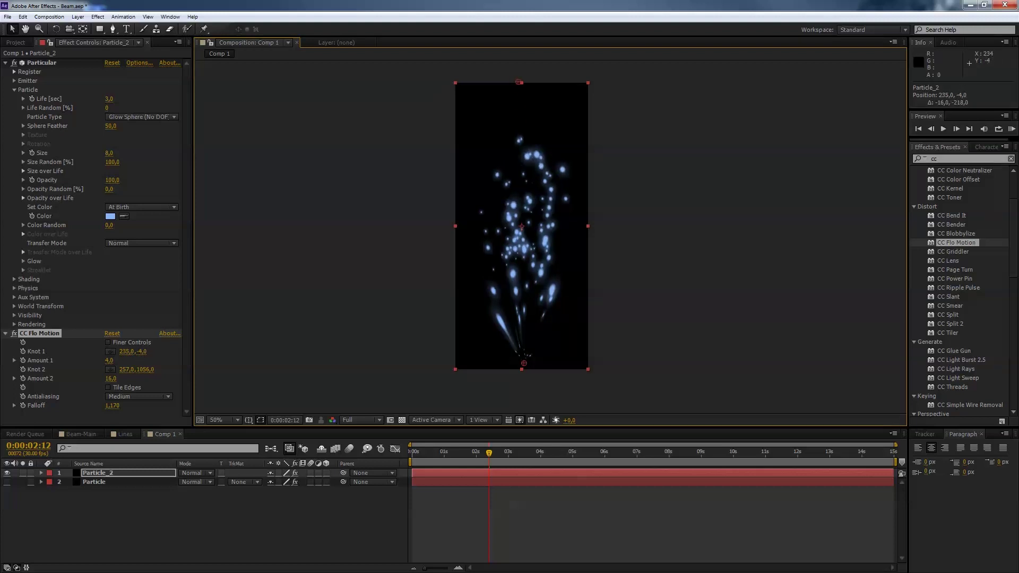
{"action": "mouse_move", "coordinate": [477, 452]}
{"action": "left_mouse_down"}
{"action": "mouse_move", "coordinate": [454, 452]}
{"action": "mouse_move", "coordinate": [492, 452]}
{"action": "mouse_move", "coordinate": [480, 452]}
{"action": "left_mouse_up"}
{"action": "key", "text": "space"}
{"action": "left_click_drag", "start_coordinate": [109, 360], "coordinate": [130, 360]}
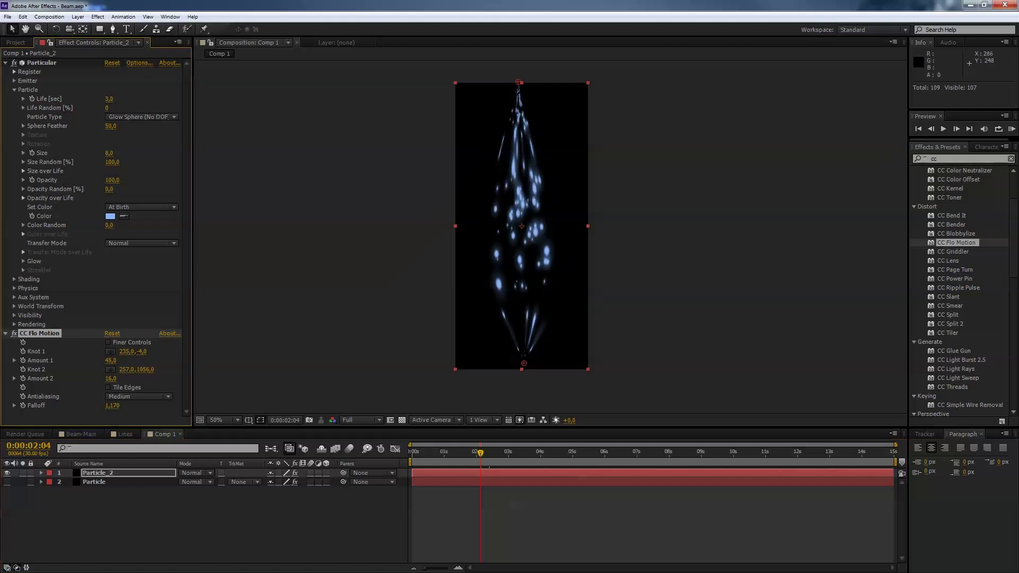
{"action": "left_click_drag", "start_coordinate": [515, 81], "coordinate": [518, 82]}
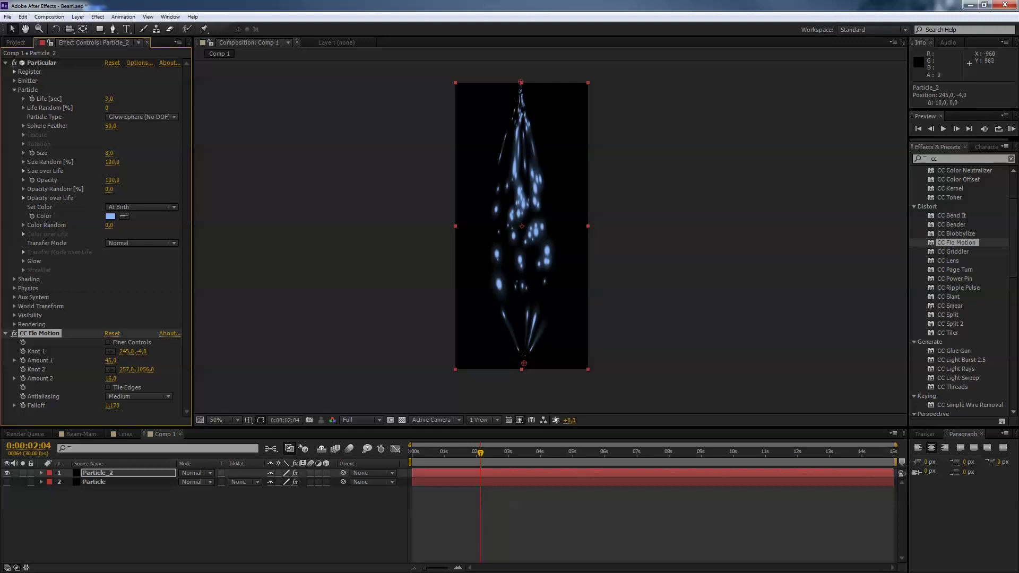
- Set CC Flo Motion's Falloff to 0.05 and move the knots outside the frame, Knot 2 to about 251, 1170 and Knot 1 to about 253, -94
{"action": "left_click_drag", "start_coordinate": [112, 405], "coordinate": [103, 405]}
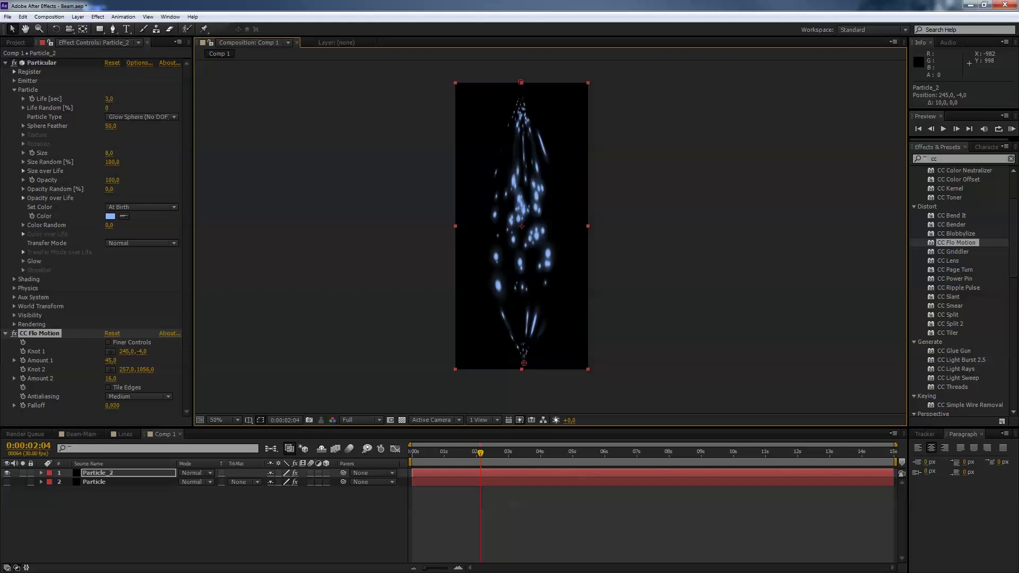
{"action": "left_click_drag", "start_coordinate": [112, 405], "coordinate": [87, 405]}
{"action": "left_click_drag", "start_coordinate": [524, 363], "coordinate": [522, 394]}
{"action": "left_click_drag", "start_coordinate": [520, 82], "coordinate": [523, 57]}
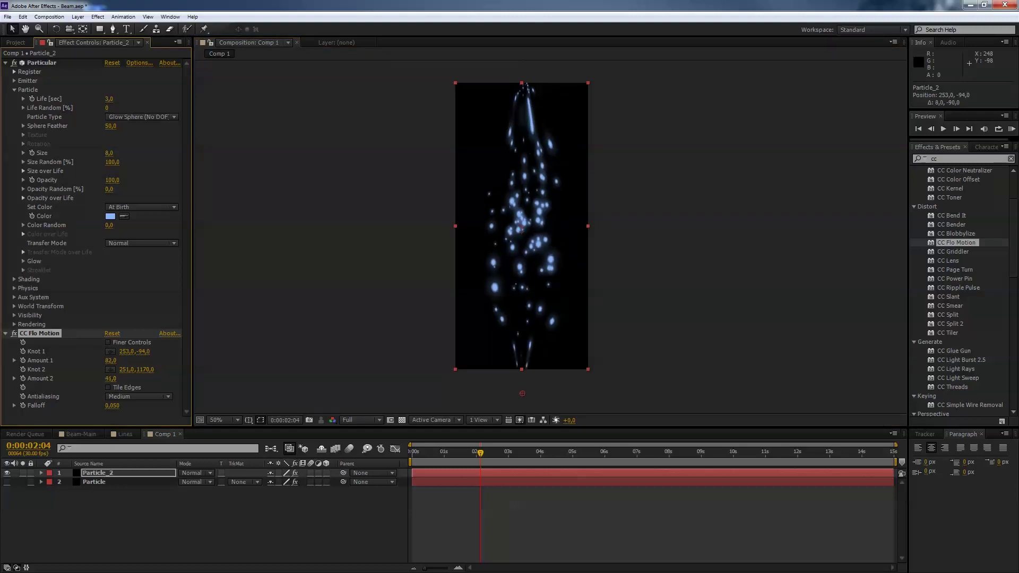
- Raise CC Flo Motion's Amount 2 to 189 and Amount 1 to about 274, and preview the particle animation
{"action": "left_click_drag", "start_coordinate": [111, 379], "coordinate": [138, 379]}
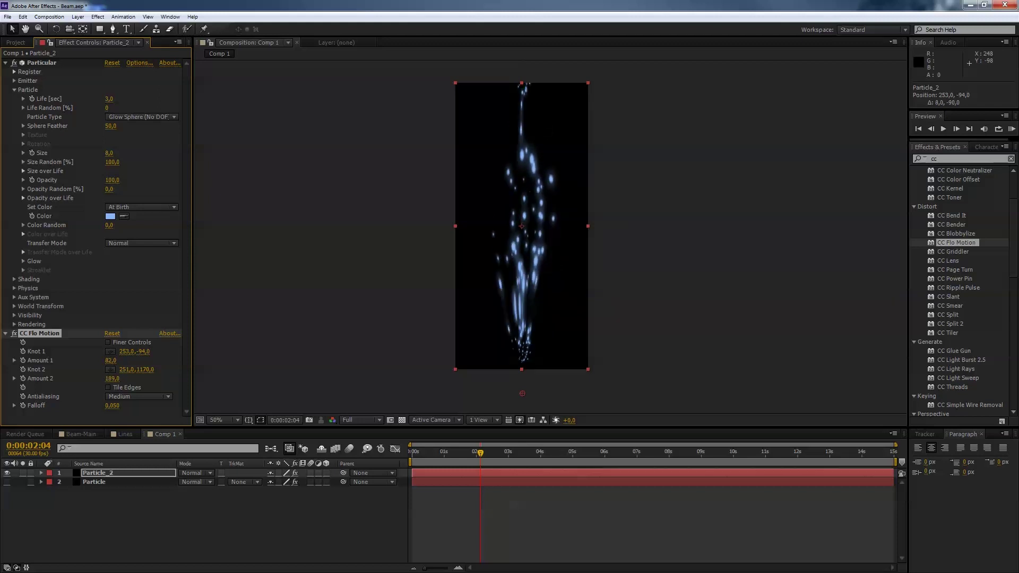
{"action": "left_click_drag", "start_coordinate": [110, 360], "coordinate": [164, 360]}
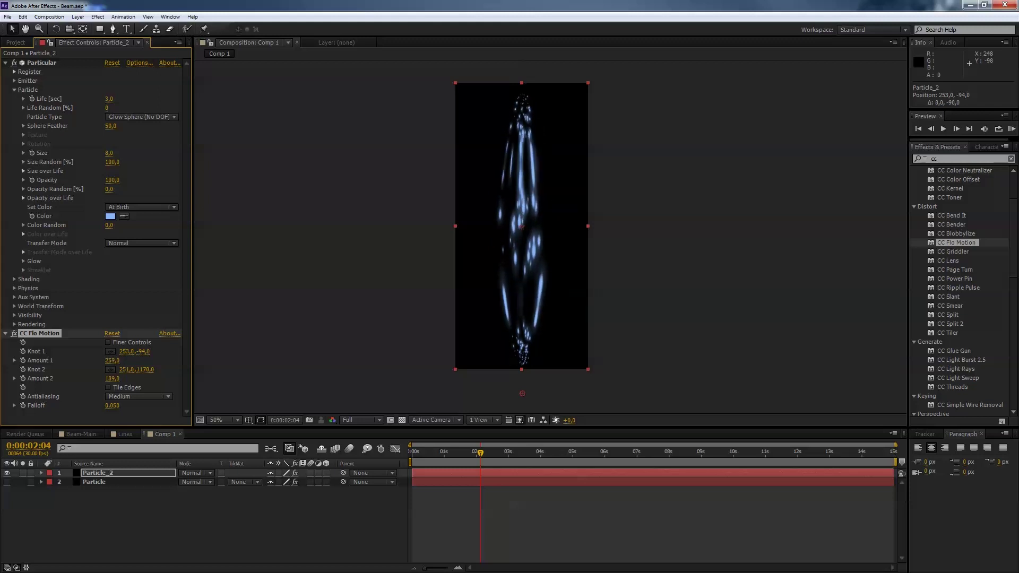
{"action": "left_click_drag", "start_coordinate": [480, 453], "coordinate": [431, 453]}
{"action": "key", "text": "space"}
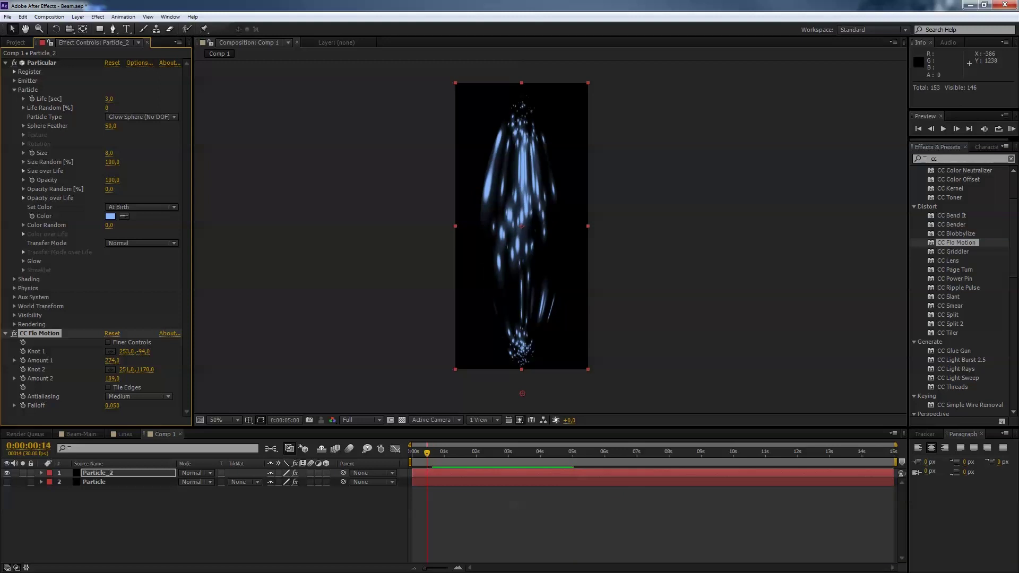
- Show the Particle layer and preview it together with Particle_2 up to 0:00:01:15
{"action": "left_click", "coordinate": [7, 482]}
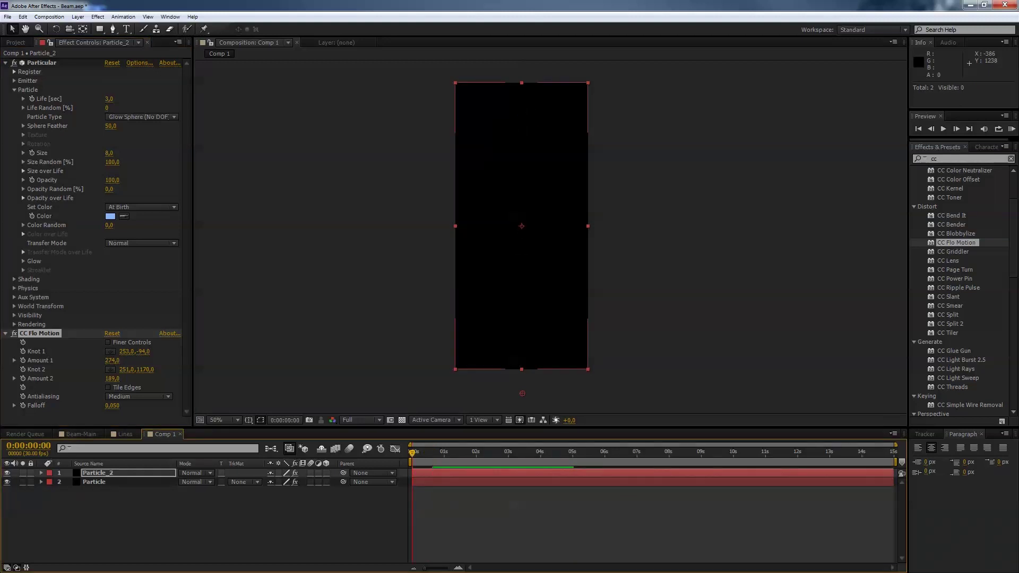
{"action": "key", "text": "space"}
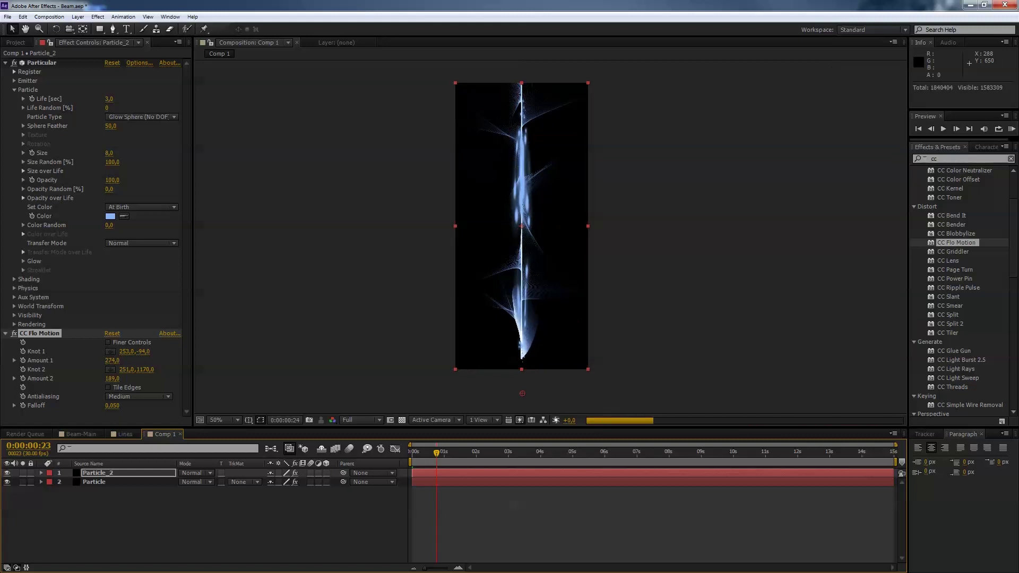
{"action": "left_click", "coordinate": [460, 452]}
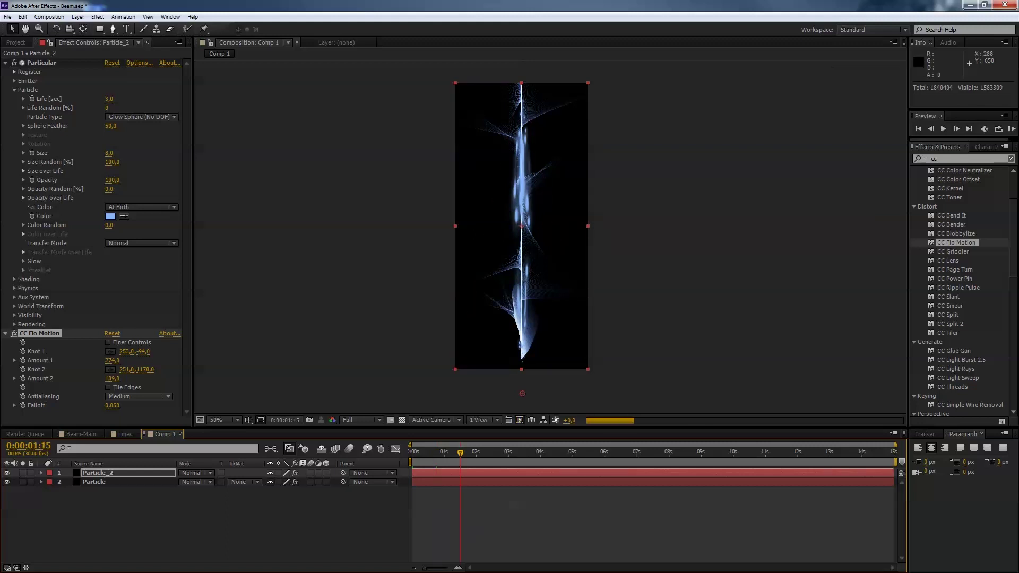
- Try the Overlay blending mode on the Particle_2 layer and restore it to Normal
{"action": "left_click", "coordinate": [196, 473]}
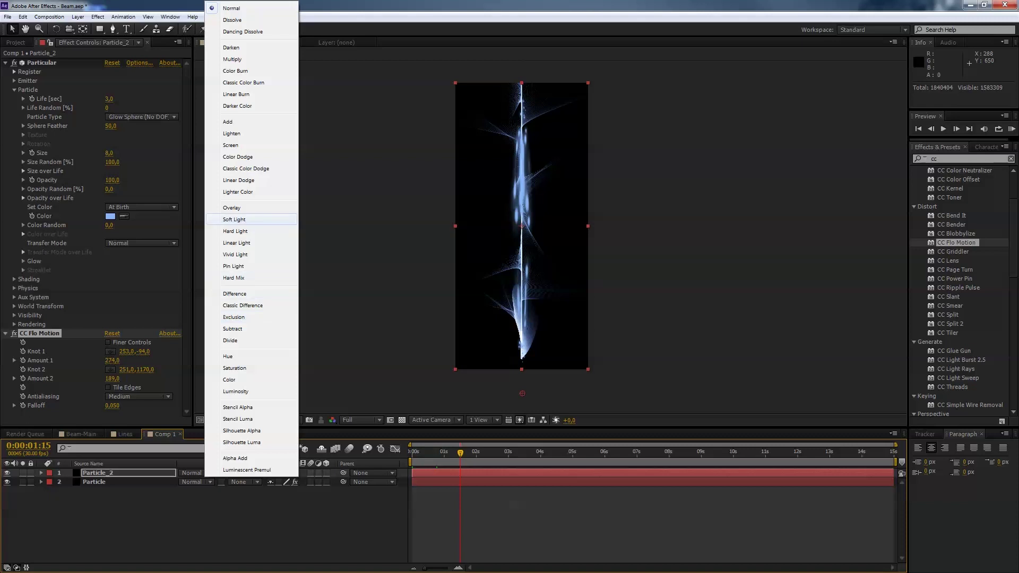
{"action": "left_click", "coordinate": [232, 208]}
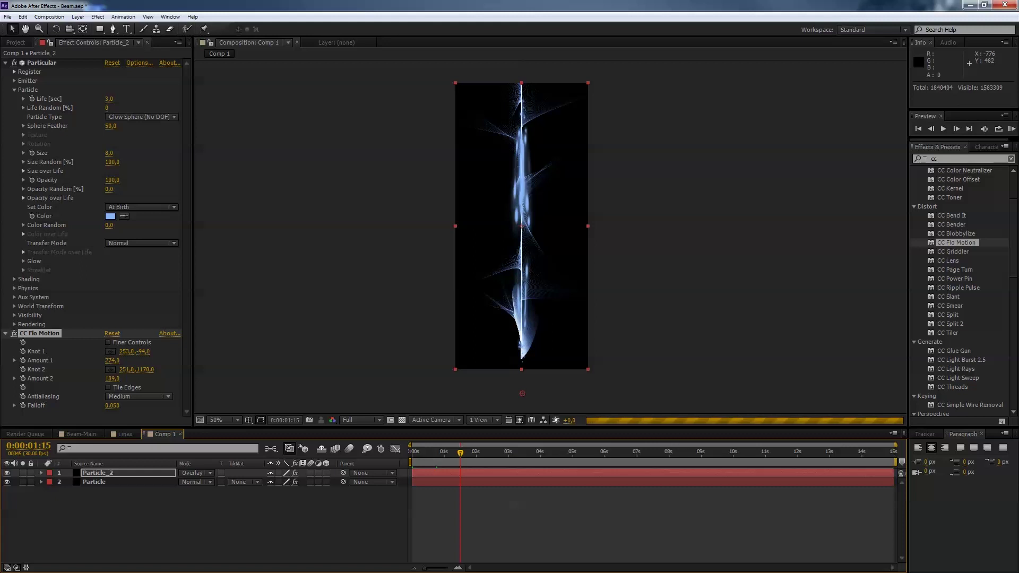
{"action": "left_click", "coordinate": [196, 473]}
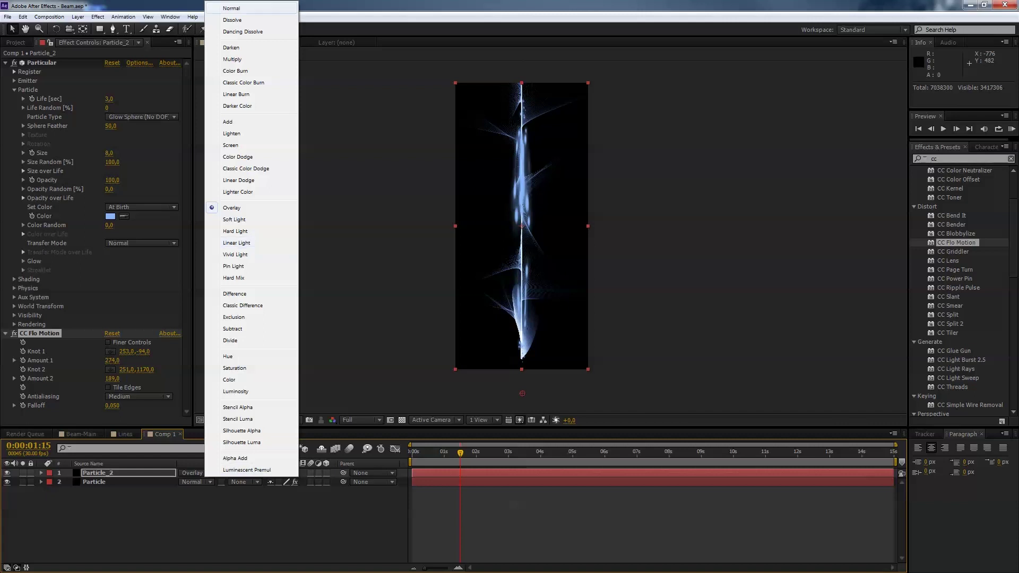
{"action": "left_click", "coordinate": [231, 8]}
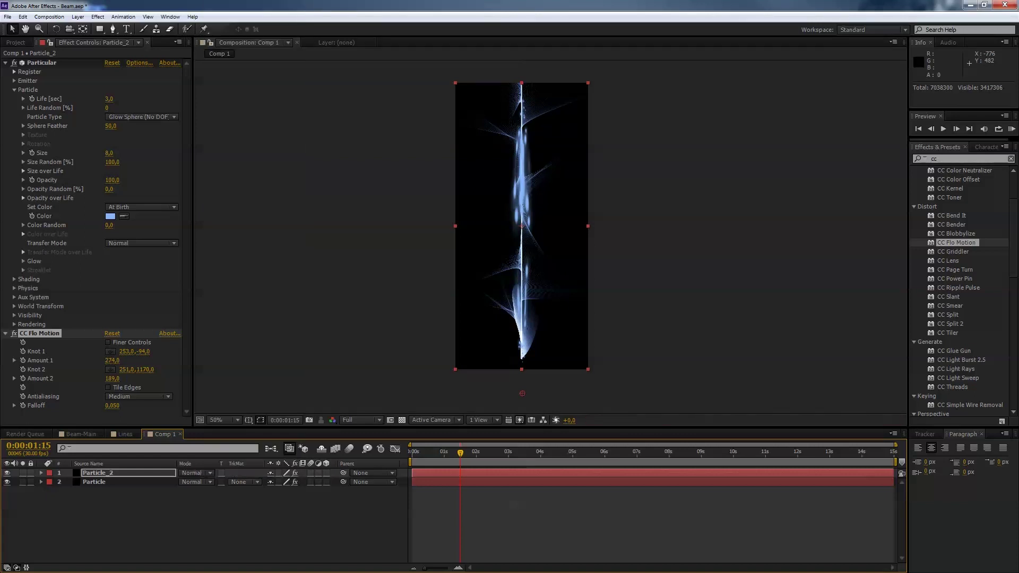
- Hide the Particle layer, place CC Flo Motion's Knot 2 at about 241, 1158 with Amount 1 at 268, and preview the distortion
{"action": "left_click", "coordinate": [7, 482]}
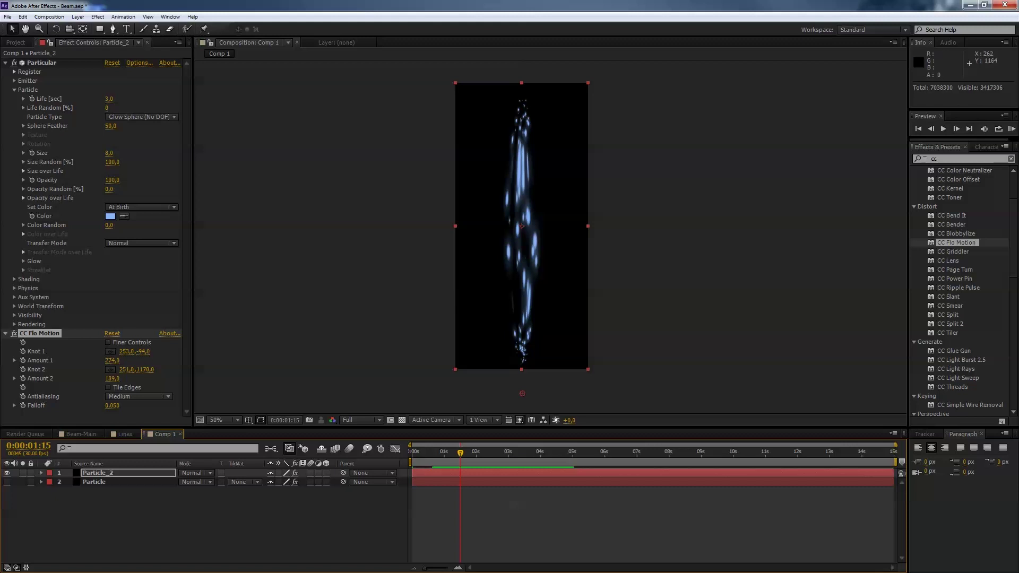
{"action": "left_click_drag", "start_coordinate": [522, 393], "coordinate": [520, 388]}
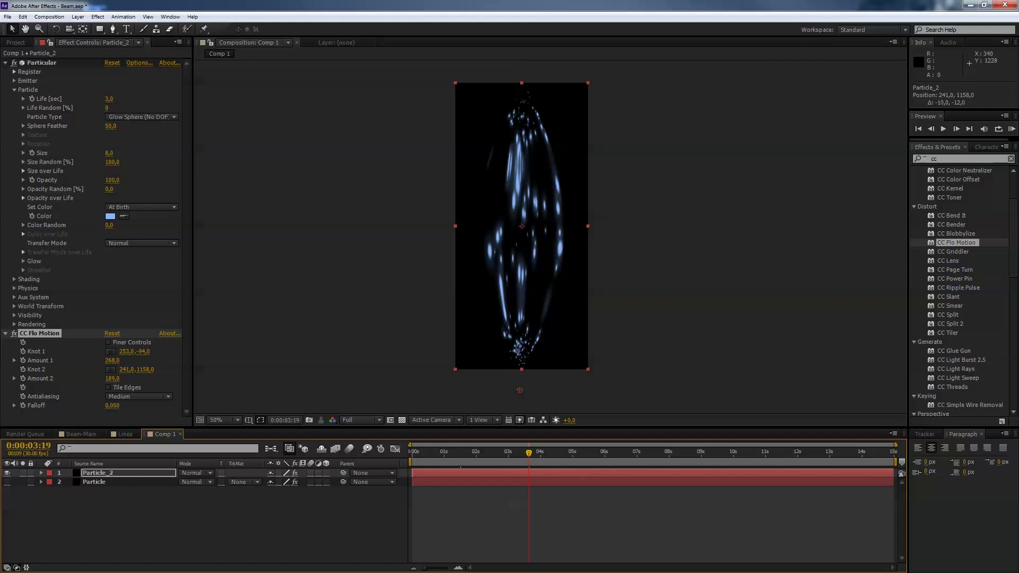
{"action": "left_click_drag", "start_coordinate": [528, 453], "coordinate": [454, 453]}
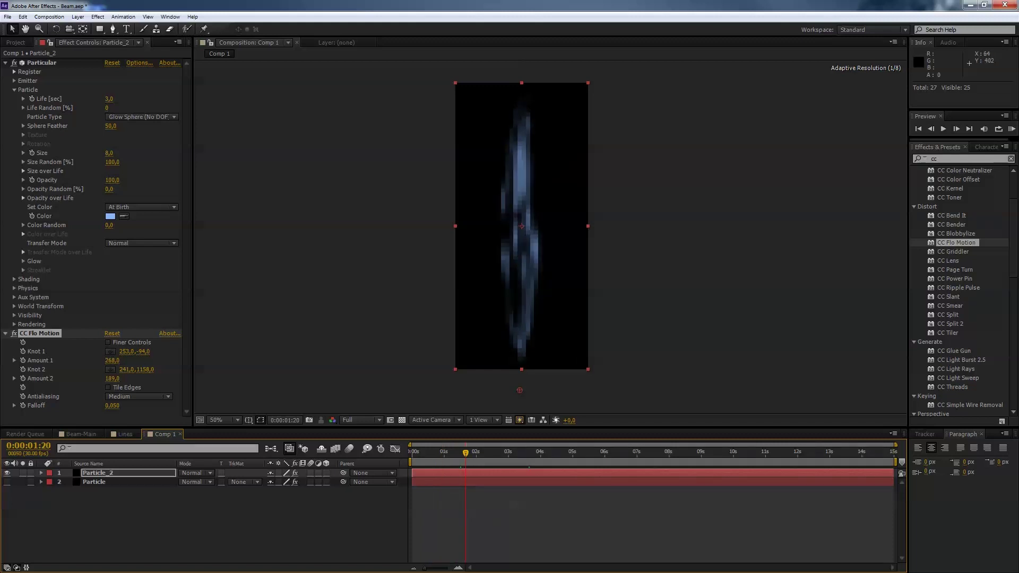
{"action": "key", "text": "space"}
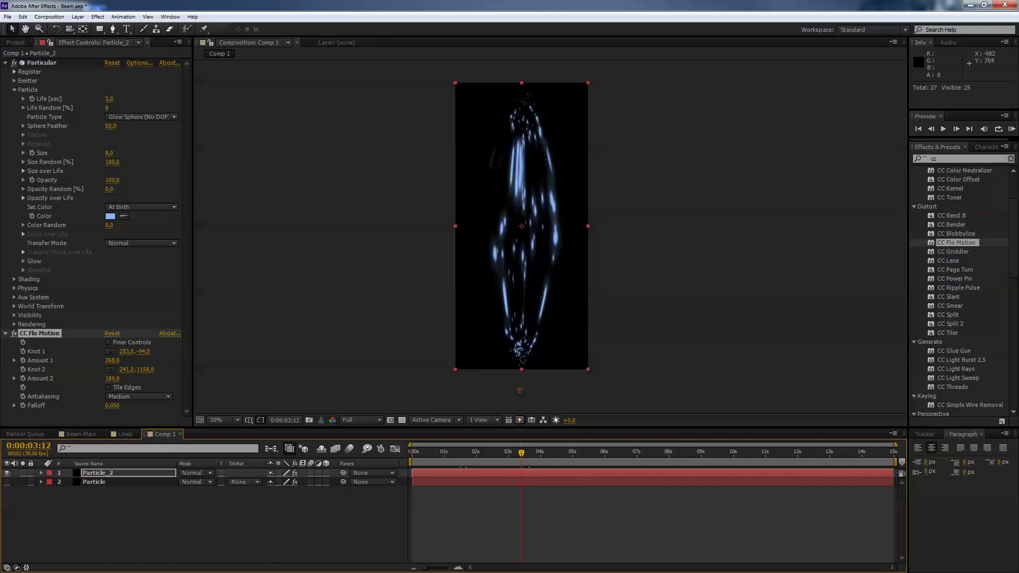
- Try a particle Life of 4 seconds on Particle_2 and preview the animation
{"action": "left_click", "coordinate": [109, 98]}
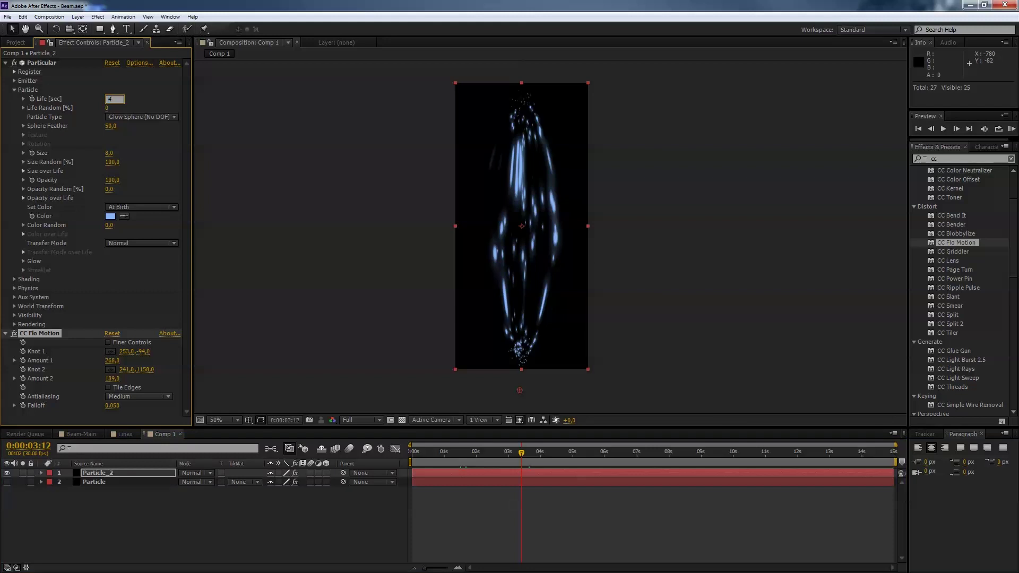
{"action": "key", "text": "Tab"}
{"action": "key", "text": "Return"}
{"action": "key", "text": "space"}
{"action": "left_click_drag", "start_coordinate": [599, 453], "coordinate": [546, 452]}
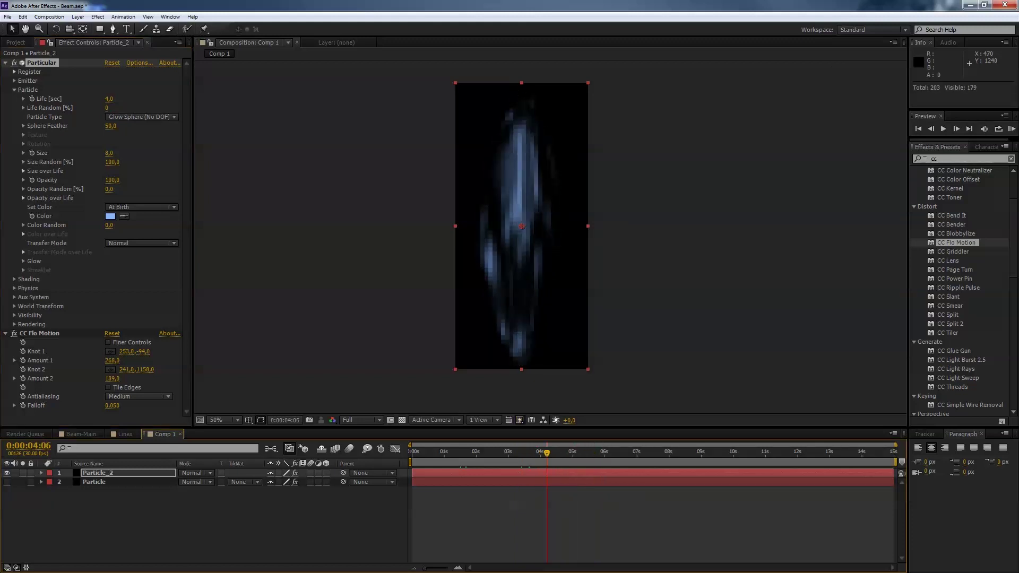
- Restore Particle_2's particle Life to 3 seconds and collapse its Particle settings
{"action": "left_click", "coordinate": [109, 98]}
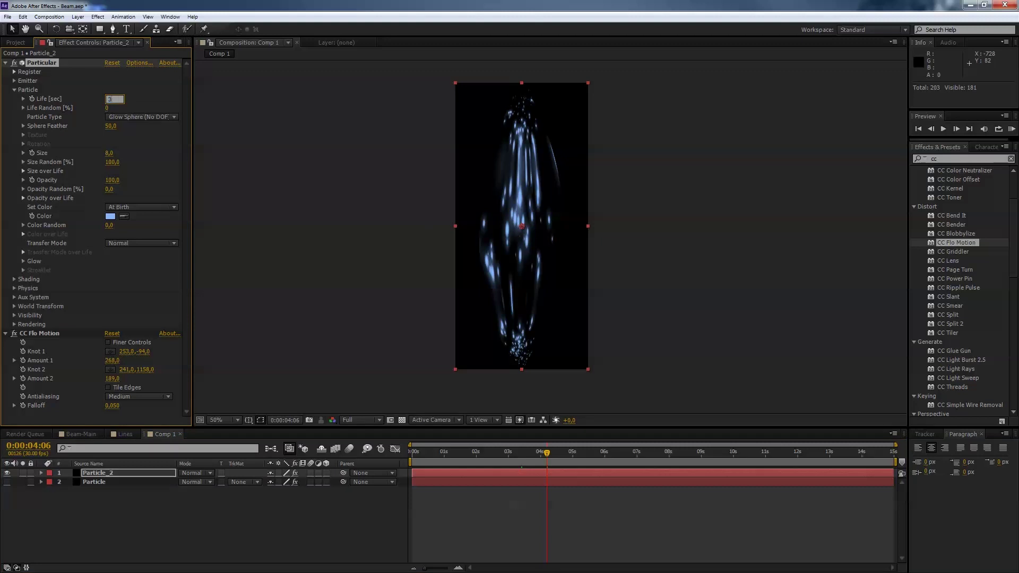
{"action": "key", "text": "Tab"}
{"action": "key", "text": "shift+Tab"}
{"action": "key", "text": "Tab"}
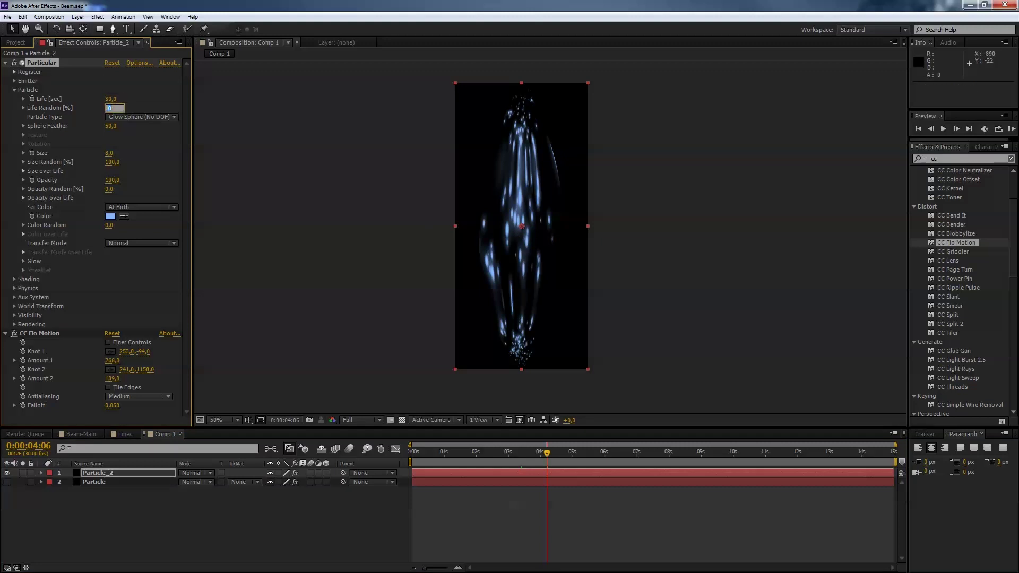
{"action": "key", "text": "shift+Tab"}
{"action": "type", "text": "3"}
{"action": "key", "text": "Tab"}
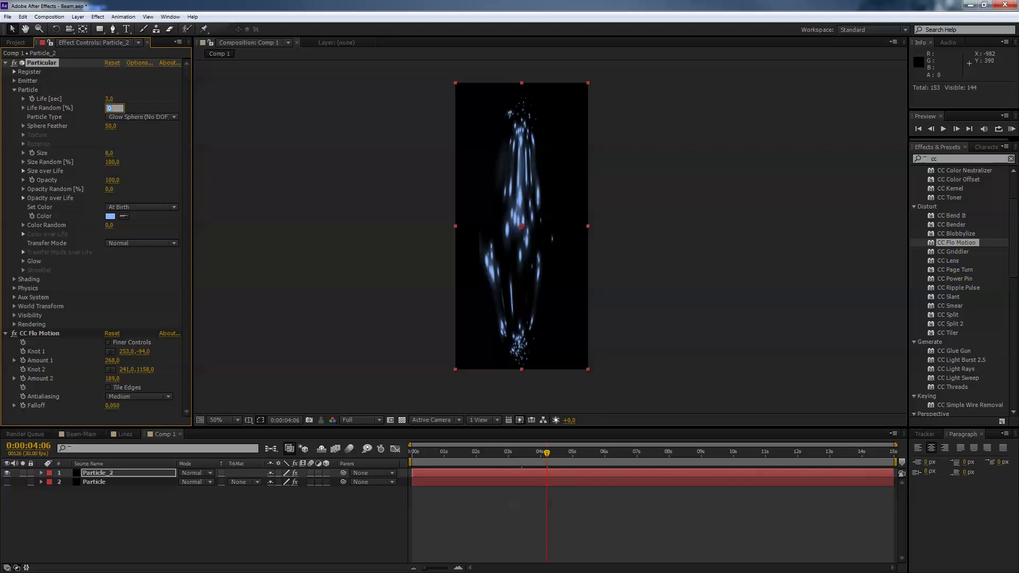
{"action": "left_click", "coordinate": [13, 90]}
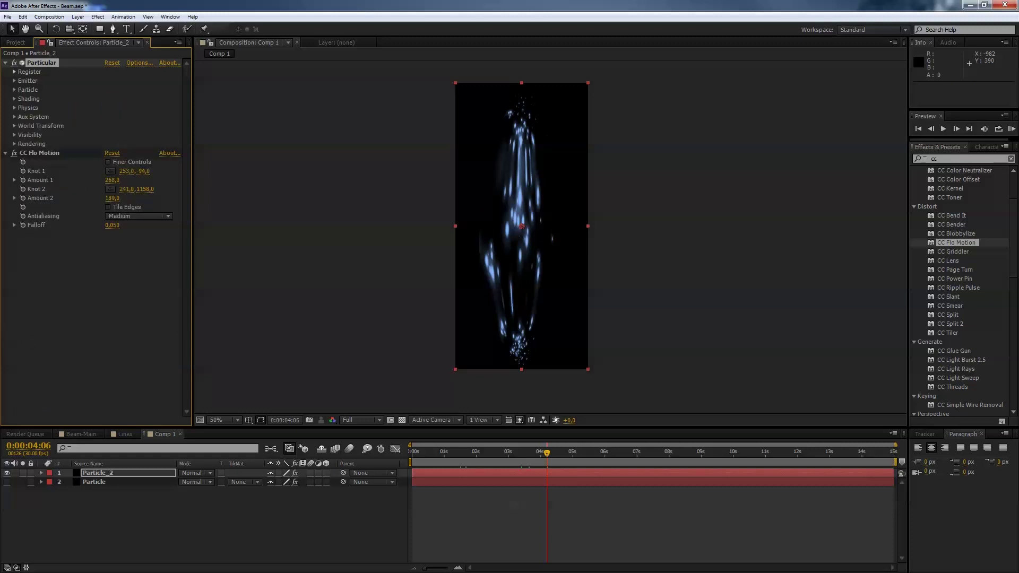
- Duplicate the Particle_2 layer and disable CC Flo Motion on the upper copy
{"action": "left_click", "coordinate": [97, 473]}
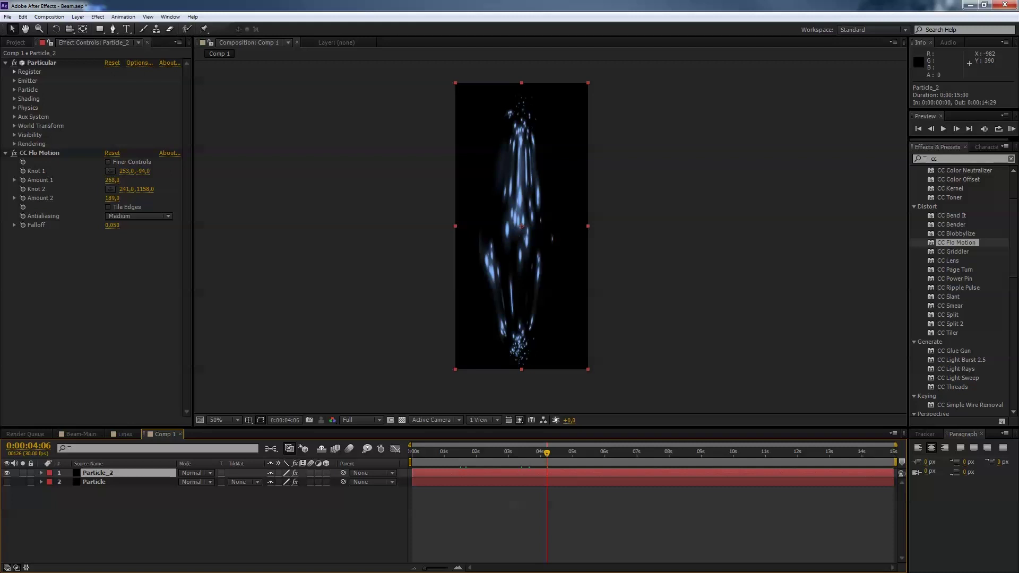
{"action": "key", "text": "ctrl+d"}
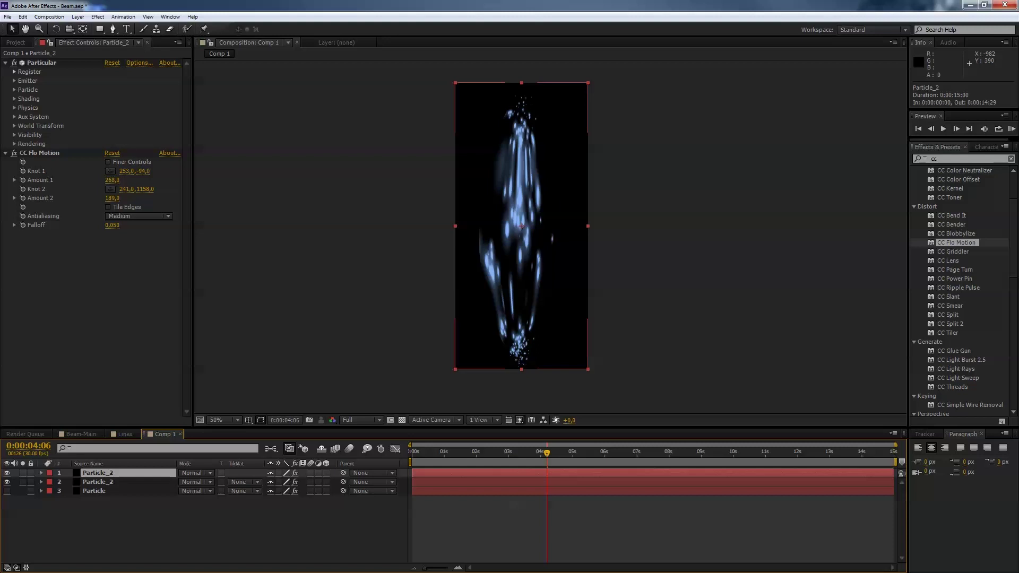
{"action": "left_click", "coordinate": [13, 152]}
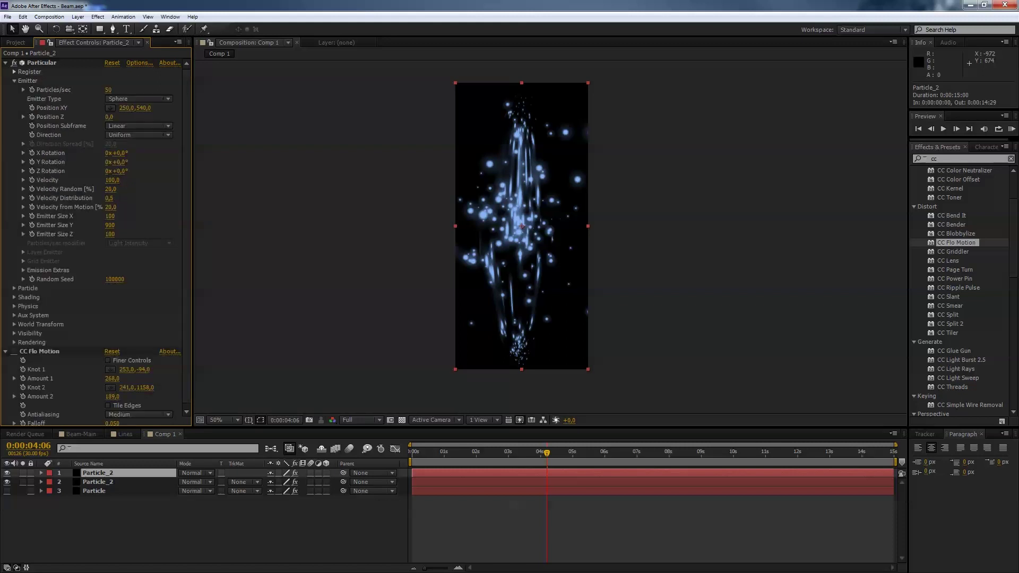
- Try an Emitter Size Y of 50 on the upper Particle_2 copy
{"action": "left_click", "coordinate": [109, 225]}
{"action": "type", "text": "50"}
{"action": "key", "text": "Tab"}
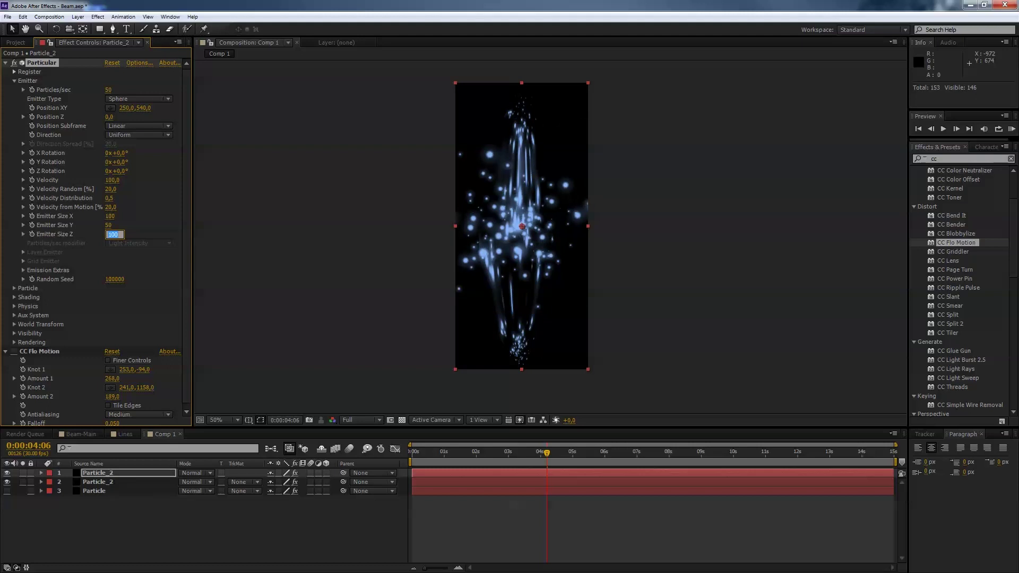
- Set the upper Particle_2 copy's Emitter Size Y to 500 and Particles/sec to 20
{"action": "left_click", "coordinate": [110, 226]}
{"action": "type", "text": "500"}
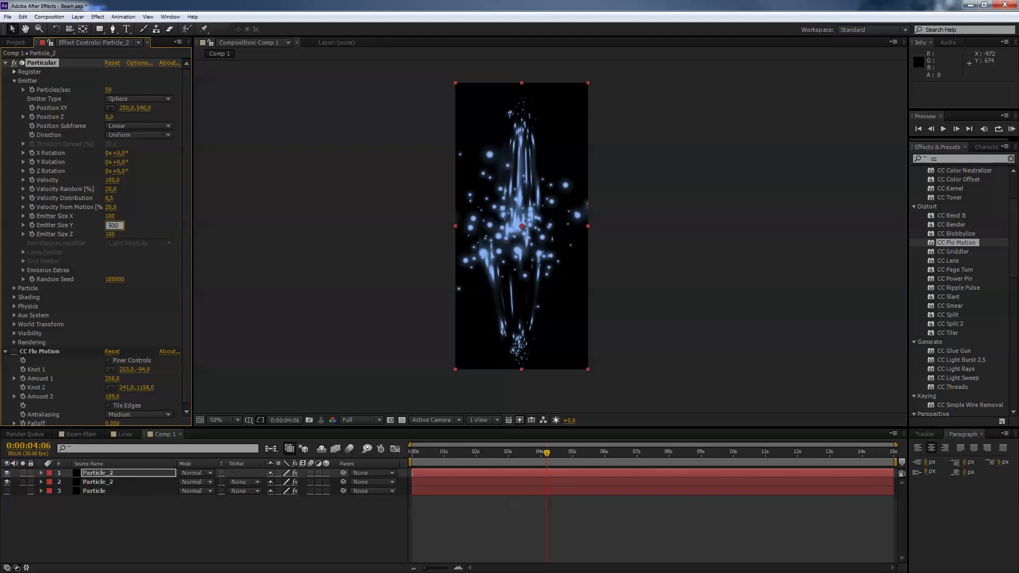
{"action": "key", "text": "Tab"}
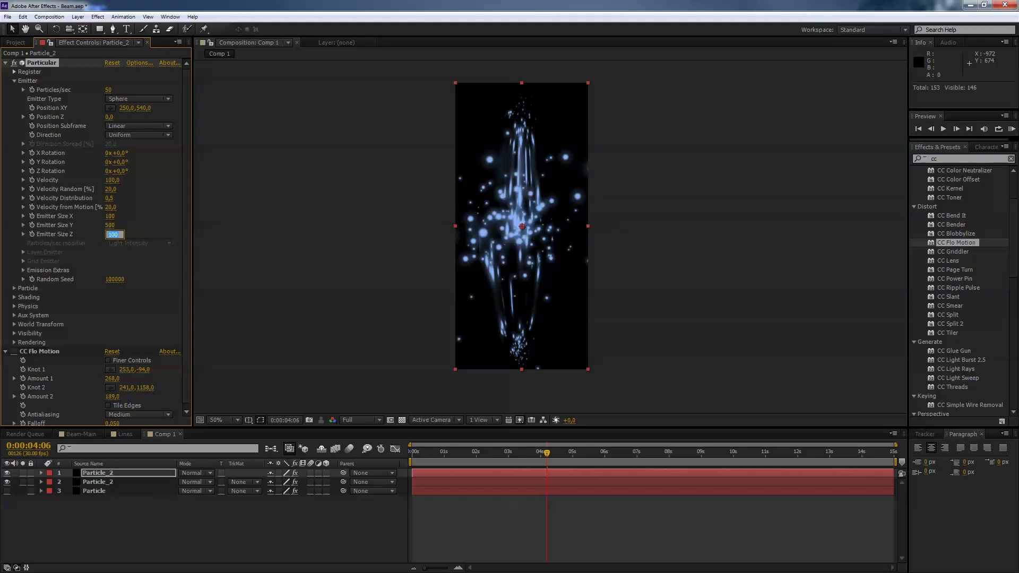
{"action": "left_click", "coordinate": [108, 90]}
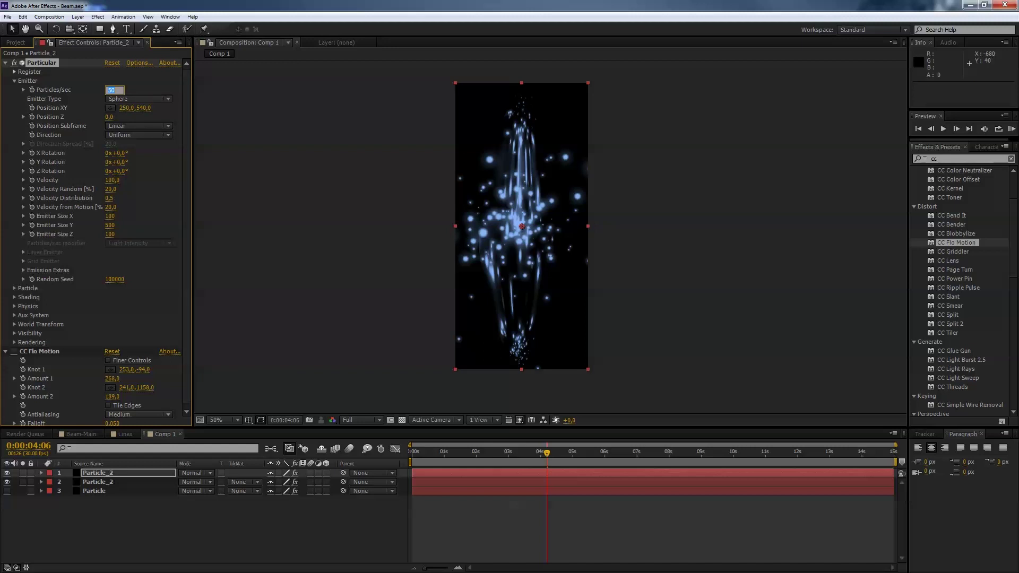
{"action": "type", "text": "20"}
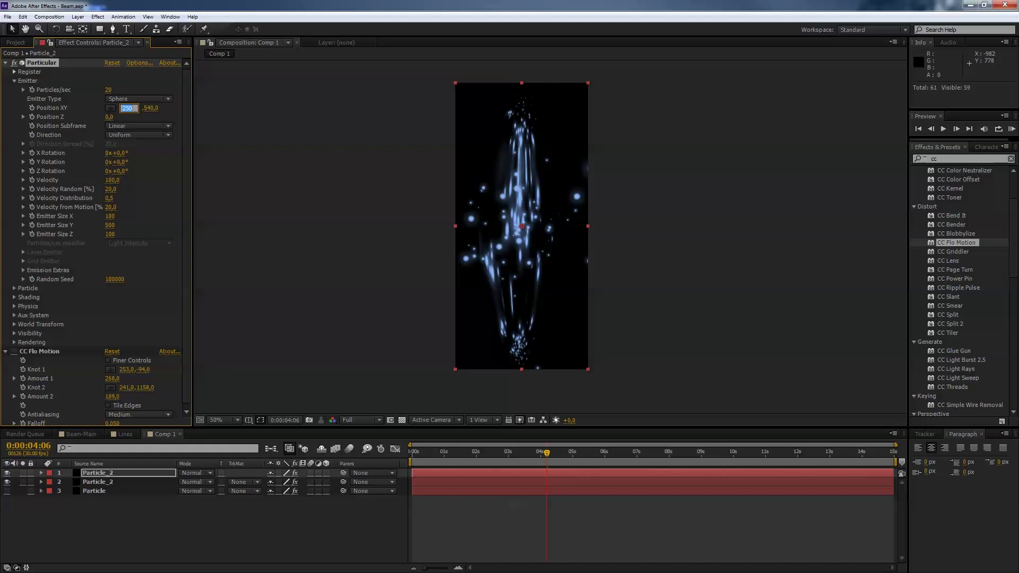
- Set the upper Particle_2 copy's particle Size to 4
{"action": "left_click", "coordinate": [15, 81]}
{"action": "left_click", "coordinate": [96, 287]}
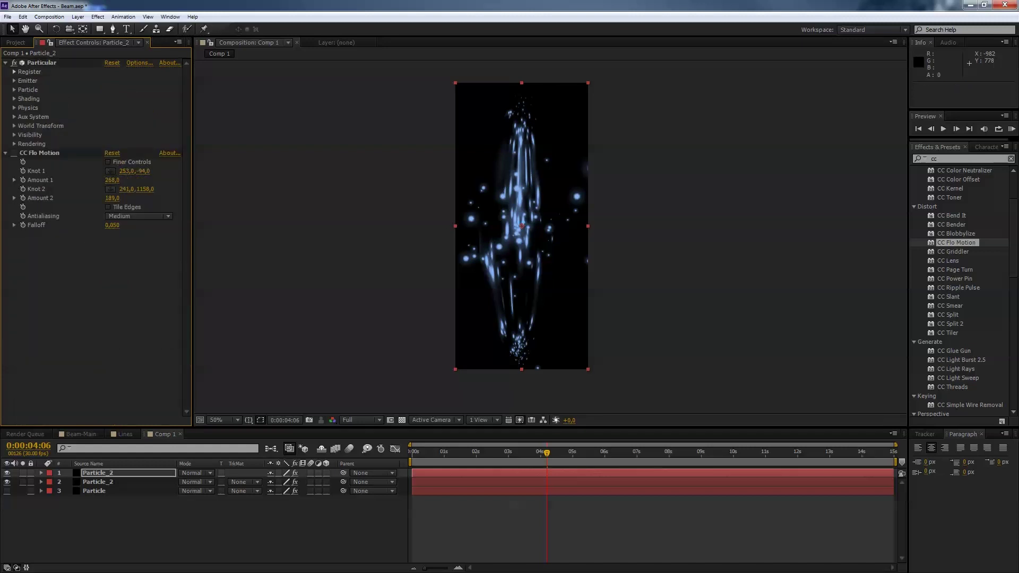
{"action": "left_click", "coordinate": [15, 90]}
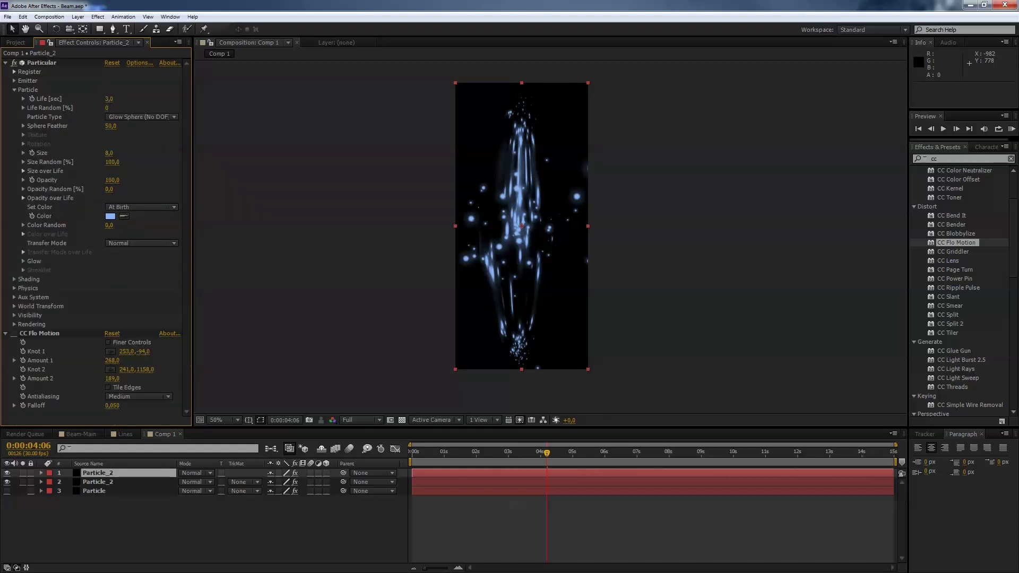
{"action": "left_click", "coordinate": [109, 153]}
{"action": "key", "text": "Tab"}
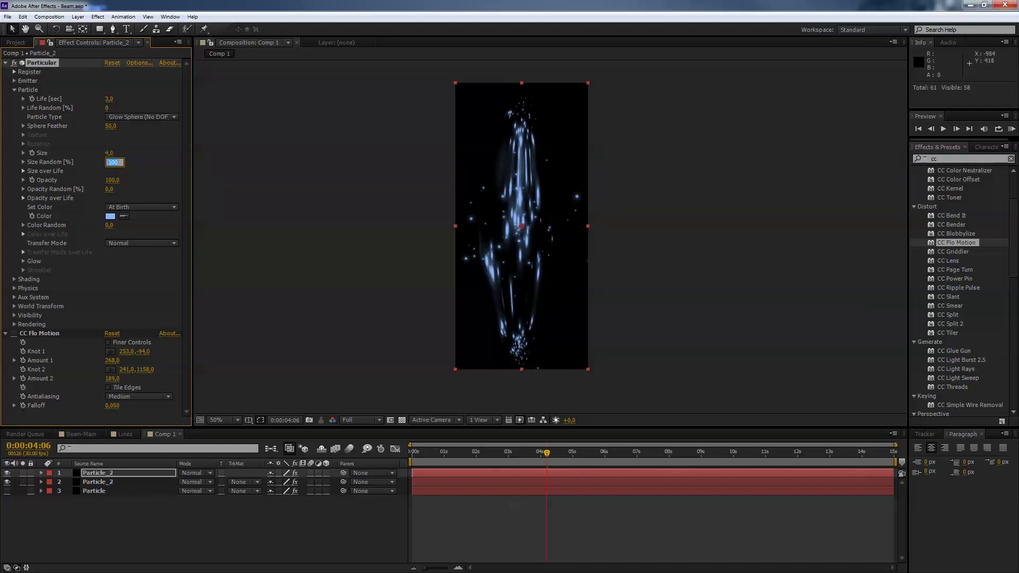
- Change the upper Particle_2 copy's particle color to a pale blue, C7DBF9
{"action": "left_click", "coordinate": [110, 216]}
{"action": "left_click_drag", "start_coordinate": [181, 160], "coordinate": [148, 160]}
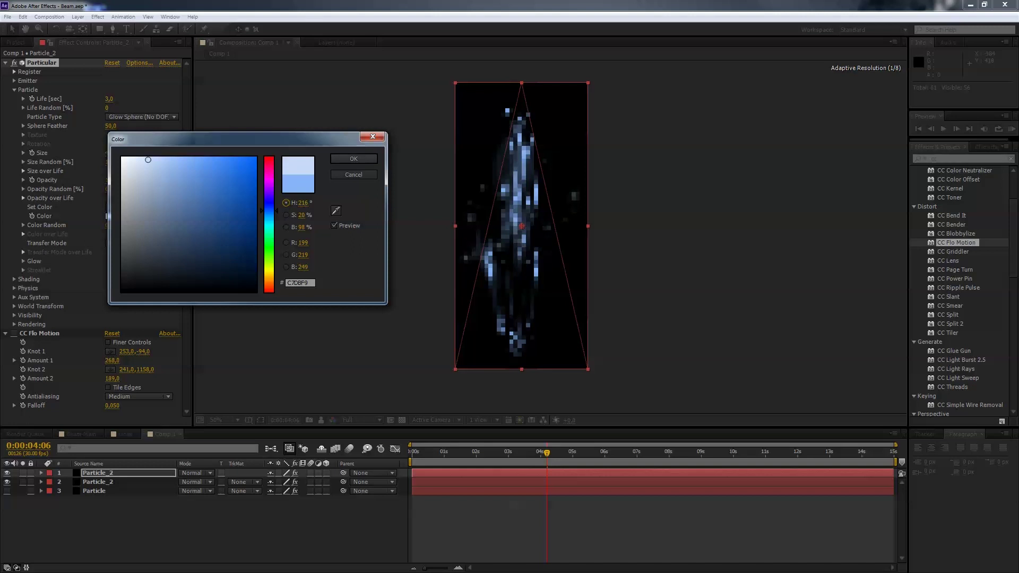
{"action": "key", "text": "Return"}
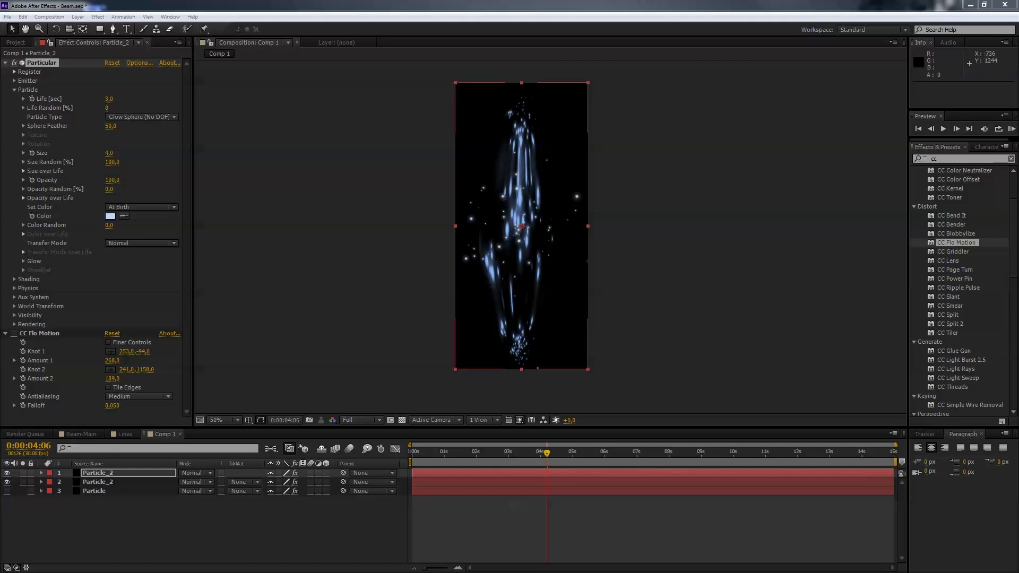
- Expand the lower Particle_2 layer's effects in the timeline and rename the upper copy as Particle_3
{"action": "left_click", "coordinate": [98, 482]}
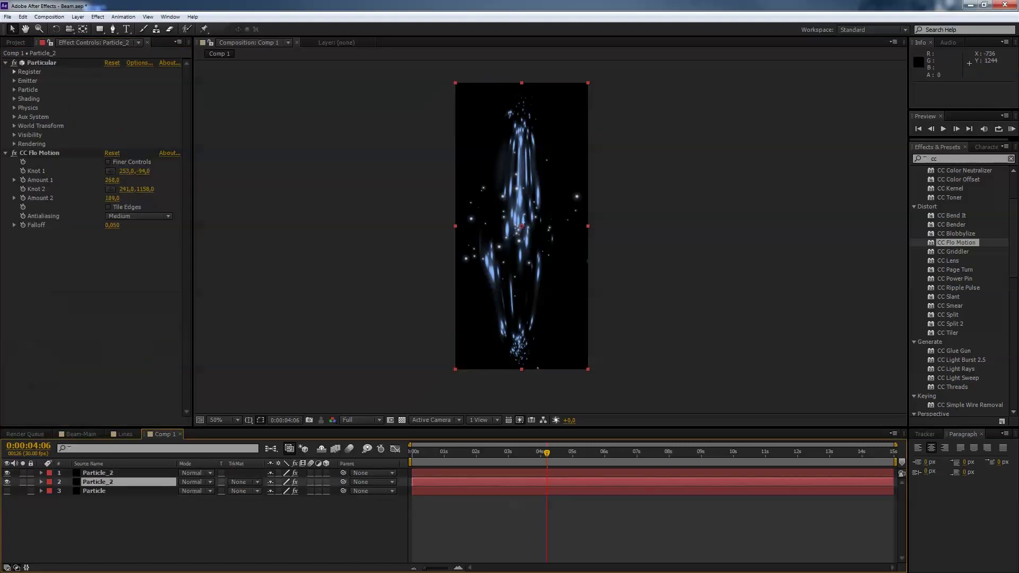
{"action": "left_click", "coordinate": [41, 482]}
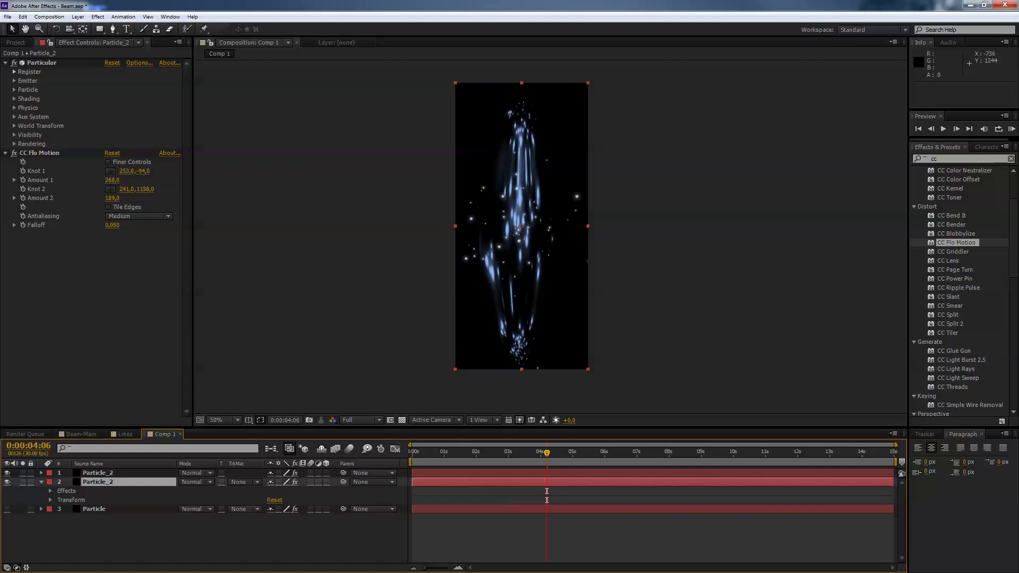
{"action": "left_click", "coordinate": [51, 491]}
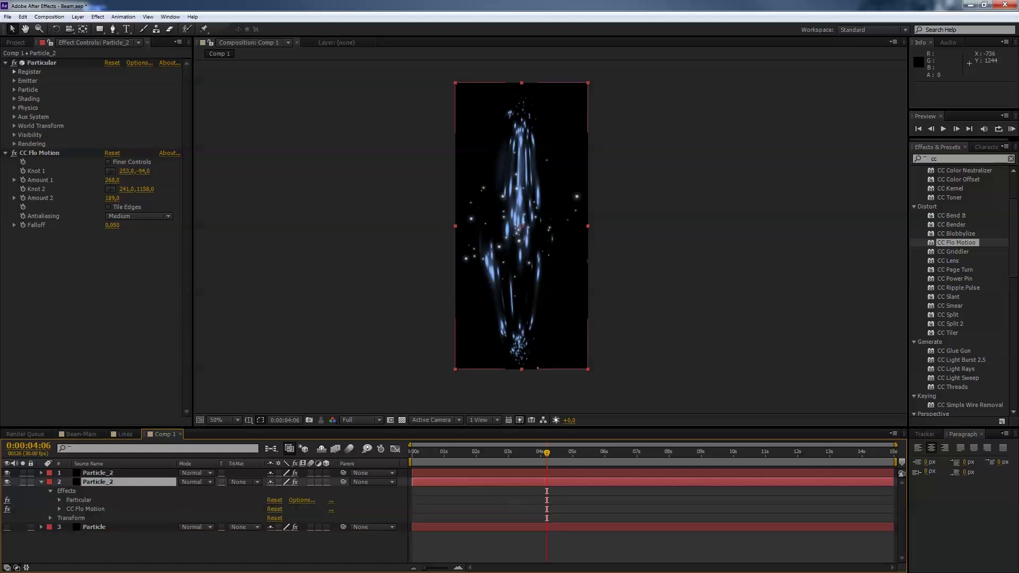
{"action": "left_click", "coordinate": [97, 473]}
{"action": "key", "text": "Return"}
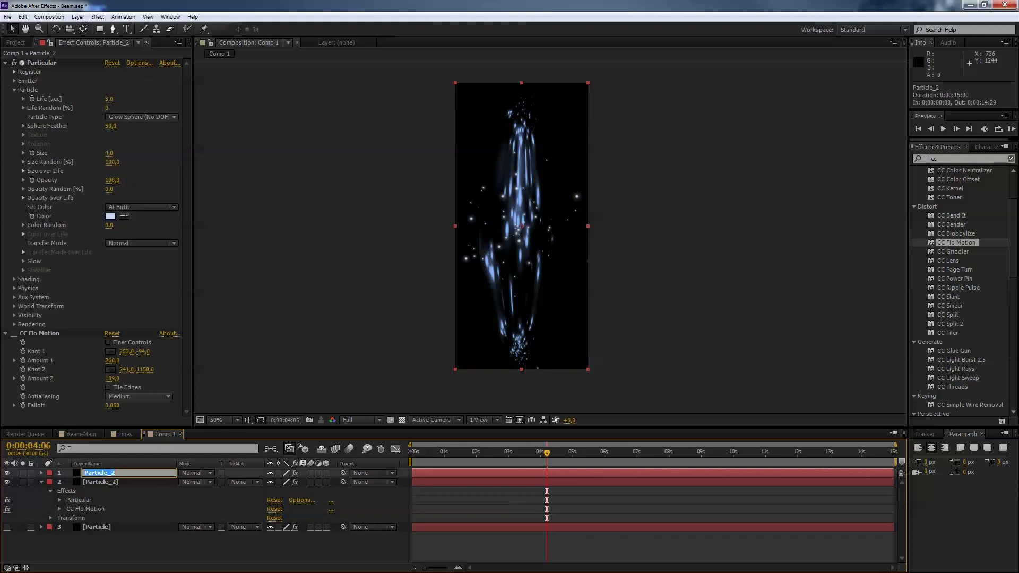
{"action": "left_click", "coordinate": [116, 473]}
{"action": "type", "text": "3"}
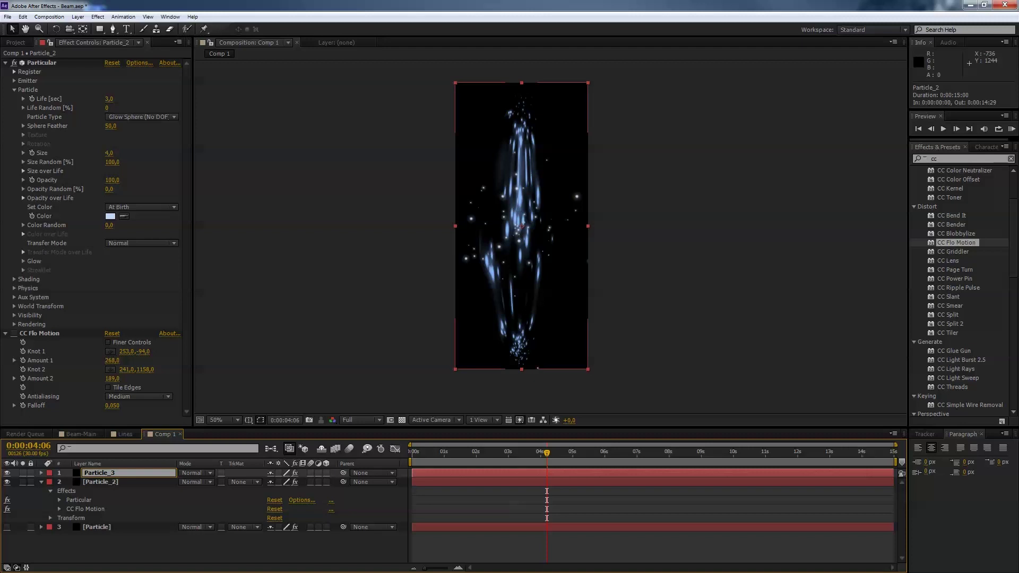
- Keyframe Particle_2's Particles/sec at 50 at 0:00:02:17 and 0 at 0:00:02:20, preview it and collapse the layer
{"action": "left_click", "coordinate": [116, 482]}
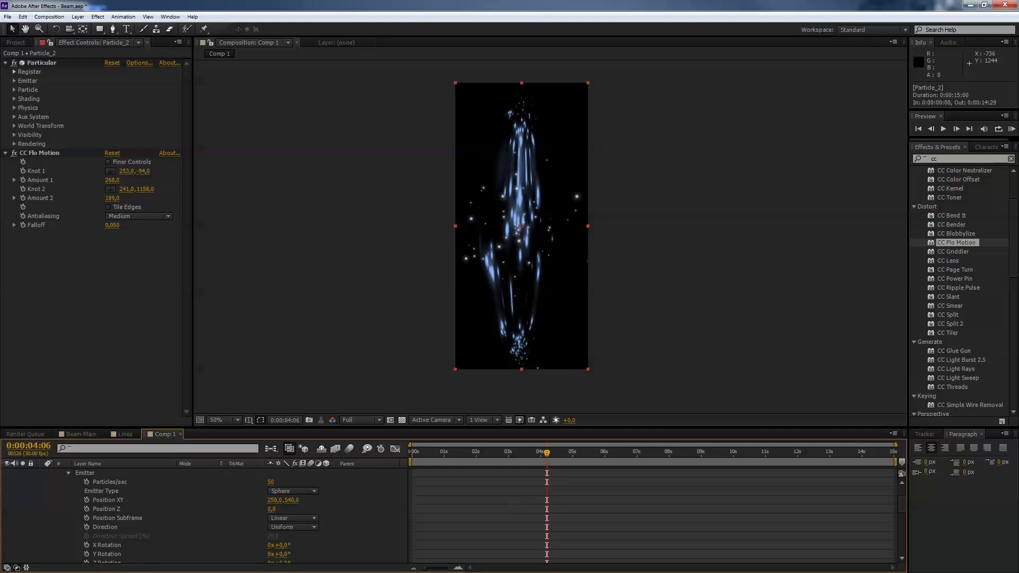
{"action": "left_click_drag", "start_coordinate": [547, 453], "coordinate": [494, 453]}
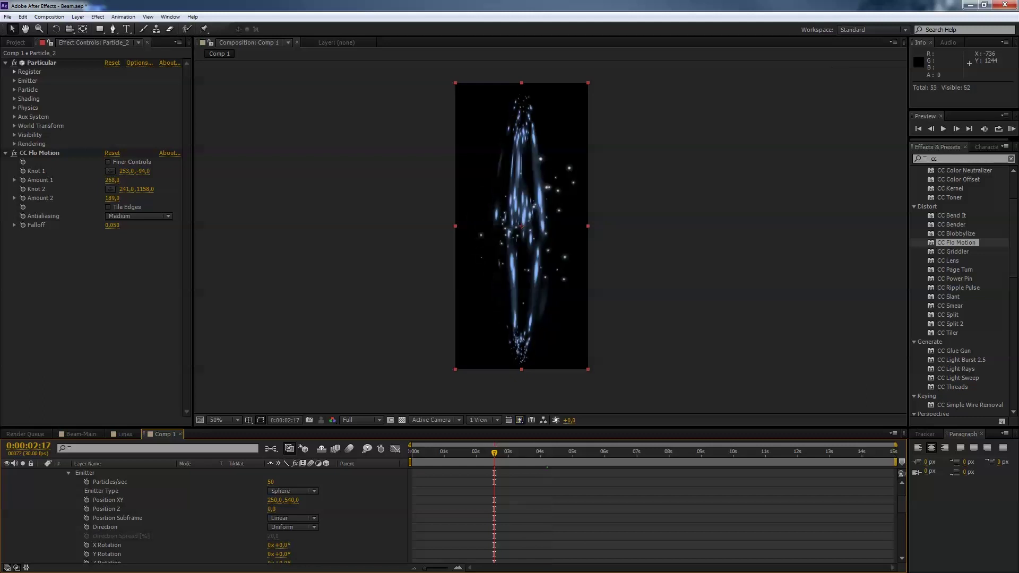
{"action": "left_click", "coordinate": [86, 482]}
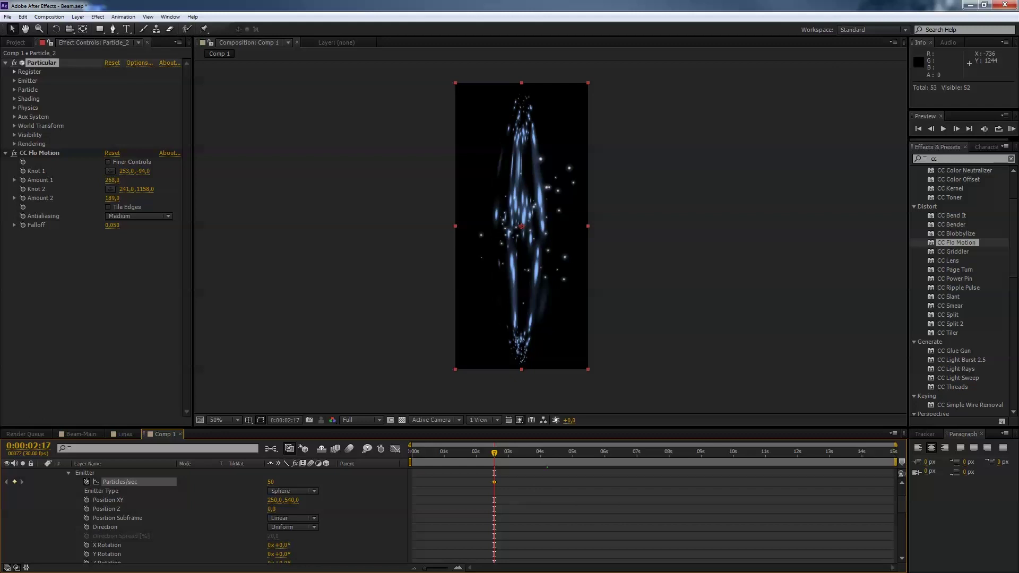
{"action": "left_click", "coordinate": [497, 453]}
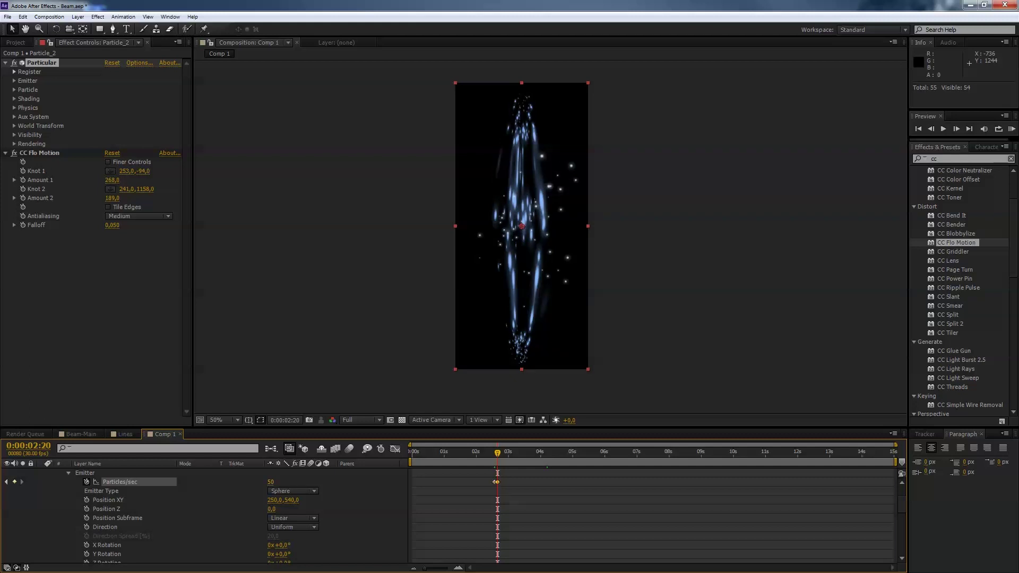
{"action": "key", "text": "space"}
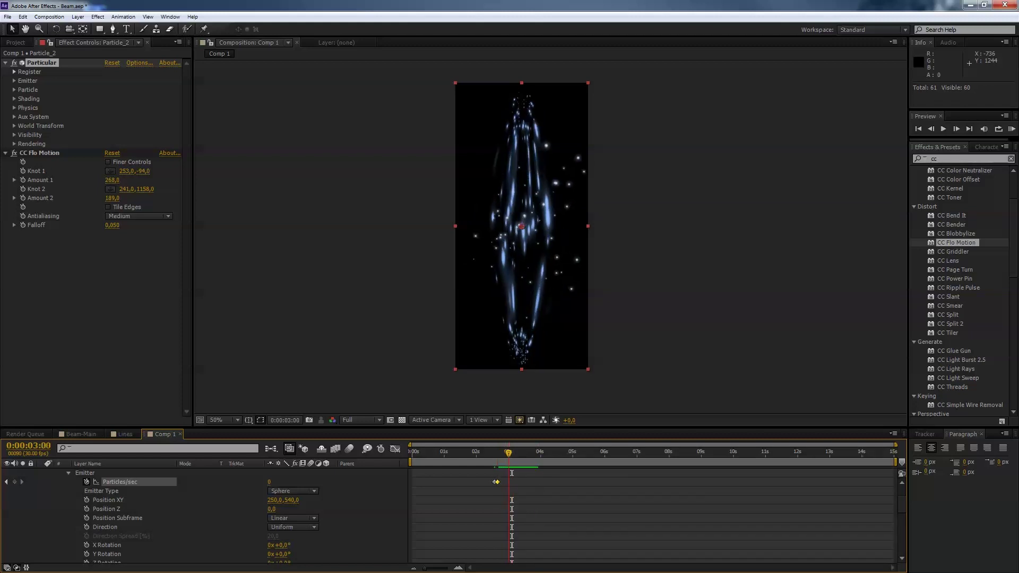
{"action": "scroll", "coordinate": [371, 514], "scroll_direction": "up", "scroll_amount": 2}
{"action": "left_click", "coordinate": [41, 482]}
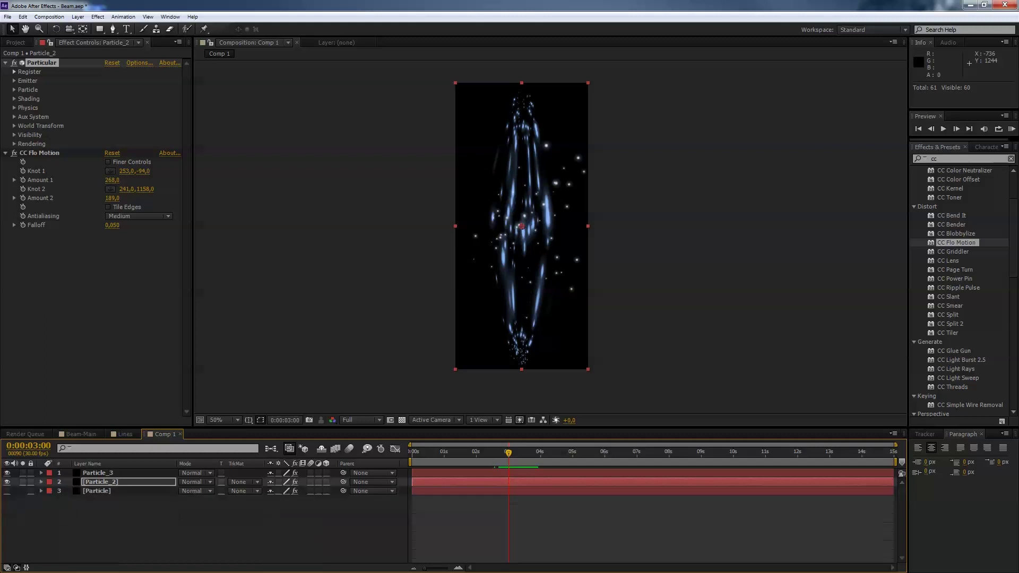
- Keyframe Particle_3's Particles/sec at 20 at 0:00:03:00 and 0 at 0:00:03:08, preview it and collapse the layer
{"action": "left_click", "coordinate": [41, 472]}
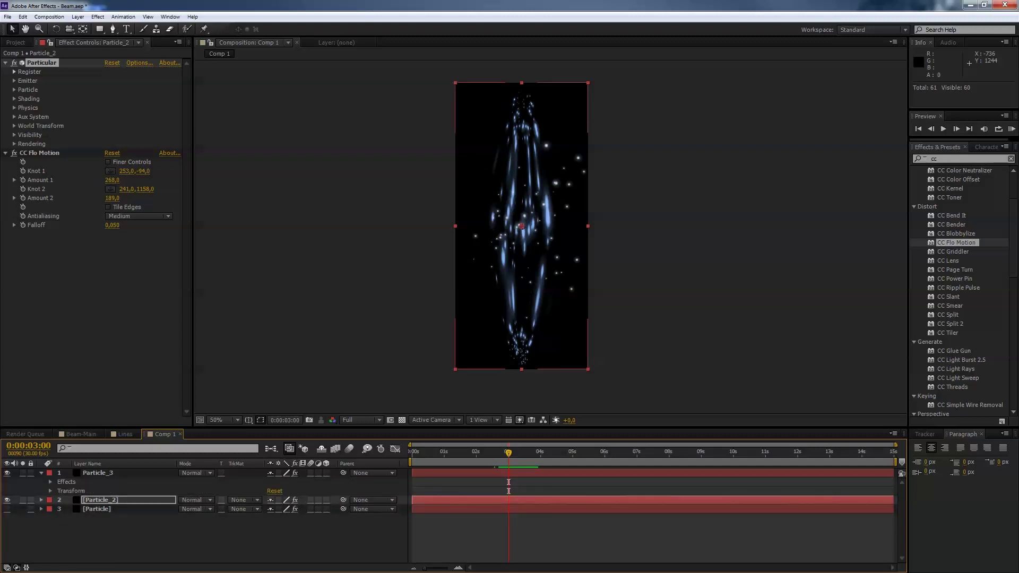
{"action": "left_click", "coordinate": [50, 482]}
{"action": "left_click", "coordinate": [60, 491]}
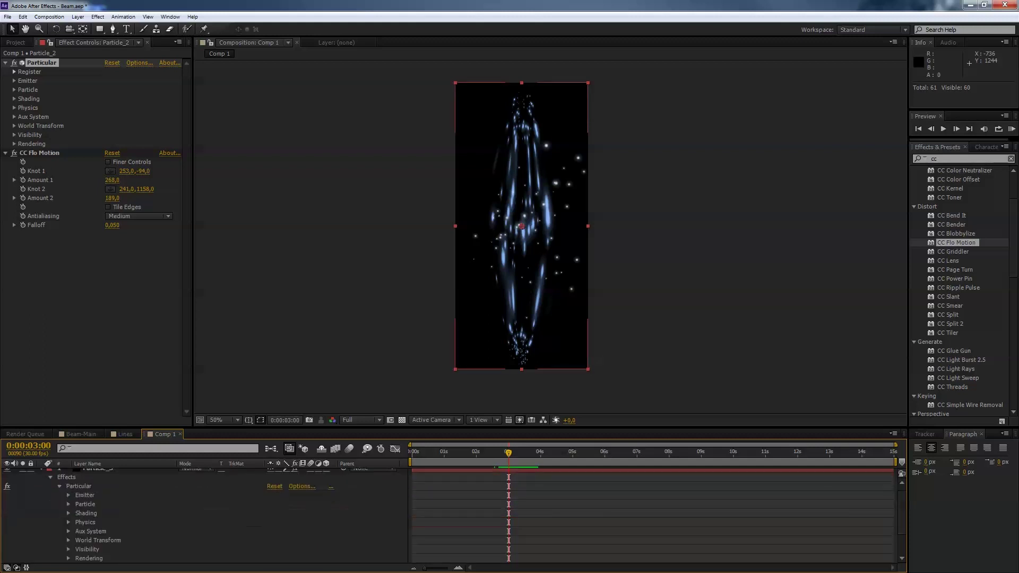
{"action": "left_click", "coordinate": [68, 495]}
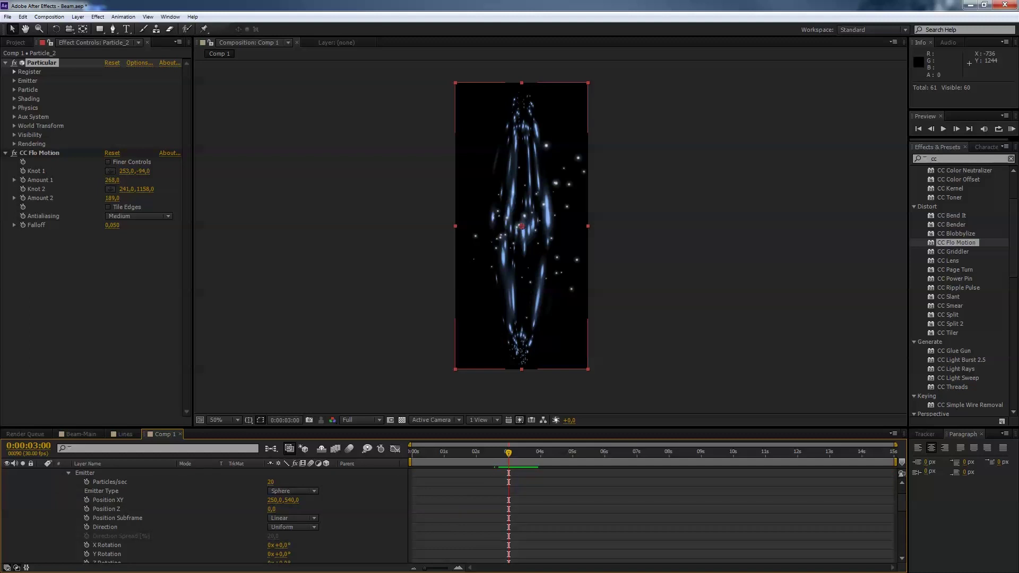
{"action": "left_click", "coordinate": [86, 482]}
{"action": "left_click", "coordinate": [14, 90]}
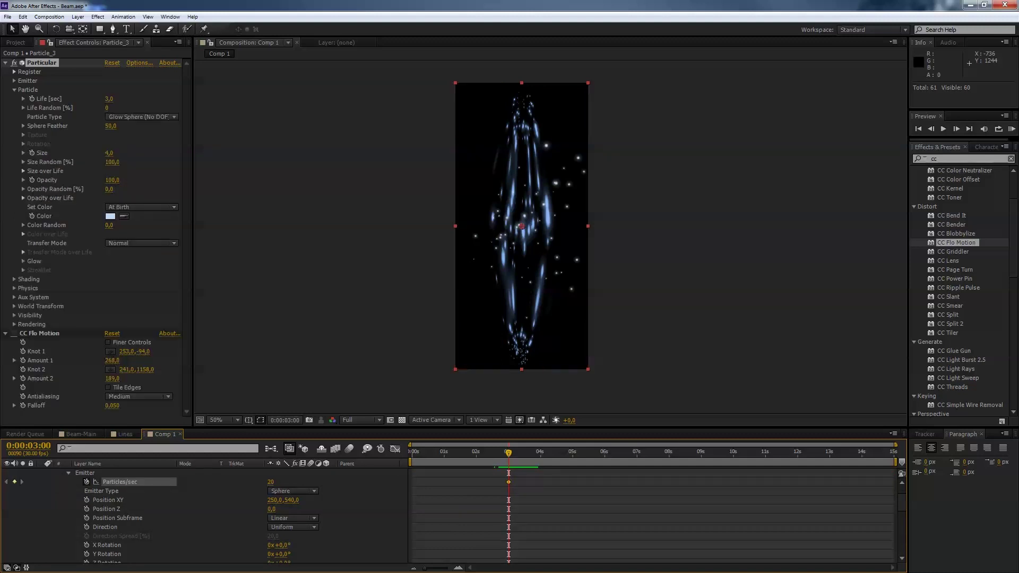
{"action": "key", "text": "space"}
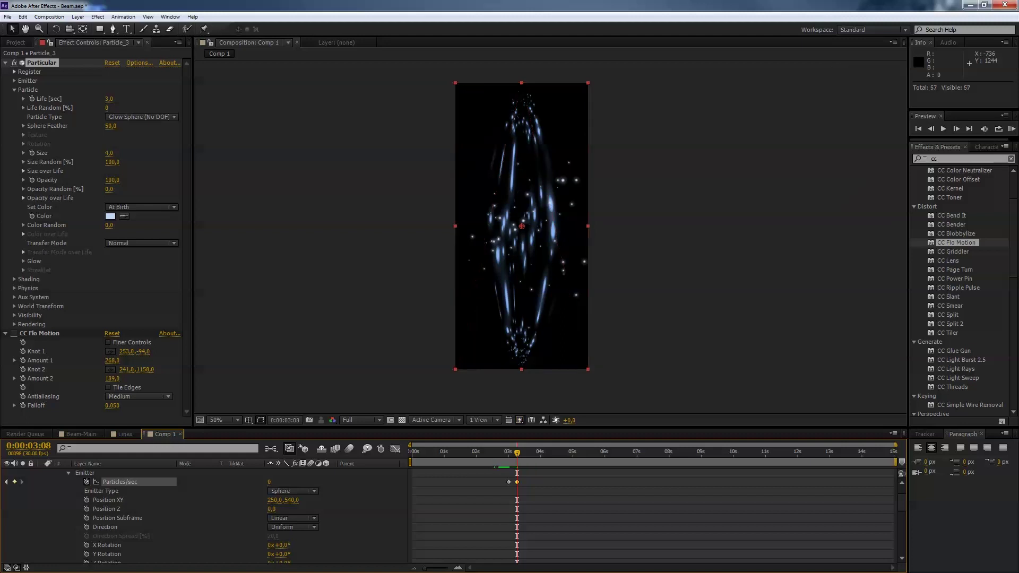
{"action": "key", "text": "space"}
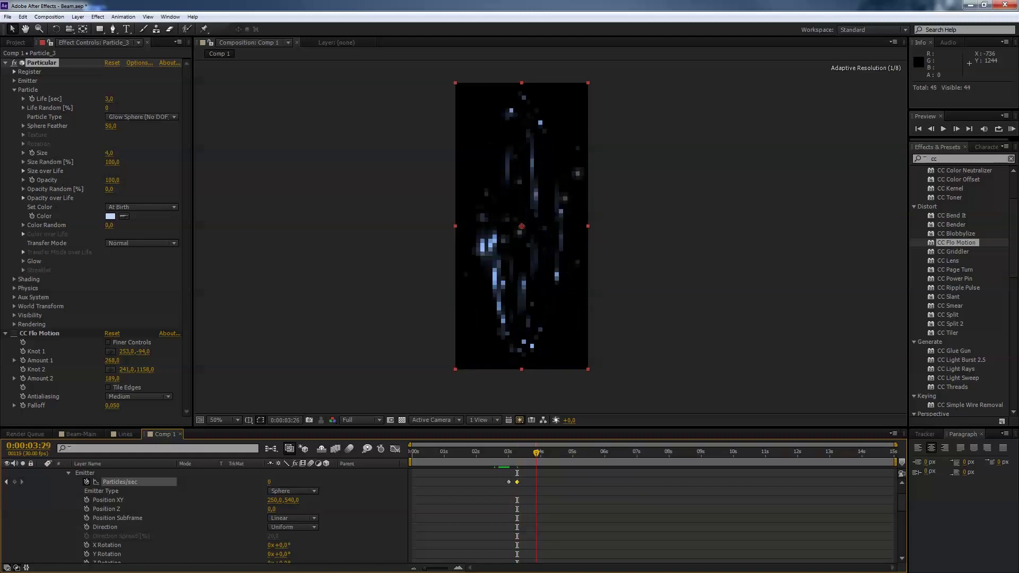
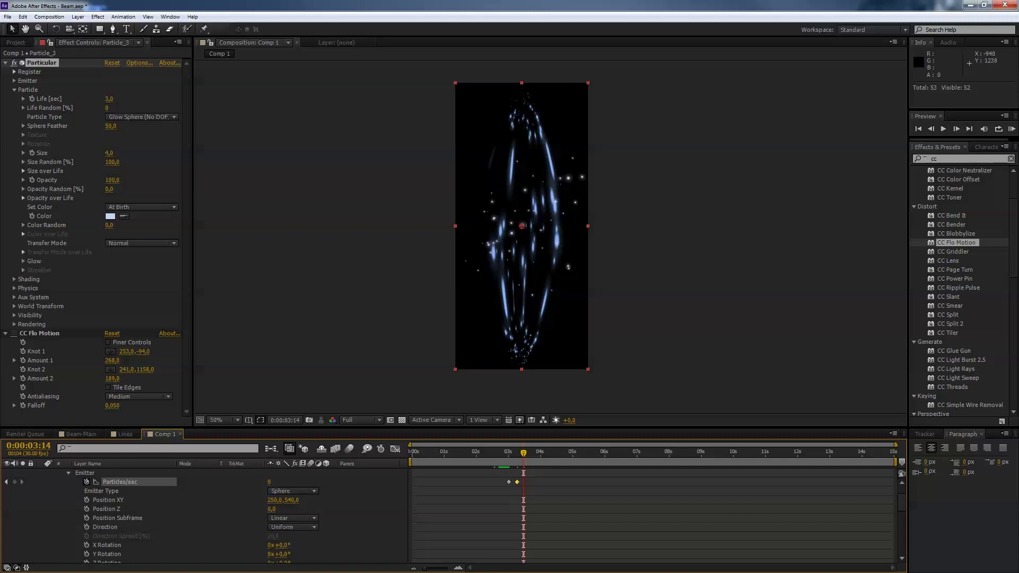
{"action": "scroll", "coordinate": [205, 514], "scroll_direction": "up", "scroll_amount": 2}
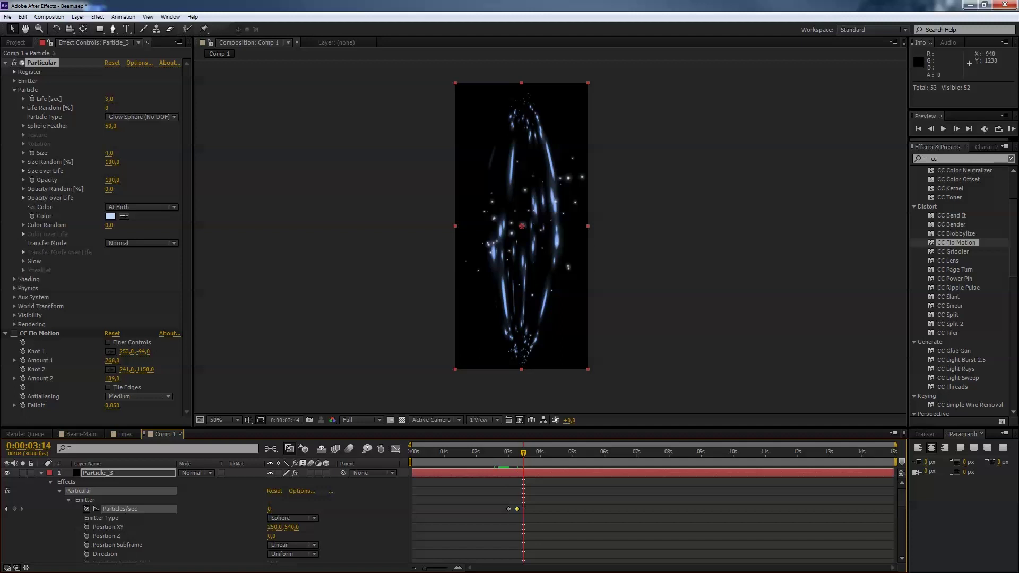
{"action": "key", "text": "u"}
- With no layer selected, draw a thin rectangle shape about 524 by 8 px just above the composition's upper edge
{"action": "left_click", "coordinate": [245, 378]}
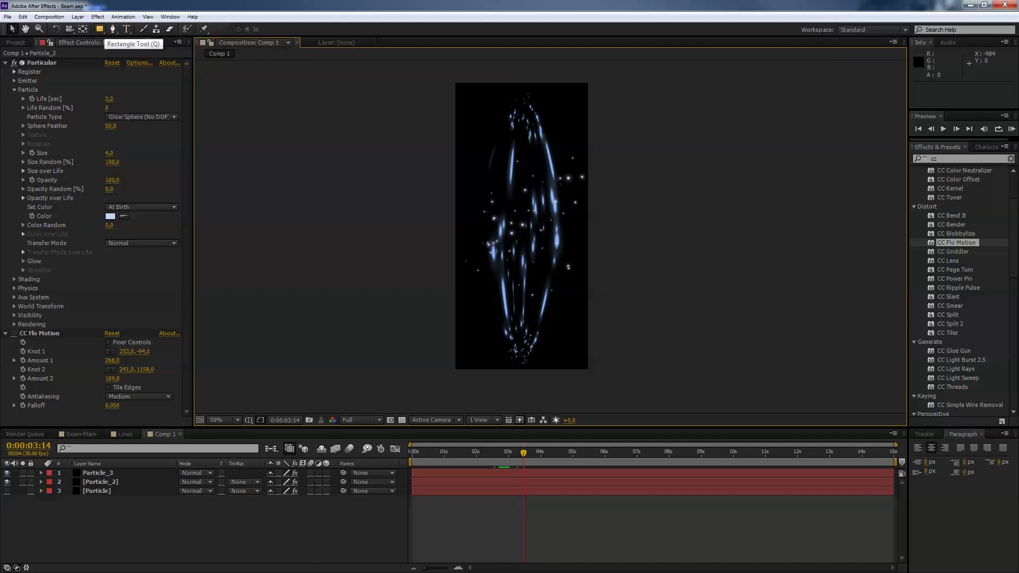
{"action": "left_click", "coordinate": [100, 29]}
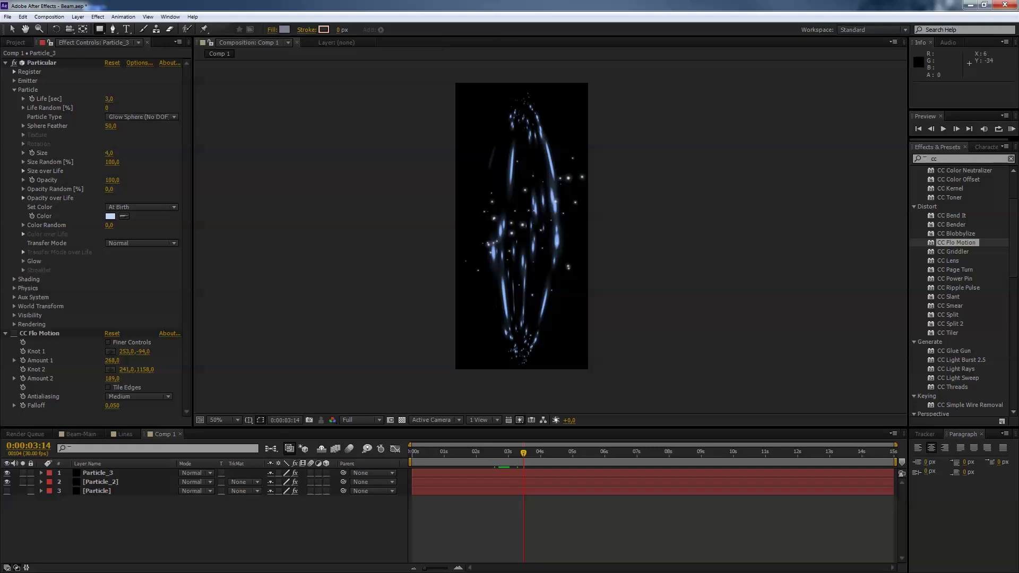
{"action": "left_click", "coordinate": [452, 79]}
{"action": "left_click_drag", "start_coordinate": [453, 78], "coordinate": [592, 80]}
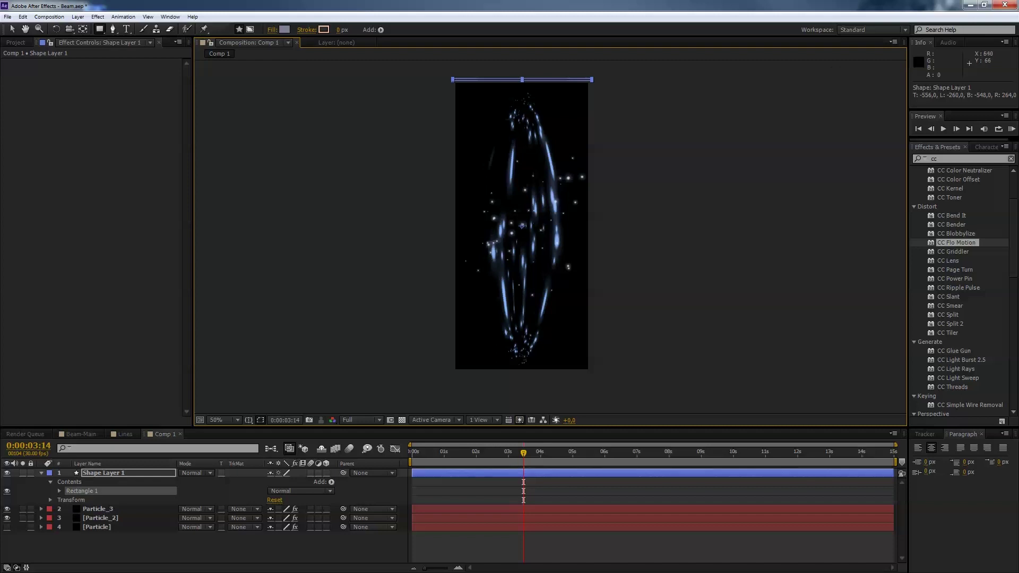
{"action": "left_click", "coordinate": [12, 29]}
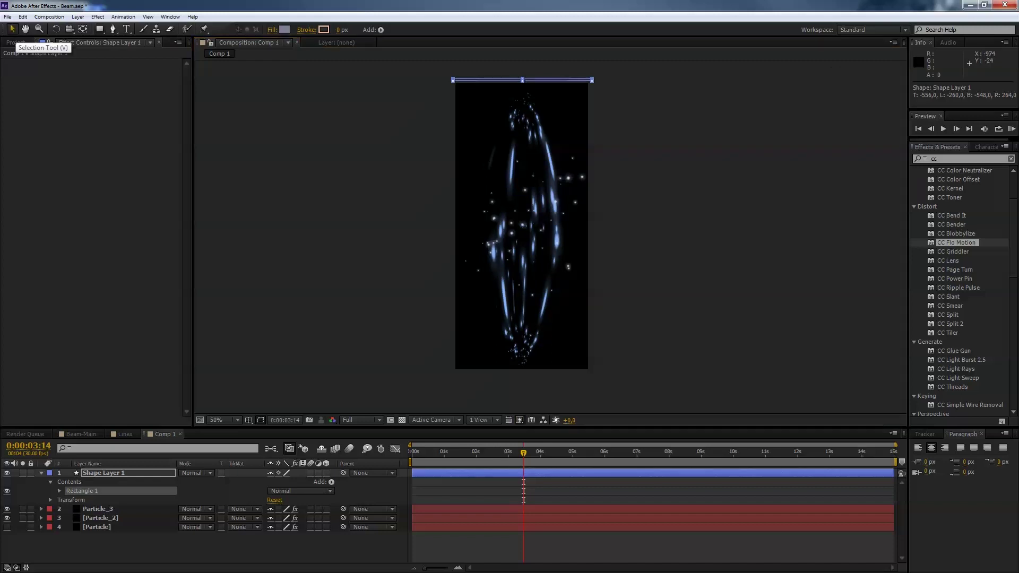
- Pre-compose the rectangle's shape layer as Leins, moving all attributes into the new composition
{"action": "left_click", "coordinate": [104, 472]}
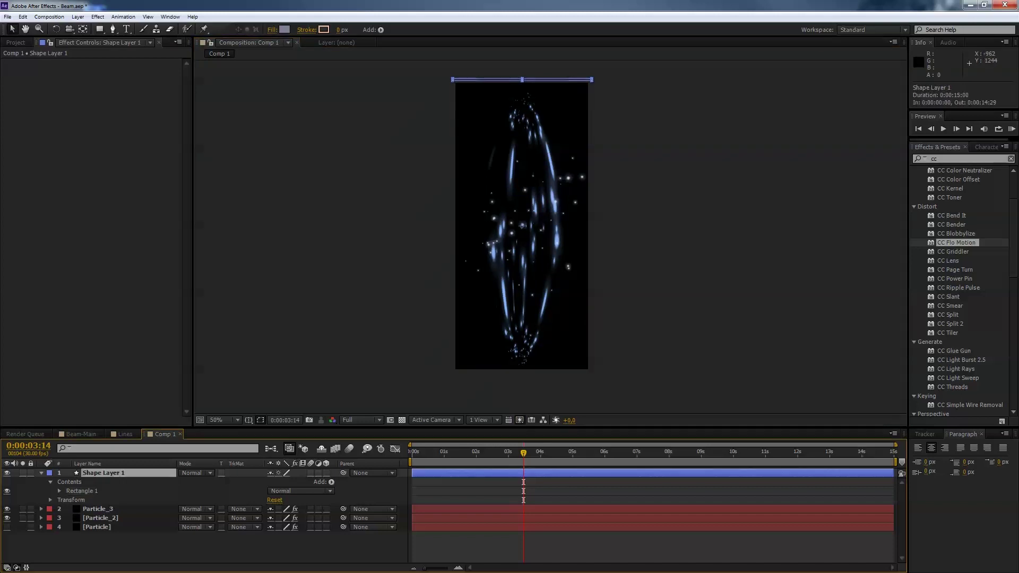
{"action": "left_click", "coordinate": [78, 17]}
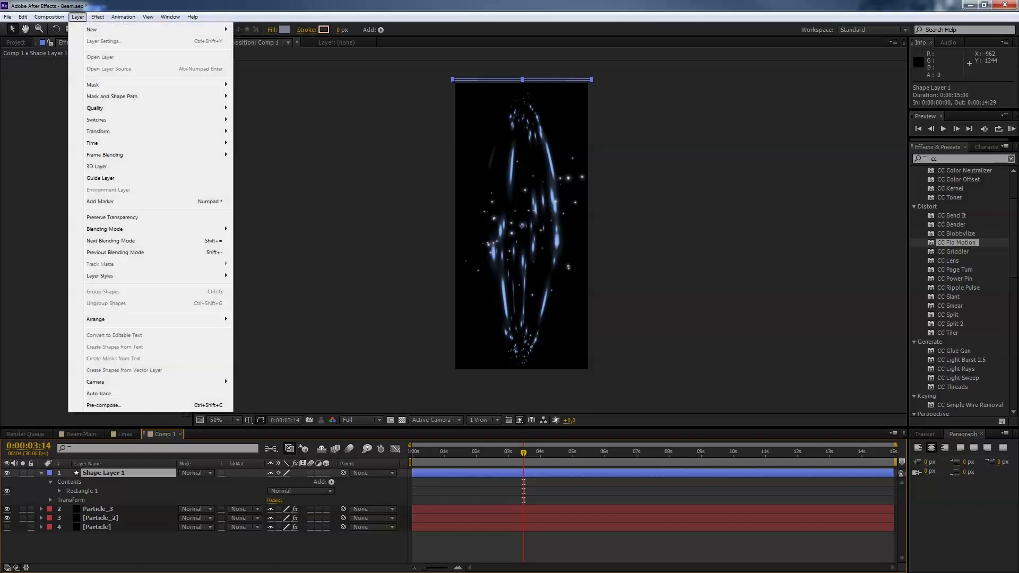
{"action": "left_click", "coordinate": [104, 405]}
{"action": "type", "text": "Leins"}
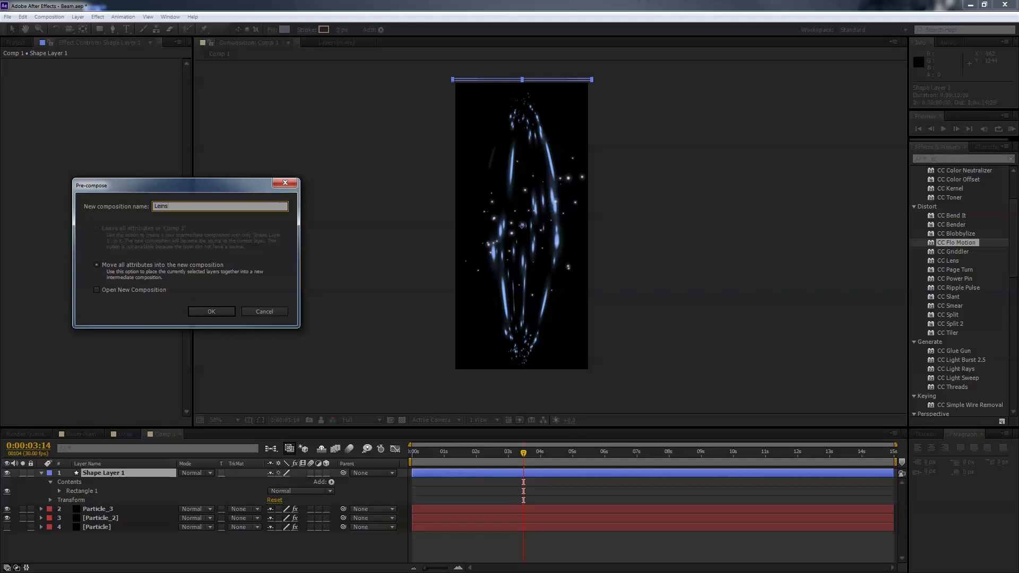
{"action": "key", "text": "Return"}
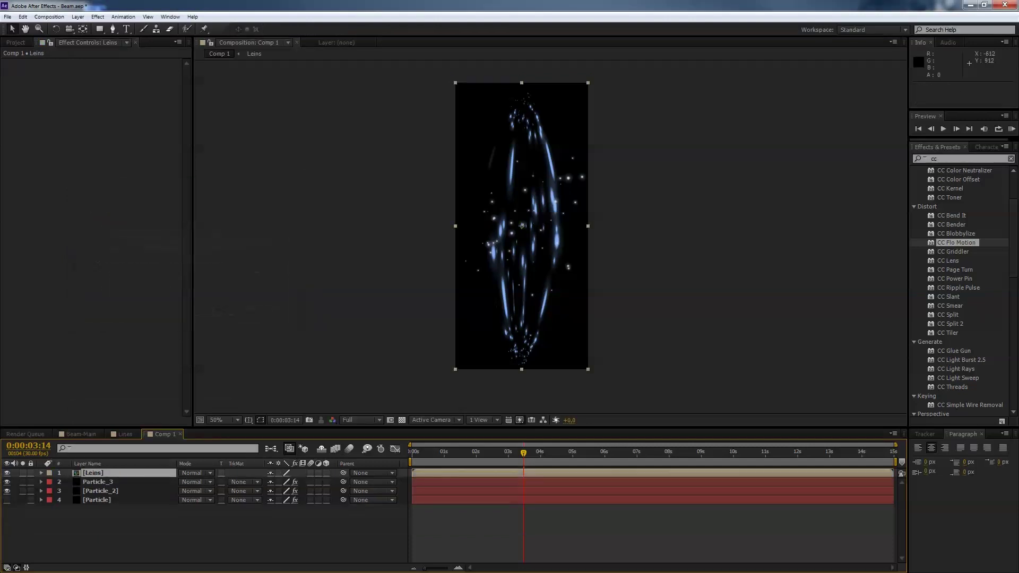
- Open the Leins composition and move the current time to 0:00:00:00
{"action": "double_click", "coordinate": [92, 473]}
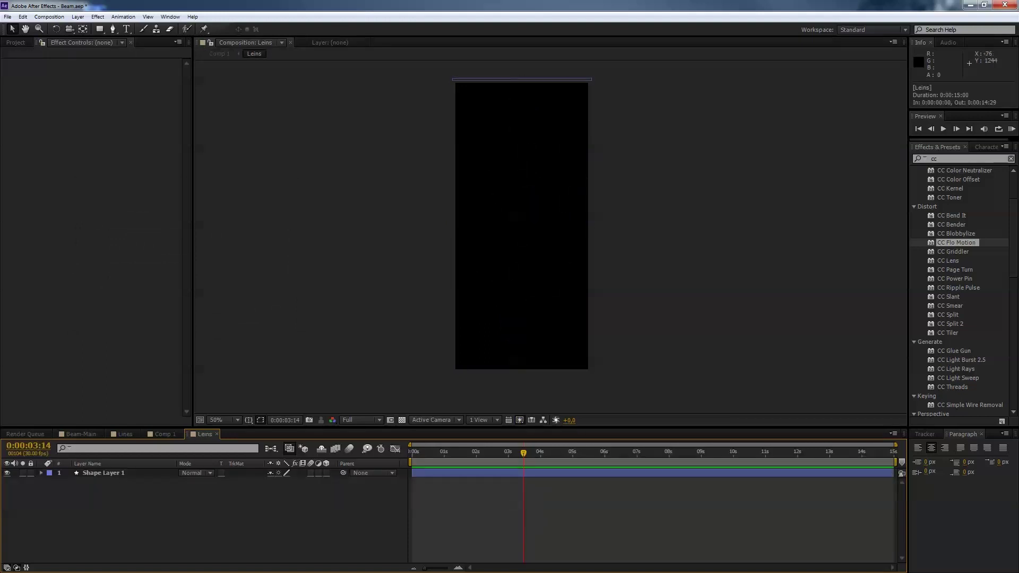
{"action": "left_click_drag", "start_coordinate": [523, 453], "coordinate": [449, 452]}
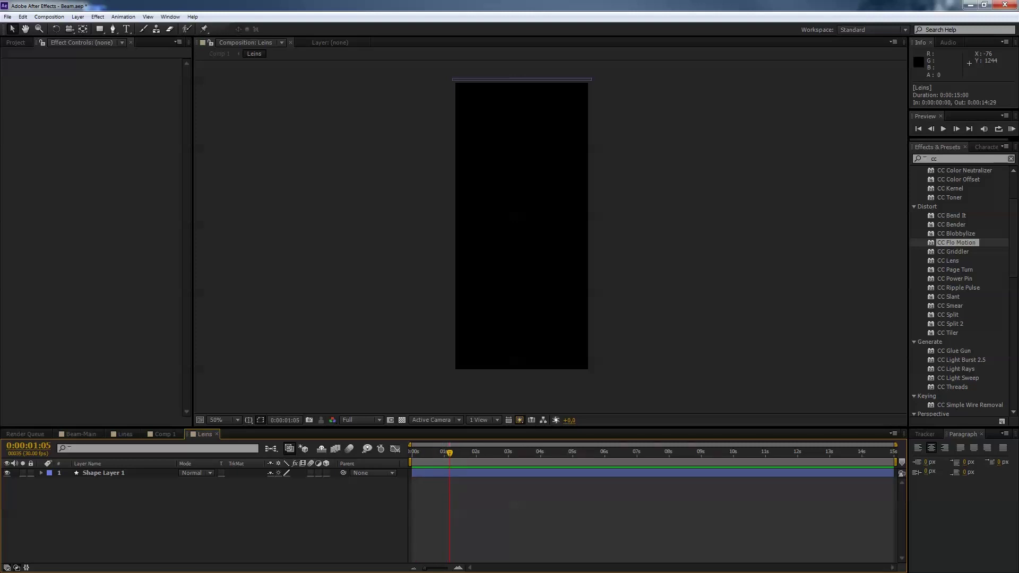
{"action": "key", "text": "Home"}
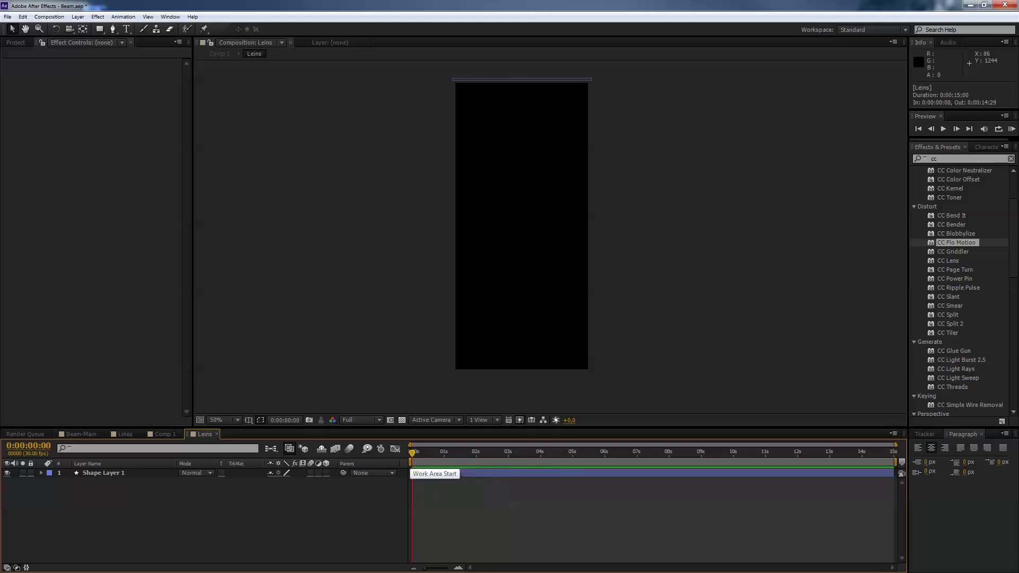
- Keyframe Shape Layer 1's Position at 0:00:00:00 and again, with the same value, at about one second
{"action": "left_click", "coordinate": [40, 472]}
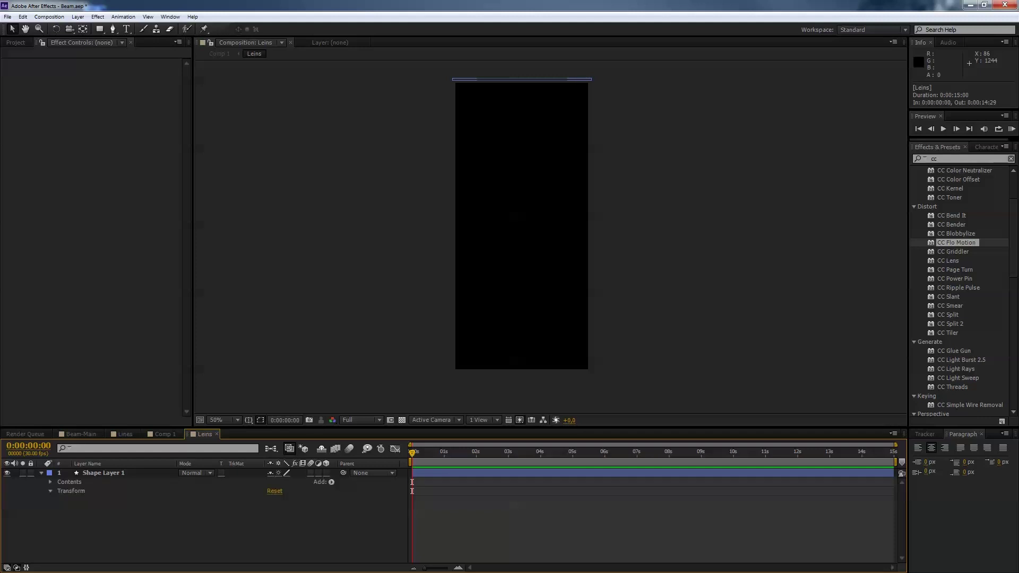
{"action": "key", "text": "p"}
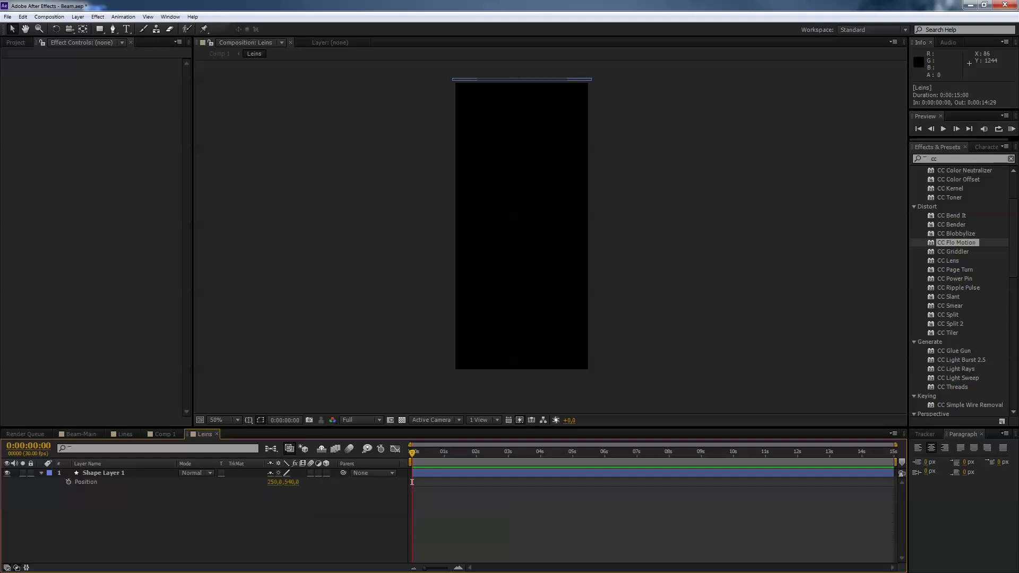
{"action": "key", "text": "alt+shift+p"}
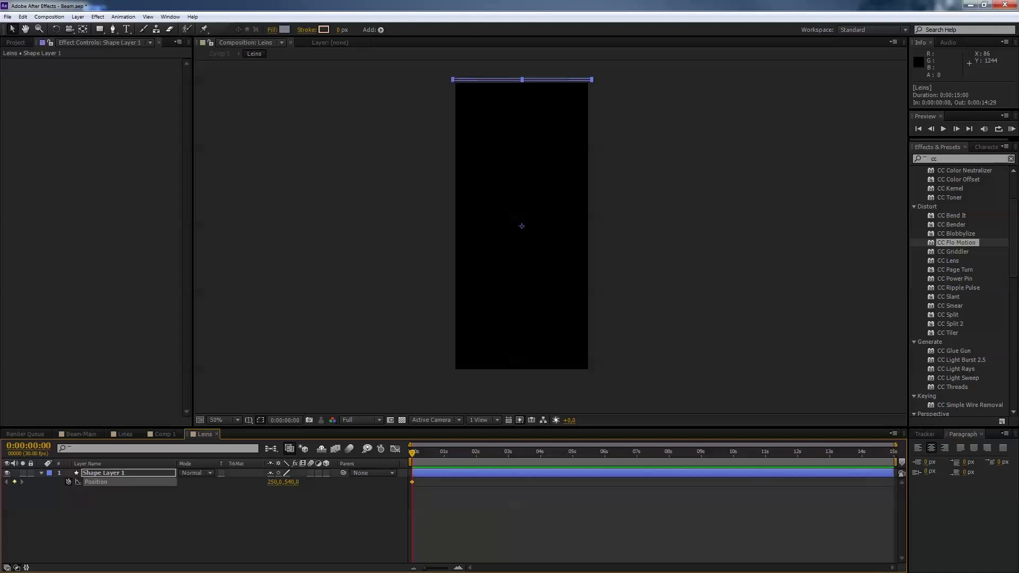
{"action": "left_click_drag", "start_coordinate": [412, 452], "coordinate": [446, 453]}
{"action": "left_click", "coordinate": [14, 482]}
- At 0:00:00:16, move the line straight down to the composition's lower edge, Position 250, 1638, and preview the motion
{"action": "left_click_drag", "start_coordinate": [446, 452], "coordinate": [430, 452]}
{"action": "key", "text": "Page_Up"}
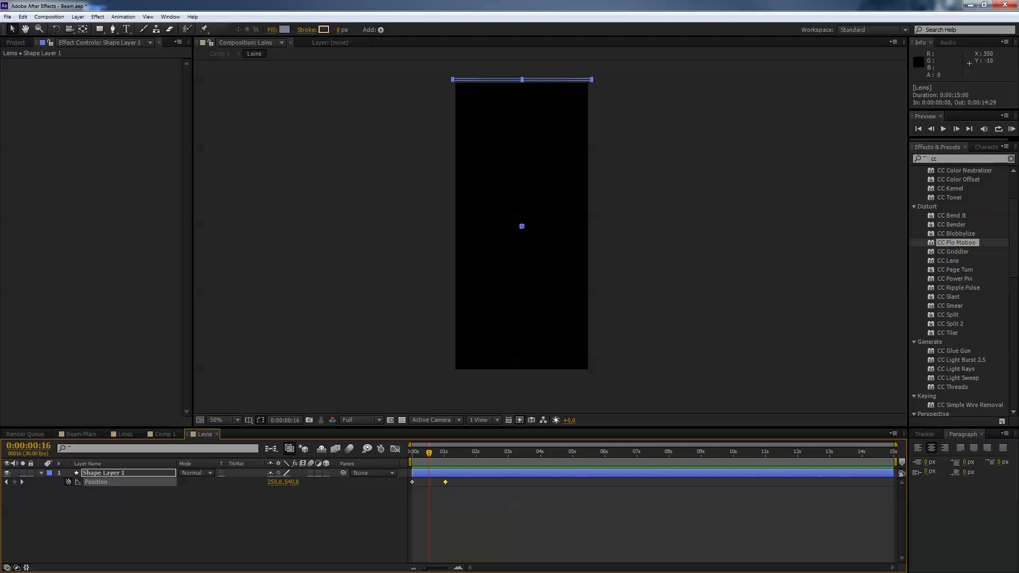
{"action": "left_click_drag", "start_coordinate": [549, 80], "coordinate": [546, 371]}
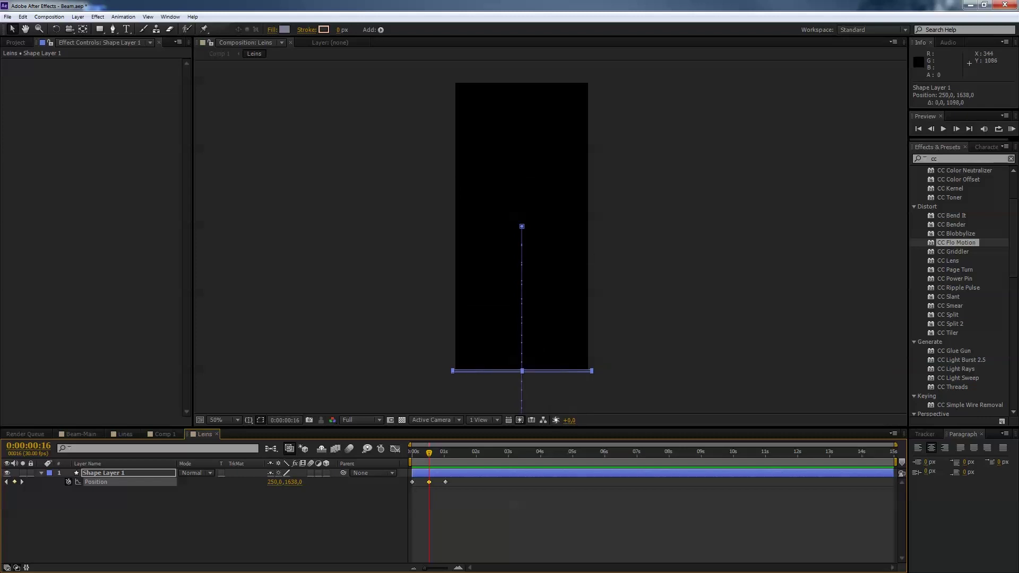
{"action": "key", "text": "space"}
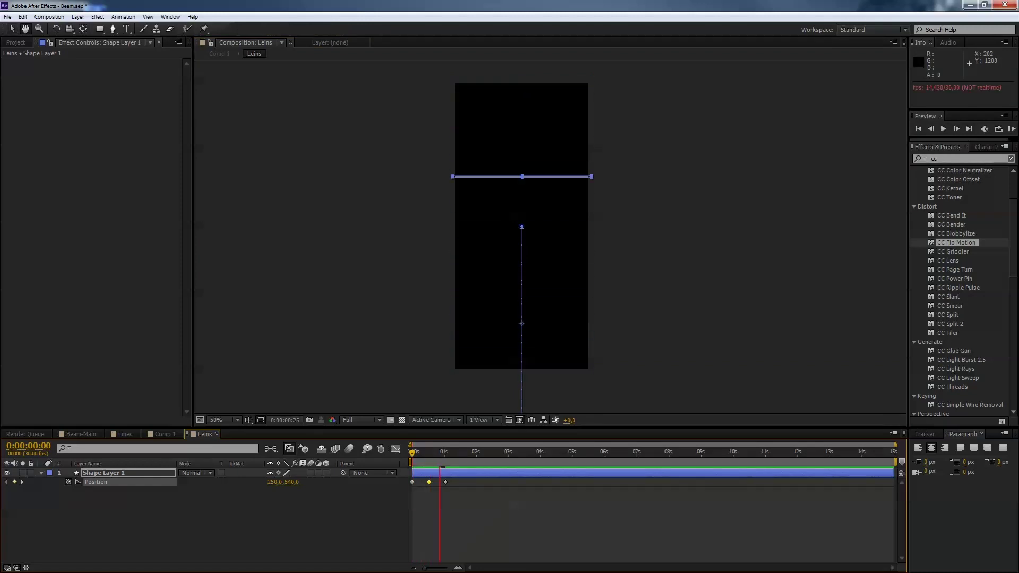
{"action": "key", "text": "space"}
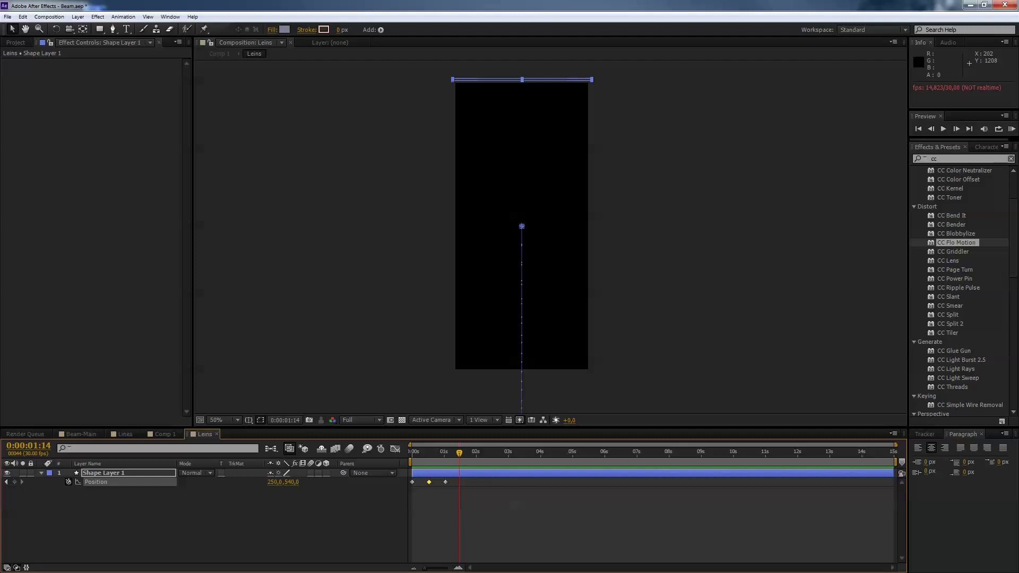
- Collapse Shape Layer 1, duplicate it until there are eleven shape layers, and enlarge the timeline to show them all
{"action": "key", "text": "u"}
{"action": "left_click", "coordinate": [103, 473]}
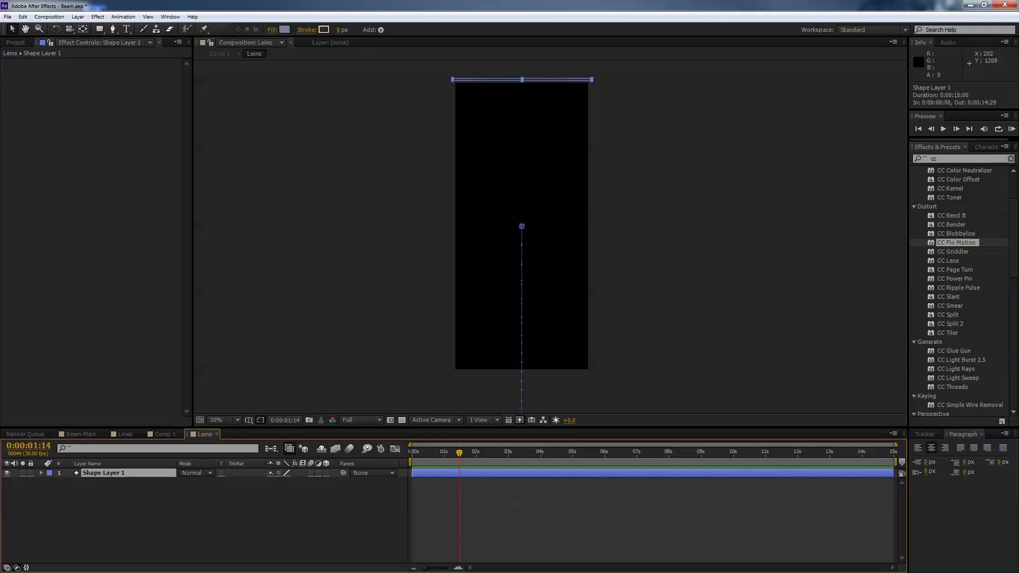
{"action": "key", "text": "ctrl+d"}
{"action": "key", "text": "ctrl+d"}
{"action": "key", "text": "ctrl+d"}
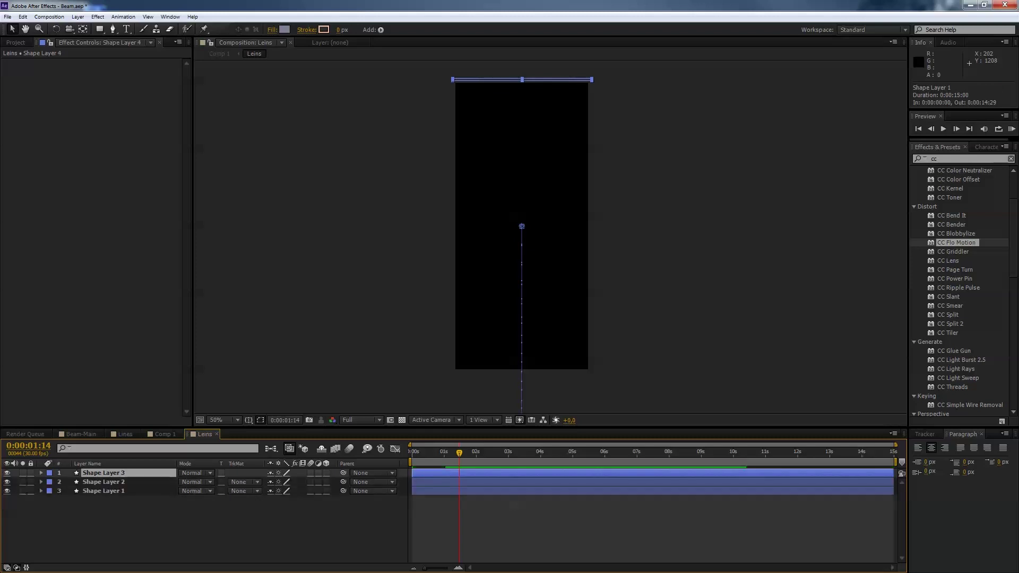
{"action": "key", "text": "ctrl+d"}
{"action": "key", "text": "ctrl+d"}
{"action": "key", "text": "ctrl+d"}
{"action": "key", "text": "ctrl+d"}
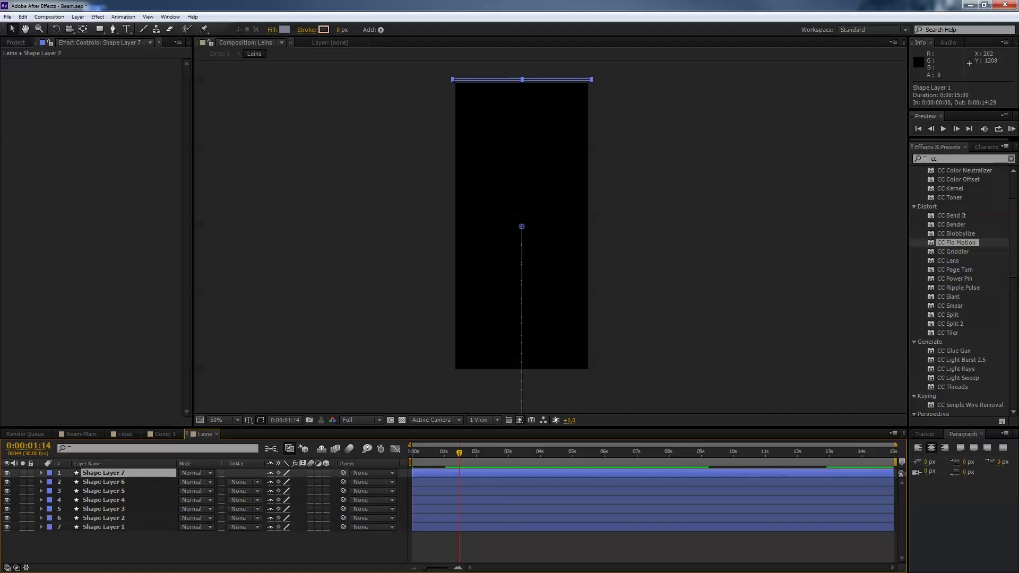
{"action": "key", "text": "ctrl+d"}
{"action": "key", "text": "ctrl+d"}
{"action": "key", "text": "ctrl+d"}
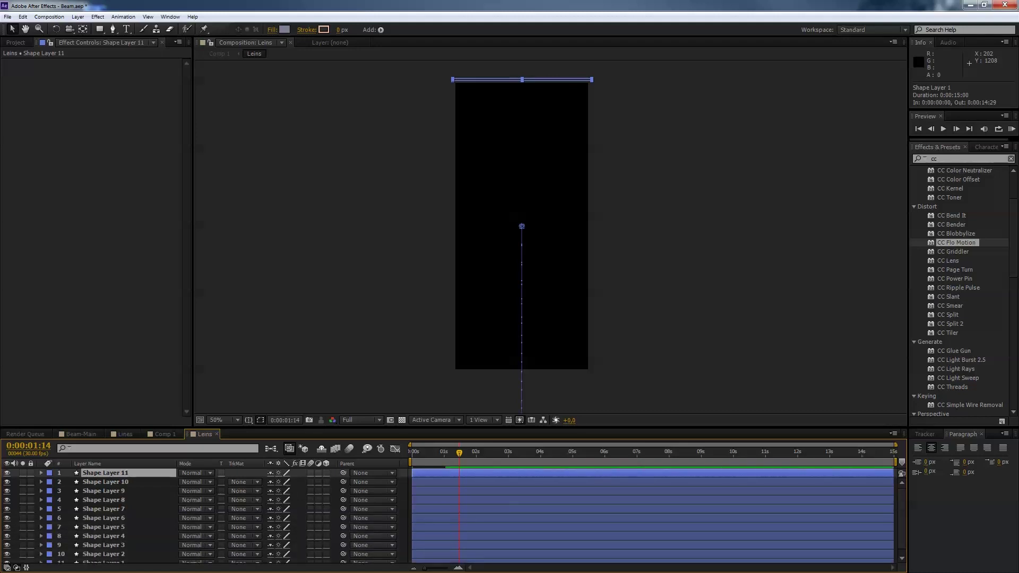
{"action": "scroll", "coordinate": [530, 515], "scroll_direction": "down", "scroll_amount": 1}
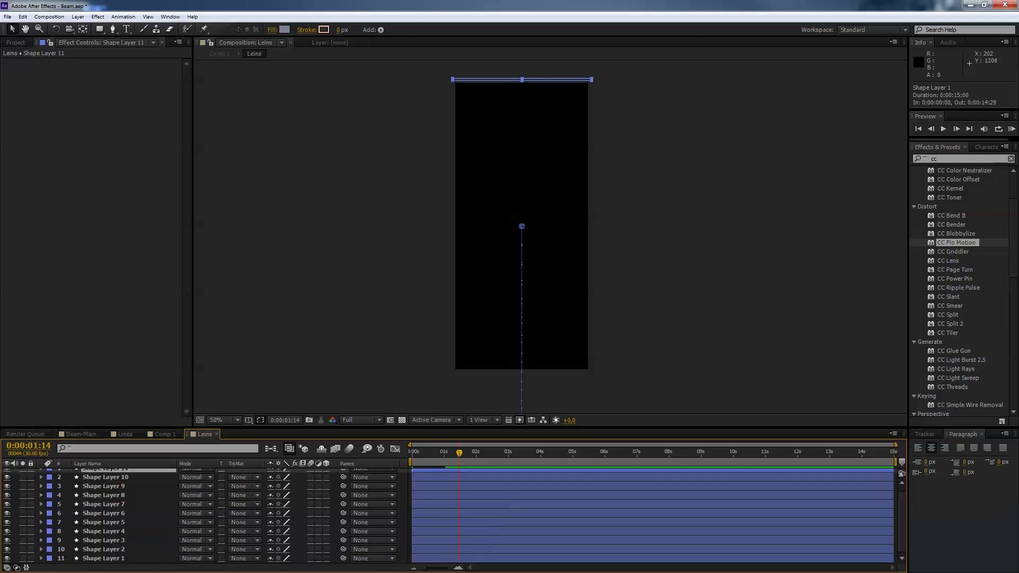
{"action": "left_click_drag", "start_coordinate": [514, 427], "coordinate": [513, 338]}
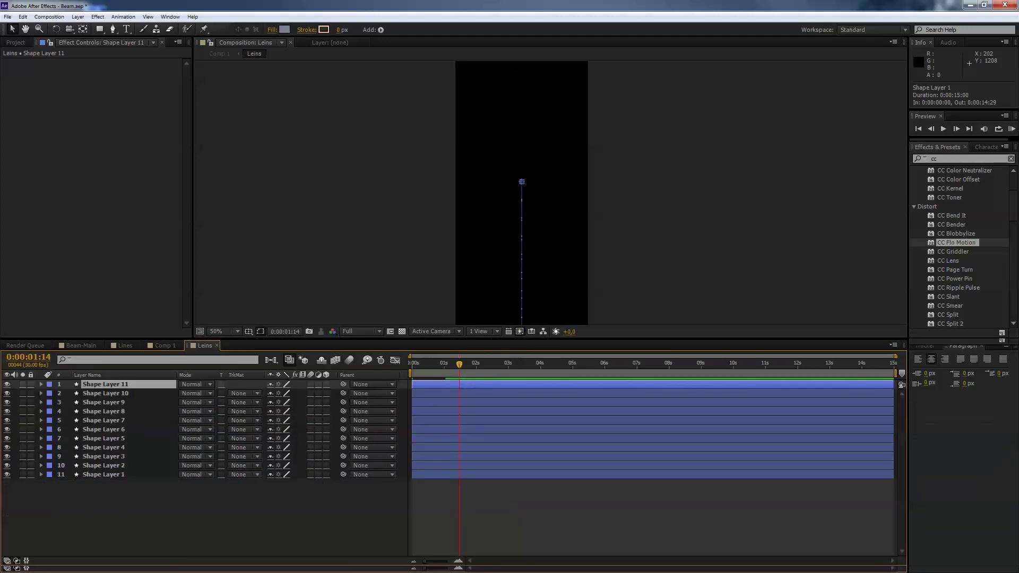
- Run the Frame-Offset.jsx script on all eleven shape layers with an offset of 1 frame
{"action": "left_click", "coordinate": [103, 475]}
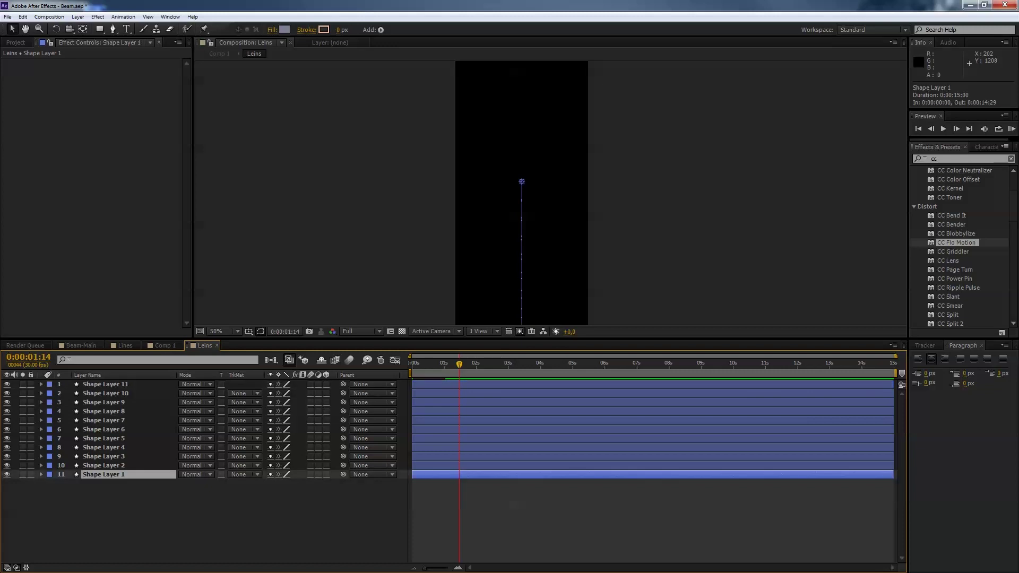
{"action": "key", "text": "ctrl+a"}
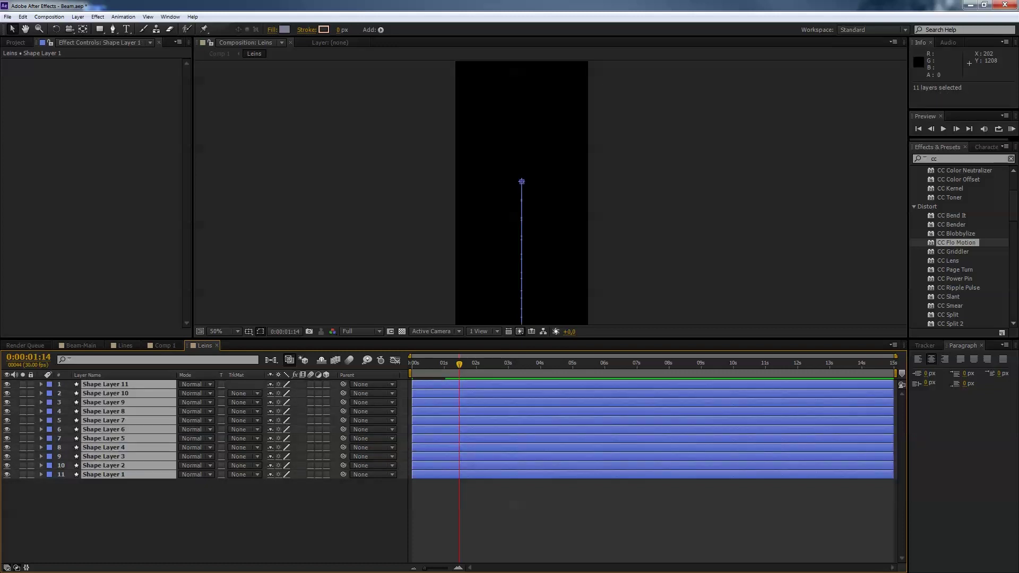
{"action": "left_click", "coordinate": [7, 16]}
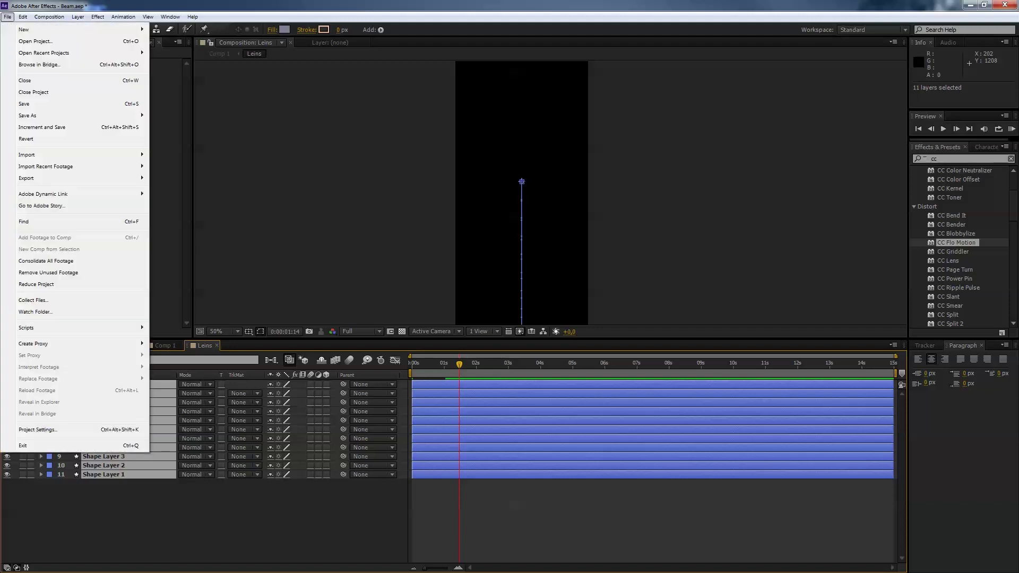
{"action": "mouse_move", "coordinate": [49, 17]}
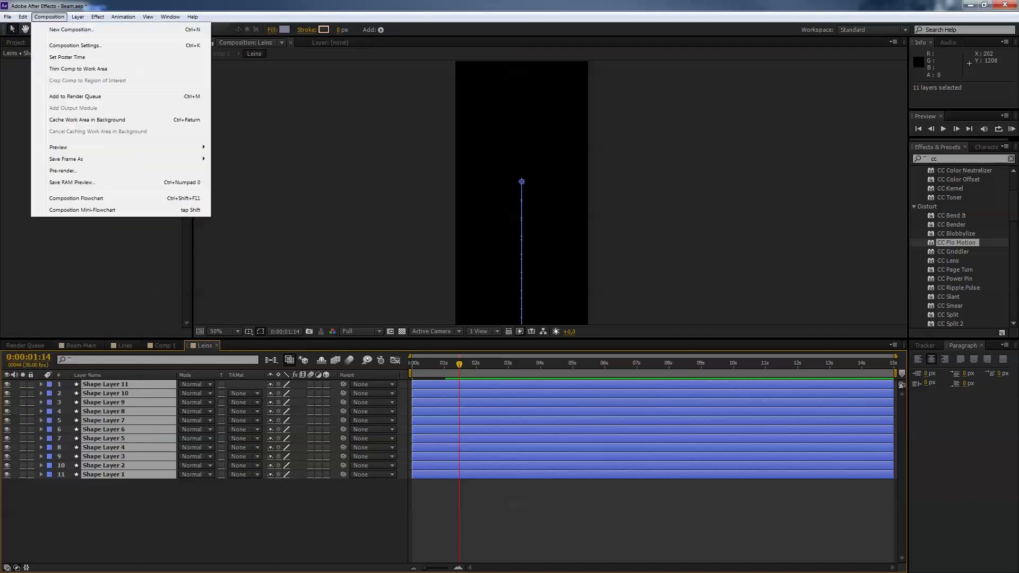
{"action": "mouse_move", "coordinate": [8, 16]}
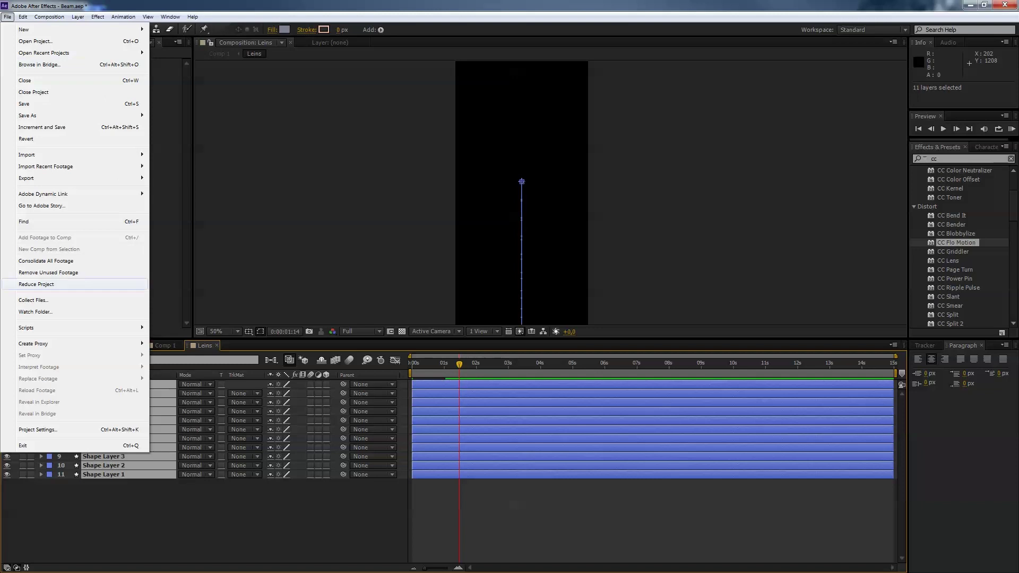
{"action": "mouse_move", "coordinate": [32, 327]}
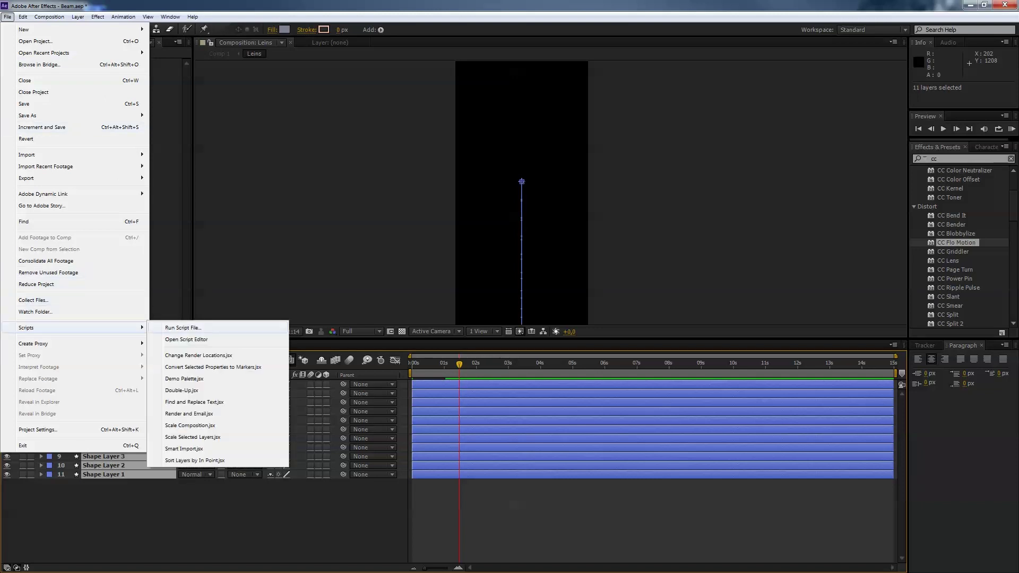
{"action": "left_click", "coordinate": [183, 327]}
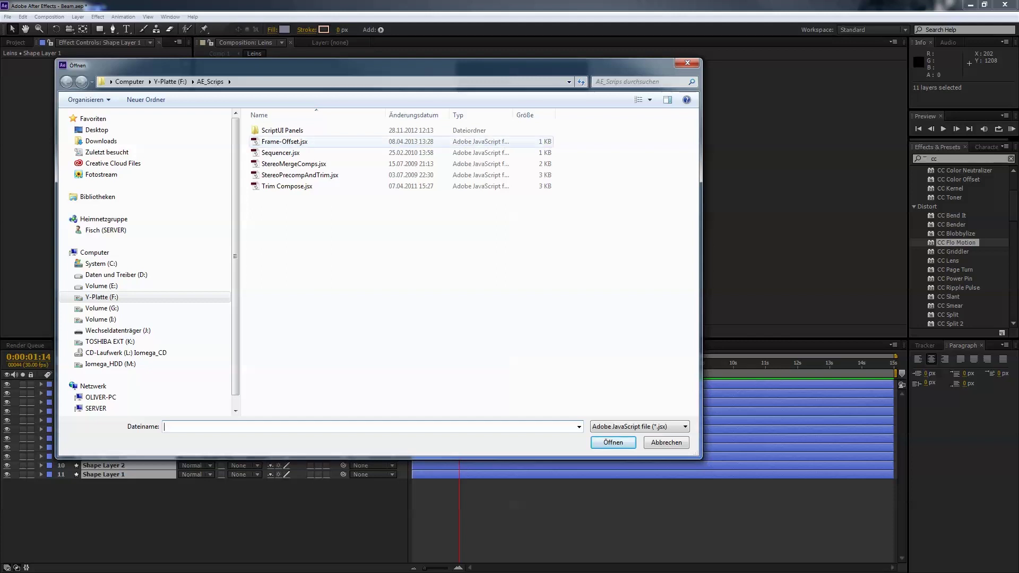
{"action": "left_click", "coordinate": [285, 141]}
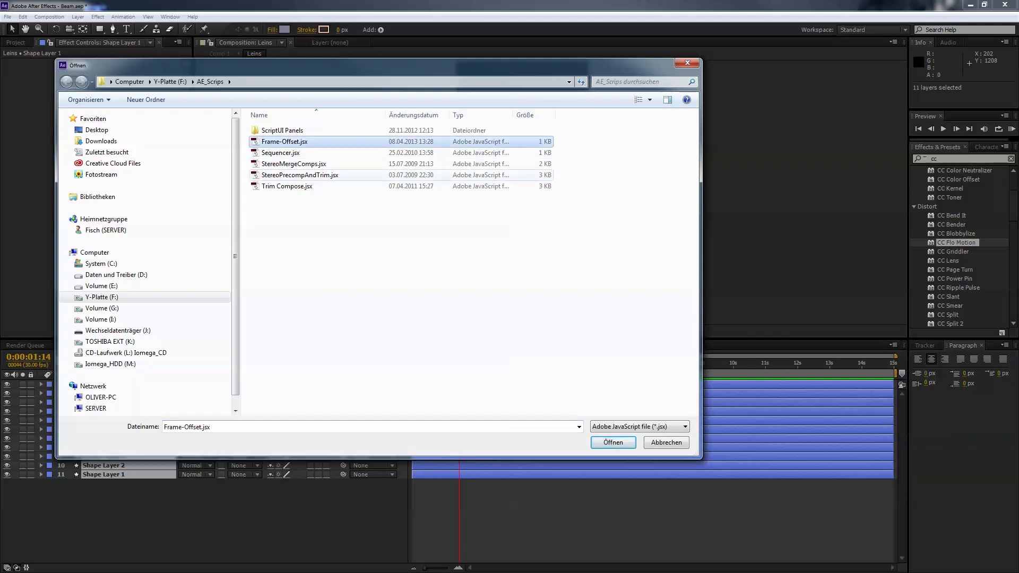
{"action": "left_click", "coordinate": [613, 442]}
{"action": "key", "text": "Return"}
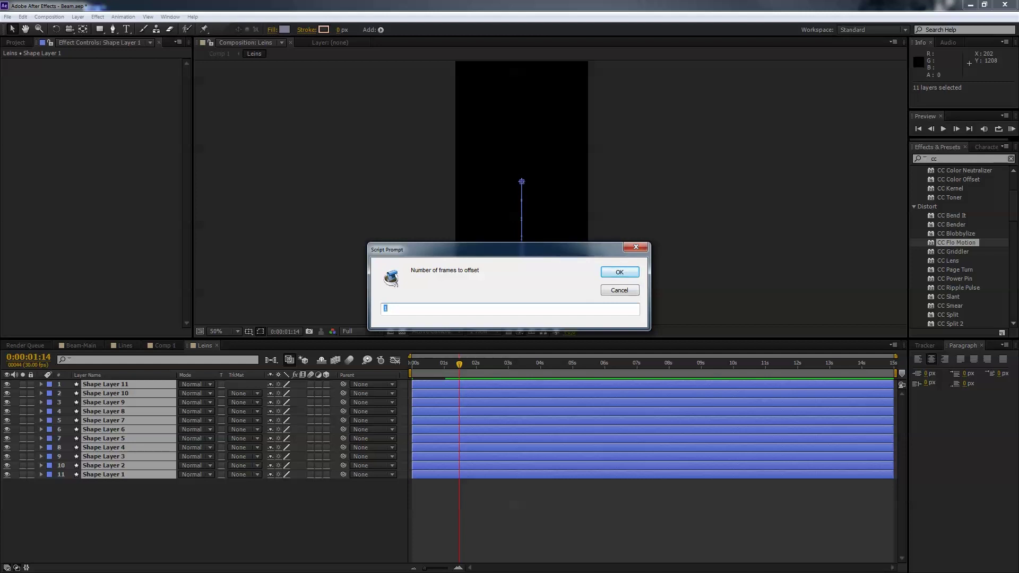
{"action": "left_click", "coordinate": [619, 272]}
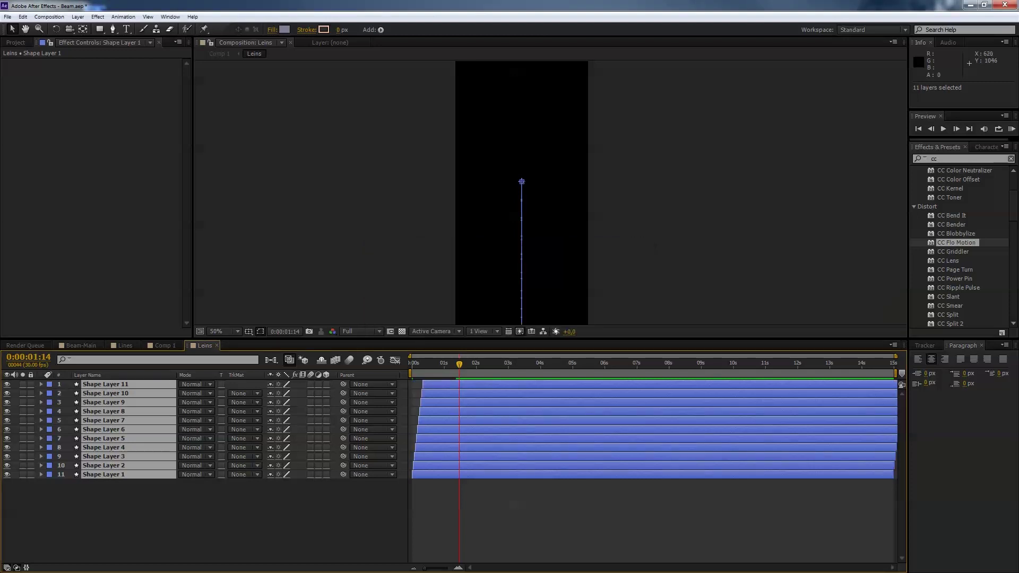
- Preview the staggered line animation from 0:00:00:00
{"action": "left_click_drag", "start_coordinate": [459, 364], "coordinate": [412, 364]}
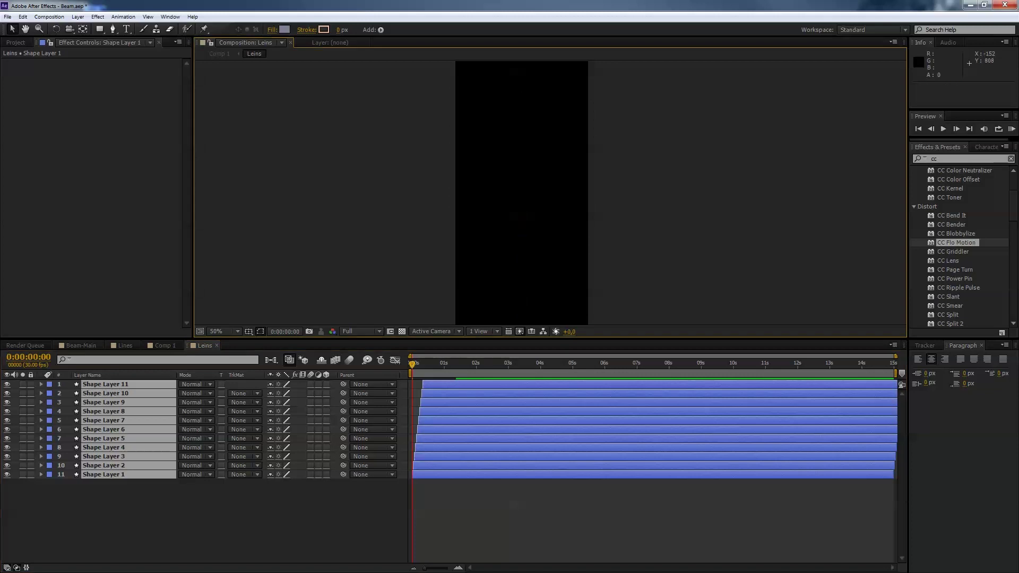
{"action": "key", "text": "space"}
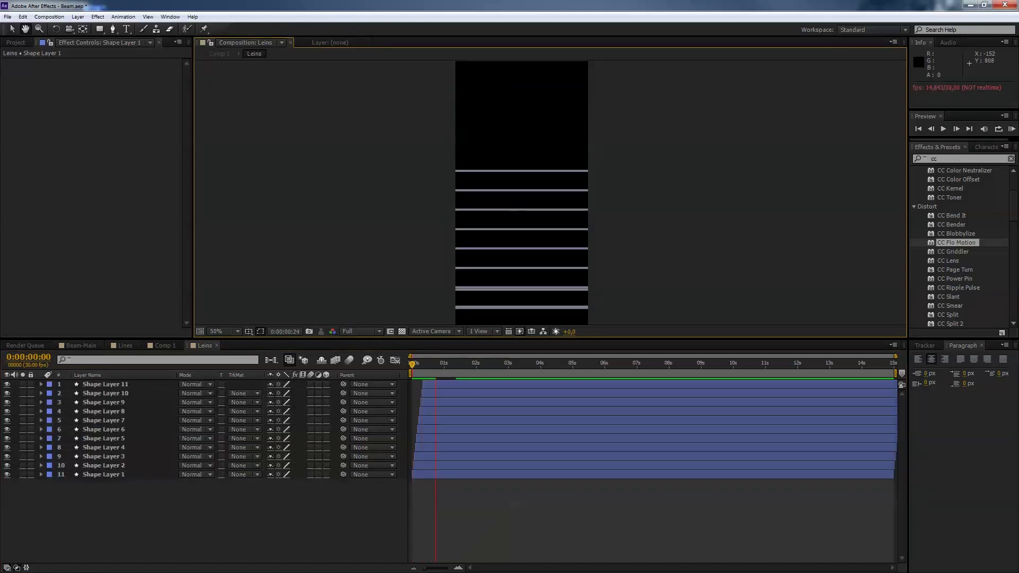
{"action": "key", "text": "space"}
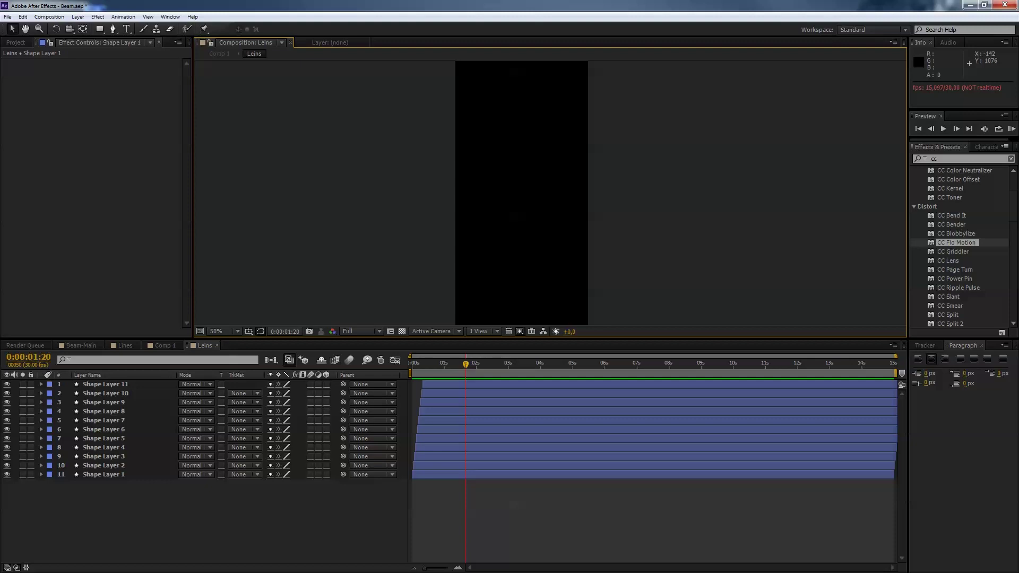
- Duplicate all eleven staggered shape layers at once
{"action": "left_click", "coordinate": [103, 474]}
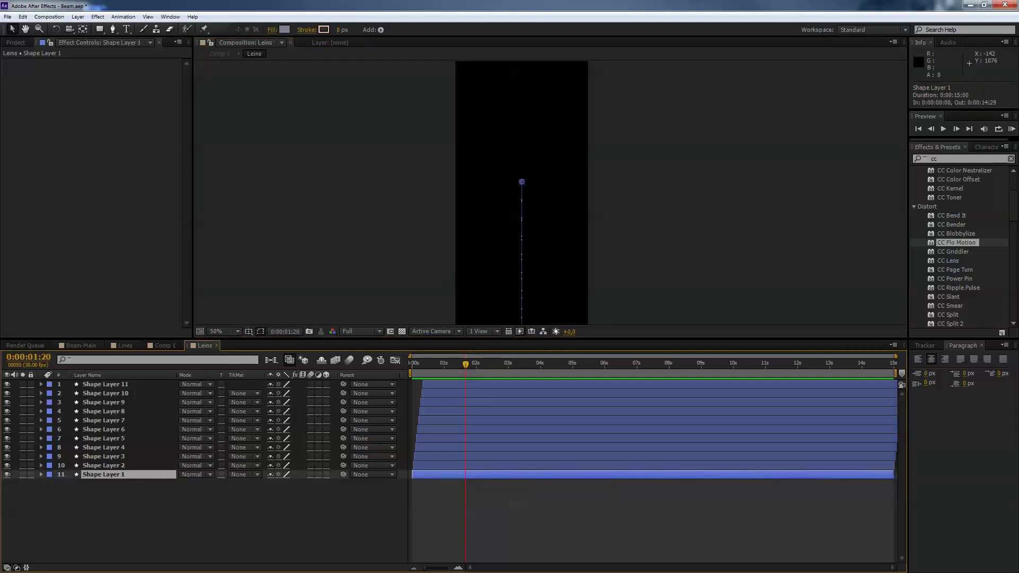
{"action": "key", "text": "ctrl+a"}
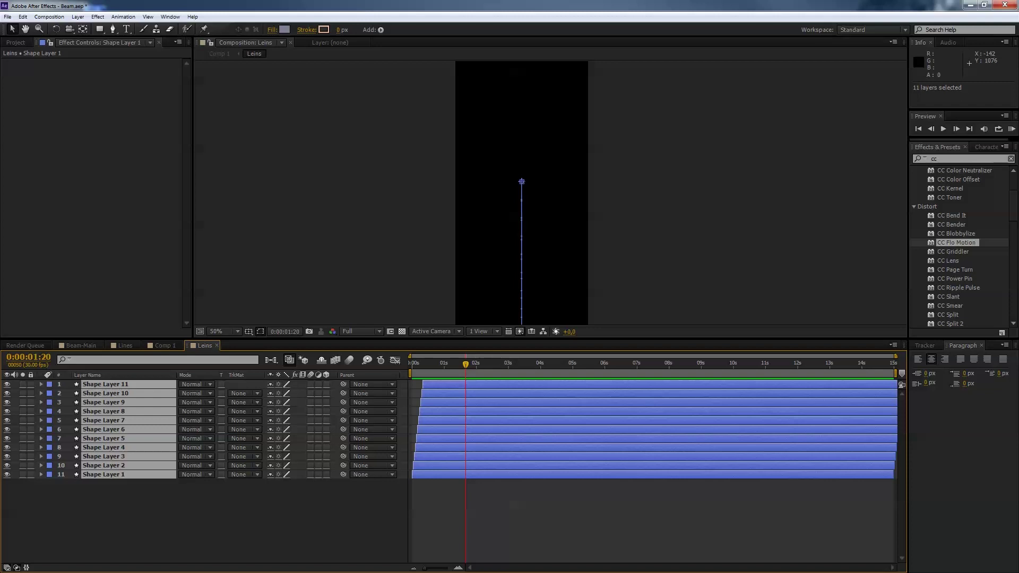
{"action": "key", "text": "ctrl+d"}
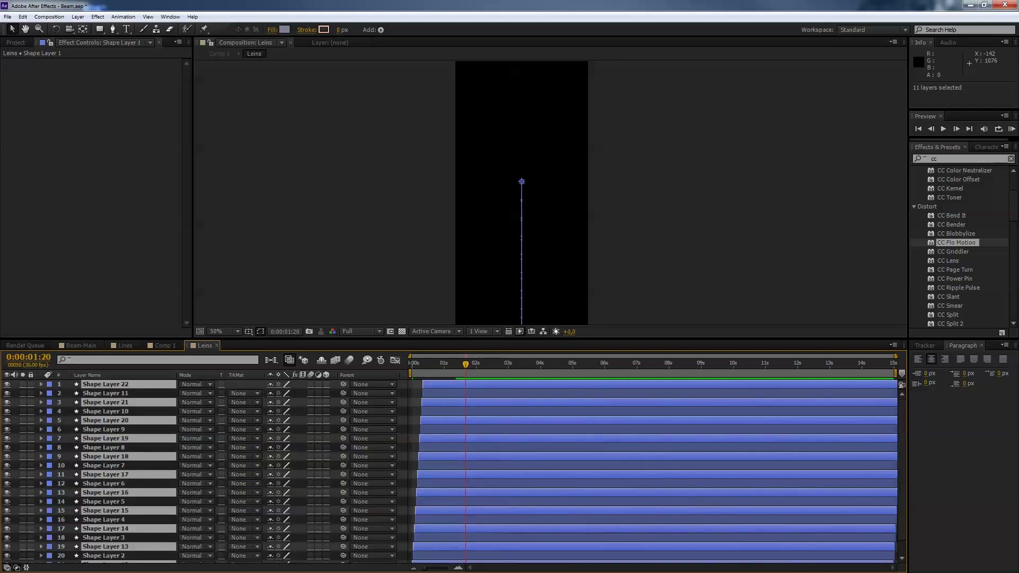
- Run the Frame-Offset.jsx script on the duplicated shape layers with an offset of 2 frames
{"action": "key", "text": "alt"}
{"action": "left_click", "coordinate": [8, 17]}
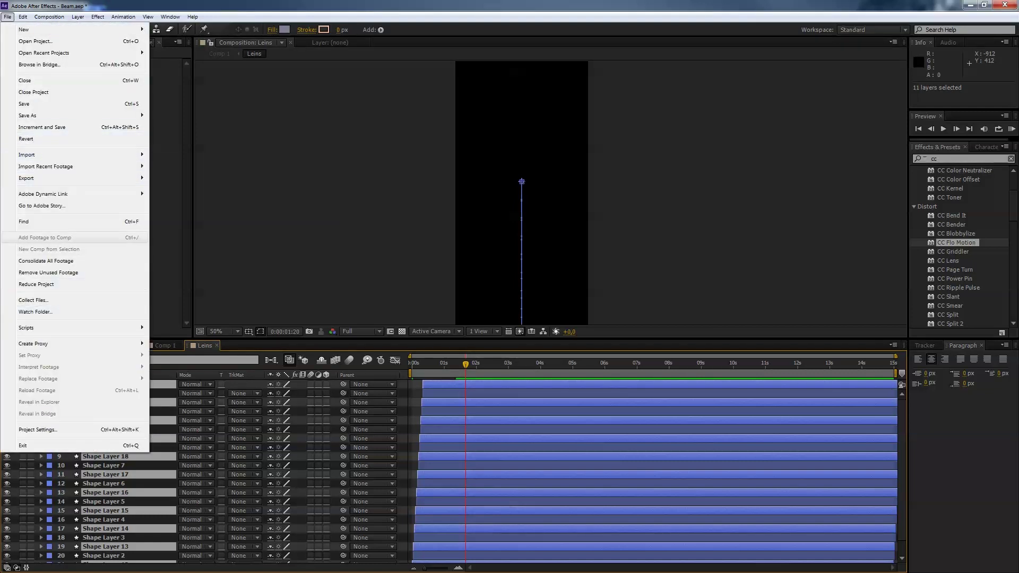
{"action": "mouse_move", "coordinate": [74, 327]}
{"action": "left_click", "coordinate": [218, 328]}
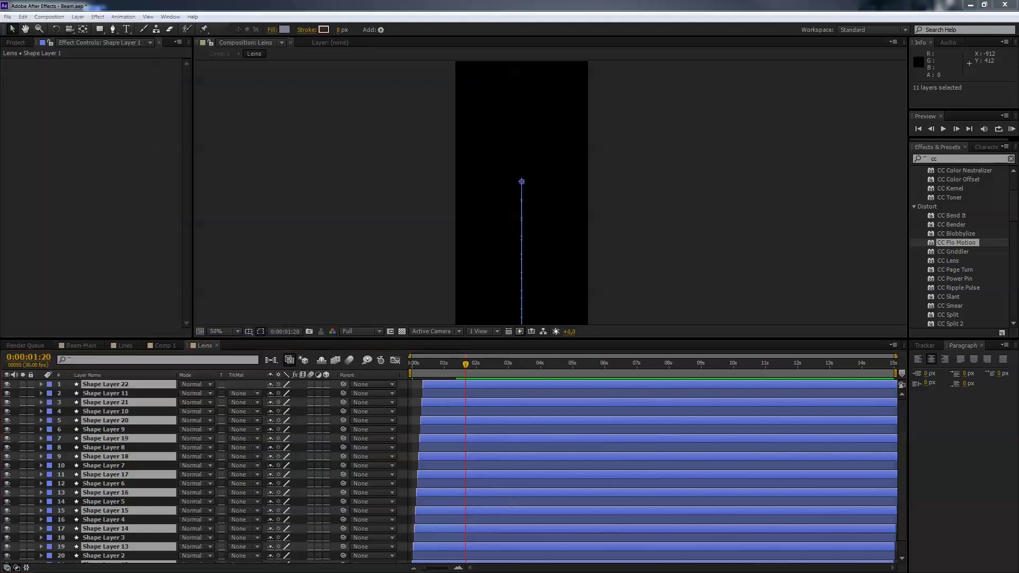
{"action": "double_click", "coordinate": [297, 141]}
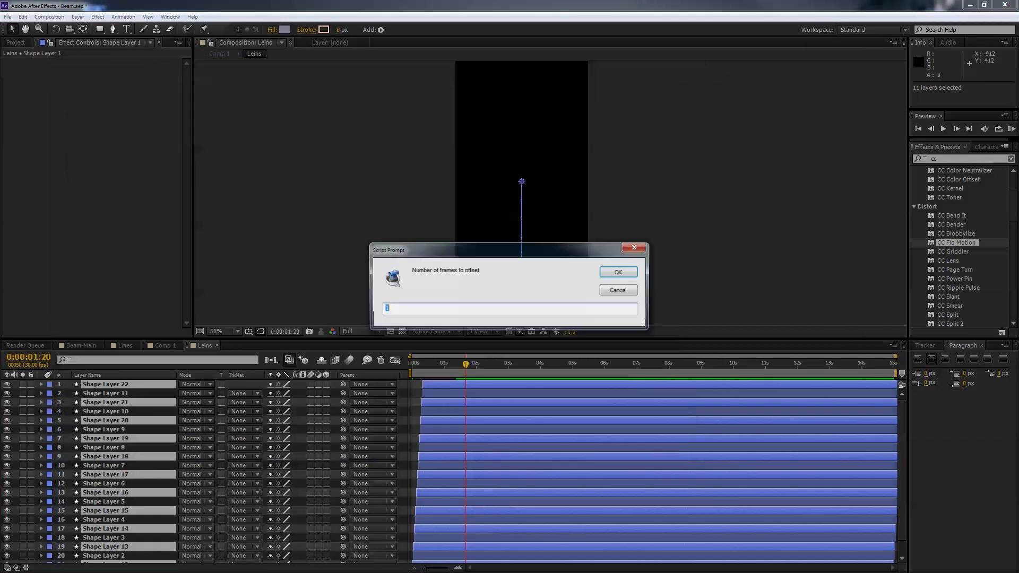
{"action": "type", "text": "2"}
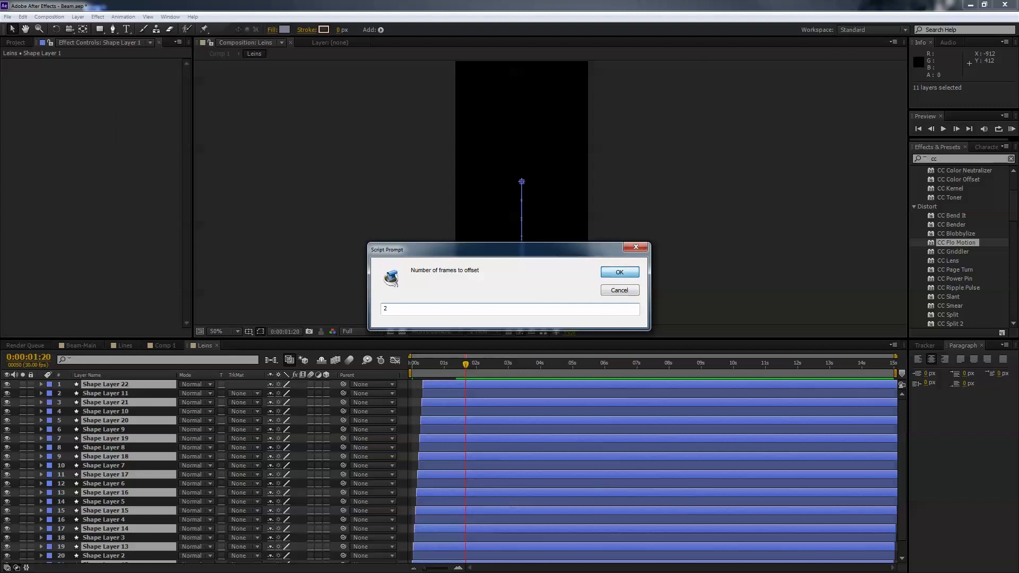
{"action": "key", "text": "Return"}
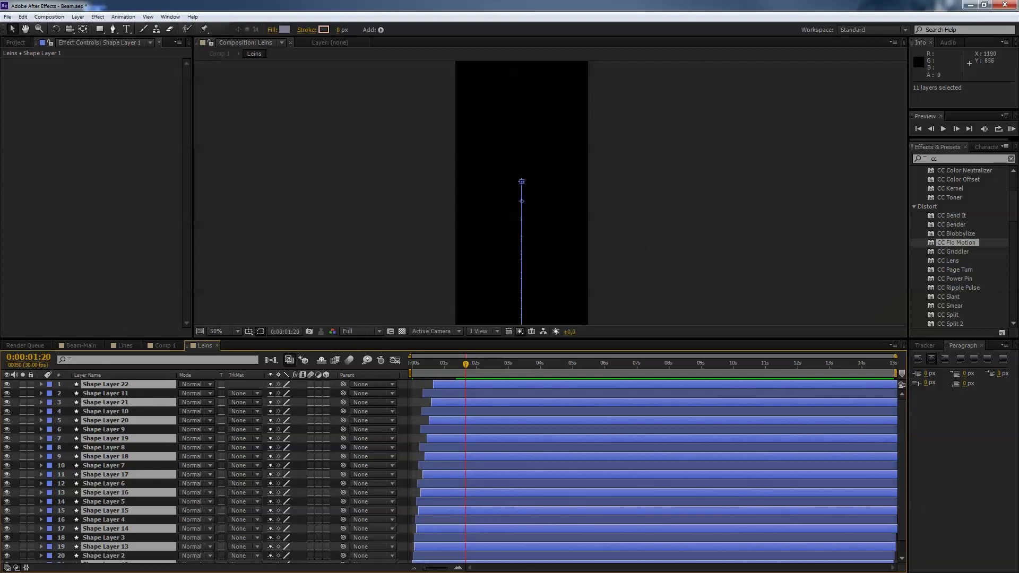
{"action": "left_click", "coordinate": [403, 284]}
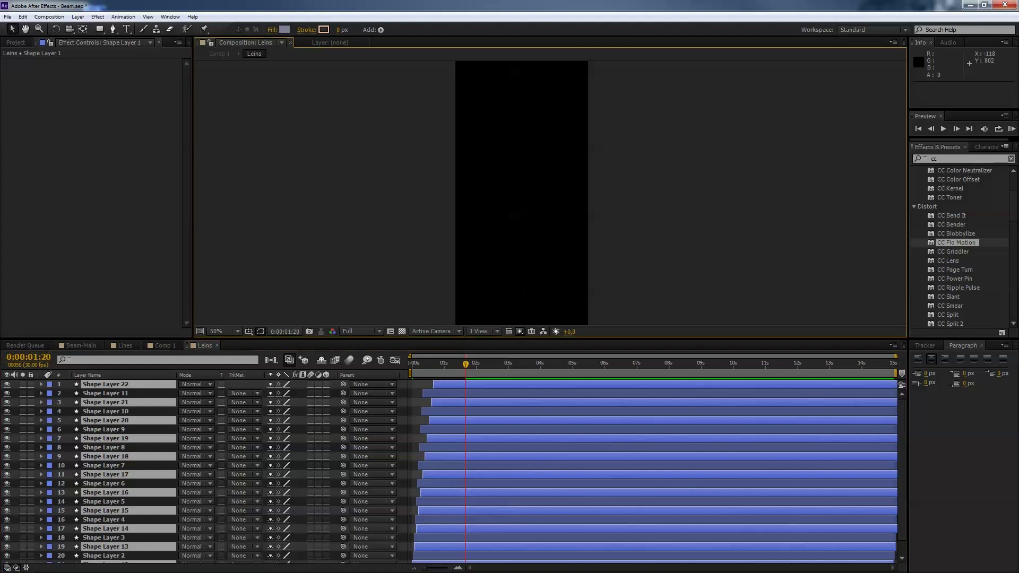
- Preview the staggered animation of all 22 line layers in the Leins composition from 0:00:00:00
{"action": "scroll", "coordinate": [403, 260], "scroll_direction": "down", "scroll_amount": 1}
{"action": "key", "text": "space"}
{"action": "left_click_drag", "start_coordinate": [417, 364], "coordinate": [411, 364]}
{"action": "key", "text": "space"}
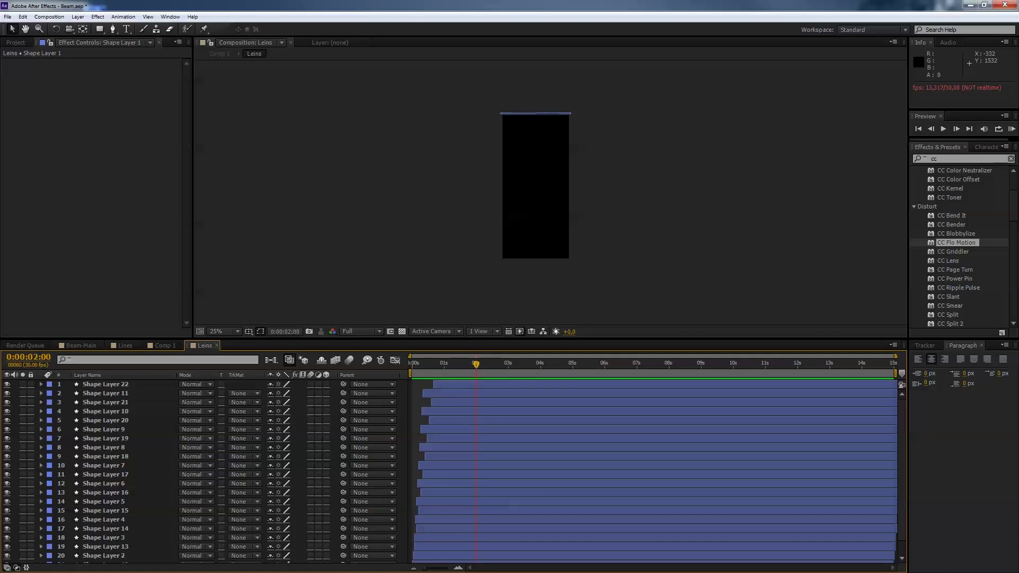
{"action": "scroll", "coordinate": [450, 471], "scroll_direction": "down", "scroll_amount": 2}
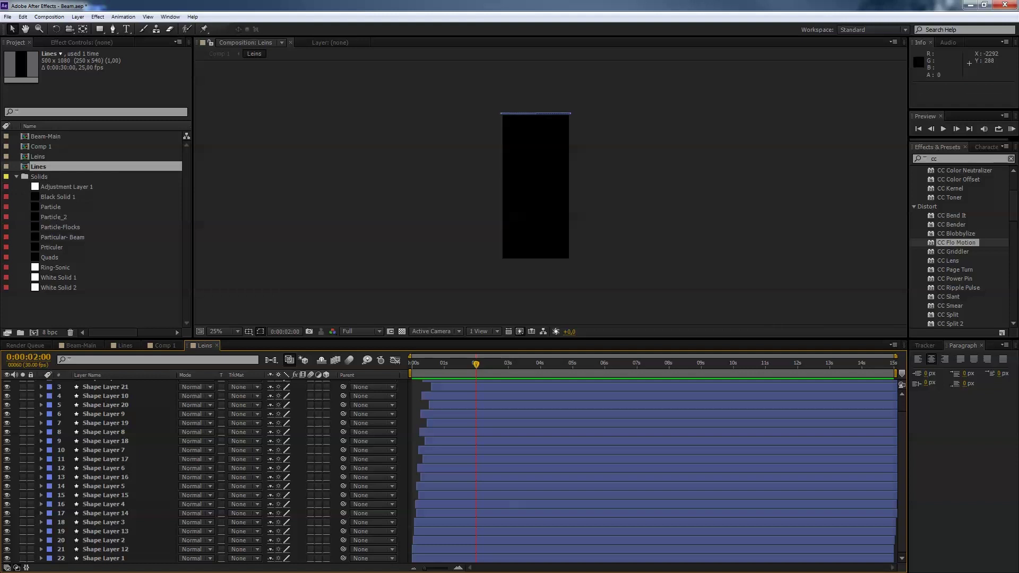
{"action": "left_click_drag", "start_coordinate": [476, 364], "coordinate": [411, 364]}
{"action": "scroll", "coordinate": [505, 257], "scroll_direction": "up", "scroll_amount": 1}
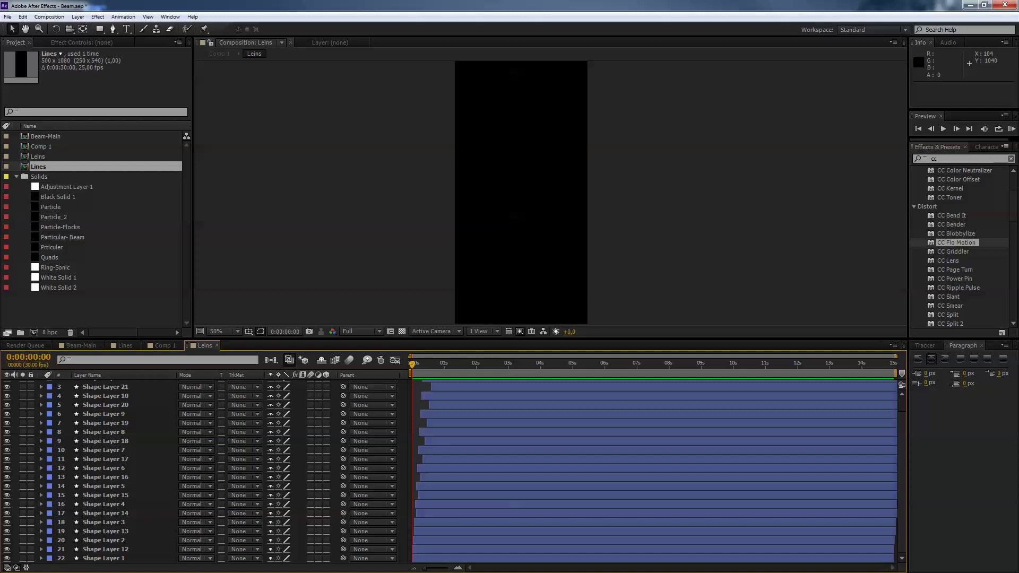
{"action": "key", "text": "space"}
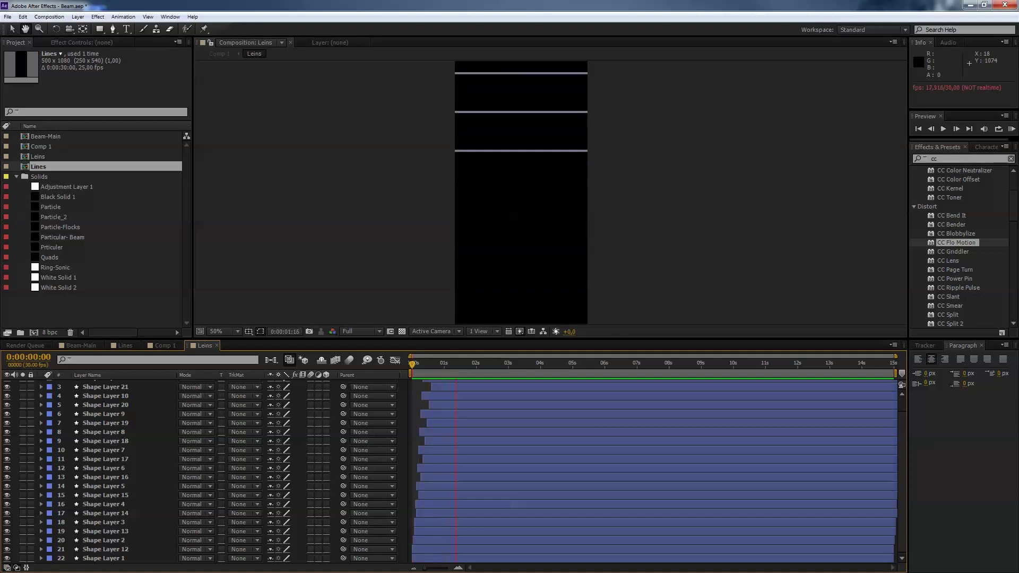
{"action": "key", "text": "space"}
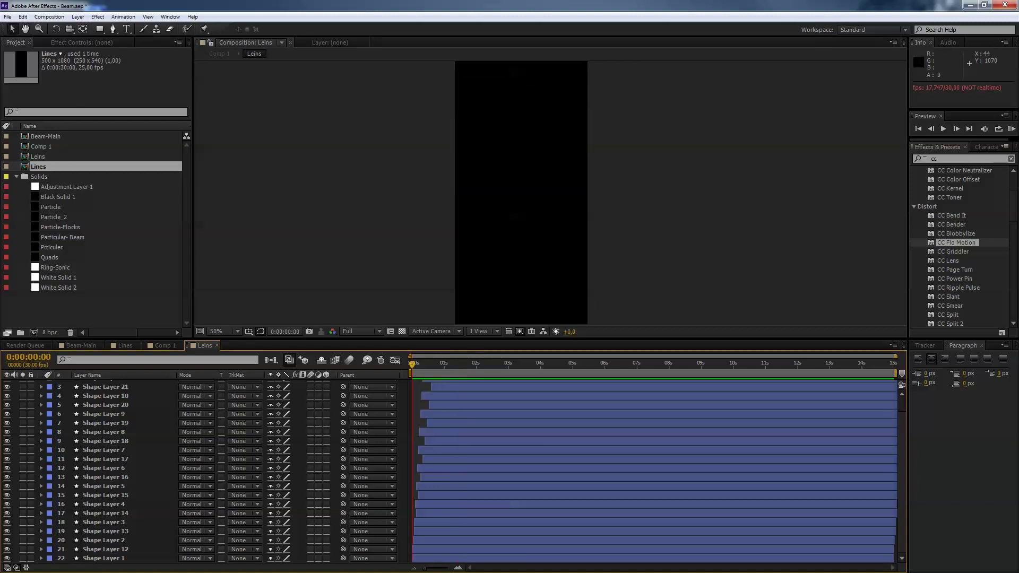
{"action": "key", "text": "space"}
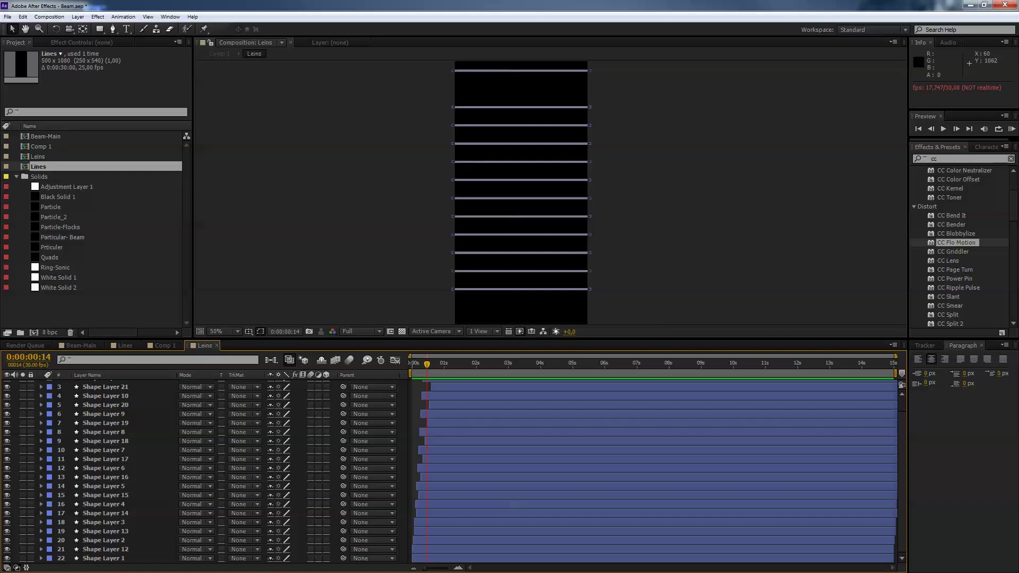
- Turn on motion blur for all 22 shape layers and enable it for the Leins composition
{"action": "scroll", "coordinate": [212, 472], "scroll_direction": "up", "scroll_amount": 2}
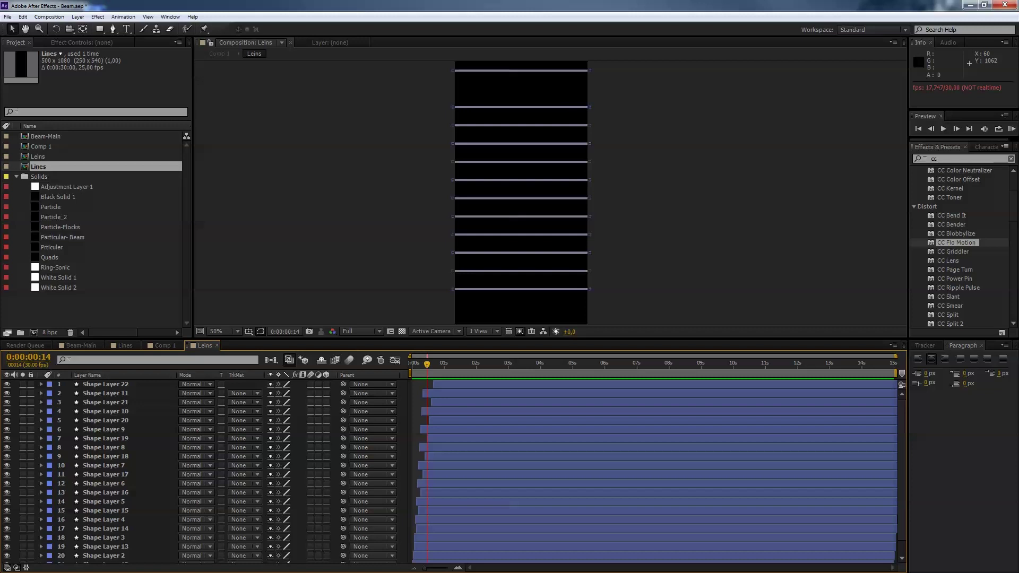
{"action": "left_click_drag", "start_coordinate": [310, 384], "coordinate": [311, 564]}
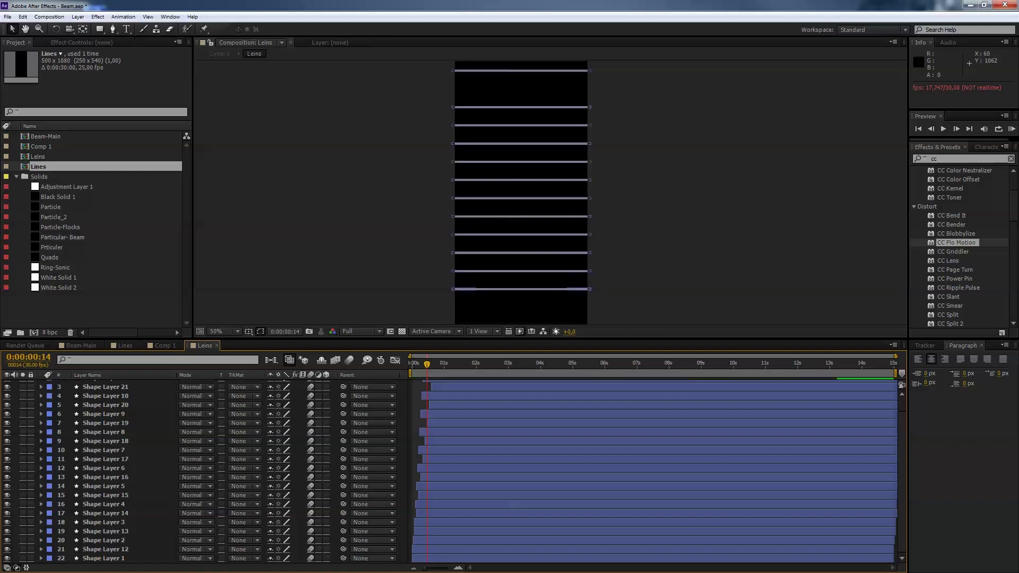
{"action": "left_click", "coordinate": [349, 361]}
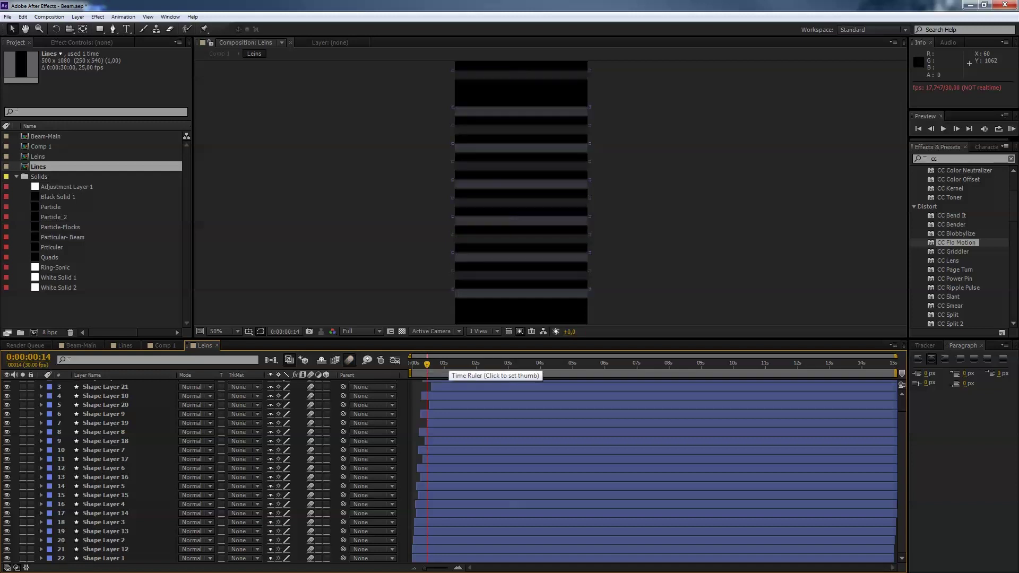
- Preview the motion-blurred lines from 0:00:00:00
{"action": "left_click_drag", "start_coordinate": [427, 364], "coordinate": [425, 364]}
{"action": "key", "text": "Home"}
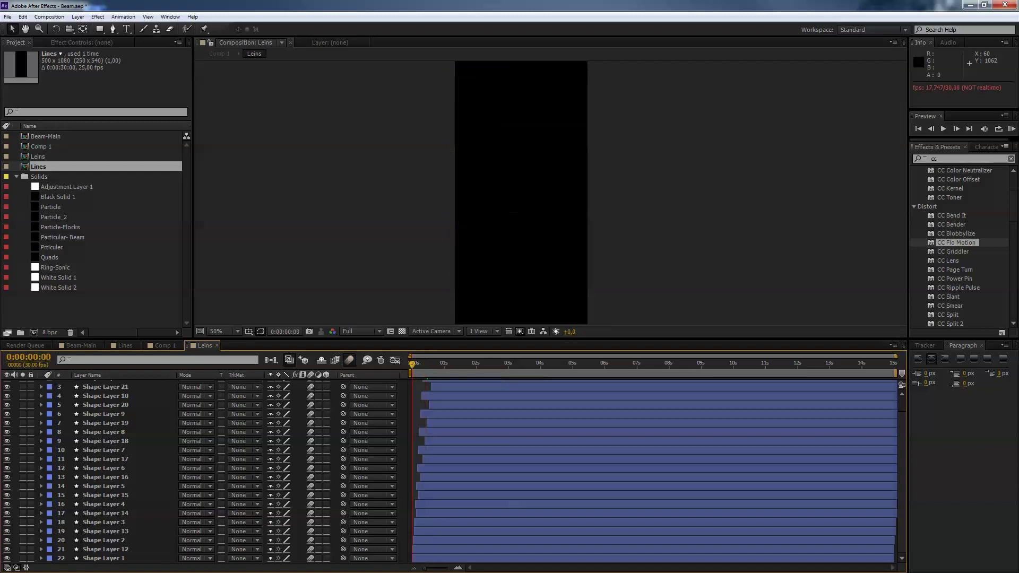
{"action": "key", "text": "space"}
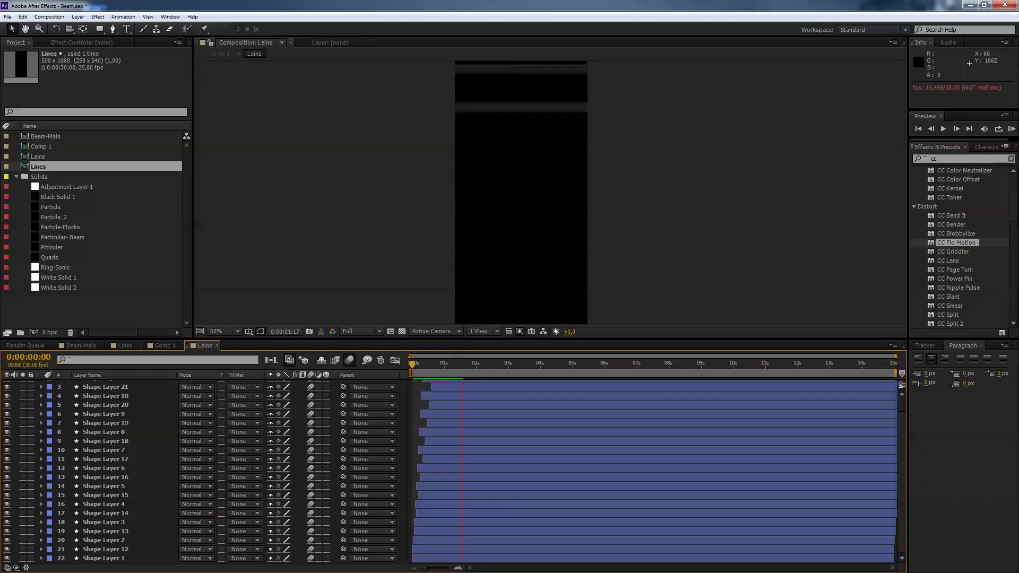
{"action": "key", "text": "space"}
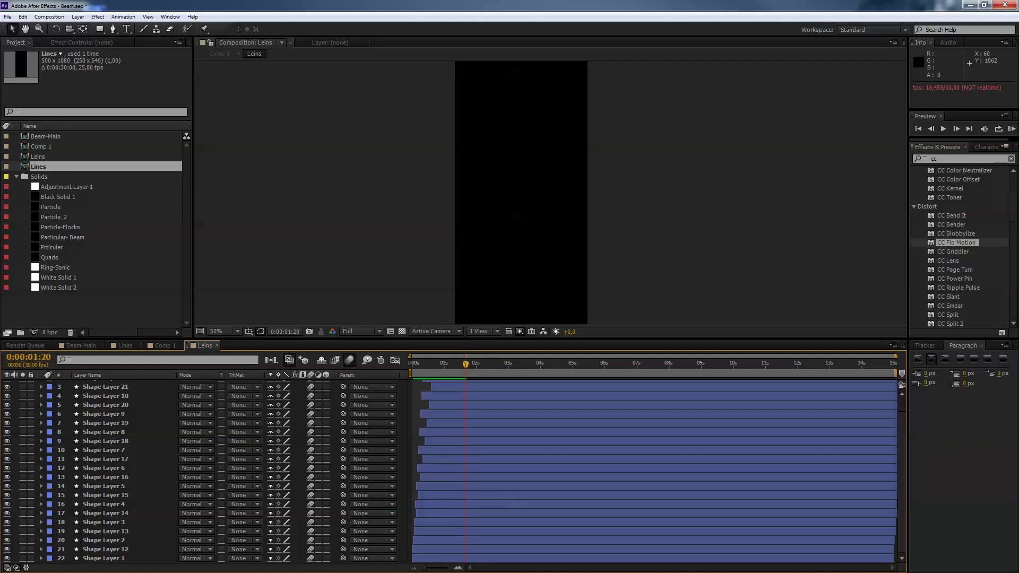
- Return to Comp 1 and shift the Leins layer in time to start at 0:00:02:00
{"action": "key", "text": "shift+Escape"}
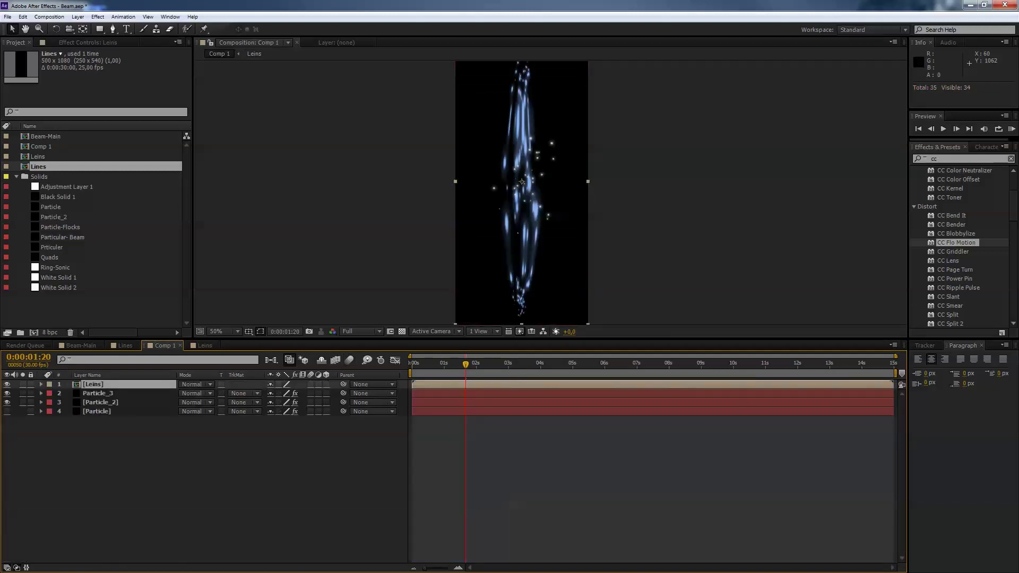
{"action": "left_click_drag", "start_coordinate": [465, 364], "coordinate": [422, 364]}
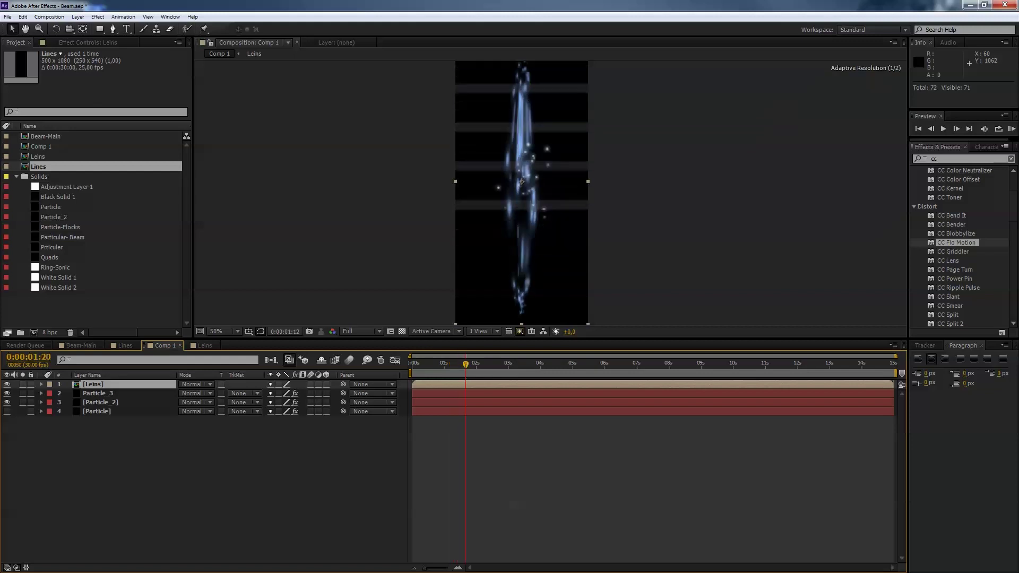
{"action": "left_click_drag", "start_coordinate": [472, 364], "coordinate": [477, 364]}
{"action": "left_click_drag", "start_coordinate": [423, 384], "coordinate": [487, 384]}
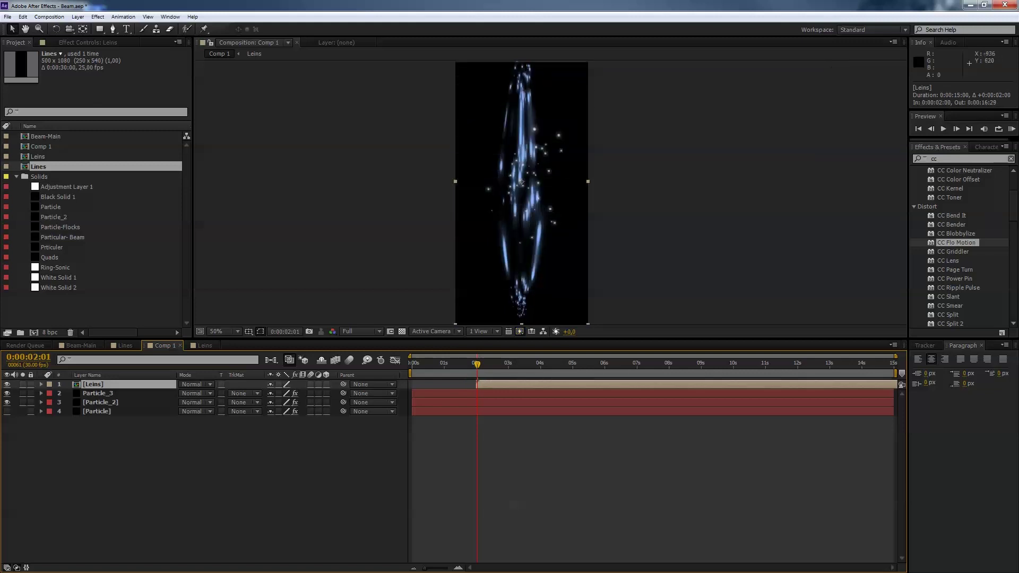
- Add a full-size elliptical mask to the Leins layer and play the masked lines
{"action": "left_click", "coordinate": [100, 29]}
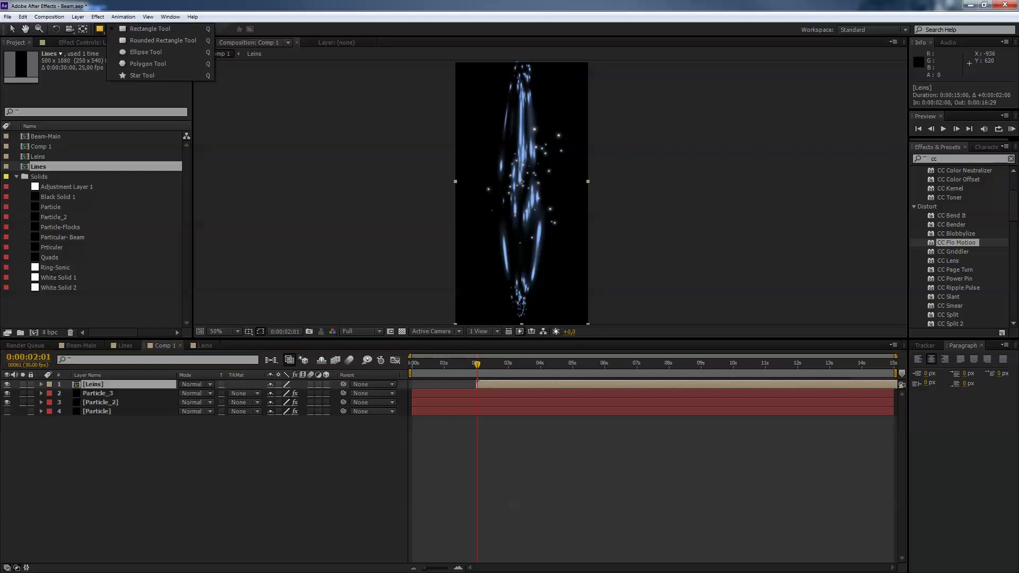
{"action": "left_click", "coordinate": [145, 52]}
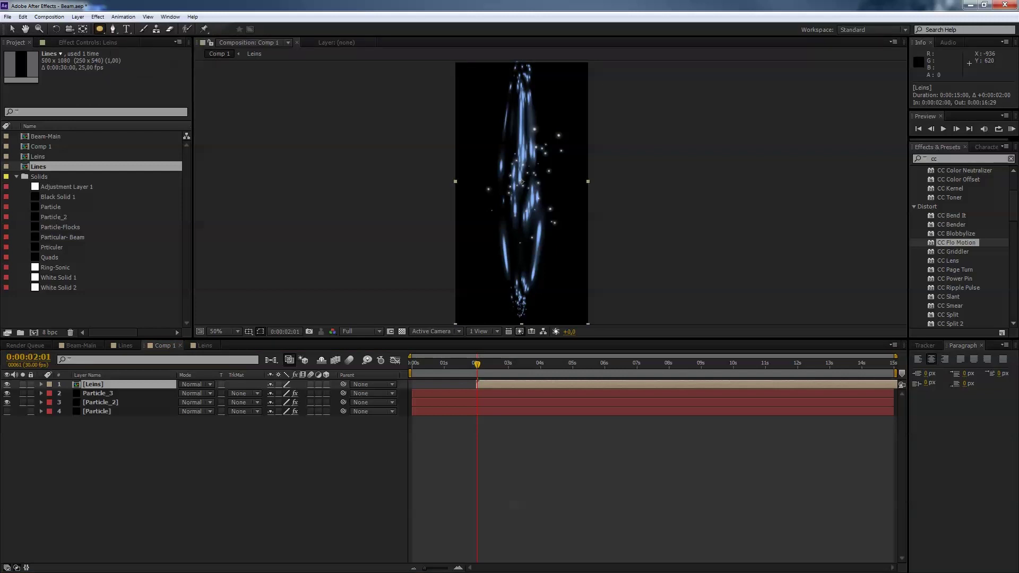
{"action": "double_click", "coordinate": [99, 29]}
{"action": "key", "text": "v"}
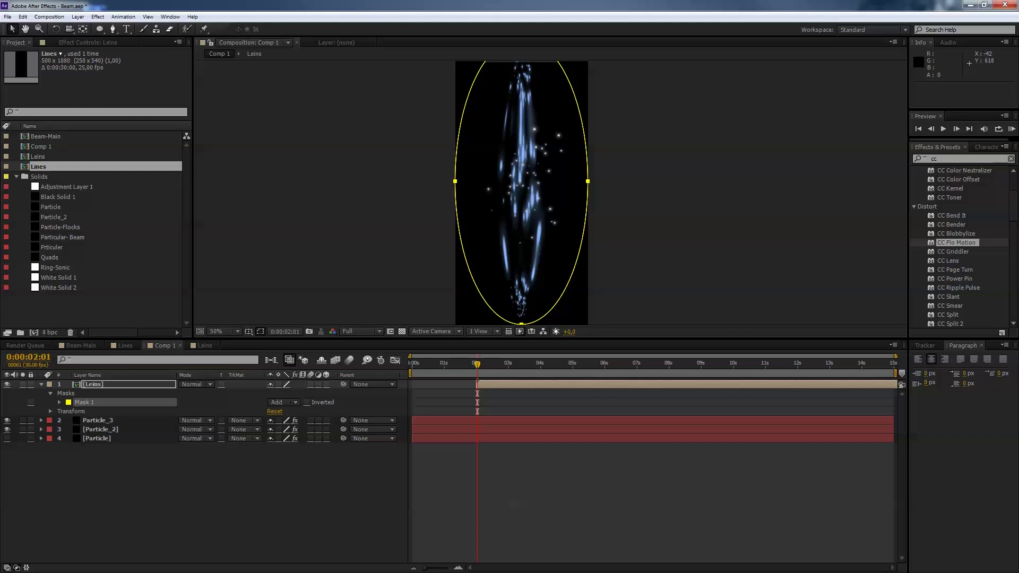
{"action": "key", "text": "space"}
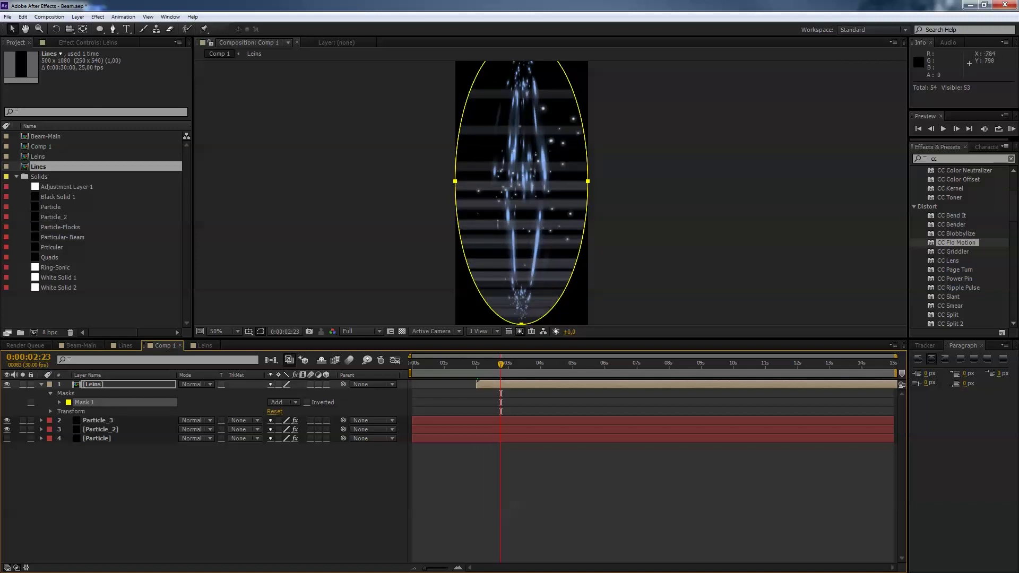
- Set the Leins layer's mask feather to 110 pixels and its mask expansion to -54 pixels
{"action": "left_click", "coordinate": [93, 383]}
{"action": "key", "text": "m"}
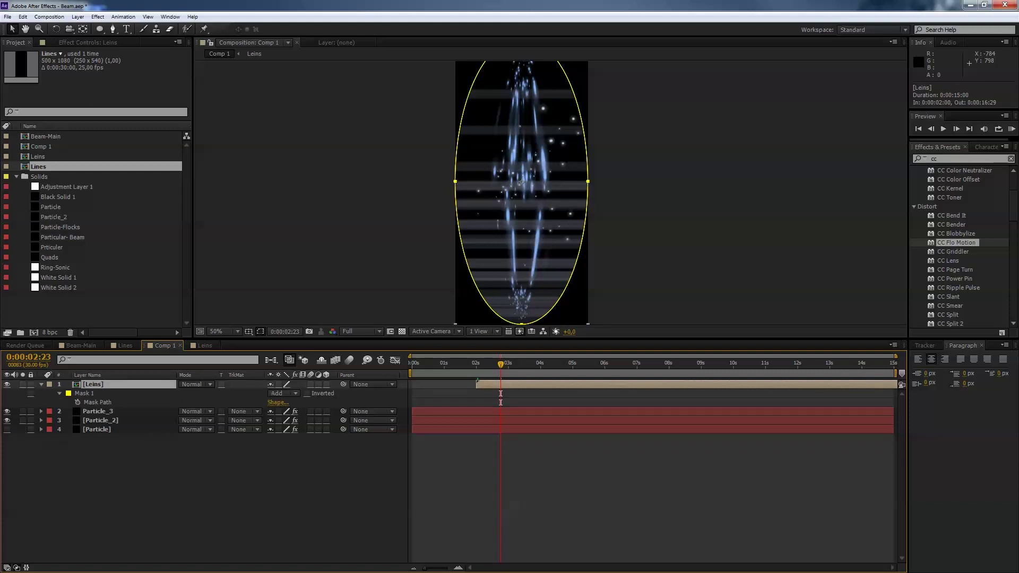
{"action": "key", "text": "m"}
{"action": "key", "text": "m"}
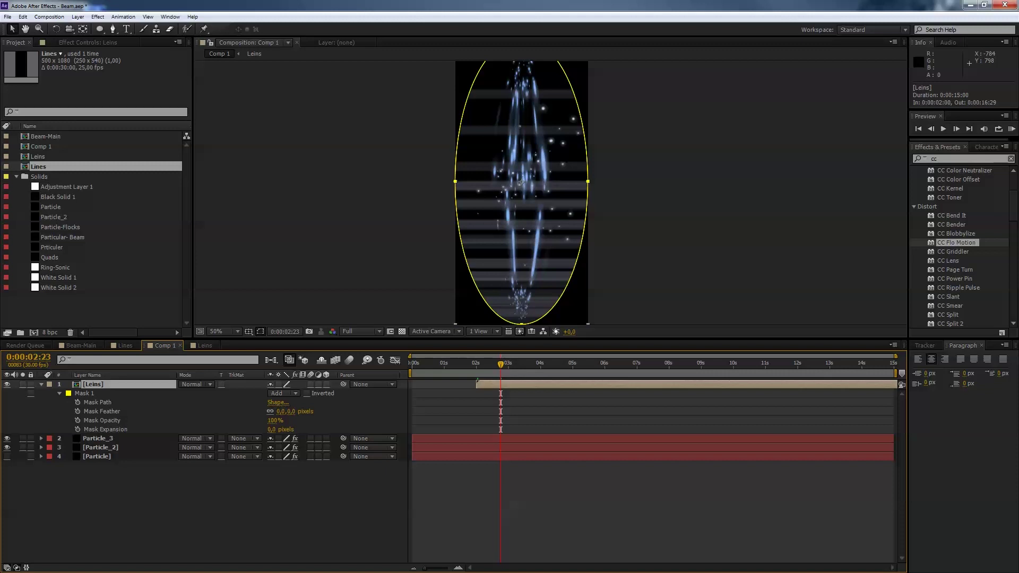
{"action": "left_click", "coordinate": [102, 411]}
{"action": "left_click_drag", "start_coordinate": [282, 411], "coordinate": [346, 411]}
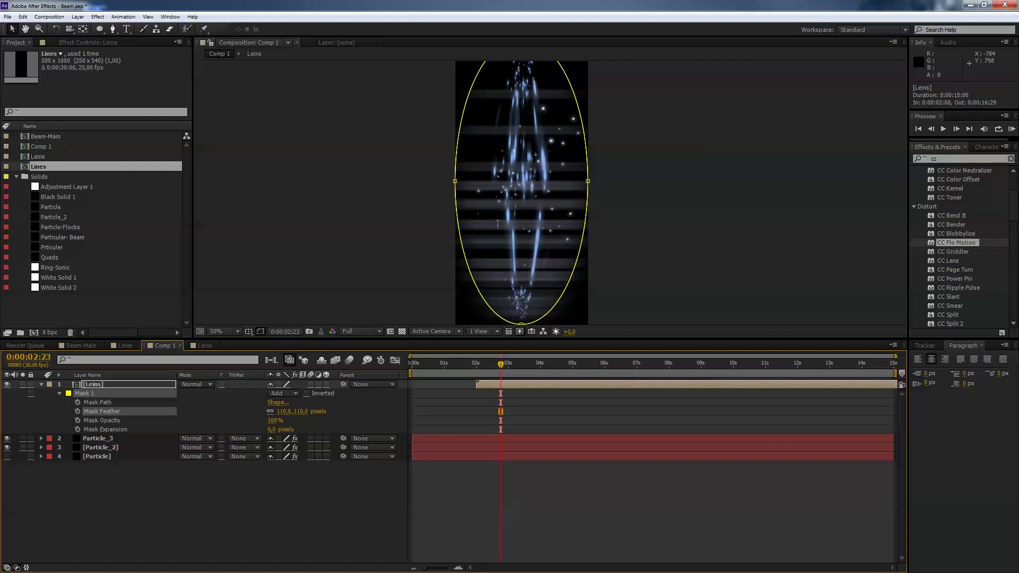
{"action": "left_click_drag", "start_coordinate": [272, 430], "coordinate": [249, 430]}
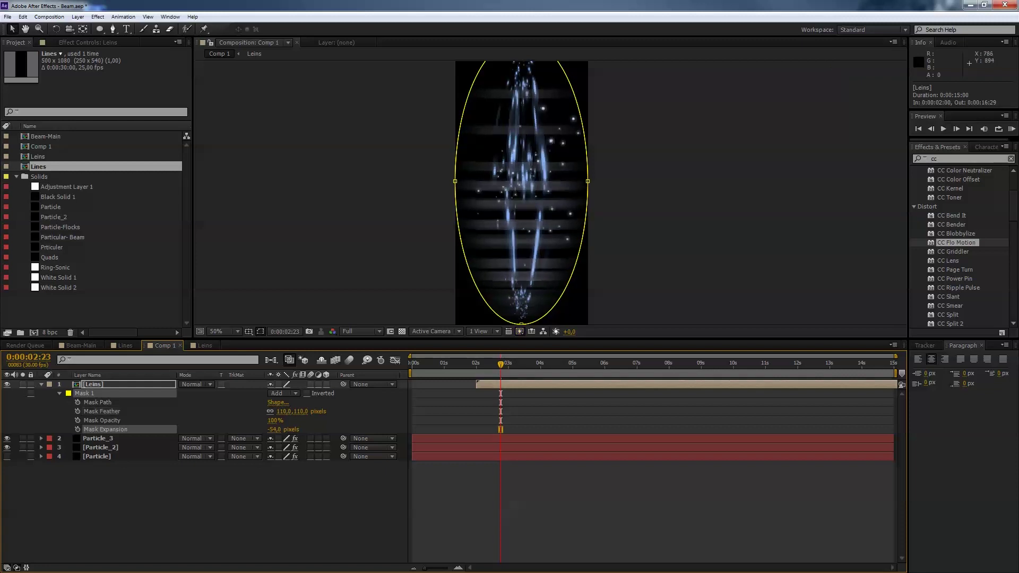
- Enlarge the composition viewer and preview the feathered lines without the mask outline
{"action": "left_click_drag", "start_coordinate": [522, 339], "coordinate": [522, 401]}
{"action": "left_click", "coordinate": [639, 355]}
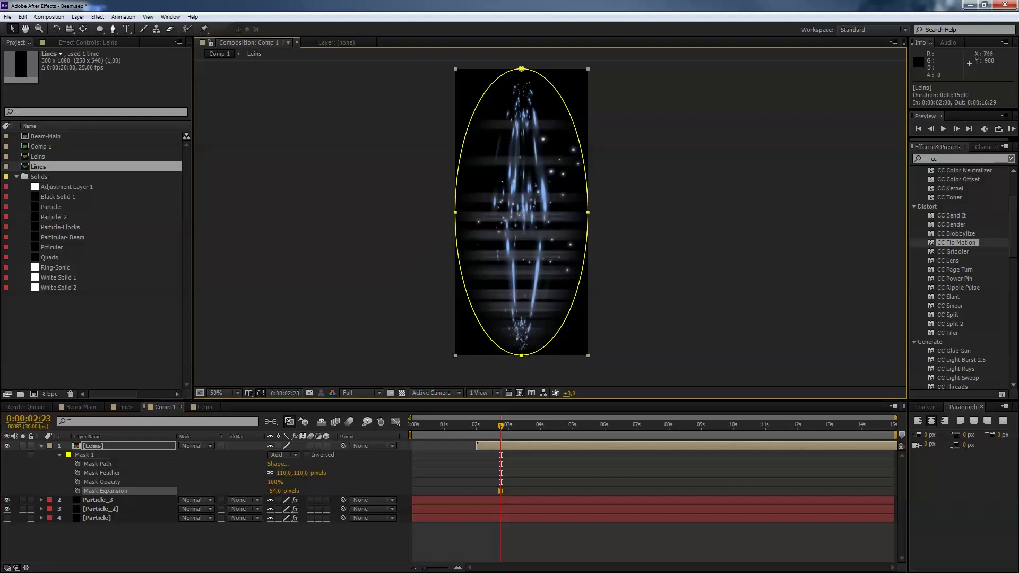
{"action": "left_click", "coordinate": [398, 288]}
{"action": "key", "text": "space"}
{"action": "key", "text": "space"}
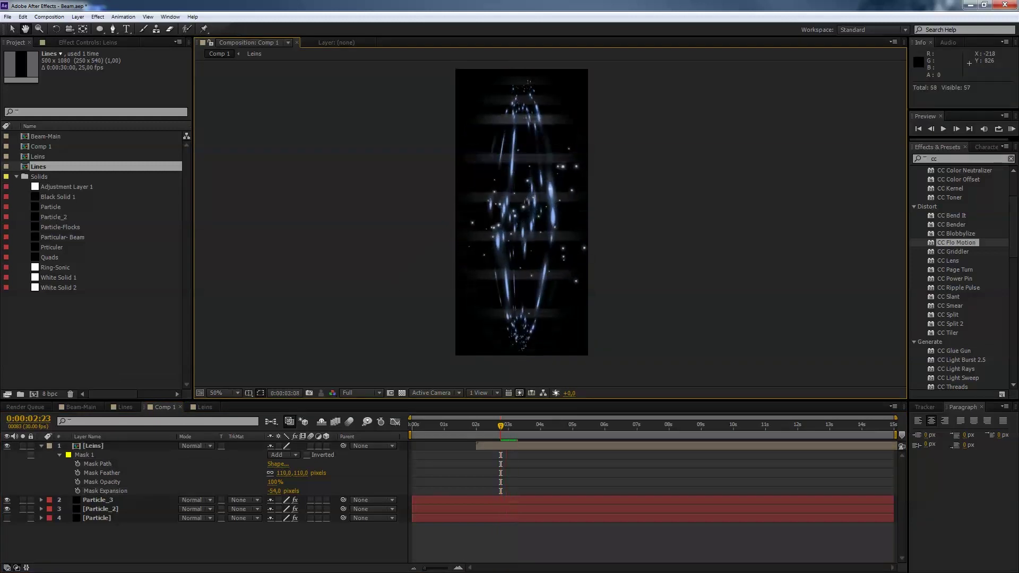
- Set the Leins layer's mask feather to 234 pixels and preview the softened lines
{"action": "left_click_drag", "start_coordinate": [282, 473], "coordinate": [355, 473]}
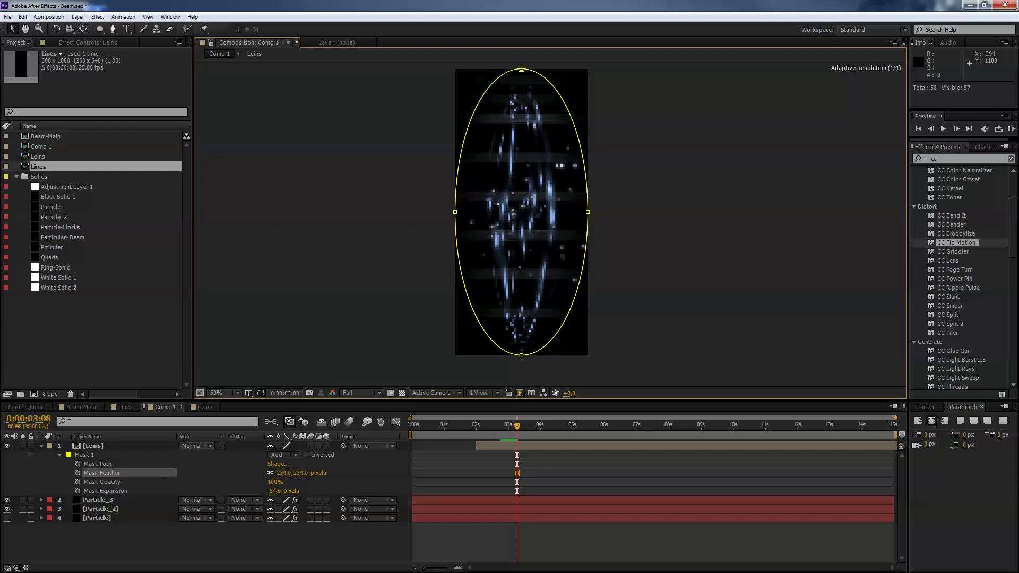
{"action": "key", "text": "space"}
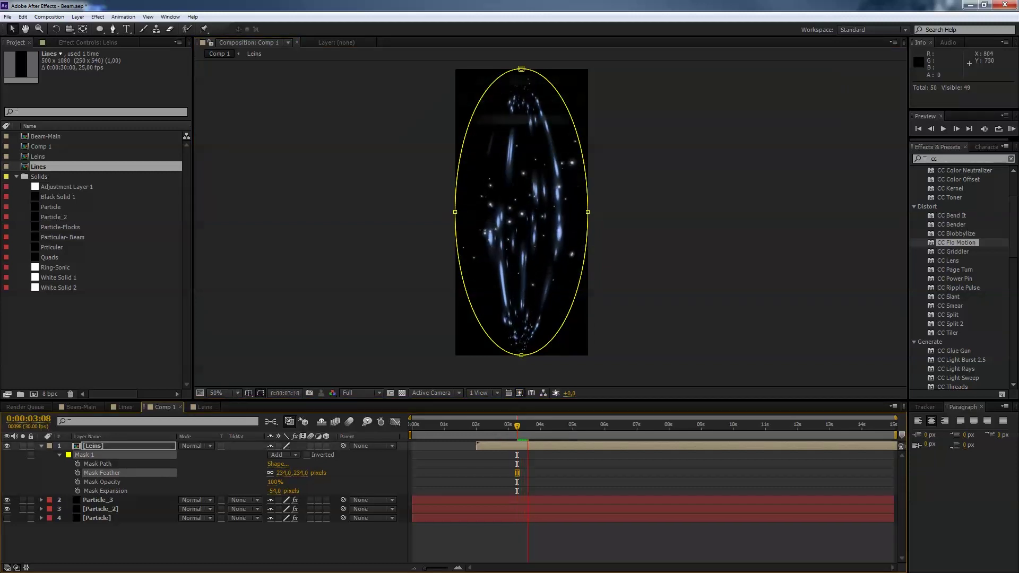
{"action": "key", "text": "space"}
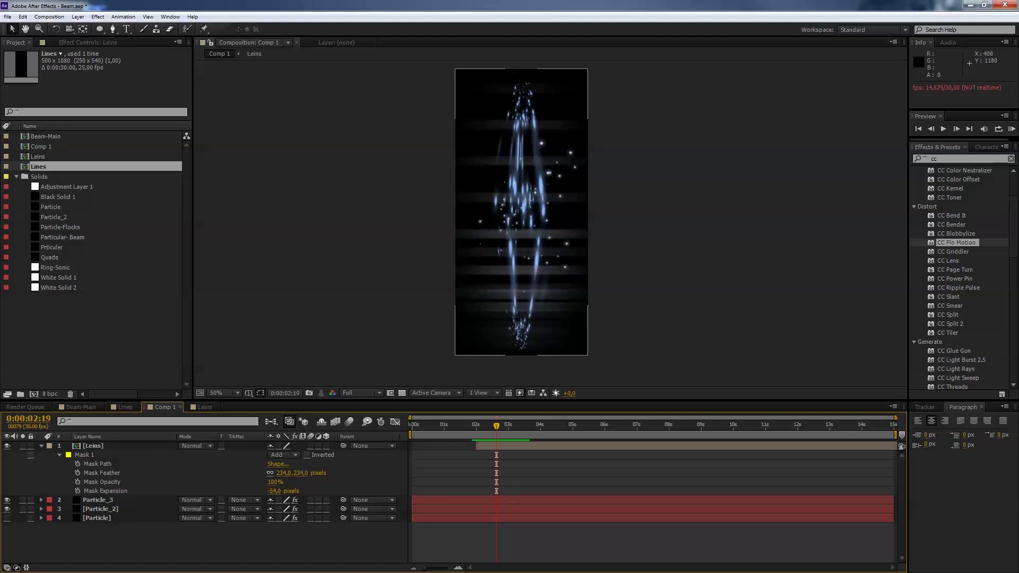
- Set the Leins layer's mask expansion to -117 pixels and preview the beam
{"action": "left_click_drag", "start_coordinate": [274, 491], "coordinate": [270, 491]}
{"action": "left_click", "coordinate": [689, 321]}
{"action": "key", "text": "space"}
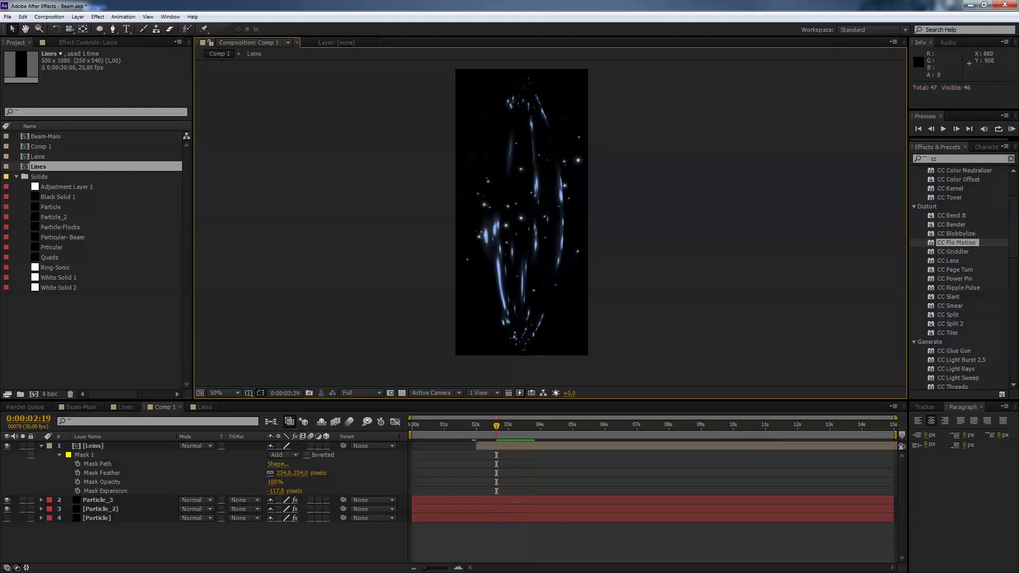
{"action": "key", "text": "space"}
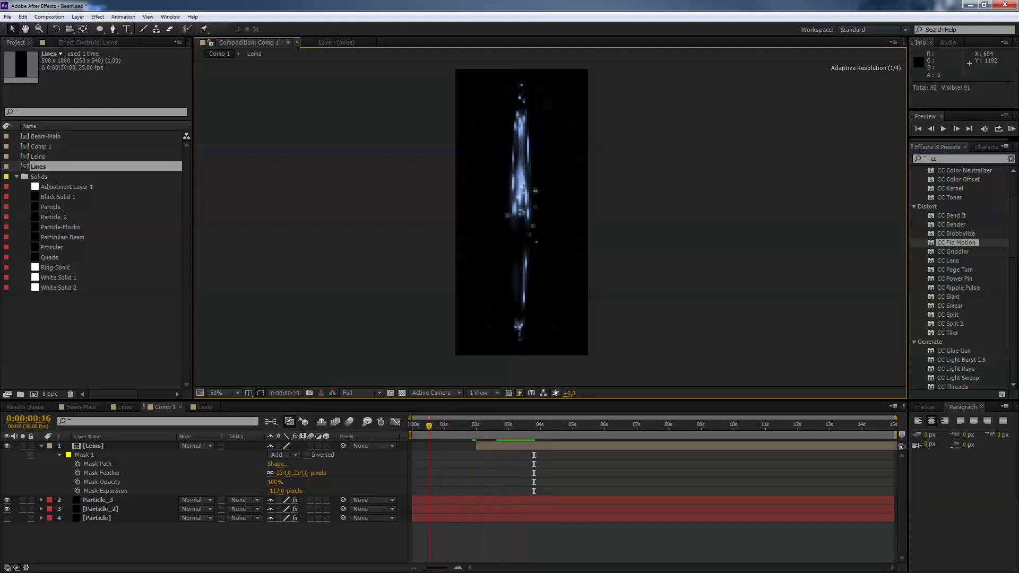
- Set the Leins layer's blending mode to Add and preview the lines over the particle beam
{"action": "left_click_drag", "start_coordinate": [428, 426], "coordinate": [489, 426]}
{"action": "left_click", "coordinate": [488, 446]}
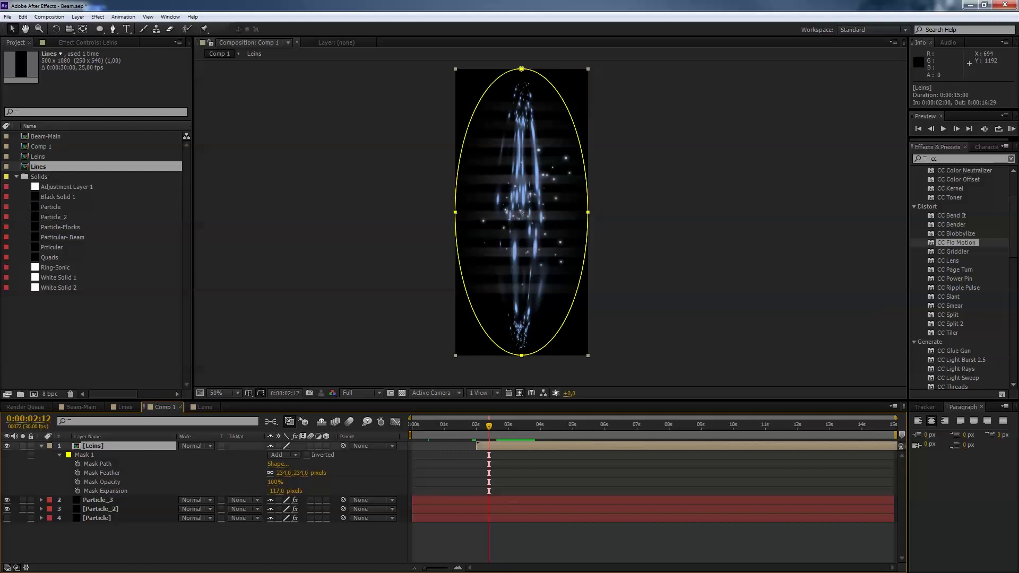
{"action": "left_click", "coordinate": [196, 446]}
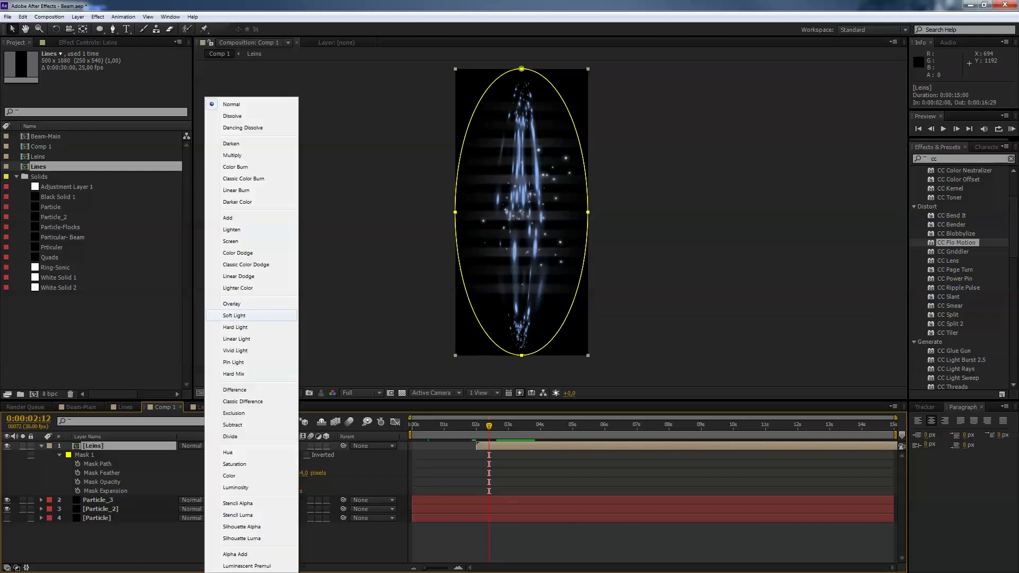
{"action": "left_click", "coordinate": [228, 218]}
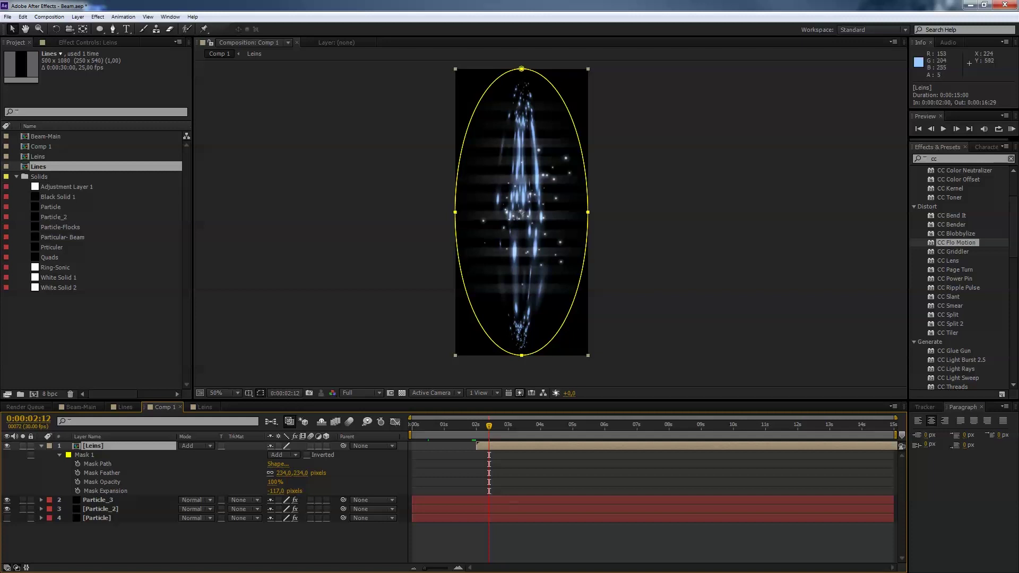
{"action": "key", "text": "space"}
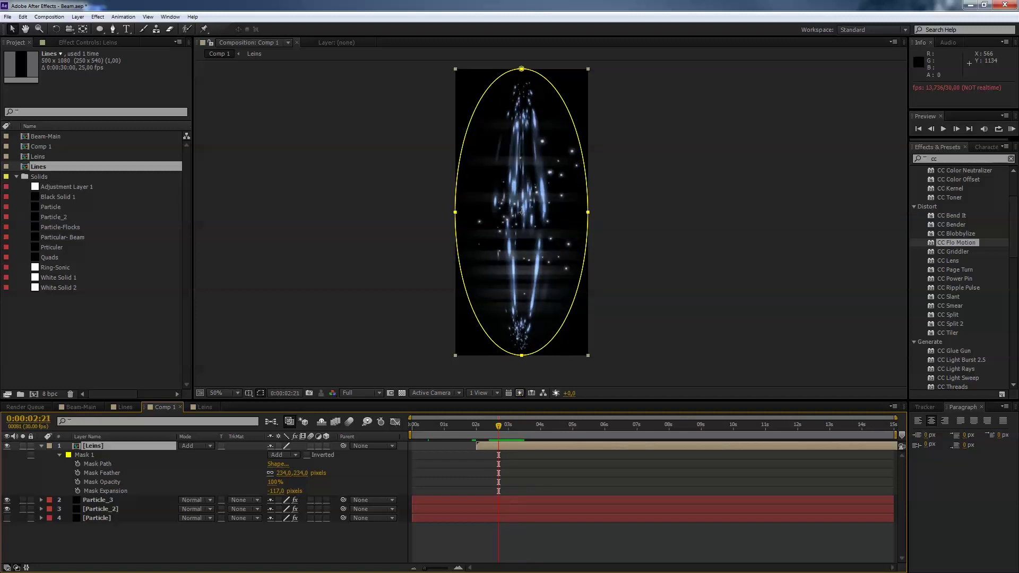
- Set the Leins composition's motion blur shutter angle to 360 degrees
{"action": "double_click", "coordinate": [93, 445]}
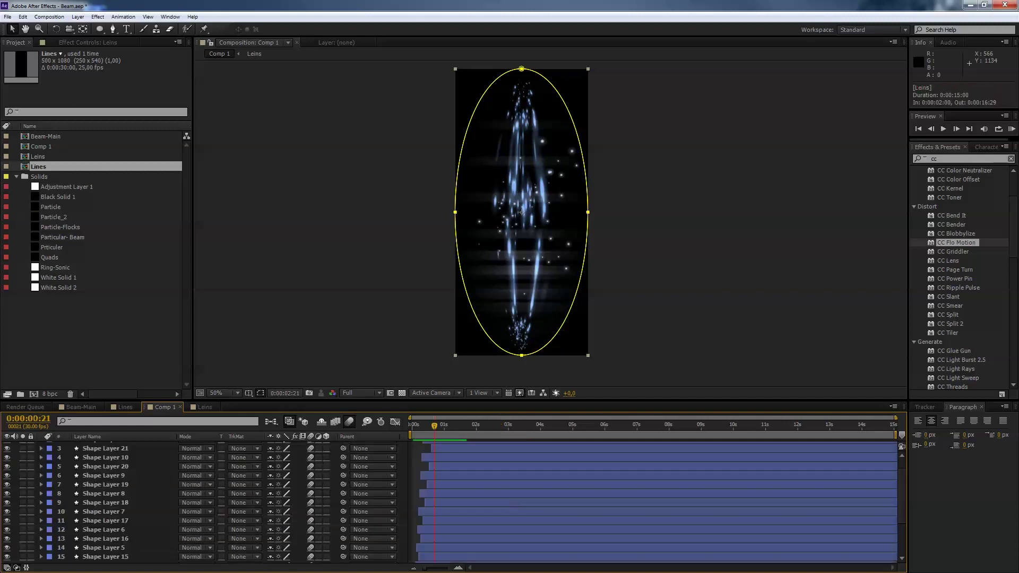
{"action": "mouse_move", "coordinate": [434, 425]}
{"action": "left_mouse_down"}
{"action": "mouse_move", "coordinate": [464, 425]}
{"action": "mouse_move", "coordinate": [441, 425]}
{"action": "left_mouse_up"}
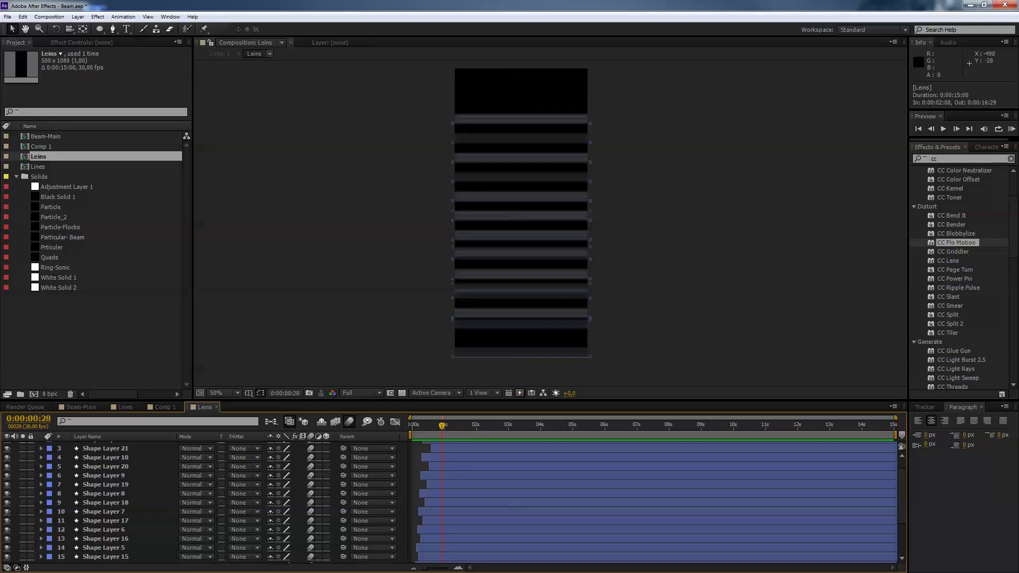
{"action": "left_click", "coordinate": [48, 16]}
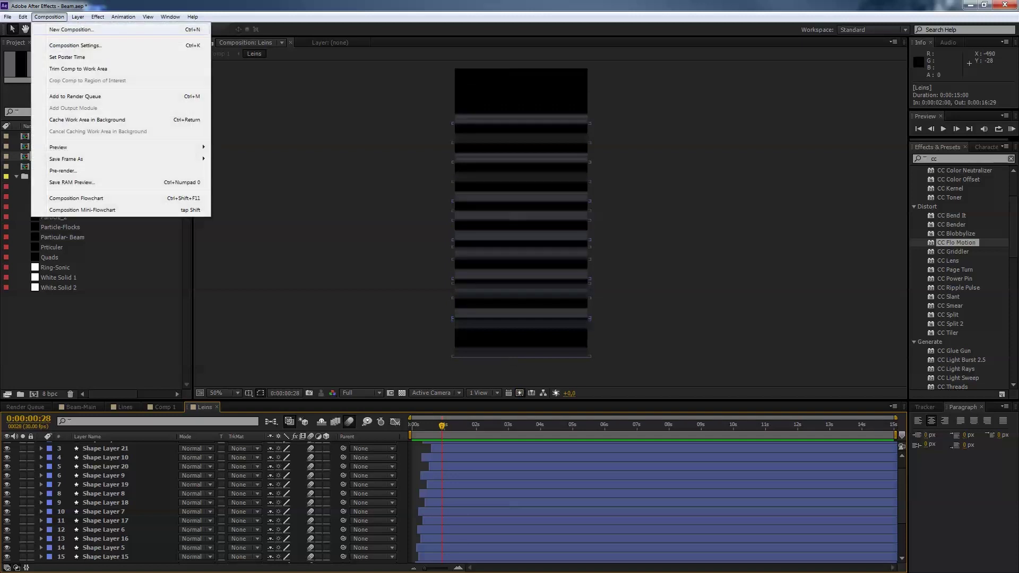
{"action": "left_click", "coordinate": [75, 44]}
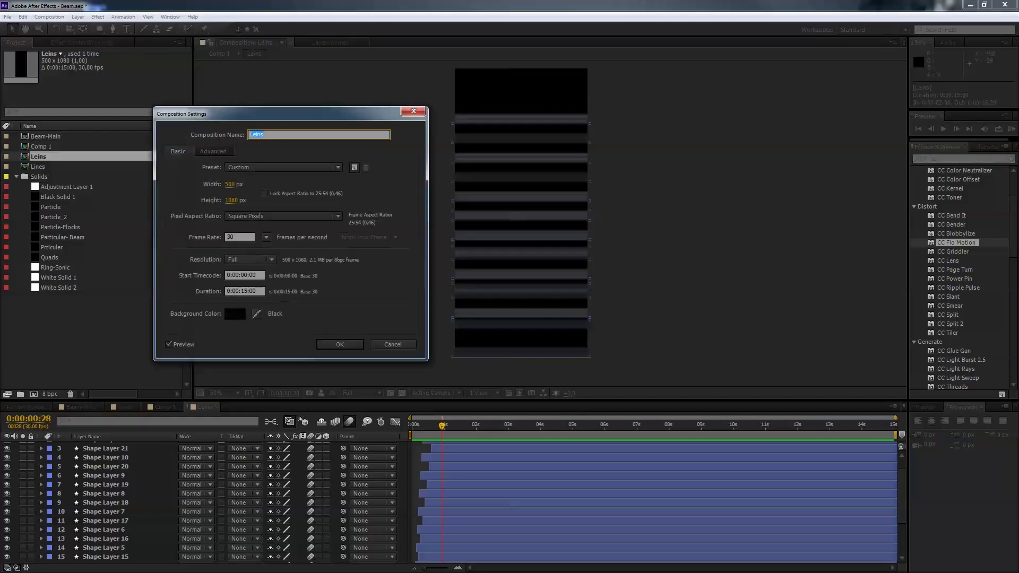
{"action": "left_click", "coordinate": [213, 151]}
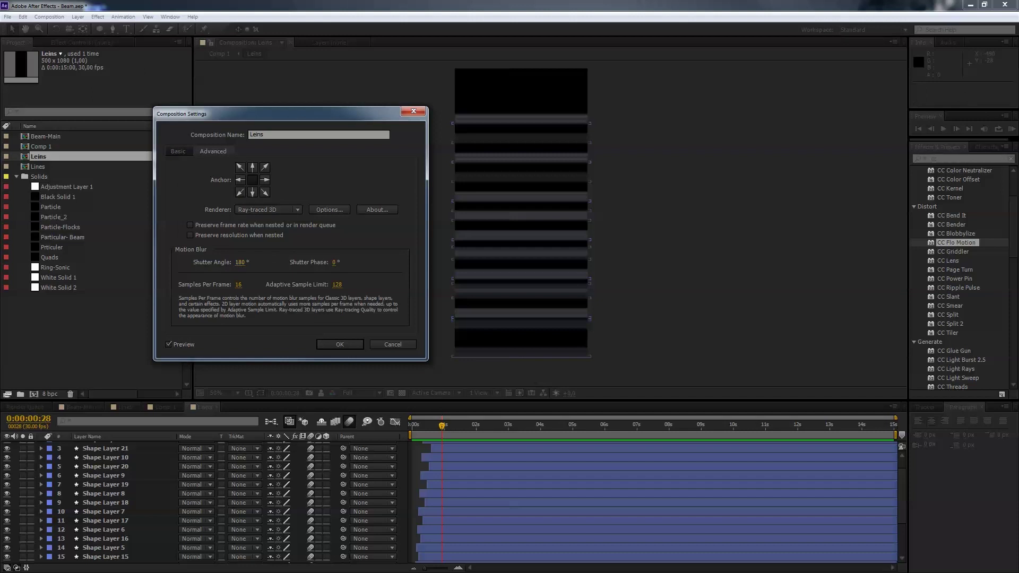
{"action": "left_click", "coordinate": [240, 262]}
{"action": "type", "text": "360"}
{"action": "key", "text": "Tab"}
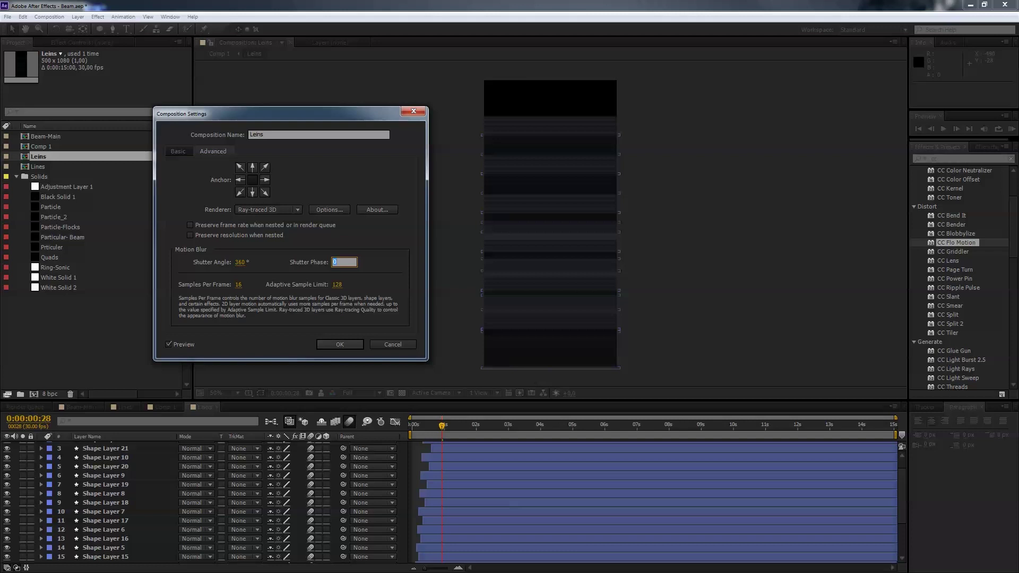
{"action": "key", "text": "Return"}
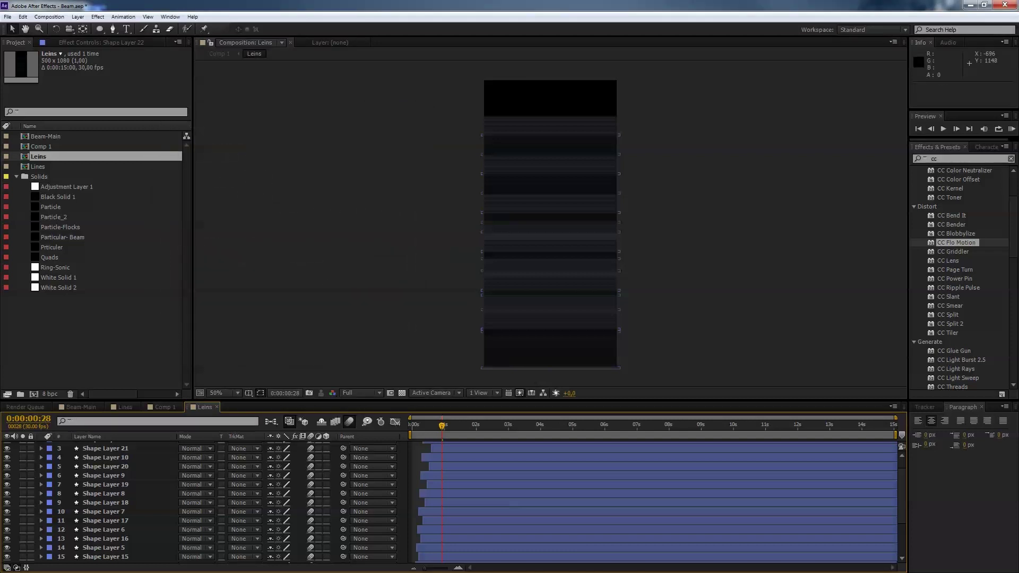
- Return to Comp 1 and preview the blurred lines over the particle beam from about two seconds, without the mask outline
{"action": "left_click", "coordinate": [165, 407]}
{"action": "left_click_drag", "start_coordinate": [507, 426], "coordinate": [498, 425]}
{"action": "left_click", "coordinate": [651, 323]}
{"action": "key", "text": "space"}
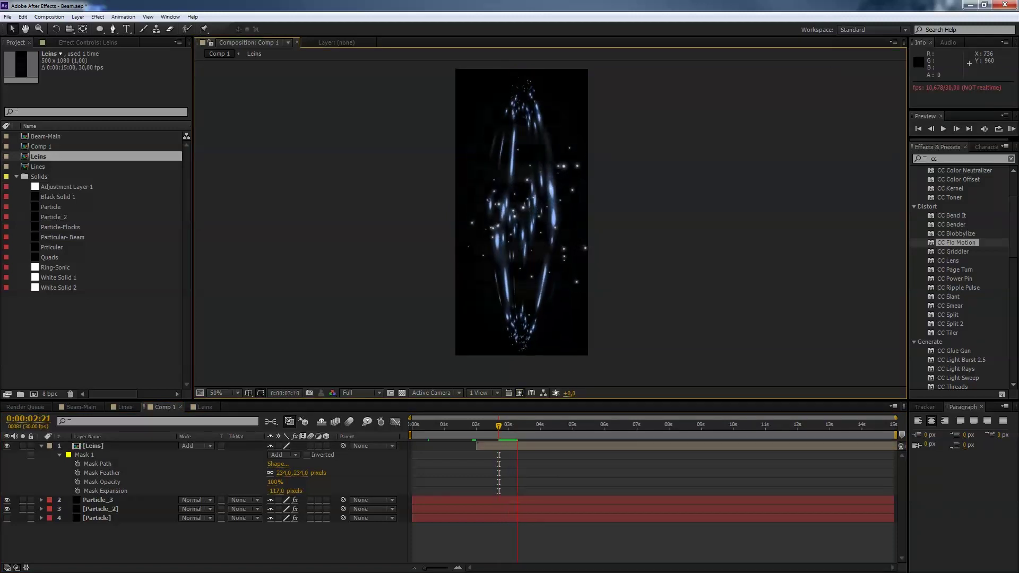
{"action": "key", "text": "space"}
{"action": "left_click_drag", "start_coordinate": [525, 426], "coordinate": [480, 425]}
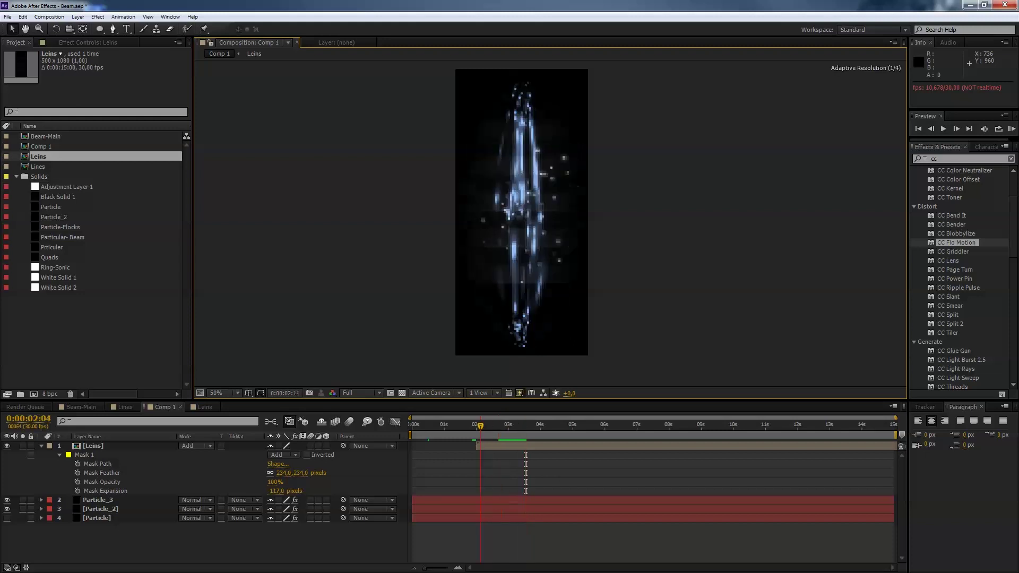
{"action": "key", "text": "space"}
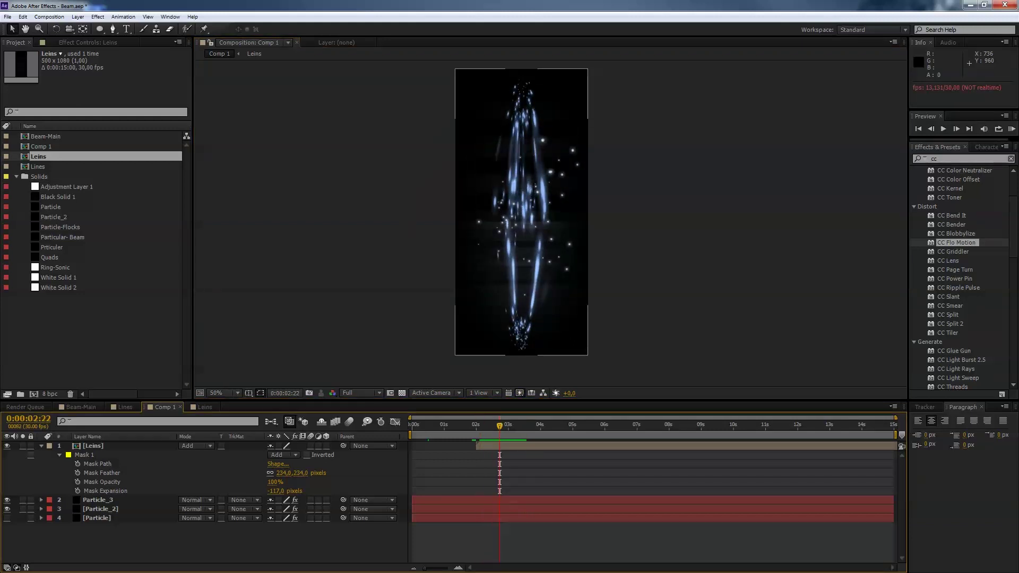
- Set the Leins layer's blending mode to Overlay and preview the beam without the mask outline
{"action": "left_click", "coordinate": [194, 446]}
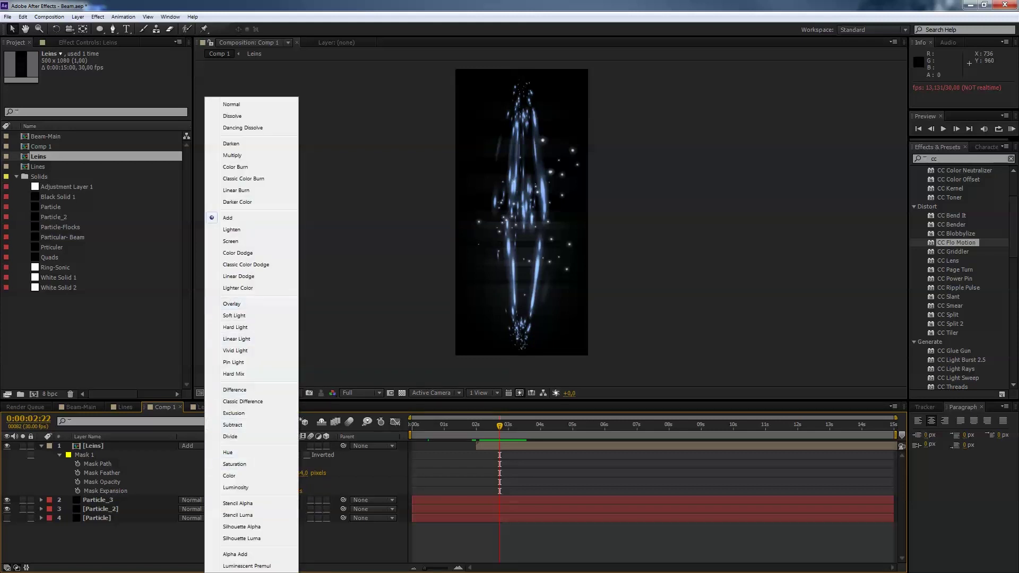
{"action": "left_click", "coordinate": [239, 304]}
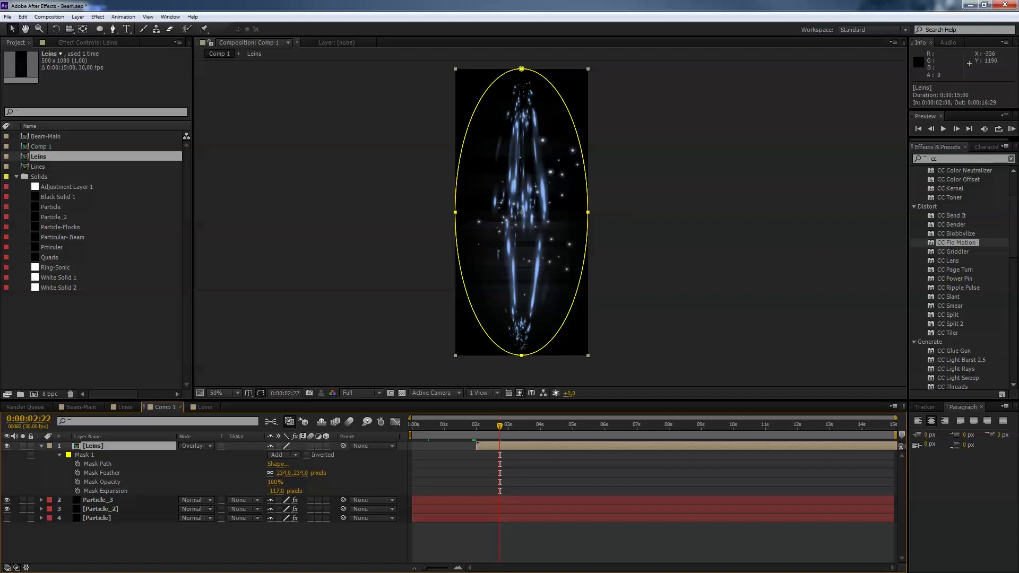
{"action": "key", "text": "space"}
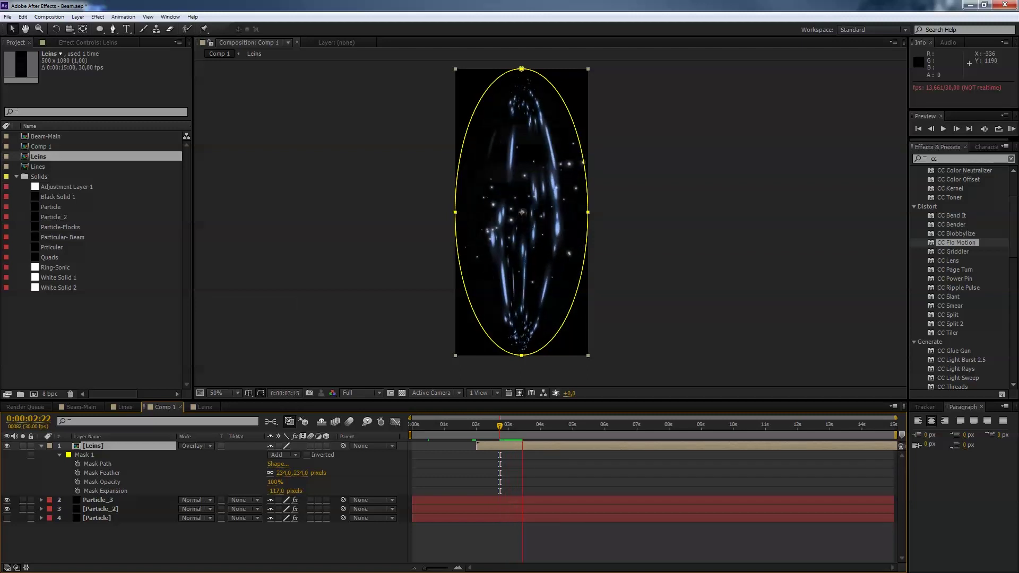
{"action": "key", "text": "space"}
{"action": "left_click_drag", "start_coordinate": [528, 425], "coordinate": [473, 425]}
{"action": "key", "text": "space"}
{"action": "left_click", "coordinate": [659, 360]}
{"action": "key", "text": "space"}
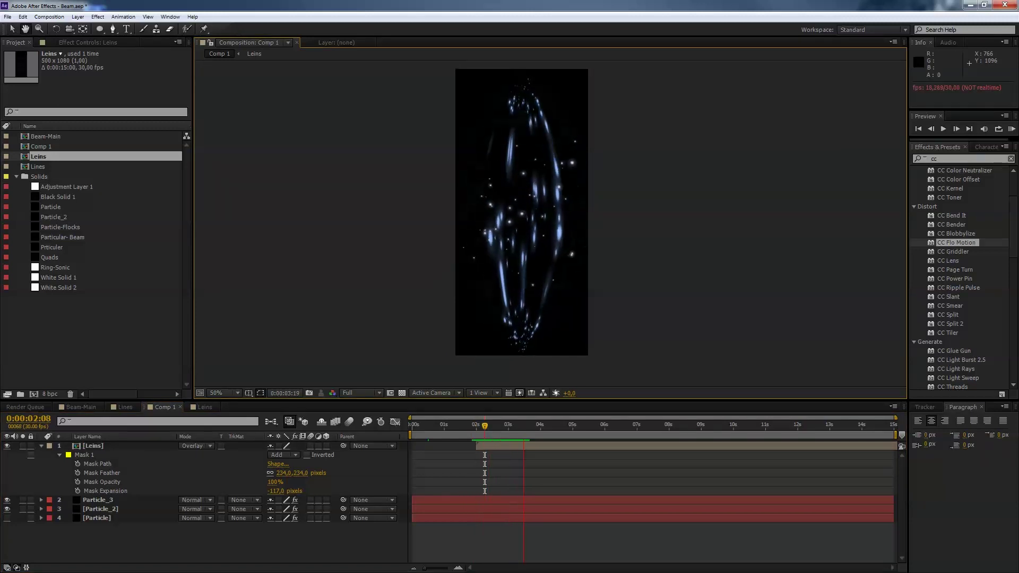
- Examine the staggered shape layers in the Leins composition around frames 4 to 12 and return to Comp 1
{"action": "left_click", "coordinate": [480, 424]}
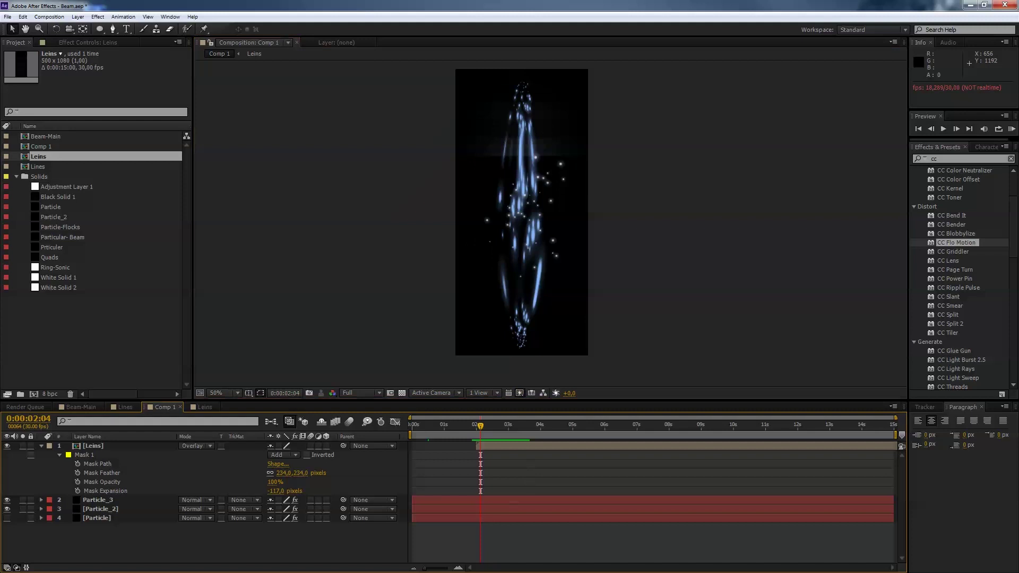
{"action": "left_click", "coordinate": [205, 407]}
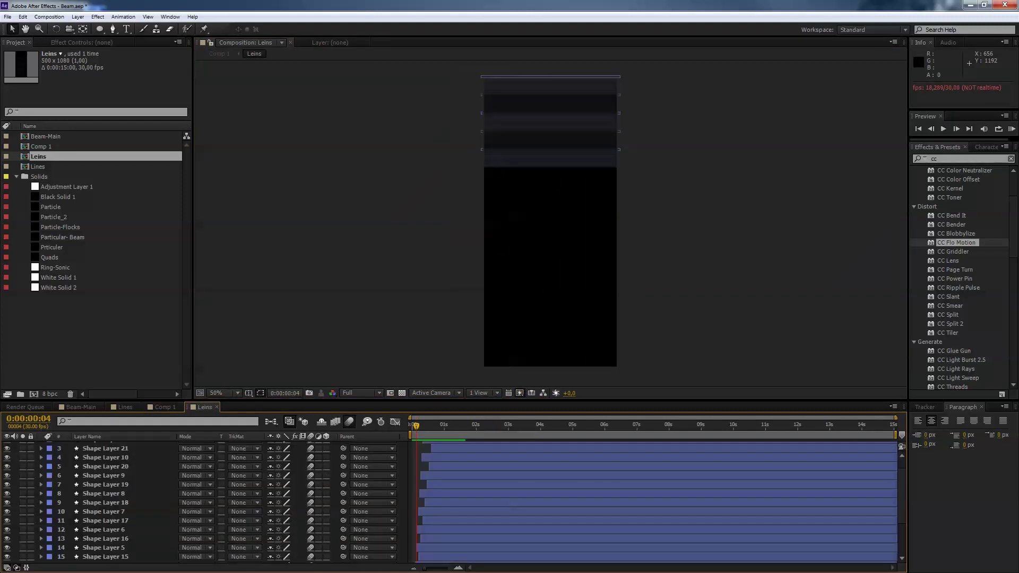
{"action": "left_click_drag", "start_coordinate": [416, 426], "coordinate": [425, 425]}
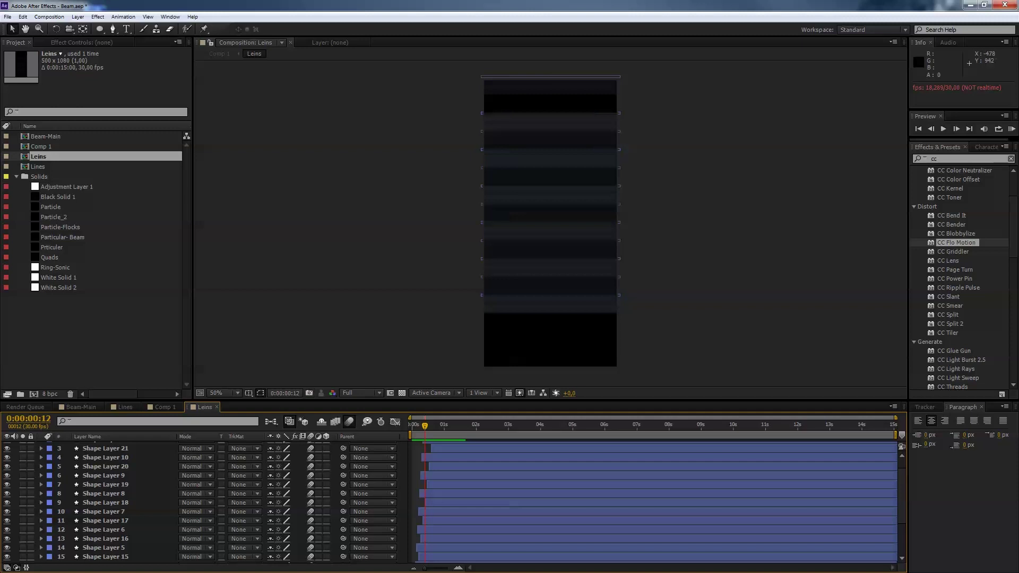
{"action": "left_click", "coordinate": [105, 502]}
{"action": "scroll", "coordinate": [451, 501], "scroll_direction": "down", "scroll_amount": 2}
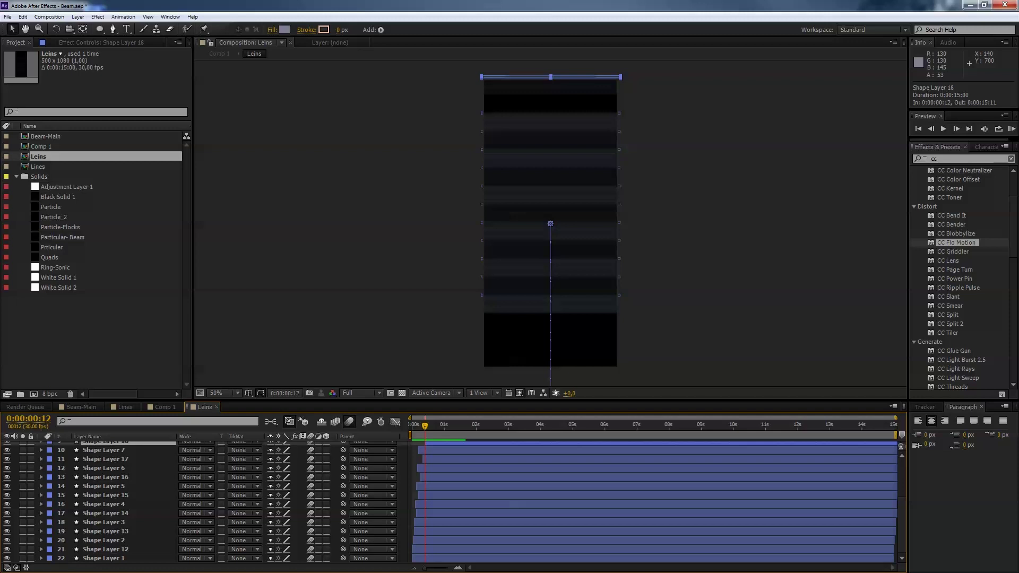
{"action": "left_click", "coordinate": [164, 406]}
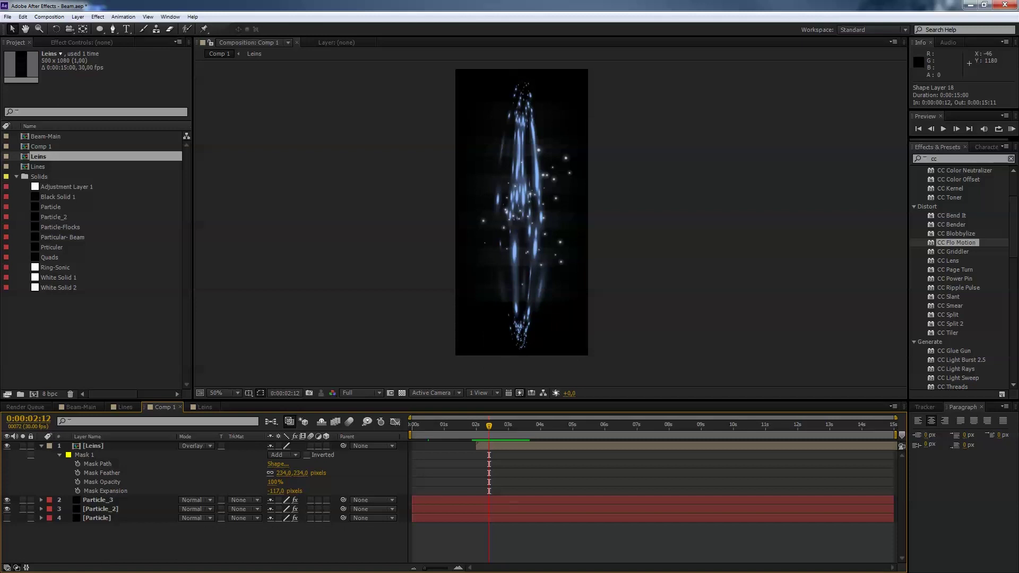
- Make the Particle layer visible and scrub Comp 1 from the start to 0:00:02:16 to check the combined beam
{"action": "left_click_drag", "start_coordinate": [447, 425], "coordinate": [431, 426]}
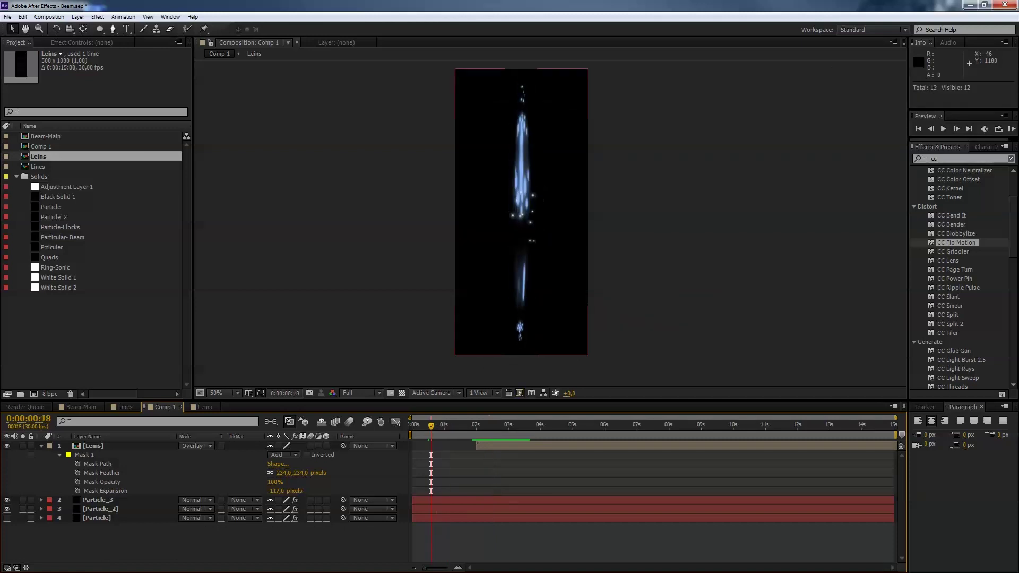
{"action": "left_click", "coordinate": [7, 518]}
{"action": "left_click_drag", "start_coordinate": [431, 425], "coordinate": [413, 425]}
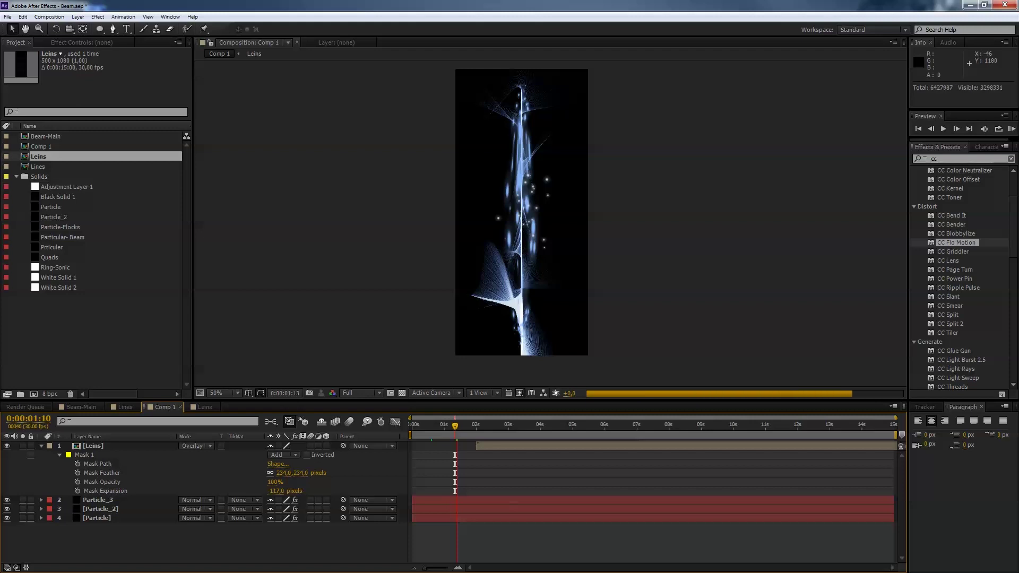
{"action": "left_click_drag", "start_coordinate": [455, 426], "coordinate": [493, 425]}
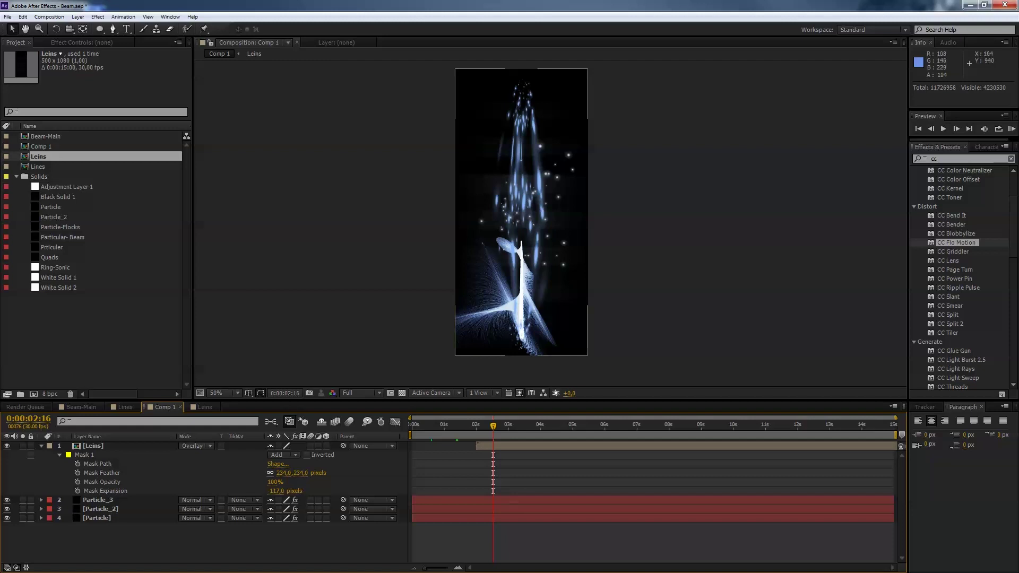
- Try adding an elliptical mask that fills the Particle layer
{"action": "left_click", "coordinate": [537, 518]}
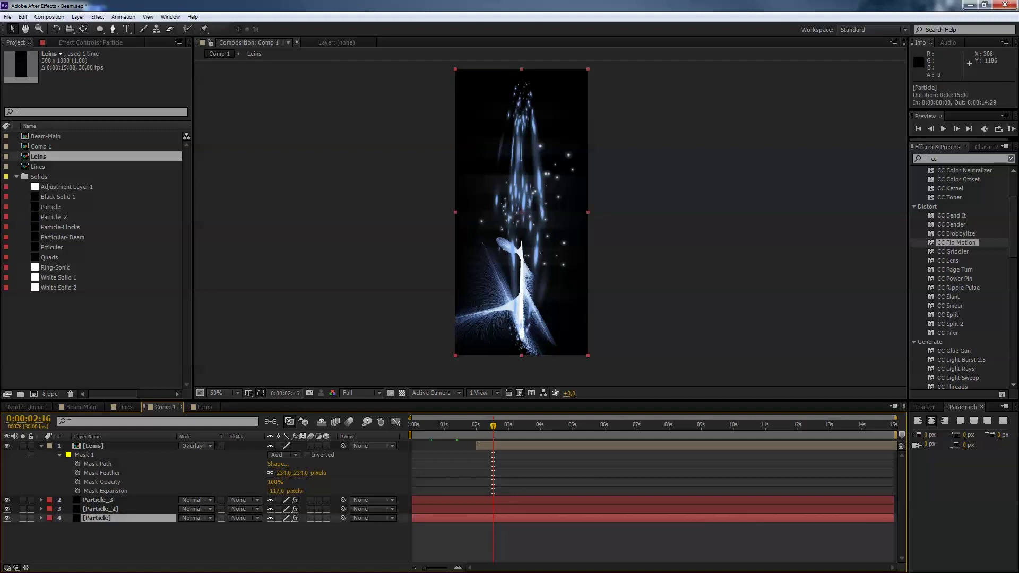
{"action": "key", "text": "q"}
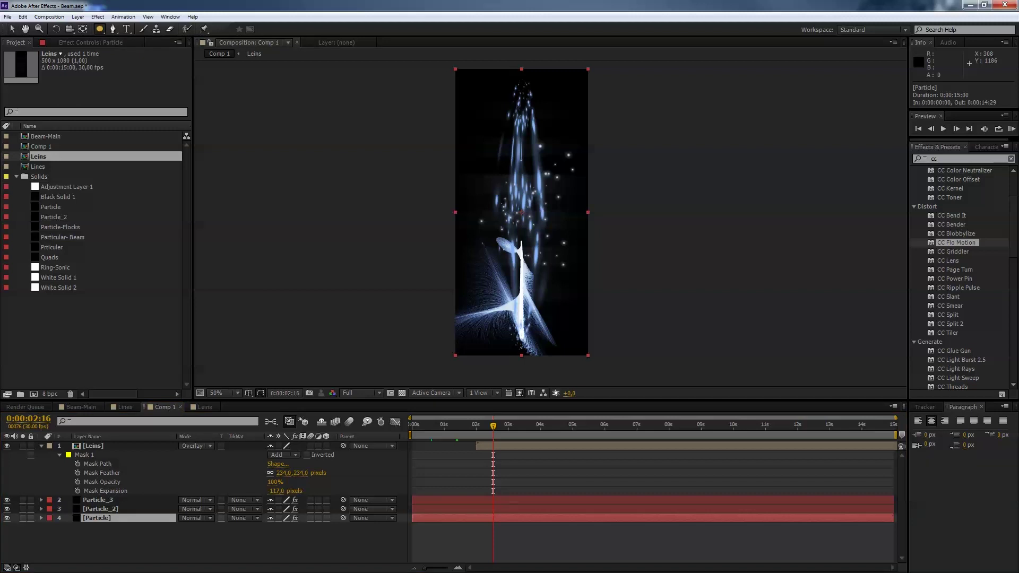
{"action": "double_click", "coordinate": [99, 29]}
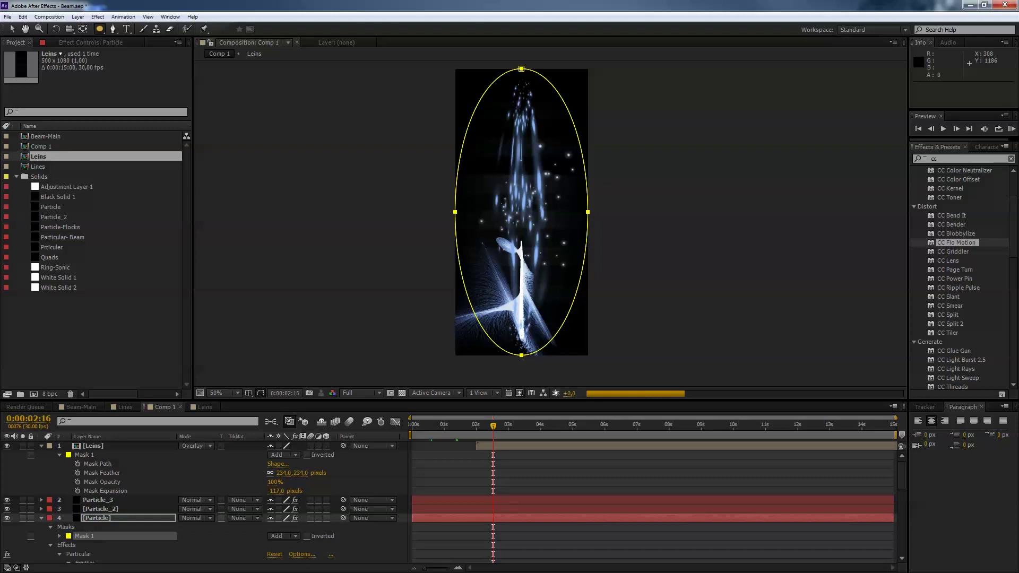
{"action": "scroll", "coordinate": [201, 505], "scroll_direction": "down", "scroll_amount": 10}
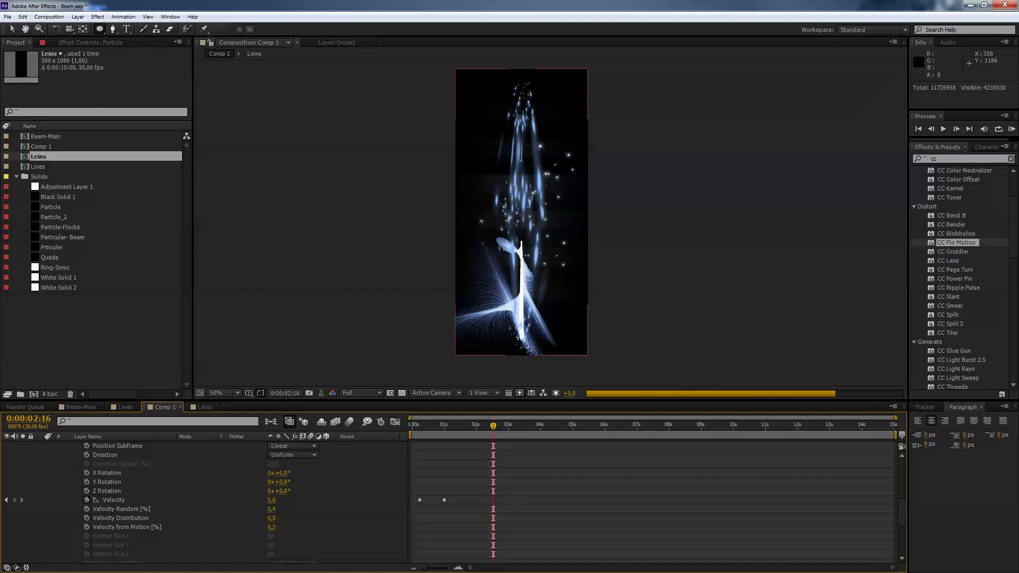
{"action": "scroll", "coordinate": [451, 503], "scroll_direction": "up", "scroll_amount": 6}
{"action": "key", "text": "v"}
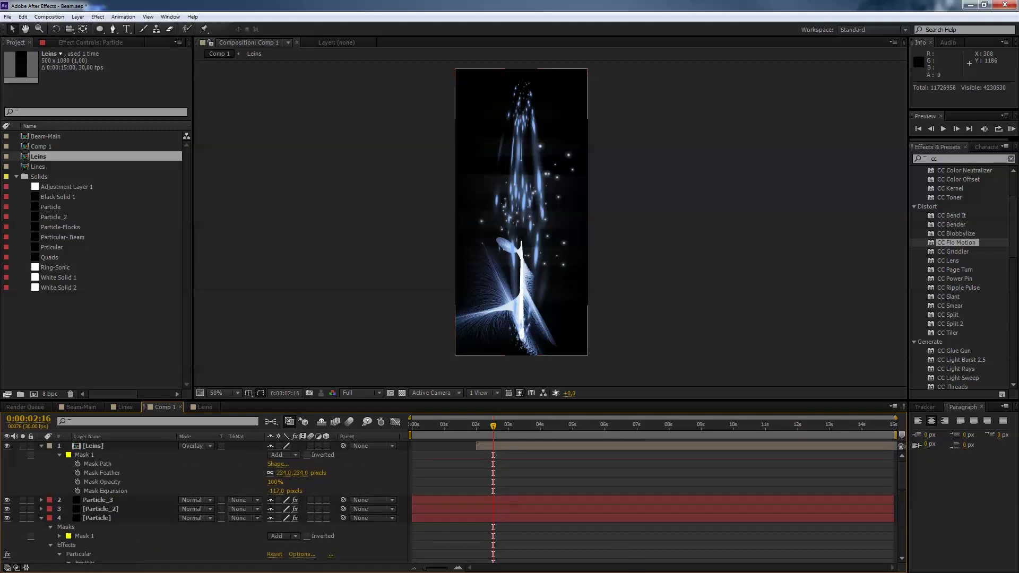
- Try a 99-pixel feather and -129-pixel expansion on the Particle layer's mask, and delete the mask
{"action": "left_click", "coordinate": [97, 518]}
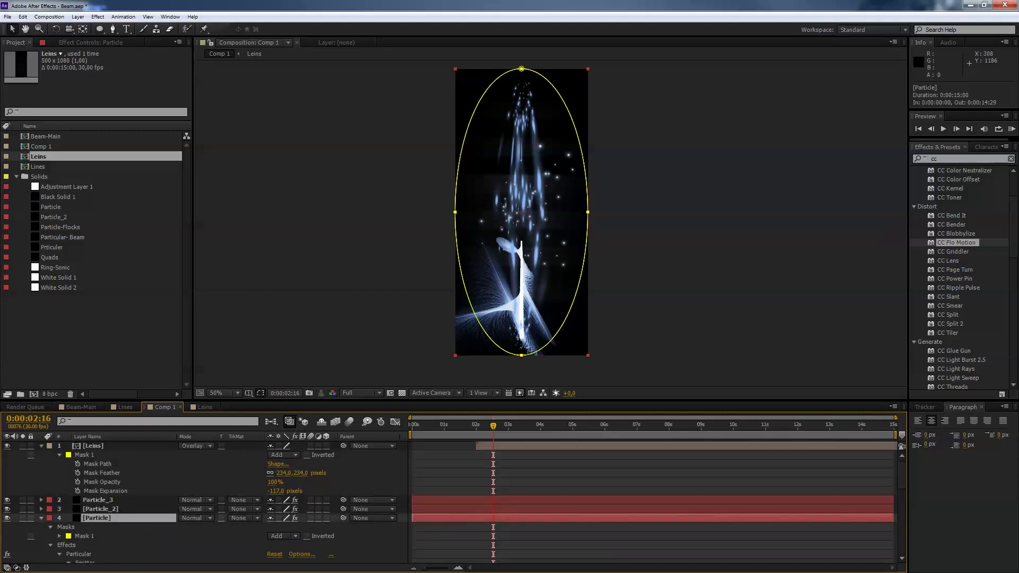
{"action": "key", "text": "m"}
{"action": "key", "text": "m"}
{"action": "key", "text": "m"}
{"action": "key", "text": "m"}
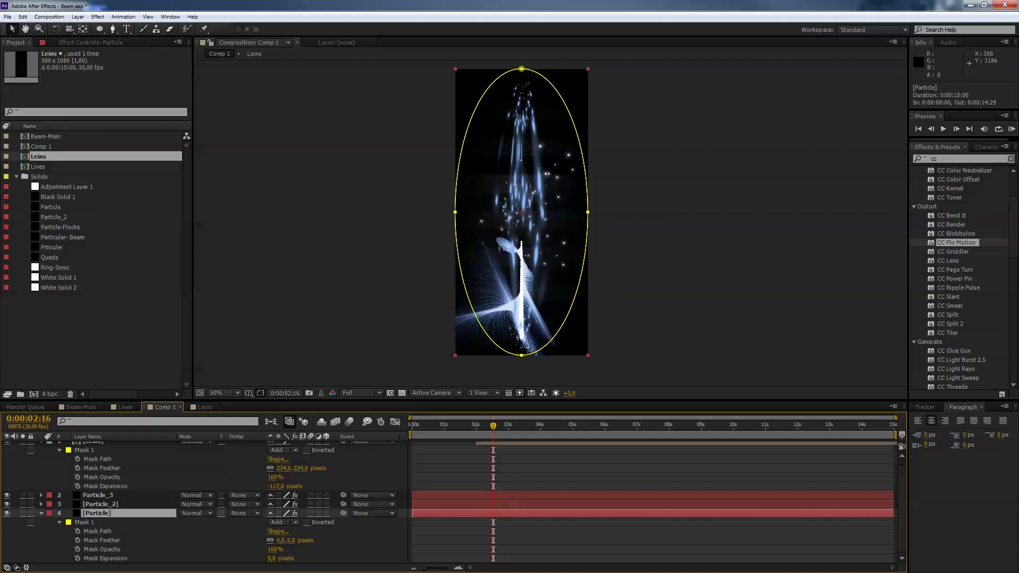
{"action": "left_click_drag", "start_coordinate": [282, 541], "coordinate": [334, 541]}
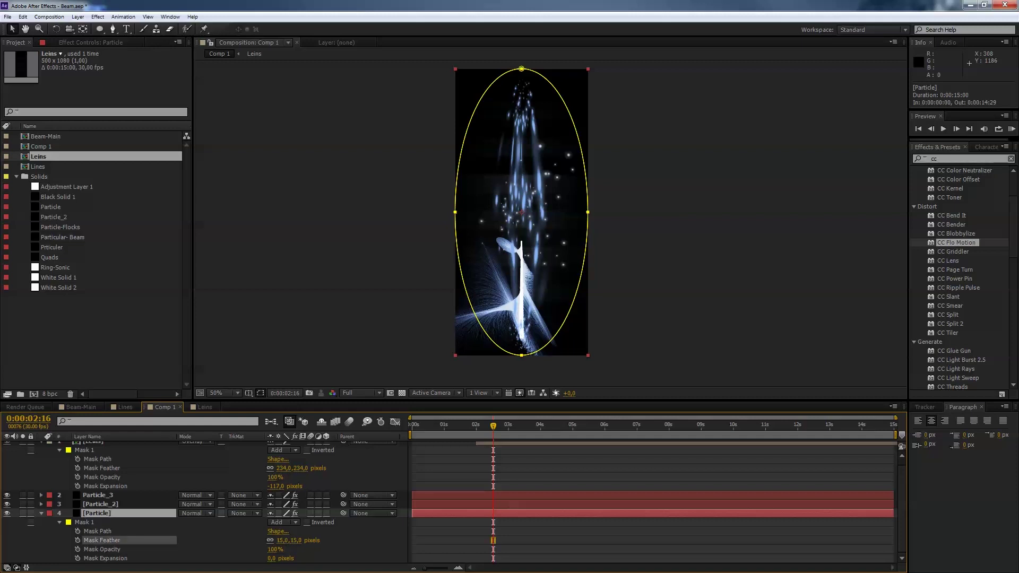
{"action": "left_click", "coordinate": [84, 523]}
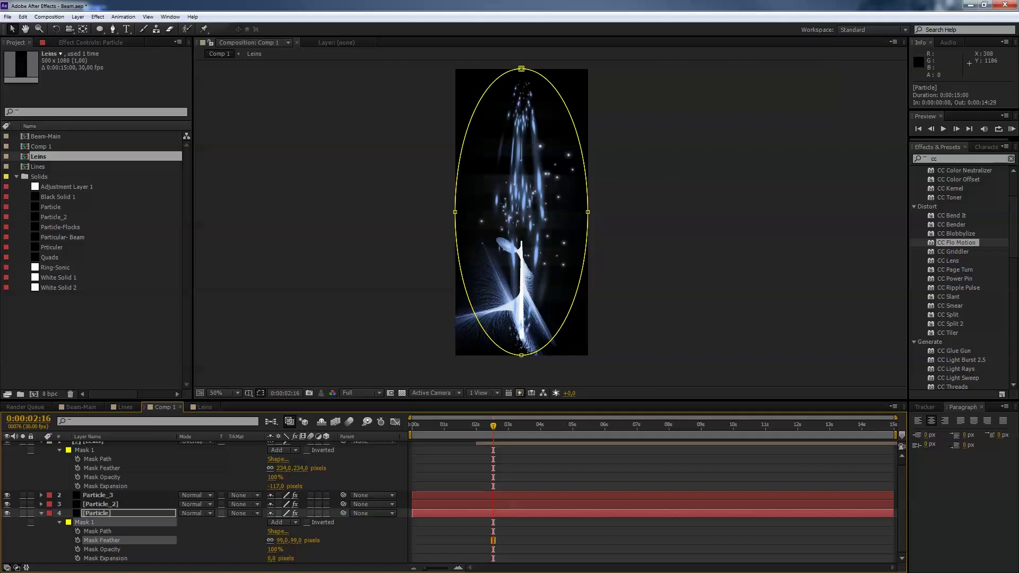
{"action": "left_click_drag", "start_coordinate": [272, 558], "coordinate": [203, 559]}
{"action": "left_click", "coordinate": [105, 558]}
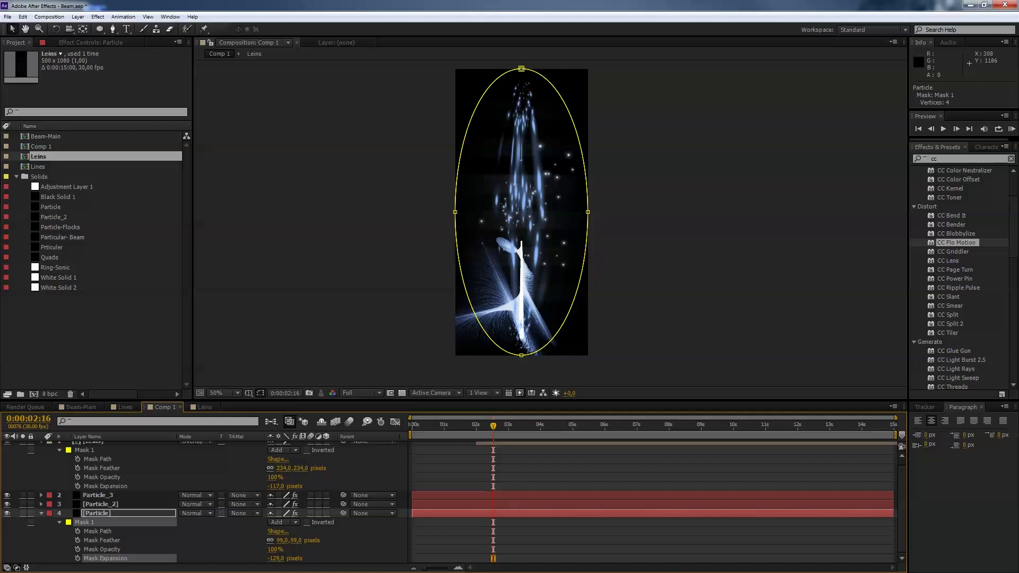
{"action": "key", "text": "Delete"}
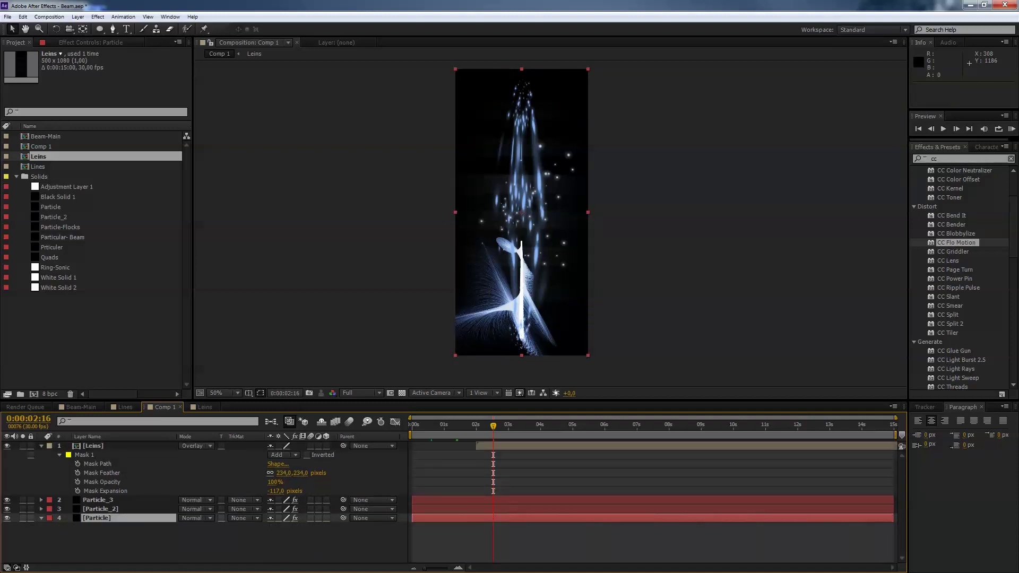
- Pre-compose the Particle layer as Particle Comp 1, moving all attributes into the new composition
{"action": "left_click", "coordinate": [77, 17]}
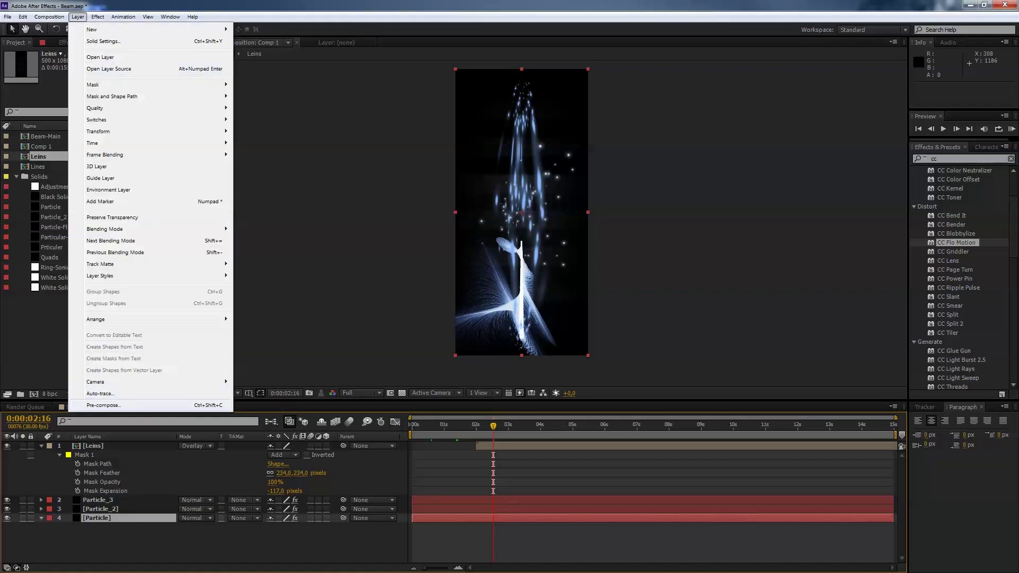
{"action": "key", "text": "ctrl+shift+c"}
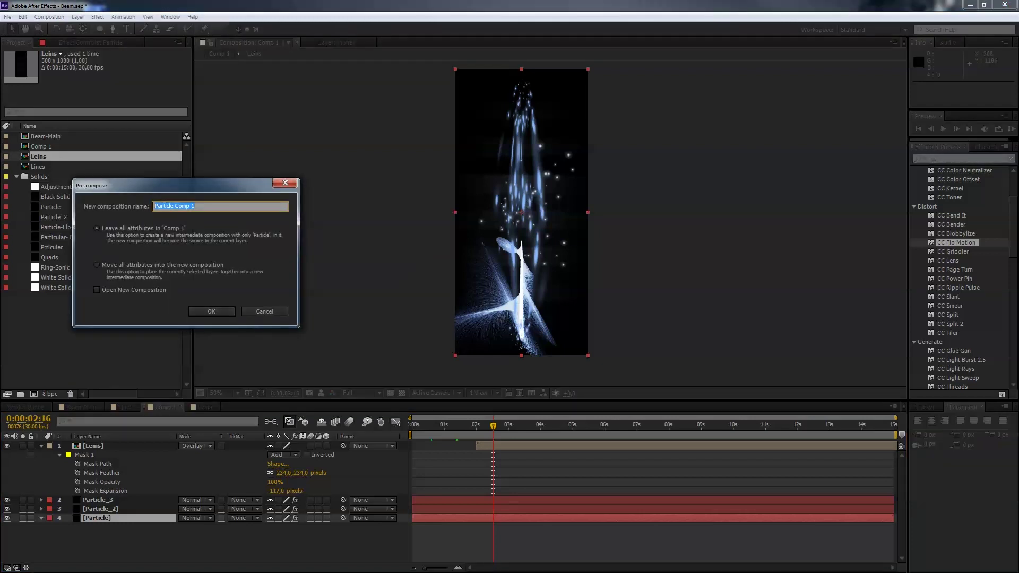
{"action": "left_click", "coordinate": [97, 264]}
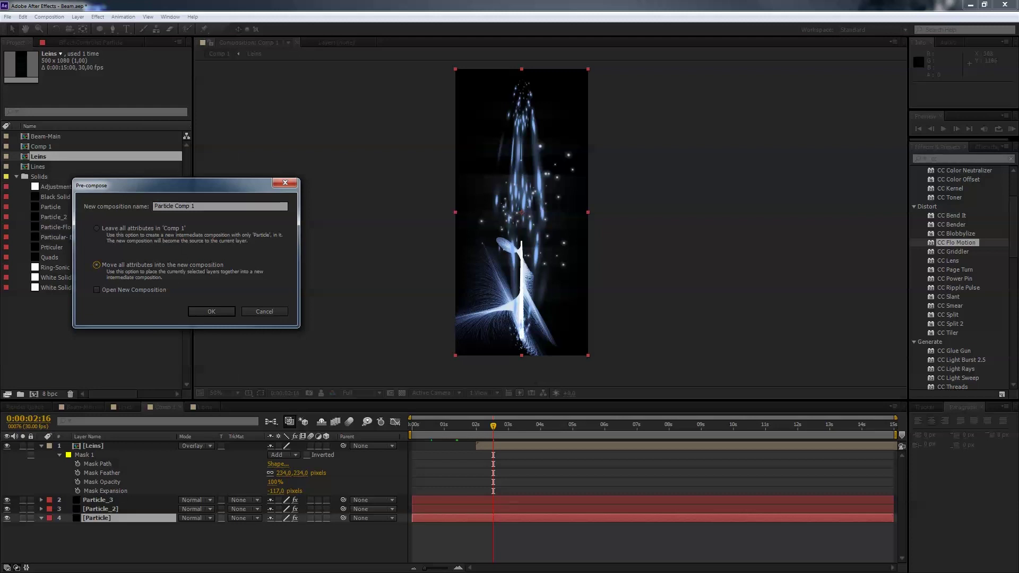
{"action": "key", "text": "Return"}
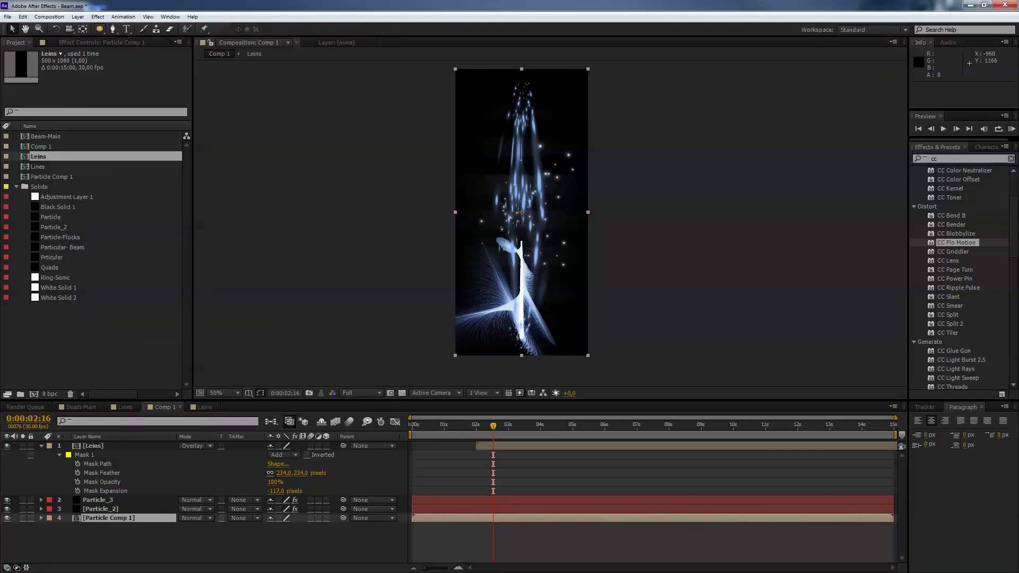
- Add an elliptical mask that fills the Particle Comp 1 layer and reveal all of its mask properties
{"action": "double_click", "coordinate": [99, 29]}
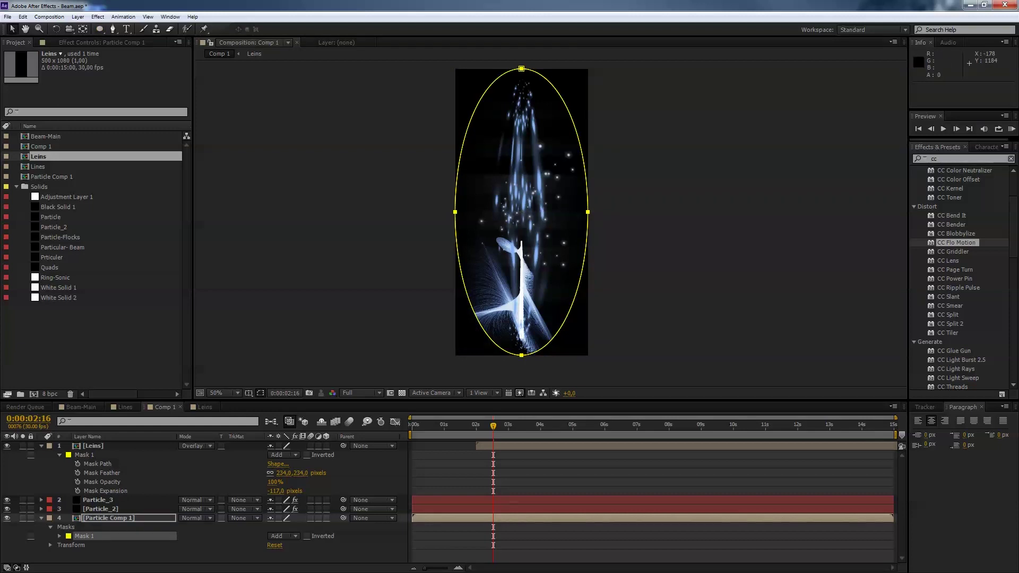
{"action": "left_click", "coordinate": [109, 518]}
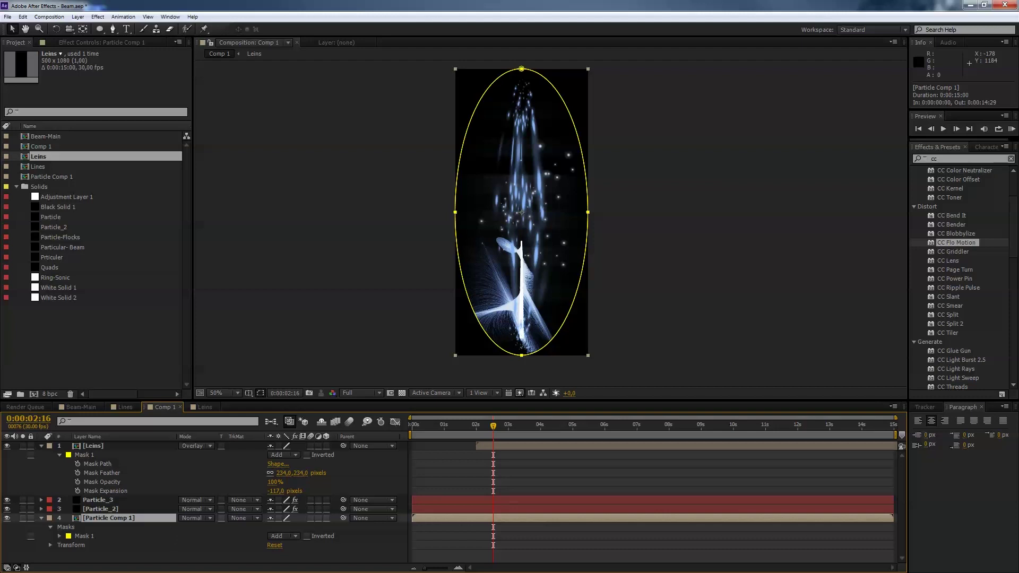
{"action": "key", "text": "m"}
{"action": "key", "text": "m"}
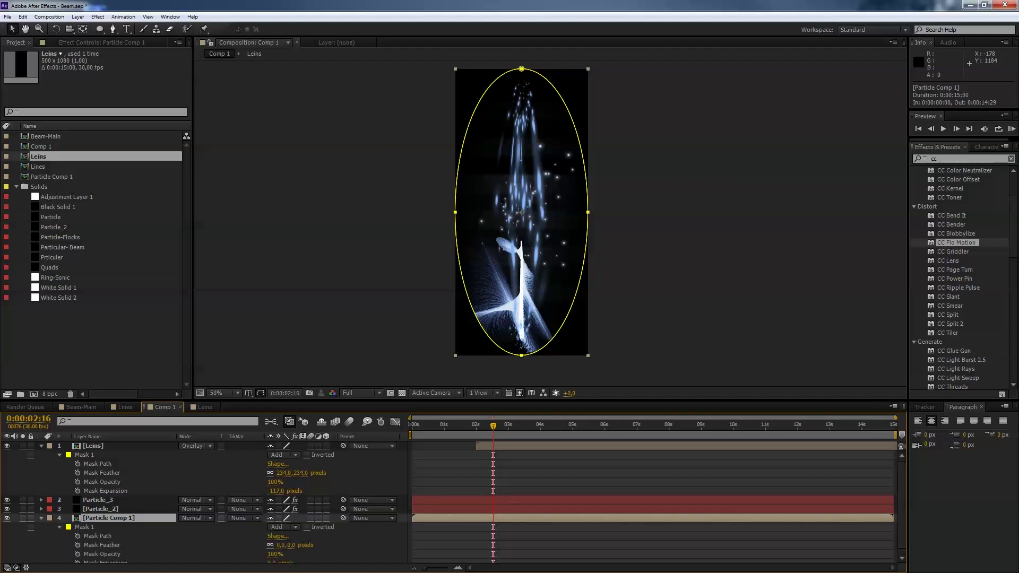
{"action": "scroll", "coordinate": [204, 502], "scroll_direction": "down", "scroll_amount": 1}
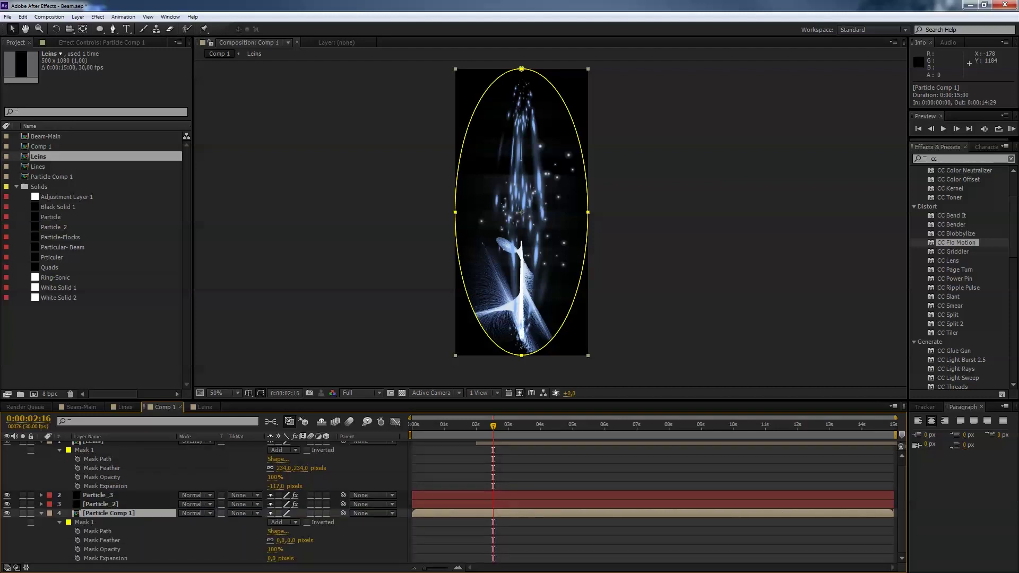
- Set the Particle Comp 1 mask's expansion to -91 pixels and feather to 93 pixels, and collapse the expanded layers
{"action": "left_click_drag", "start_coordinate": [272, 559], "coordinate": [223, 558]}
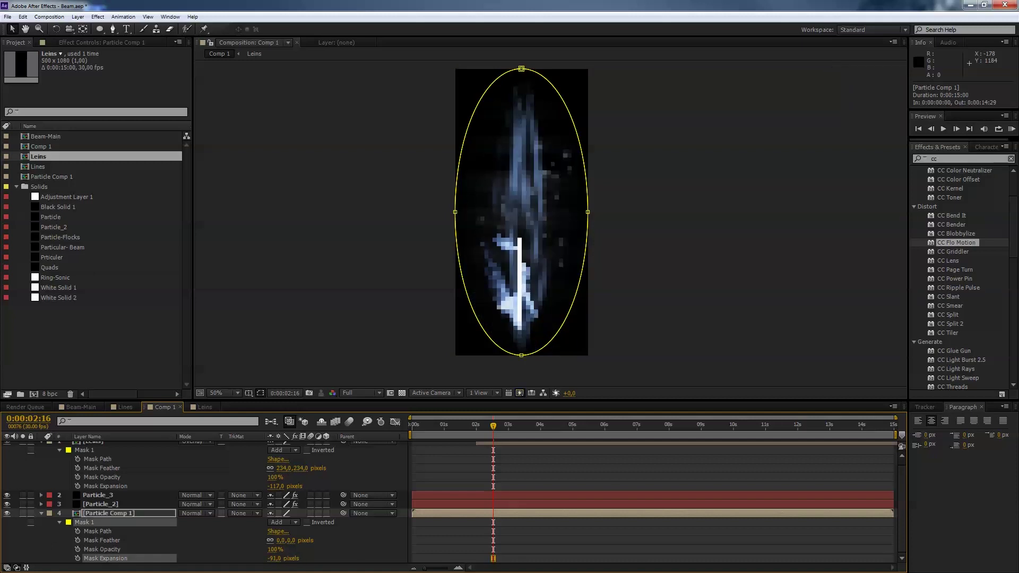
{"action": "left_click_drag", "start_coordinate": [282, 541], "coordinate": [320, 540]}
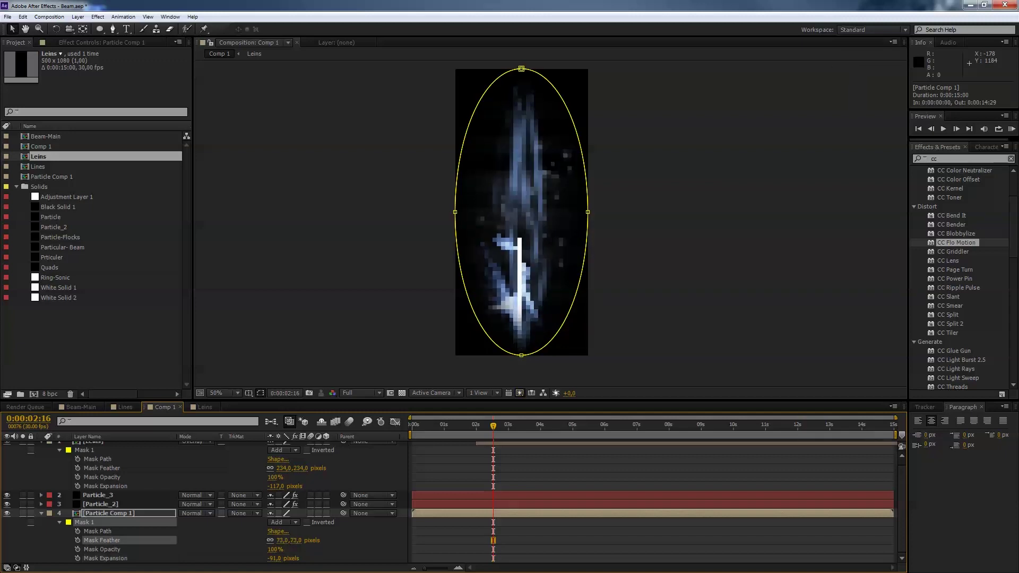
{"action": "left_click_drag", "start_coordinate": [281, 540], "coordinate": [291, 540]}
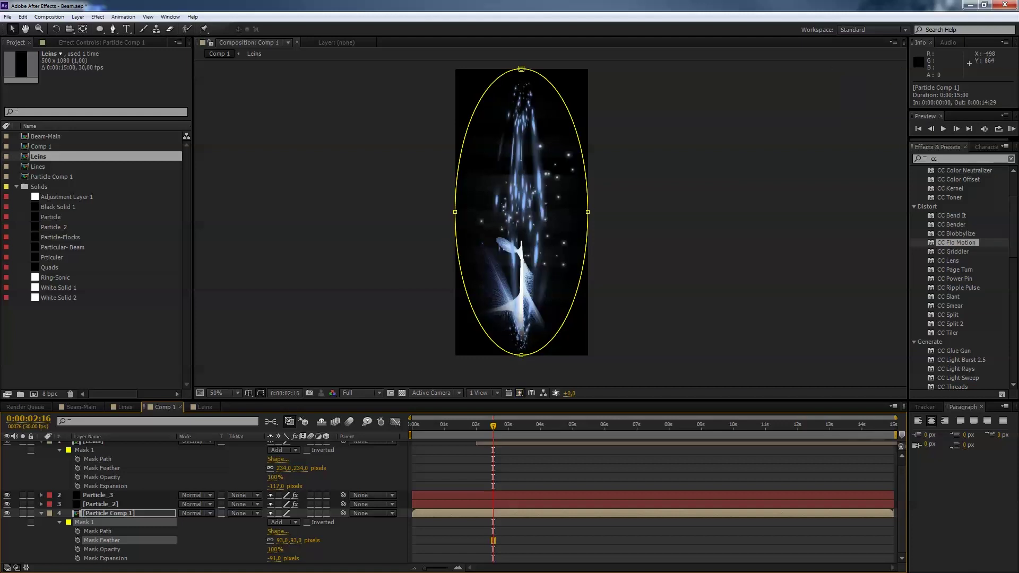
{"action": "left_click", "coordinate": [333, 311]}
{"action": "left_click", "coordinate": [333, 311]}
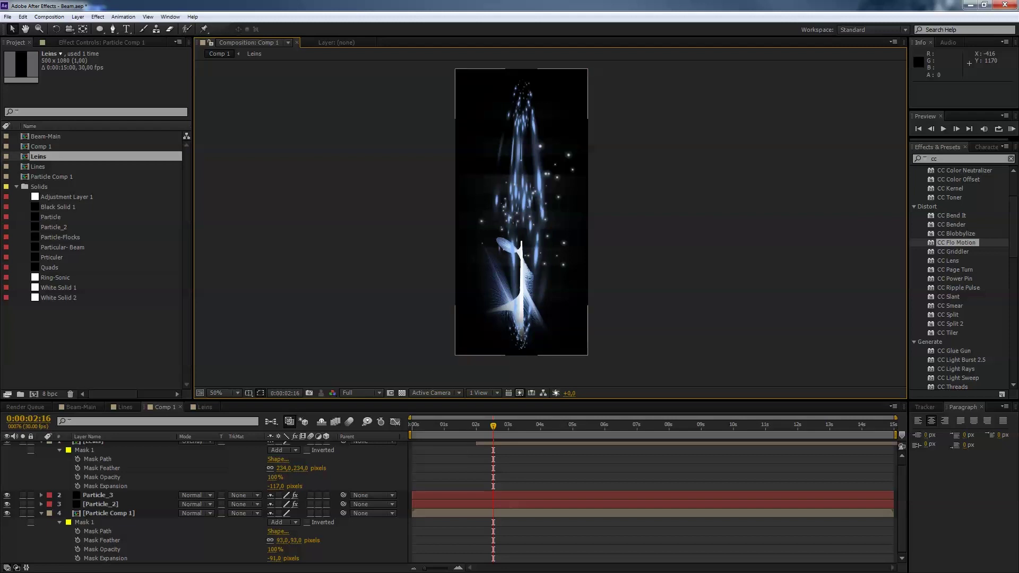
{"action": "left_click", "coordinate": [41, 513]}
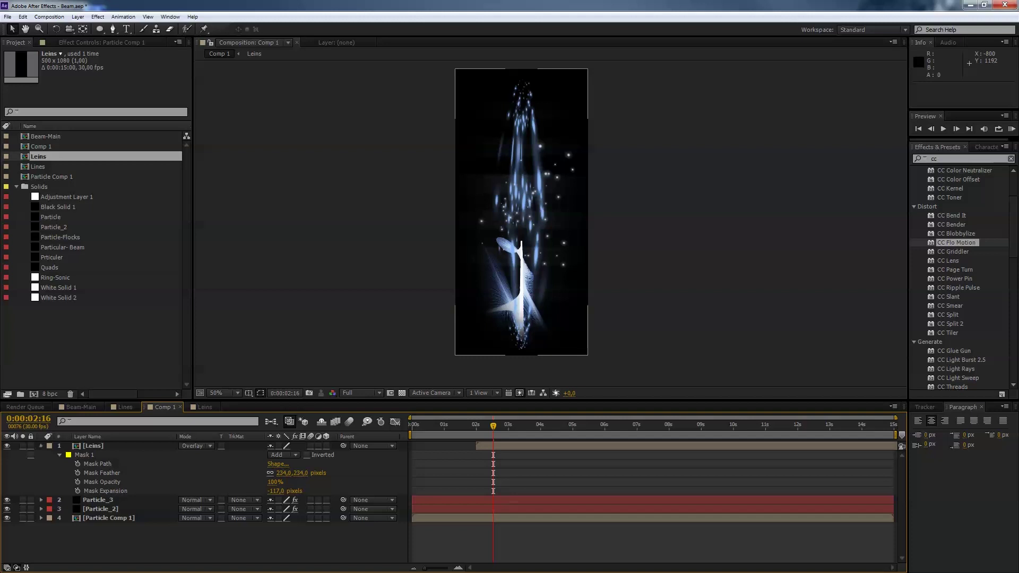
{"action": "left_click", "coordinate": [41, 446]}
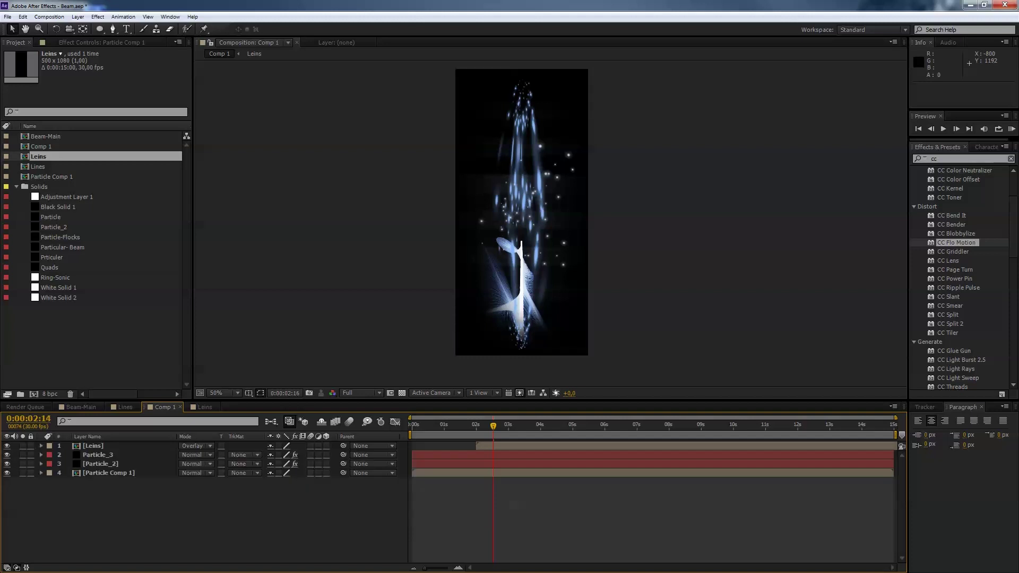
- Return Comp 1 to its first frame, add it to the render queue, and set the output module format to QuickTime
{"action": "key", "text": "Home"}
{"action": "left_click", "coordinate": [49, 16]}
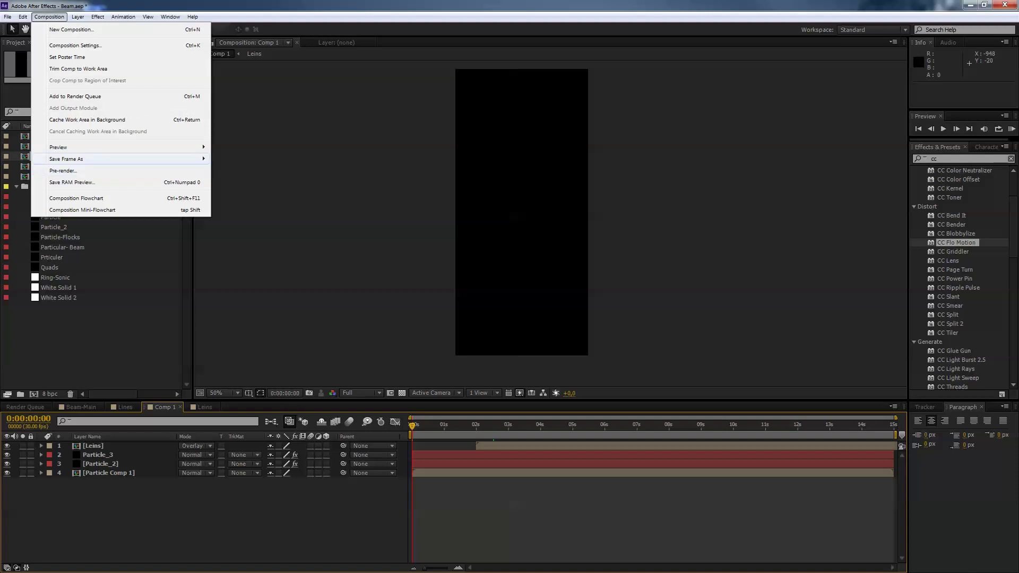
{"action": "left_click", "coordinate": [75, 96]}
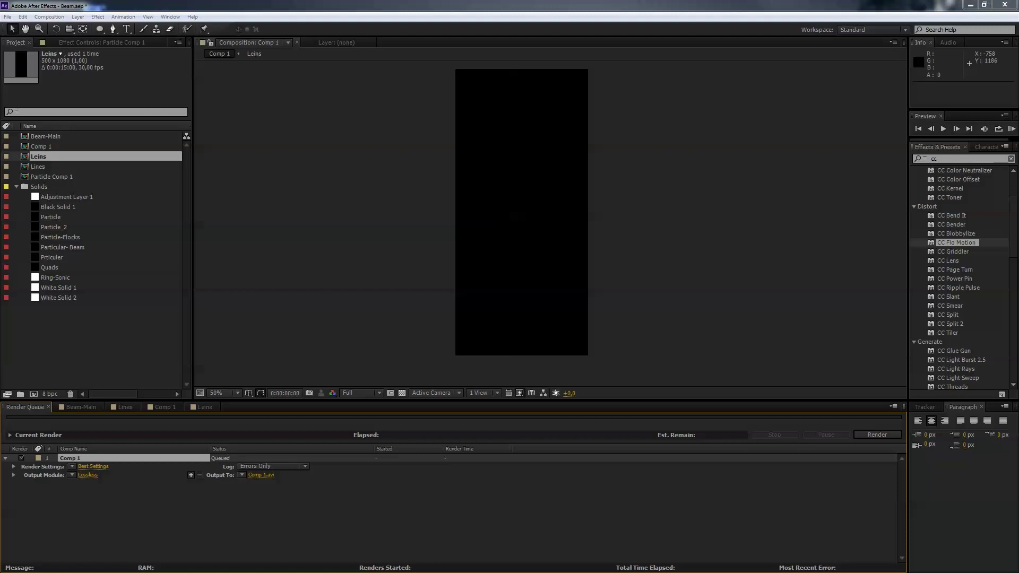
{"action": "left_click_drag", "start_coordinate": [215, 111], "coordinate": [642, 71]}
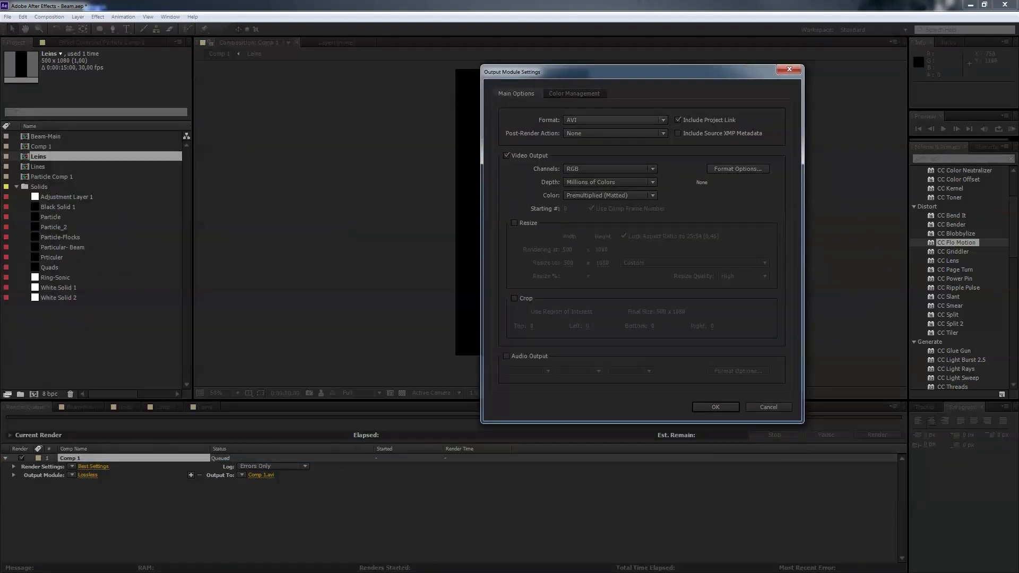
{"action": "left_click", "coordinate": [615, 120]}
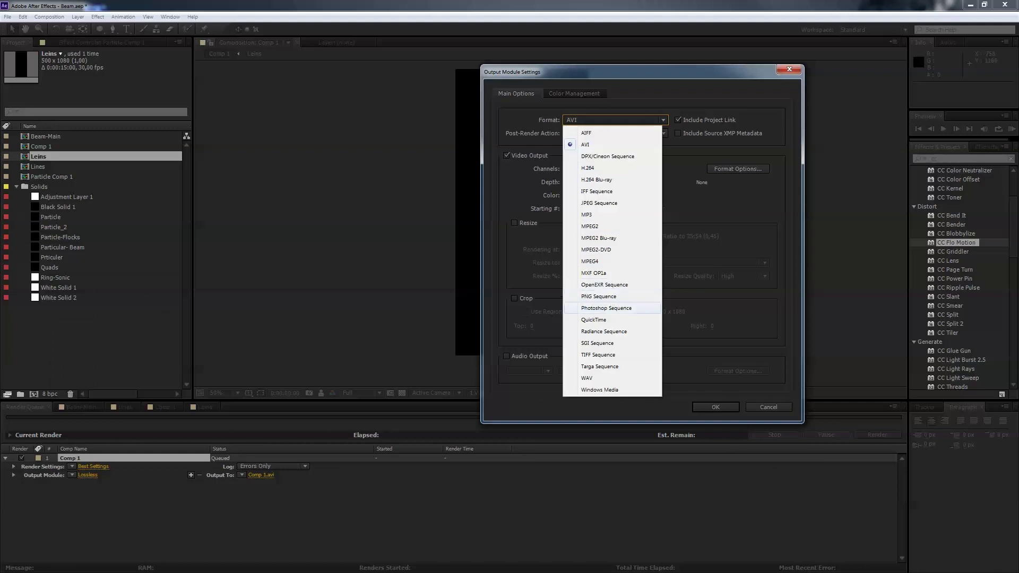
{"action": "left_click", "coordinate": [593, 320]}
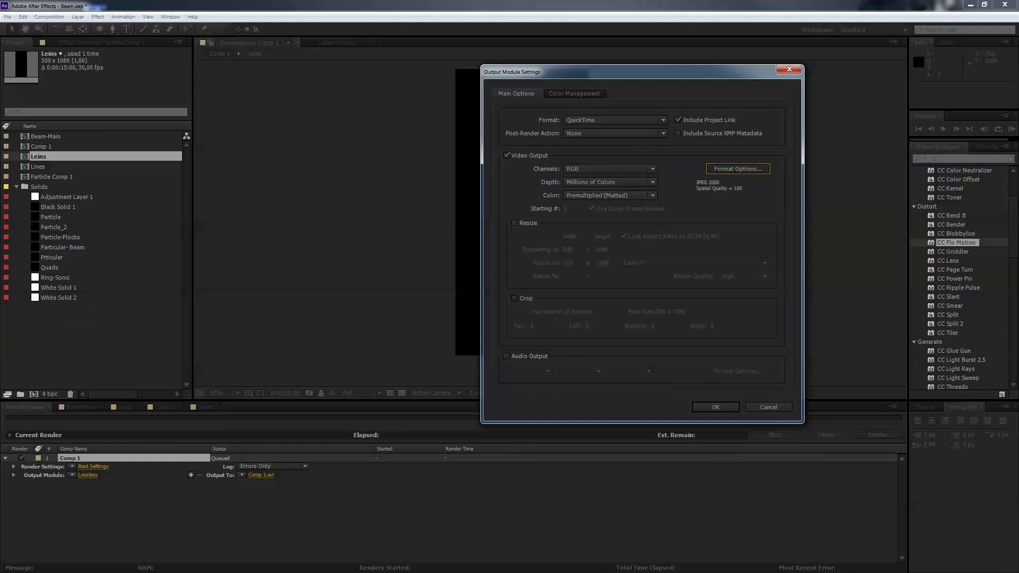
- Review the QuickTime codecs, keep JPEG 2000, and set the output channels to RGB + Alpha
{"action": "left_click", "coordinate": [737, 169]}
{"action": "left_click_drag", "start_coordinate": [474, 93], "coordinate": [355, 72]}
{"action": "left_click", "coordinate": [377, 129]}
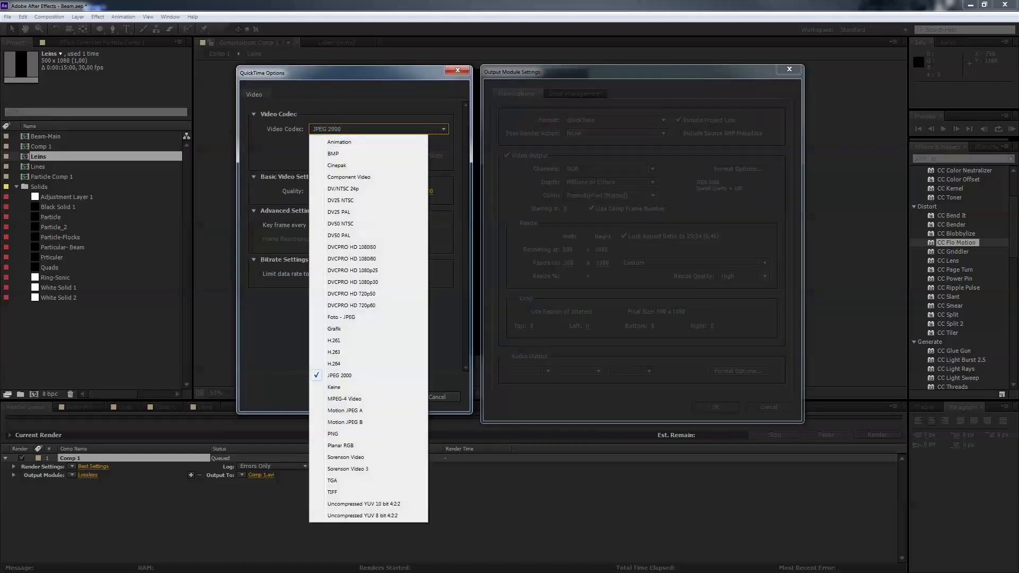
{"action": "key", "text": "Escape"}
{"action": "key", "text": "Return"}
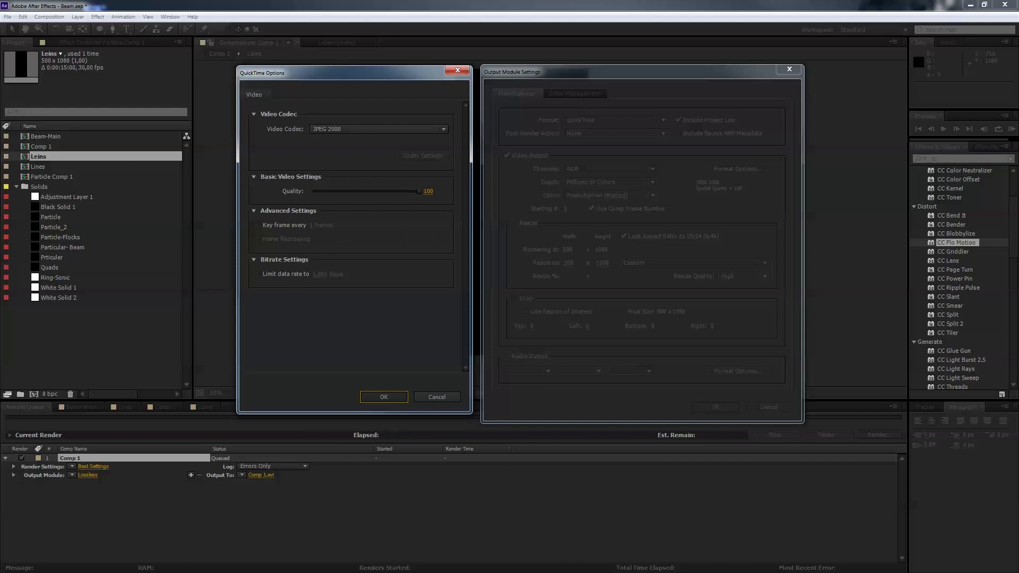
{"action": "left_click", "coordinate": [610, 169]}
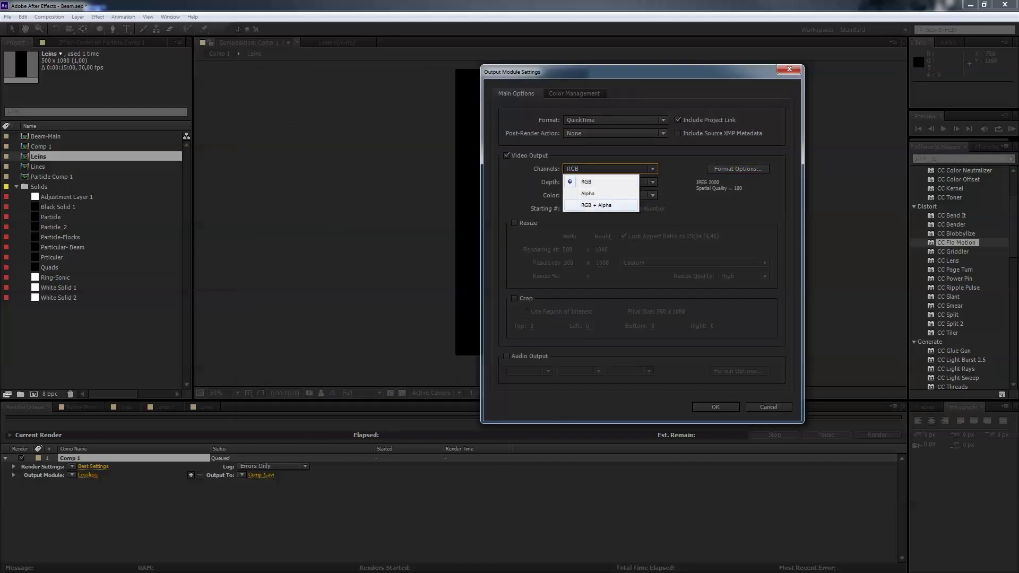
{"action": "left_click", "coordinate": [600, 205]}
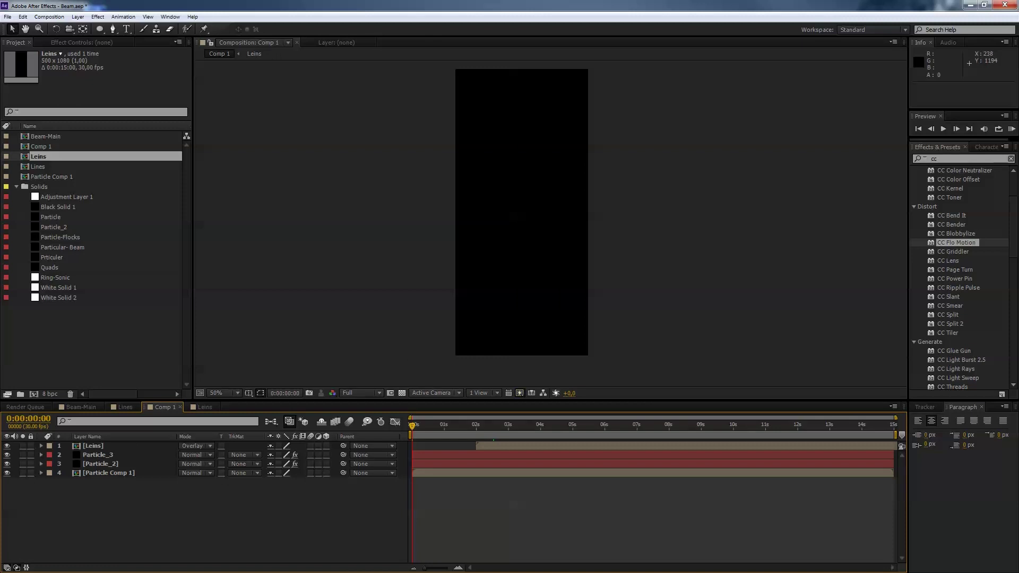
- Preview Comp 1 up to 0:00:01:27, glance at Leins, and solo Particle Comp 1 with the transparency grid off
{"action": "key", "text": "space"}
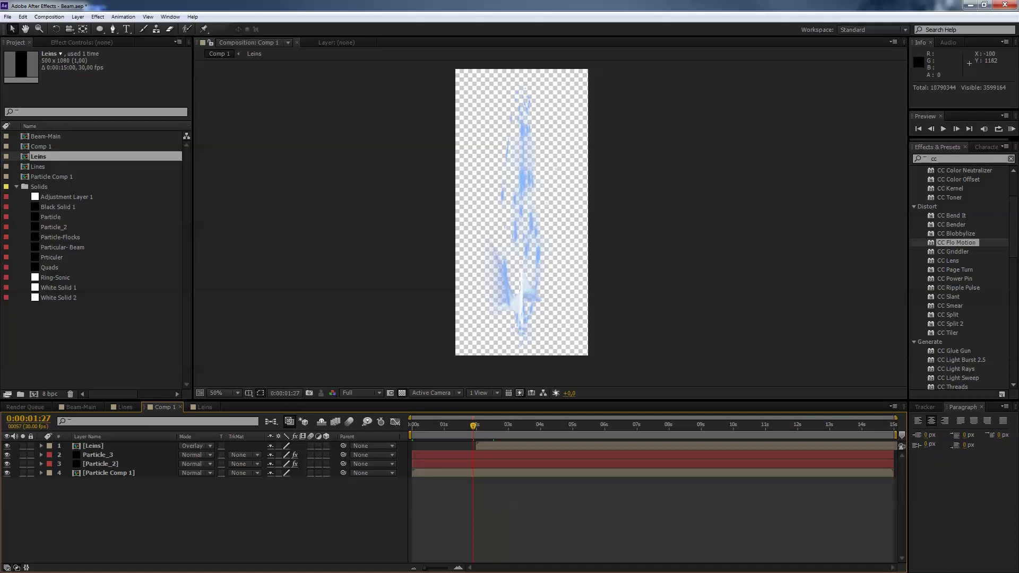
{"action": "left_click", "coordinate": [204, 407]}
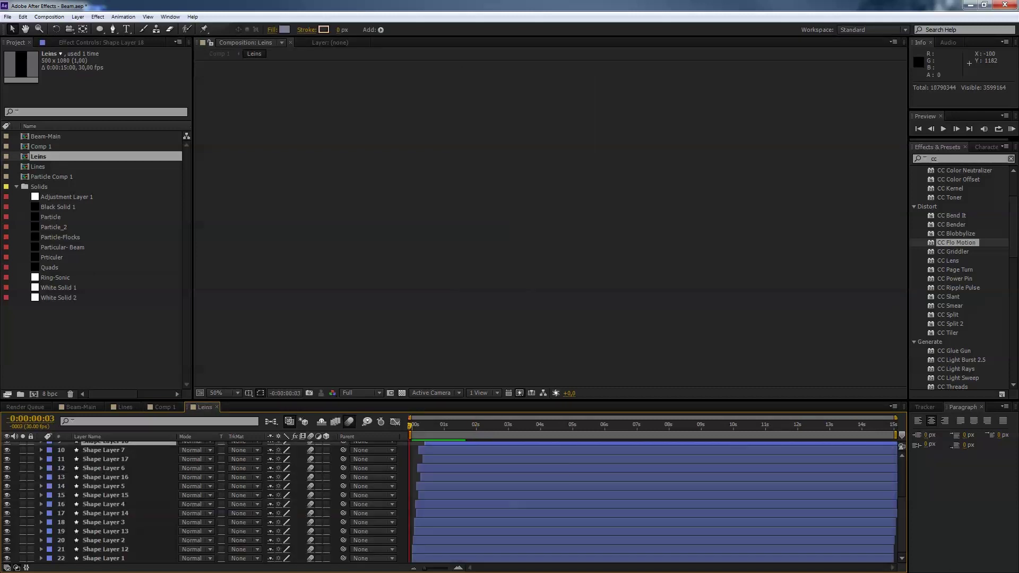
{"action": "left_click", "coordinate": [164, 407]}
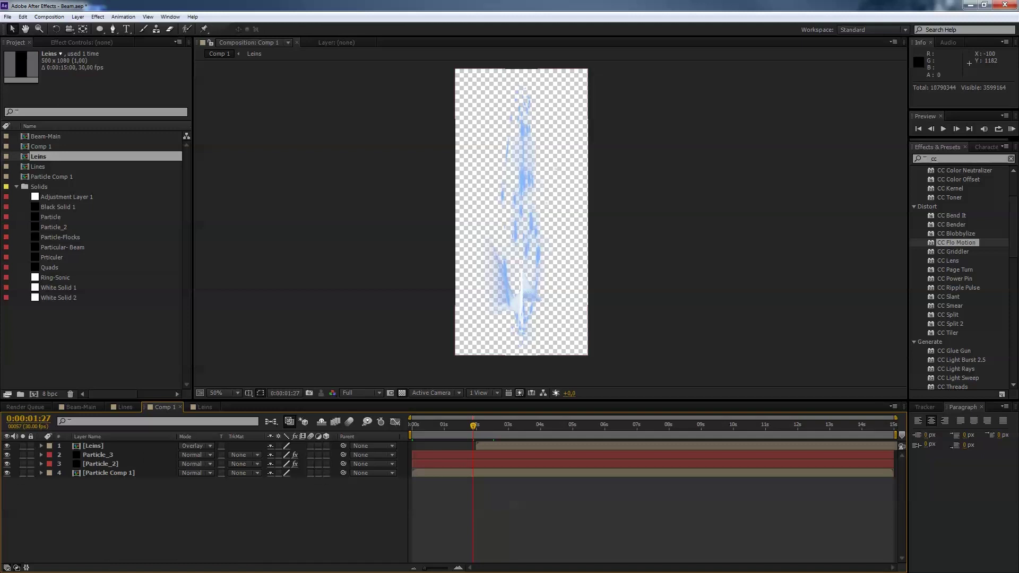
{"action": "left_click", "coordinate": [22, 472]}
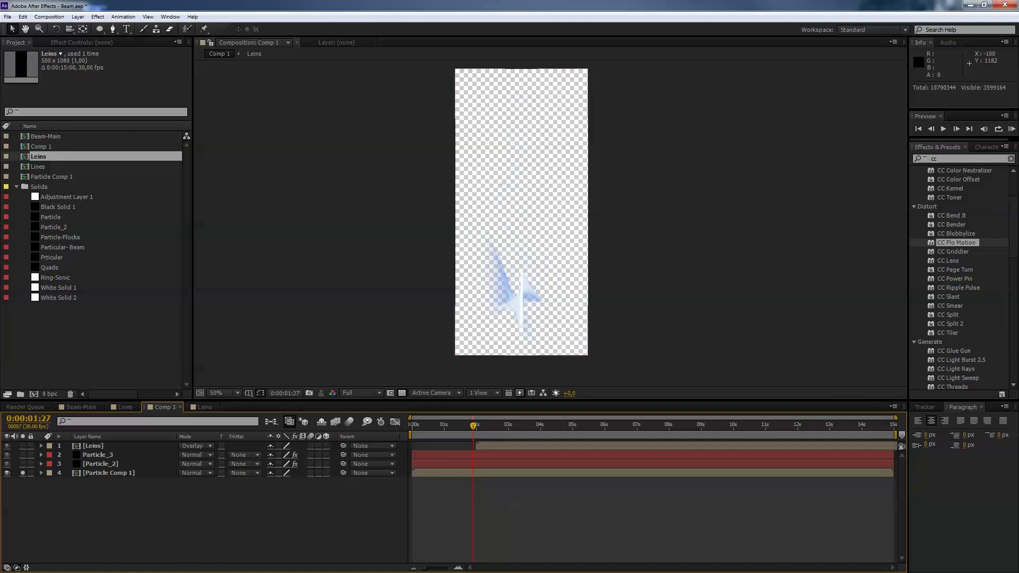
{"action": "left_click", "coordinate": [402, 393]}
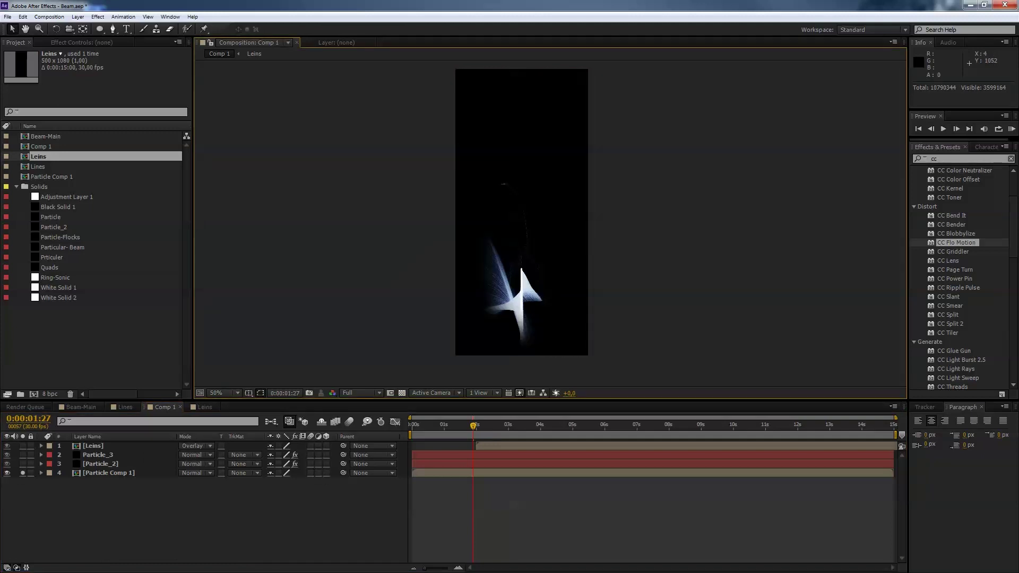
{"action": "key", "text": "Page_Up"}
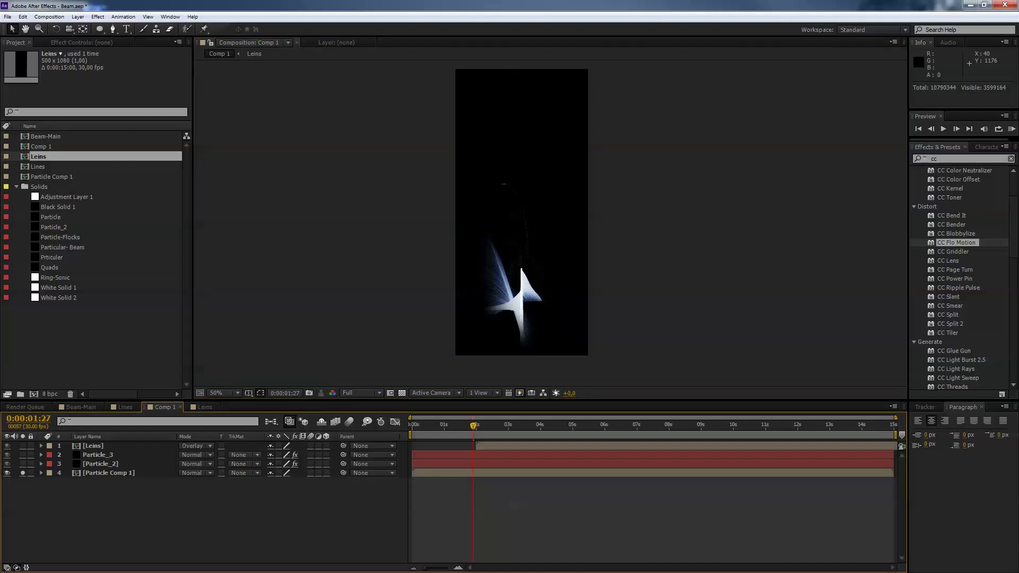
- Solo Particle_2, Particle_3 and Leins one at a time to examine each layer between 0:00:03:00 and 0:00:03:06
{"action": "left_click", "coordinate": [22, 464]}
{"action": "left_click", "coordinate": [23, 473]}
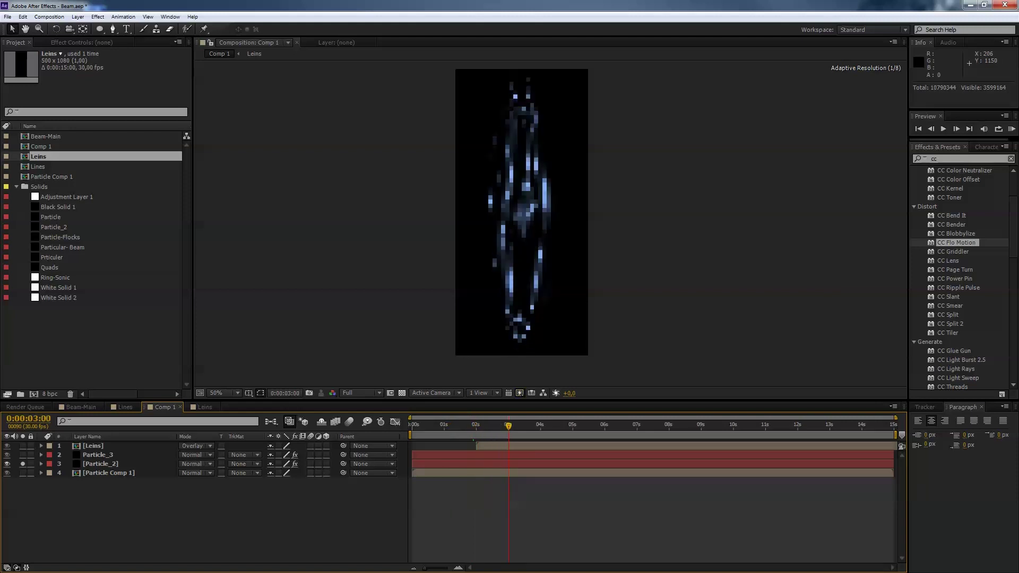
{"action": "left_click", "coordinate": [22, 455]}
{"action": "left_click", "coordinate": [22, 464]}
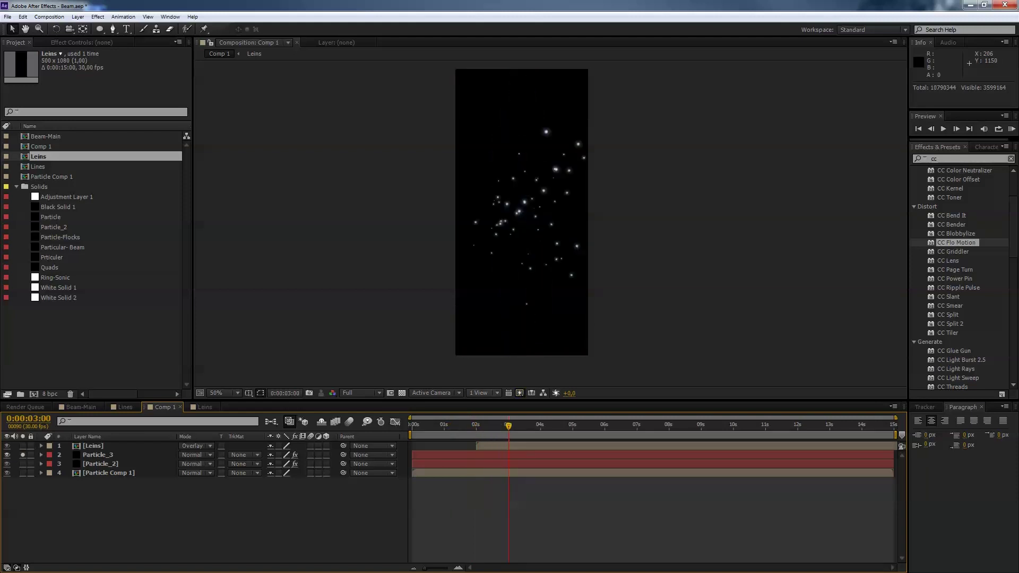
{"action": "mouse_move", "coordinate": [509, 425]}
{"action": "left_mouse_down"}
{"action": "mouse_move", "coordinate": [495, 425]}
{"action": "mouse_move", "coordinate": [535, 425]}
{"action": "mouse_move", "coordinate": [515, 425]}
{"action": "left_mouse_up"}
{"action": "left_click", "coordinate": [22, 446]}
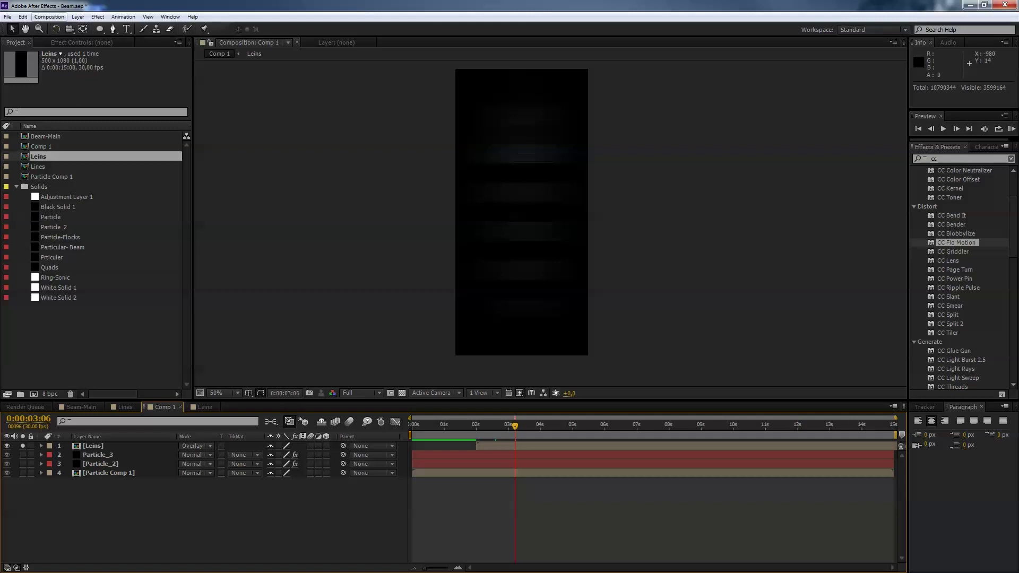
- Start a new composition named Comp 2 with the DVCPRO HD 1080 25 preset and reopen the preset choices
{"action": "left_click", "coordinate": [49, 17]}
{"action": "left_click", "coordinate": [71, 29]}
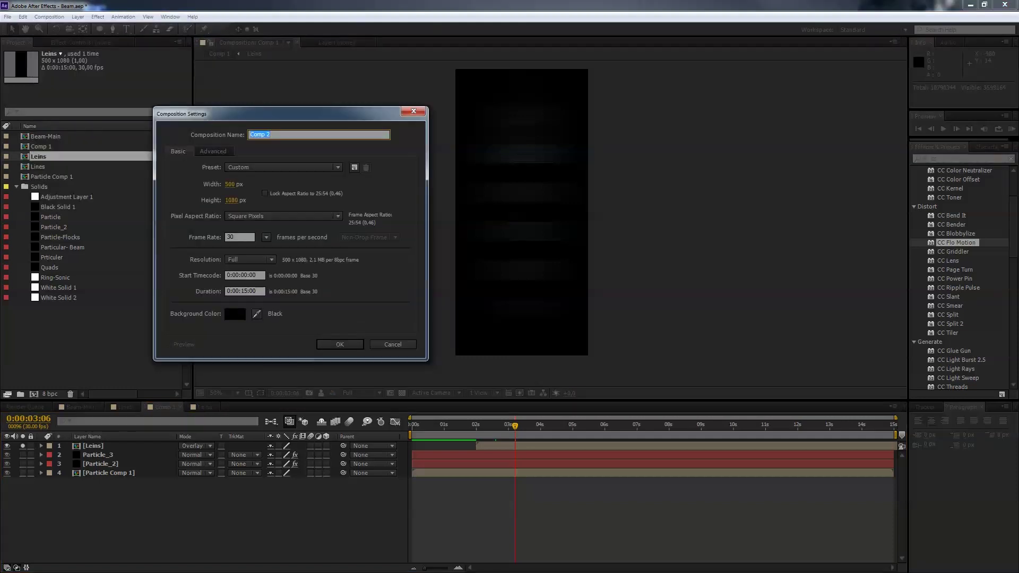
{"action": "left_click", "coordinate": [283, 167]}
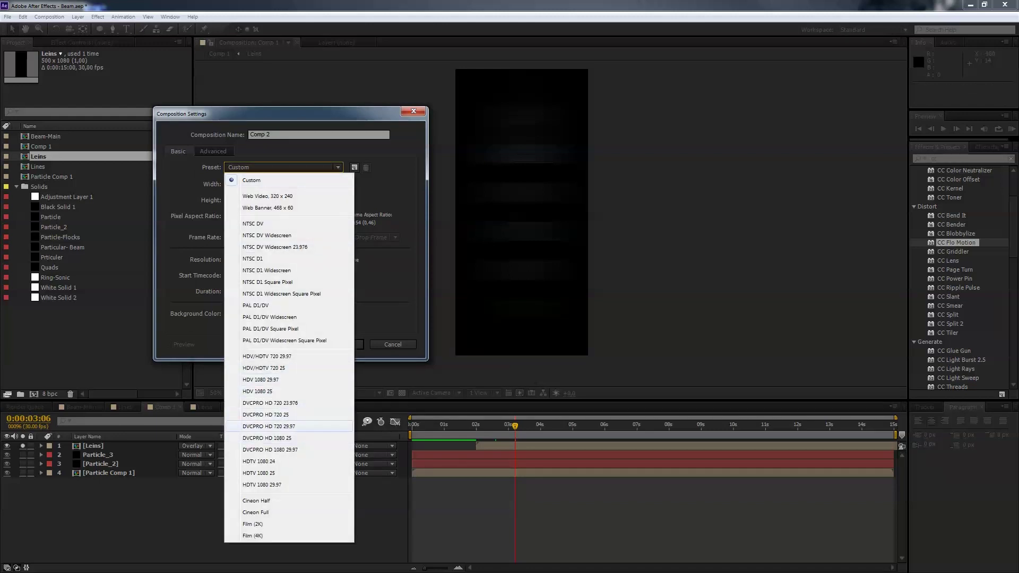
{"action": "left_click", "coordinate": [267, 438]}
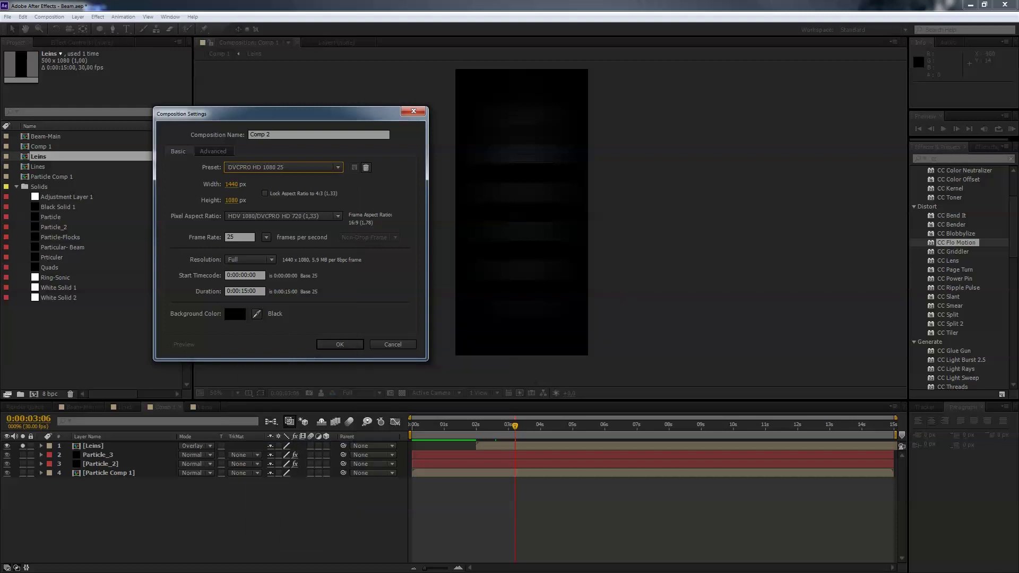
{"action": "left_click", "coordinate": [283, 168]}
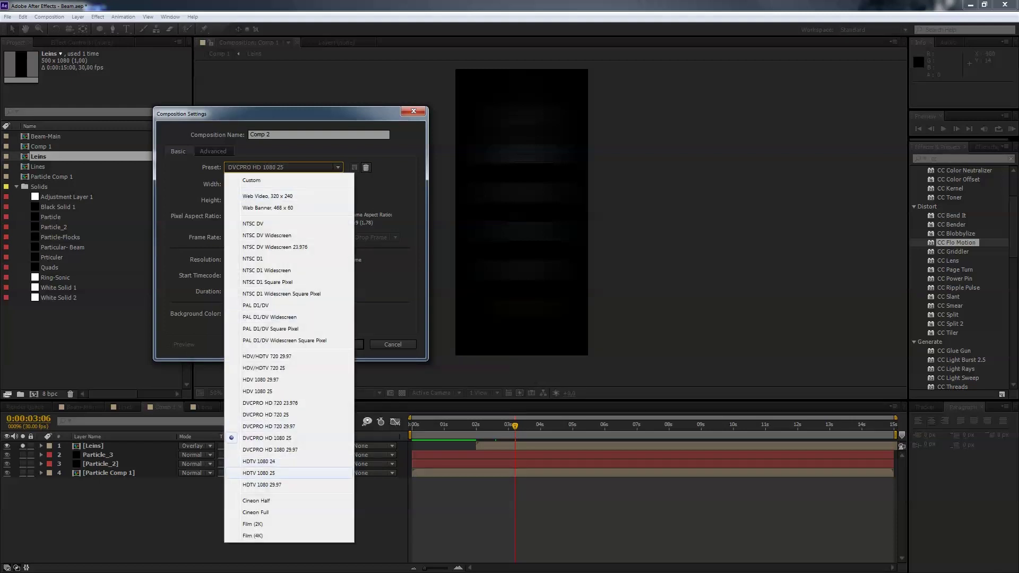
- Create a composition with the HDTV 1080 25 preset and a duration of 25 seconds
{"action": "left_click", "coordinate": [259, 472]}
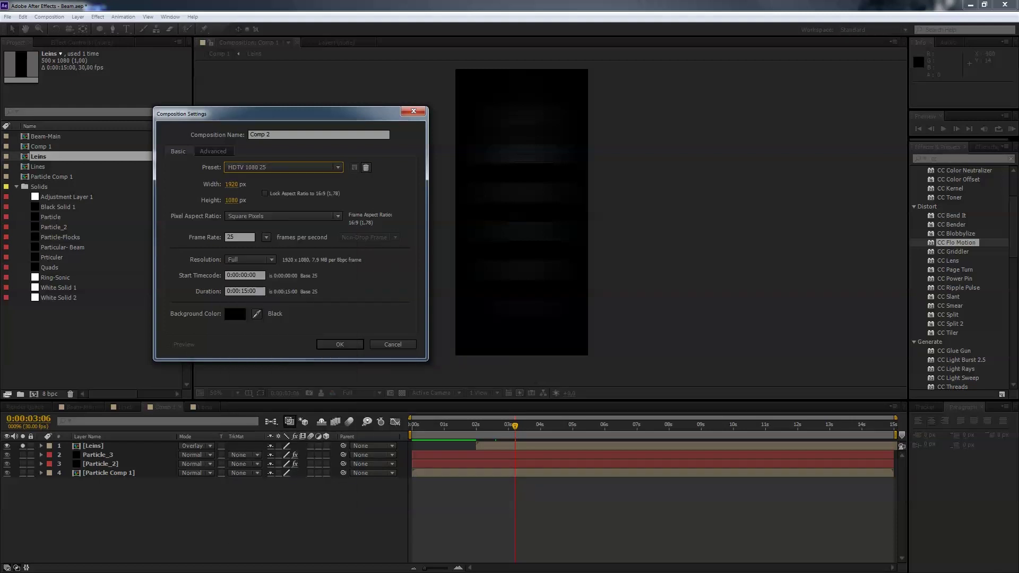
{"action": "left_click", "coordinate": [249, 291]}
{"action": "type", "text": "25"}
{"action": "key", "text": "Return"}
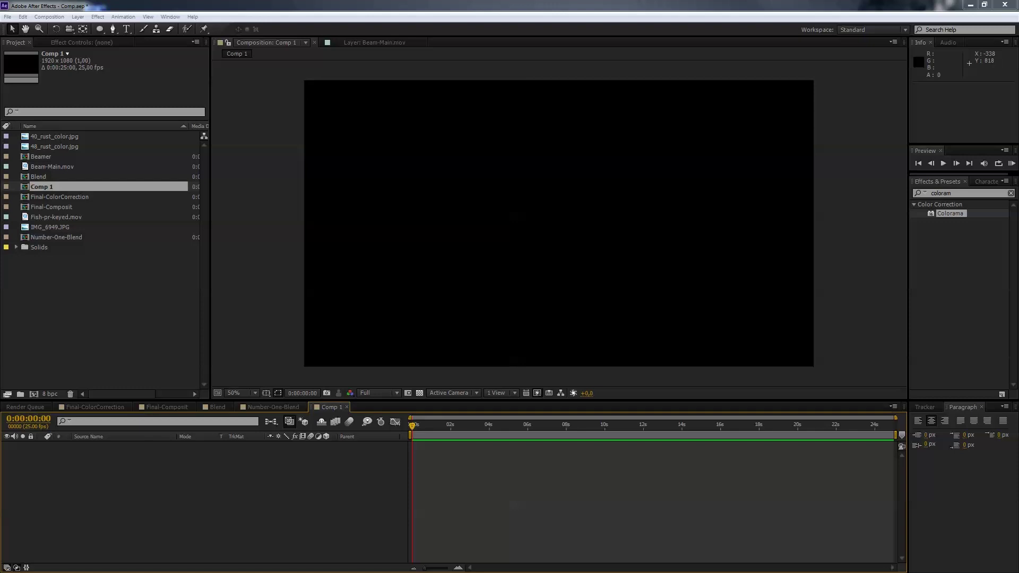
- Add 40_rust_color.jpg to Comp 1, stretch it to the full frame width and flip it vertically to about -92% height
{"action": "left_click", "coordinate": [57, 137]}
{"action": "left_click_drag", "start_coordinate": [56, 136], "coordinate": [159, 481]}
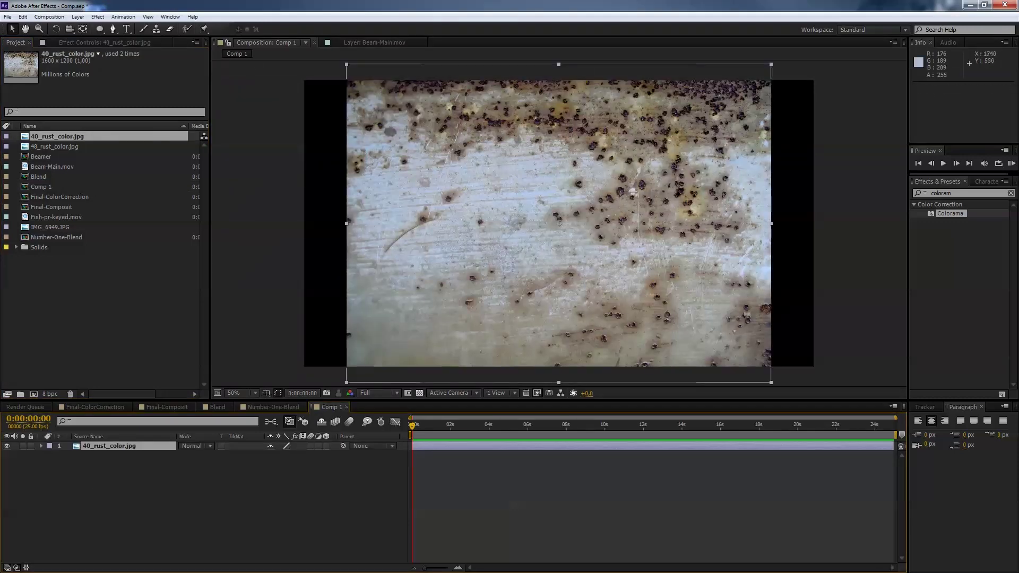
{"action": "left_click_drag", "start_coordinate": [771, 223], "coordinate": [813, 224]}
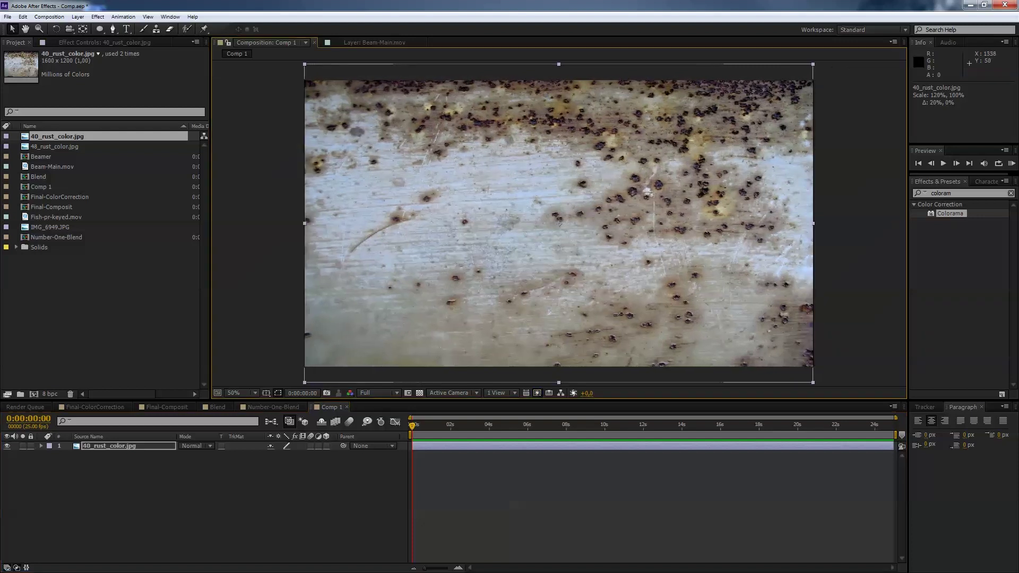
{"action": "left_click_drag", "start_coordinate": [559, 64], "coordinate": [560, 369]}
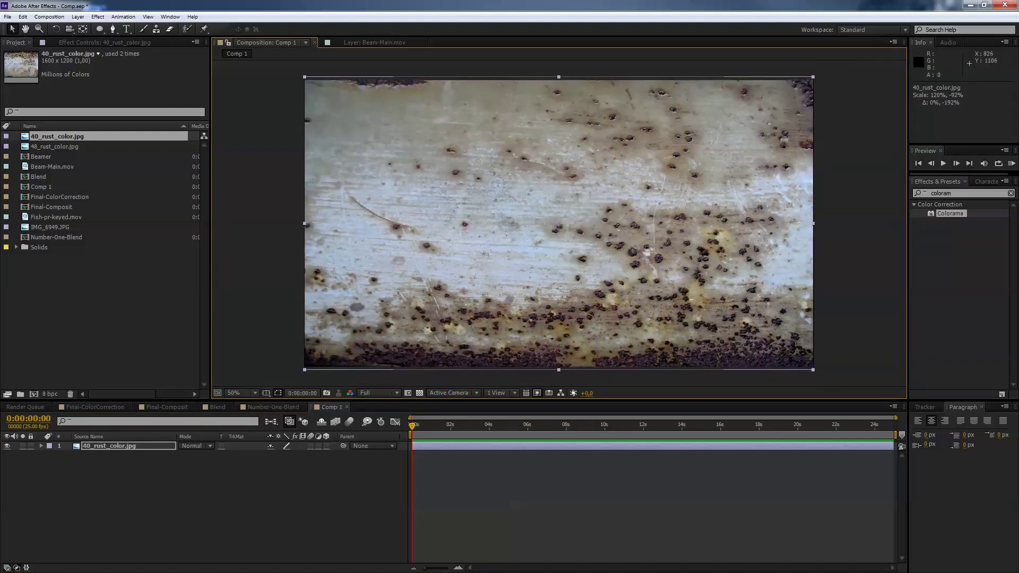
- Create a white comp-sized solid layer named Blend-Solid above the rust texture
{"action": "left_click", "coordinate": [78, 16]}
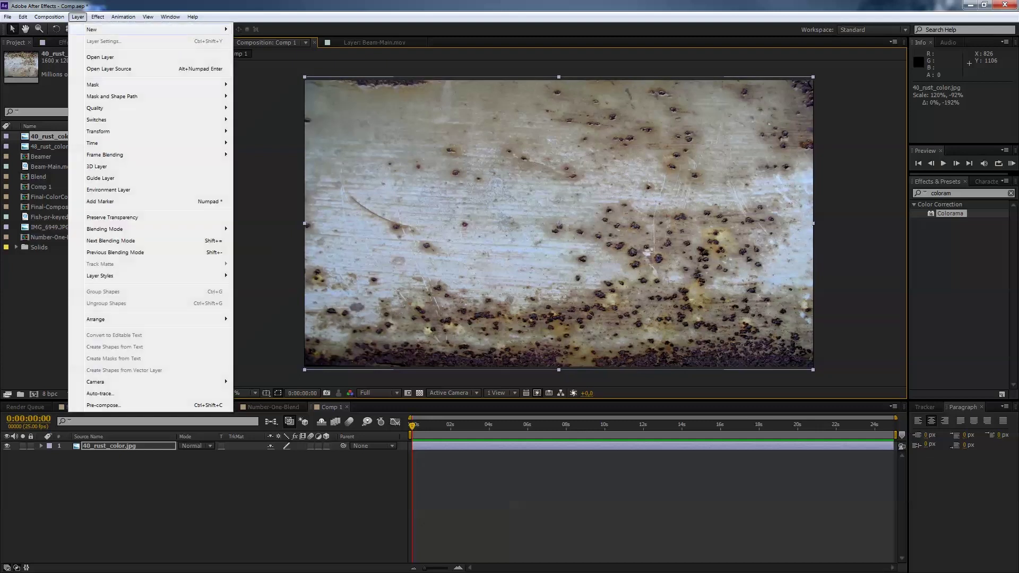
{"action": "mouse_move", "coordinate": [159, 29]}
{"action": "left_click", "coordinate": [256, 41]}
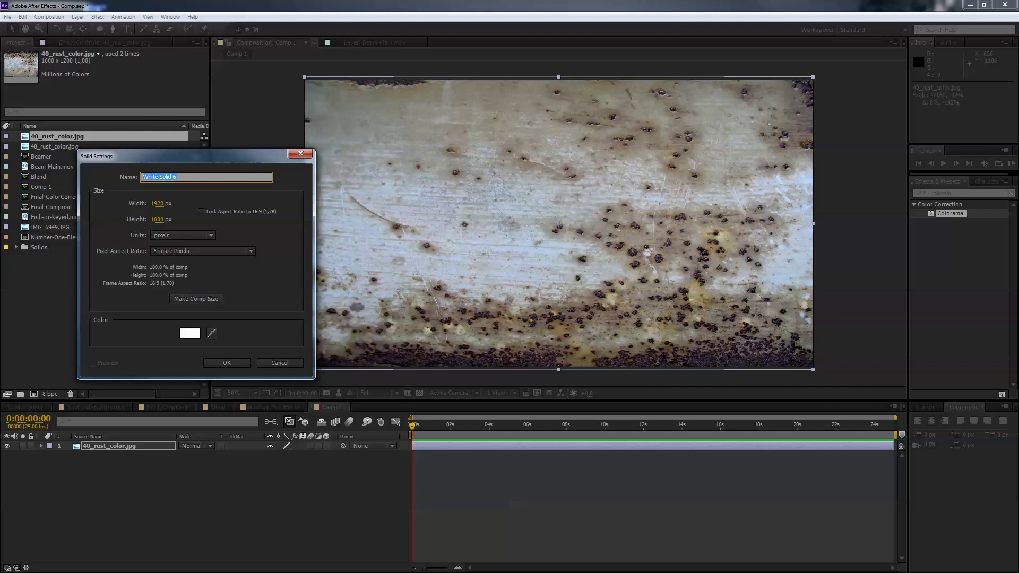
{"action": "type", "text": "Blend-Solid"}
{"action": "key", "text": "Return"}
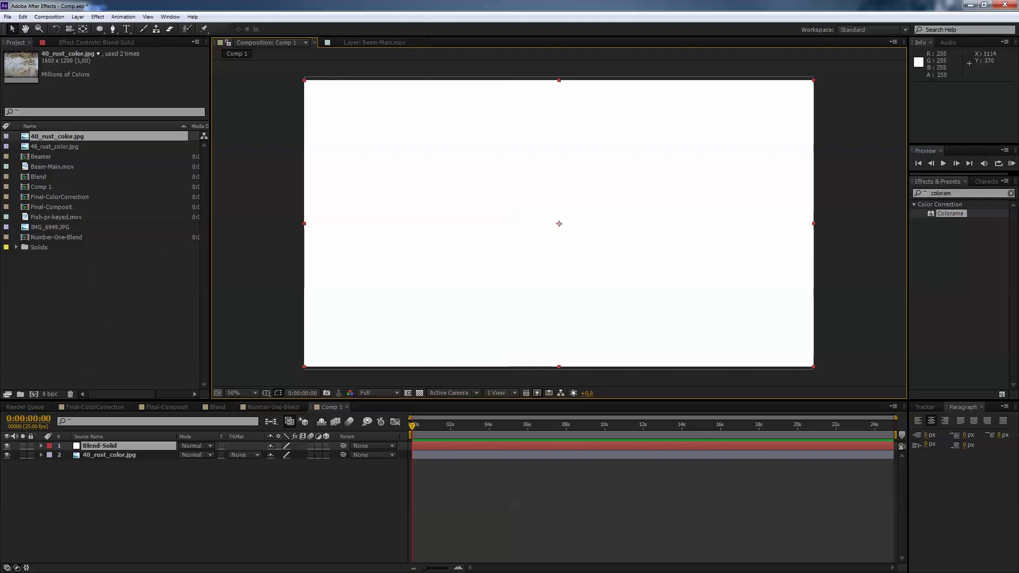
- Apply the Linear Wipe effect to Blend-Solid and set its Wipe Angle to 0°
{"action": "left_click", "coordinate": [942, 193]}
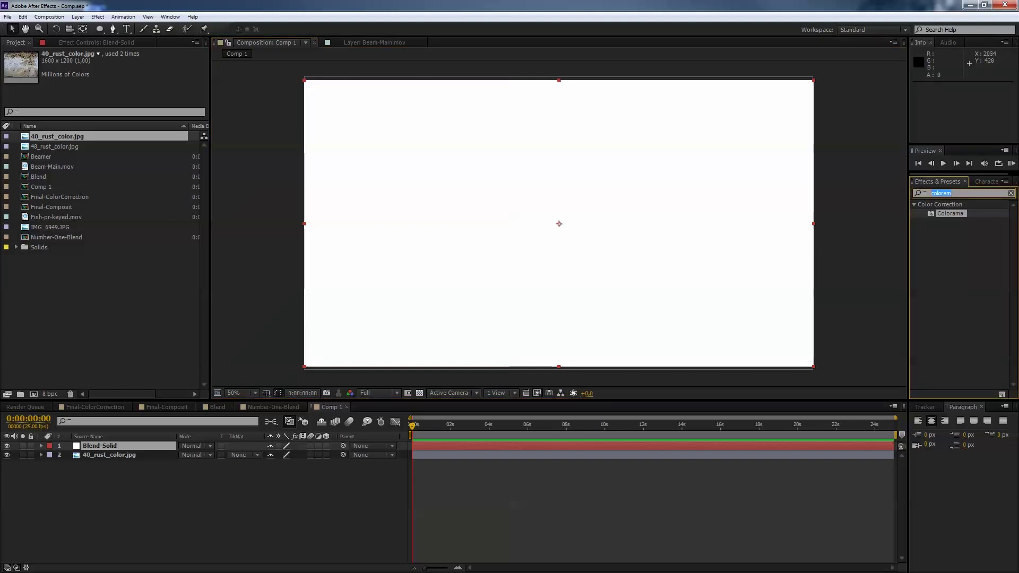
{"action": "type", "text": "linea"}
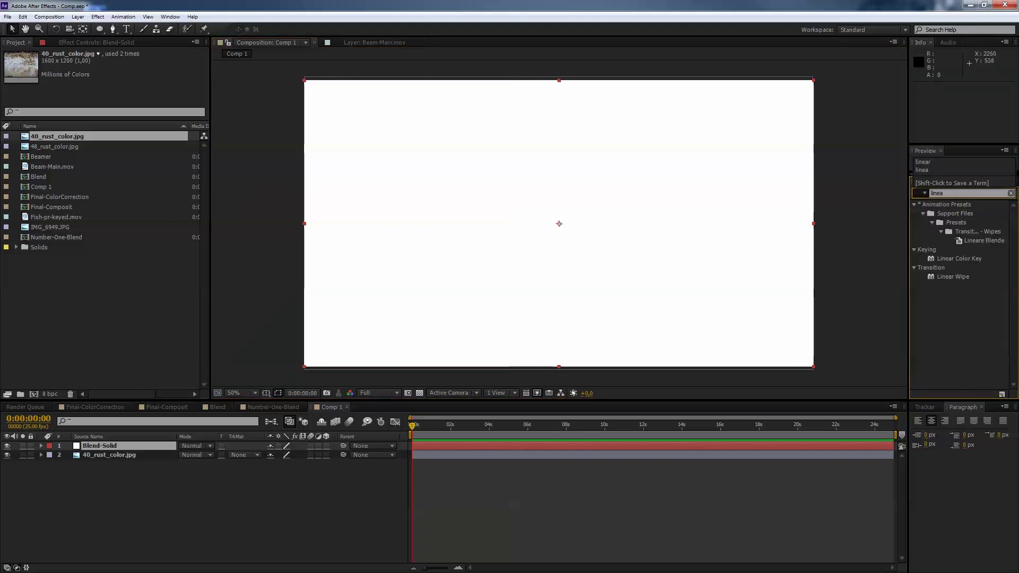
{"action": "double_click", "coordinate": [953, 276]}
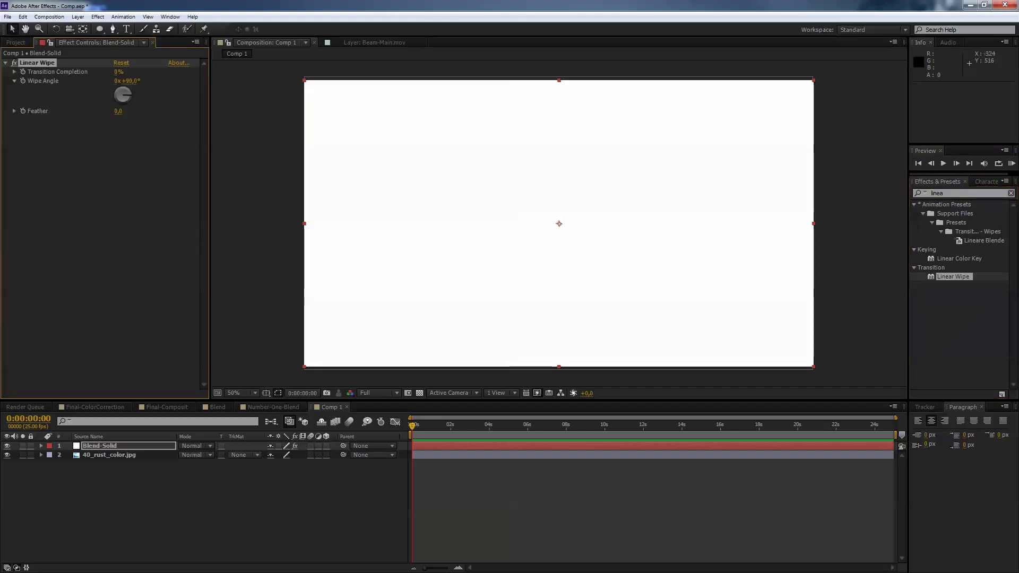
{"action": "left_click_drag", "start_coordinate": [120, 71], "coordinate": [93, 72]}
{"action": "left_click", "coordinate": [130, 81]}
{"action": "type", "text": "0"}
{"action": "key", "text": "Tab"}
- Test the Linear Wipe by raising and lowering its Transition Completion, and undo the last change
{"action": "left_click_drag", "start_coordinate": [118, 72], "coordinate": [151, 72]}
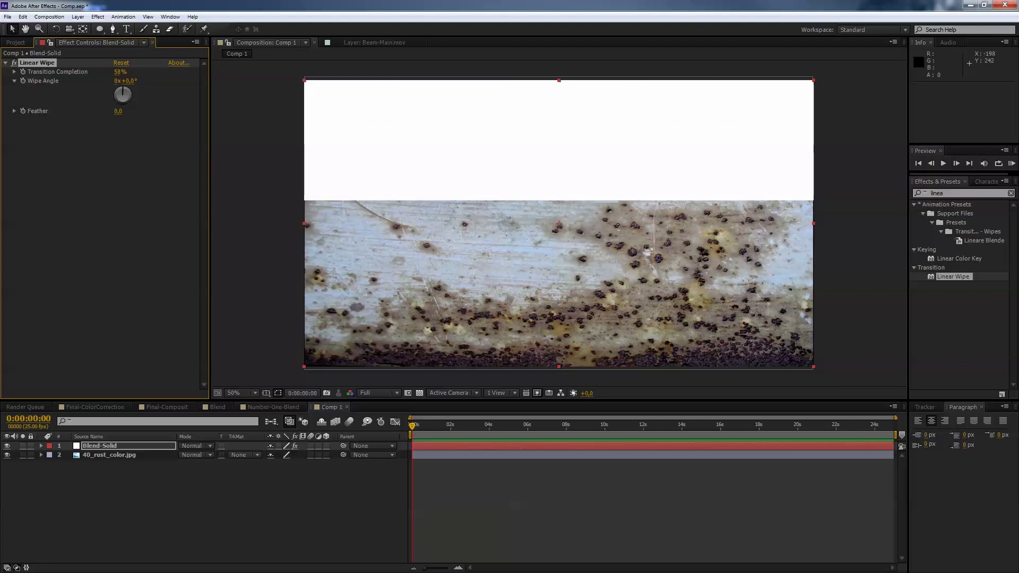
{"action": "left_click_drag", "start_coordinate": [150, 72], "coordinate": [119, 72]}
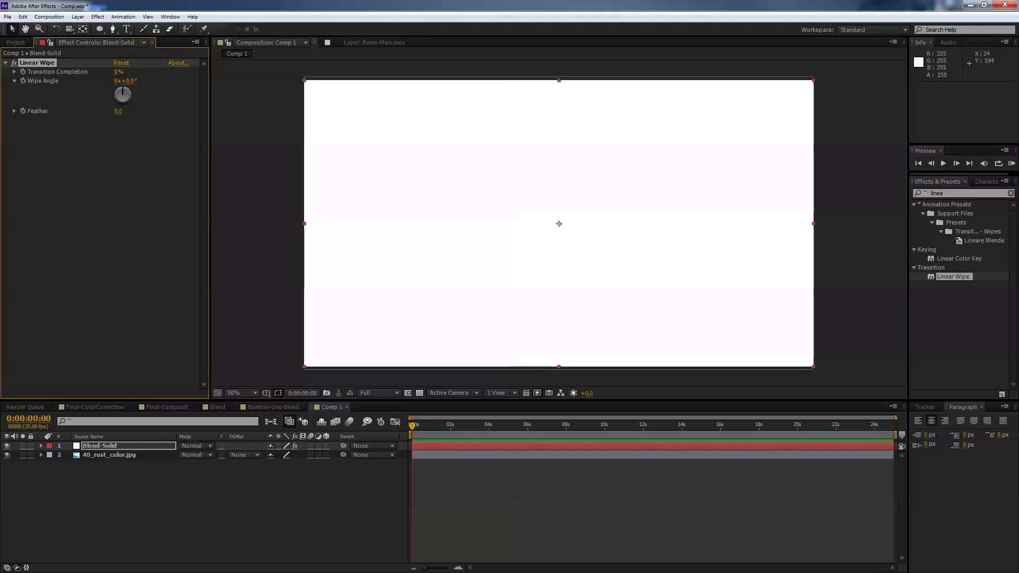
{"action": "left_click_drag", "start_coordinate": [118, 72], "coordinate": [137, 72]}
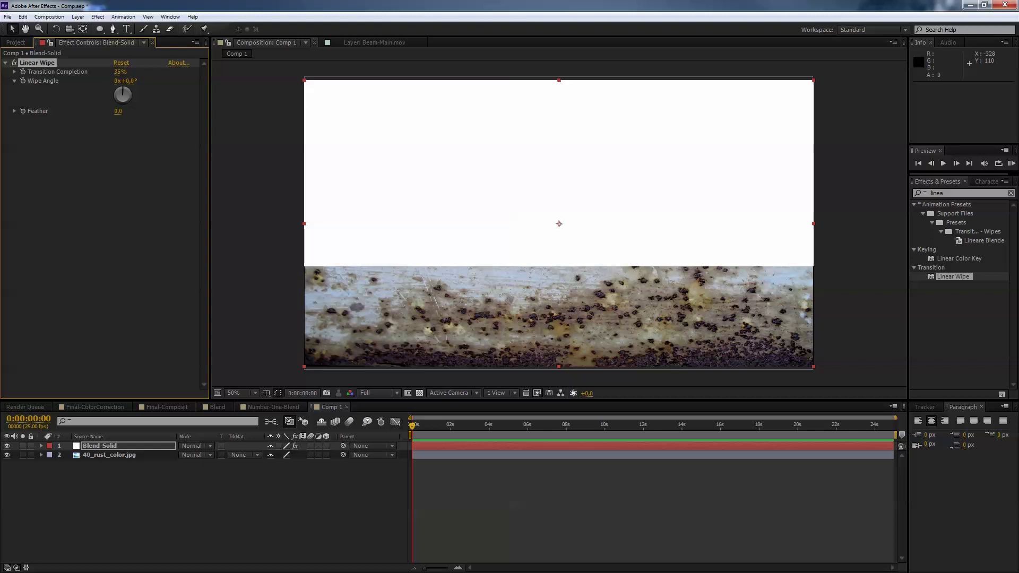
{"action": "key", "text": "ctrl+z"}
- Find the Colorama effect and apply it to Blend-Solid
{"action": "left_click", "coordinate": [937, 193]}
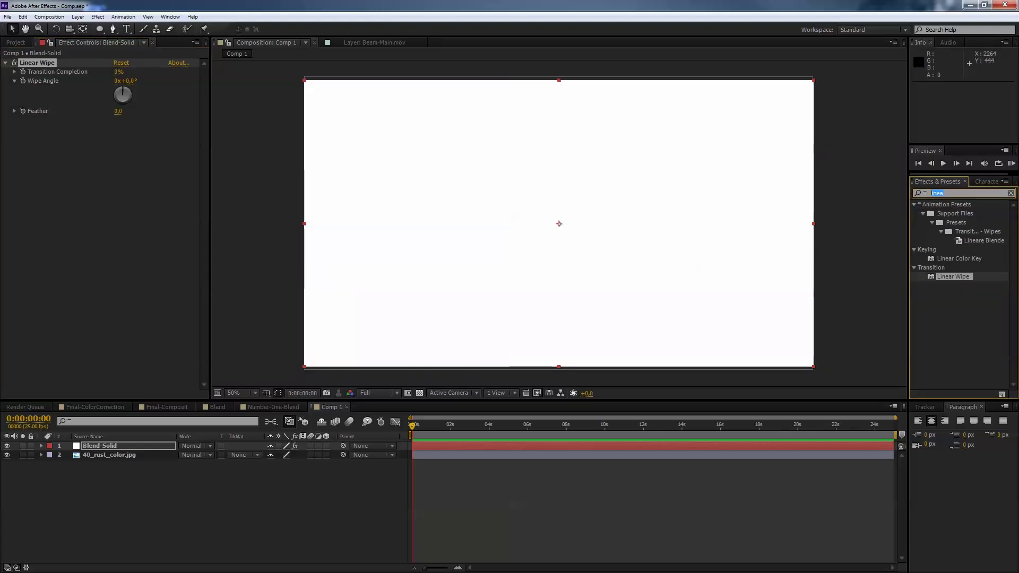
{"action": "type", "text": "coloram"}
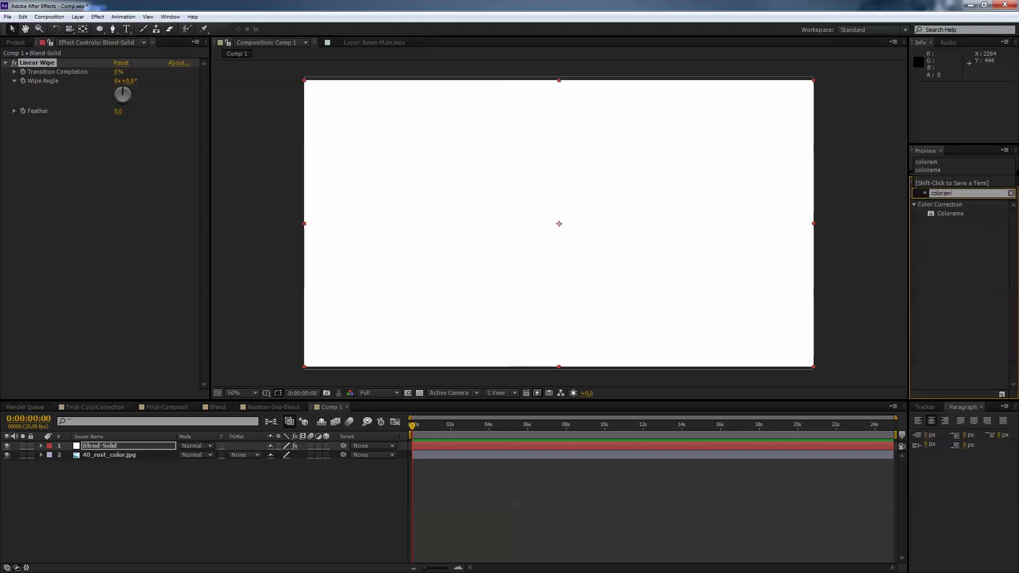
{"action": "left_click", "coordinate": [950, 213]}
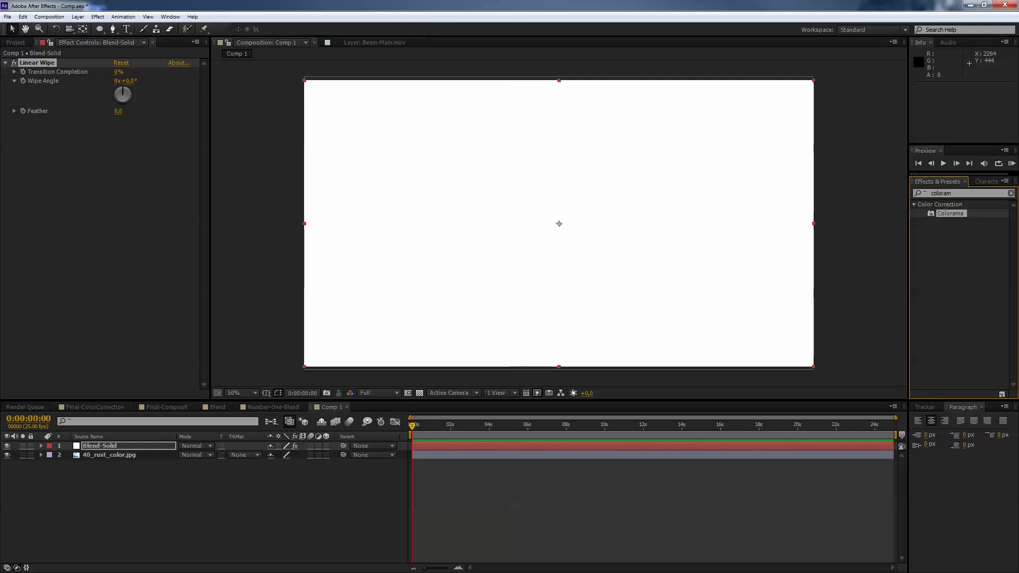
{"action": "double_click", "coordinate": [949, 213]}
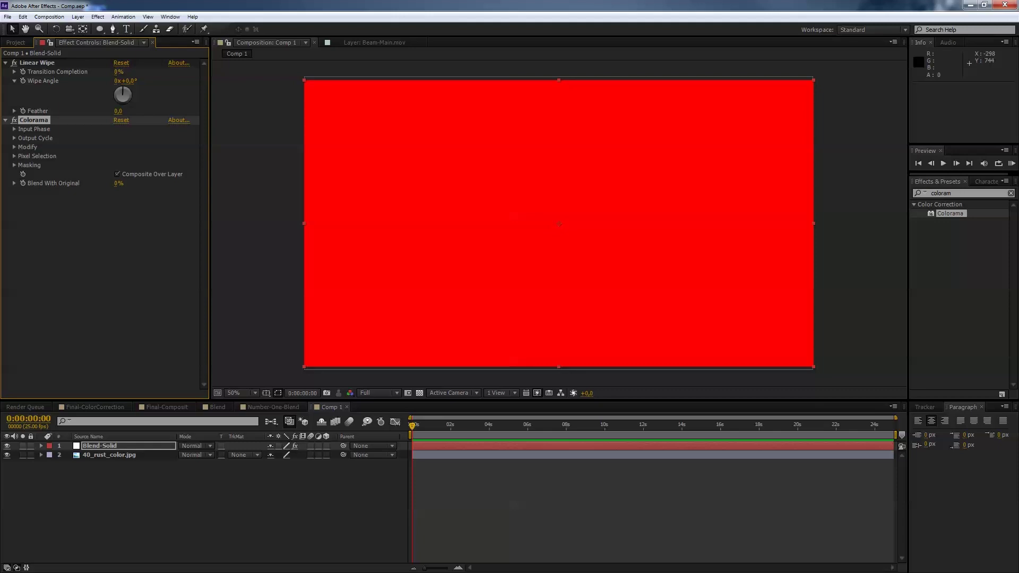
- Set Colorama's Input Phase to get its phase from Alpha
{"action": "left_click", "coordinate": [14, 129]}
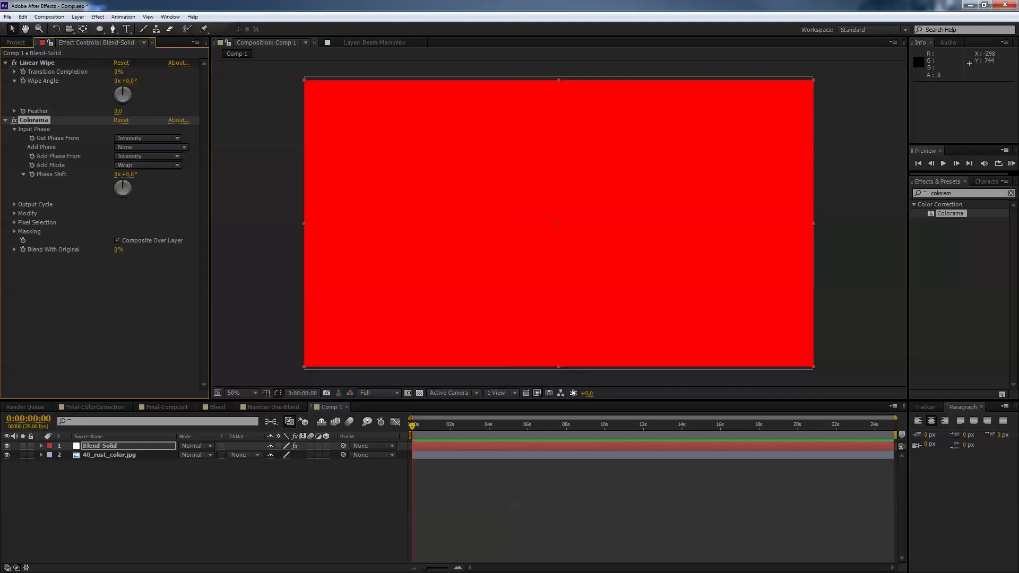
{"action": "left_click", "coordinate": [147, 138]}
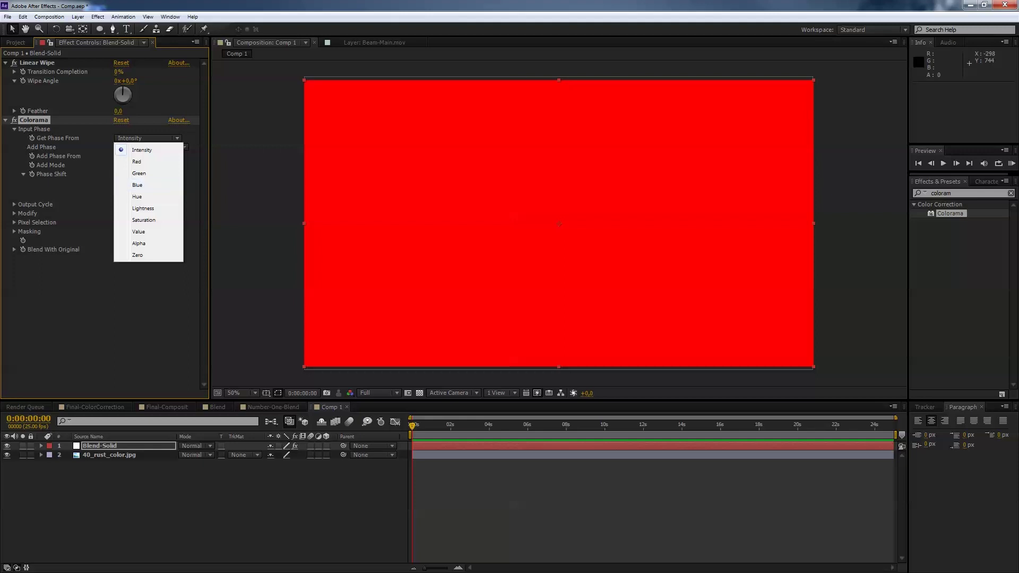
{"action": "key", "text": "Escape"}
{"action": "left_click", "coordinate": [148, 138]}
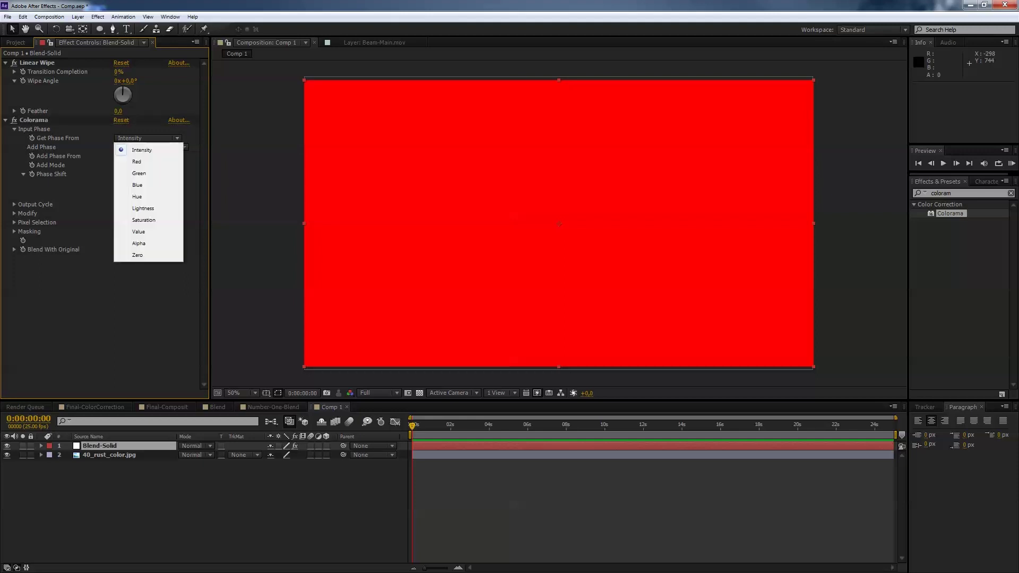
{"action": "left_click", "coordinate": [138, 243]}
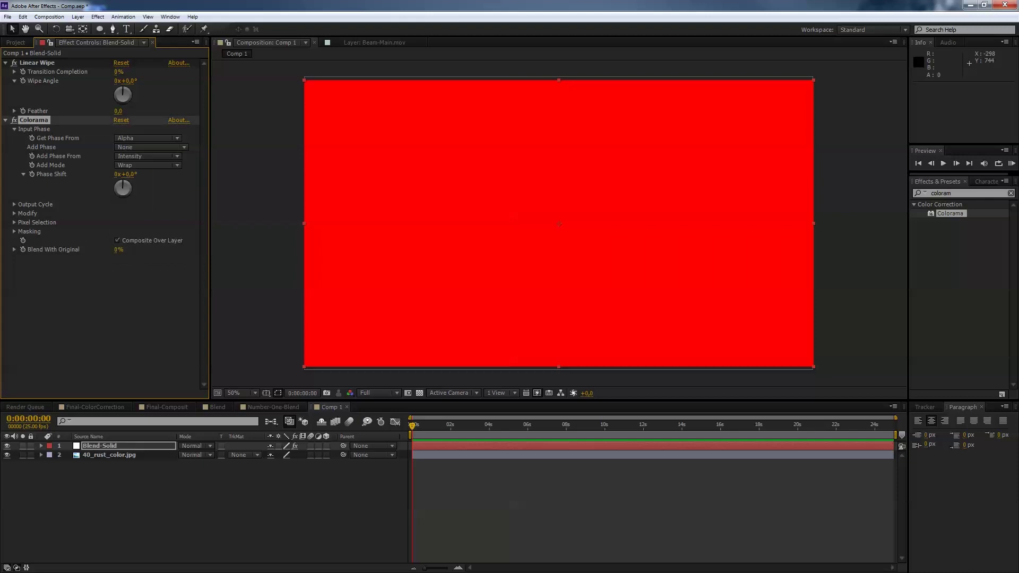
- Set Colorama's Output Cycle to the Ramp Grey preset palette
{"action": "left_click", "coordinate": [14, 128]}
{"action": "left_click", "coordinate": [14, 138]}
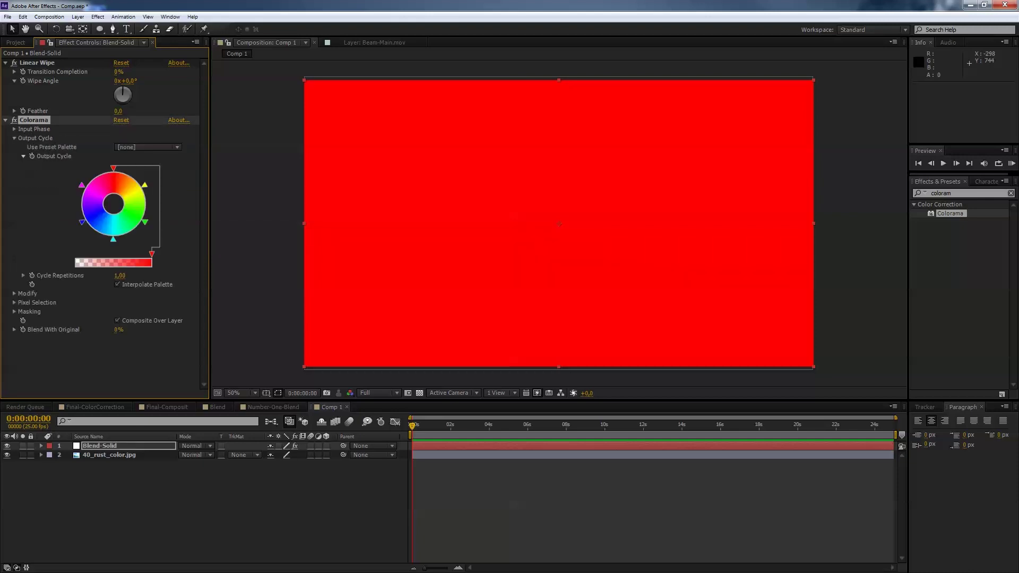
{"action": "left_click", "coordinate": [148, 147]}
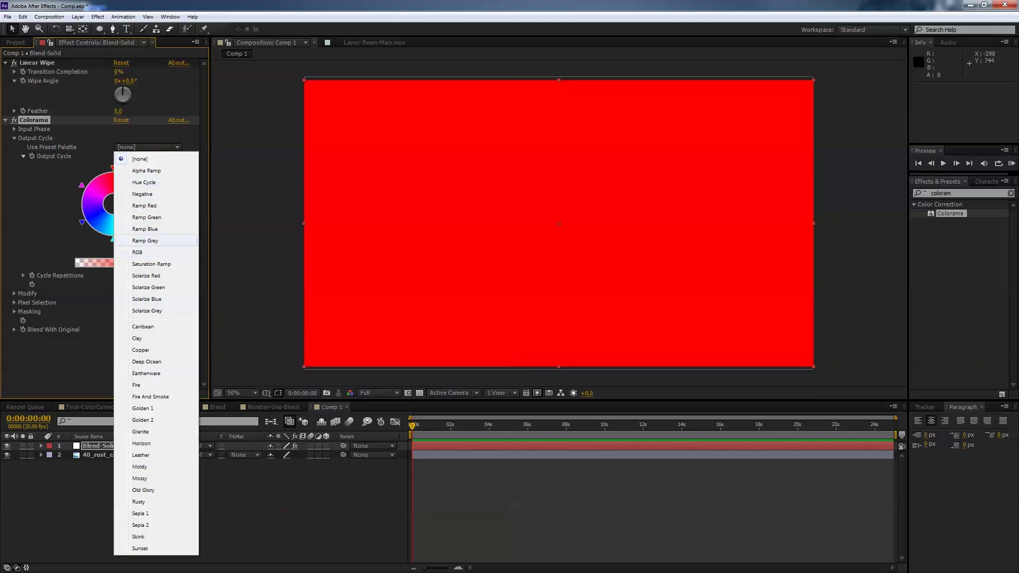
{"action": "left_click", "coordinate": [145, 240]}
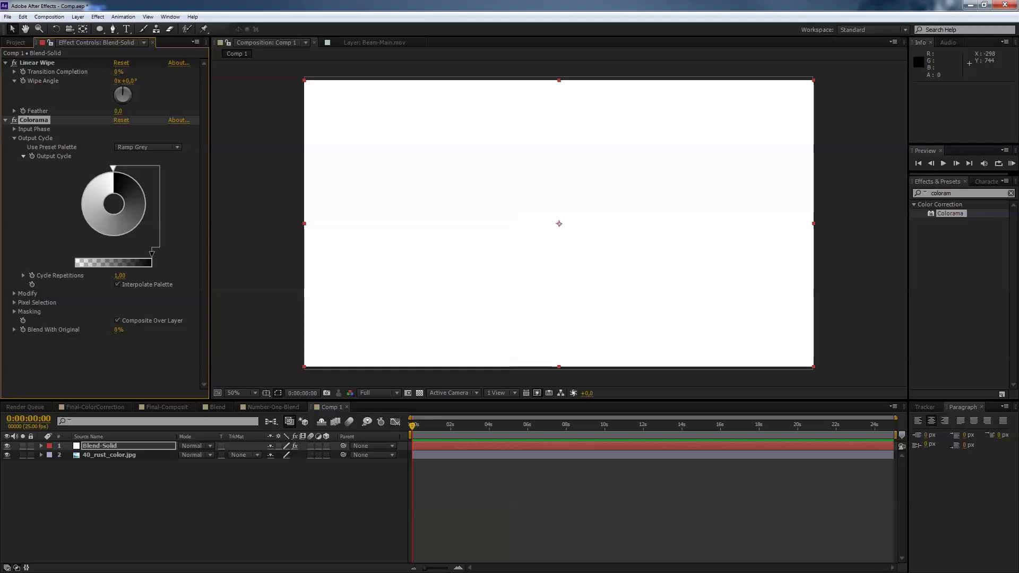
- Enable Change Empty Pixels in Colorama's Modify settings and raise the Linear Wipe's Transition Completion to 38%
{"action": "left_click", "coordinate": [14, 294]}
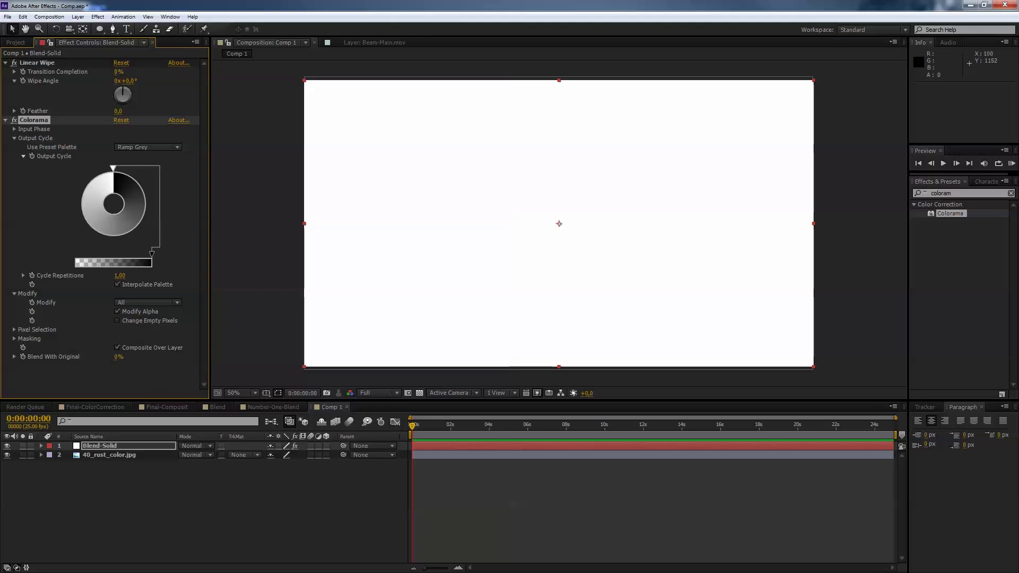
{"action": "key", "text": "space"}
{"action": "key", "text": "space"}
{"action": "mouse_move", "coordinate": [117, 72]}
{"action": "left_mouse_down"}
{"action": "mouse_move", "coordinate": [144, 72]}
{"action": "mouse_move", "coordinate": [126, 72]}
{"action": "left_mouse_up"}
{"action": "left_click", "coordinate": [117, 321]}
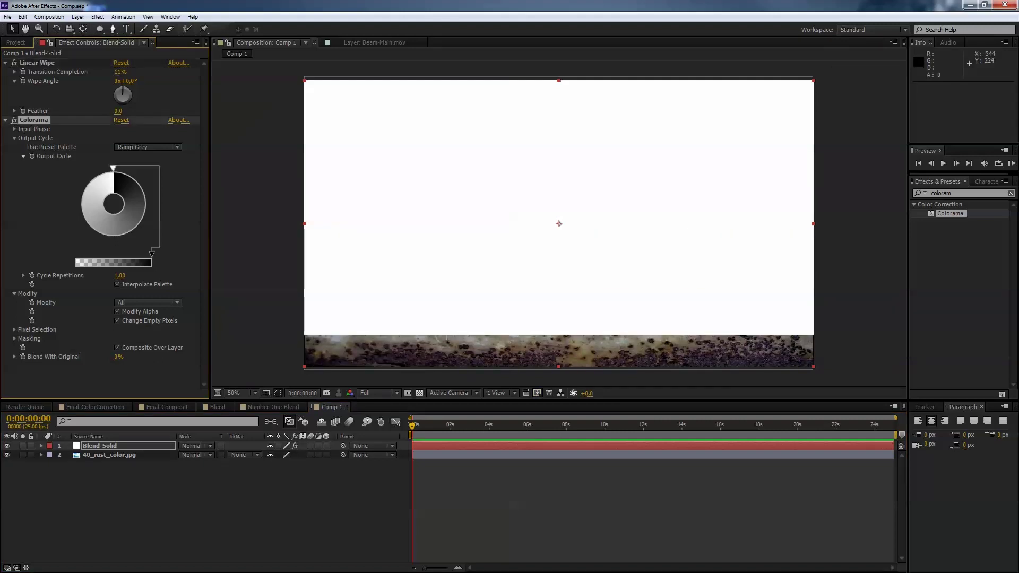
{"action": "mouse_move", "coordinate": [120, 72]}
{"action": "left_mouse_down"}
{"action": "mouse_move", "coordinate": [168, 71]}
{"action": "mouse_move", "coordinate": [119, 72]}
{"action": "mouse_move", "coordinate": [139, 71]}
{"action": "left_mouse_up"}
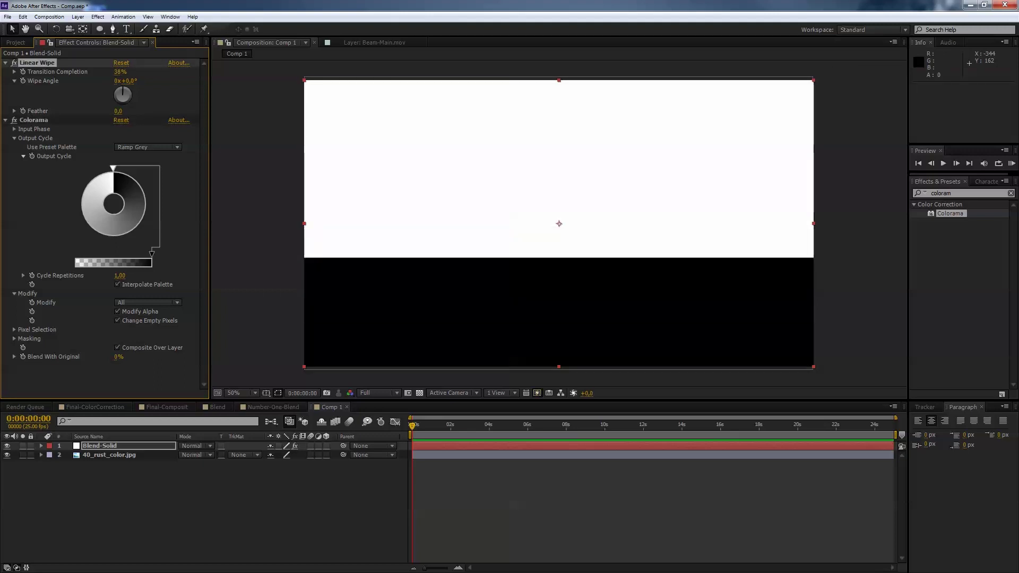
- Set the Linear Wipe's Feather to 270
{"action": "left_click_drag", "start_coordinate": [118, 111], "coordinate": [255, 111]}
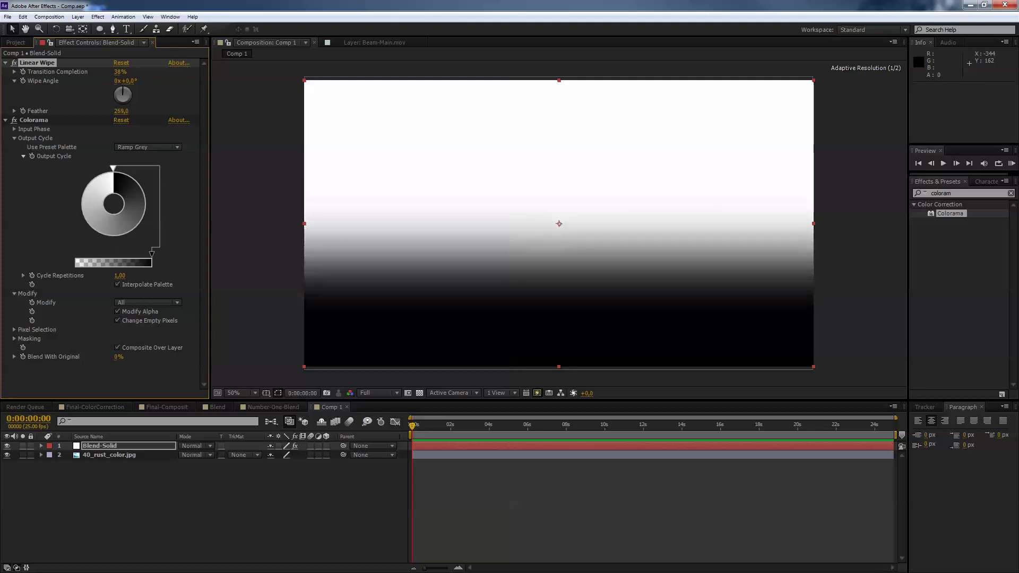
{"action": "left_click", "coordinate": [122, 111]}
{"action": "type", "text": "270"}
{"action": "key", "text": "Tab"}
- Animate the Linear Wipe's Transition Completion from 0% at the start to 100% at 0:00:02:02
{"action": "left_click_drag", "start_coordinate": [120, 72], "coordinate": [88, 72]}
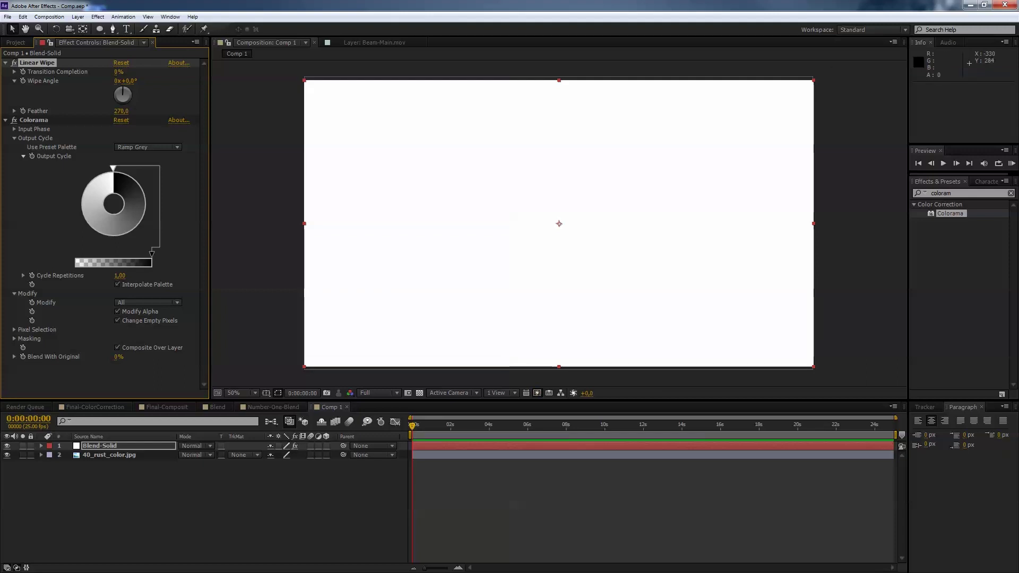
{"action": "left_click_drag", "start_coordinate": [412, 426], "coordinate": [452, 426]}
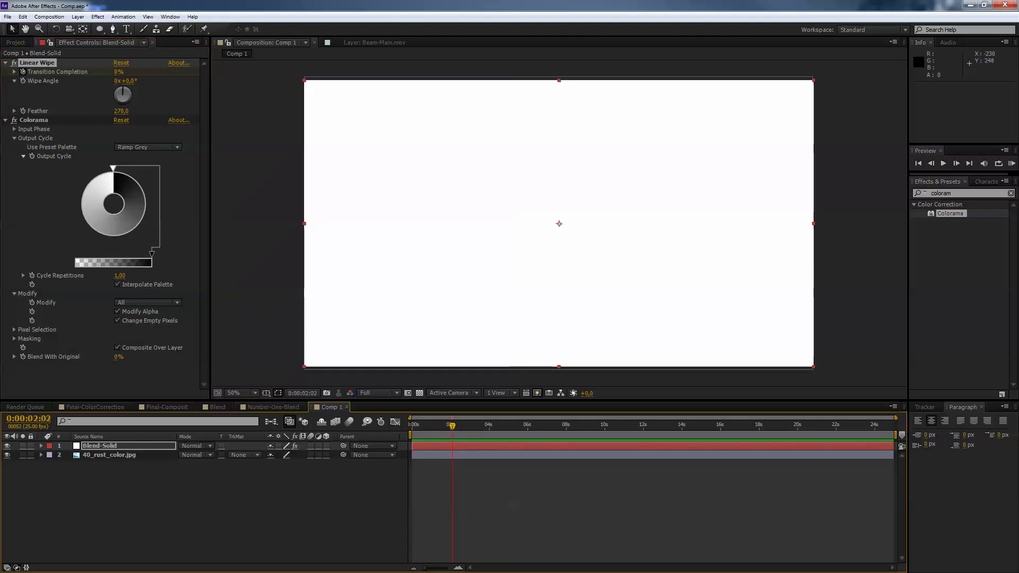
{"action": "key", "text": "Page_Up"}
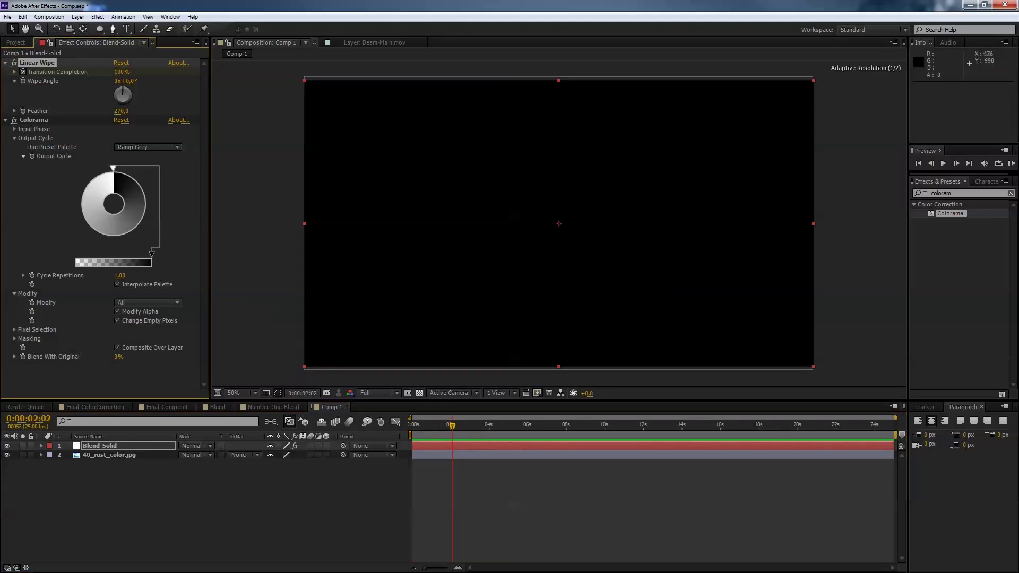
- Move the current time to 0:00:01:00 and set Blend-Solid's blending mode to Linear Light
{"action": "left_click_drag", "start_coordinate": [451, 425], "coordinate": [431, 426]}
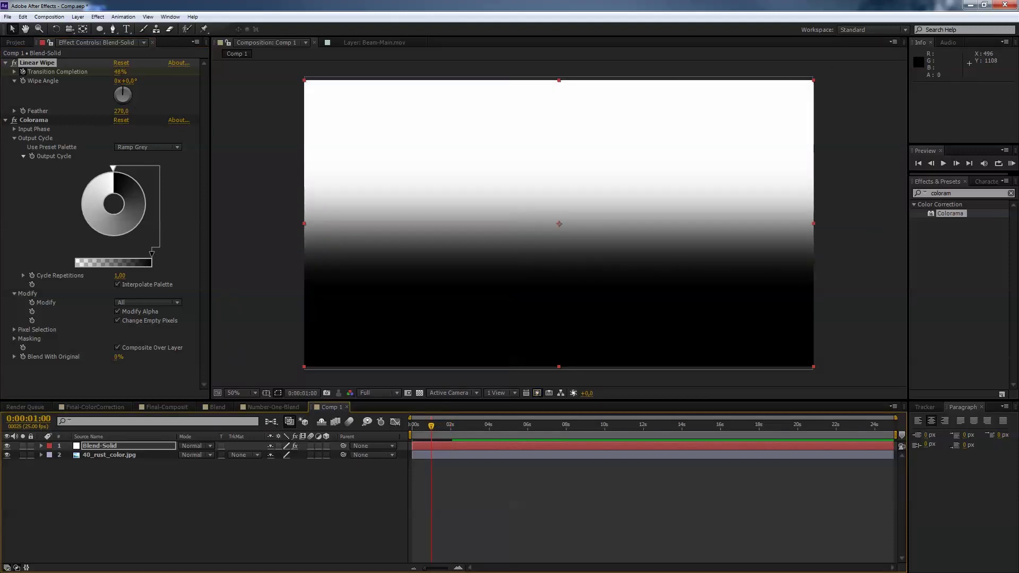
{"action": "left_click", "coordinate": [195, 445]}
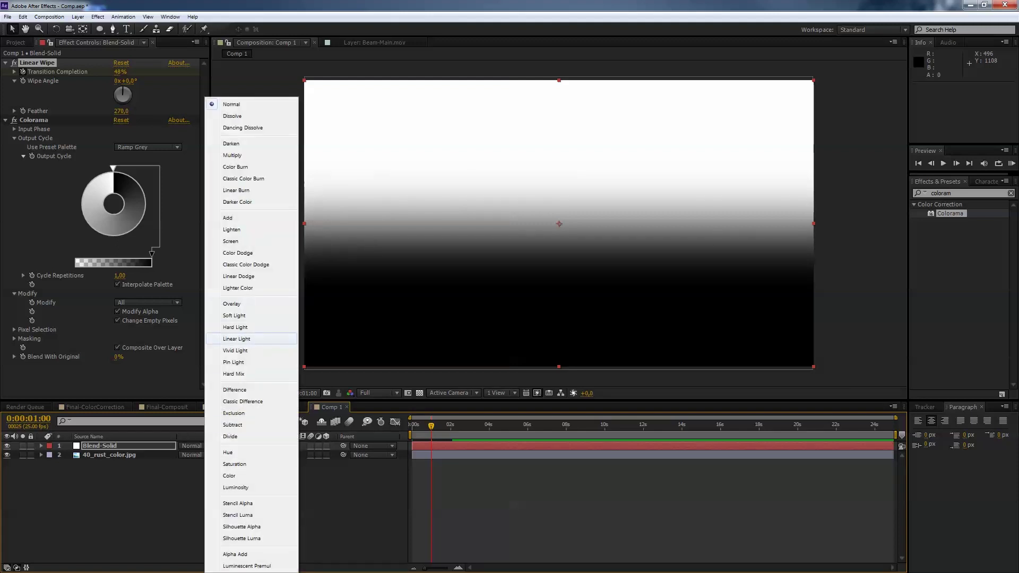
{"action": "left_click", "coordinate": [236, 339]}
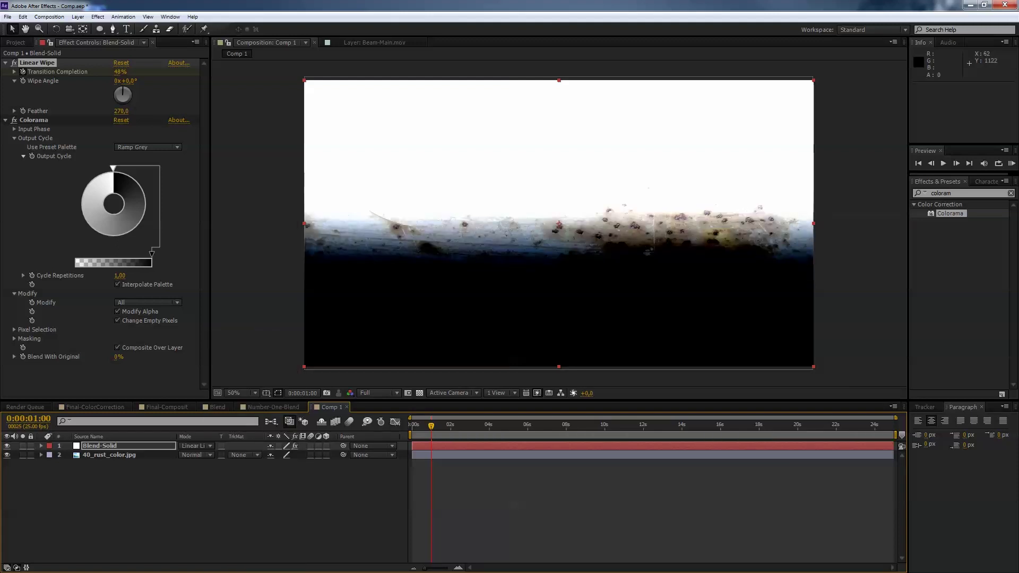
- Apply the Tint effect to the 40_rust_color.jpg layer and move the current time to 0:00:01:08 to check the wipe
{"action": "mouse_move", "coordinate": [432, 426]}
{"action": "left_mouse_down"}
{"action": "mouse_move", "coordinate": [451, 425]}
{"action": "mouse_move", "coordinate": [412, 425]}
{"action": "mouse_move", "coordinate": [434, 425]}
{"action": "left_mouse_up"}
{"action": "key", "text": "space"}
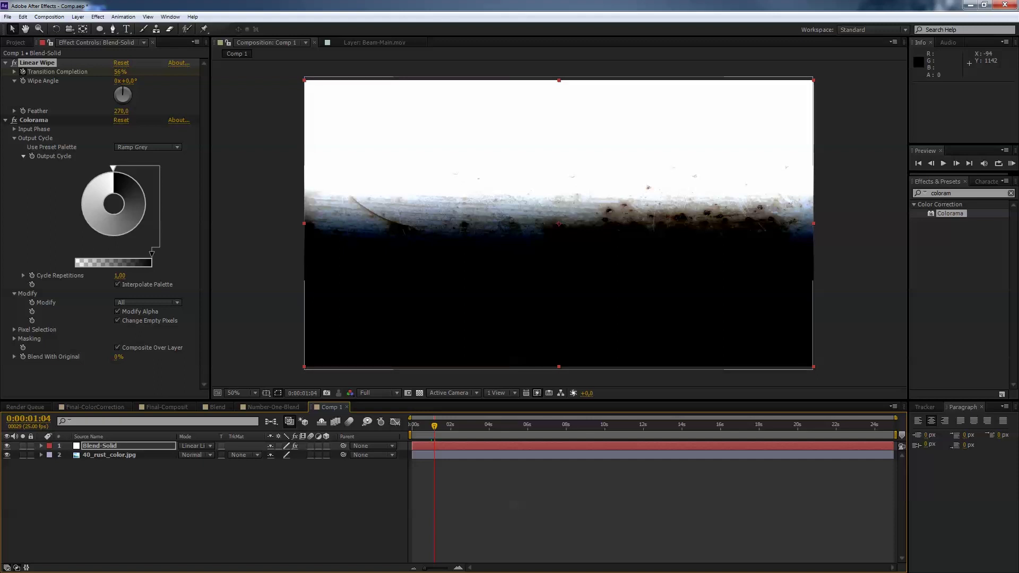
{"action": "left_click", "coordinate": [109, 455]}
{"action": "key", "text": "ctrl+5"}
{"action": "type", "text": "tint"}
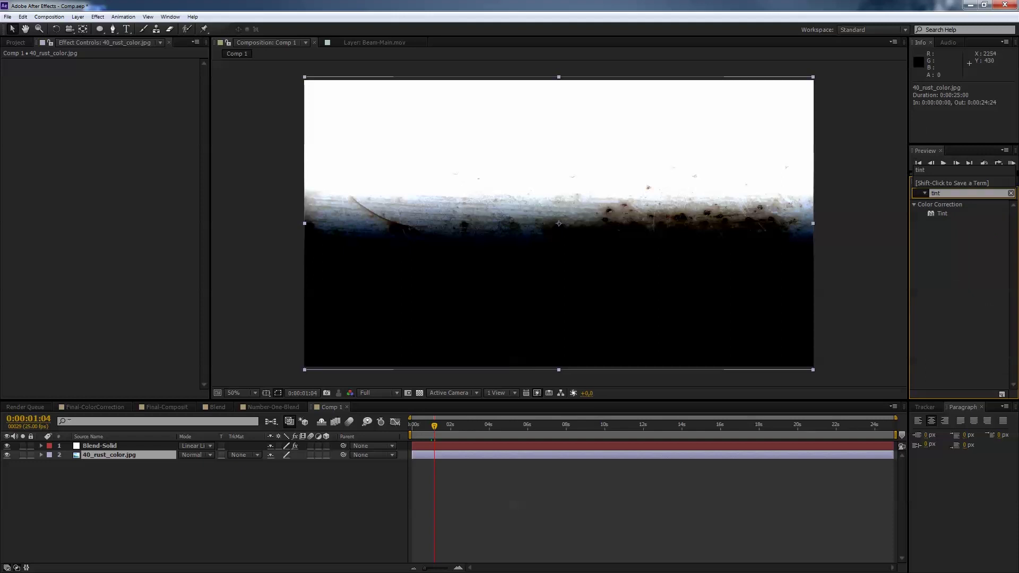
{"action": "double_click", "coordinate": [942, 214]}
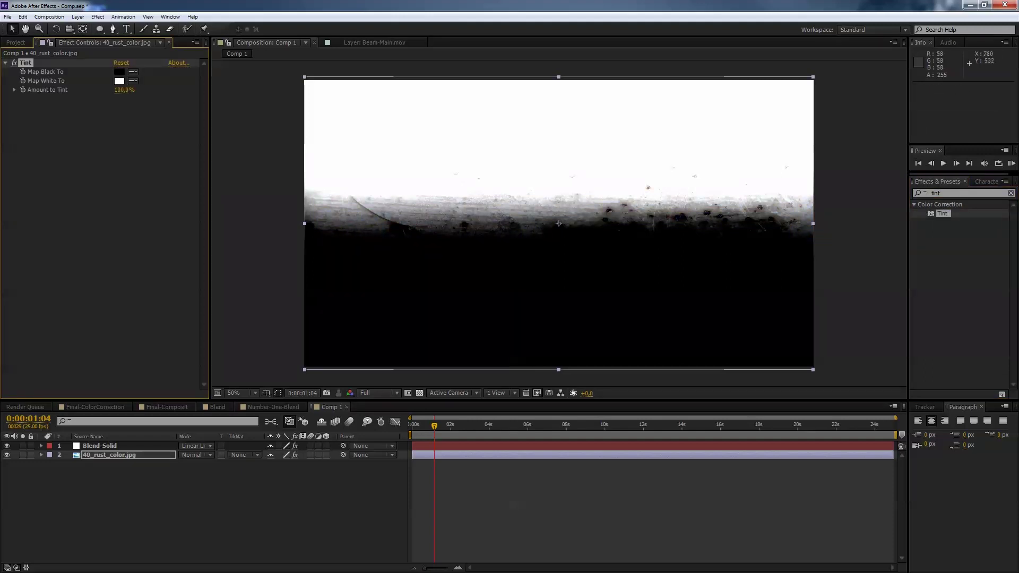
{"action": "mouse_move", "coordinate": [435, 425]}
{"action": "left_mouse_down"}
{"action": "mouse_move", "coordinate": [492, 425]}
{"action": "mouse_move", "coordinate": [414, 425]}
{"action": "mouse_move", "coordinate": [447, 425]}
{"action": "mouse_move", "coordinate": [417, 424]}
{"action": "mouse_move", "coordinate": [438, 424]}
{"action": "left_mouse_up"}
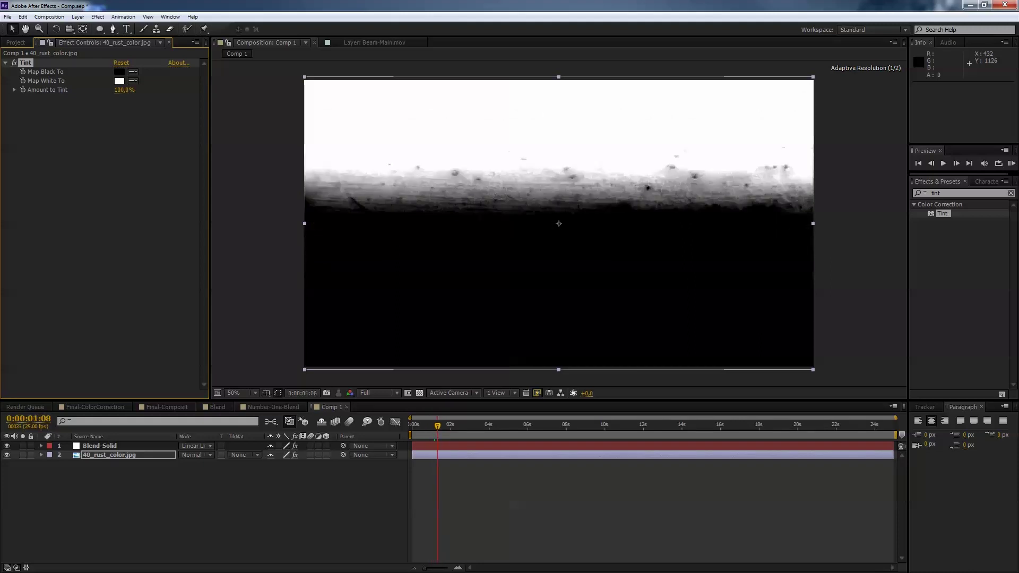
- Pre-compose Blend-Solid and 40_rust_color.jpg into a composition named Blend-Layer, moving all attributes into it
{"action": "left_click", "coordinate": [108, 455]}
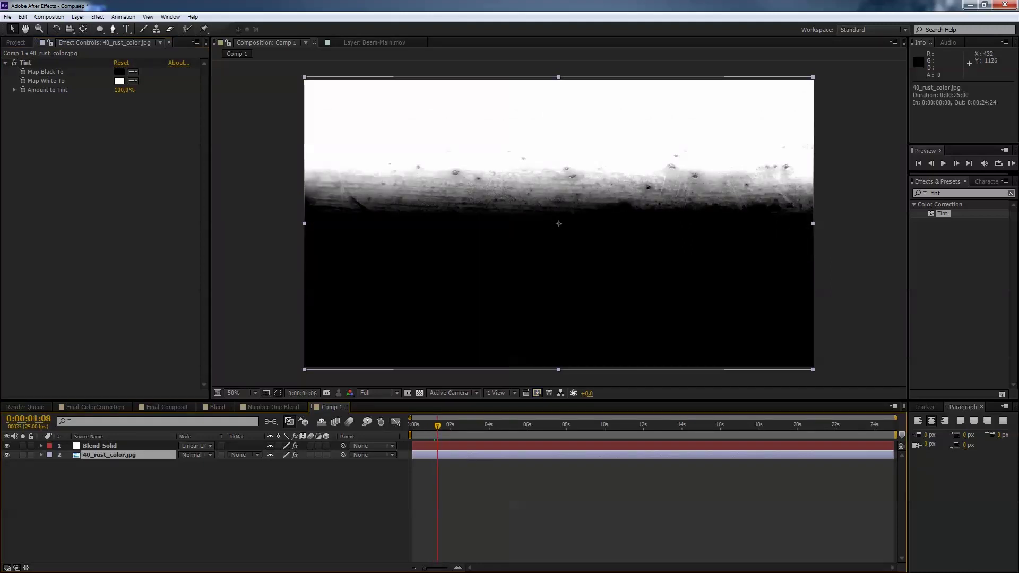
{"action": "key", "text": "ctrl+a"}
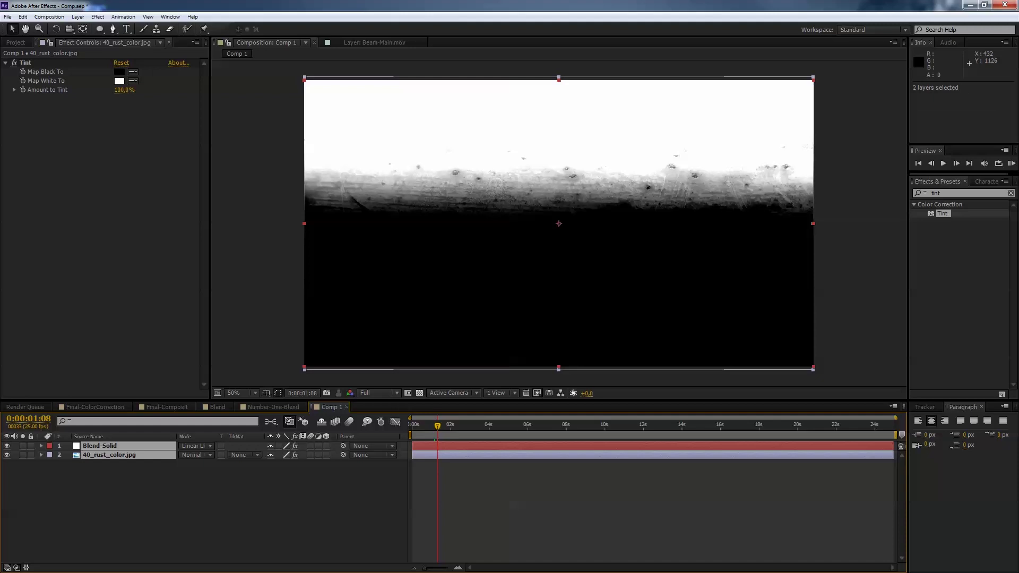
{"action": "left_click", "coordinate": [77, 17]}
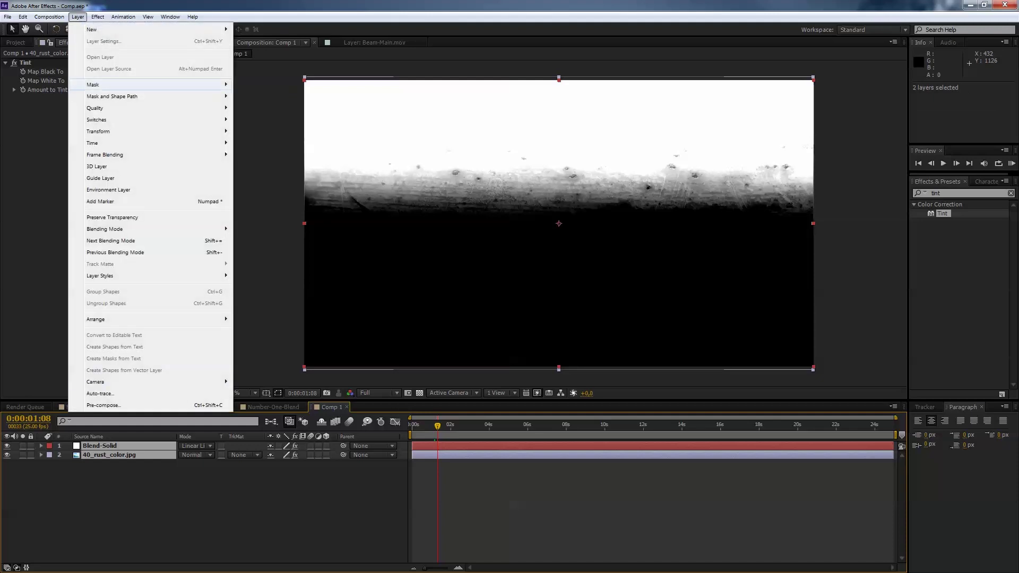
{"action": "left_click", "coordinate": [104, 405]}
{"action": "type", "text": "Blend-Layer"}
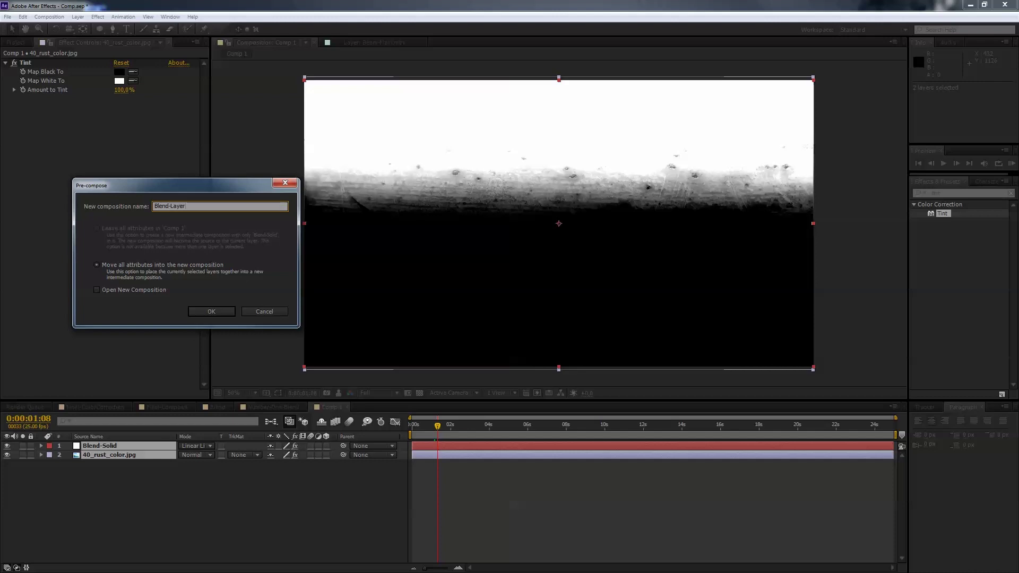
{"action": "key", "text": "Return"}
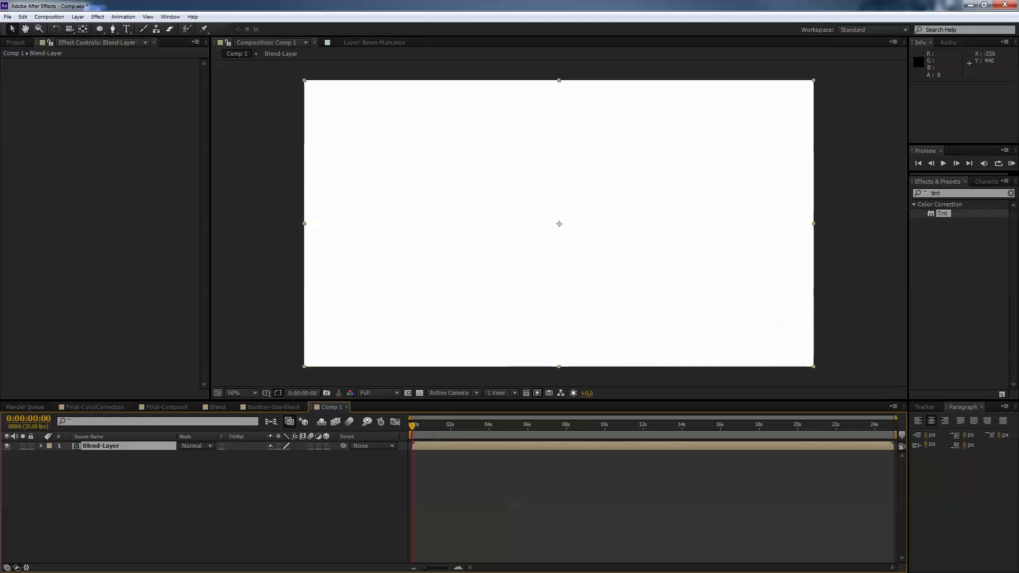
{"action": "key", "text": "ctrl+0"}
{"action": "key", "text": "ctrl+shift+a"}
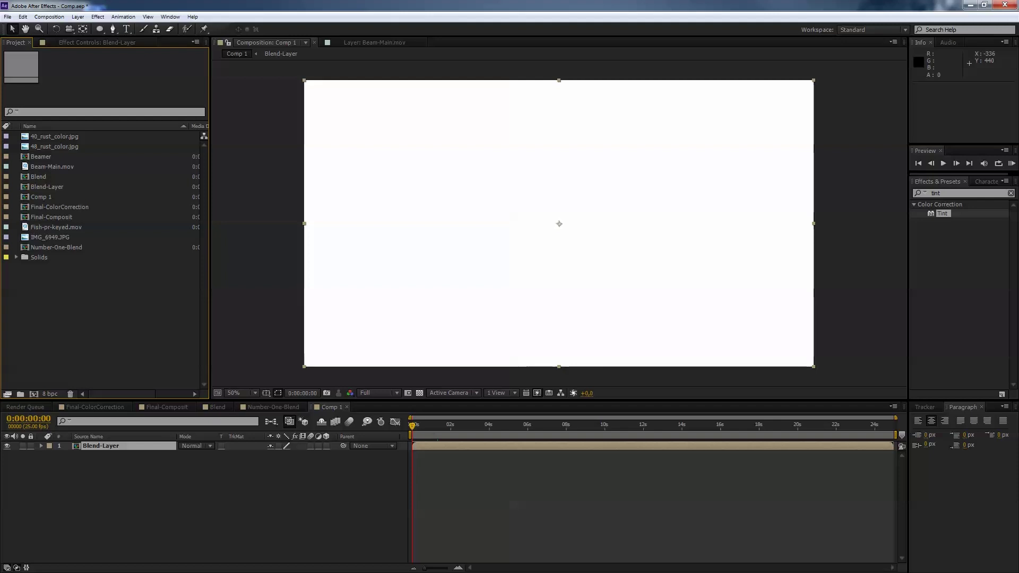
{"action": "left_click", "coordinate": [58, 227]}
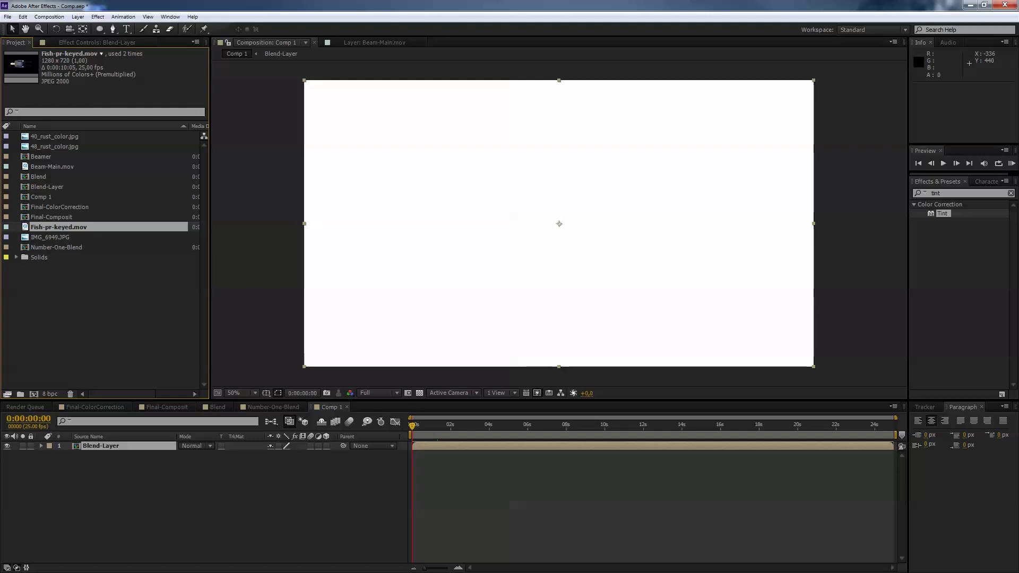
{"action": "key", "text": "alt+Tab"}
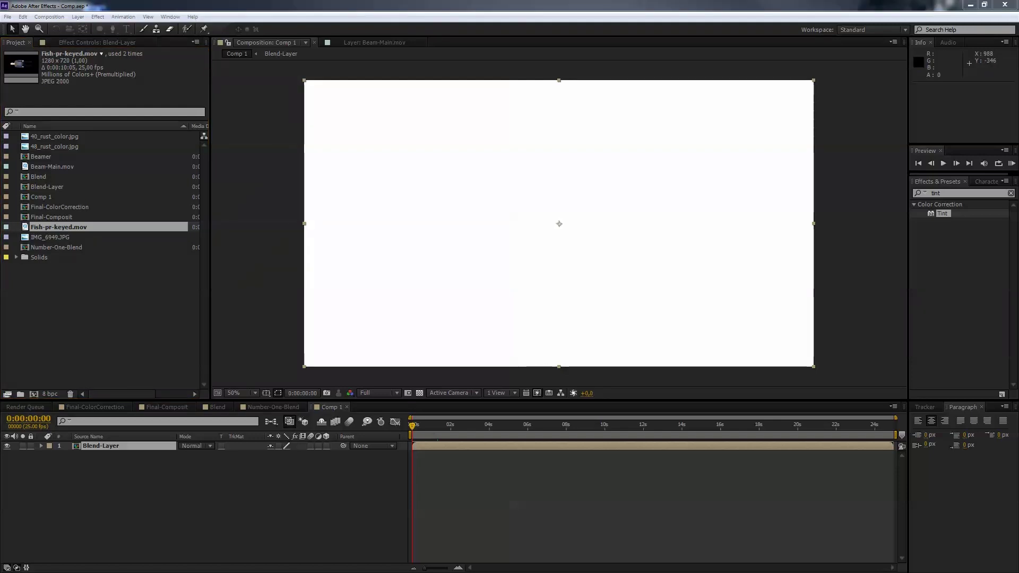
{"action": "left_click_drag", "start_coordinate": [58, 227], "coordinate": [497, 234]}
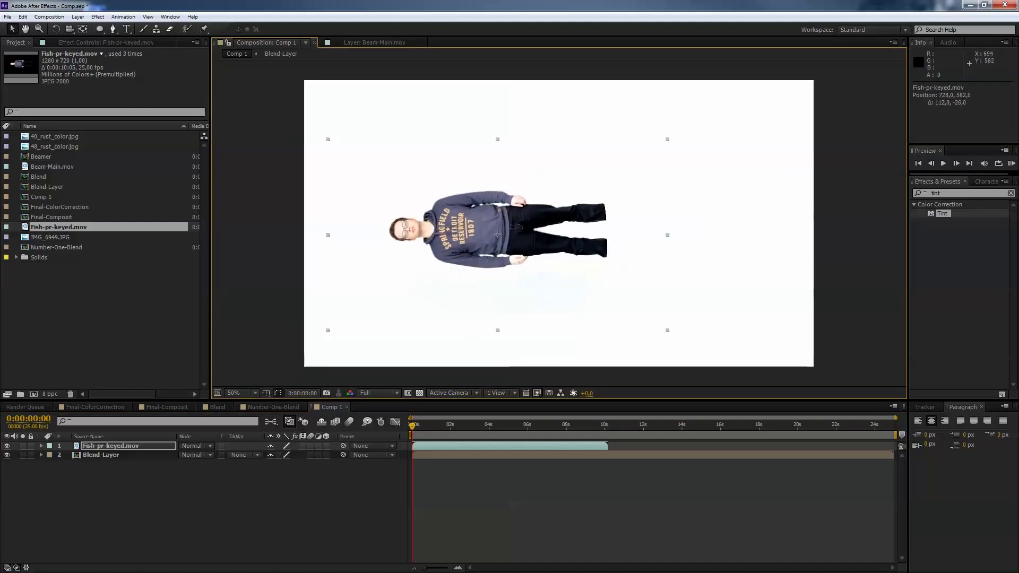
{"action": "key", "text": "Delete"}
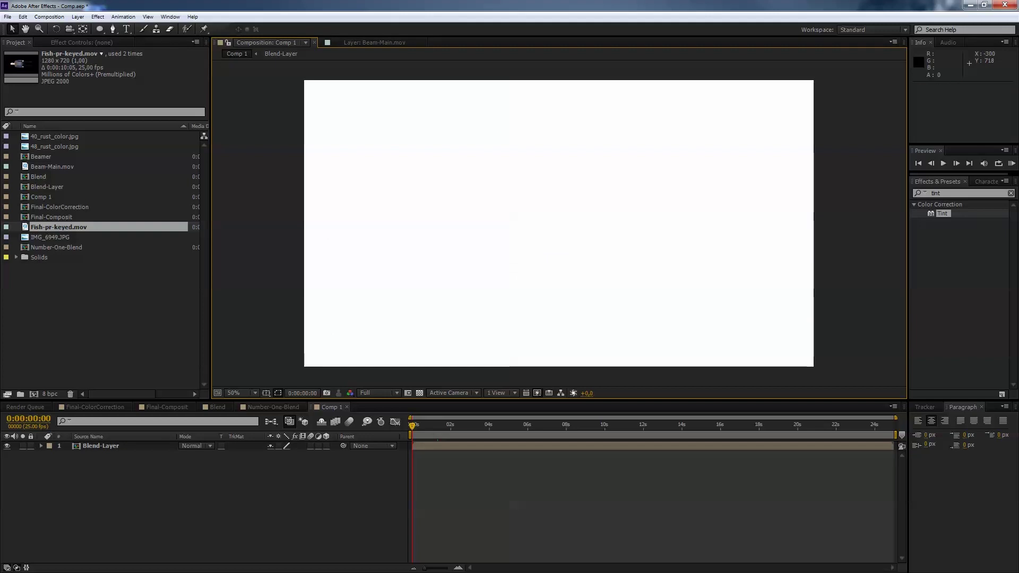
- Import Fish.mp4 as footage from the Tutorial-Beam folder and place it above Blend-Layer in Comp 1
{"action": "double_click", "coordinate": [106, 297]}
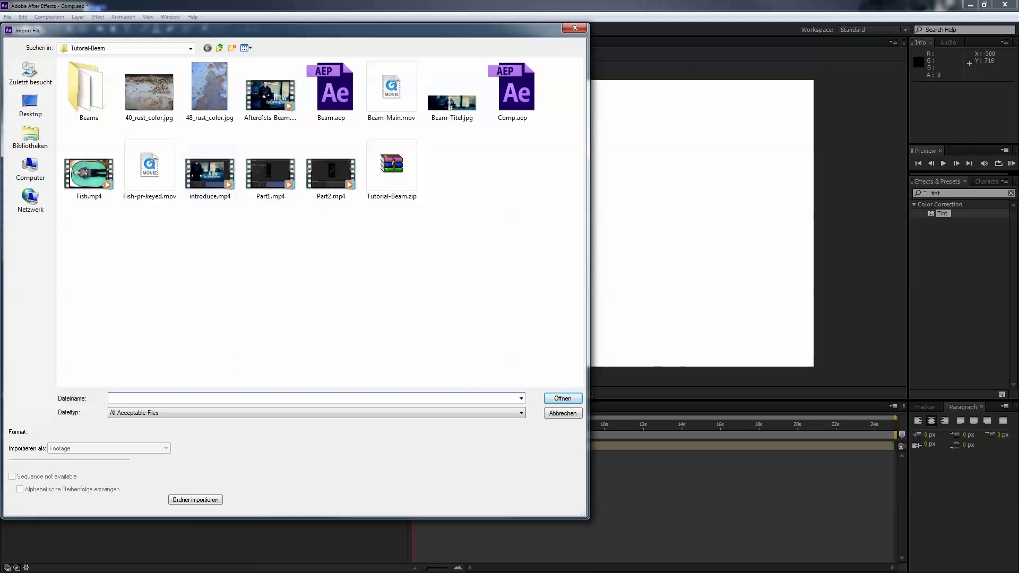
{"action": "left_click", "coordinate": [89, 170]}
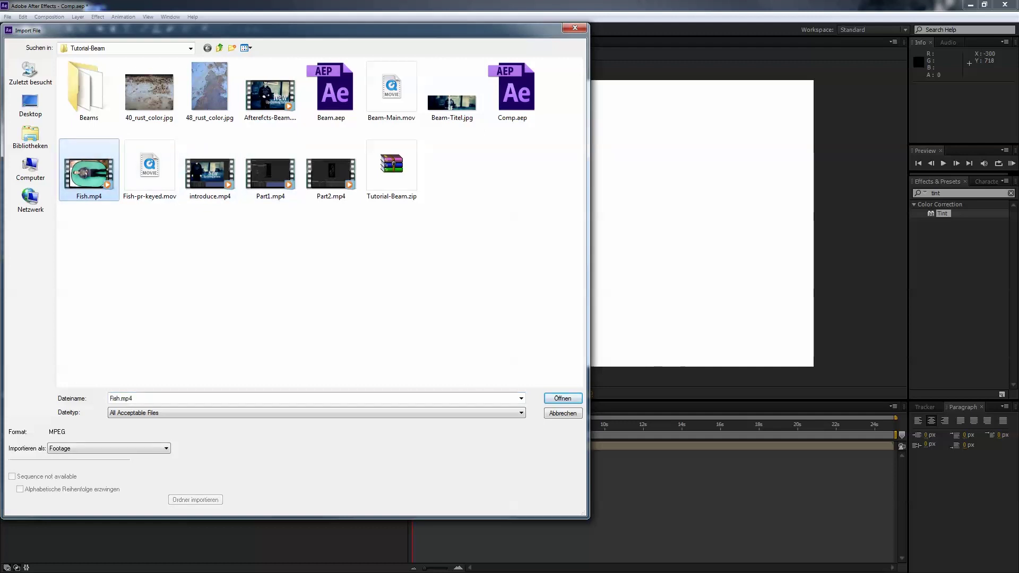
{"action": "key", "text": "Return"}
{"action": "left_click_drag", "start_coordinate": [44, 227], "coordinate": [540, 225]}
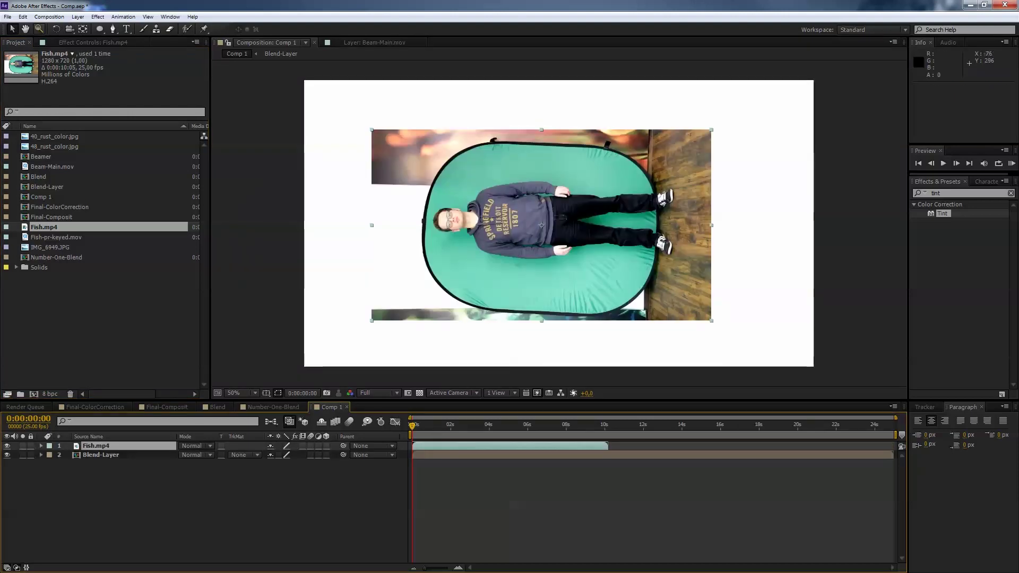
- Rotate the Fish.mp4 layer 90° so the person stands upright and move it to about 672, 586
{"action": "left_click", "coordinate": [56, 29]}
{"action": "left_click_drag", "start_coordinate": [693, 178], "coordinate": [582, 306]}
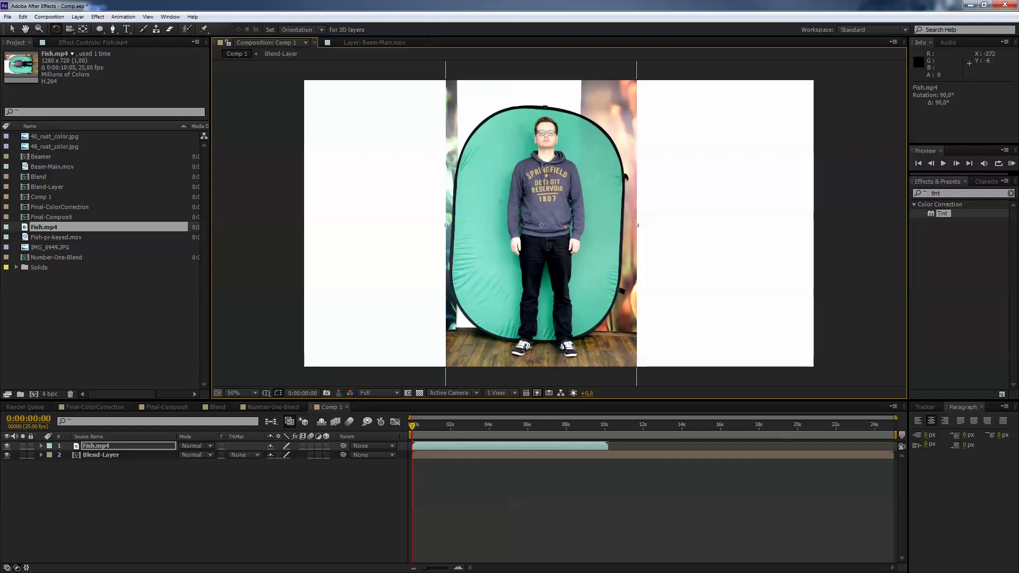
{"action": "key", "text": "v"}
{"action": "left_click_drag", "start_coordinate": [525, 184], "coordinate": [465, 195]}
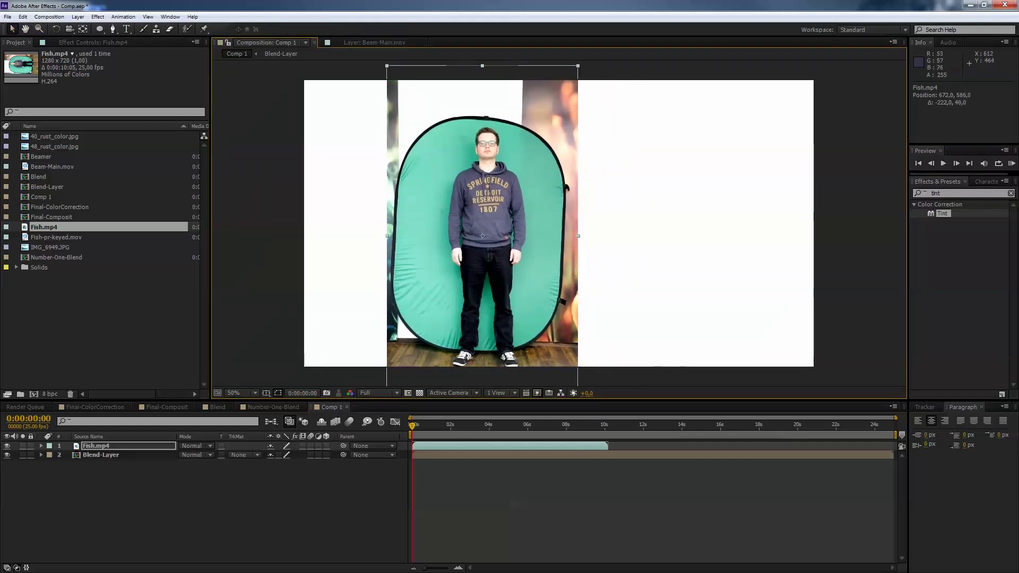
- Draw a closed mask with the Pen tool around the person on Fish.mp4, just inside the green screen's black rim
{"action": "key", "text": "period"}
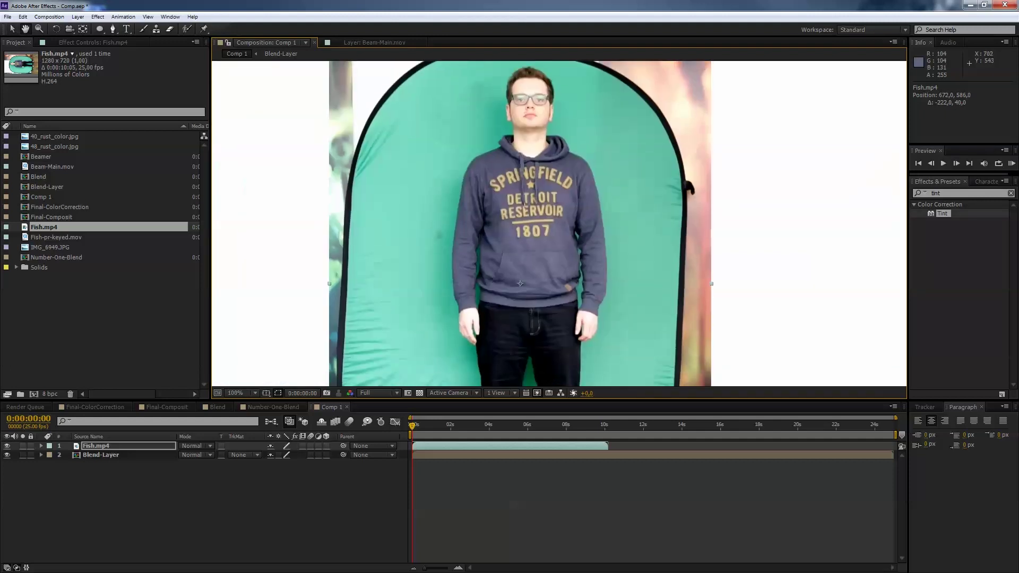
{"action": "key", "text": "comma"}
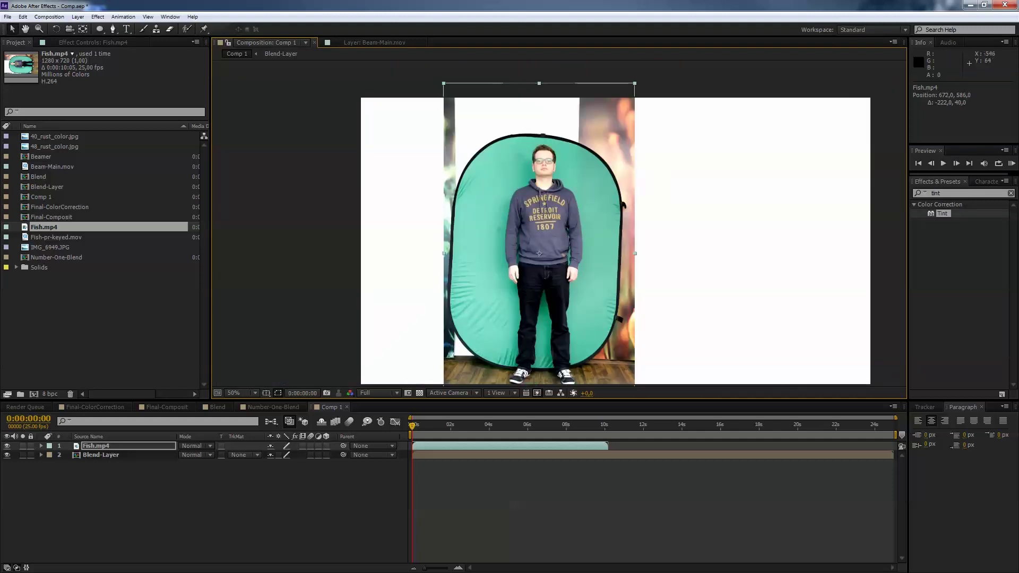
{"action": "key", "text": "g"}
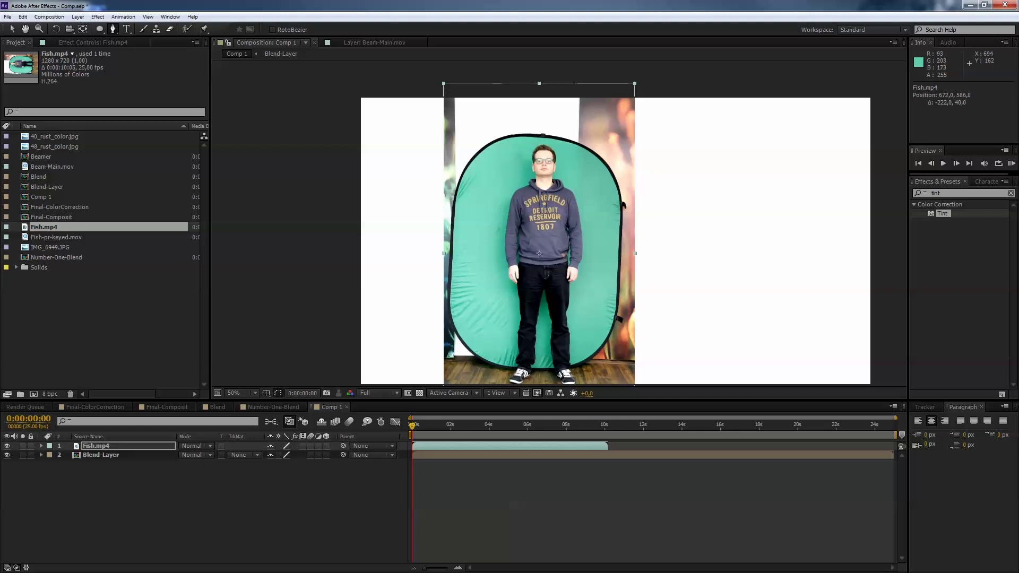
{"action": "left_click_drag", "start_coordinate": [545, 139], "coordinate": [515, 142]}
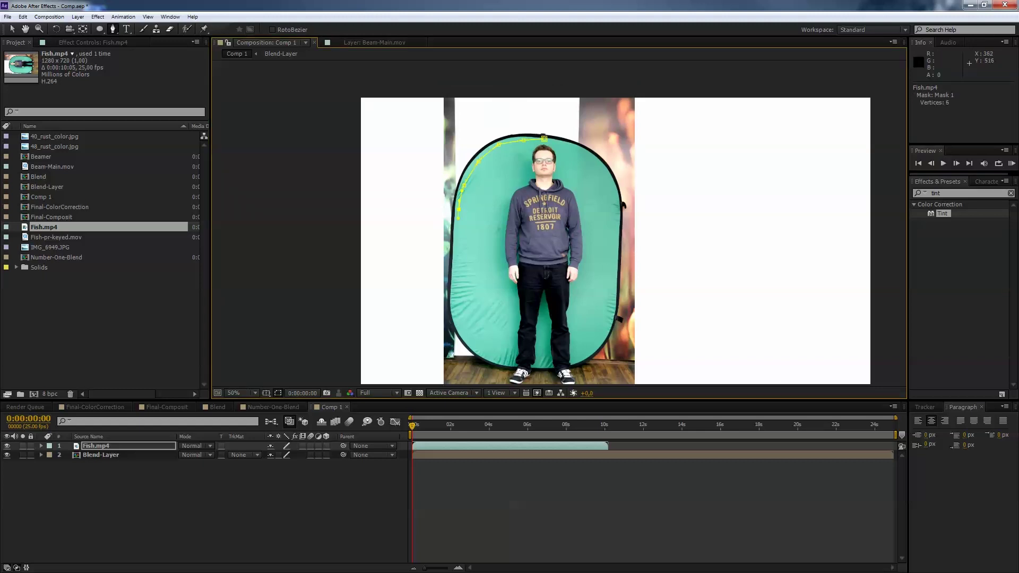
{"action": "left_click_drag", "start_coordinate": [483, 355], "coordinate": [505, 361]}
{"action": "left_click", "coordinate": [572, 359]}
{"action": "left_click", "coordinate": [613, 225]}
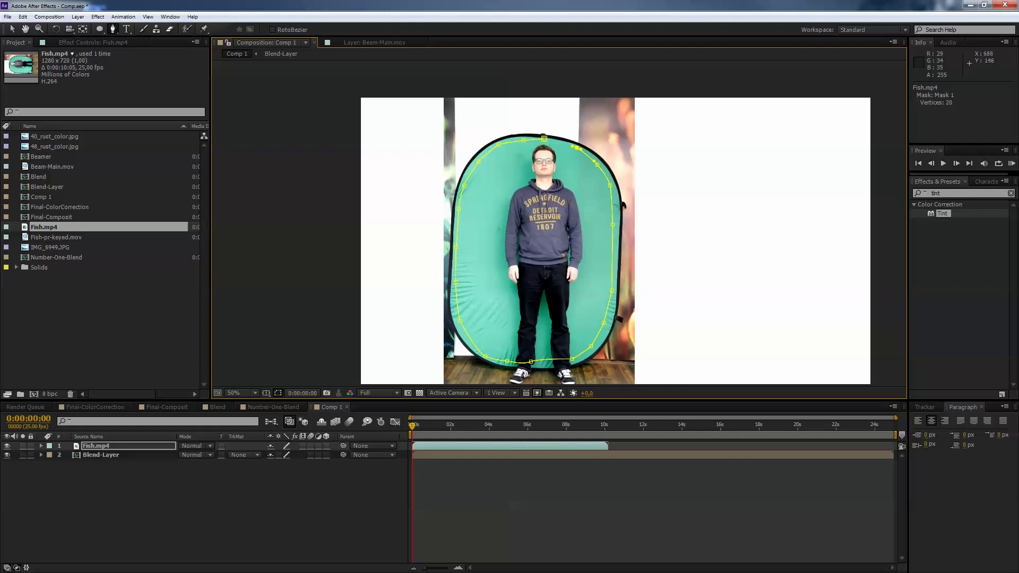
{"action": "left_click", "coordinate": [544, 138]}
- Apply Keylight (1.2) to Fish.mp4 and sample the green backdrop beside the head as its Screen Colour
{"action": "left_click", "coordinate": [940, 193]}
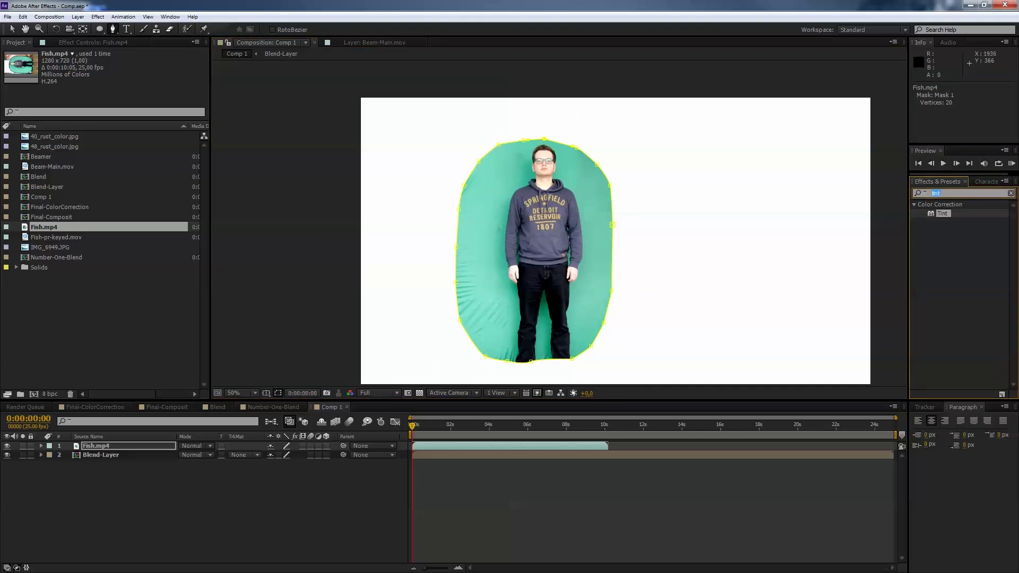
{"action": "type", "text": "keyligh"}
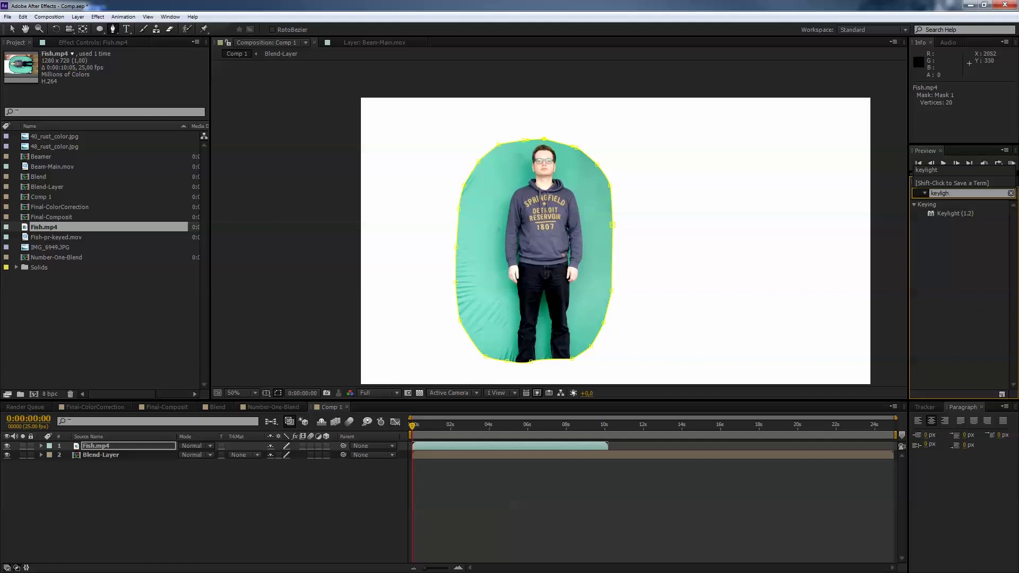
{"action": "double_click", "coordinate": [955, 213]}
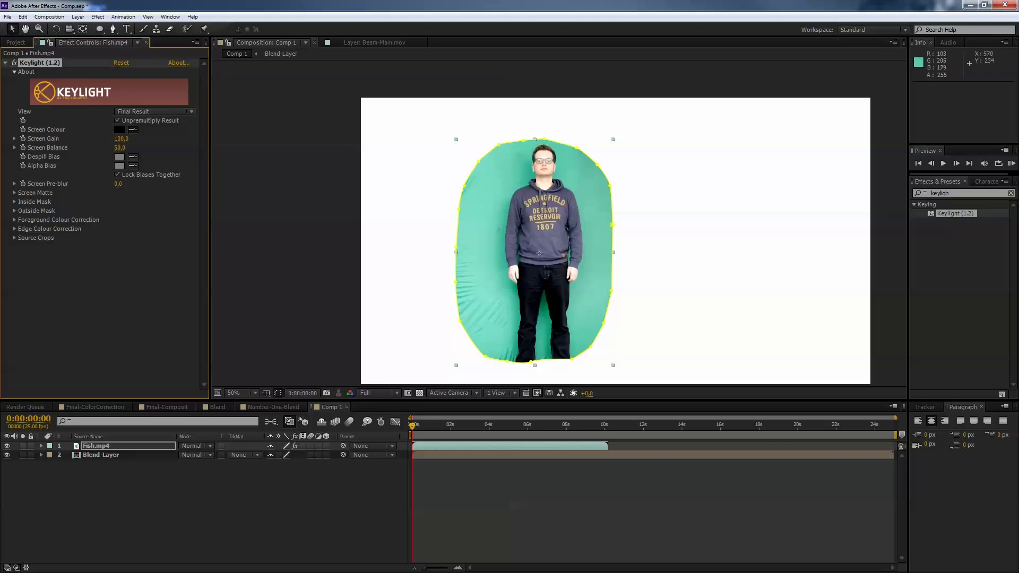
{"action": "left_click", "coordinate": [512, 160]}
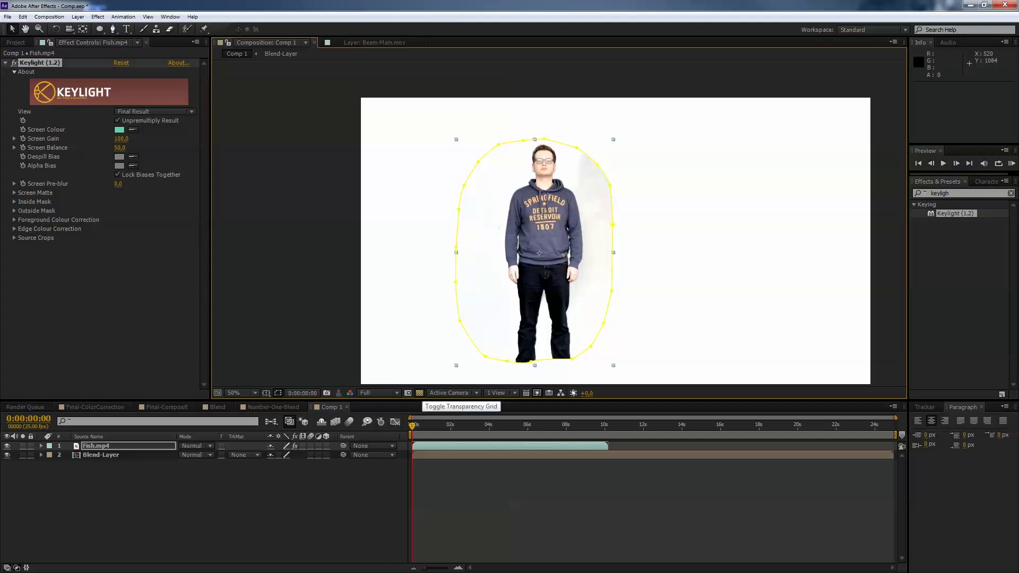
- Place Fish.mp4 beneath Blend-Layer, set its track matte to Luma Matte "Blend-Layer" and preview the transition
{"action": "left_click_drag", "start_coordinate": [96, 446], "coordinate": [95, 464]}
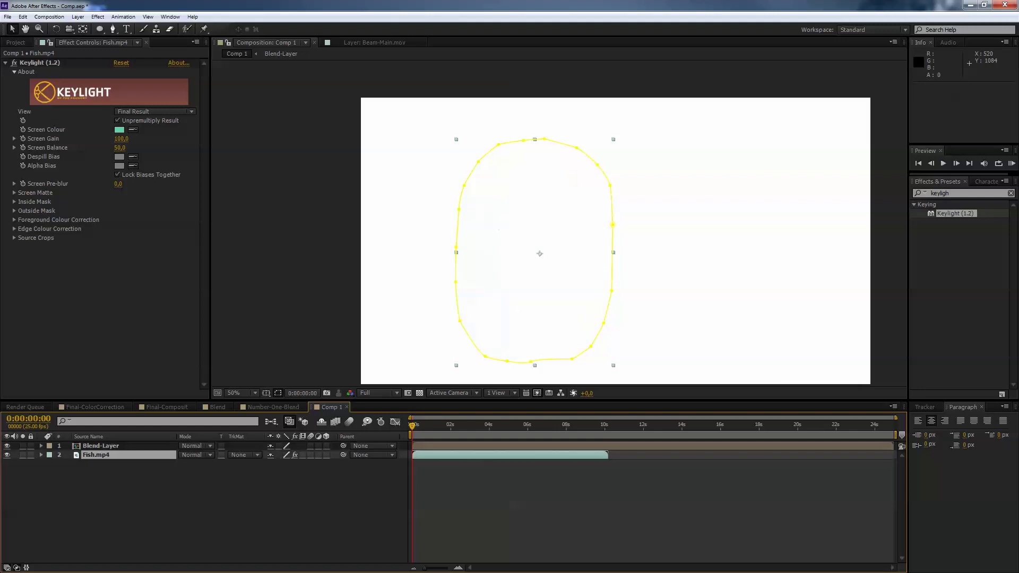
{"action": "mouse_move", "coordinate": [412, 425]}
{"action": "left_mouse_down"}
{"action": "mouse_move", "coordinate": [462, 425]}
{"action": "mouse_move", "coordinate": [413, 425]}
{"action": "left_mouse_up"}
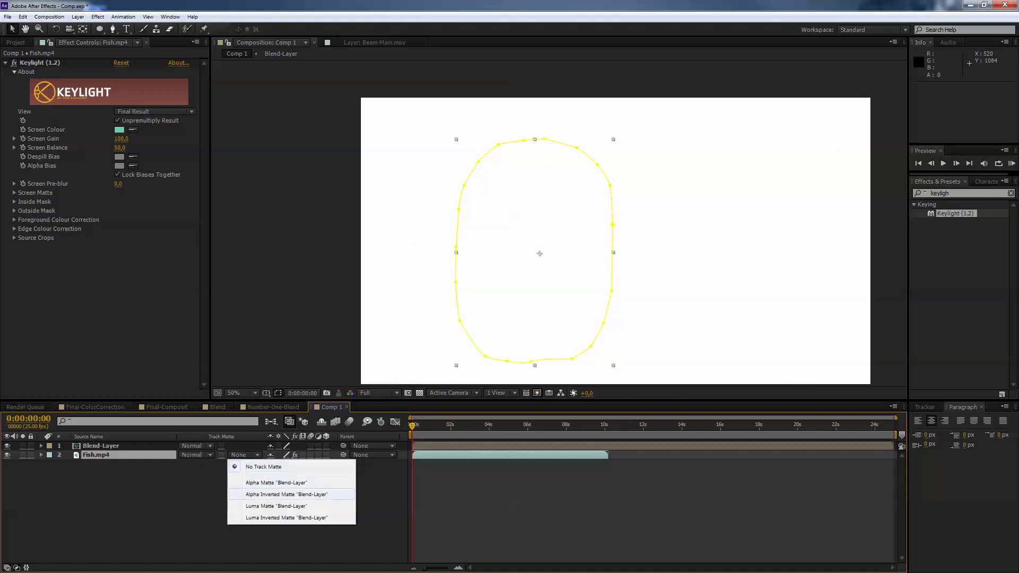
{"action": "left_click", "coordinate": [276, 506]}
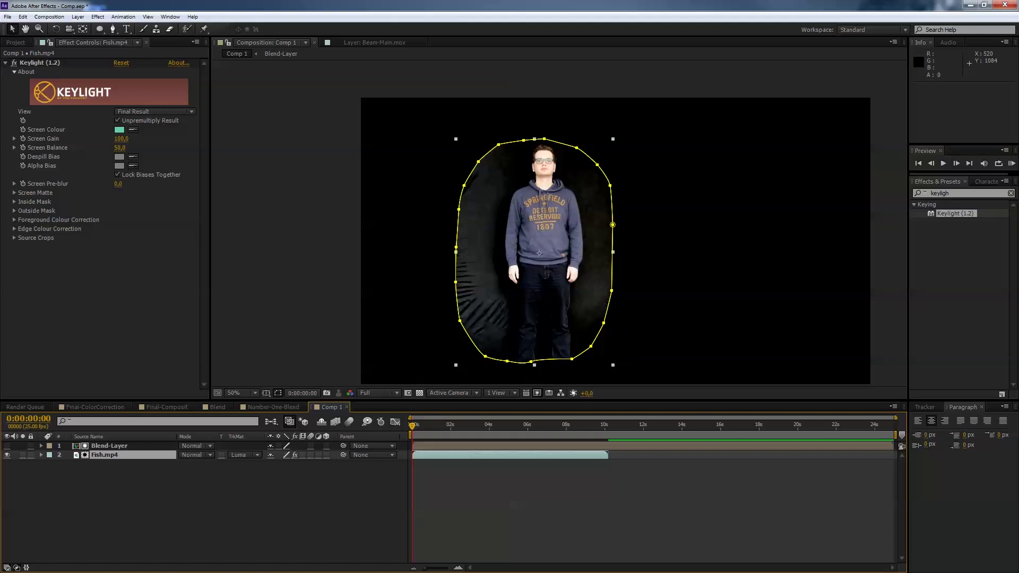
{"action": "key", "text": "space"}
{"action": "key", "text": "space"}
{"action": "left_click", "coordinate": [109, 446]}
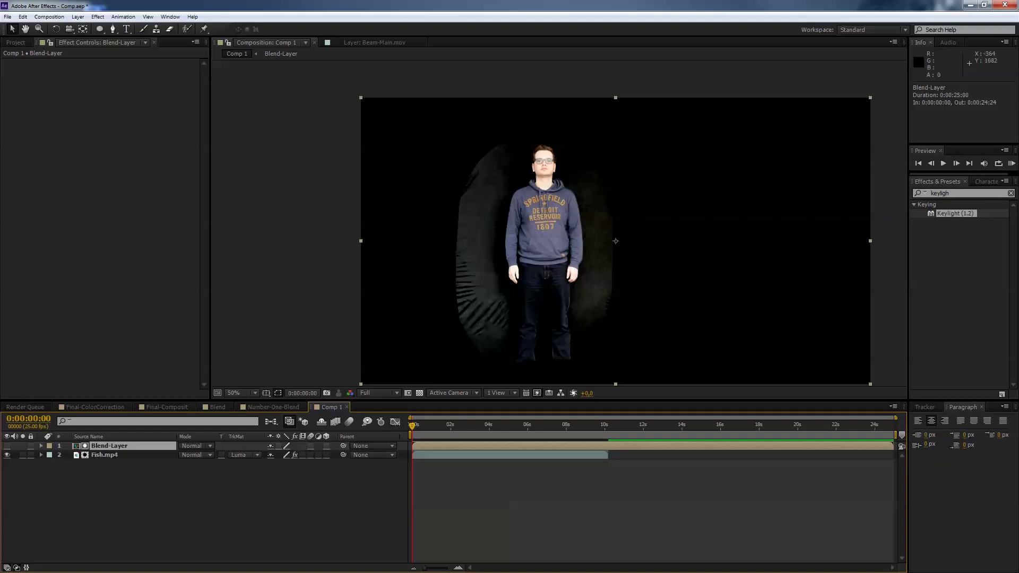
{"action": "key", "text": "ctrl+0"}
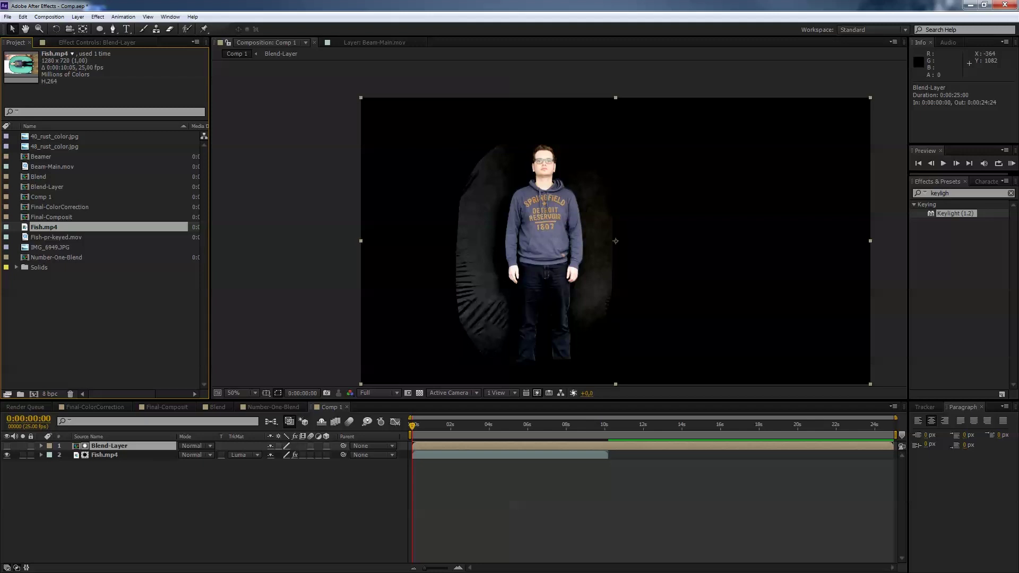
{"action": "key", "text": "F3"}
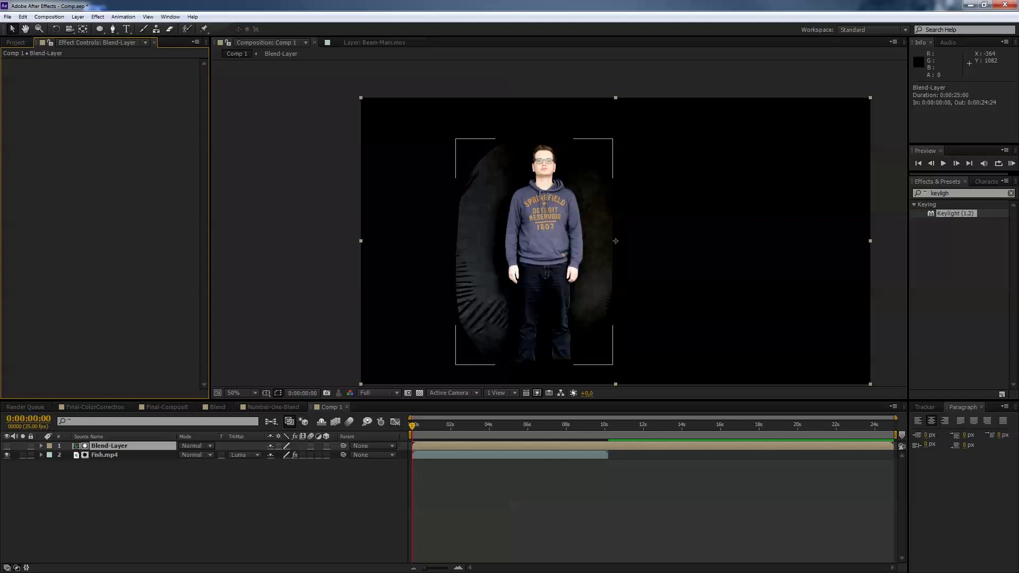
- Raise Clip Black in Keylight's Screen Matte settings on Fish.mp4 to 23 to clear the grey backdrop remnants around the person
{"action": "left_click", "coordinate": [105, 455]}
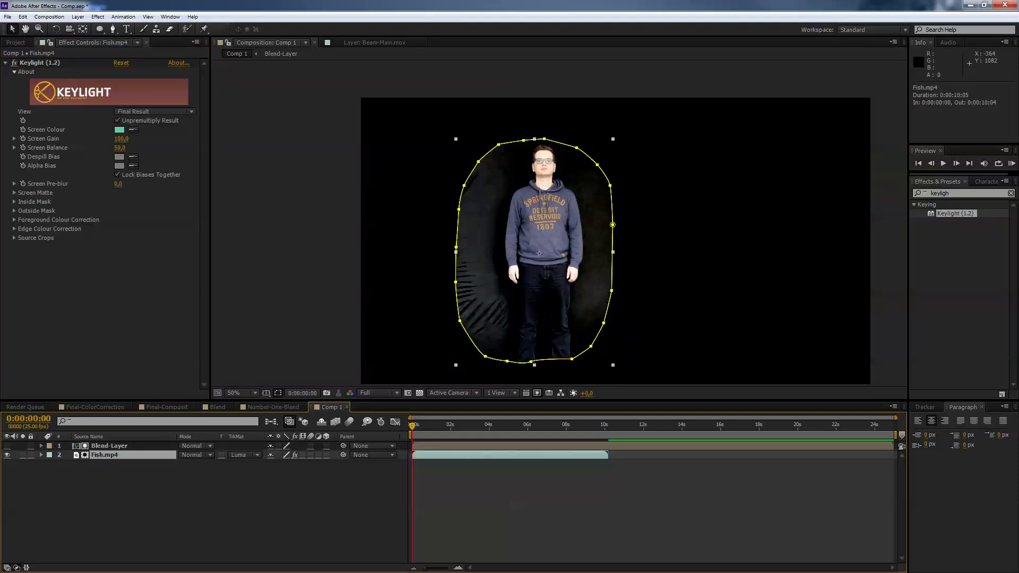
{"action": "scroll", "coordinate": [560, 224], "scroll_direction": "up", "scroll_amount": 1}
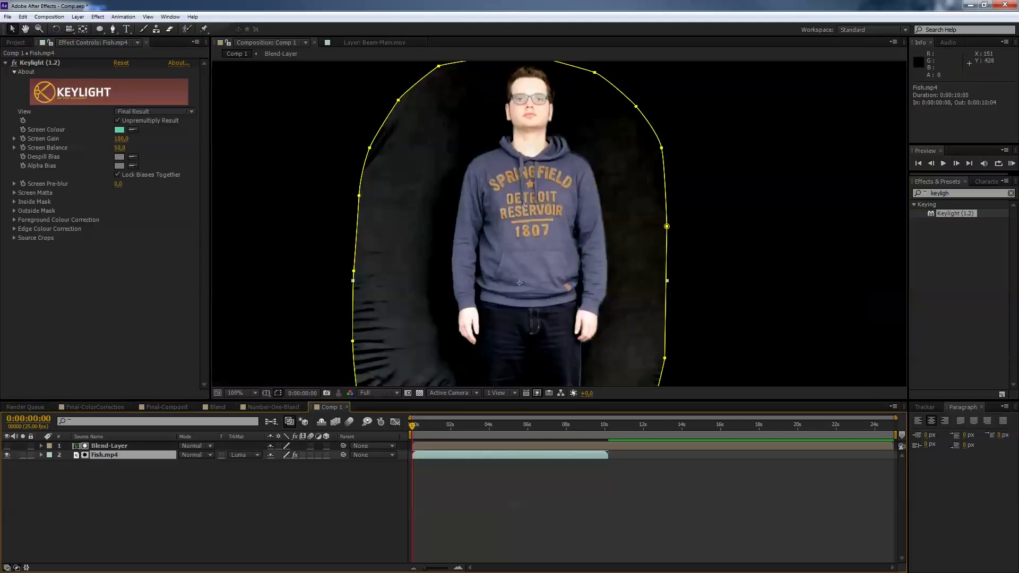
{"action": "key", "text": "space"}
{"action": "left_click_drag", "start_coordinate": [230, 186], "coordinate": [313, 135]}
{"action": "key", "text": "v"}
{"action": "left_click", "coordinate": [14, 192]}
{"action": "left_click_drag", "start_coordinate": [118, 202], "coordinate": [129, 202]}
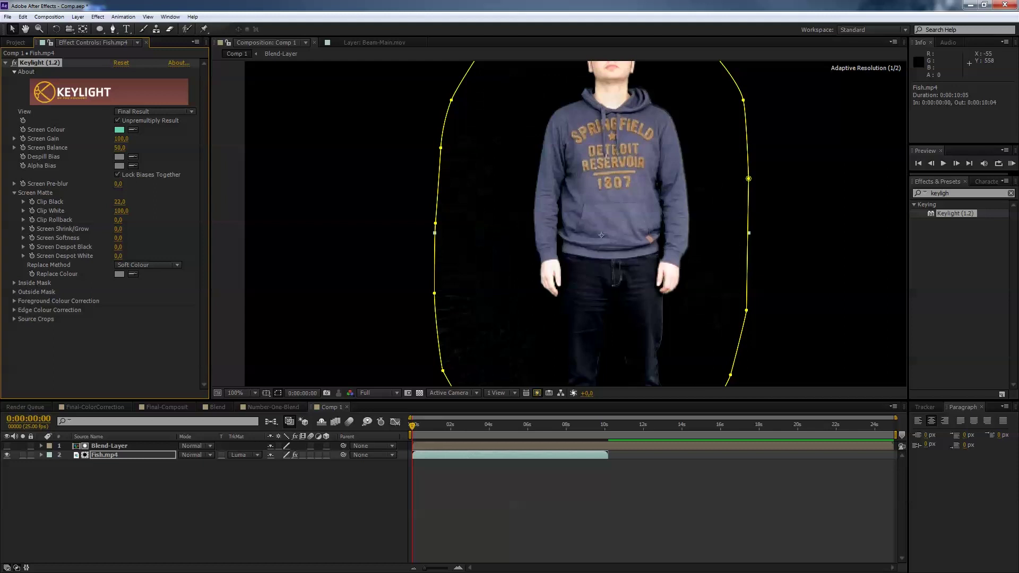
{"action": "key", "text": "h"}
{"action": "left_click_drag", "start_coordinate": [251, 198], "coordinate": [222, 253]}
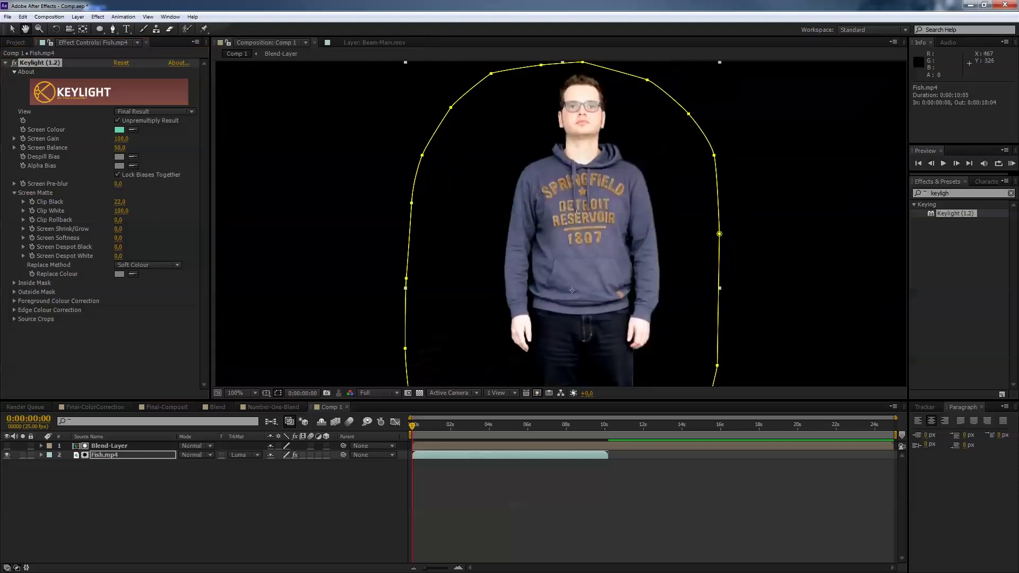
{"action": "key", "text": "v"}
{"action": "mouse_move", "coordinate": [119, 202]}
{"action": "left_mouse_down"}
{"action": "mouse_move", "coordinate": [111, 202]}
{"action": "mouse_move", "coordinate": [132, 202]}
{"action": "mouse_move", "coordinate": [109, 201]}
{"action": "mouse_move", "coordinate": [139, 202]}
{"action": "mouse_move", "coordinate": [105, 202]}
{"action": "mouse_move", "coordinate": [116, 201]}
{"action": "left_mouse_up"}
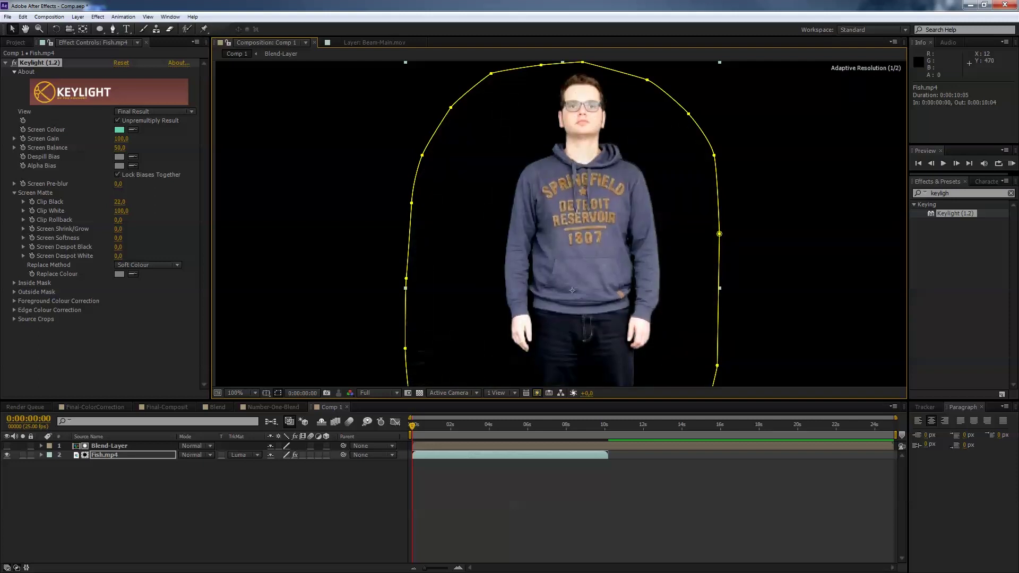
- Set Keylight's Clip White on Fish.mp4 to 85, check the key against transparency and play back the dissolve
{"action": "left_click_drag", "start_coordinate": [121, 210], "coordinate": [101, 210]}
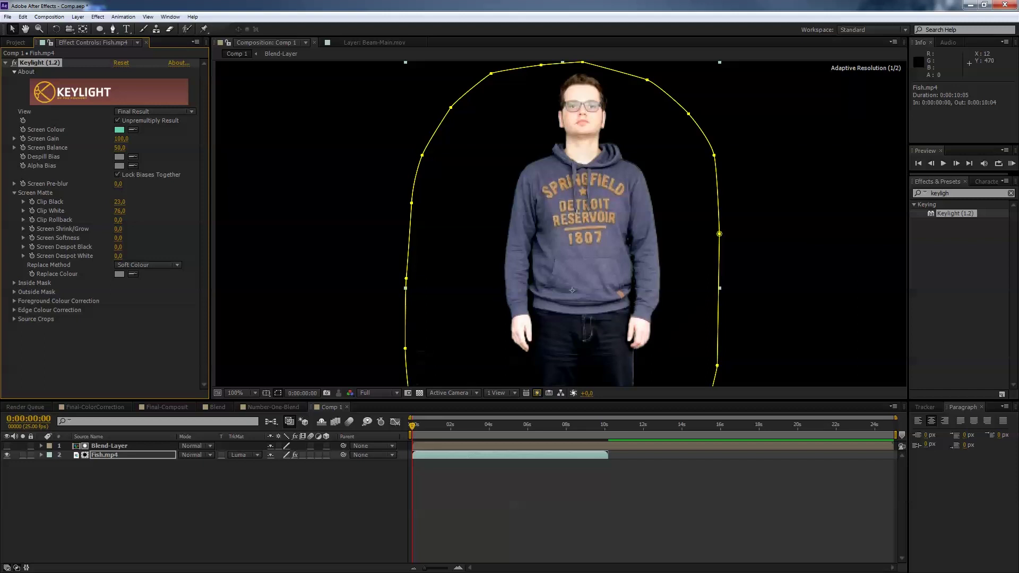
{"action": "left_click_drag", "start_coordinate": [119, 211], "coordinate": [112, 211]}
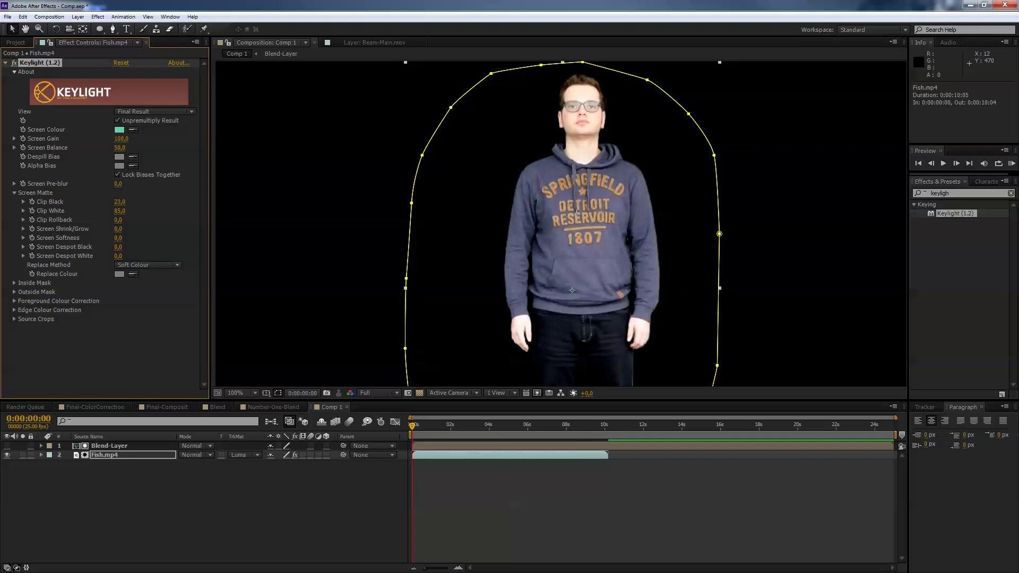
{"action": "left_click", "coordinate": [419, 393]}
{"action": "left_click", "coordinate": [419, 394]}
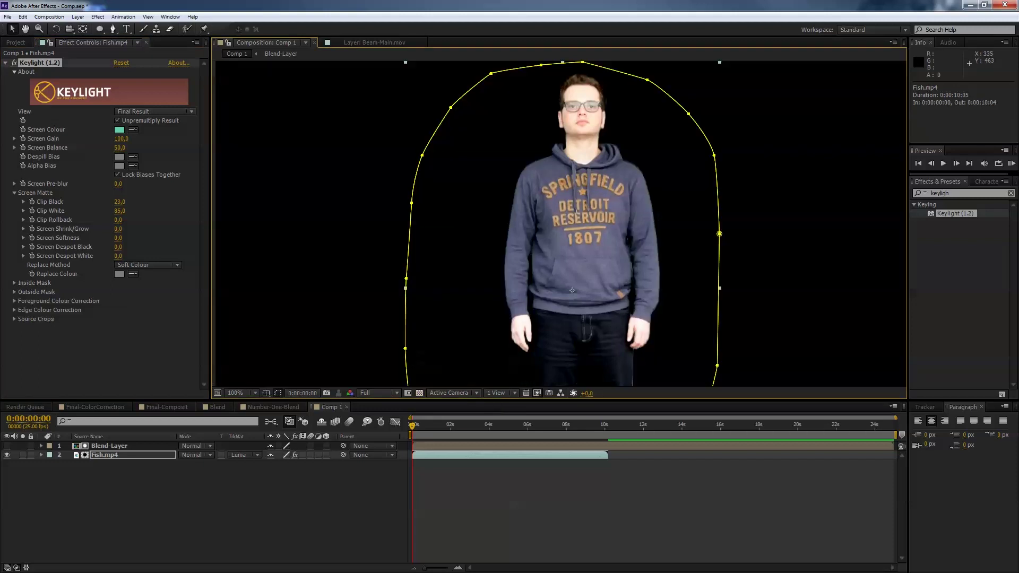
{"action": "left_click_drag", "start_coordinate": [561, 245], "coordinate": [534, 200]}
{"action": "scroll", "coordinate": [533, 200], "scroll_direction": "down", "scroll_amount": 1}
{"action": "key", "text": "space"}
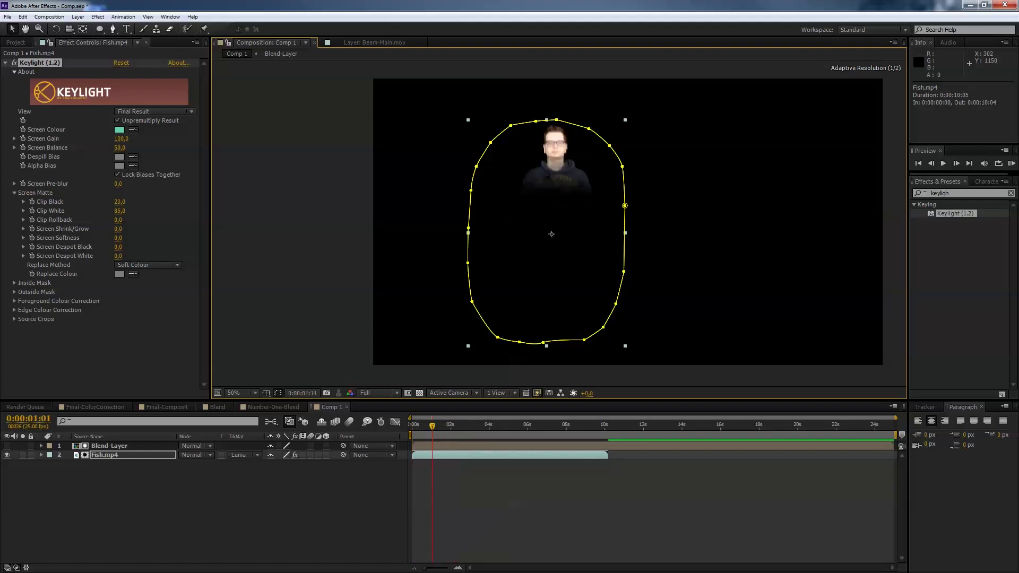
{"action": "key", "text": "space"}
{"action": "key", "text": "space"}
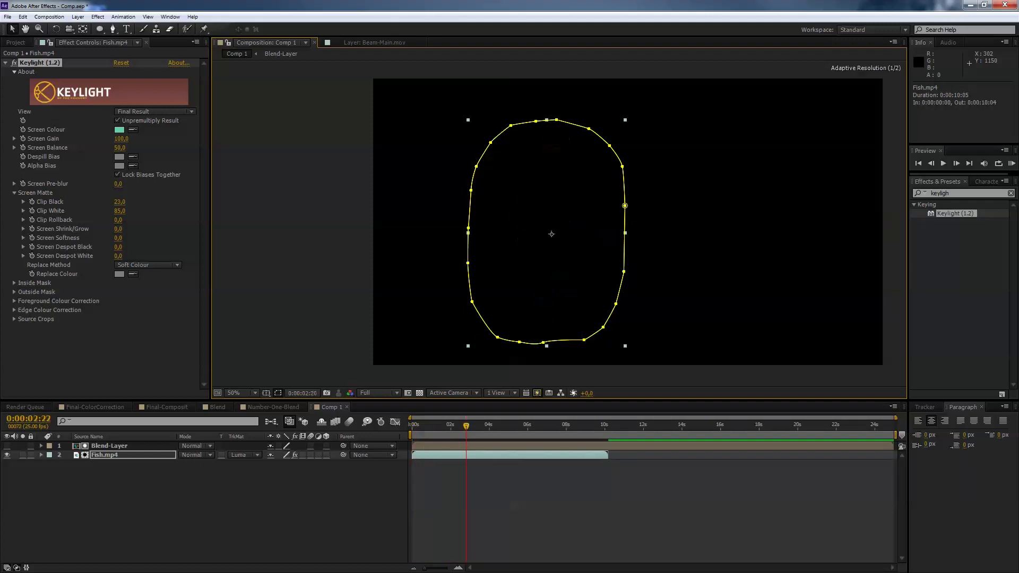
{"action": "key", "text": "space"}
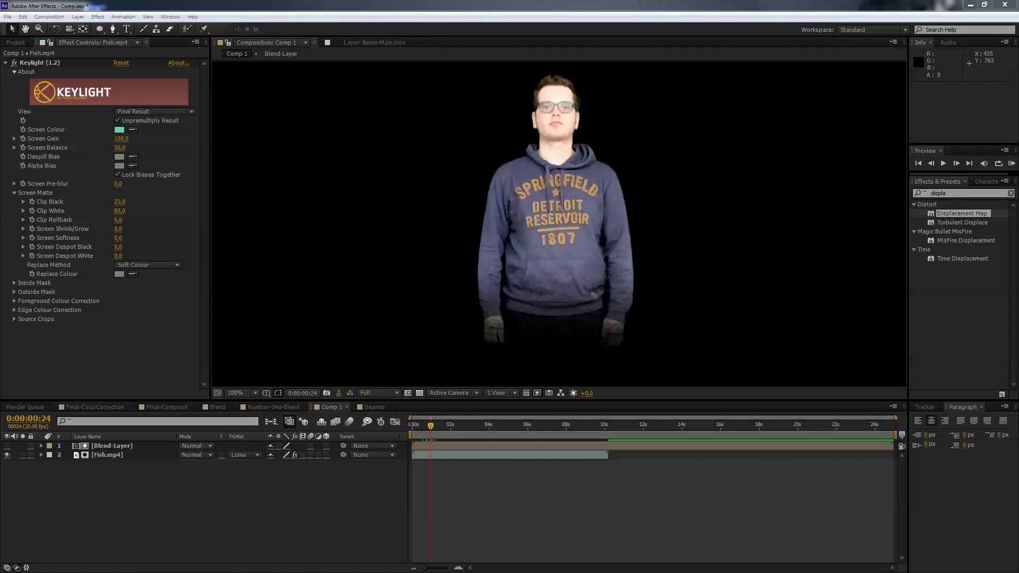
- Duplicate Blend-Layer, rename the copy Displace and duplicate that copy once more
{"action": "left_click", "coordinate": [111, 446]}
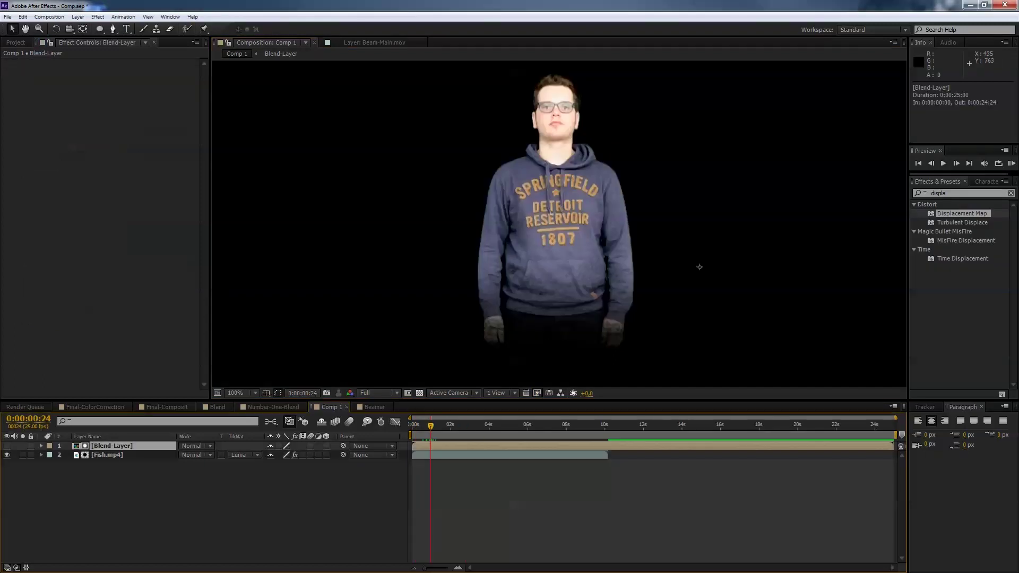
{"action": "key", "text": "ctrl+d"}
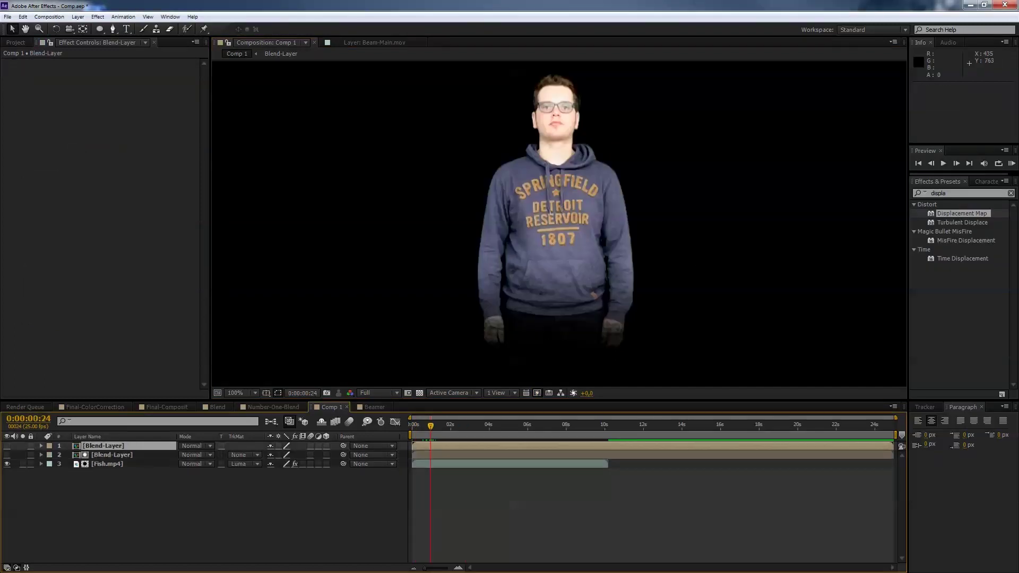
{"action": "key", "text": "Return"}
{"action": "type", "text": "Displace"}
{"action": "key", "text": "Return"}
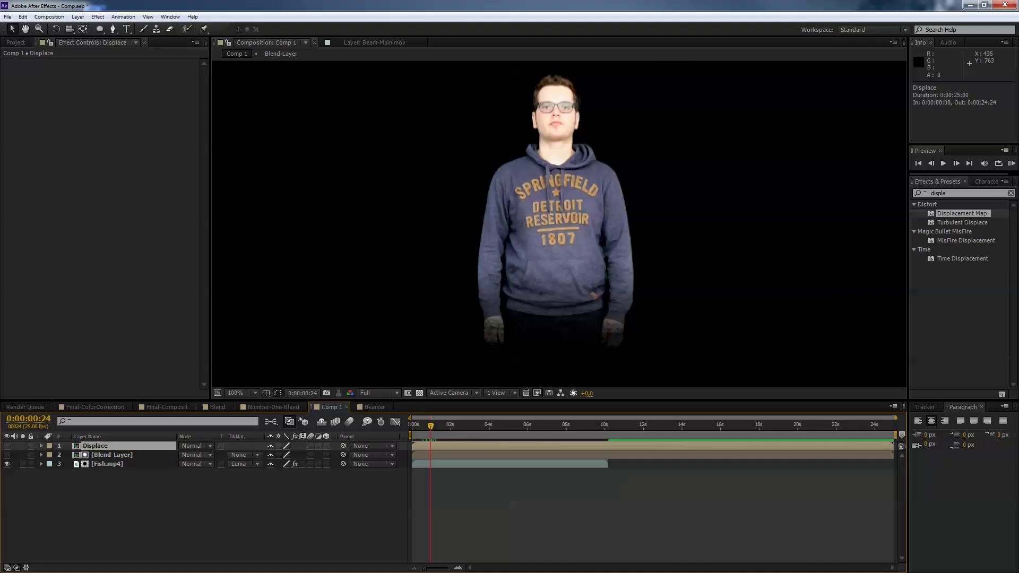
{"action": "key", "text": "ctrl+d"}
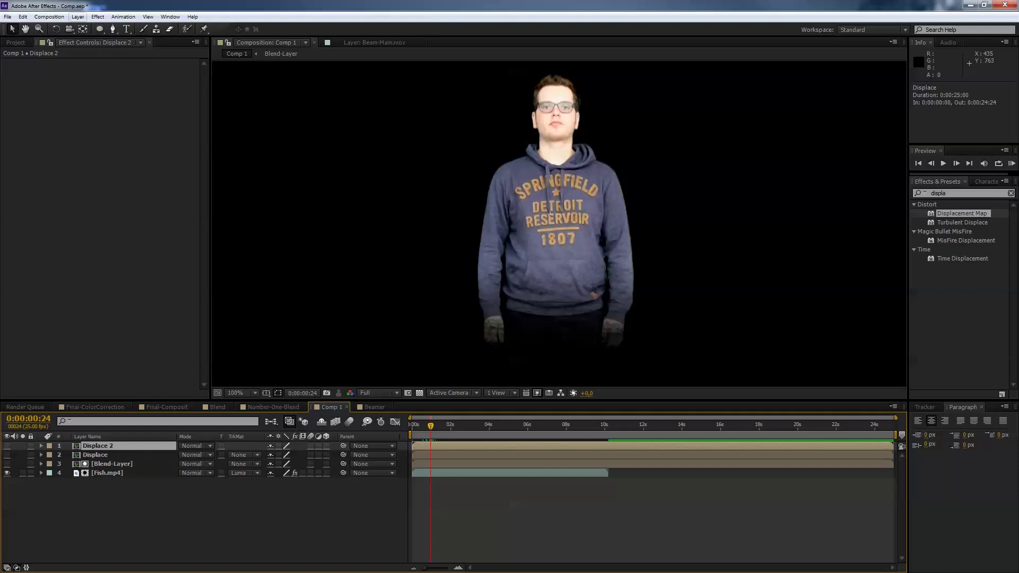
- Create an adjustment layer named Displace and place it directly beneath the Displace 2 layer
{"action": "left_click", "coordinate": [78, 16]}
{"action": "mouse_move", "coordinate": [106, 29]}
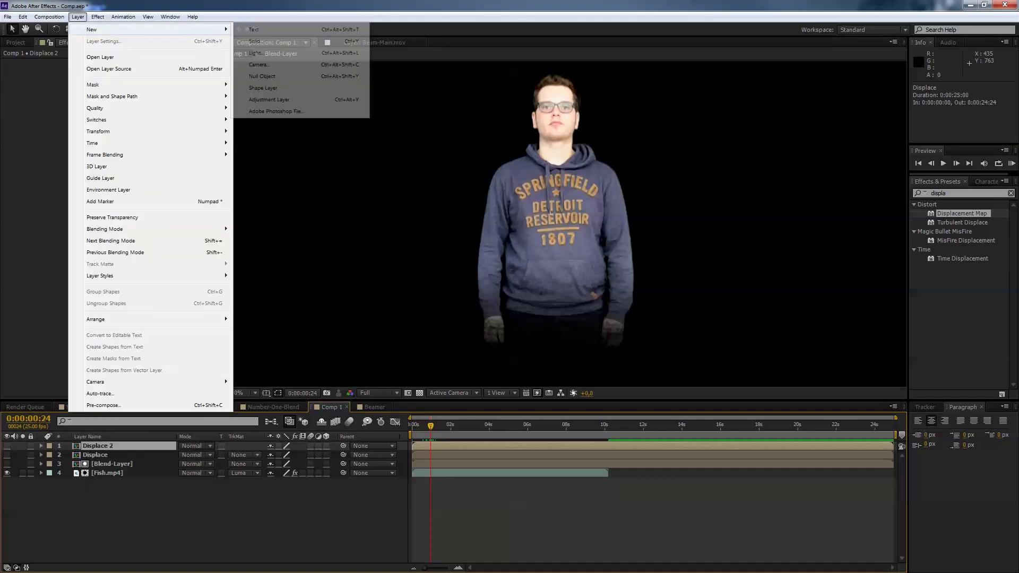
{"action": "left_click", "coordinate": [270, 99]}
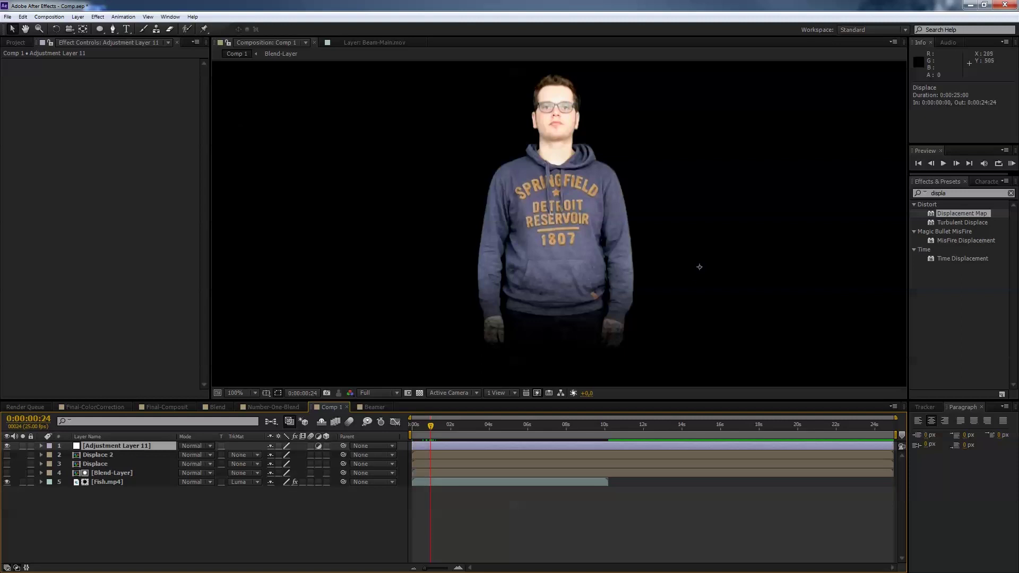
{"action": "key", "text": "Return"}
{"action": "type", "text": "Displace"}
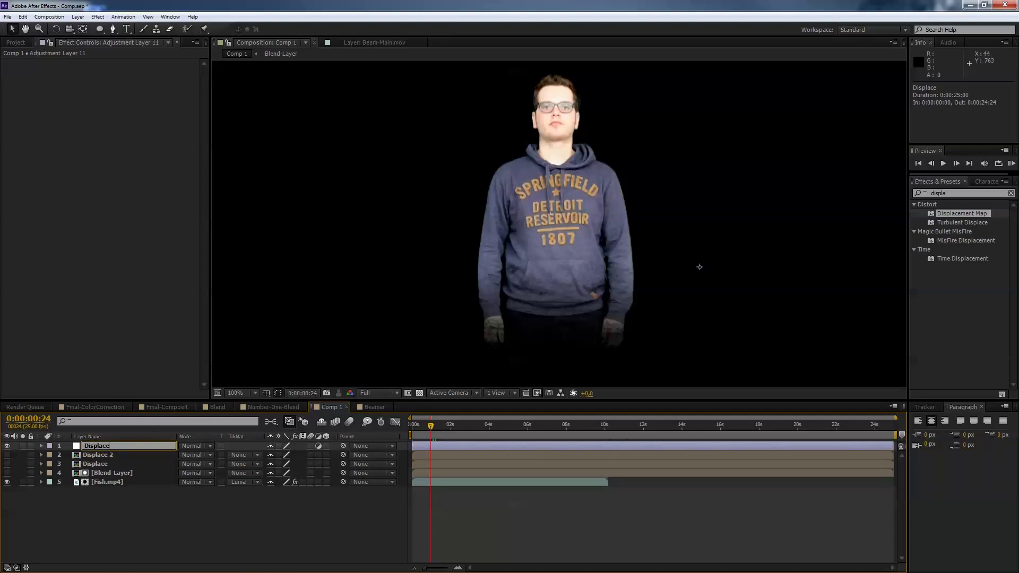
{"action": "key", "text": "Return"}
{"action": "left_click_drag", "start_coordinate": [96, 446], "coordinate": [99, 462]}
{"action": "left_click_drag", "start_coordinate": [700, 267], "coordinate": [700, 267]}
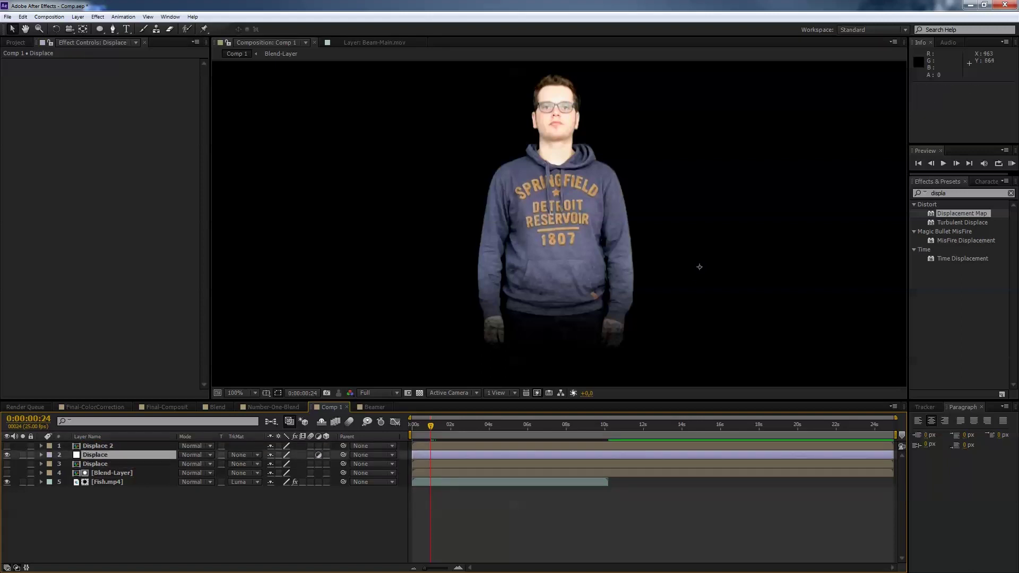
- Apply the Transform and Displacement Map effects to the Displace adjustment layer
{"action": "left_click", "coordinate": [946, 192]}
{"action": "key", "text": "ctrl+a"}
{"action": "key", "text": "BackSpace"}
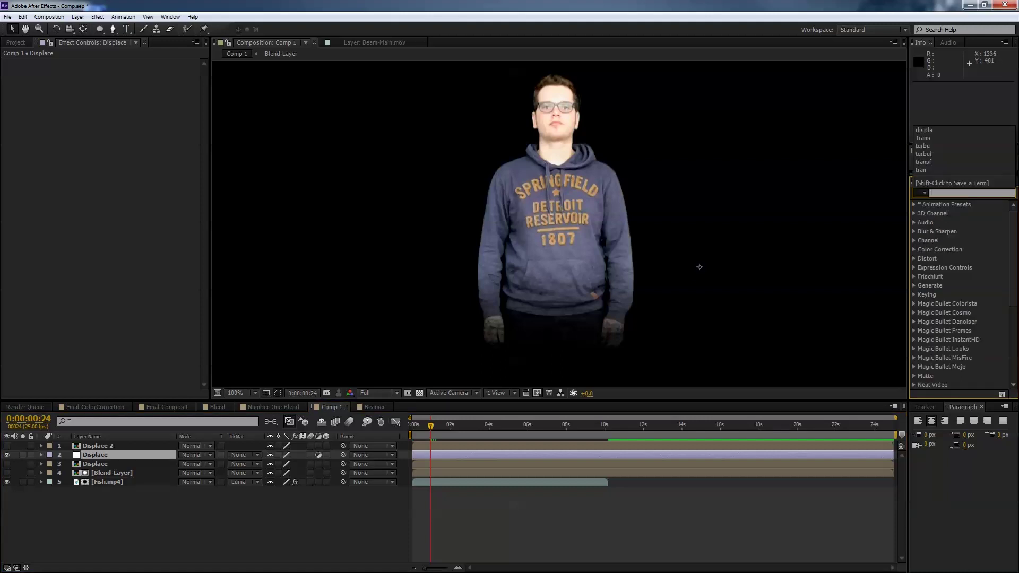
{"action": "type", "text": "Trans"}
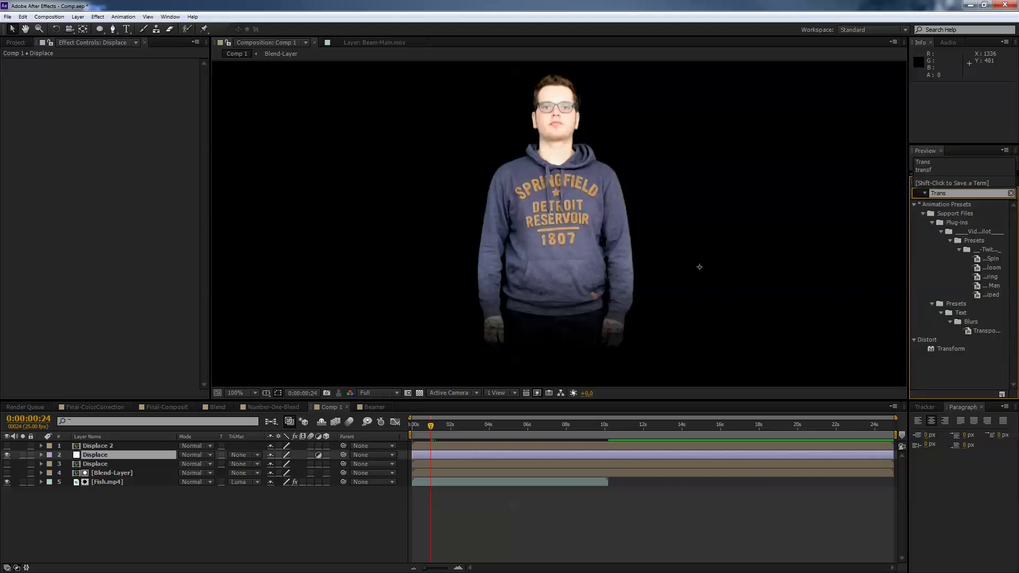
{"action": "type", "text": "f"}
{"action": "double_click", "coordinate": [950, 214]}
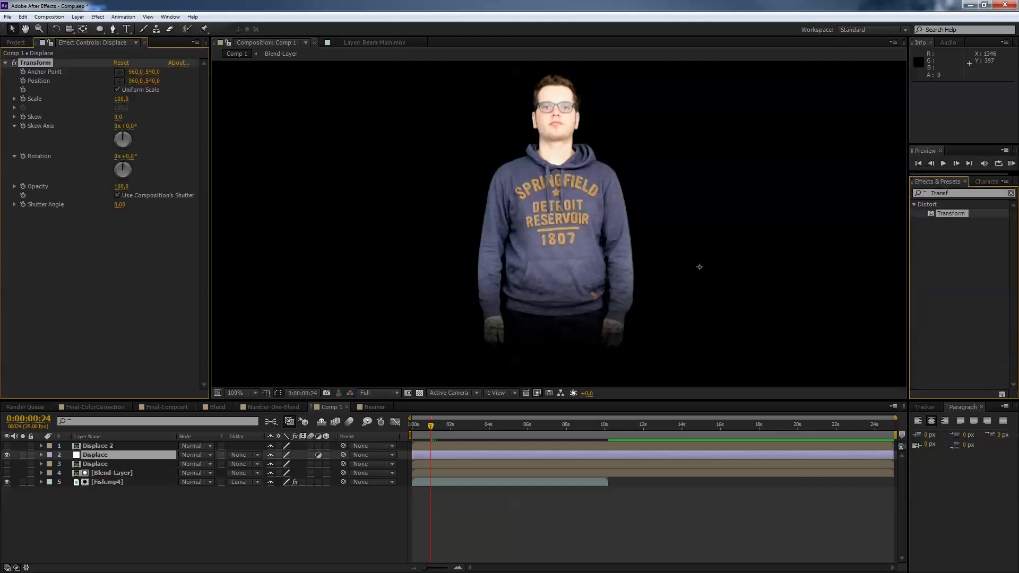
{"action": "left_click_drag", "start_coordinate": [950, 193], "coordinate": [850, 200]}
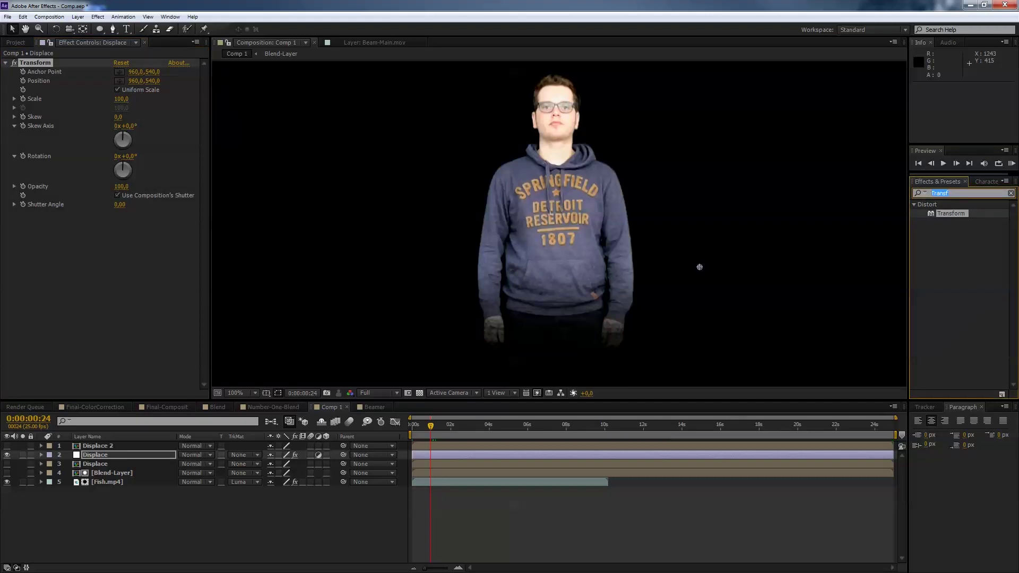
{"action": "type", "text": "displac"}
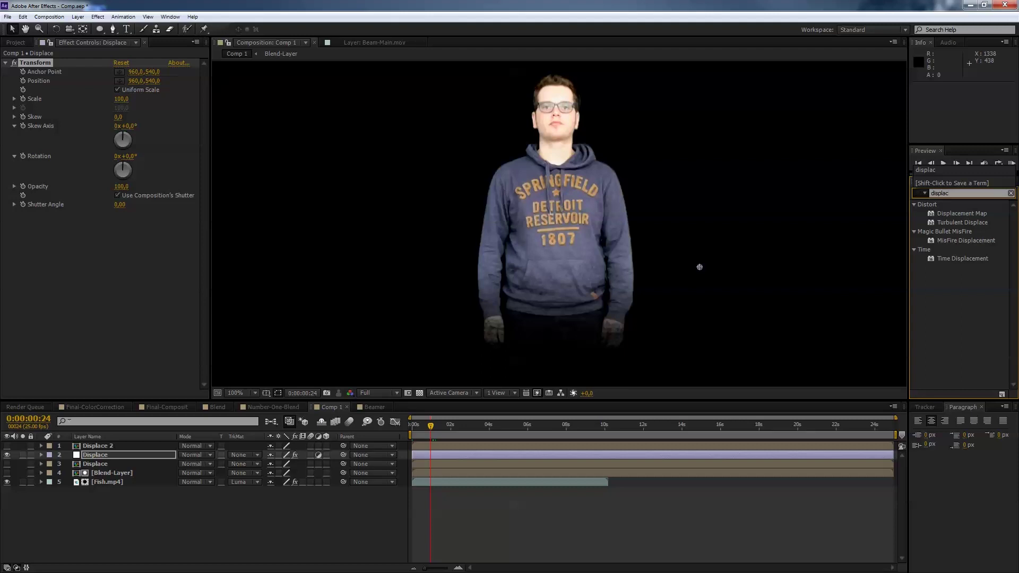
{"action": "double_click", "coordinate": [961, 213]}
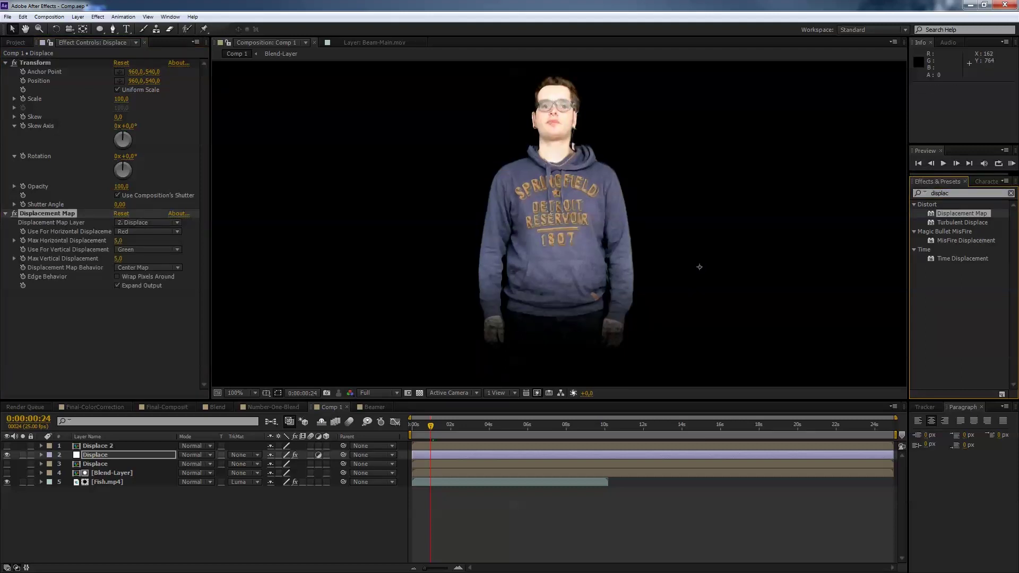
- Give the Displace adjustment layer the Luma Inverted Matte "Displace 2" and choose Displace 2 as its displacement map layer
{"action": "left_click", "coordinate": [244, 455]}
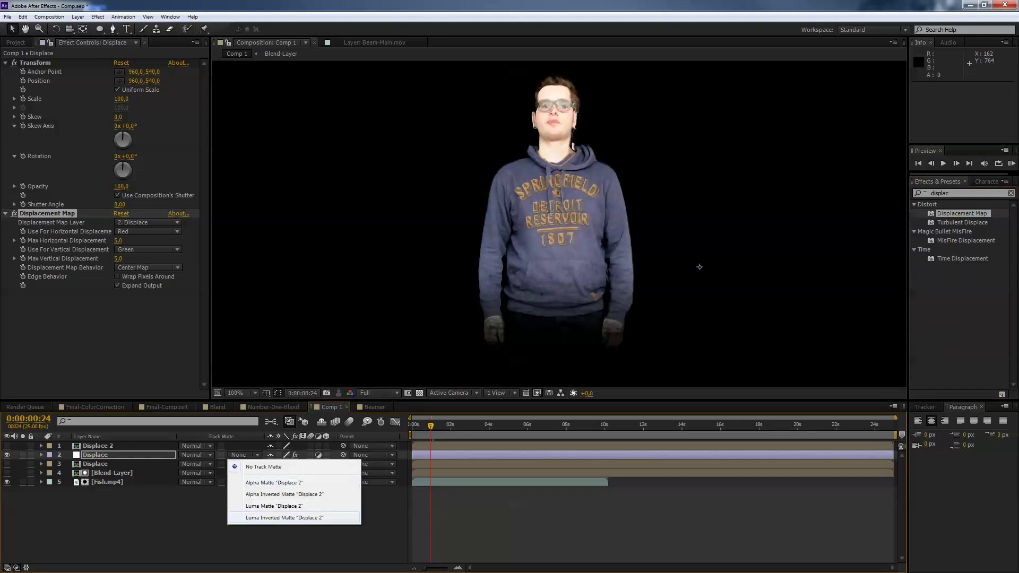
{"action": "left_click", "coordinate": [284, 518]}
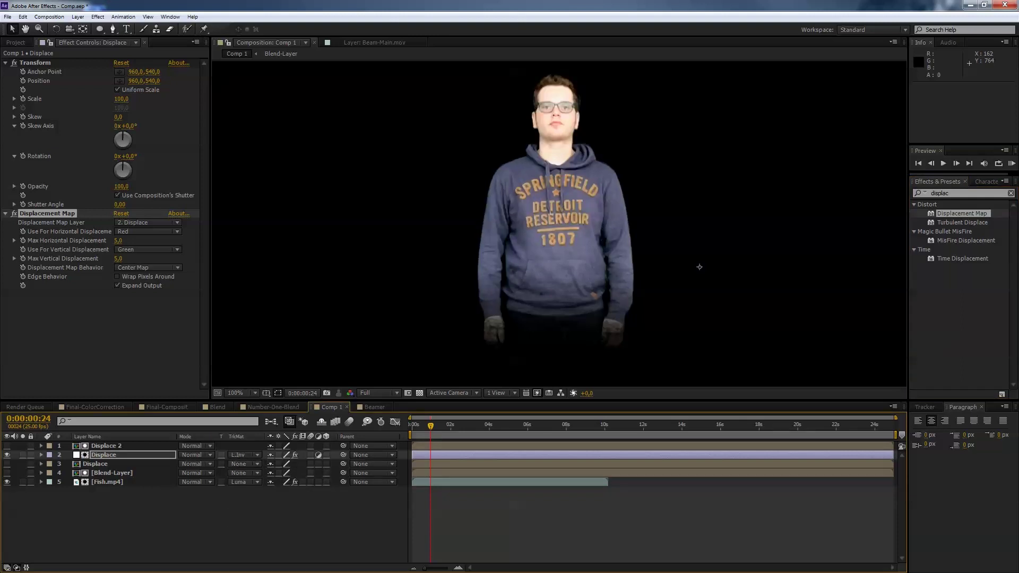
{"action": "left_click", "coordinate": [148, 222]}
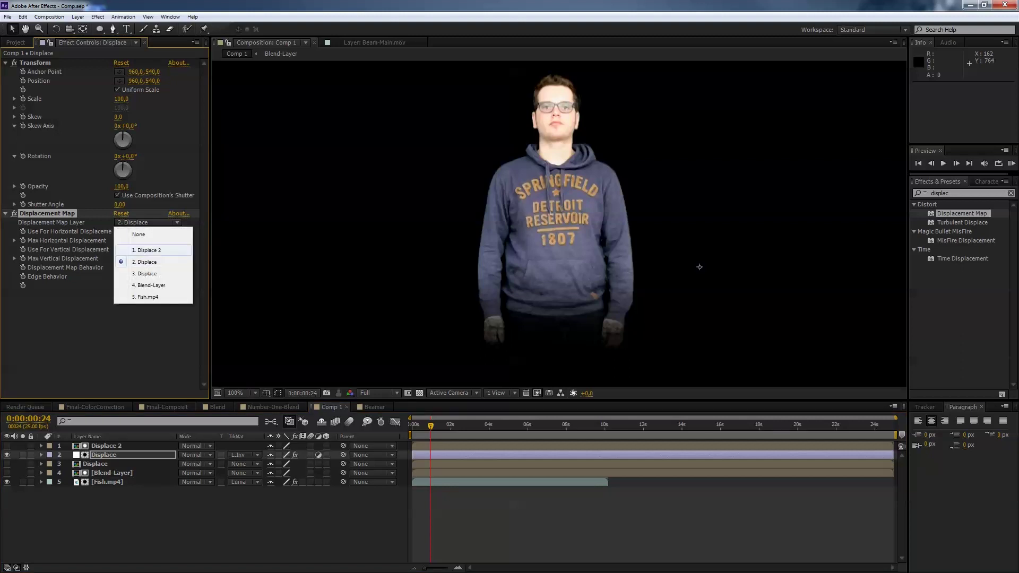
{"action": "left_click", "coordinate": [153, 250]}
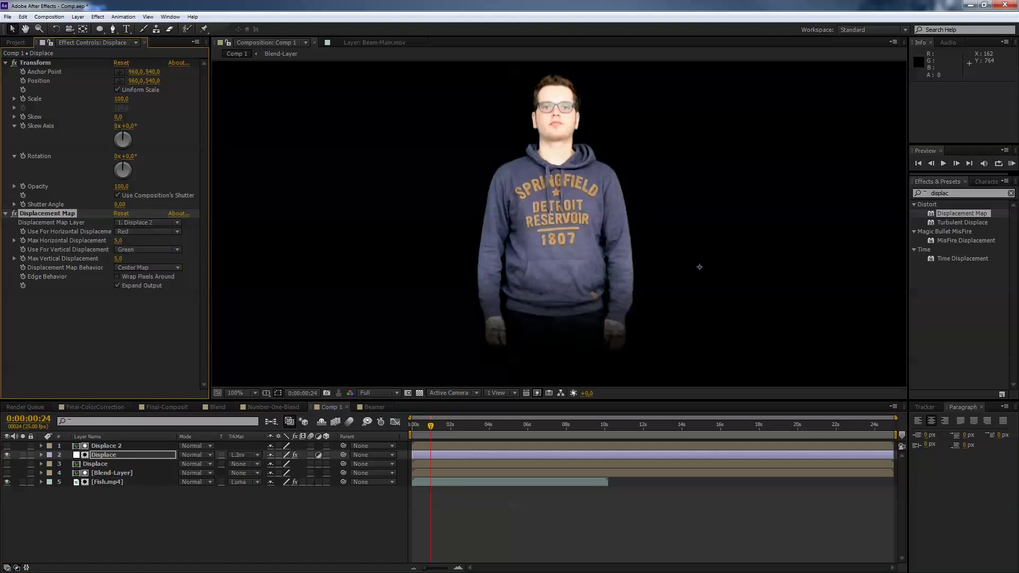
- Set Max Horizontal Displacement to -2 and Max Vertical Displacement to 87, and expand the Displace adjustment layer's properties
{"action": "left_click_drag", "start_coordinate": [119, 241], "coordinate": [82, 240]}
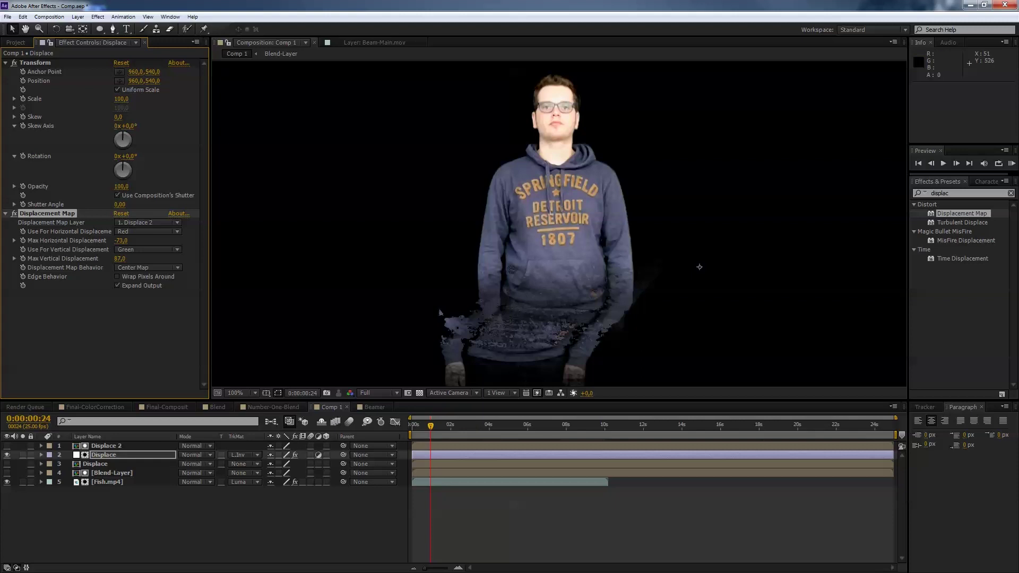
{"action": "left_click_drag", "start_coordinate": [78, 240], "coordinate": [120, 241]}
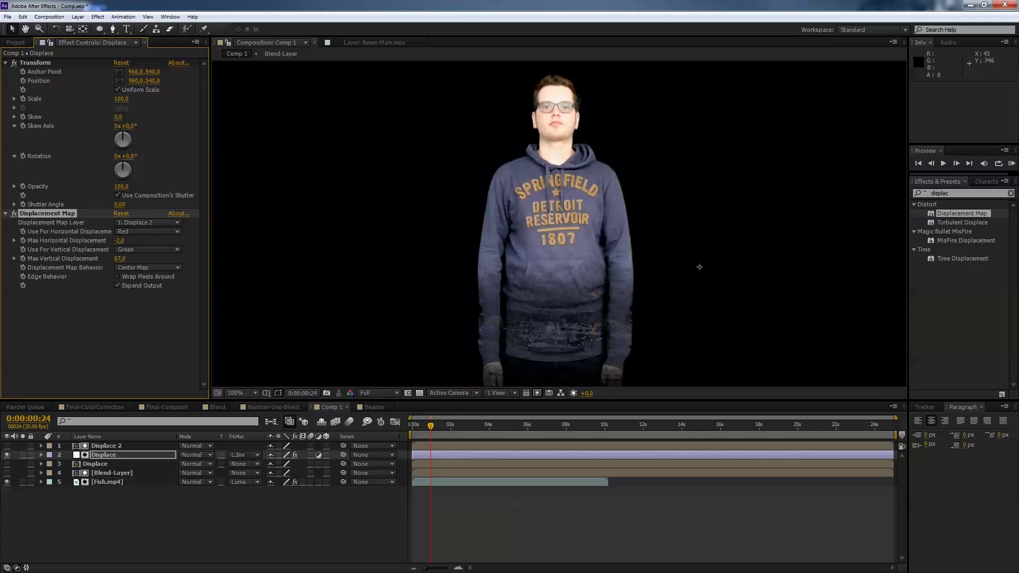
{"action": "left_click", "coordinate": [41, 455]}
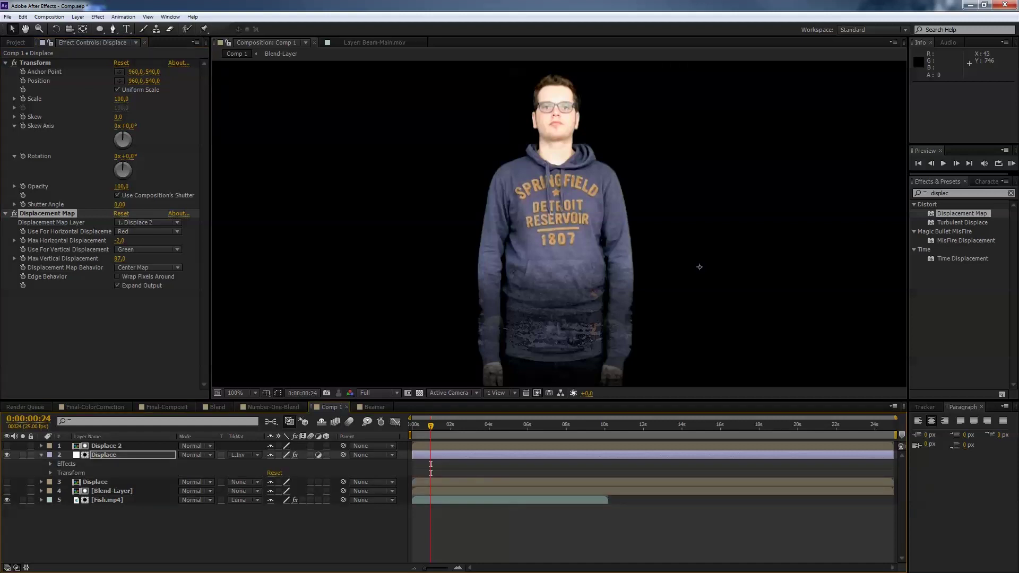
- Give the Displace adjustment layer's Transform effect Position the expression value+[Max Horizontal Displacement,Max Vertical Displacement], linking both terms to its Displacement Map effect
{"action": "left_click", "coordinate": [50, 464]}
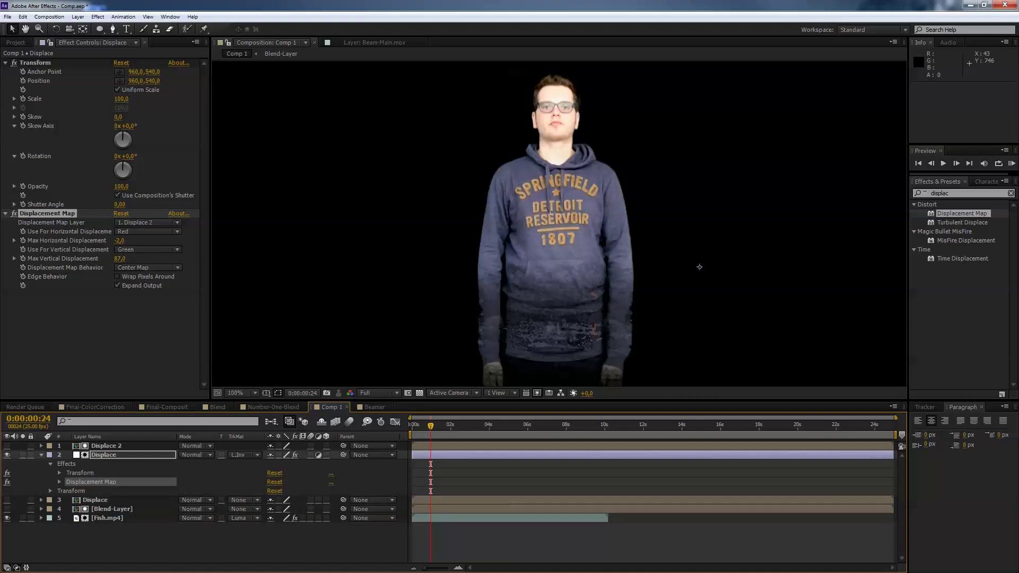
{"action": "key", "text": "ctrl+grave"}
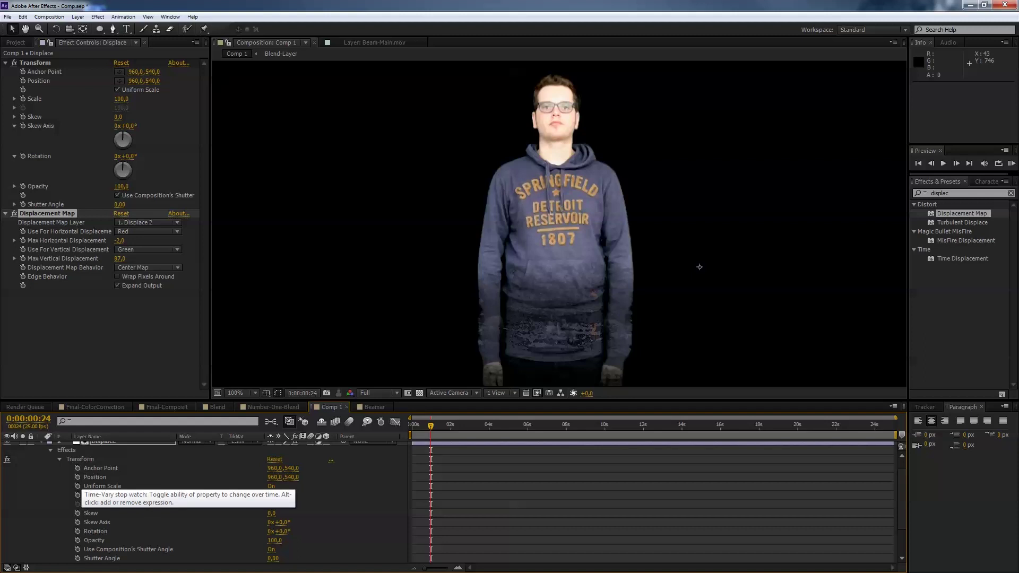
{"action": "left_click", "coordinate": [77, 477], "text": "alt"}
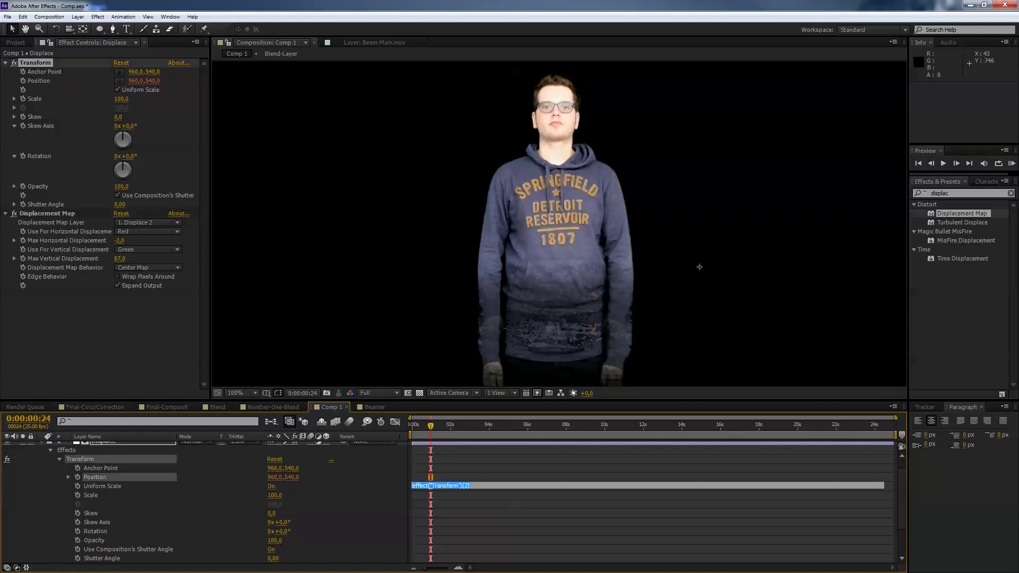
{"action": "key", "text": "BackSpace"}
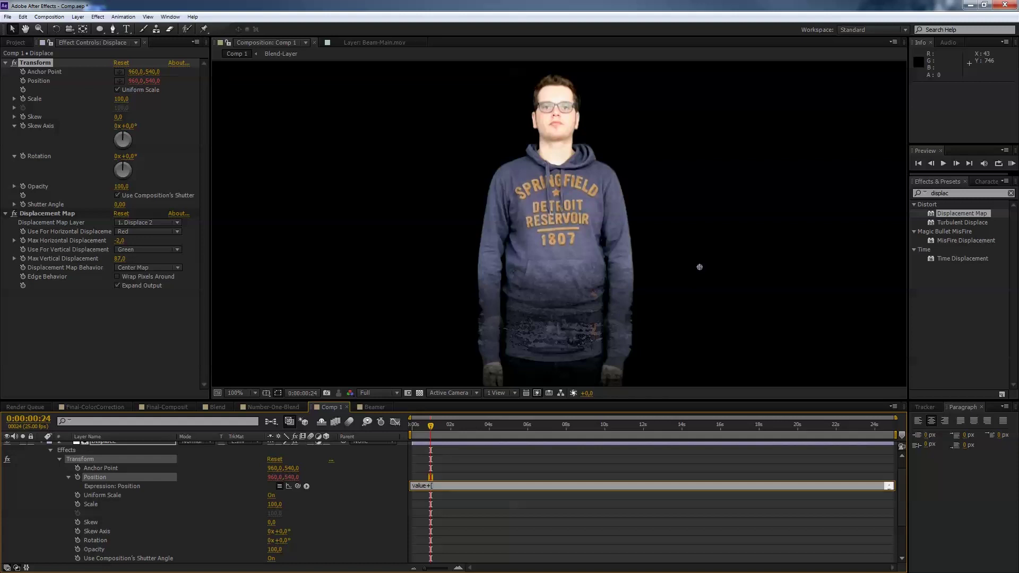
{"action": "left_click_drag", "start_coordinate": [297, 486], "coordinate": [79, 240]}
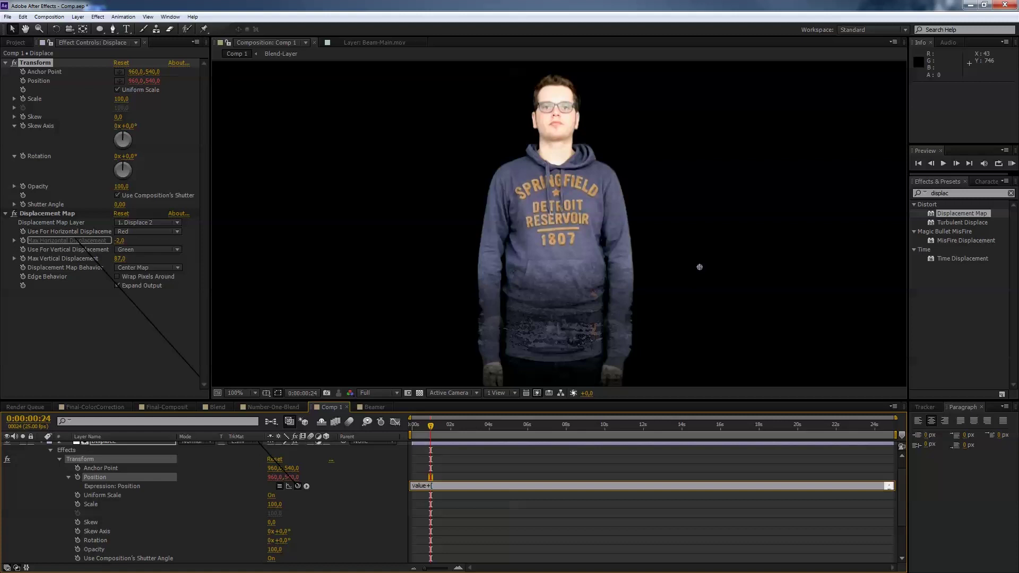
{"action": "left_click_drag", "start_coordinate": [79, 240], "coordinate": [78, 240]}
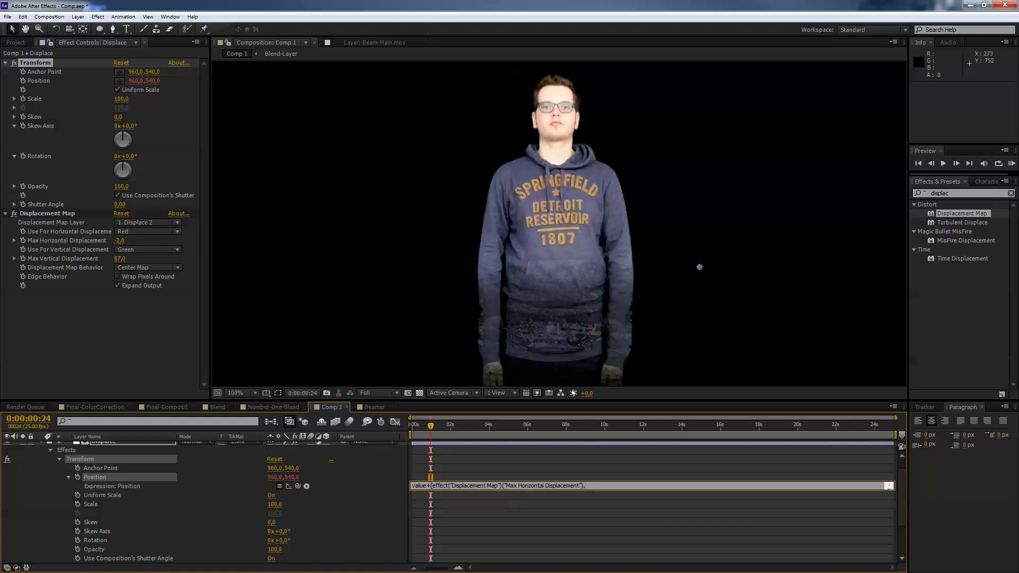
{"action": "left_click_drag", "start_coordinate": [298, 487], "coordinate": [85, 259]}
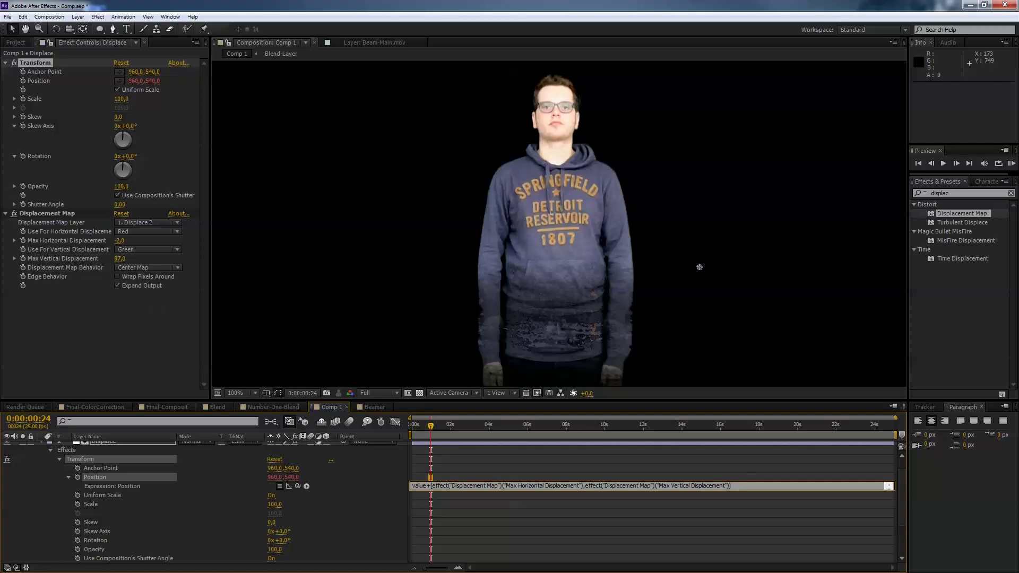
{"action": "left_click", "coordinate": [699, 267]}
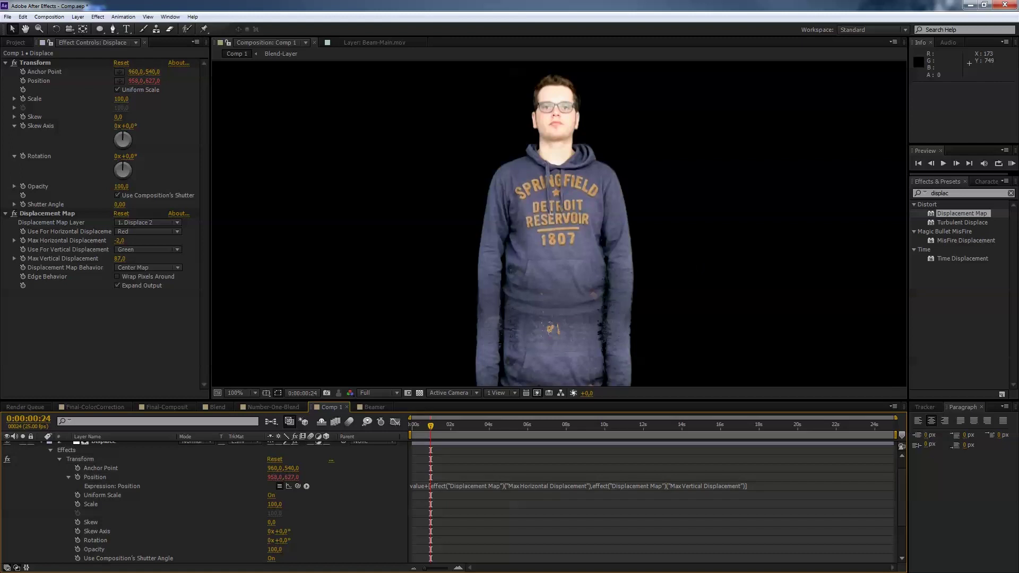
- Set Max Horizontal Displacement to 16 and Max Vertical Displacement to 22, and collapse the Displace adjustment layer's properties
{"action": "left_click_drag", "start_coordinate": [120, 259], "coordinate": [155, 258]}
{"action": "mouse_move", "coordinate": [121, 259]}
{"action": "left_mouse_down"}
{"action": "mouse_move", "coordinate": [83, 259]}
{"action": "mouse_move", "coordinate": [114, 241]}
{"action": "mouse_move", "coordinate": [94, 241]}
{"action": "mouse_move", "coordinate": [130, 241]}
{"action": "mouse_move", "coordinate": [104, 259]}
{"action": "left_mouse_up"}
{"action": "scroll", "coordinate": [514, 501], "scroll_direction": "up", "scroll_amount": 1}
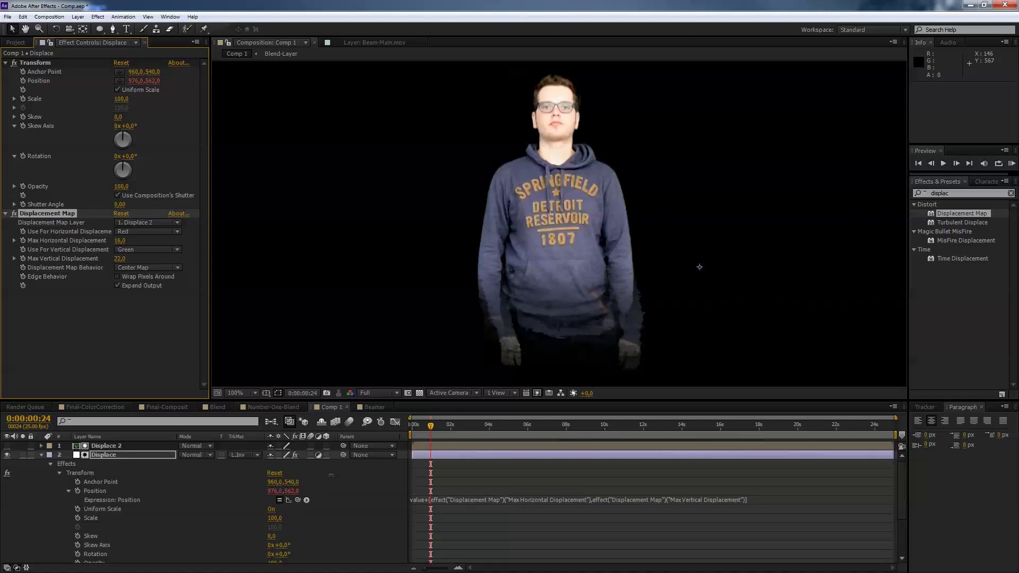
{"action": "key", "text": "u"}
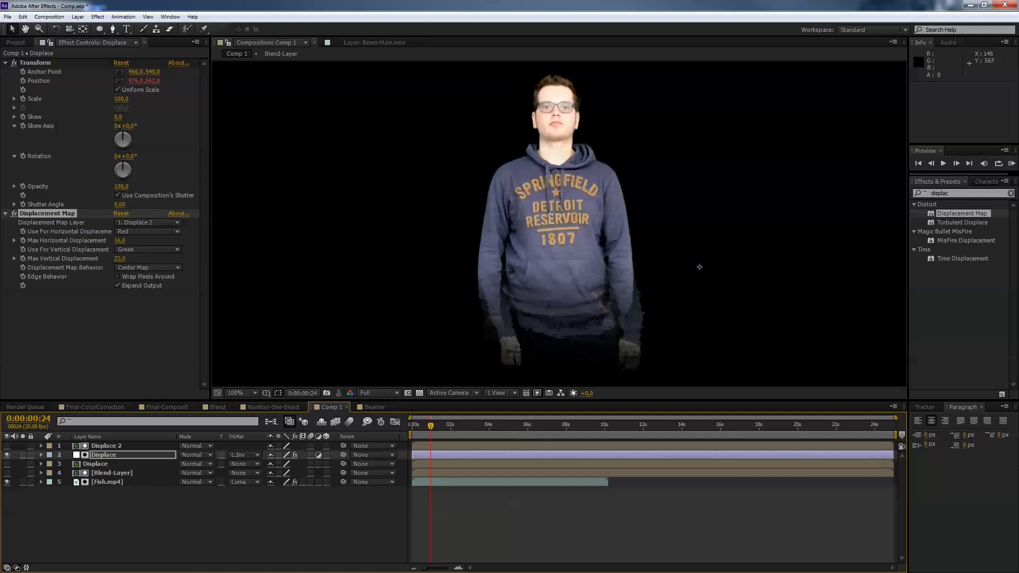
- Find the Compound Blur effect and apply it to the Displace 2 layer
{"action": "key", "text": "ctrl+Up"}
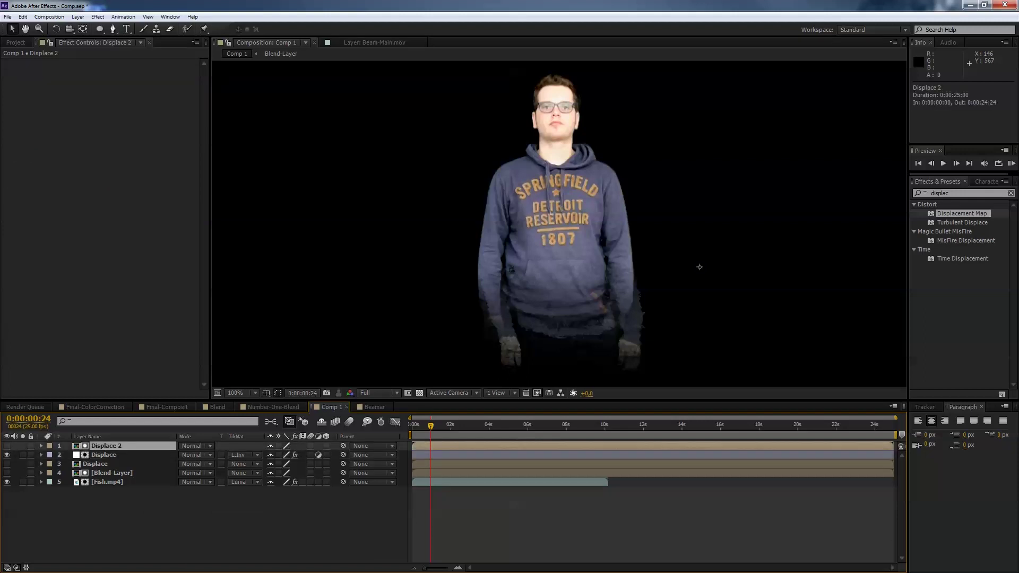
{"action": "key", "text": "ctrl+5"}
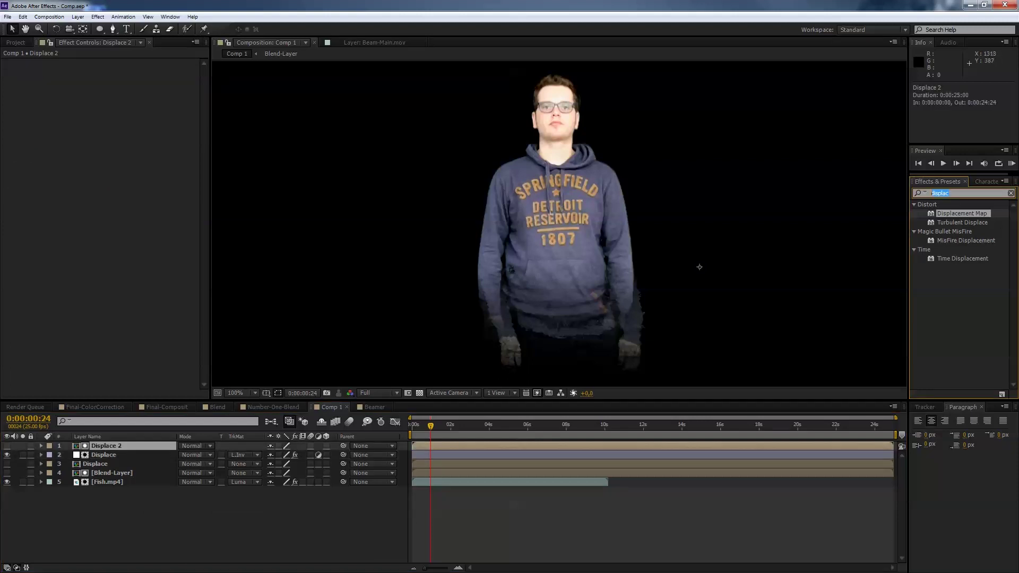
{"action": "type", "text": "blur"}
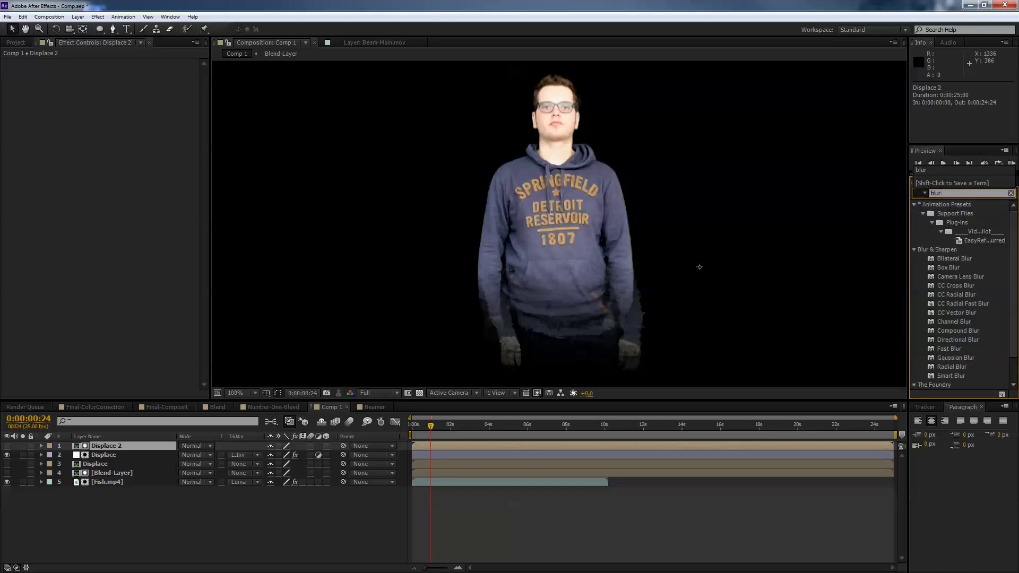
{"action": "double_click", "coordinate": [958, 331]}
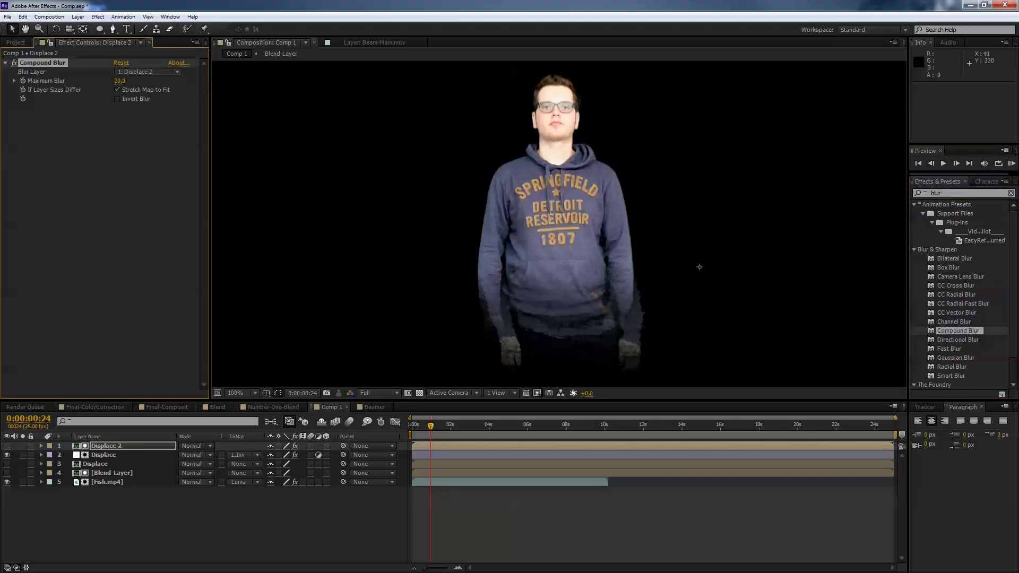
- Try Displace as the Compound Blur's blur layer, return it to Displace 2, and set Maximum Blur to 263
{"action": "left_click", "coordinate": [148, 72]}
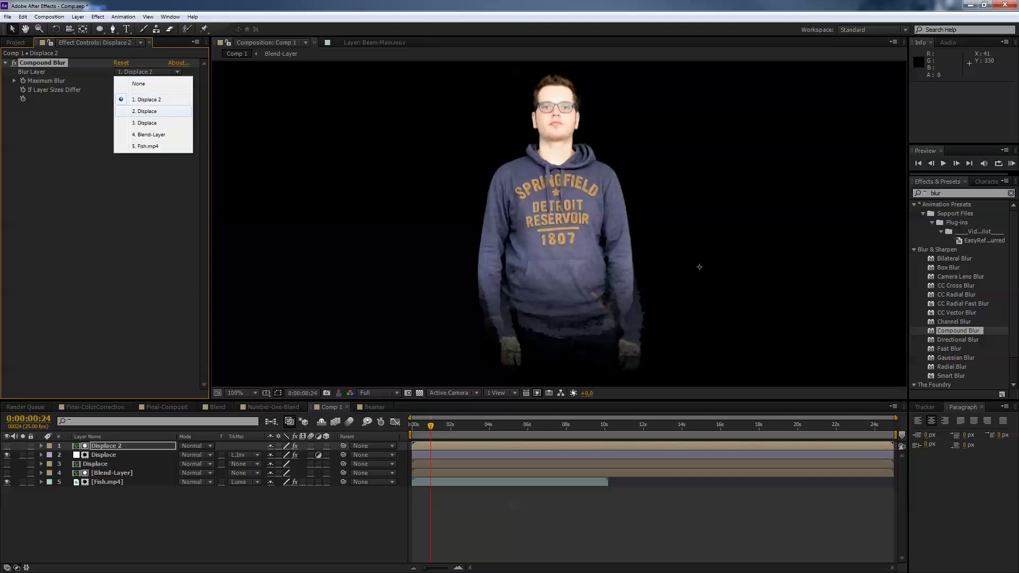
{"action": "left_click", "coordinate": [145, 111]}
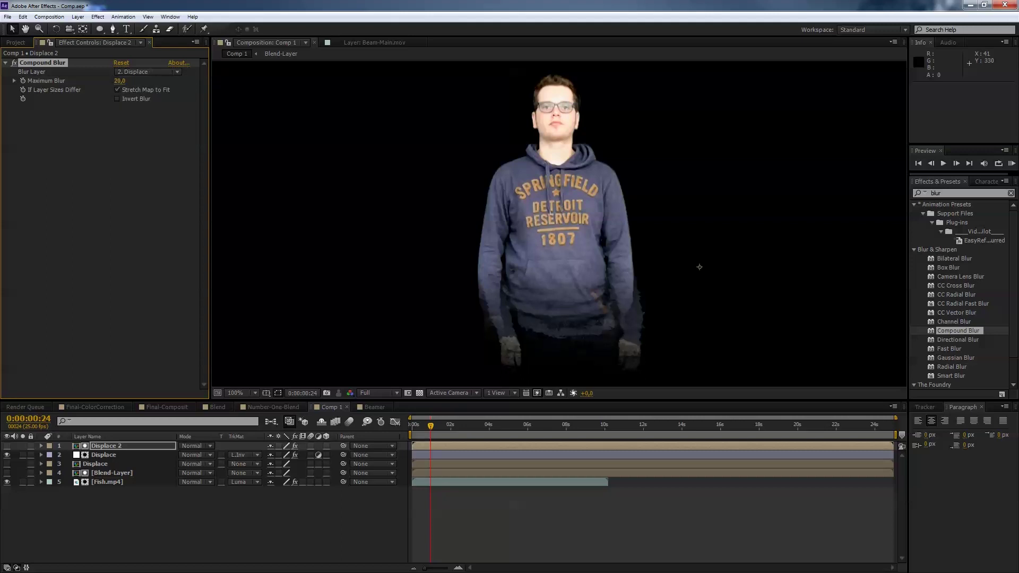
{"action": "left_click", "coordinate": [149, 72]}
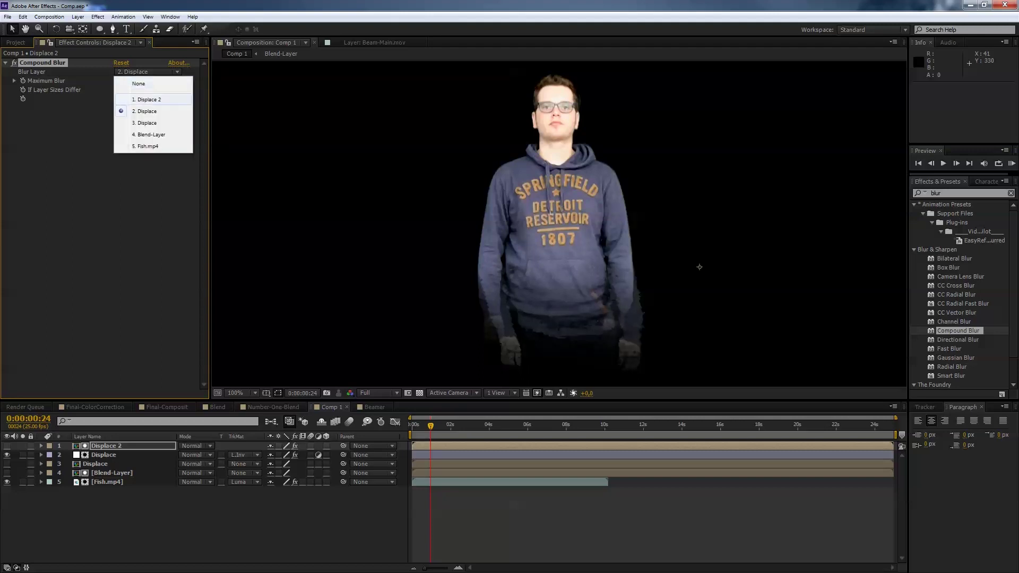
{"action": "left_click", "coordinate": [140, 85]}
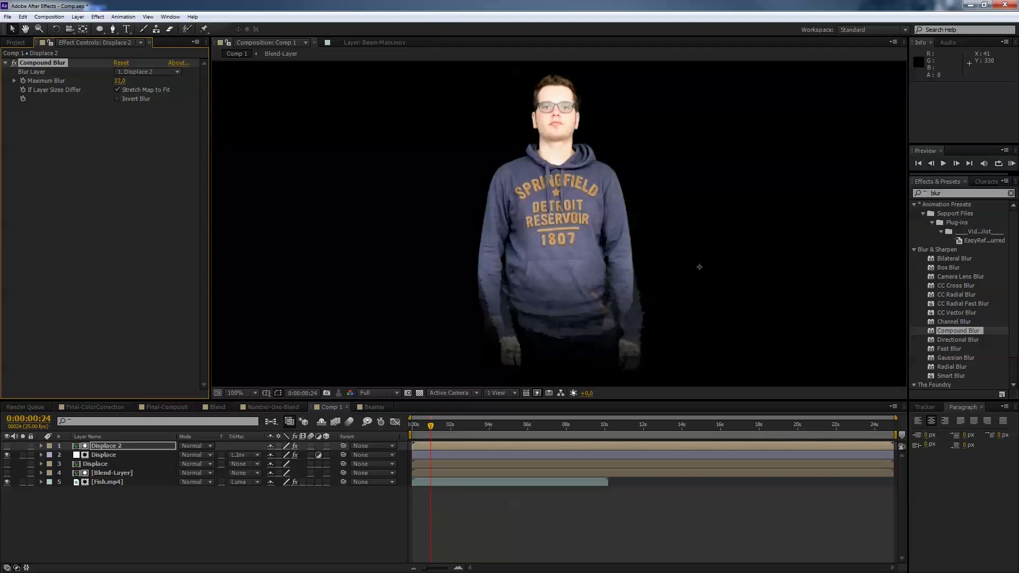
{"action": "left_click", "coordinate": [117, 98]}
{"action": "left_click_drag", "start_coordinate": [119, 80], "coordinate": [181, 80]}
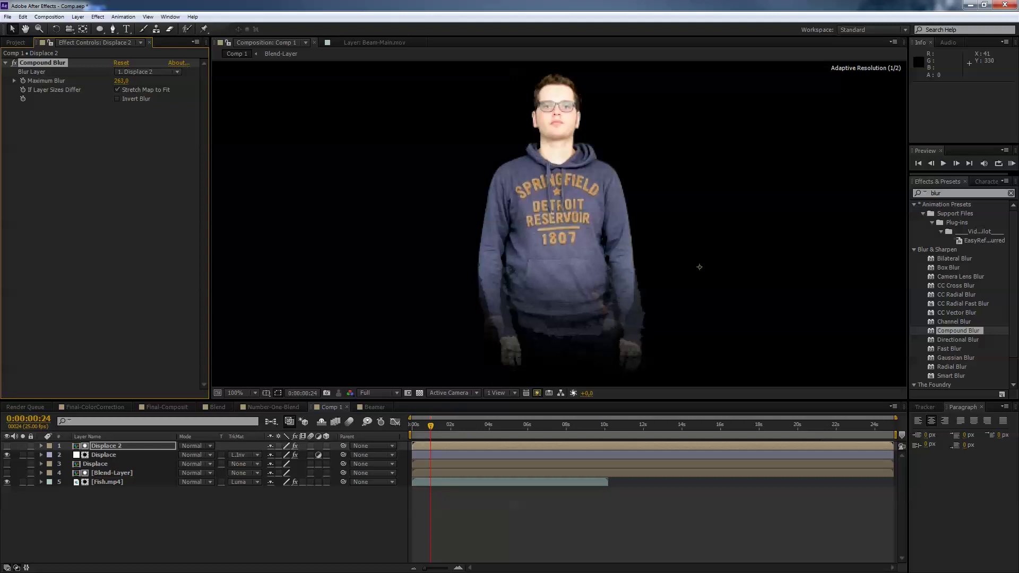
- Duplicate the Displace 2 layer and create a new adjustment layer above the copy
{"action": "key", "text": "ctrl+Down"}
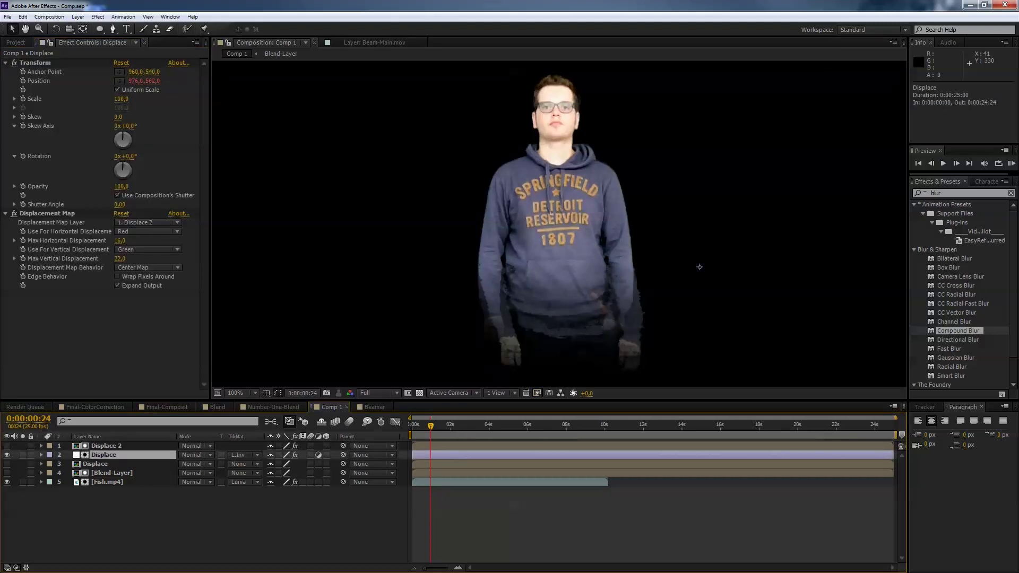
{"action": "key", "text": "ctrl+Up"}
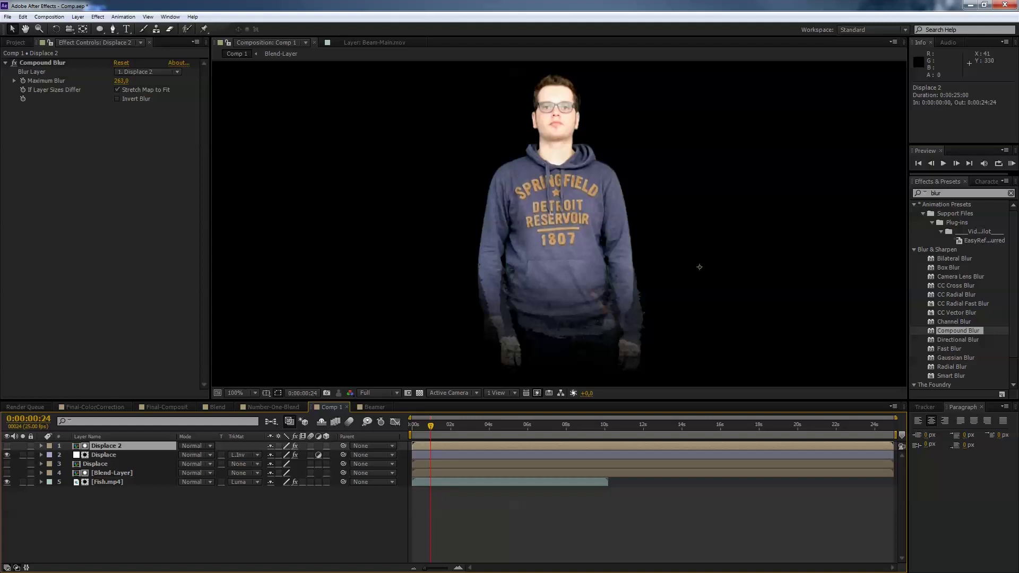
{"action": "key", "text": "ctrl+d"}
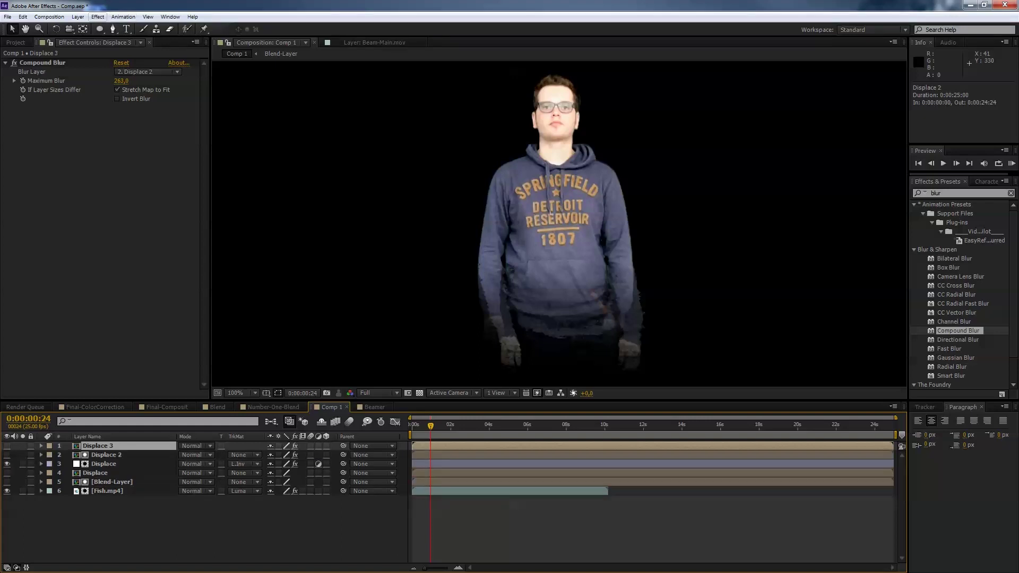
{"action": "left_click", "coordinate": [78, 16]}
{"action": "mouse_move", "coordinate": [106, 29]}
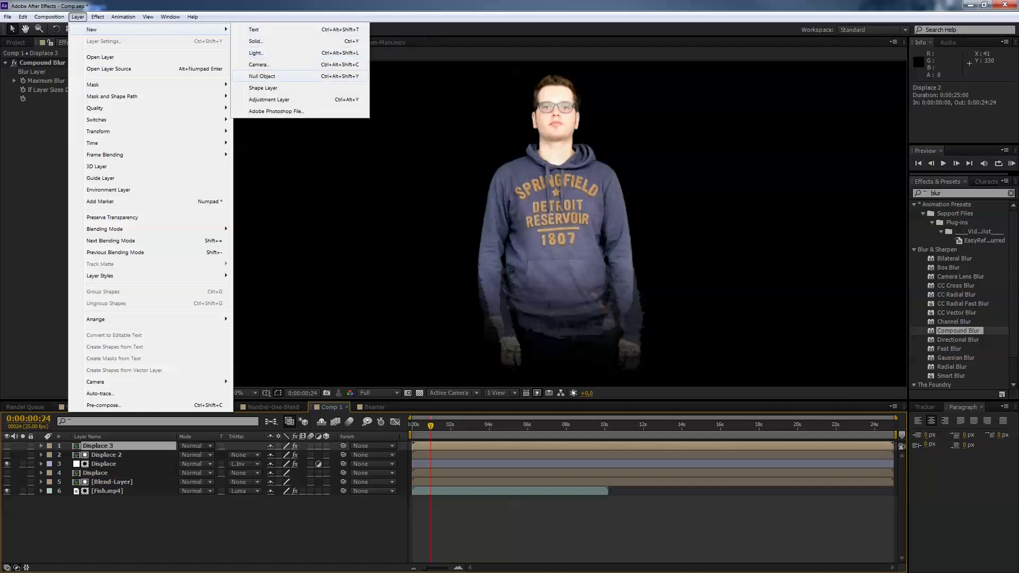
{"action": "left_click", "coordinate": [269, 99]}
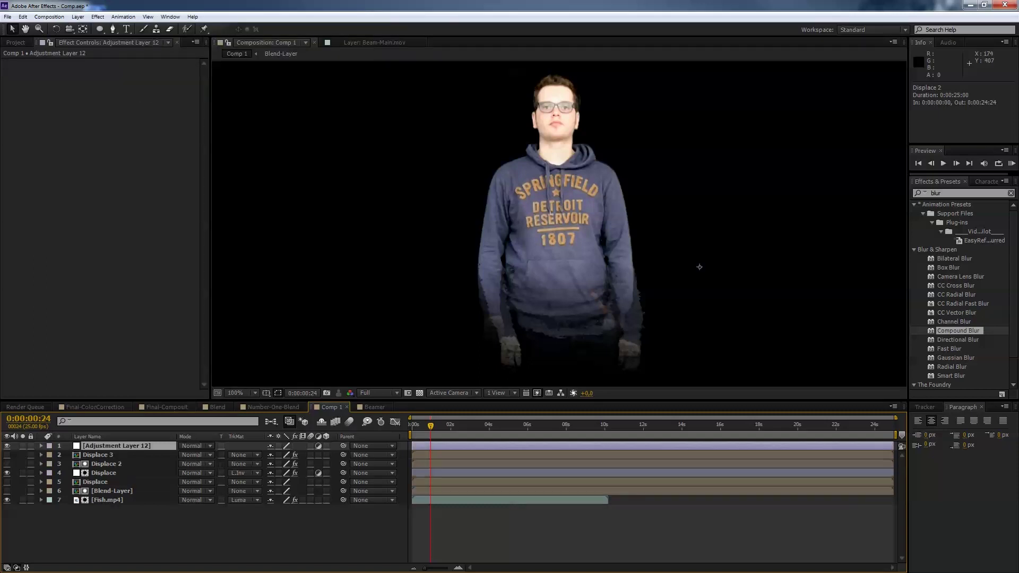
- Place the new adjustment layer directly beneath Displace 3 and give it the Luma Inverted Matte "Displace 3"
{"action": "mouse_move", "coordinate": [97, 455]}
{"action": "left_mouse_down"}
{"action": "mouse_move", "coordinate": [98, 465]}
{"action": "mouse_move", "coordinate": [116, 459]}
{"action": "left_mouse_up"}
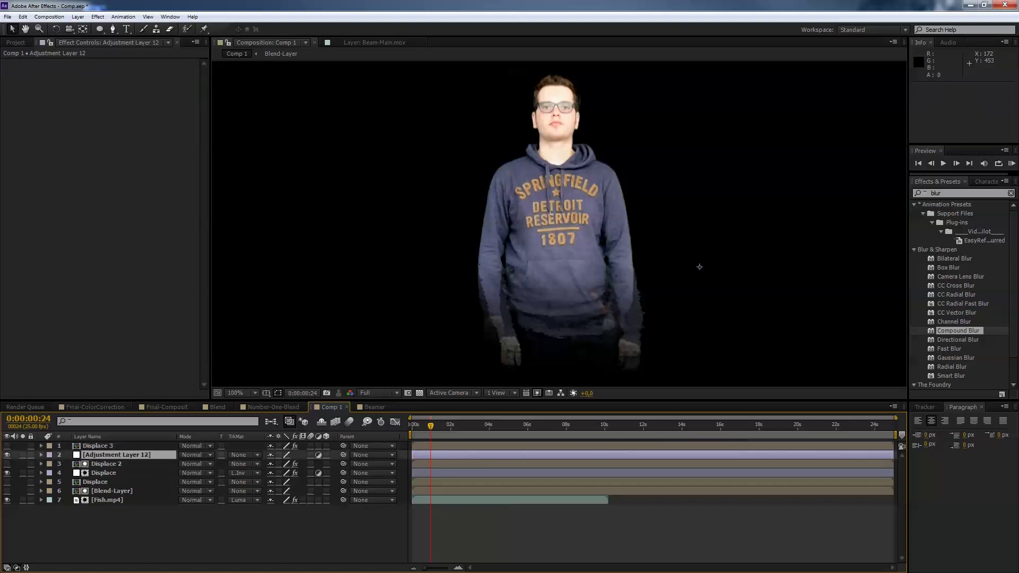
{"action": "left_click", "coordinate": [244, 455]}
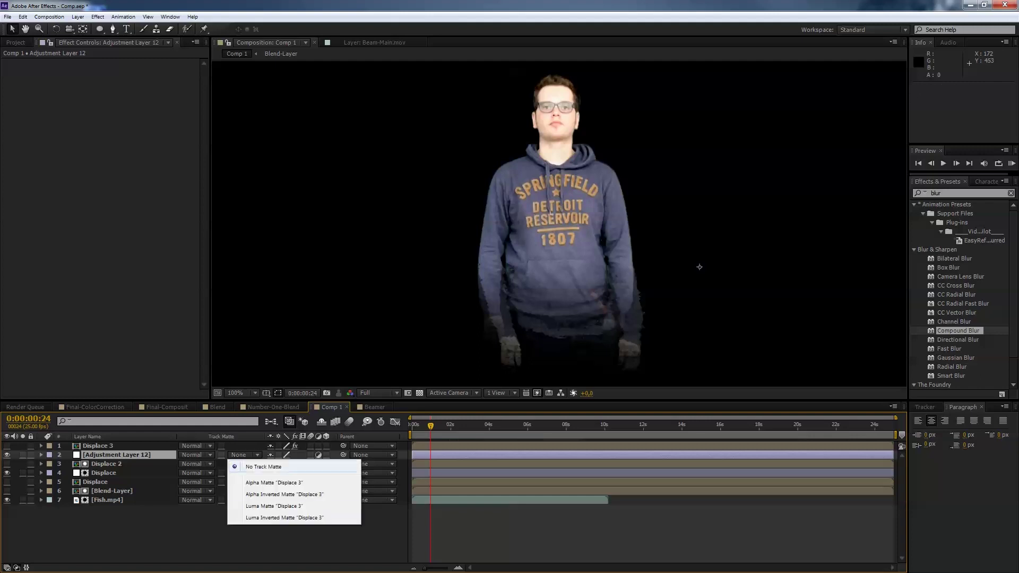
{"action": "left_click", "coordinate": [270, 521]}
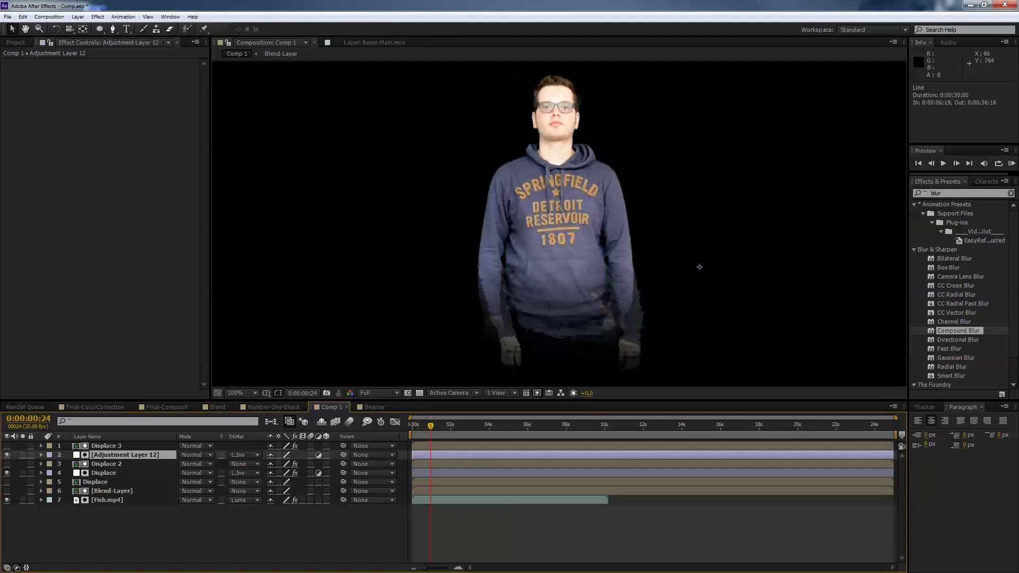
- Apply the Curves and Tint effects to the new adjustment layer beneath Displace 3
{"action": "left_click", "coordinate": [936, 193]}
{"action": "type", "text": "curvs"}
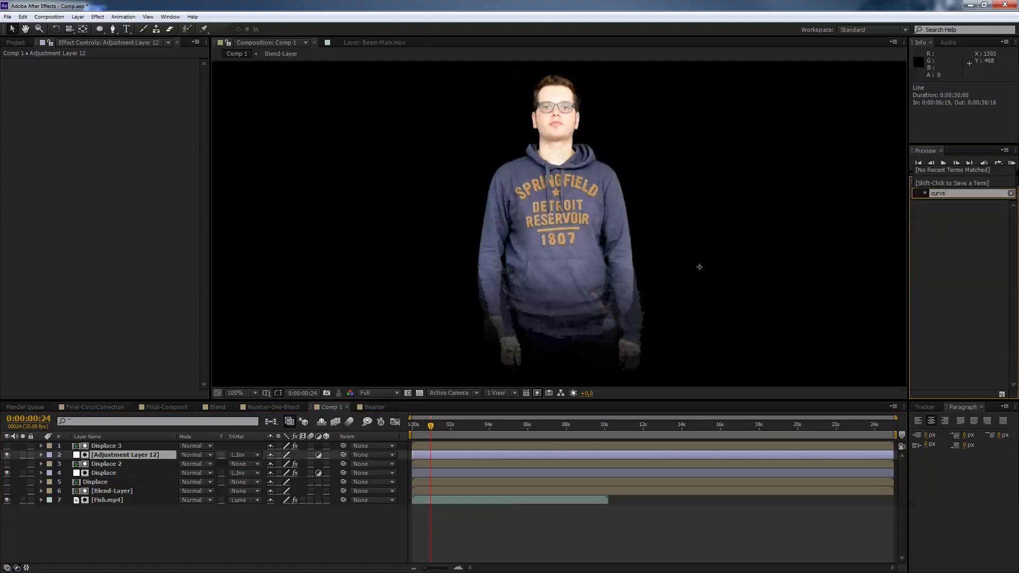
{"action": "key", "text": "BackSpace"}
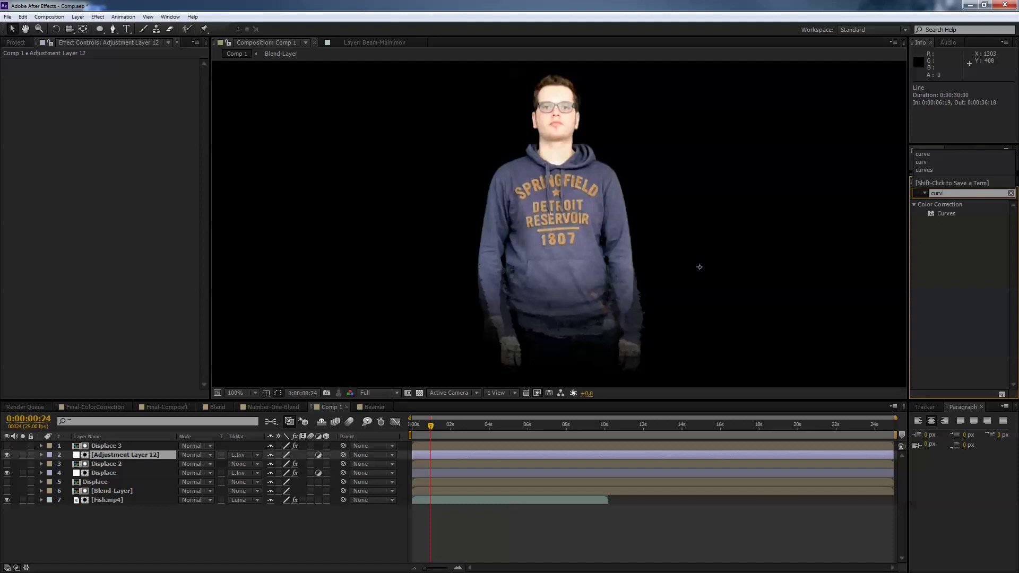
{"action": "key", "text": "Return"}
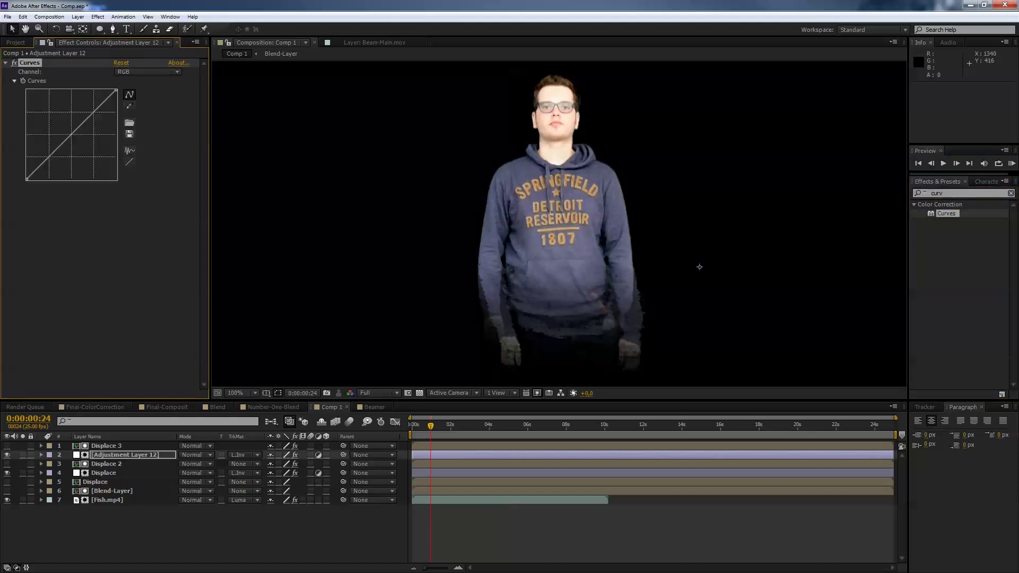
{"action": "type", "text": "tint"}
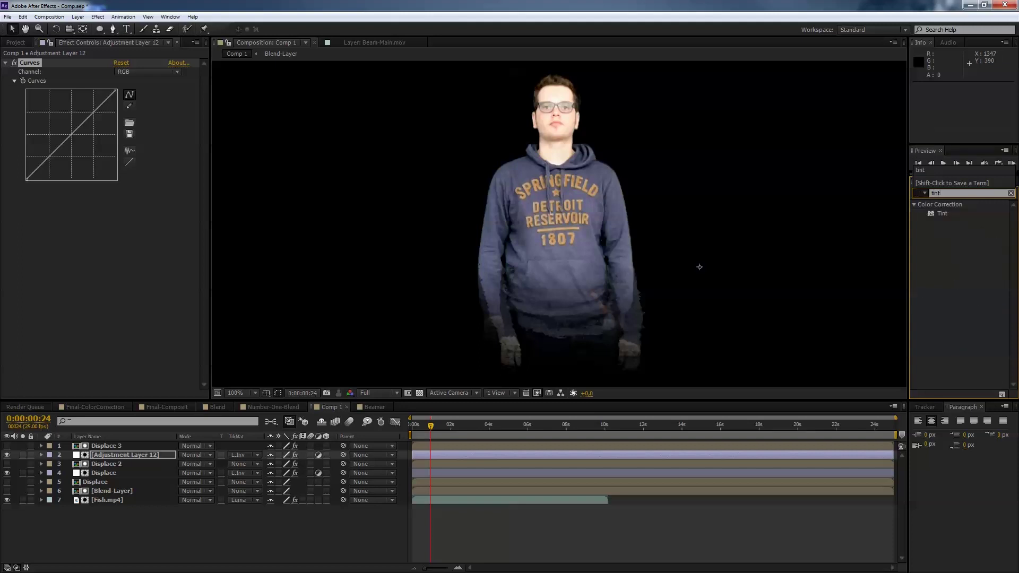
{"action": "key", "text": "Return"}
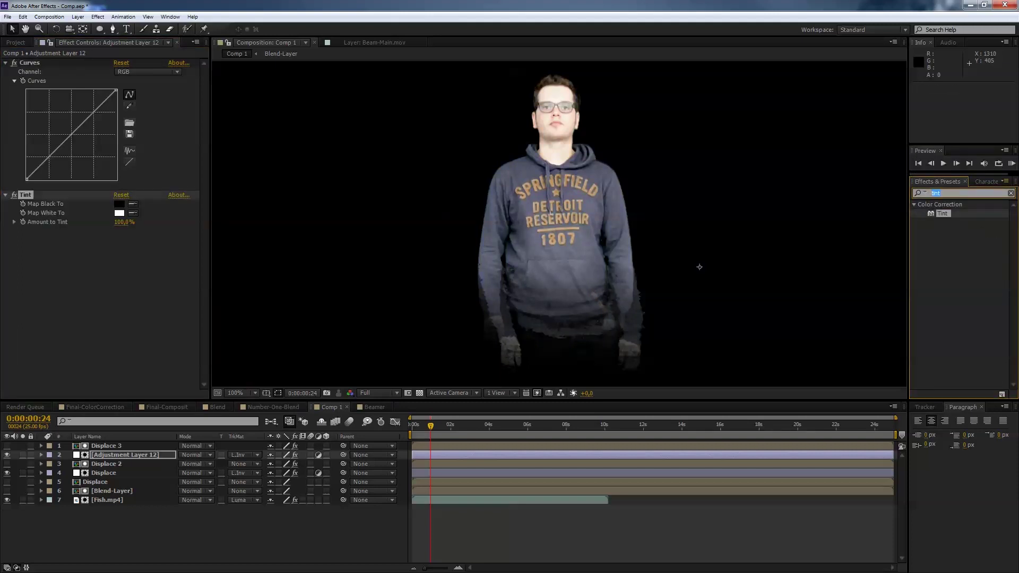
- Find the Stylize Glow effect and add it to the same adjustment layer after Tint
{"action": "type", "text": "glow"}
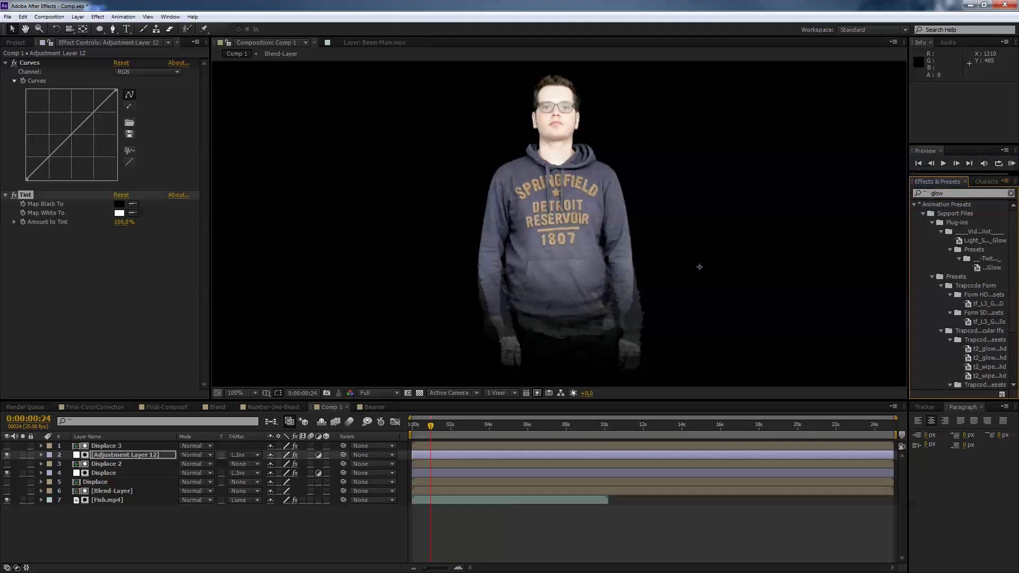
{"action": "left_click", "coordinate": [988, 367]}
{"action": "scroll", "coordinate": [959, 294], "scroll_direction": "down", "scroll_amount": 3}
{"action": "left_click", "coordinate": [944, 367]}
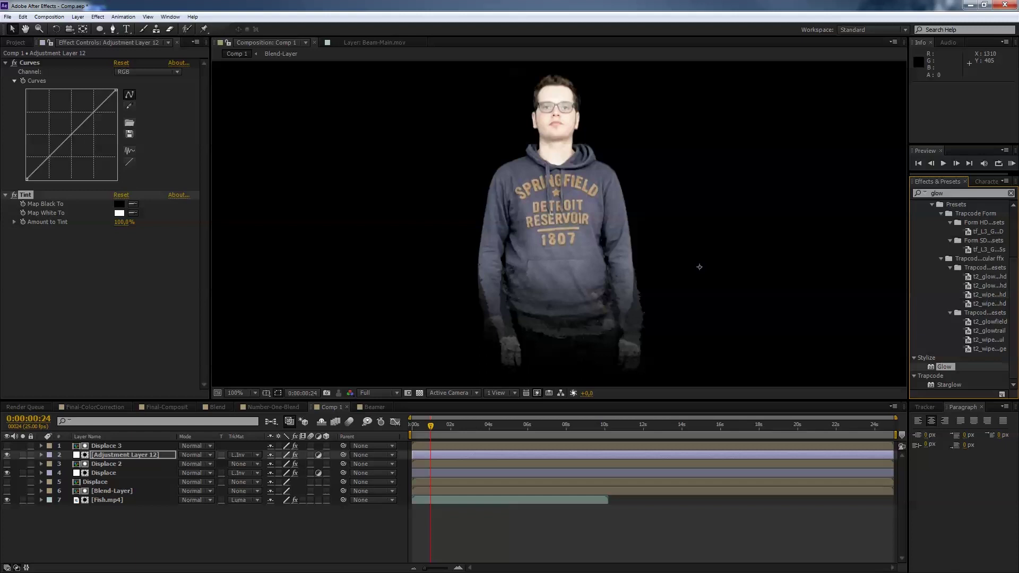
{"action": "key", "text": "Return"}
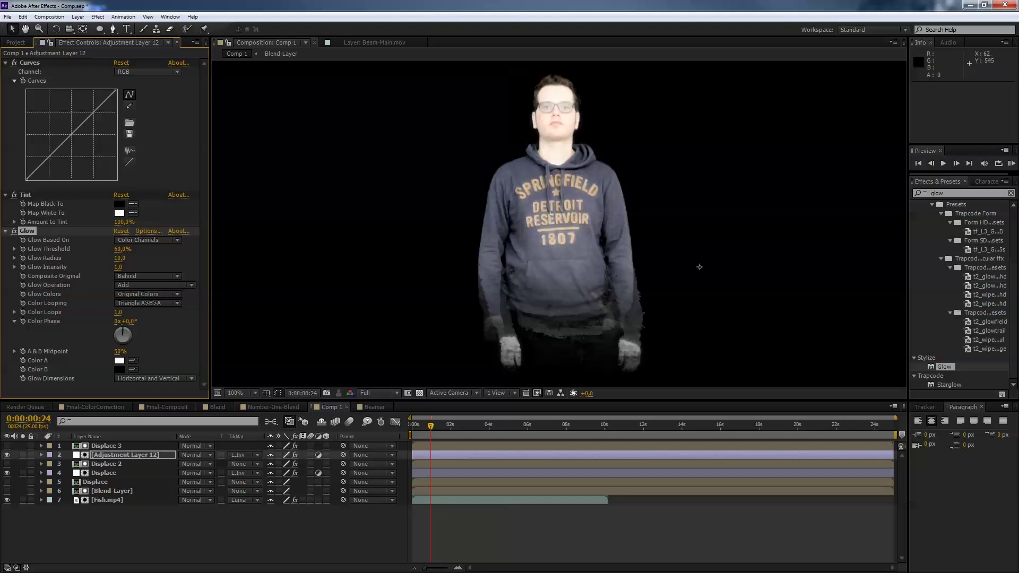
- Brighten the midtones with the adjustment layer's Curves effect and set the Tint's Map Black To colour to blue 3E93E2
{"action": "left_click_drag", "start_coordinate": [71, 134], "coordinate": [71, 106]}
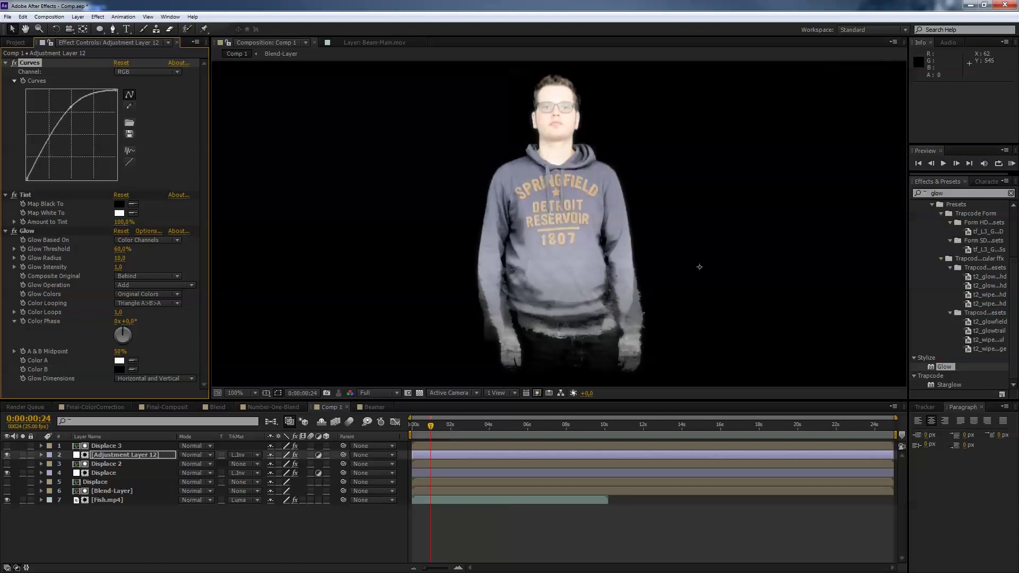
{"action": "left_click", "coordinate": [119, 203]}
{"action": "left_click_drag", "start_coordinate": [269, 202], "coordinate": [269, 213]}
{"action": "mouse_move", "coordinate": [217, 170]}
{"action": "left_mouse_down"}
{"action": "mouse_move", "coordinate": [197, 164]}
{"action": "mouse_move", "coordinate": [201, 175]}
{"action": "mouse_move", "coordinate": [219, 172]}
{"action": "left_mouse_up"}
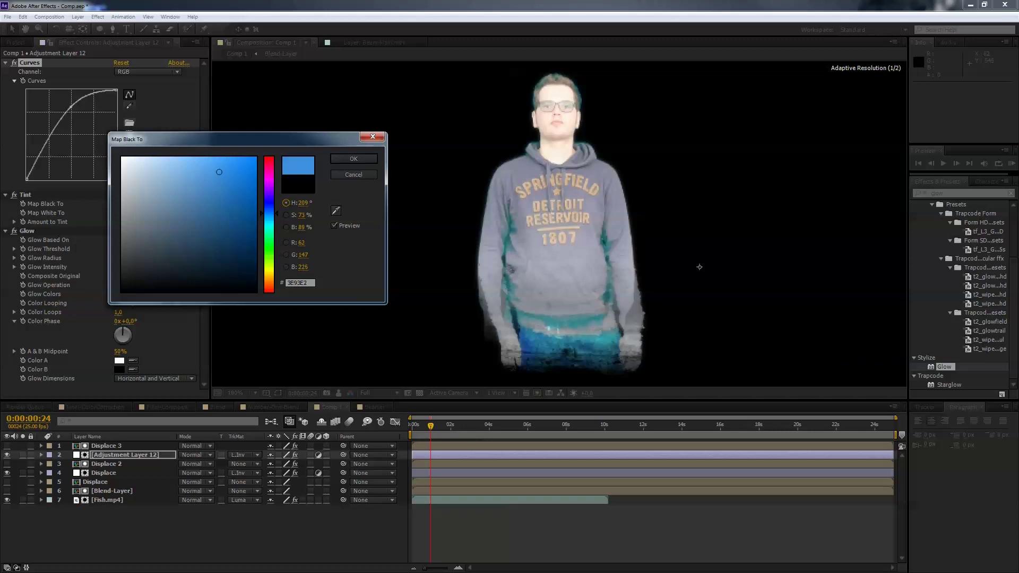
{"action": "left_click", "coordinate": [353, 159]}
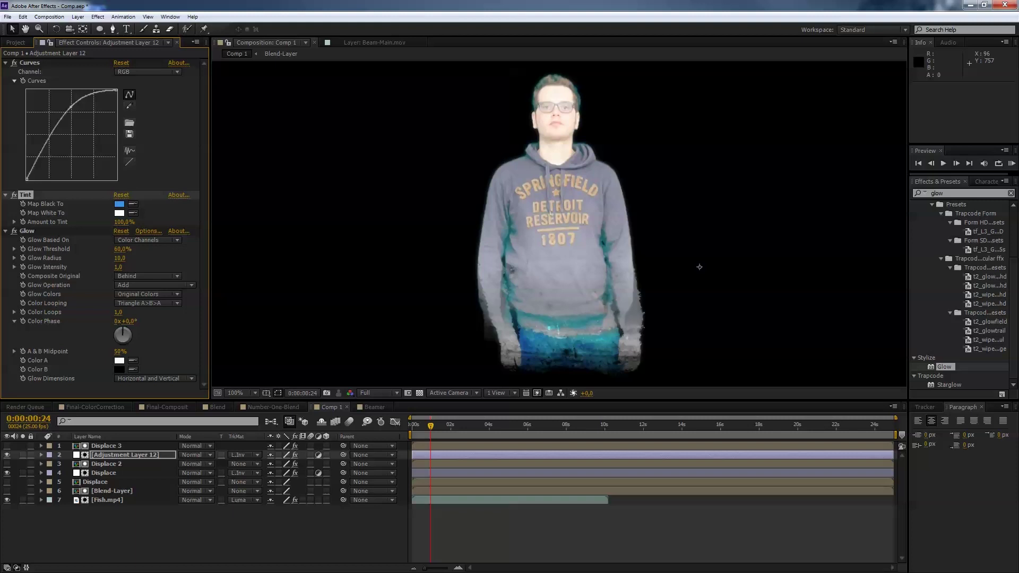
- Disable the Compound Blur on the Displace 3 layer and delete the effect
{"action": "left_click", "coordinate": [106, 446]}
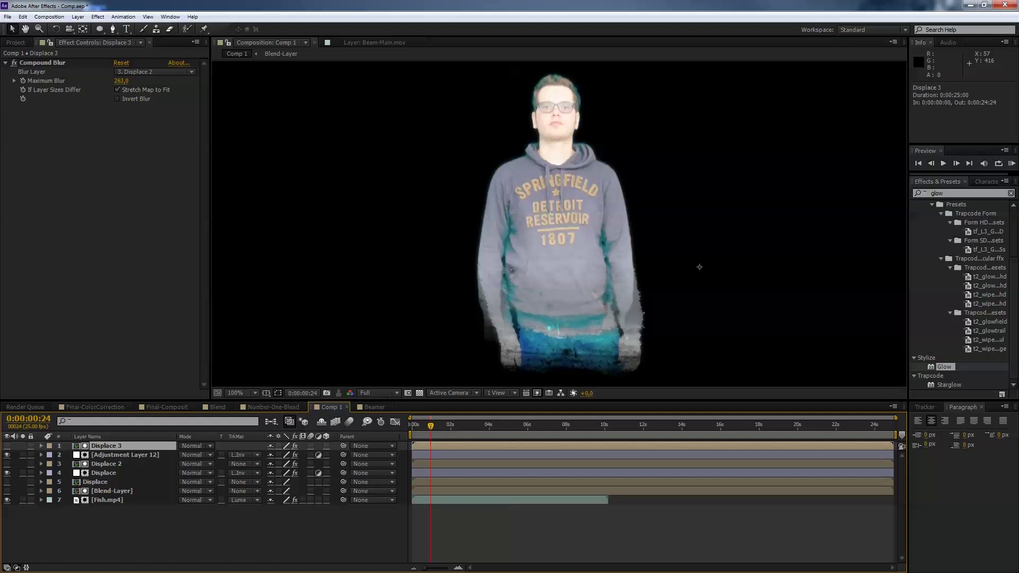
{"action": "left_click", "coordinate": [14, 63]}
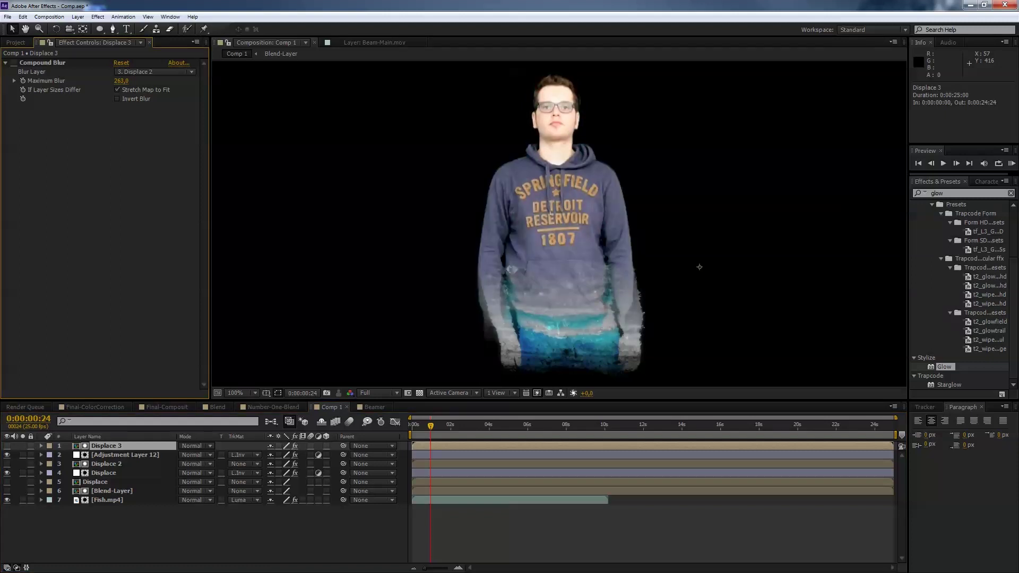
{"action": "left_click", "coordinate": [42, 62]}
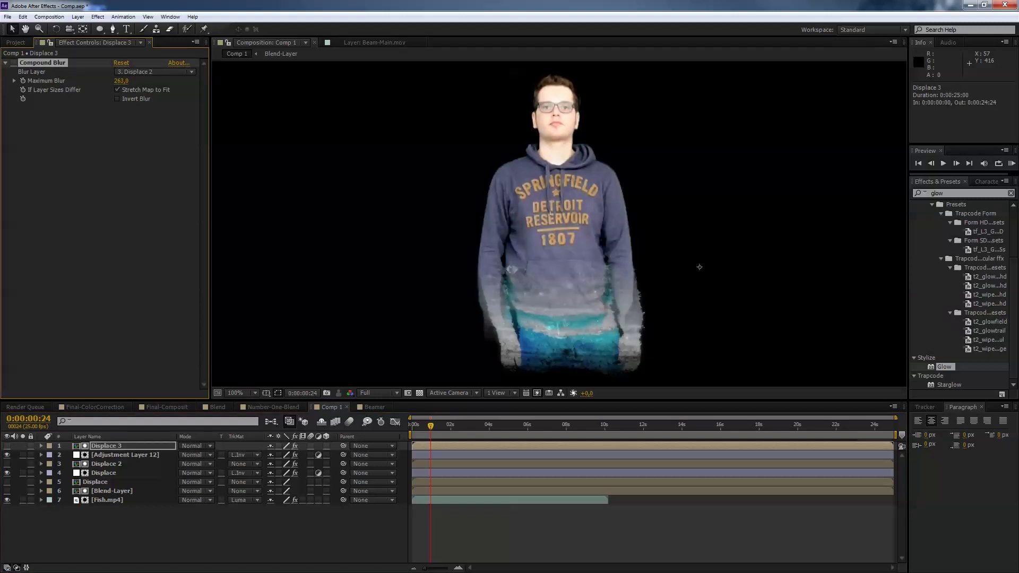
{"action": "key", "text": "Delete"}
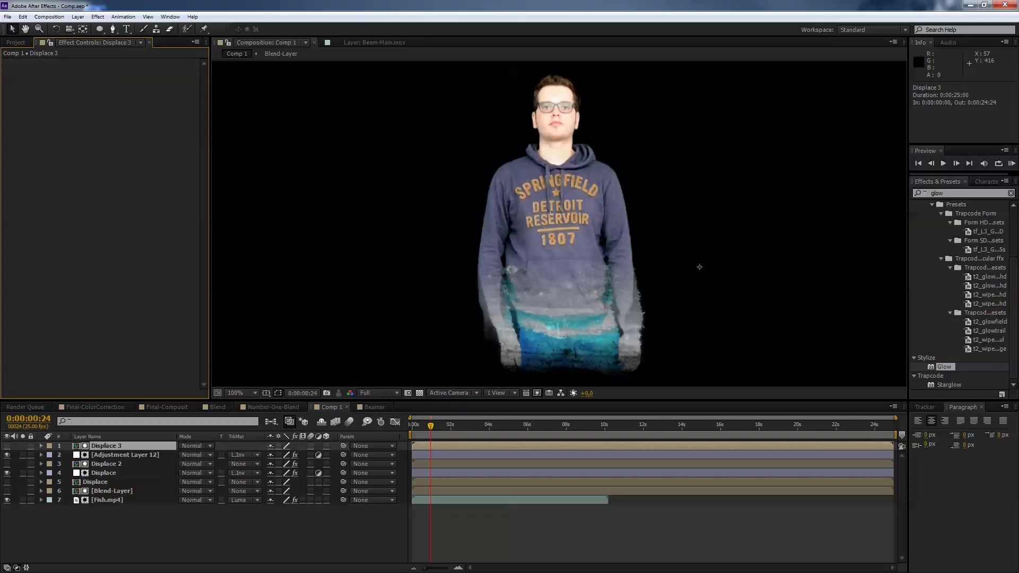
- Find the Colorama effect and apply it to the Displace 3 layer
{"action": "key", "text": "ctrl+5"}
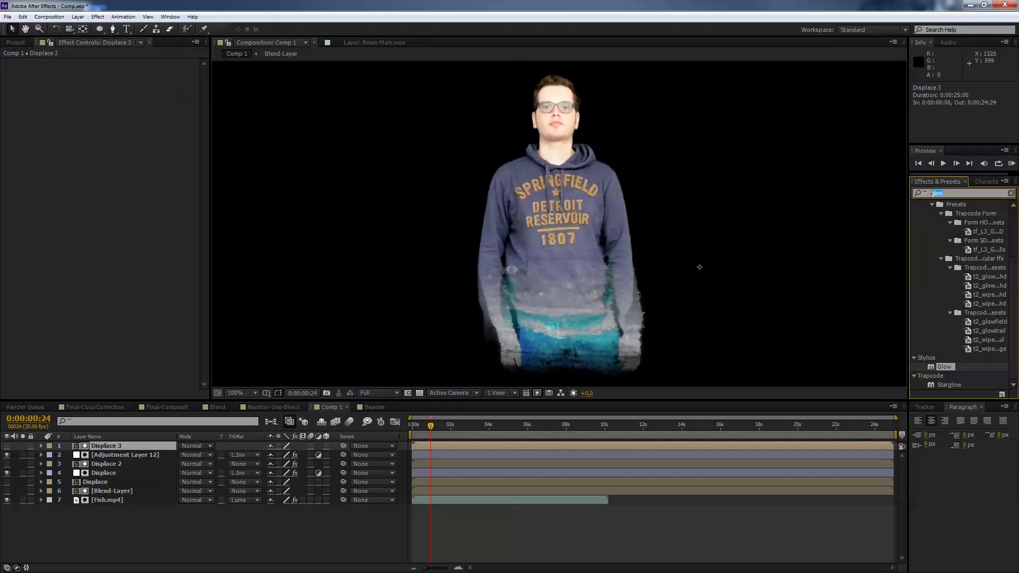
{"action": "type", "text": "colora"}
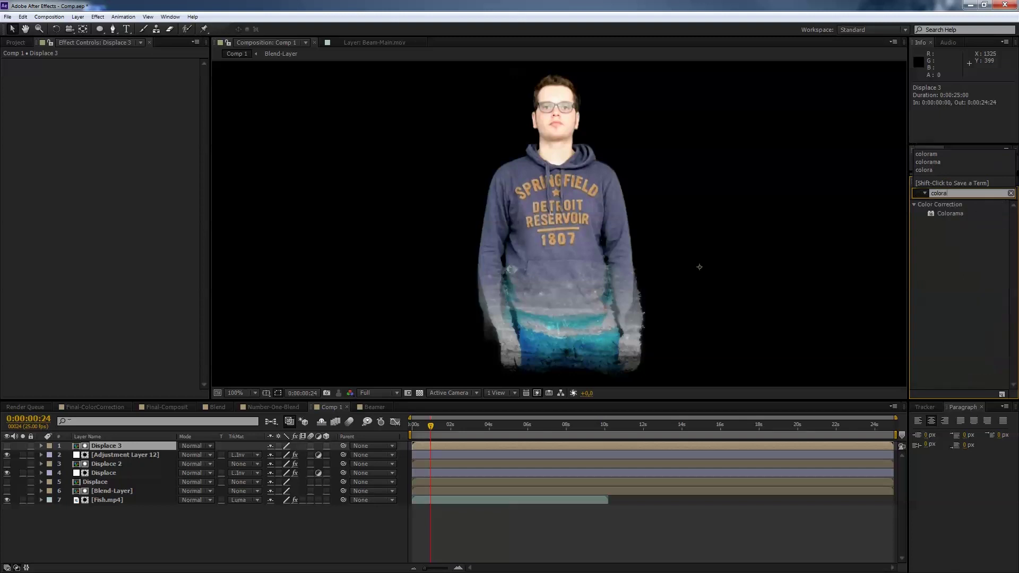
{"action": "key", "text": "Return"}
{"action": "key", "text": "Return"}
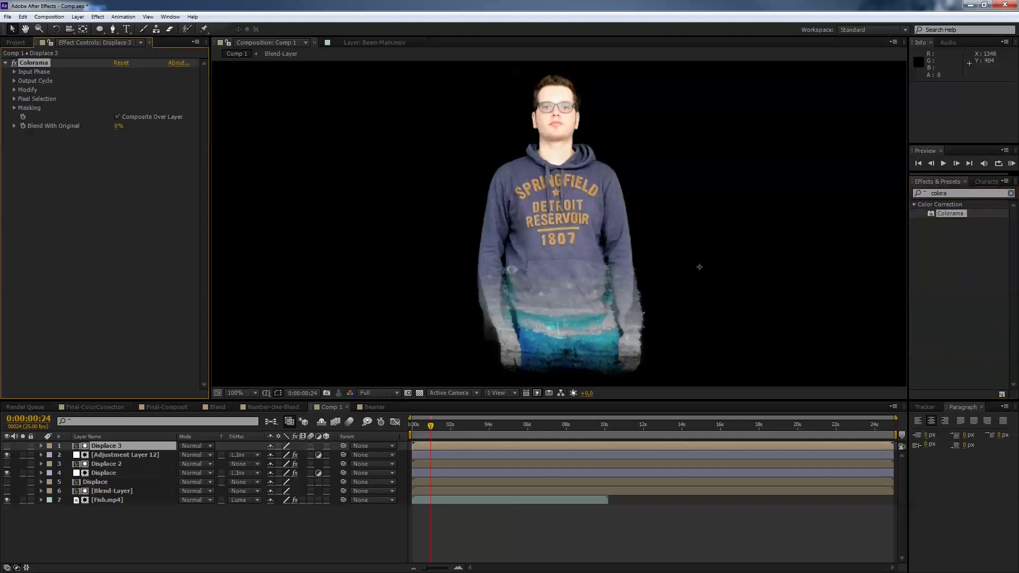
- Set Colorama's Get Phase From to Alpha and its output cycle's preset palette to Ramp Grey
{"action": "left_click", "coordinate": [13, 71]}
{"action": "left_click", "coordinate": [148, 81]}
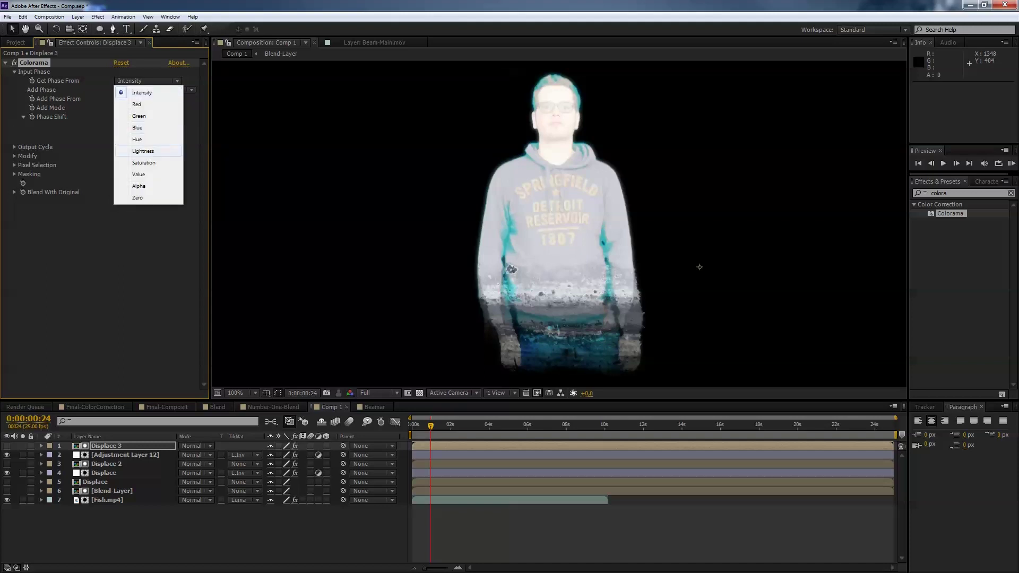
{"action": "left_click", "coordinate": [139, 186]}
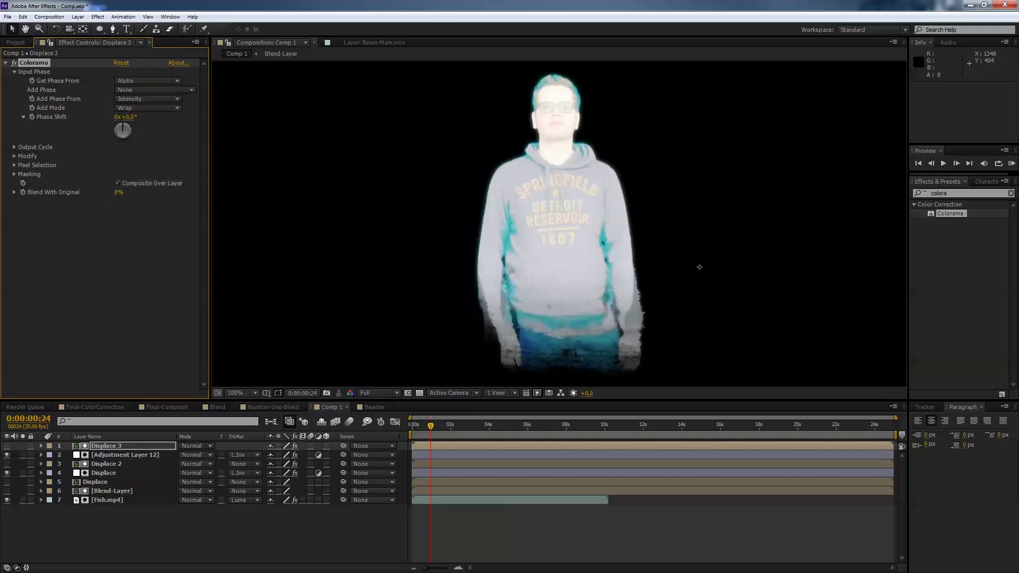
{"action": "left_click", "coordinate": [14, 147]}
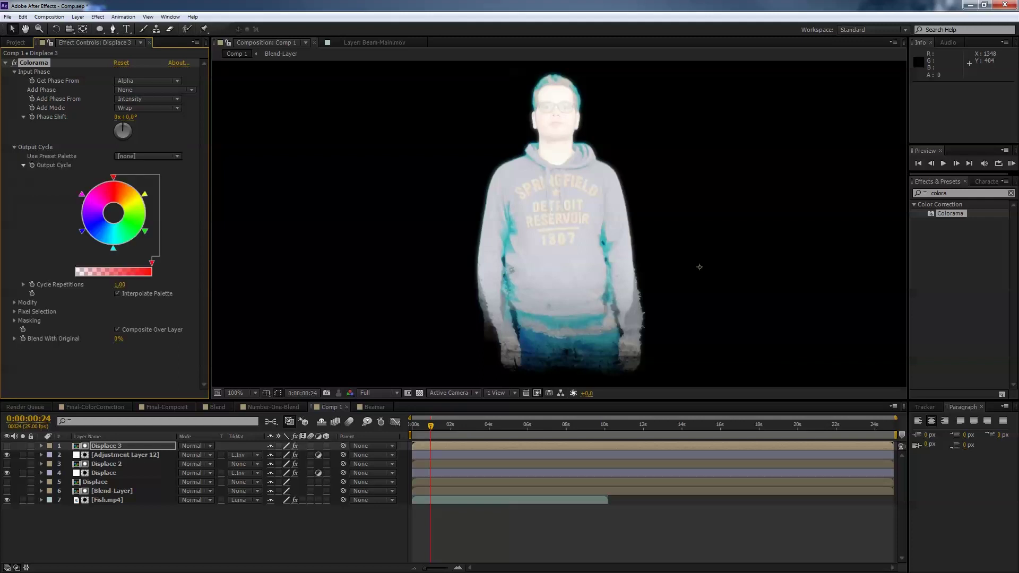
{"action": "left_click", "coordinate": [147, 156]}
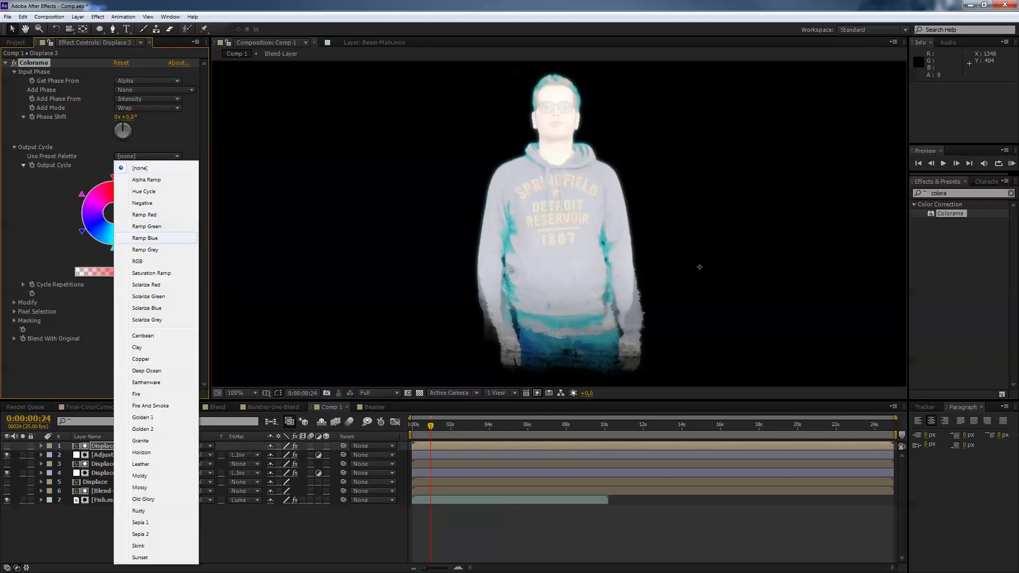
{"action": "left_click", "coordinate": [145, 250]}
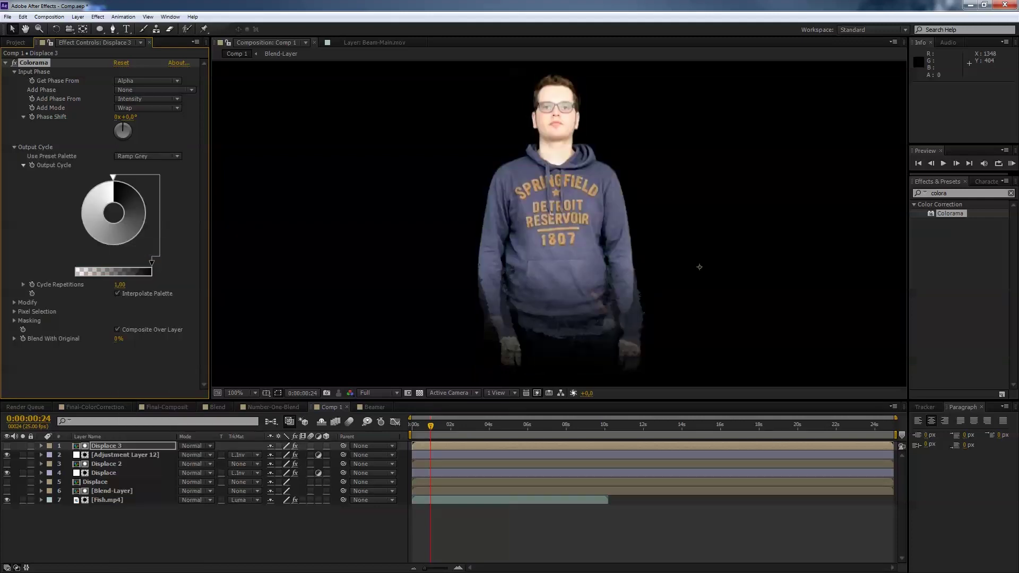
- Add a dark grey marker to the output cycle and arrange the markers so white forms a narrow peak opposite the wheel's start
{"action": "left_click", "coordinate": [133, 197]}
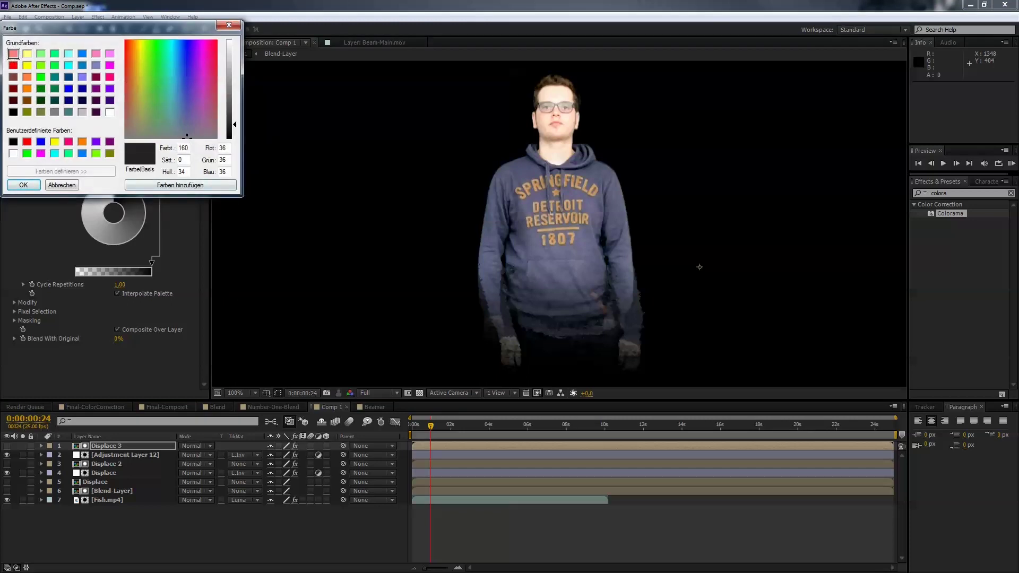
{"action": "left_click", "coordinate": [23, 185]}
{"action": "left_click_drag", "start_coordinate": [146, 195], "coordinate": [140, 237]}
{"action": "left_click_drag", "start_coordinate": [113, 177], "coordinate": [112, 248]}
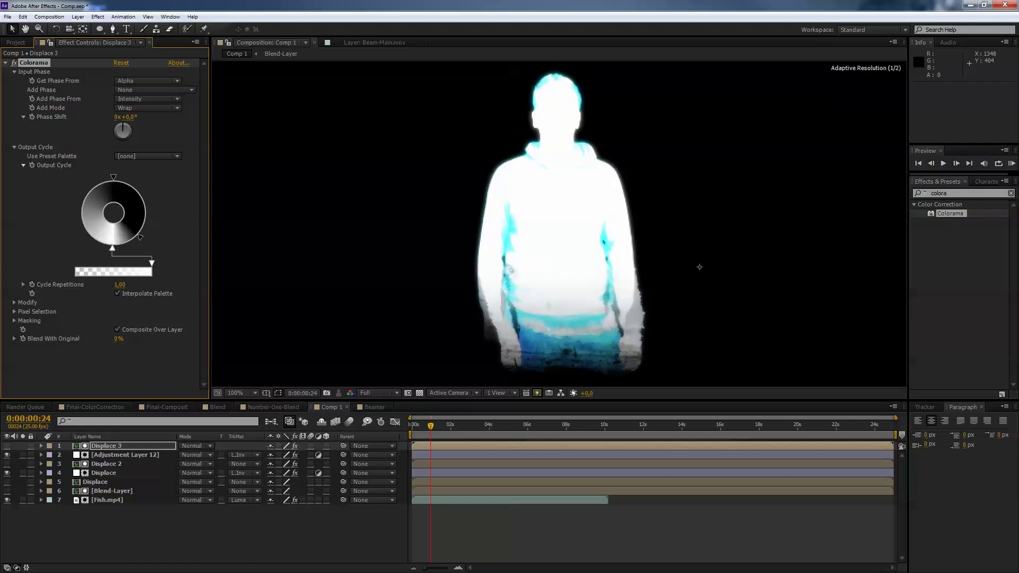
{"action": "left_click_drag", "start_coordinate": [113, 177], "coordinate": [127, 245]}
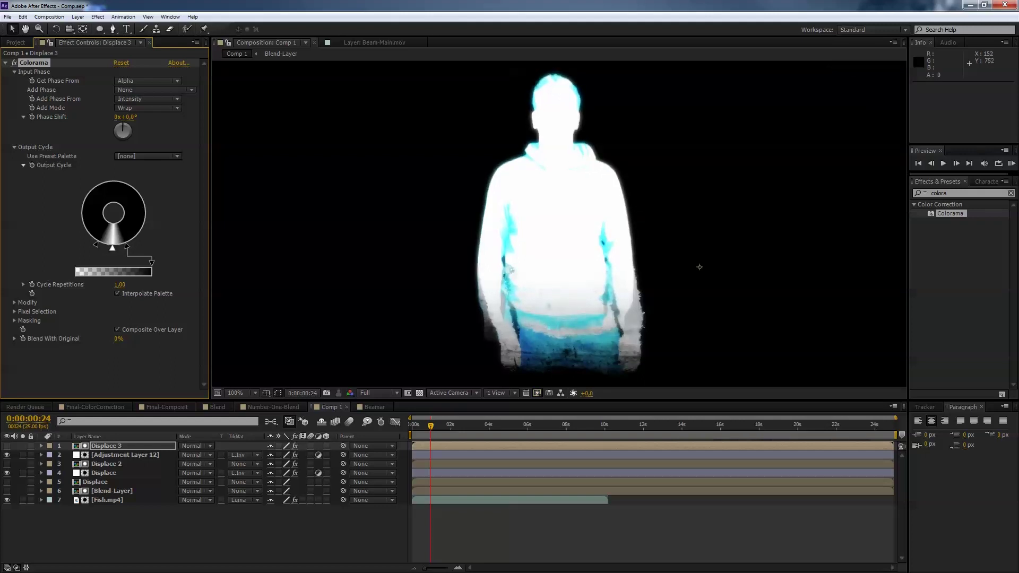
- Try the Luma Matte "Displace 3" on Adjustment Layer 12 and advance to frame 0:00:01:00
{"action": "left_click", "coordinate": [243, 455]}
{"action": "left_click", "coordinate": [287, 505]}
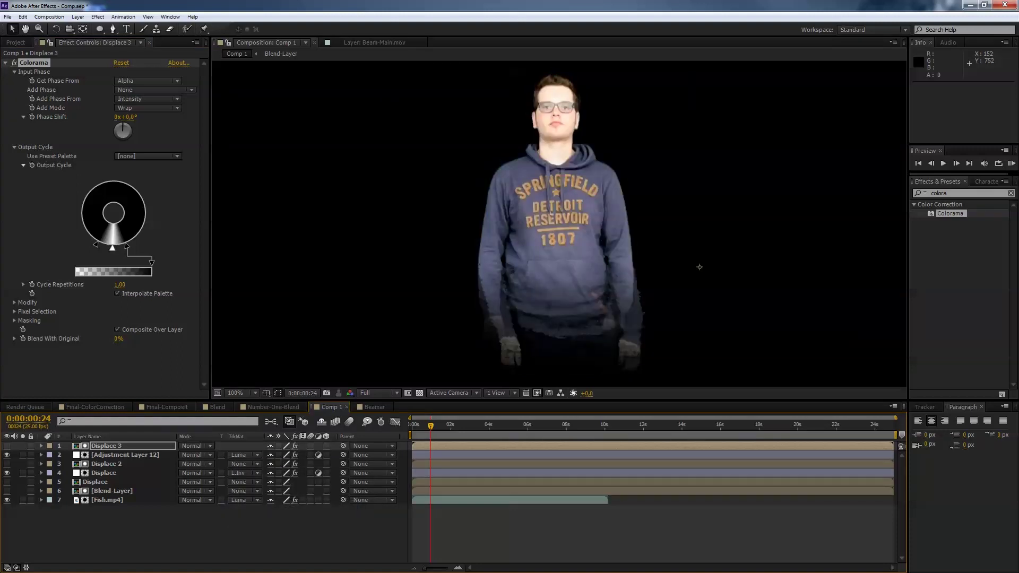
{"action": "mouse_move", "coordinate": [430, 425]}
{"action": "left_mouse_down"}
{"action": "mouse_move", "coordinate": [457, 426]}
{"action": "mouse_move", "coordinate": [429, 425]}
{"action": "left_mouse_up"}
{"action": "key", "text": "Page_Down"}
{"action": "key", "text": "Page_Down"}
{"action": "key", "text": "Page_Down"}
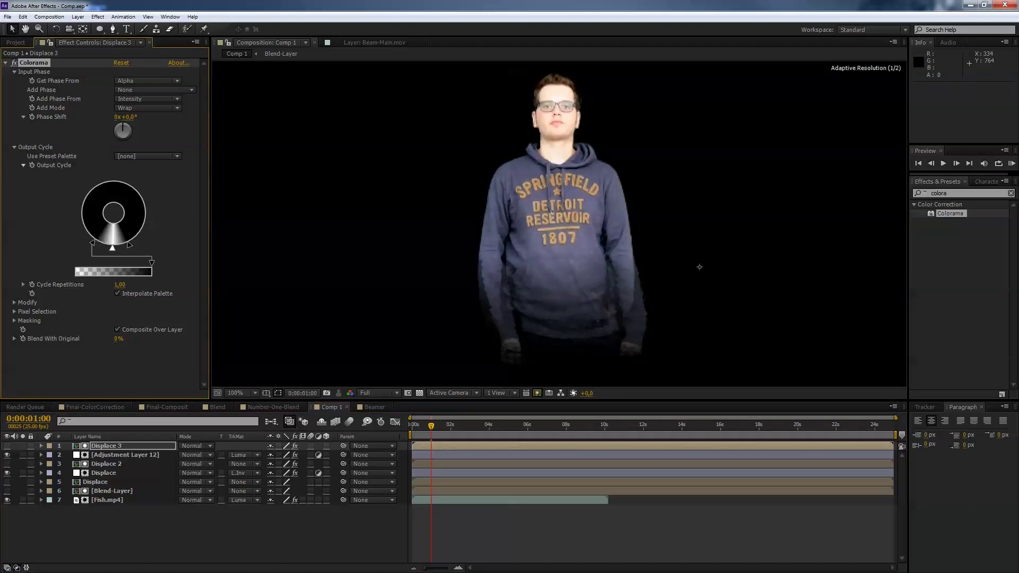
- Fine-tune the white marker in Colorama's output cycle and return Adjustment Layer 12 to the Luma Inverted Matte "Displace 3"
{"action": "left_click_drag", "start_coordinate": [112, 248], "coordinate": [108, 248]}
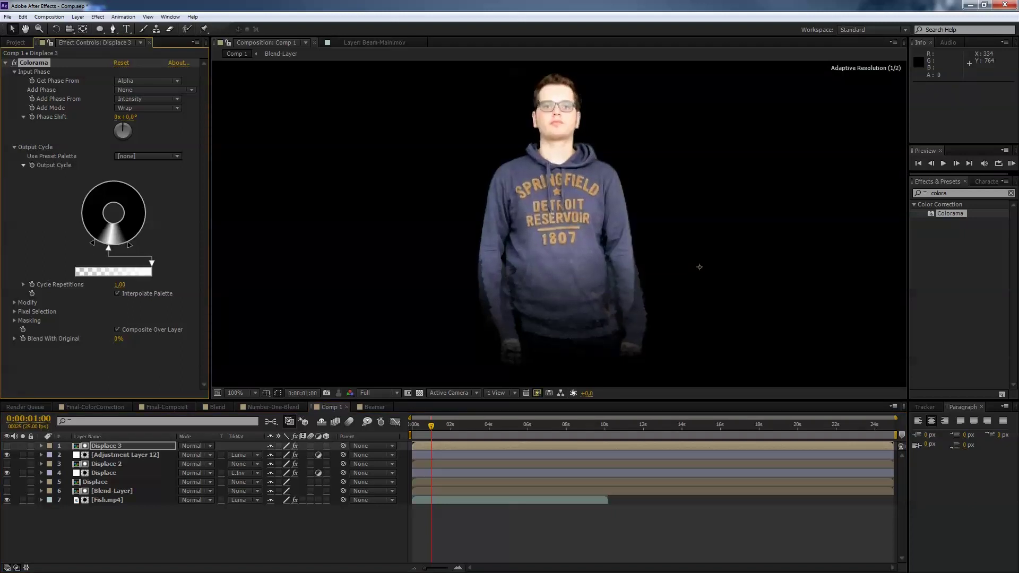
{"action": "left_click", "coordinate": [244, 454]}
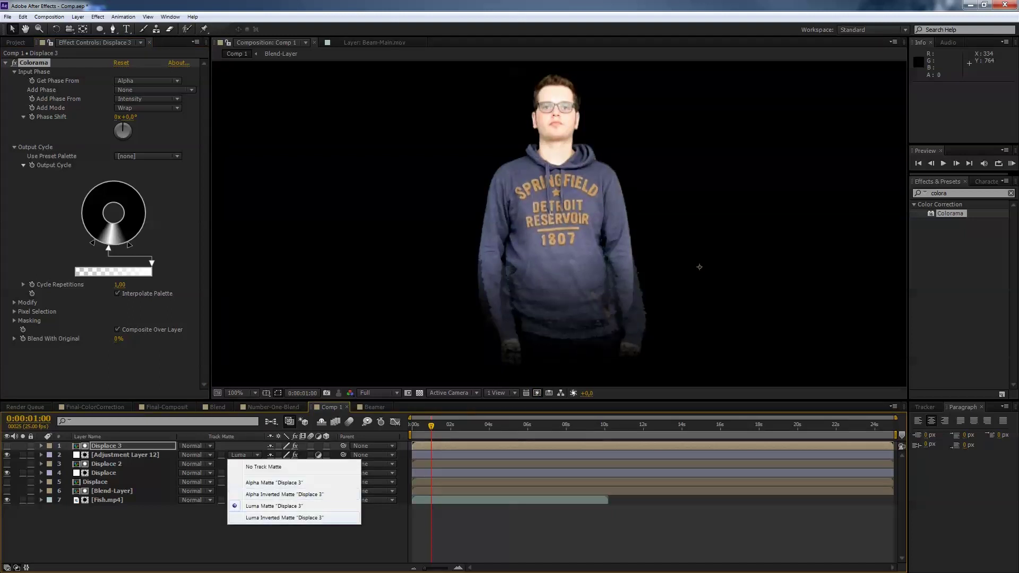
{"action": "left_click", "coordinate": [284, 517]}
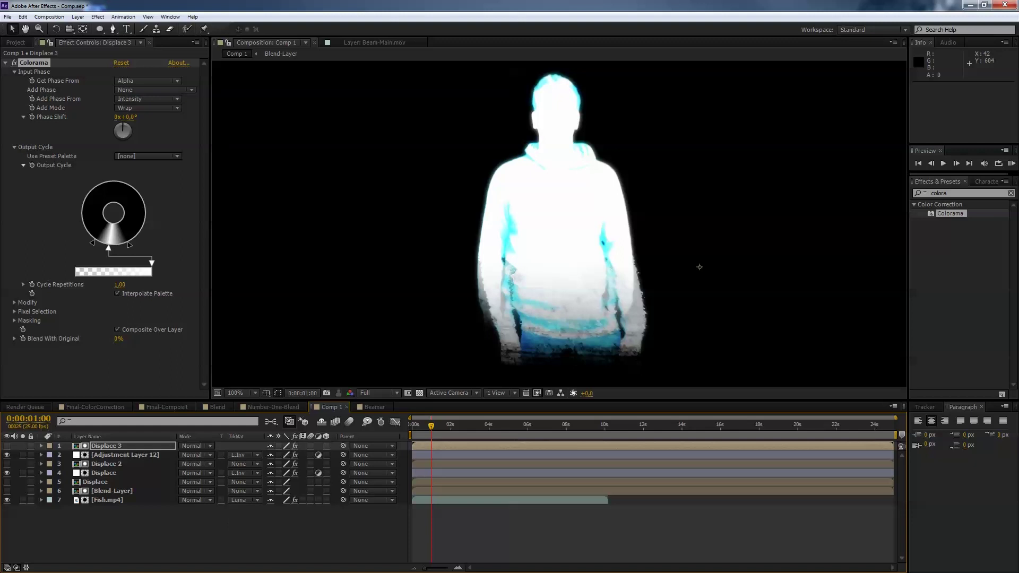
{"action": "left_click", "coordinate": [14, 302]}
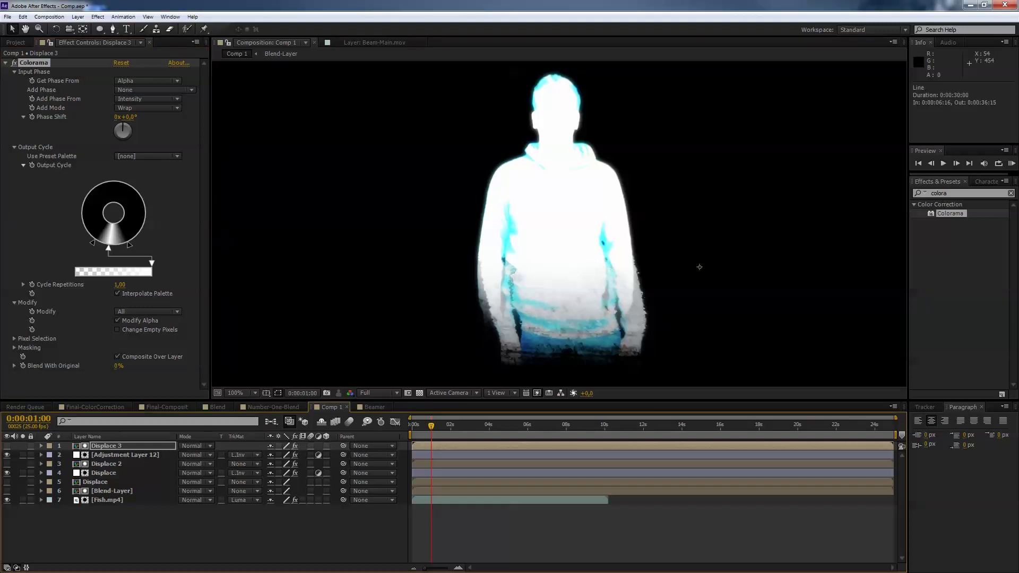
{"action": "left_click_drag", "start_coordinate": [109, 248], "coordinate": [111, 248]}
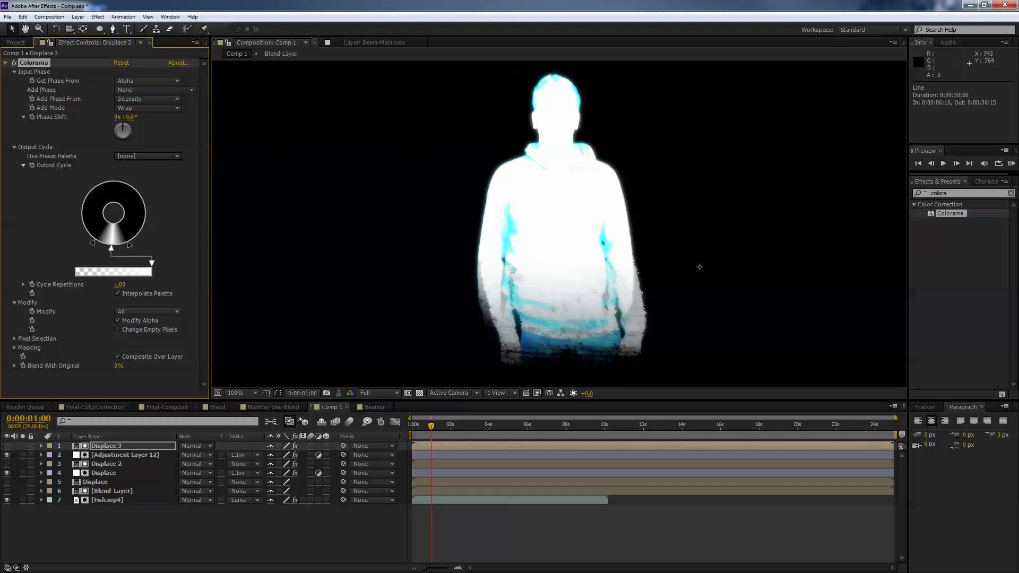
- Set Colorama's Get Phase From to Intensity and check the dissolve at 0:00:01:02
{"action": "left_click", "coordinate": [148, 81]}
{"action": "left_click", "coordinate": [132, 88]}
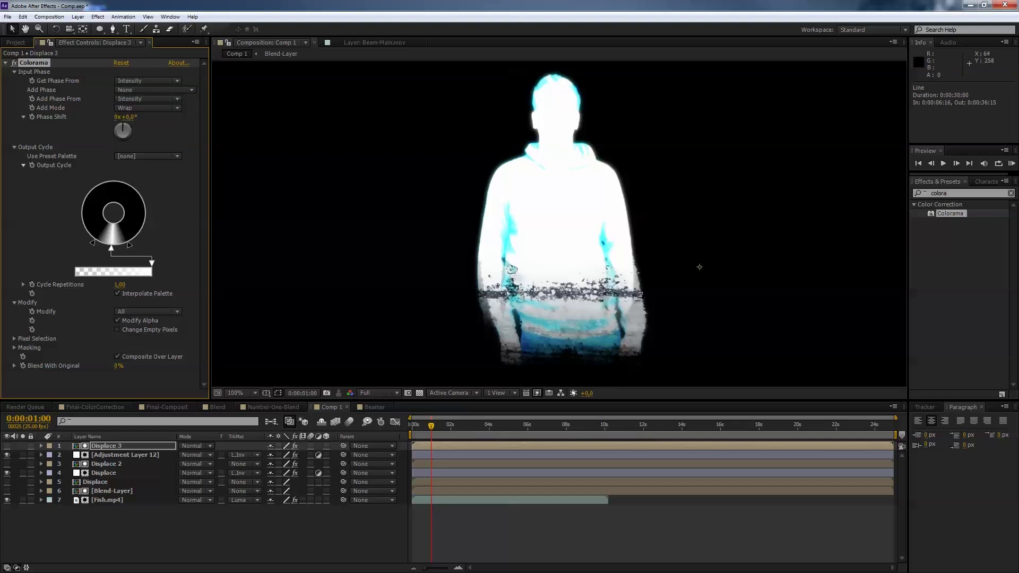
{"action": "mouse_move", "coordinate": [431, 425]}
{"action": "left_mouse_down"}
{"action": "mouse_move", "coordinate": [462, 425]}
{"action": "mouse_move", "coordinate": [433, 425]}
{"action": "left_mouse_up"}
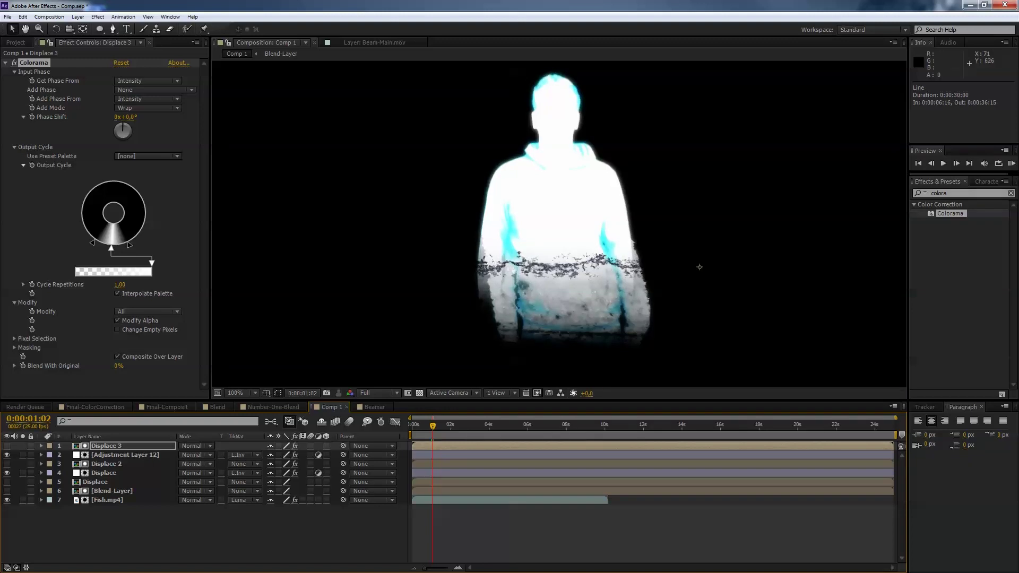
- Try the Luma Matte "Displace 3" on Adjustment Layer 12, check it at 0:00:00:21, and restore the Luma Inverted Matte
{"action": "left_click", "coordinate": [244, 455]}
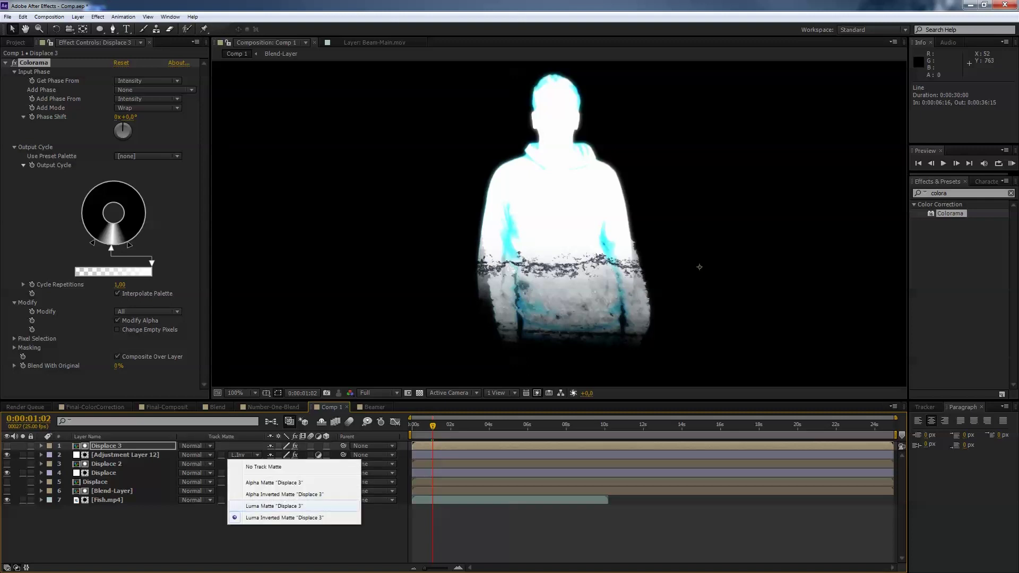
{"action": "left_click", "coordinate": [274, 505]}
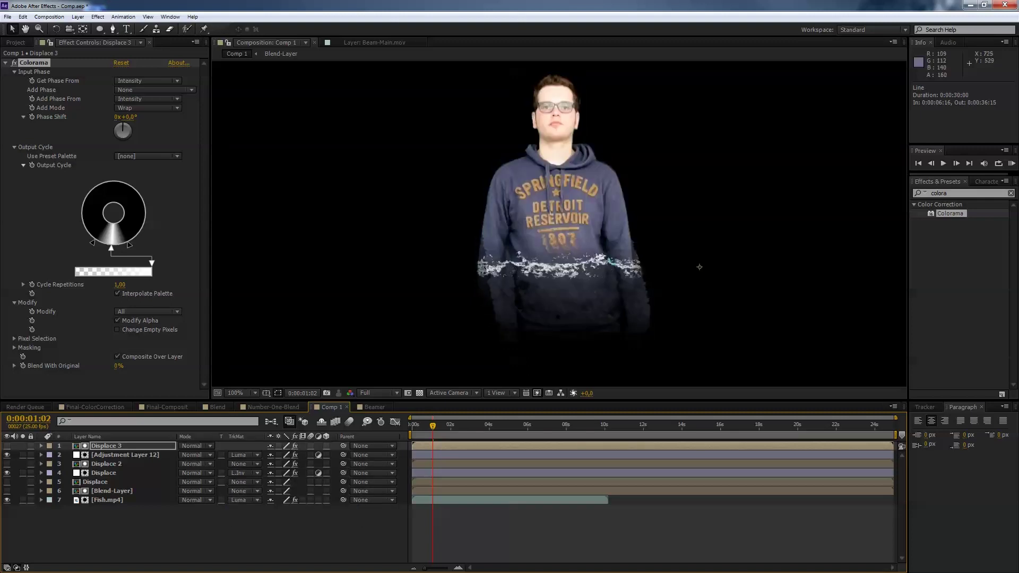
{"action": "mouse_move", "coordinate": [433, 425]}
{"action": "left_mouse_down"}
{"action": "mouse_move", "coordinate": [417, 426]}
{"action": "mouse_move", "coordinate": [429, 425]}
{"action": "left_mouse_up"}
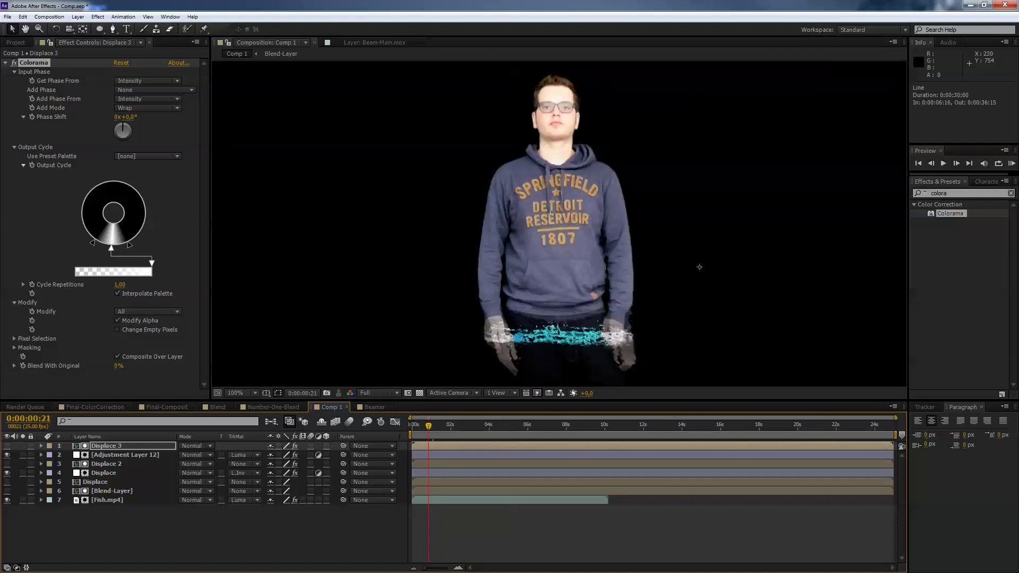
{"action": "left_click", "coordinate": [243, 455]}
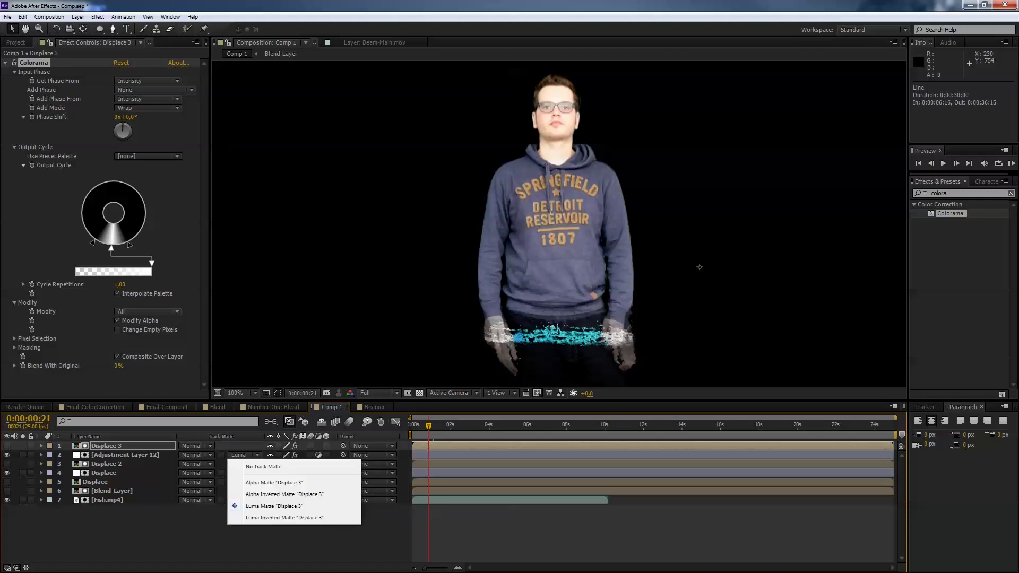
{"action": "left_click", "coordinate": [287, 517]}
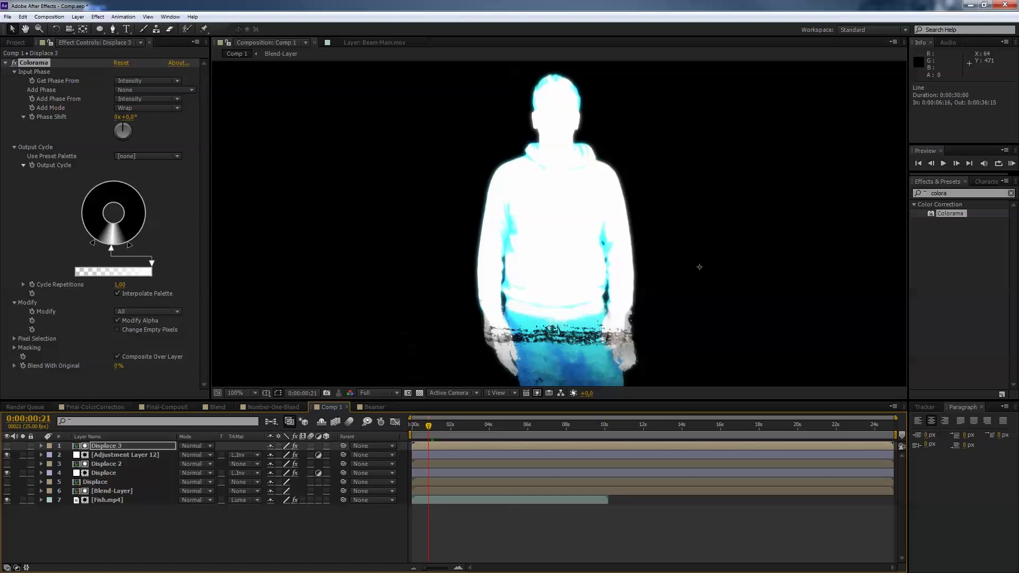
- Try Alpha as Colorama's phase source on Displace 3, and return Get Phase From to Intensity
{"action": "left_click", "coordinate": [148, 81]}
{"action": "left_click", "coordinate": [143, 186]}
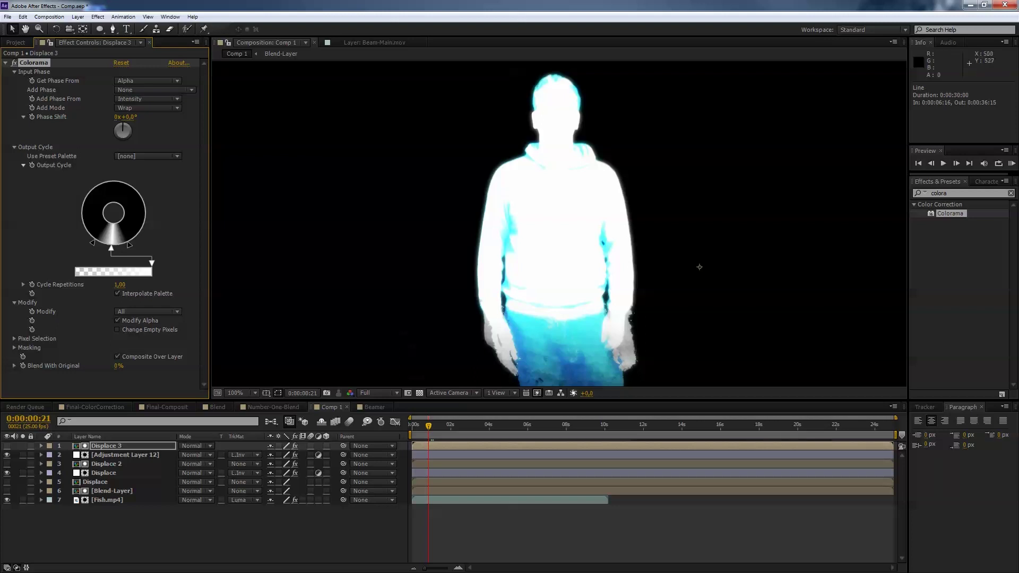
{"action": "left_click", "coordinate": [148, 80]}
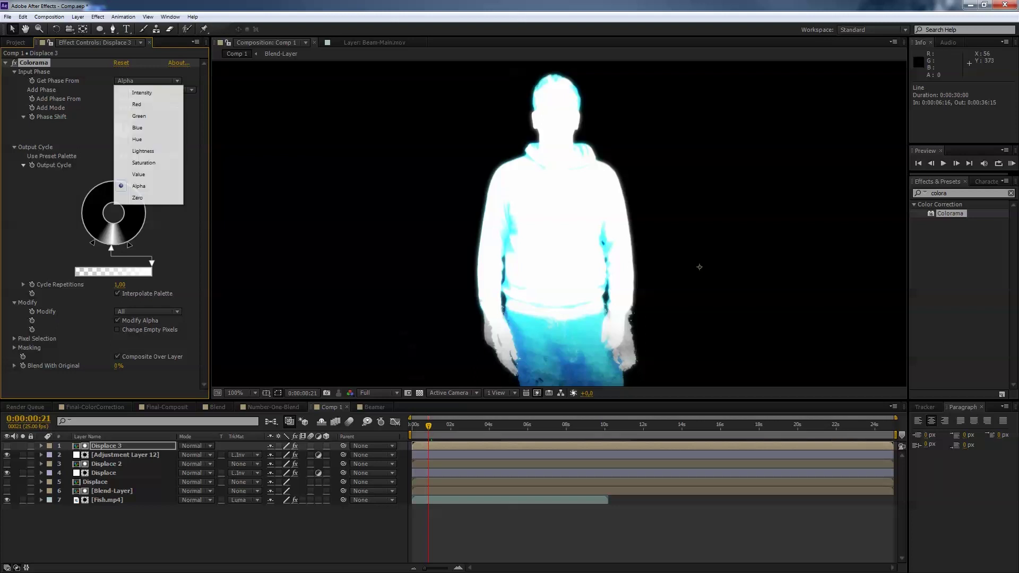
{"action": "left_click", "coordinate": [147, 92]}
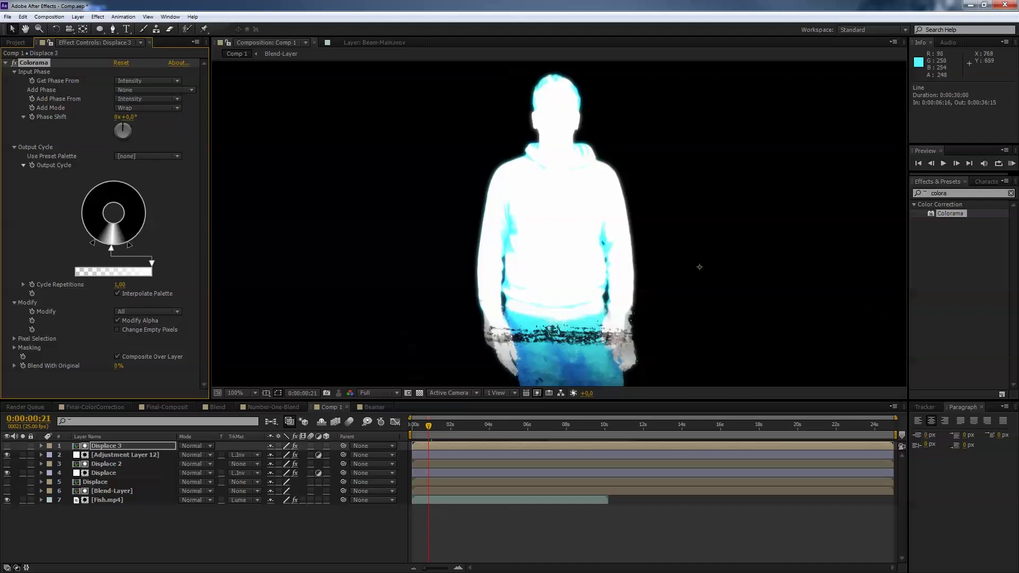
- Set the track matte of Adjustment Layer 12 to Luma Matte "Displace 3" and preview the dissolve up to about 0:00:01:11
{"action": "mouse_move", "coordinate": [429, 426]}
{"action": "left_mouse_down"}
{"action": "mouse_move", "coordinate": [443, 425]}
{"action": "mouse_move", "coordinate": [435, 425]}
{"action": "left_mouse_up"}
{"action": "key", "text": "Page_Up"}
{"action": "key", "text": "Page_Up"}
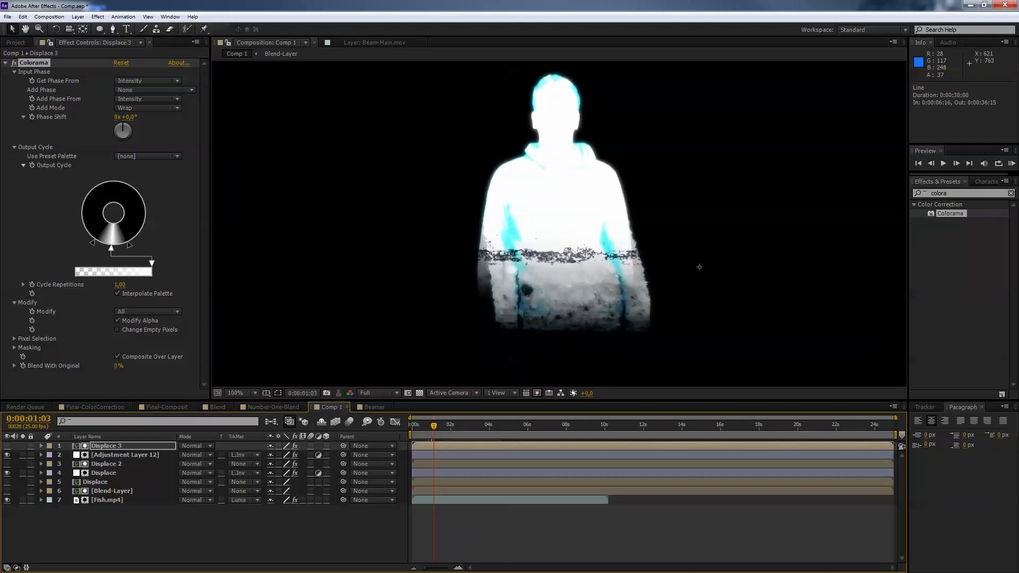
{"action": "key", "text": "ctrl+Down"}
{"action": "mouse_move", "coordinate": [71, 106]}
{"action": "left_mouse_down"}
{"action": "mouse_move", "coordinate": [75, 140]}
{"action": "mouse_move", "coordinate": [78, 114]}
{"action": "left_mouse_up"}
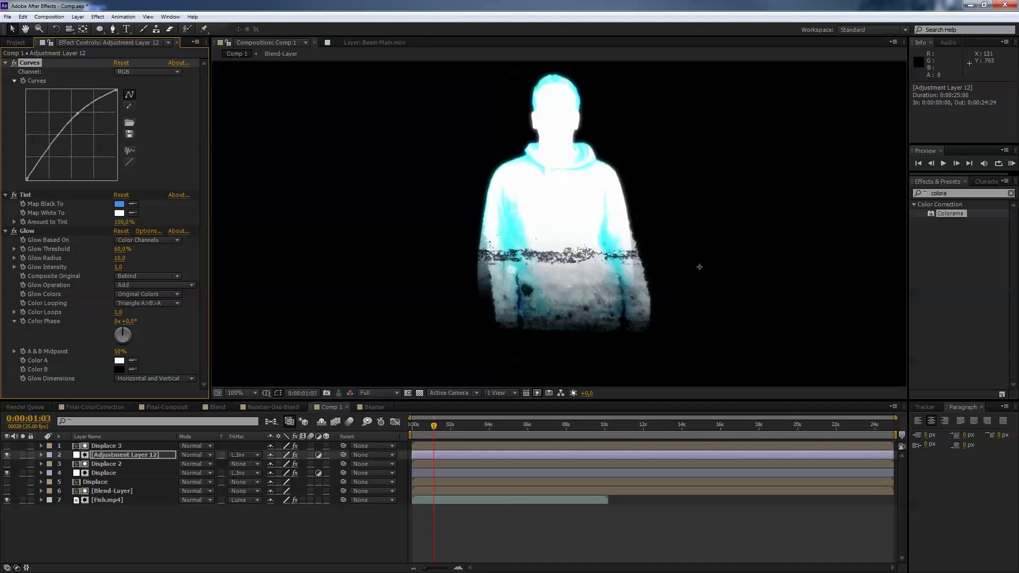
{"action": "left_click", "coordinate": [106, 445]}
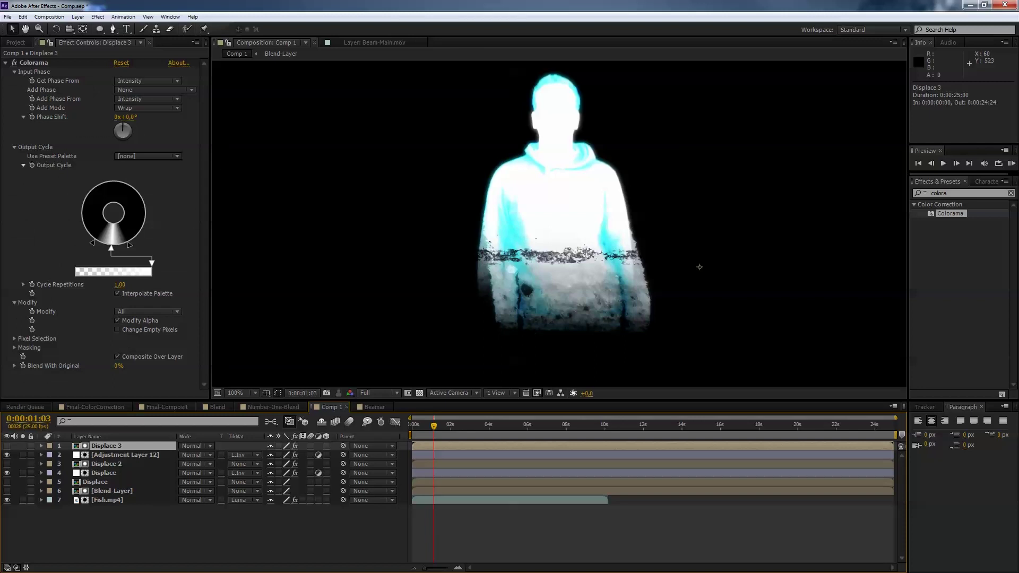
{"action": "left_click", "coordinate": [244, 454]}
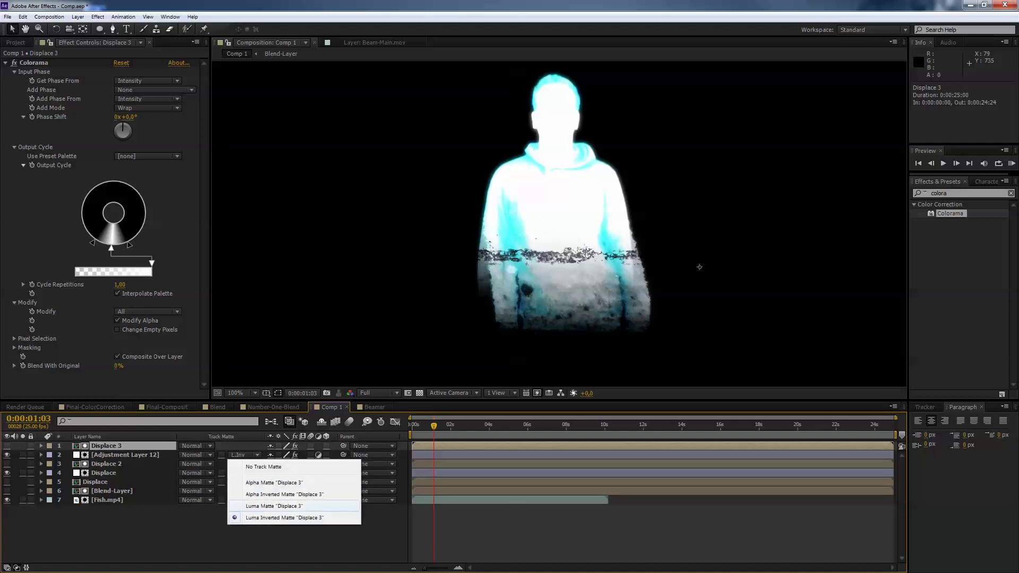
{"action": "left_click", "coordinate": [274, 506]}
{"action": "key", "text": "space"}
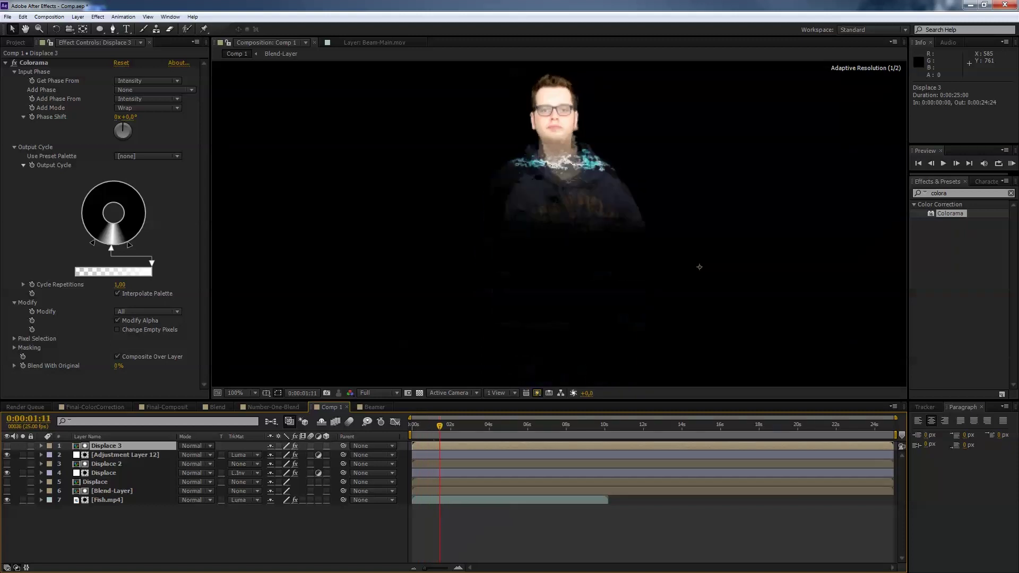
{"action": "key", "text": "space"}
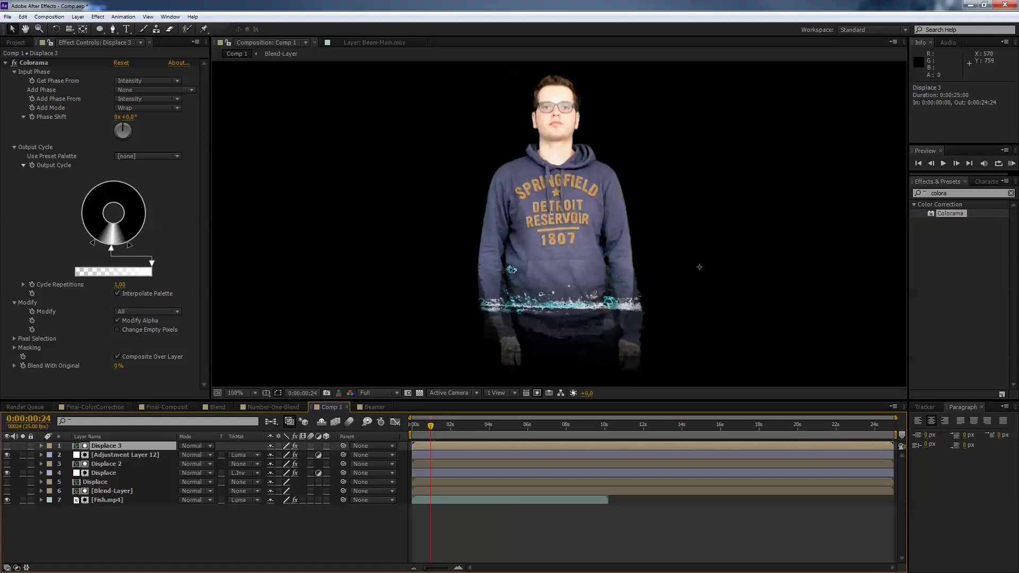
- Duplicate Adjustment Layer 12 and move the copy to the top of the layer stack
{"action": "key", "text": "ctrl+Down"}
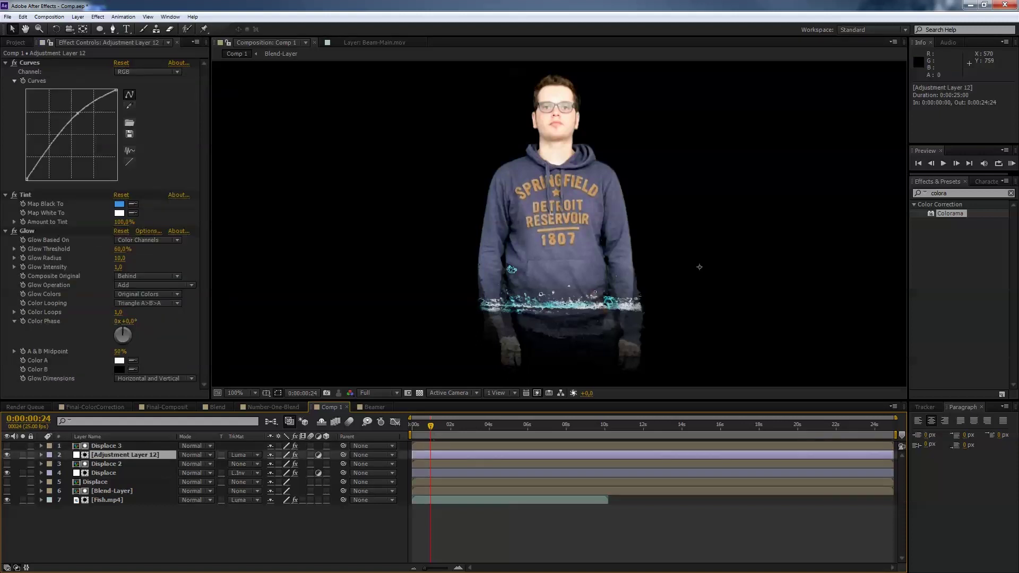
{"action": "key", "text": "ctrl+d"}
{"action": "key", "text": "ctrl+shift+bracketright"}
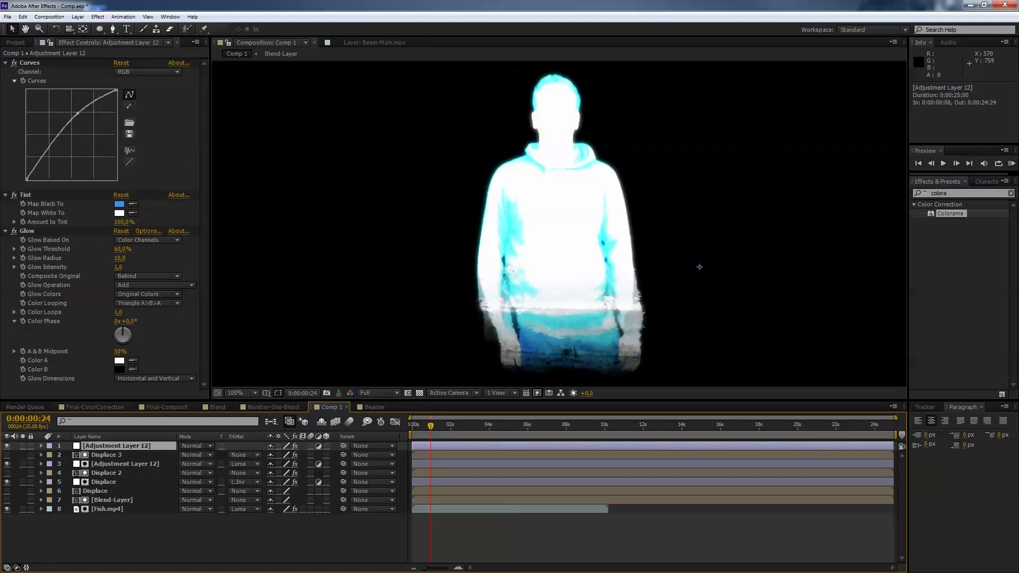
- Remove the Curves, Tint and Glow effects from the topmost Adjustment Layer 12
{"action": "left_click", "coordinate": [5, 63]}
{"action": "left_click", "coordinate": [5, 72]}
{"action": "left_click", "coordinate": [6, 81]}
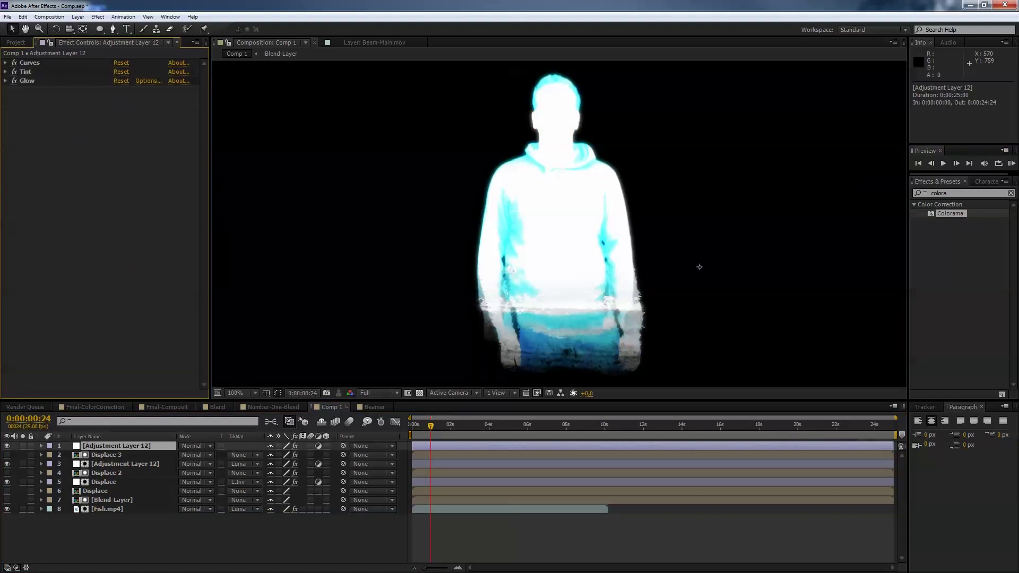
{"action": "left_click", "coordinate": [26, 80]}
{"action": "left_click", "coordinate": [25, 72], "text": "ctrl"}
{"action": "left_click", "coordinate": [29, 62], "text": "ctrl"}
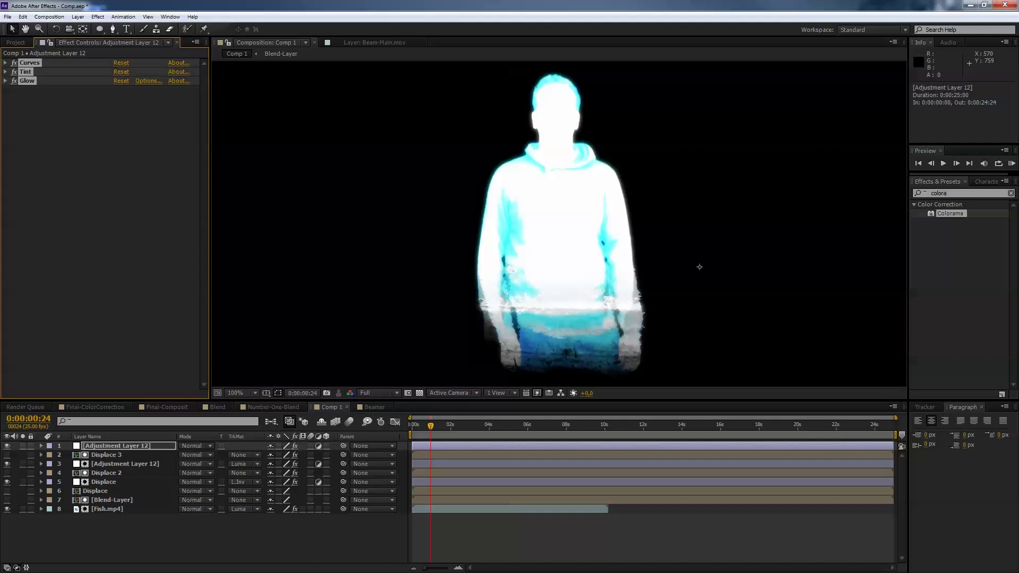
{"action": "key", "text": "Delete"}
- Apply an inverted Compound Blur to the topmost adjustment layer with Displace 2 as Blur Layer, and preview the dissolve
{"action": "key", "text": "ctrl+5"}
{"action": "type", "text": "blur"}
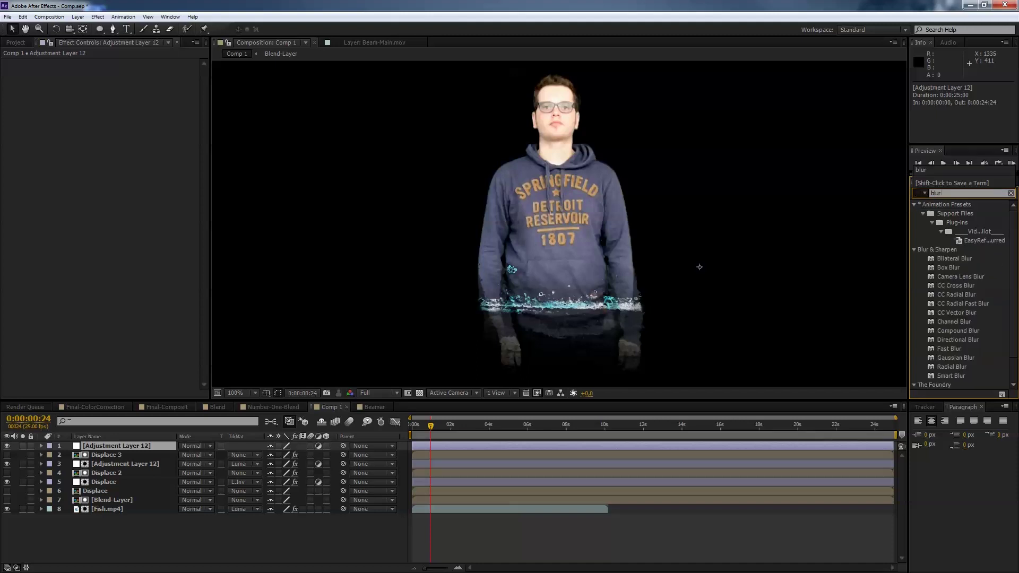
{"action": "key", "text": "Return"}
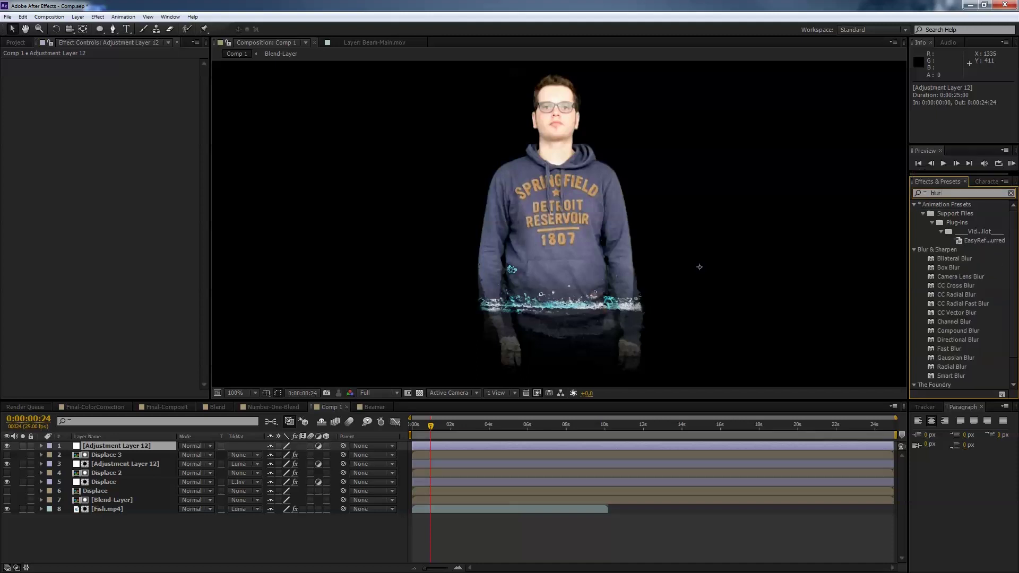
{"action": "double_click", "coordinate": [958, 331]}
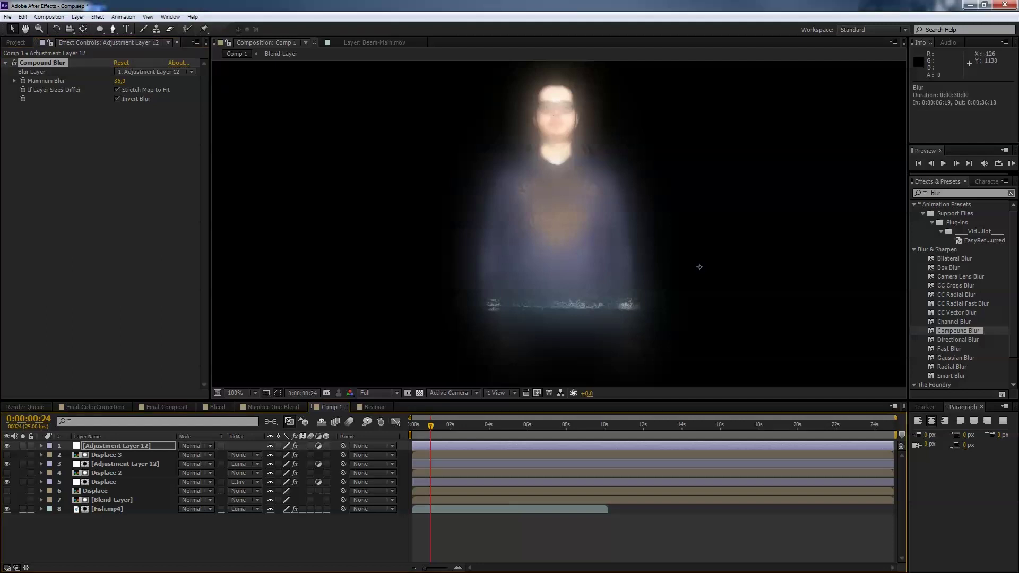
{"action": "left_click", "coordinate": [154, 72]}
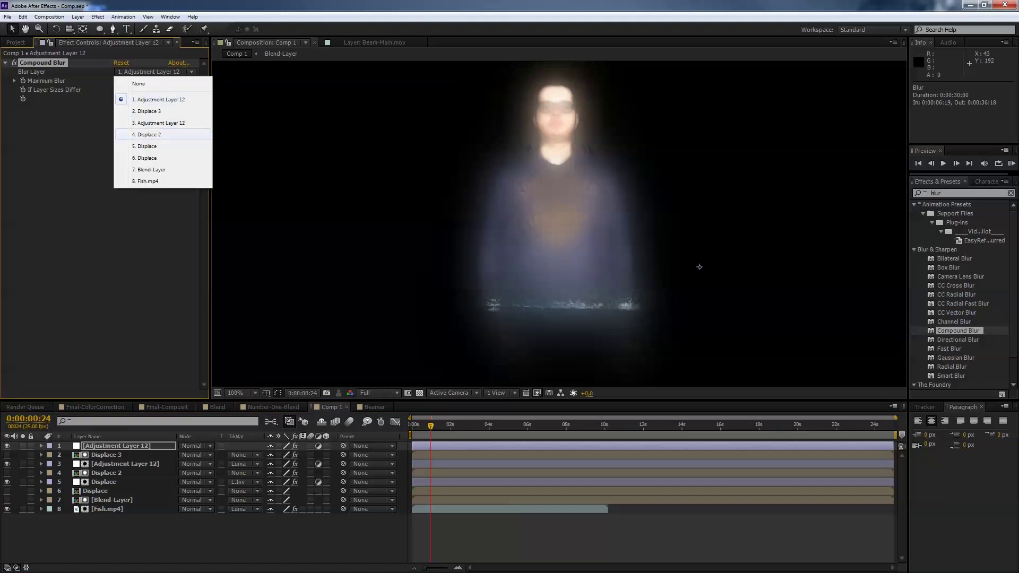
{"action": "left_click", "coordinate": [146, 135]}
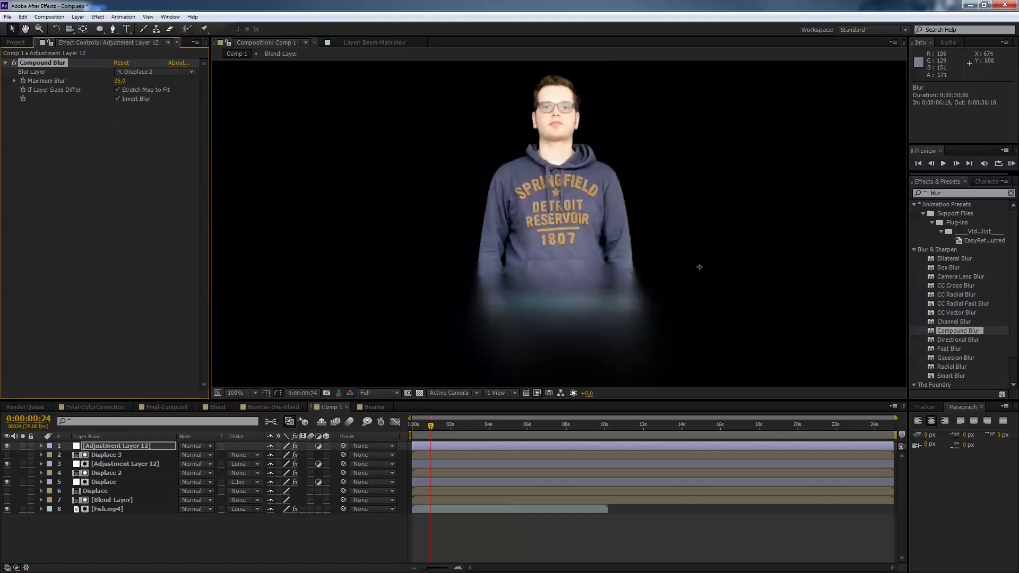
{"action": "key", "text": "Page_Down"}
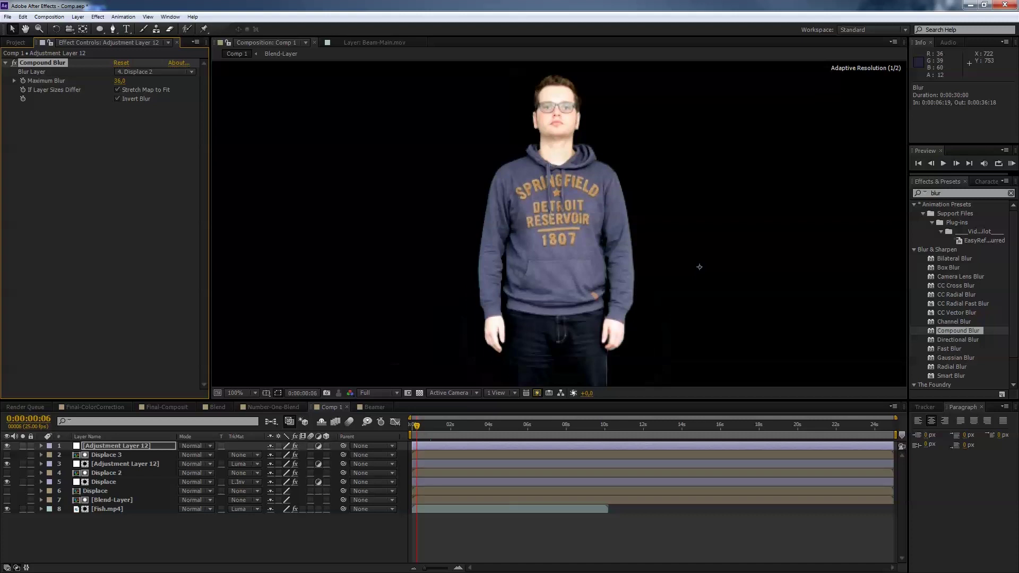
{"action": "key", "text": "space"}
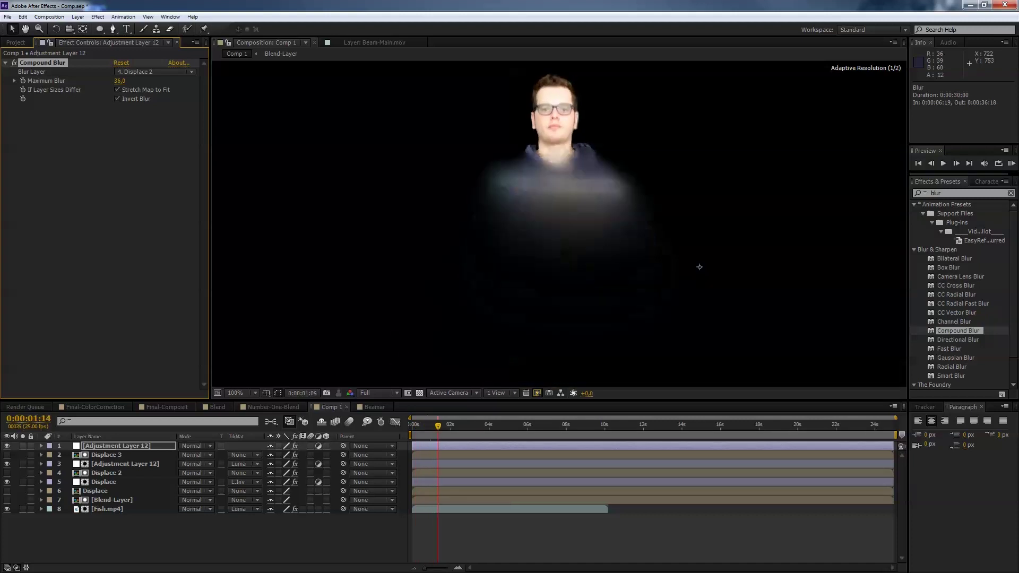
{"action": "left_click_drag", "start_coordinate": [460, 426], "coordinate": [413, 425]}
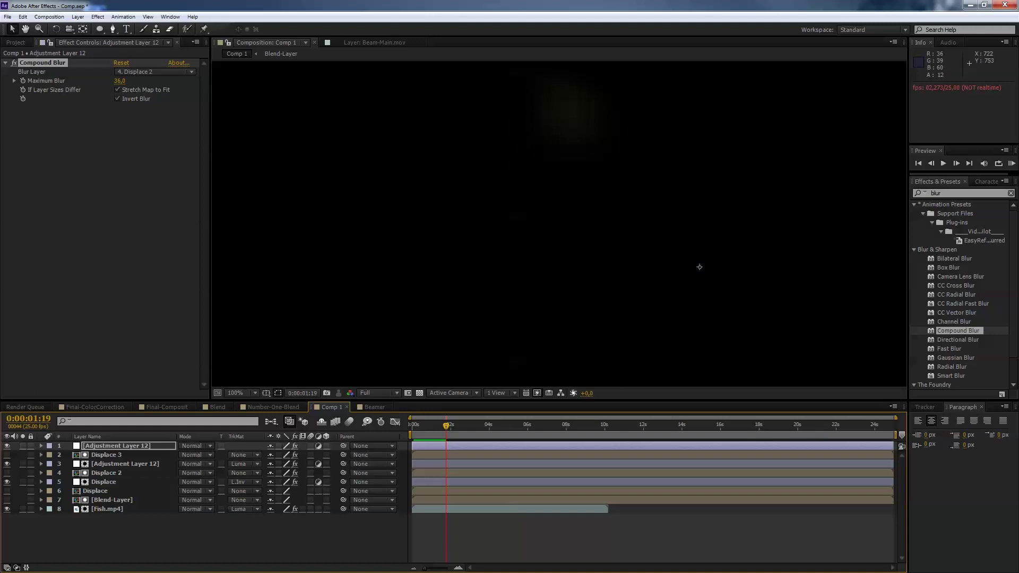
- Pre-compose all layers of Comp 1 into a new composition named Main-Beam-One
{"action": "left_click", "coordinate": [107, 508]}
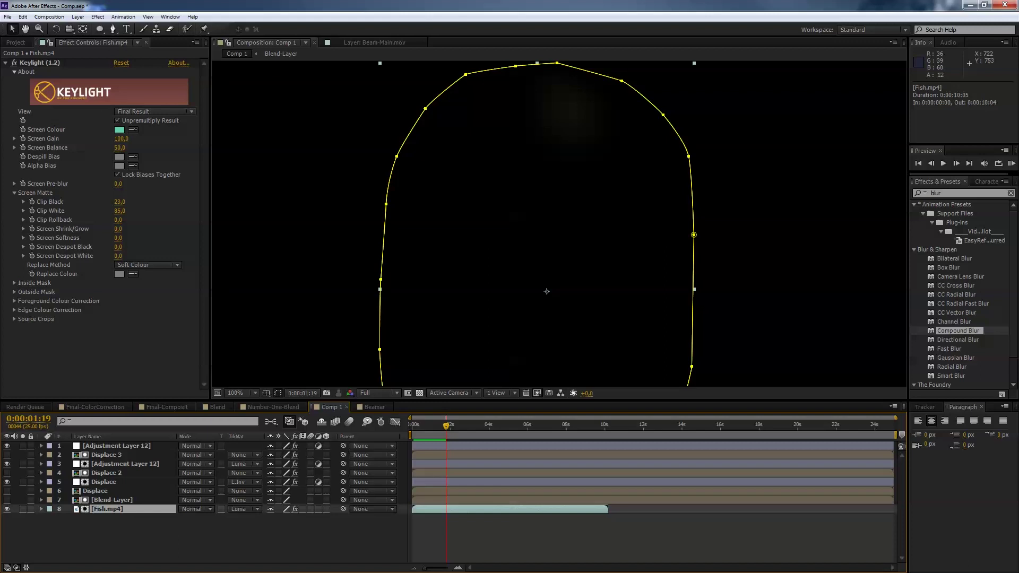
{"action": "key", "text": "ctrl+a"}
{"action": "key", "text": "alt+l"}
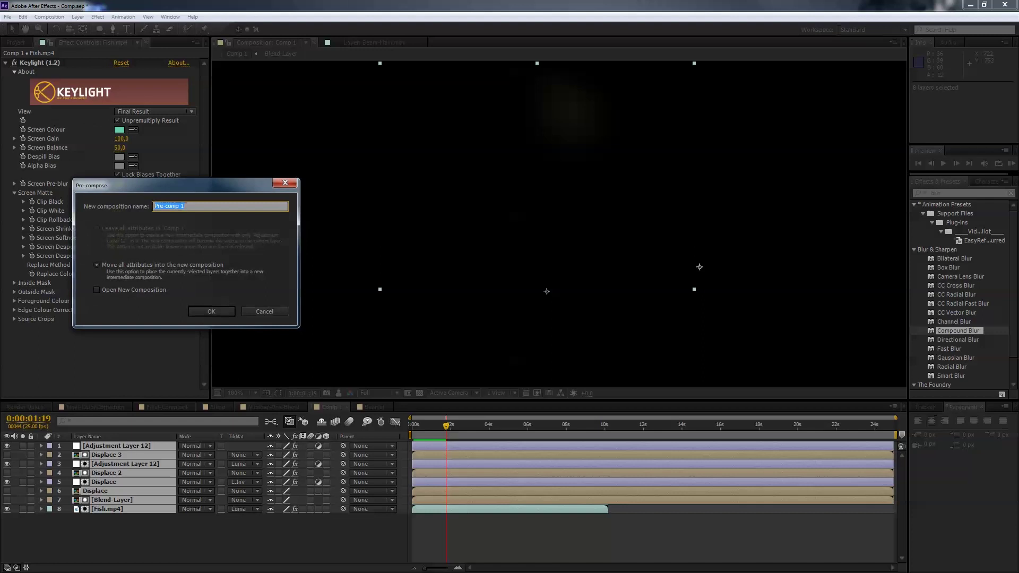
{"action": "type", "text": "Main"}
{"action": "type", "text": "-"}
{"action": "type", "text": "V"}
{"action": "type", "text": "Be"}
{"action": "type", "text": "-One"}
{"action": "key", "text": "Return"}
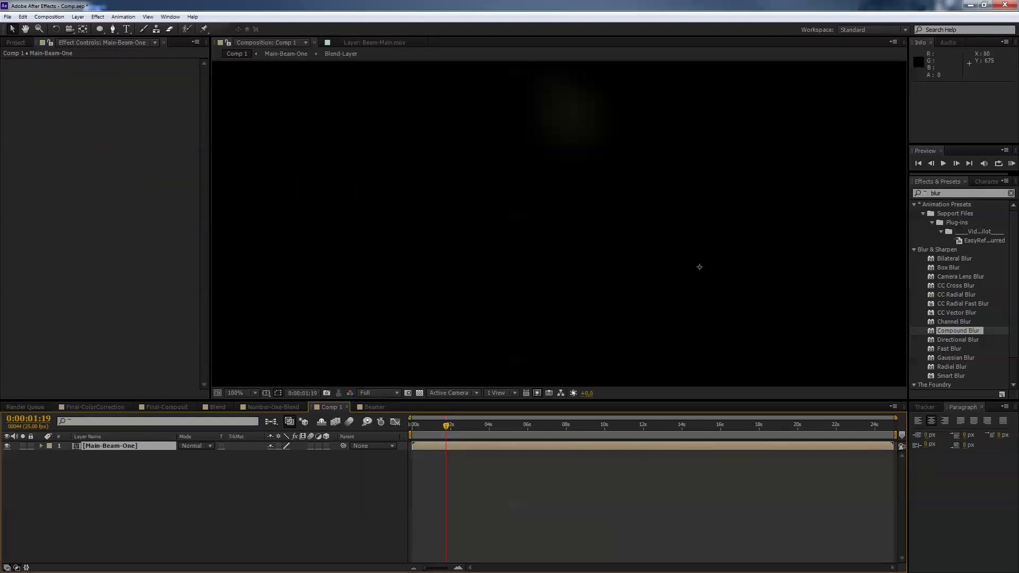
- Add IMG_6949.JPG from the project to Comp 1 as a background beneath the Main-Beam-One layer
{"action": "key", "text": "ctrl+0"}
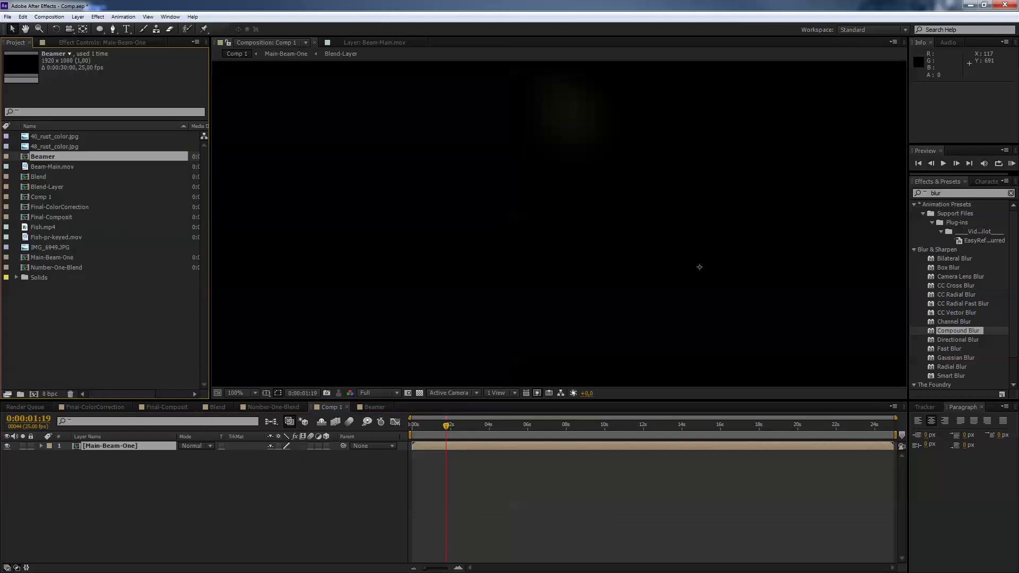
{"action": "left_click", "coordinate": [52, 247]}
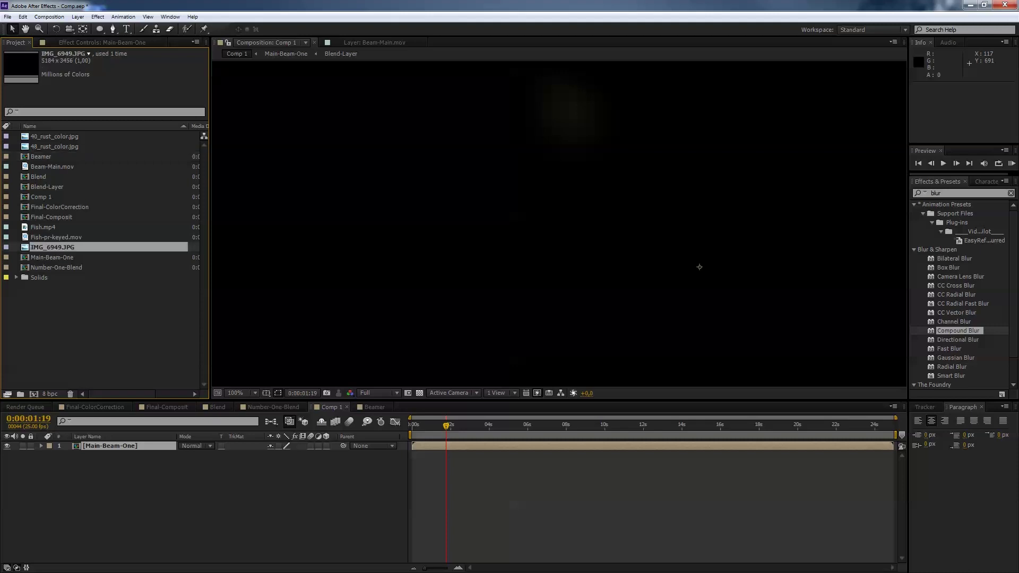
{"action": "left_click_drag", "start_coordinate": [52, 247], "coordinate": [109, 462]}
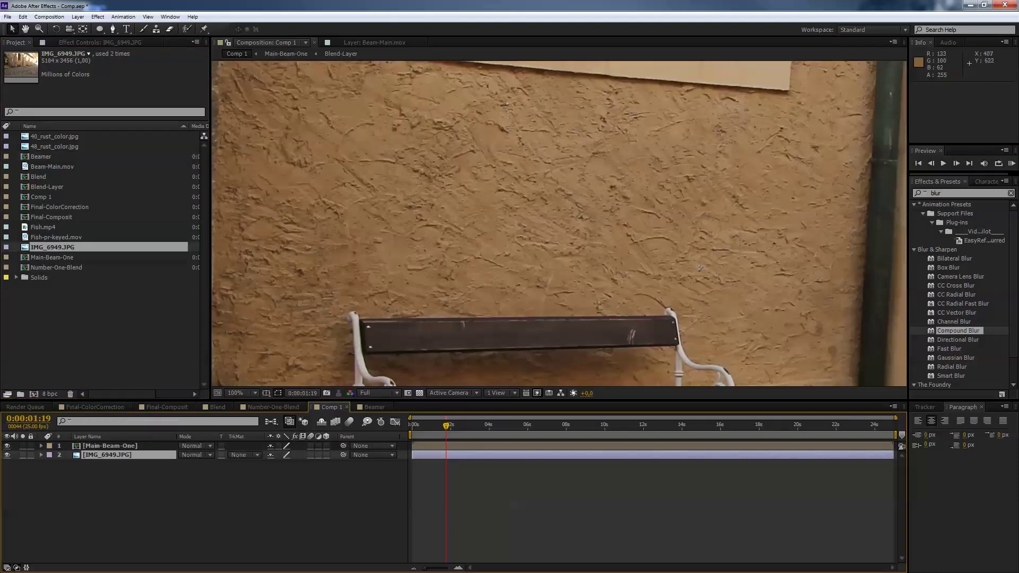
{"action": "scroll", "coordinate": [629, 246], "scroll_direction": "down", "scroll_amount": 1}
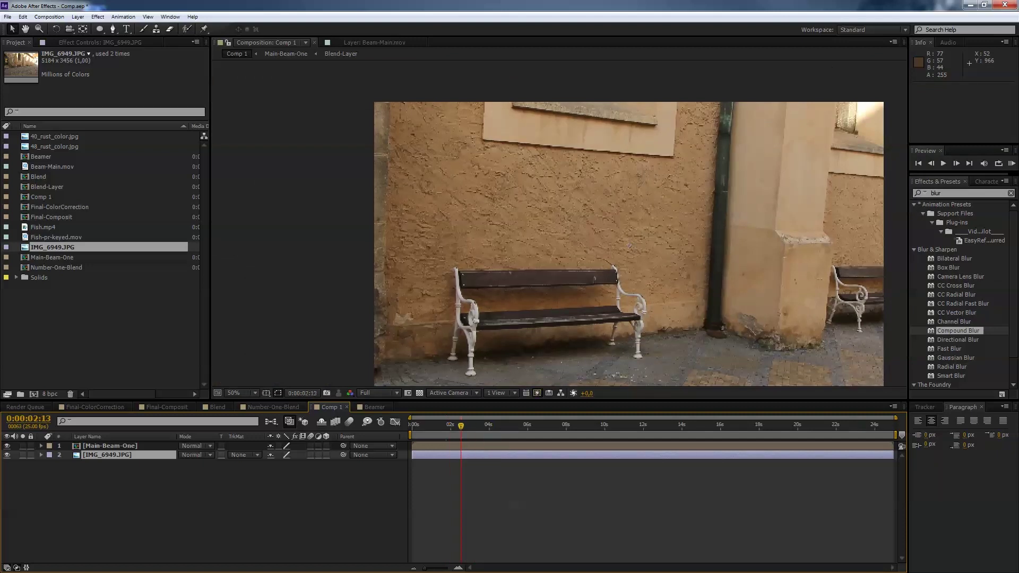
- Try Main-Beam-One beneath IMG_6949.JPG, and return the image to the bottom of the layer stack
{"action": "left_click_drag", "start_coordinate": [110, 446], "coordinate": [110, 467]}
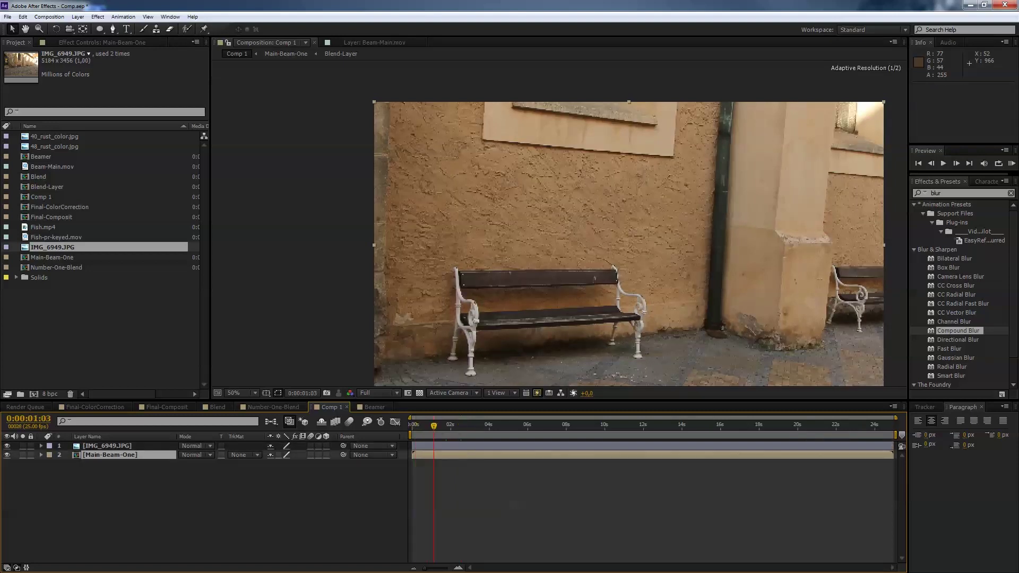
{"action": "key", "text": "comma"}
{"action": "mouse_move", "coordinate": [436, 425]}
{"action": "left_mouse_down"}
{"action": "mouse_move", "coordinate": [470, 425]}
{"action": "mouse_move", "coordinate": [438, 425]}
{"action": "left_mouse_up"}
{"action": "left_click_drag", "start_coordinate": [107, 446], "coordinate": [109, 463]}
- At 0:00:00:00, scale the Main-Beam-One layer to 139% and move it horizontally to position 1056, 540
{"action": "key", "text": "Home"}
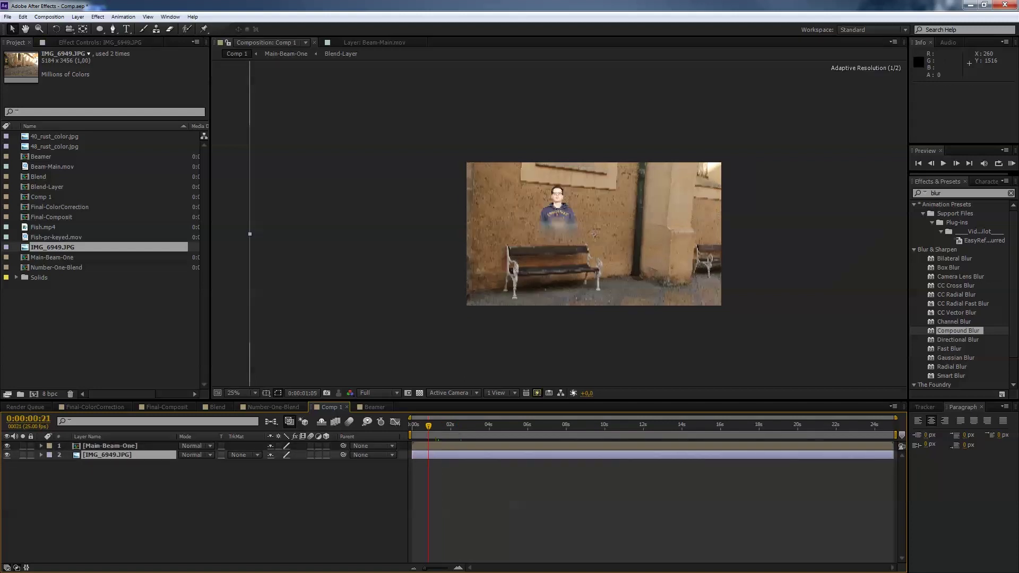
{"action": "mouse_move", "coordinate": [413, 425]}
{"action": "left_mouse_down"}
{"action": "mouse_move", "coordinate": [428, 426]}
{"action": "mouse_move", "coordinate": [411, 426]}
{"action": "left_mouse_up"}
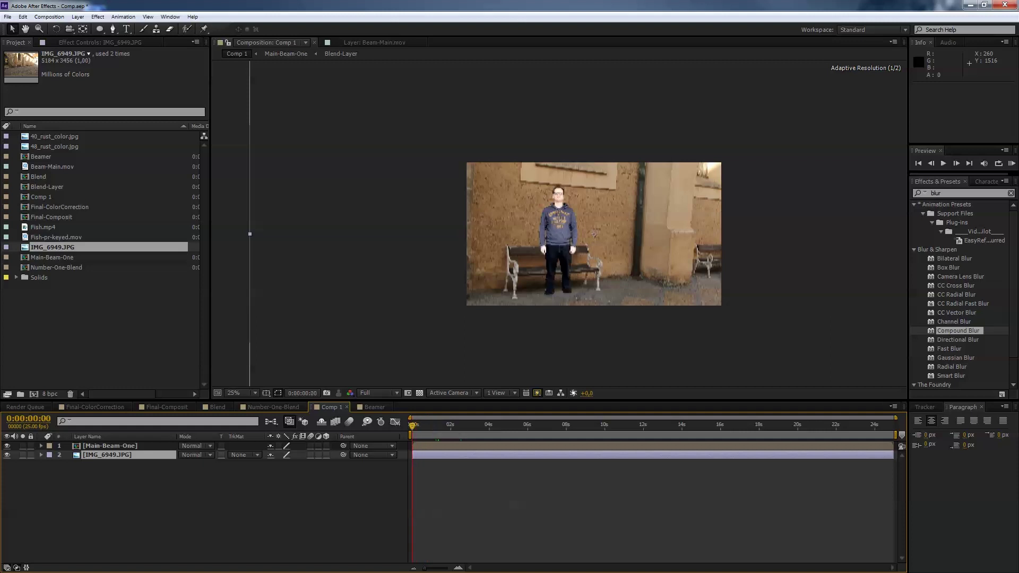
{"action": "left_click_drag", "start_coordinate": [595, 251], "coordinate": [567, 245]}
{"action": "scroll", "coordinate": [568, 245], "scroll_direction": "up", "scroll_amount": 1}
{"action": "scroll", "coordinate": [568, 246], "scroll_direction": "down", "scroll_amount": 1}
{"action": "left_click", "coordinate": [110, 446]}
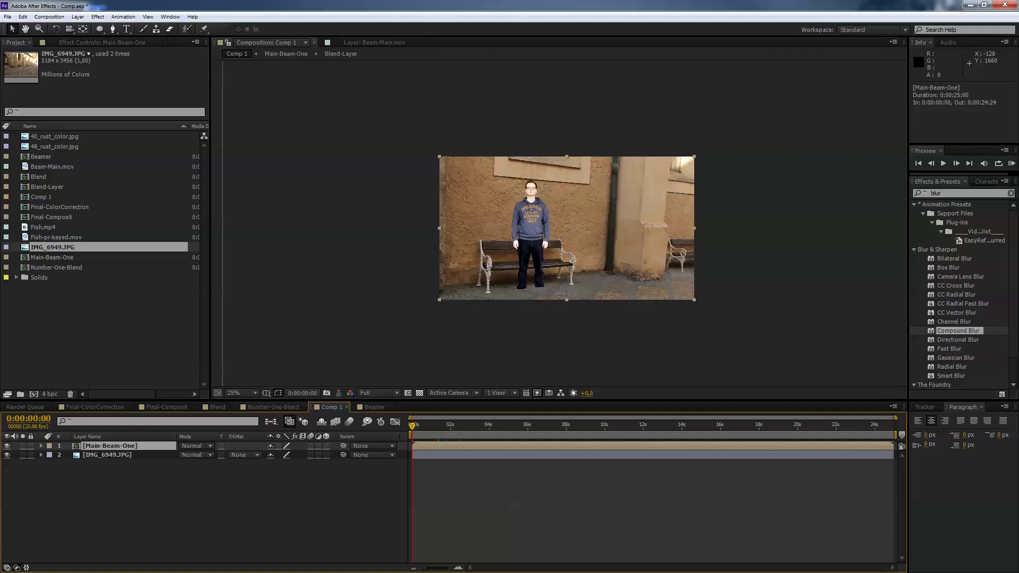
{"action": "key", "text": "s"}
{"action": "left_click_drag", "start_coordinate": [283, 455], "coordinate": [303, 455]}
{"action": "left_click_drag", "start_coordinate": [529, 217], "coordinate": [541, 217]}
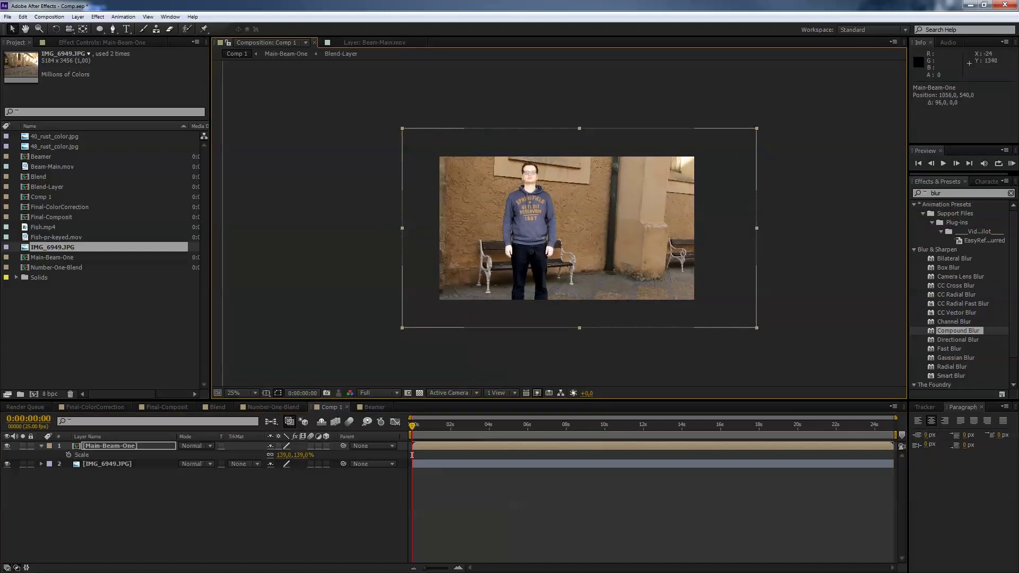
- Scale the IMG_6949.JPG background to 70% and preview the composite from the start
{"action": "left_click", "coordinate": [107, 464]}
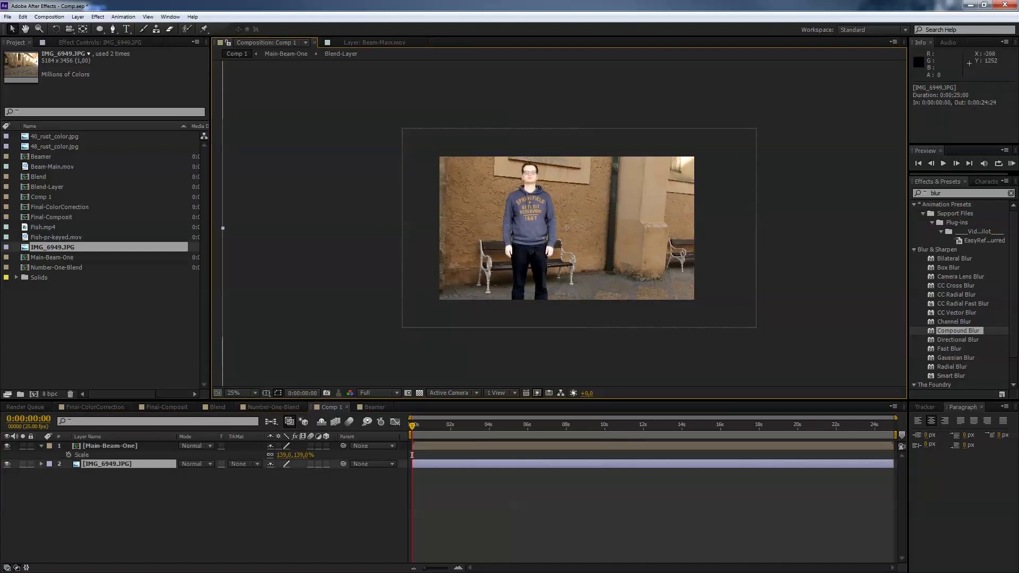
{"action": "key", "text": "s"}
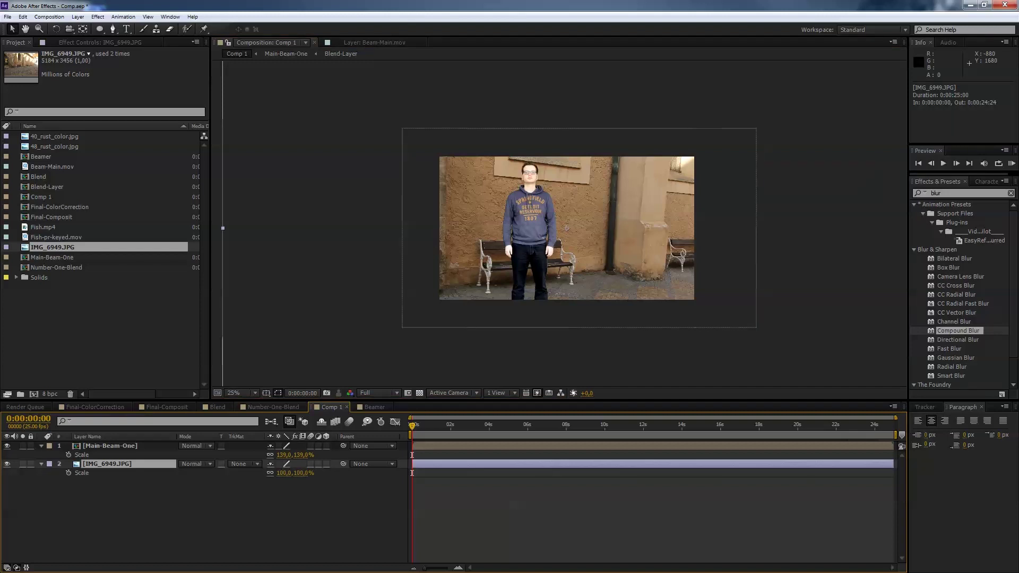
{"action": "left_click_drag", "start_coordinate": [284, 472], "coordinate": [268, 473]}
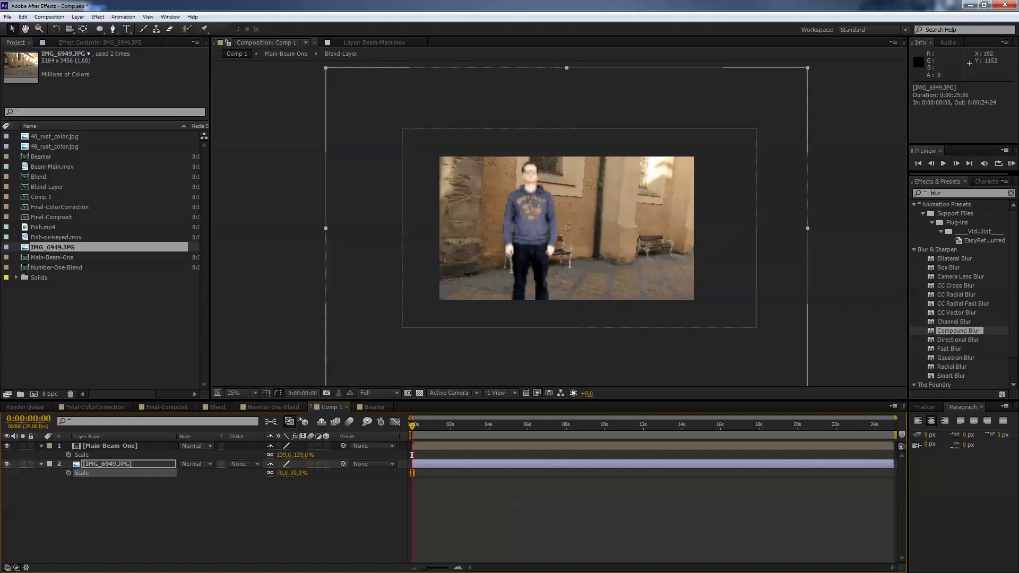
{"action": "scroll", "coordinate": [506, 286], "scroll_direction": "up", "scroll_amount": 2}
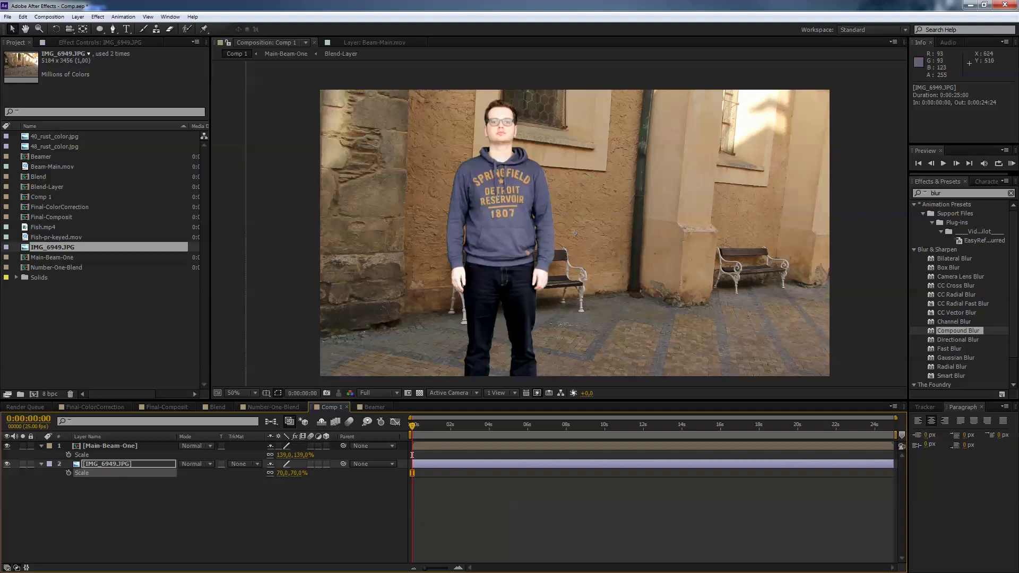
{"action": "key", "text": "space"}
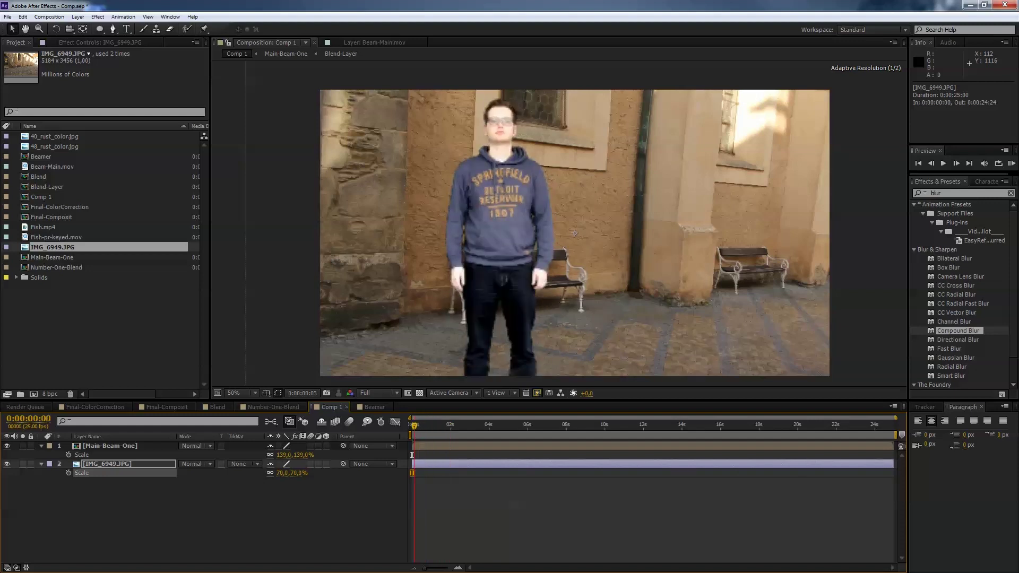
- Add Beam-Main.mov from the project to Comp 1 as the topmost layer and preview the composite from the start
{"action": "left_click", "coordinate": [55, 167]}
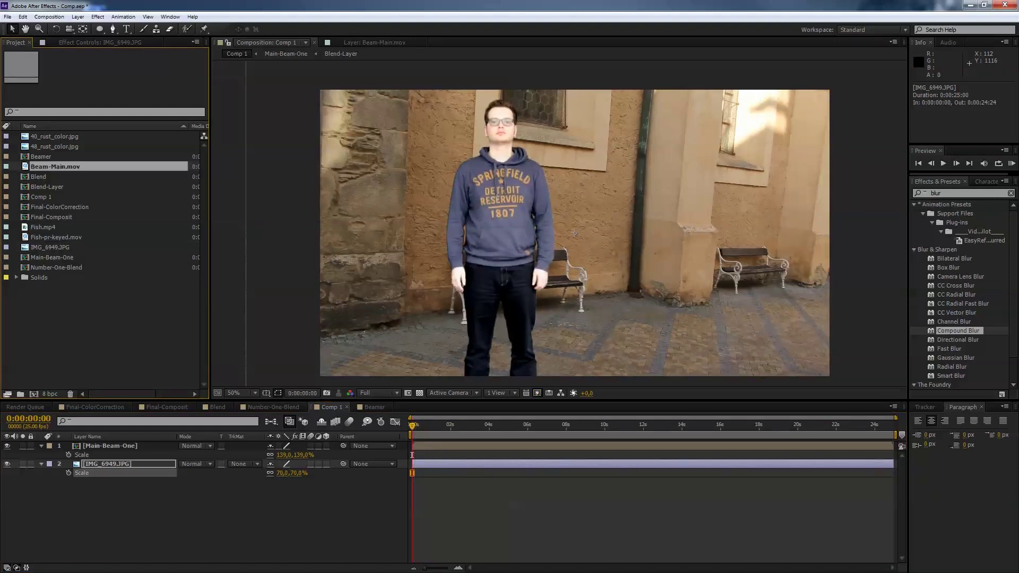
{"action": "left_click_drag", "start_coordinate": [55, 166], "coordinate": [500, 234]}
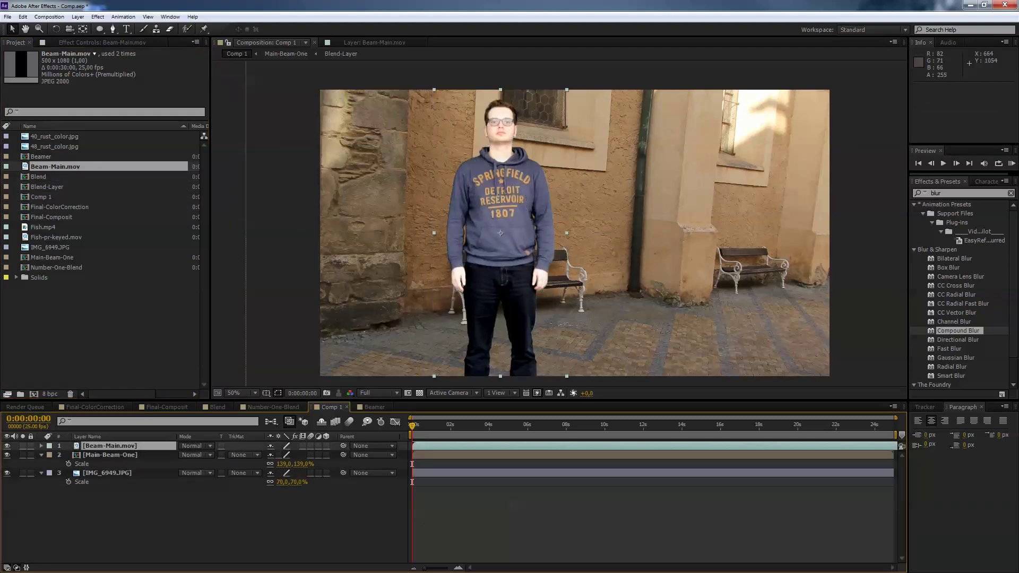
{"action": "key", "text": "space"}
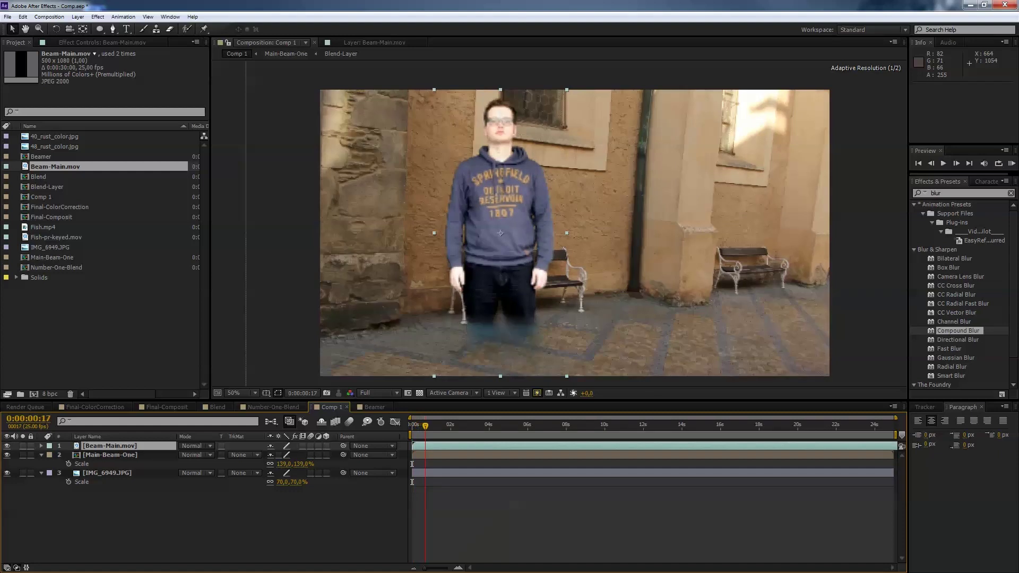
{"action": "left_click_drag", "start_coordinate": [435, 425], "coordinate": [412, 425]}
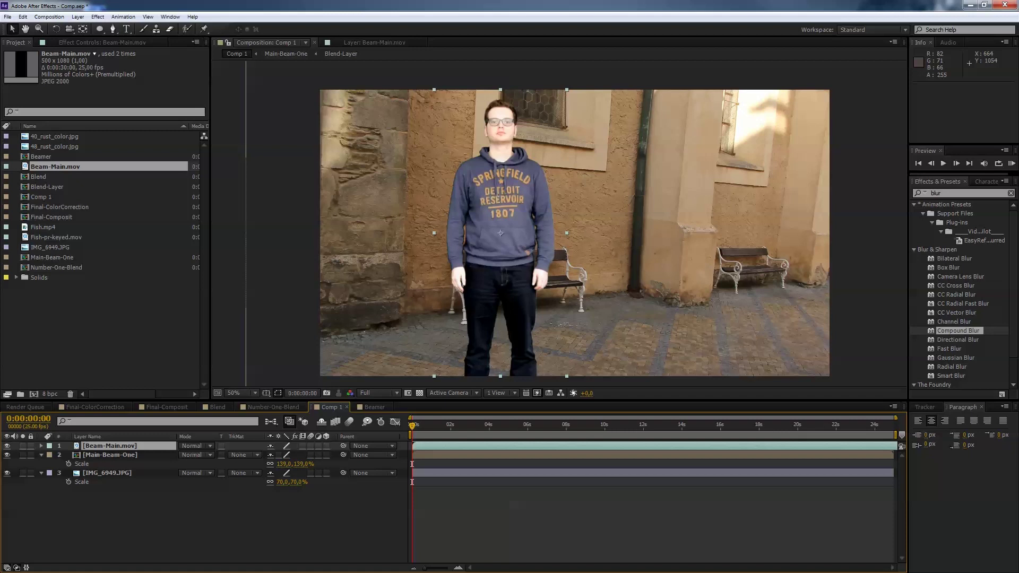
{"action": "key", "text": "space"}
{"action": "left_click_drag", "start_coordinate": [441, 426], "coordinate": [412, 425]}
- In Main-Beam-One, shift all layers above Fish.mp4 to start at 0:00:02:02 and preview the delayed dissolve
{"action": "double_click", "coordinate": [110, 455]}
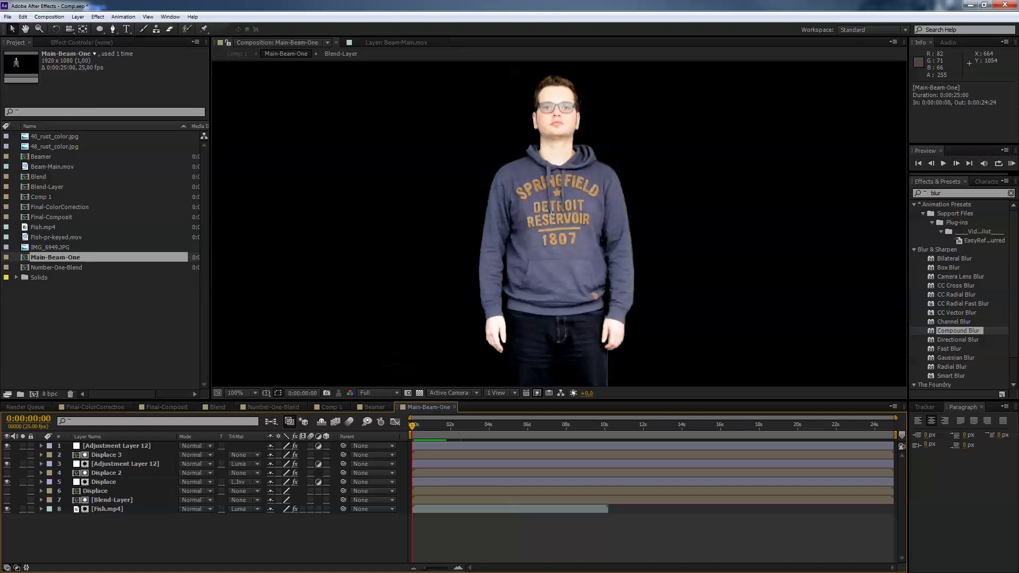
{"action": "left_click", "coordinate": [112, 500]}
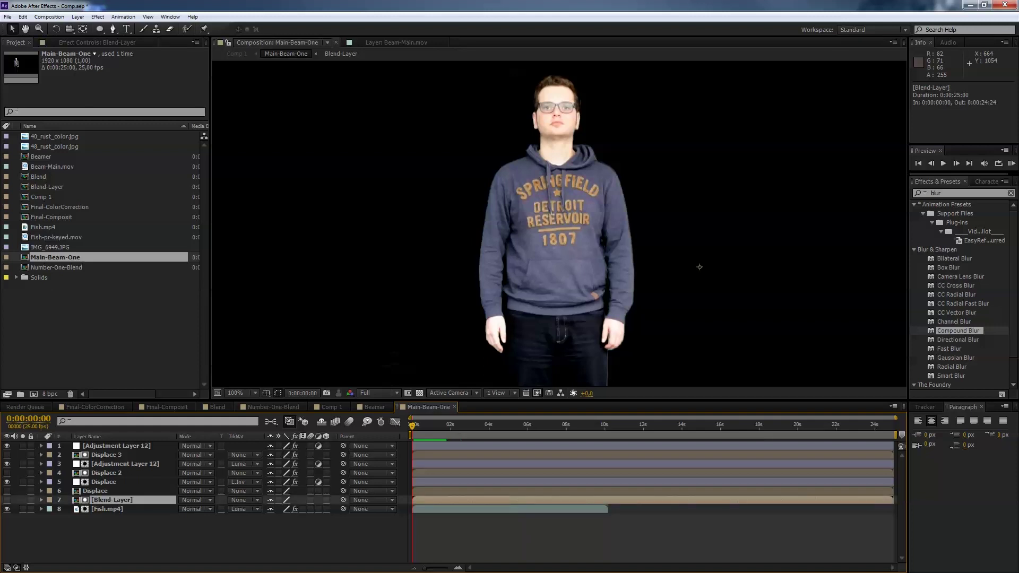
{"action": "left_click", "coordinate": [116, 446], "text": "shift"}
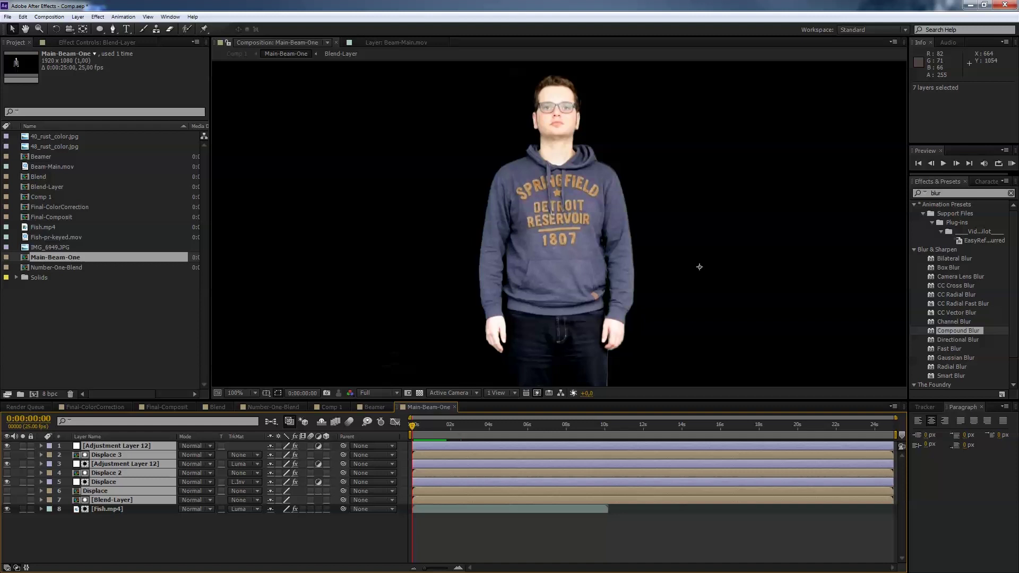
{"action": "left_click_drag", "start_coordinate": [424, 446], "coordinate": [466, 446]}
{"action": "key", "text": "alt+Page_Up"}
{"action": "key", "text": "alt+Page_Up"}
{"action": "key", "text": "alt+Page_Up"}
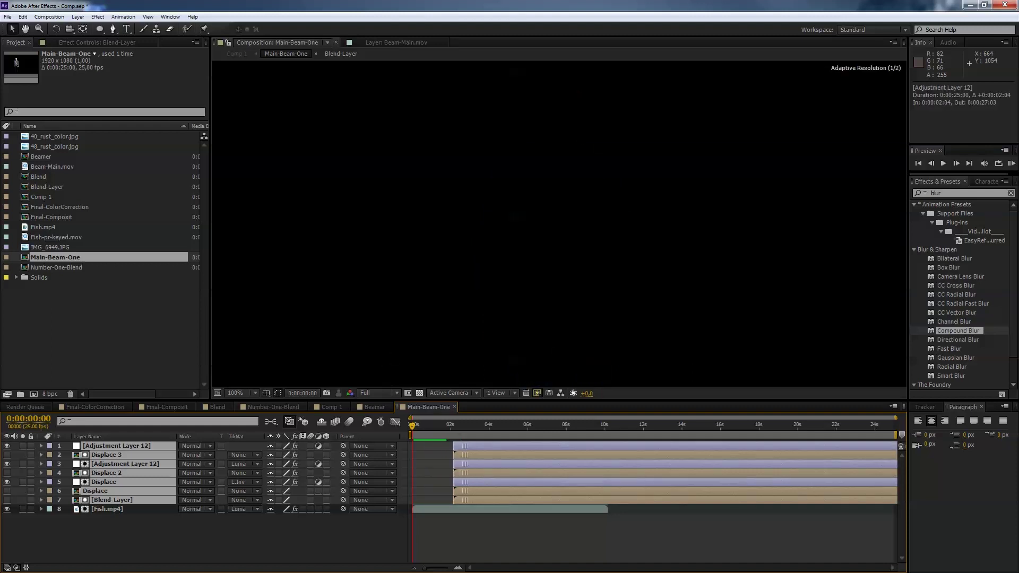
{"action": "key", "text": "space"}
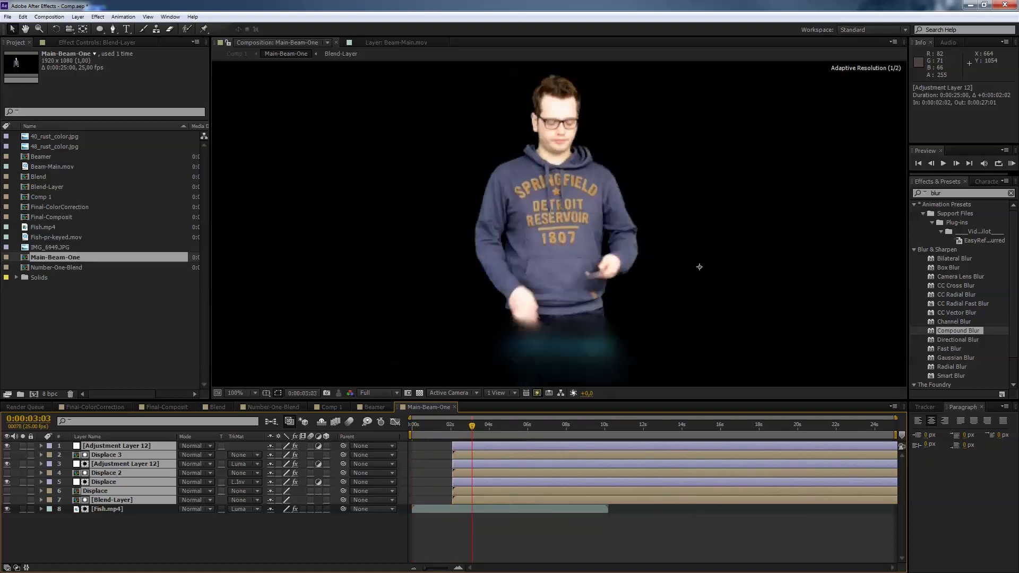
{"action": "left_click_drag", "start_coordinate": [496, 425], "coordinate": [452, 425]}
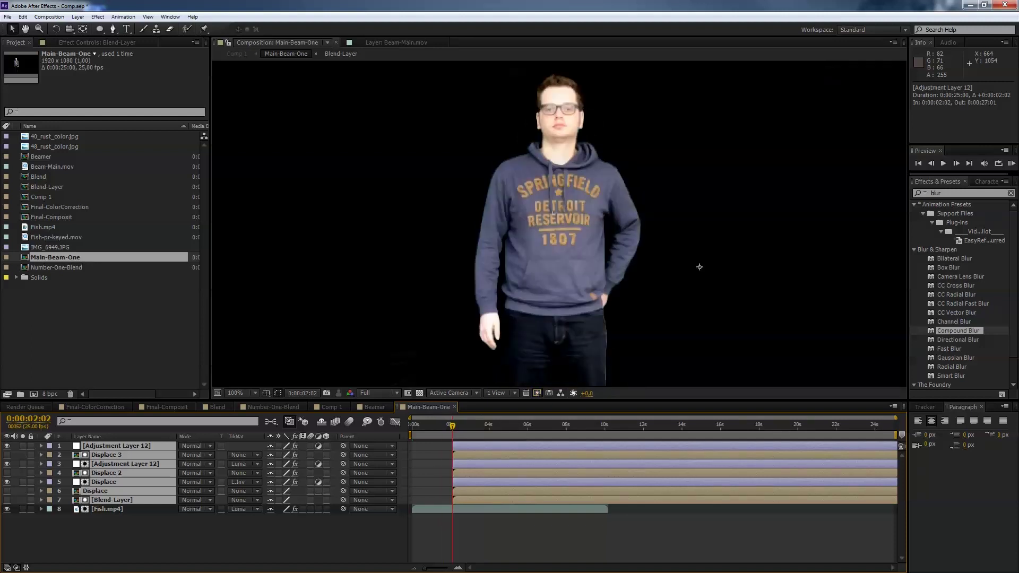
- Split the Fish.mp4 layer at 0:00:02:02 and move its earlier part to the top of the layer stack
{"action": "left_click", "coordinate": [107, 509]}
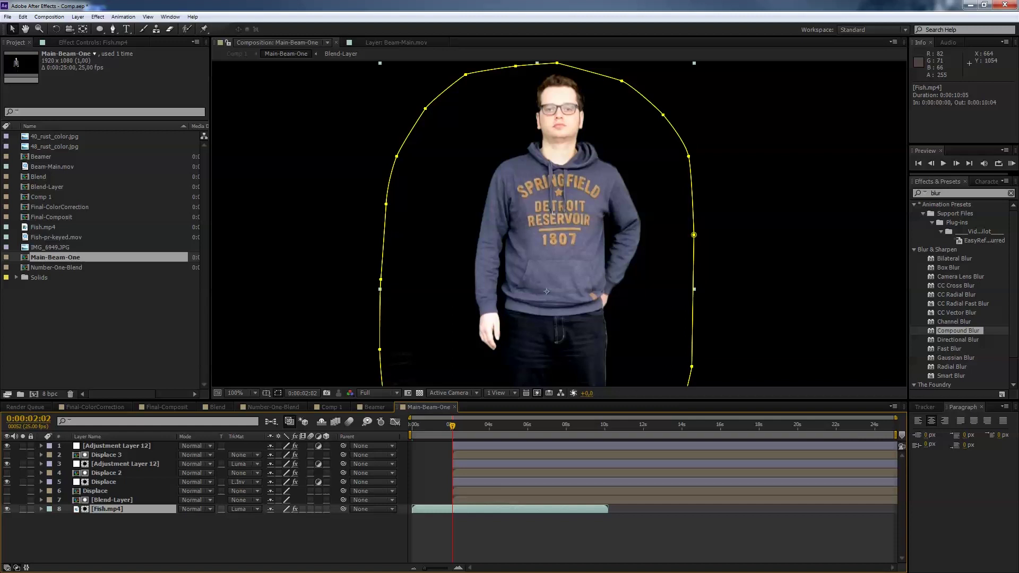
{"action": "key", "text": "ctrl+d"}
{"action": "key", "text": "ctrl+bracketright"}
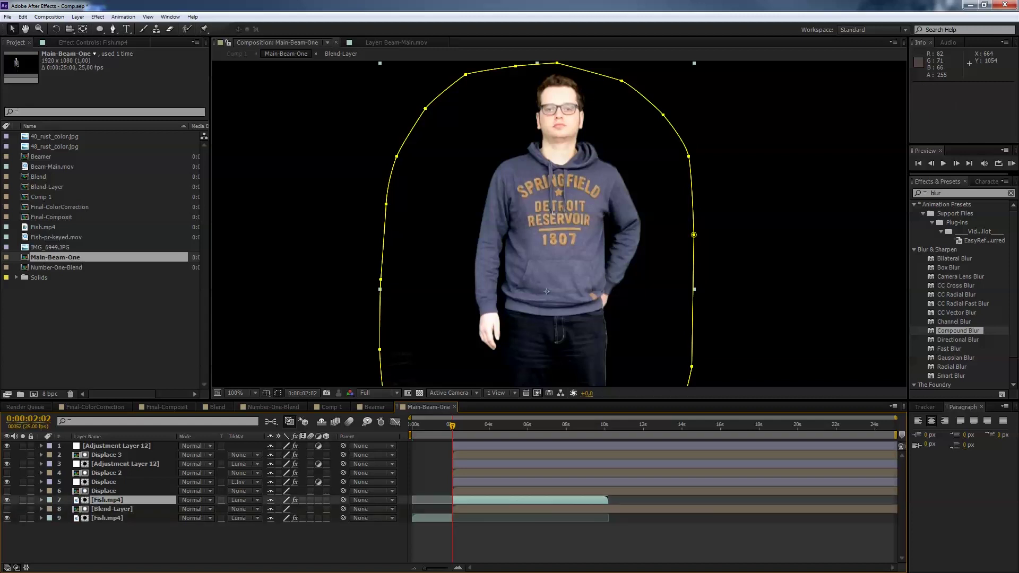
{"action": "left_click_drag", "start_coordinate": [114, 518], "coordinate": [109, 441]}
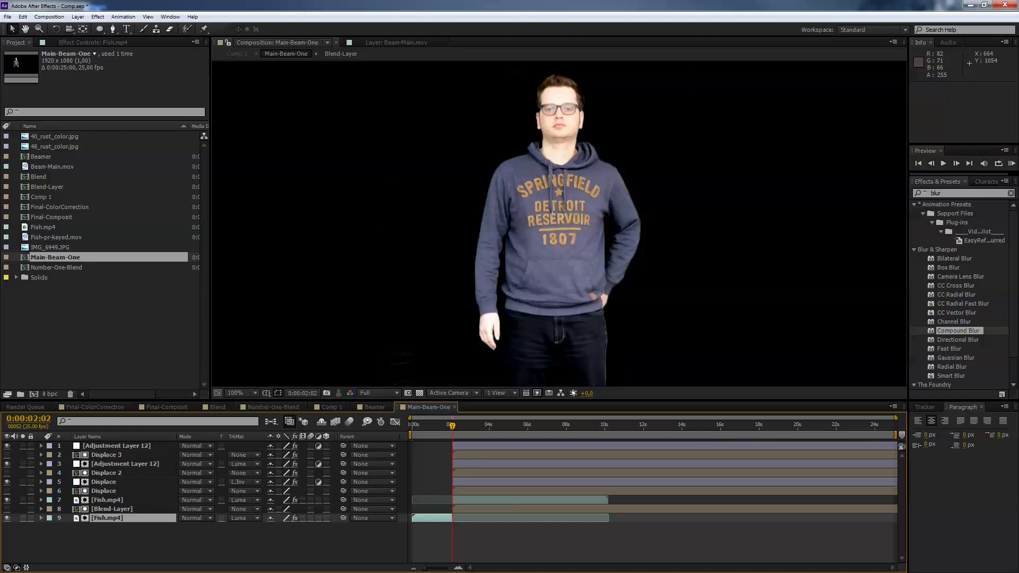
{"action": "left_click_drag", "start_coordinate": [110, 442], "coordinate": [110, 443]}
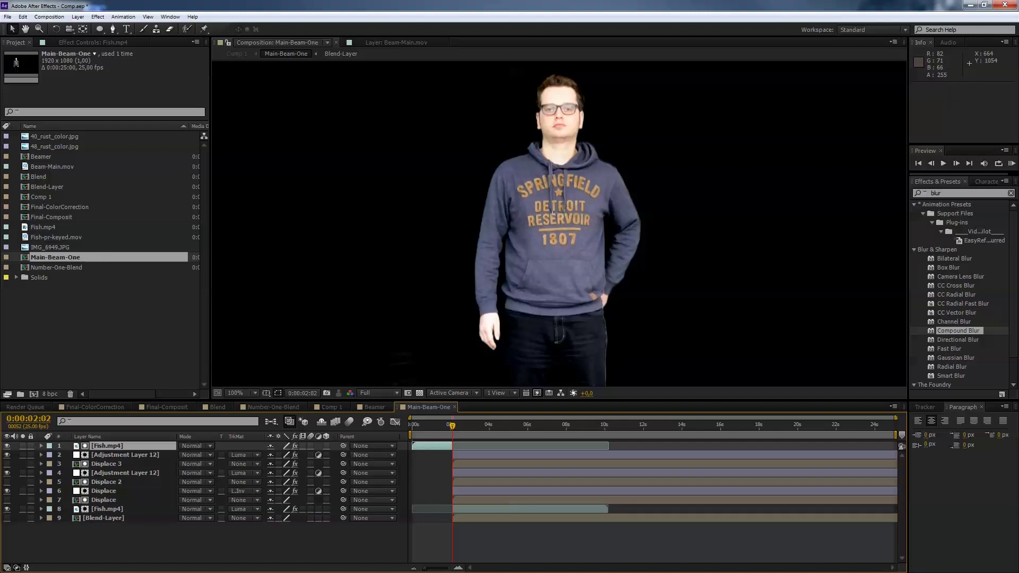
- Preview the split footage in Main-Beam-One and scrub through the Beamer composition for comparison
{"action": "left_click_drag", "start_coordinate": [452, 425], "coordinate": [418, 425]}
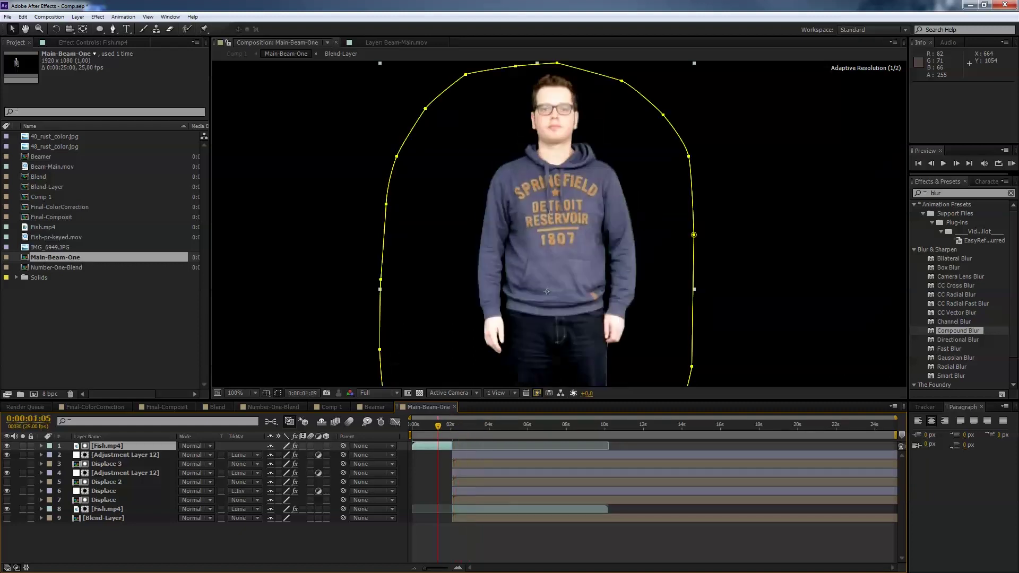
{"action": "key", "text": "space"}
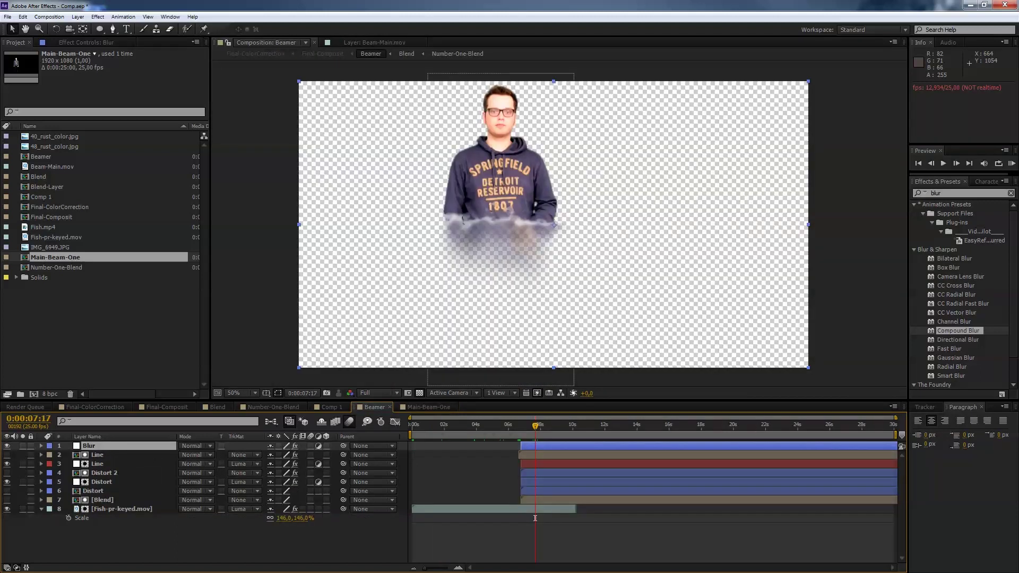
{"action": "mouse_move", "coordinate": [535, 425]}
{"action": "left_mouse_down"}
{"action": "mouse_move", "coordinate": [414, 425]}
{"action": "mouse_move", "coordinate": [442, 425]}
{"action": "left_mouse_up"}
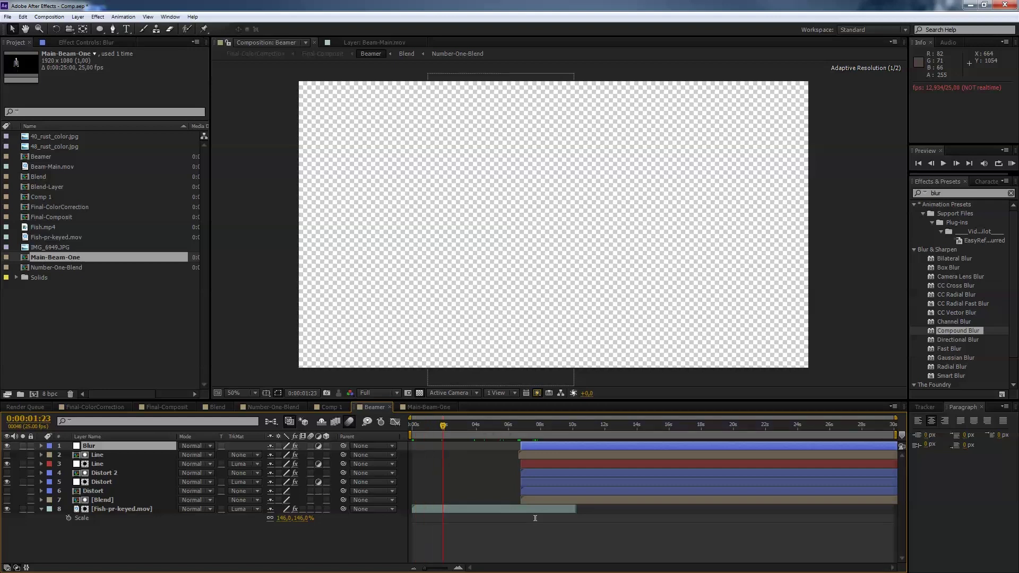
- Preview Comp 1 from the start to check the timing of the dissolve against the beam
{"action": "left_click", "coordinate": [331, 407]}
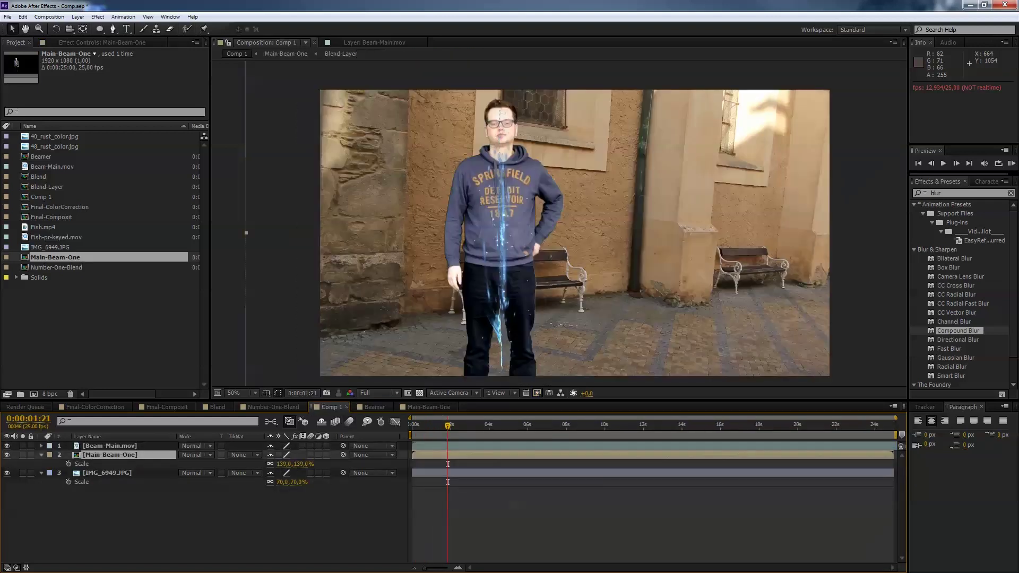
{"action": "key", "text": "Home"}
{"action": "key", "text": "space"}
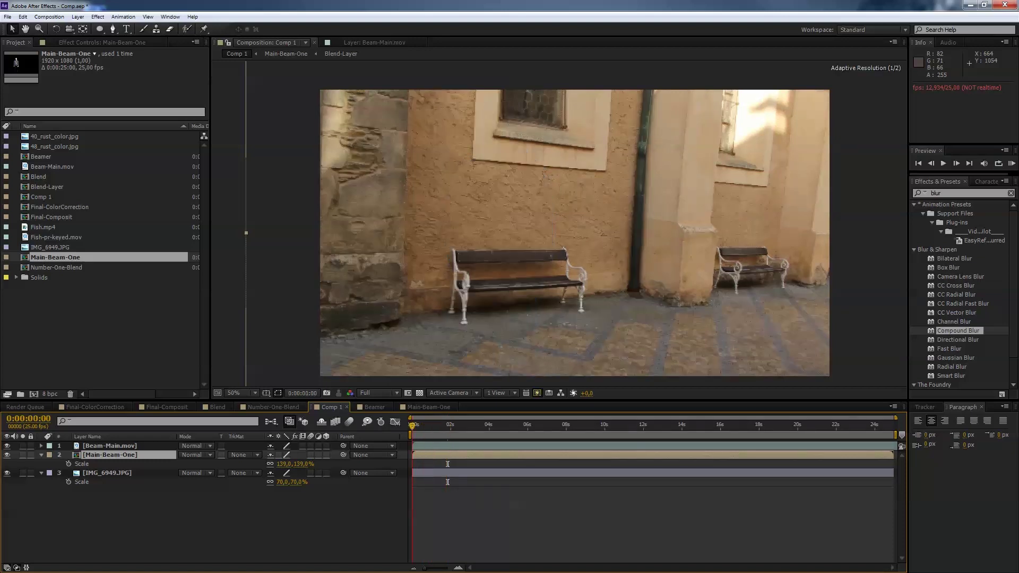
{"action": "key", "text": "space"}
{"action": "key", "text": "space"}
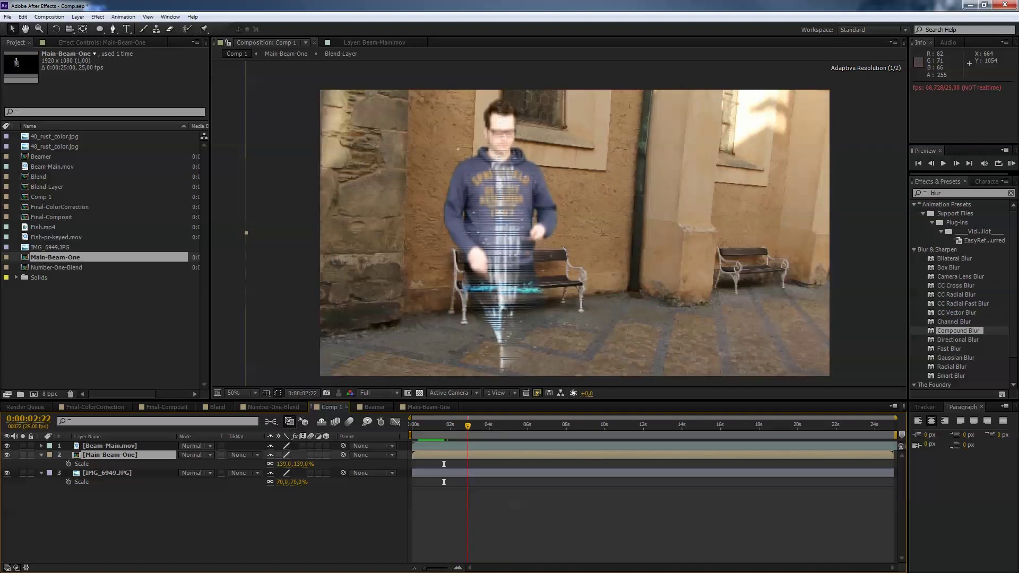
{"action": "key", "text": "Page_Up"}
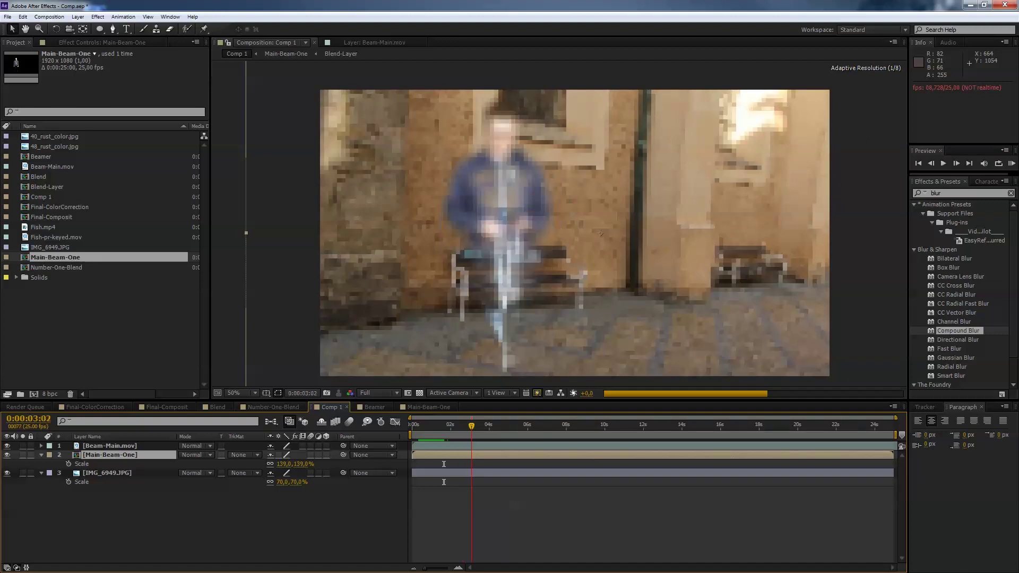
{"action": "key", "text": "space"}
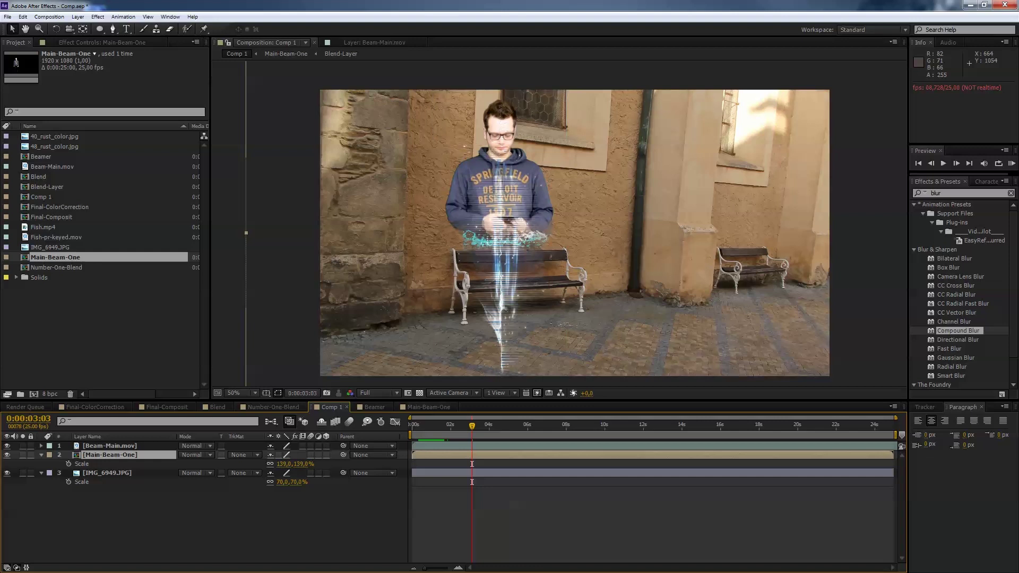
- In Main-Beam-One, go to 0:00:03:10 and move the later Fish.mp4 part beneath Blend-Layer
{"action": "left_click", "coordinate": [428, 407]}
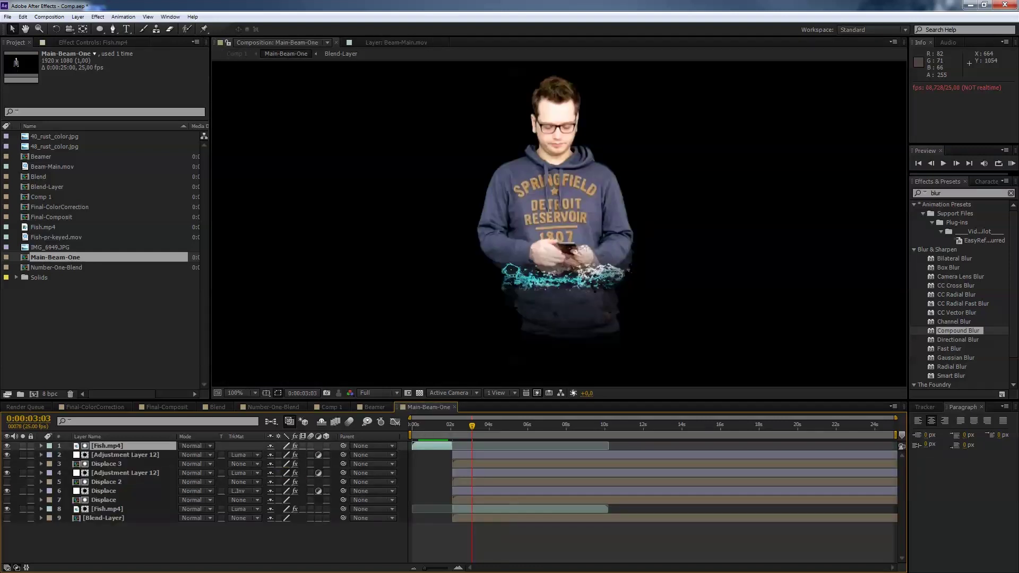
{"action": "key", "text": "ctrl+Down"}
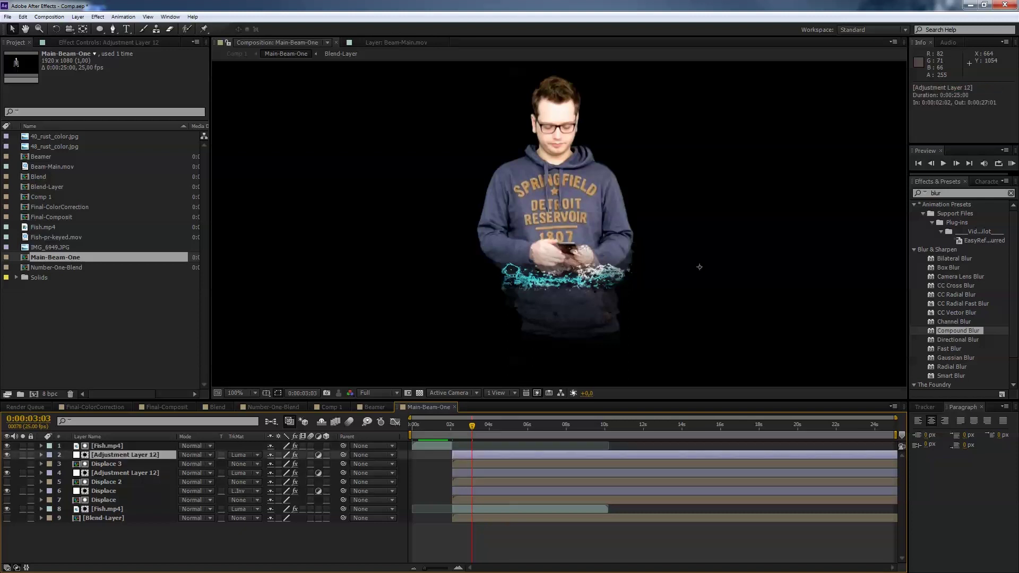
{"action": "left_click_drag", "start_coordinate": [472, 426], "coordinate": [477, 425]}
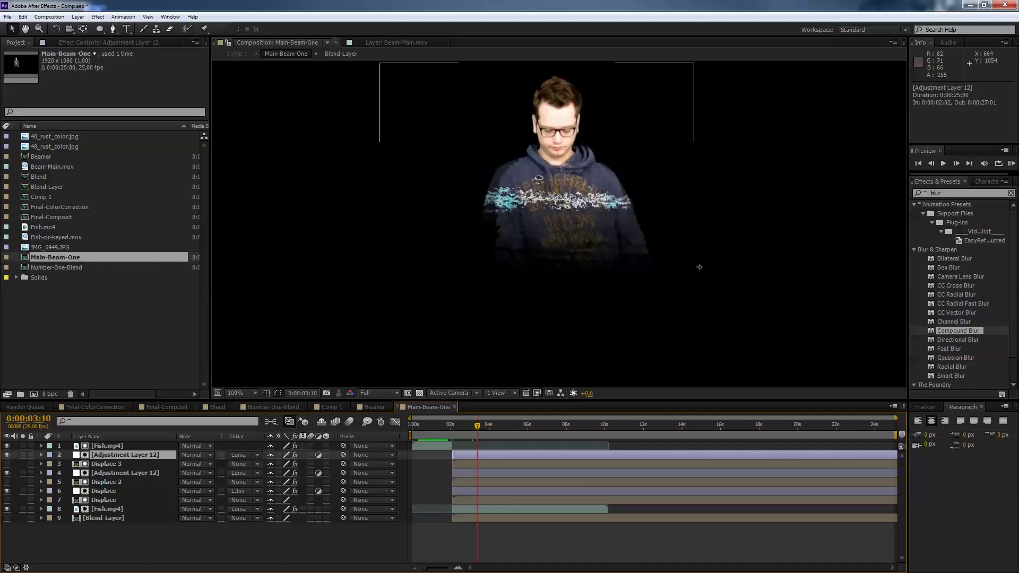
{"action": "left_click", "coordinate": [547, 291]}
{"action": "left_click_drag", "start_coordinate": [106, 509], "coordinate": [117, 525]}
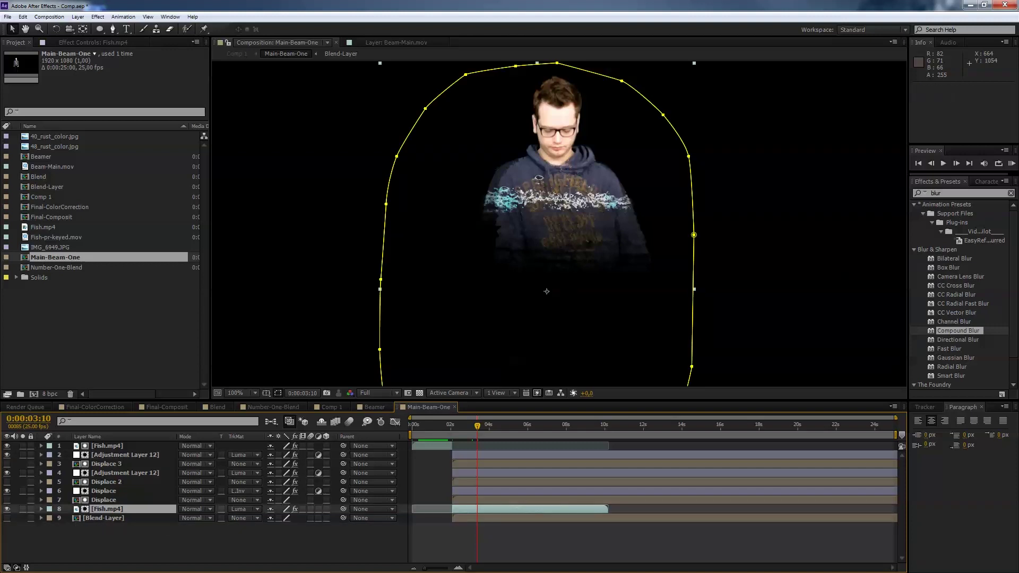
{"action": "left_click", "coordinate": [547, 291]}
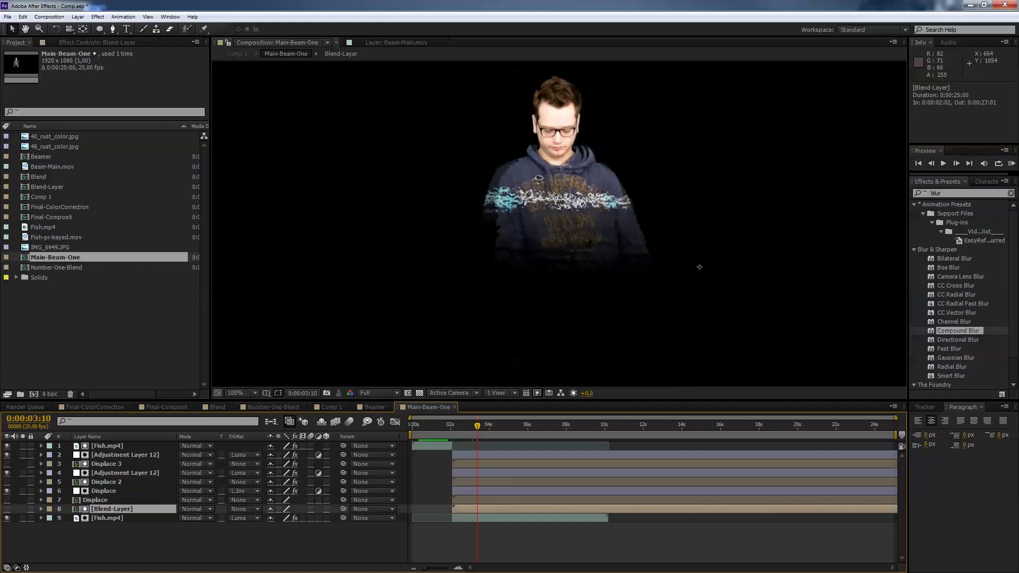
- Shift the seven layers from Adjustment Layer 12 down to Blend-Layer so they start at 0:00:03:10
{"action": "left_click", "coordinate": [125, 455], "text": "shift"}
{"action": "key", "text": "alt+Page_Down"}
{"action": "key", "text": "alt+Page_Down"}
{"action": "key", "text": "alt+Page_Down"}
{"action": "key", "text": "alt+Page_Down"}
{"action": "key", "text": "alt+Page_Down"}
{"action": "key", "text": "alt+Page_Down"}
{"action": "key", "text": "alt+Page_Down"}
{"action": "key", "text": "alt+Page_Down"}
{"action": "key", "text": "alt+Page_Down"}
{"action": "key", "text": "alt+Page_Down"}
{"action": "key", "text": "alt+Page_Down"}
{"action": "key", "text": "alt+Page_Down"}
{"action": "key", "text": "alt+Page_Down"}
{"action": "key", "text": "alt+Page_Down"}
{"action": "key", "text": "alt+Page_Down"}
{"action": "key", "text": "alt+Page_Down"}
{"action": "key", "text": "alt+Page_Down"}
{"action": "key", "text": "alt+Page_Down"}
{"action": "key", "text": "alt+Page_Down"}
{"action": "key", "text": "alt+Page_Down"}
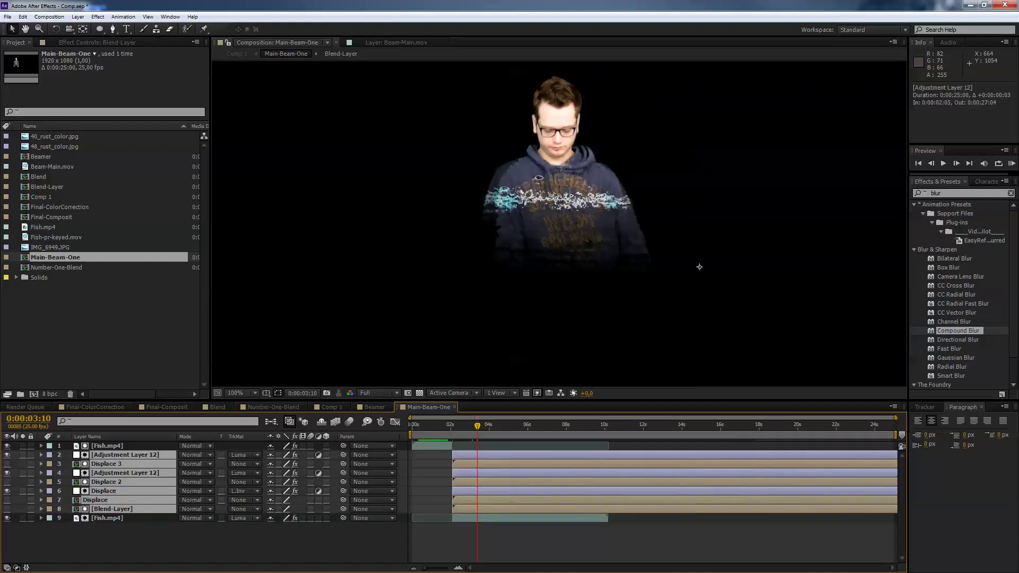
{"action": "key", "text": "alt+Page_Down"}
{"action": "key", "text": "alt+Page_Down"}
{"action": "key", "text": "alt+Page_Down"}
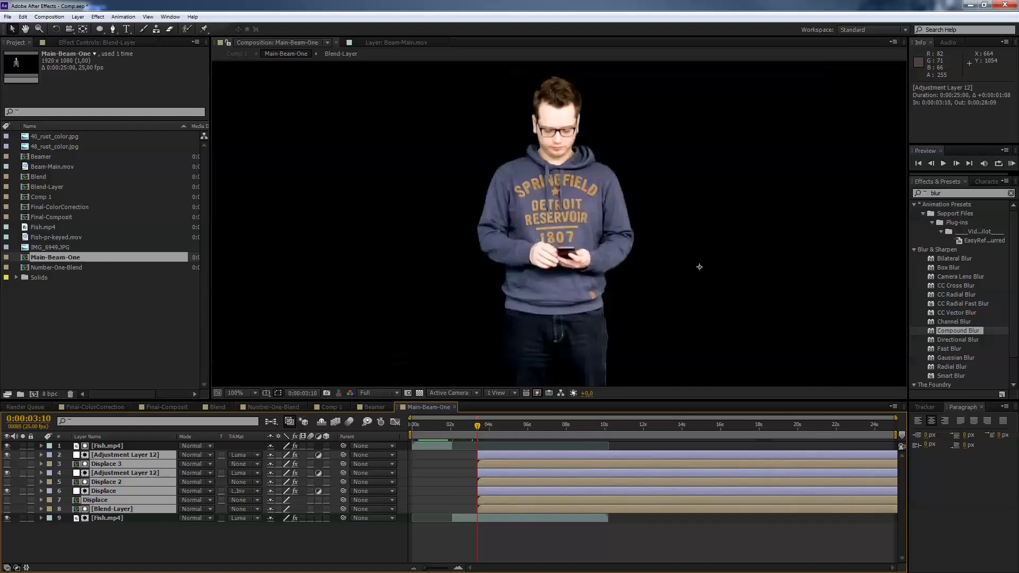
- Trim the bottom Fish.mp4 layer to start at 0:00:03:10 and extend the top Fish.mp4 layer to end at 0:00:03:09
{"action": "key", "text": "Page_Up"}
{"action": "key", "text": "Page_Up"}
{"action": "key", "text": "Page_Up"}
{"action": "key", "text": "Page_Up"}
{"action": "key", "text": "Page_Up"}
{"action": "key", "text": "Page_Up"}
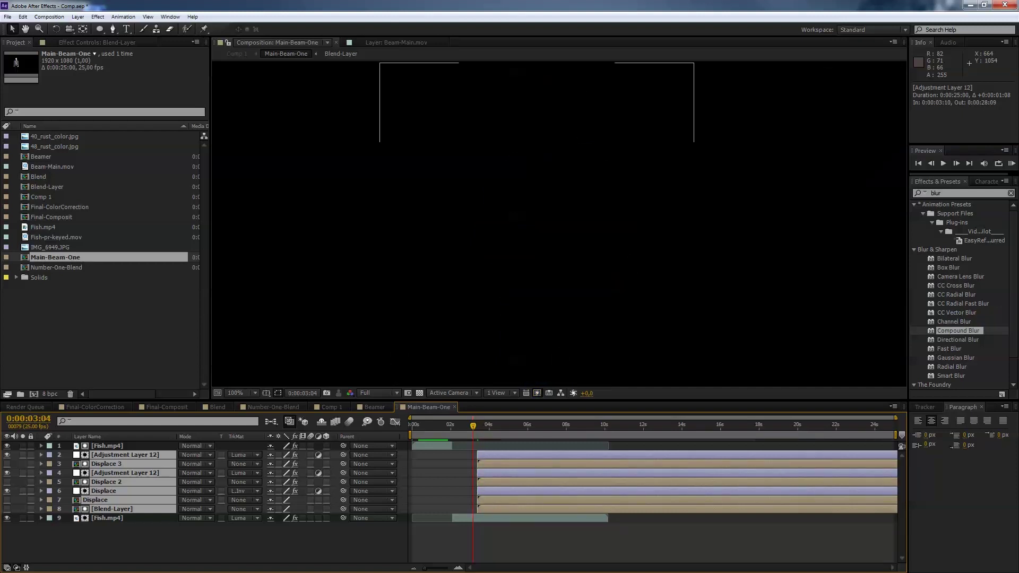
{"action": "left_click", "coordinate": [107, 517]}
{"action": "left_click_drag", "start_coordinate": [465, 517], "coordinate": [477, 518]}
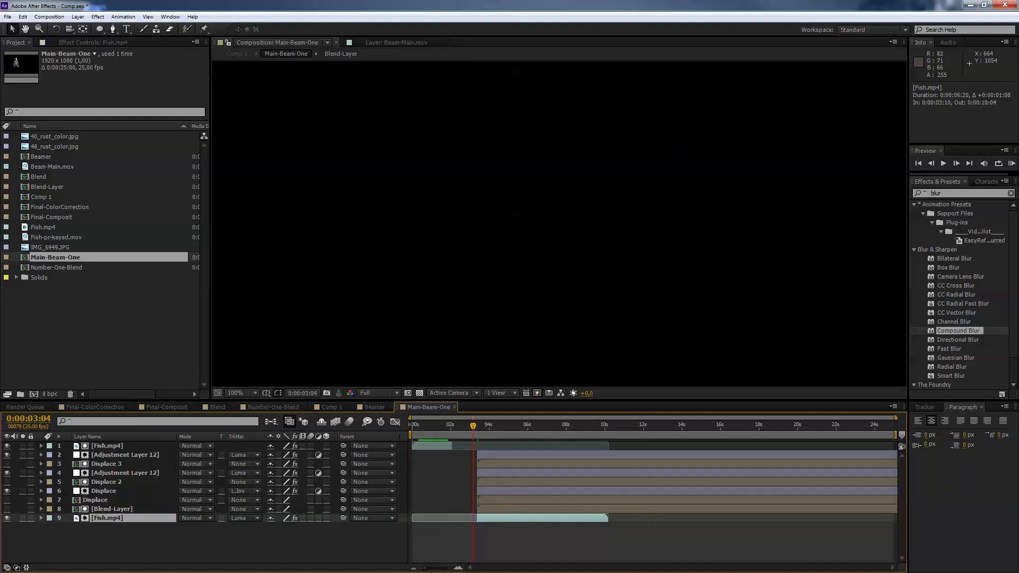
{"action": "left_click_drag", "start_coordinate": [452, 446], "coordinate": [477, 445]}
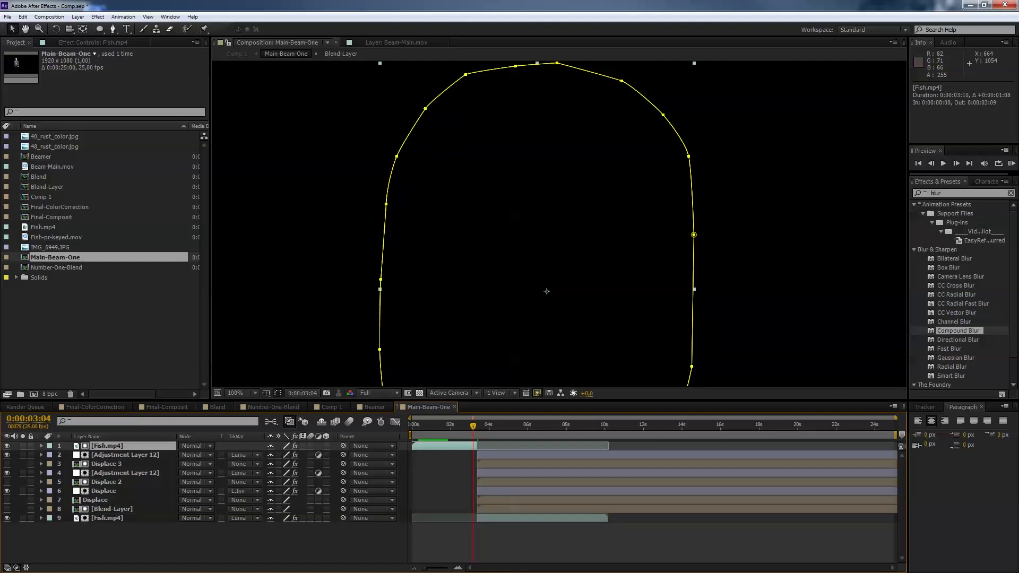
- Preview up to 0:00:03:20 and move the seven layers between the two Fish.mp4 layers to start there
{"action": "key", "text": "space"}
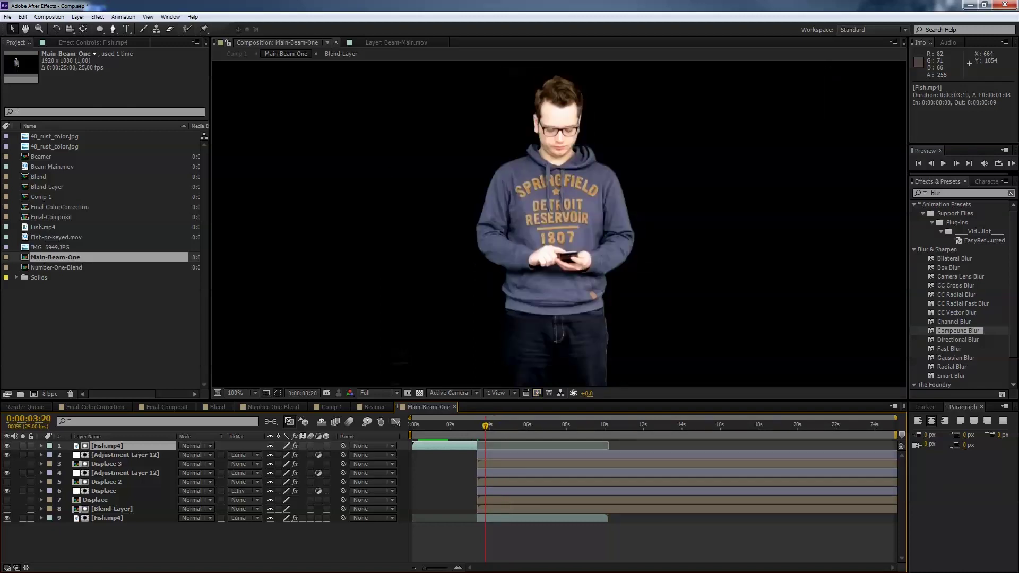
{"action": "left_click", "coordinate": [111, 508]}
{"action": "key", "text": "ctrl+shift+Up"}
{"action": "key", "text": "ctrl+shift+Up"}
{"action": "key", "text": "ctrl+shift+Up"}
{"action": "key", "text": "ctrl+shift+Up"}
{"action": "key", "text": "ctrl+shift+Up"}
{"action": "key", "text": "ctrl+shift+Up"}
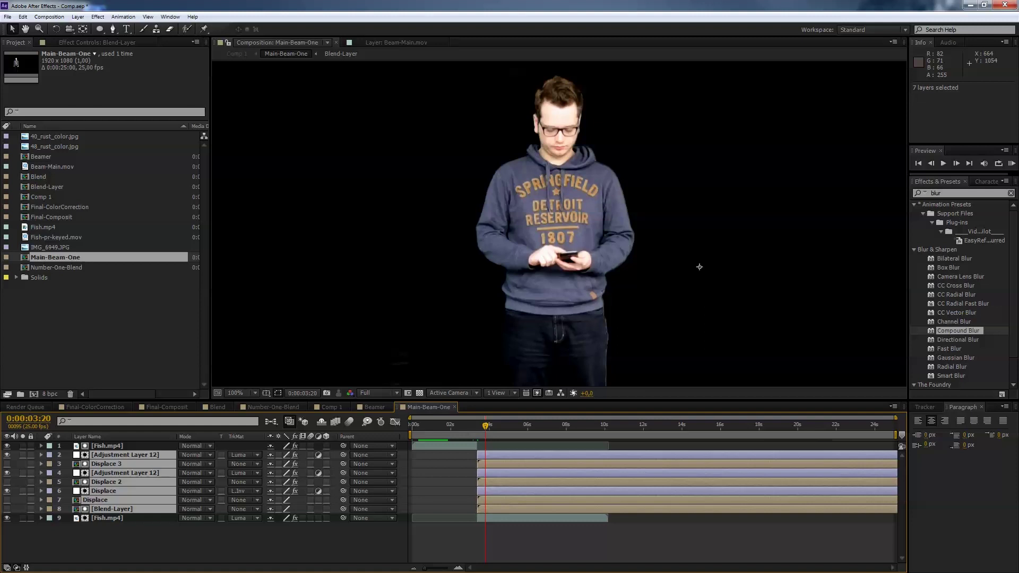
{"action": "key", "text": "alt+bracketleft"}
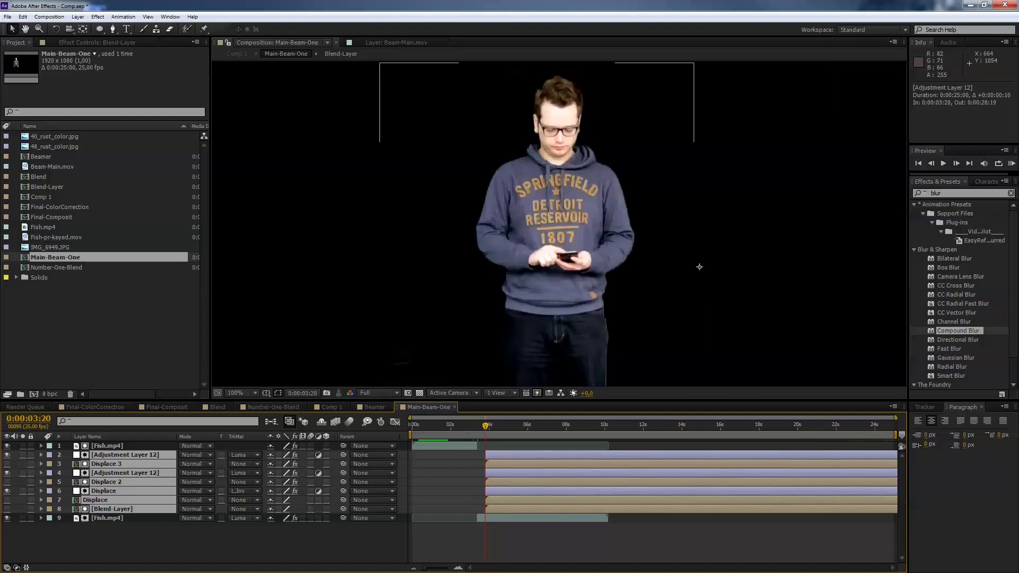
- Trim the bottom Fish.mp4 layer to start at 0:00:03:20, extend the top one to end at 0:00:03:19, and preview the dissolve
{"action": "left_click", "coordinate": [107, 518]}
{"action": "key", "text": "alt+bracketleft"}
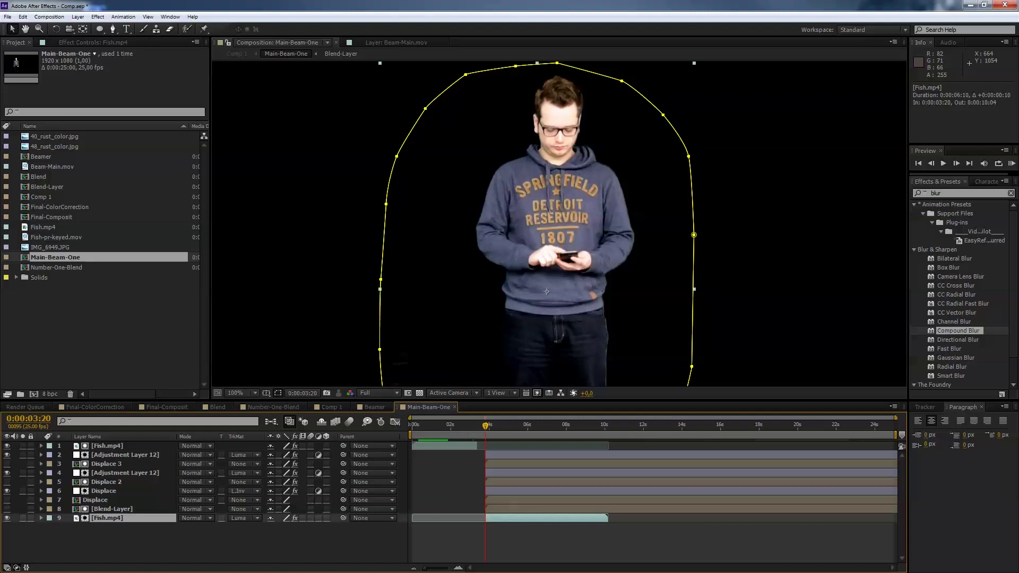
{"action": "left_click_drag", "start_coordinate": [477, 446], "coordinate": [485, 446]}
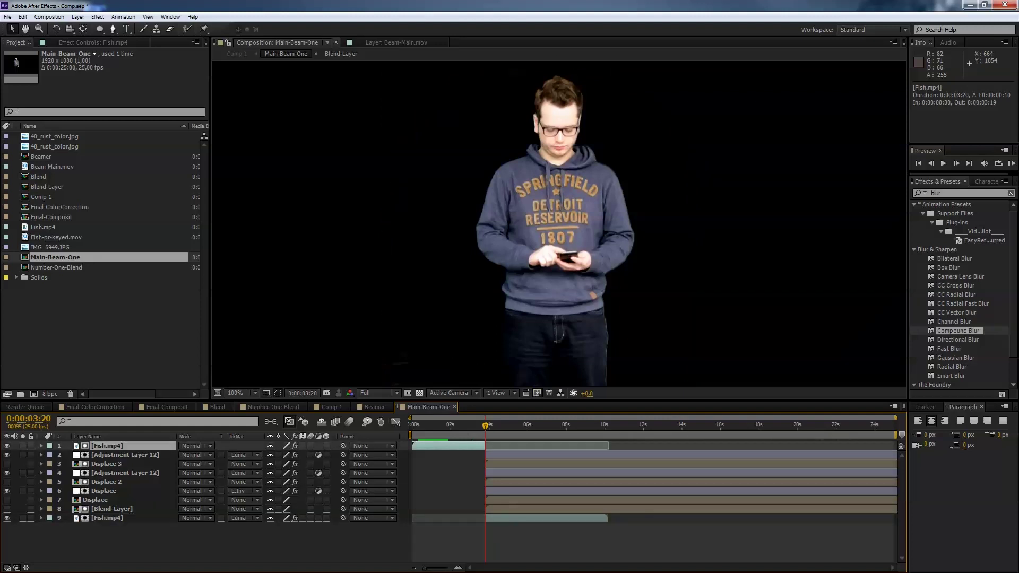
{"action": "key", "text": "space"}
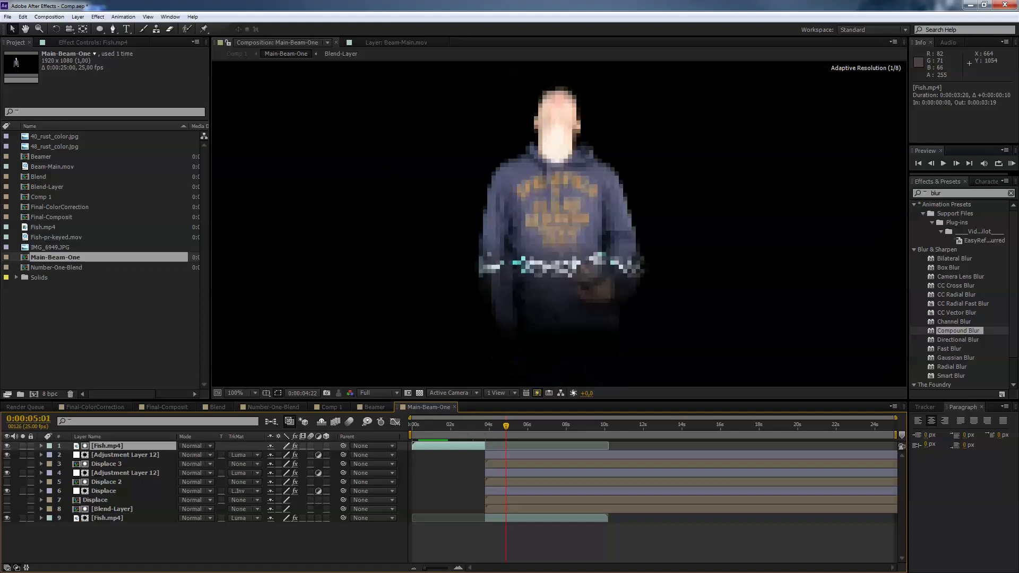
{"action": "key", "text": "space"}
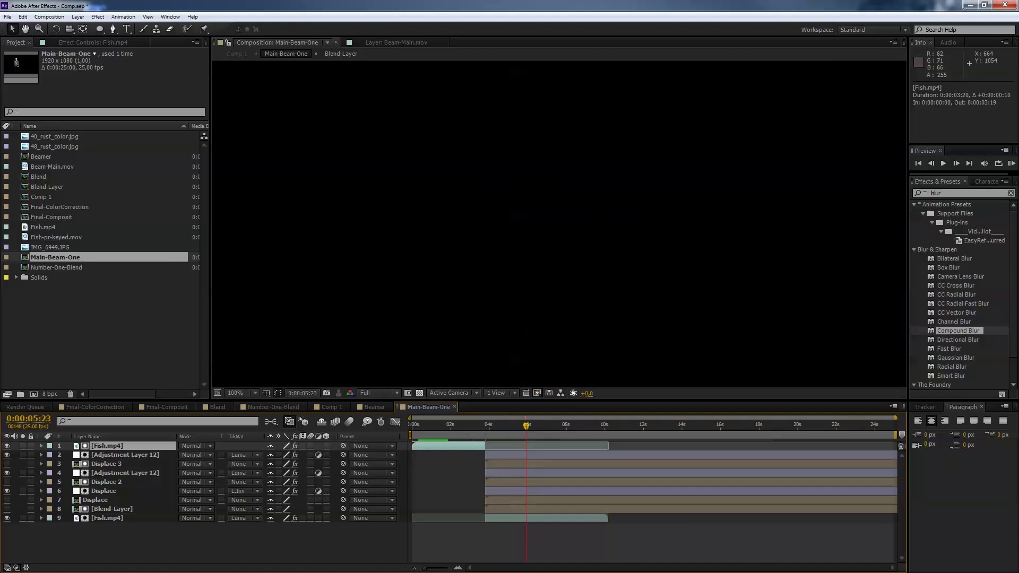
- Switch to Comp 1 and step frame by frame through the dissolve up to 0:00:04:09 to check its timing against the beam
{"action": "key", "text": "shift+Escape"}
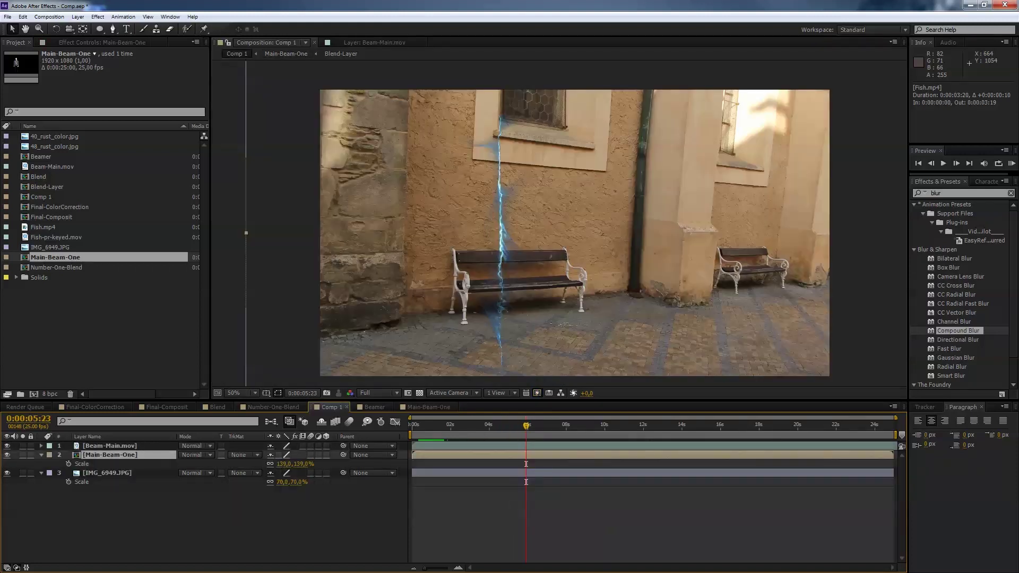
{"action": "left_click_drag", "start_coordinate": [526, 425], "coordinate": [470, 425]}
{"action": "key", "text": "Page_Down"}
{"action": "key", "text": "Page_Down"}
{"action": "key", "text": "Page_Down"}
{"action": "key", "text": "Page_Down"}
{"action": "key", "text": "Page_Down"}
{"action": "key", "text": "Page_Down"}
{"action": "key", "text": "Page_Down"}
{"action": "key", "text": "Page_Down"}
{"action": "key", "text": "Page_Down"}
{"action": "key", "text": "Page_Down"}
{"action": "key", "text": "Page_Down"}
{"action": "key", "text": "Page_Down"}
{"action": "key", "text": "Page_Down"}
{"action": "key", "text": "Page_Down"}
{"action": "key", "text": "Page_Down"}
{"action": "key", "text": "Page_Down"}
{"action": "key", "text": "Page_Down"}
{"action": "key", "text": "Page_Down"}
{"action": "key", "text": "Page_Down"}
{"action": "key", "text": "Page_Down"}
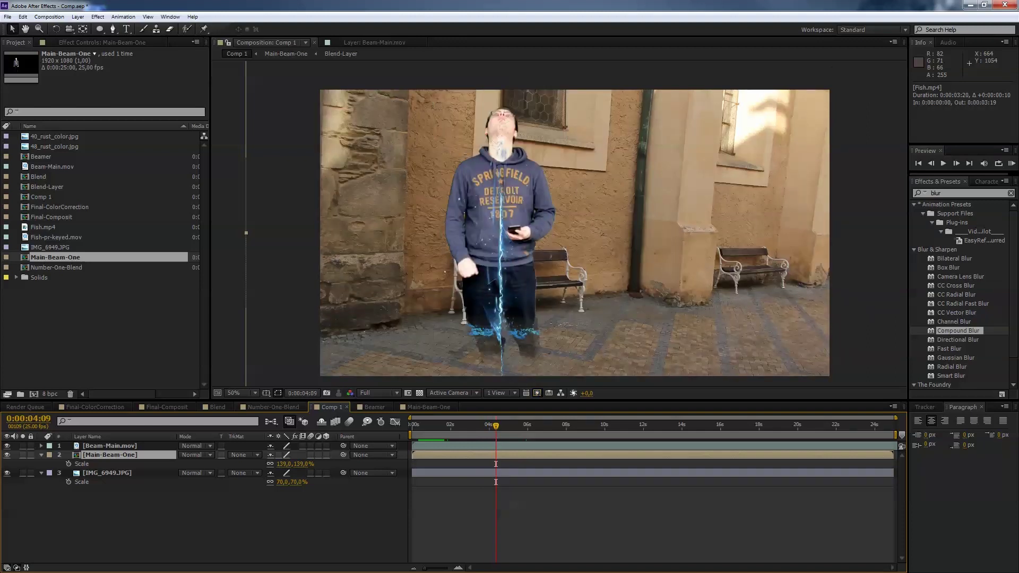
- Shift the Beam-Main.mov layer to start at 0:00:02:00 and preview the beam together with the dissolve
{"action": "left_click_drag", "start_coordinate": [463, 446], "coordinate": [516, 446]}
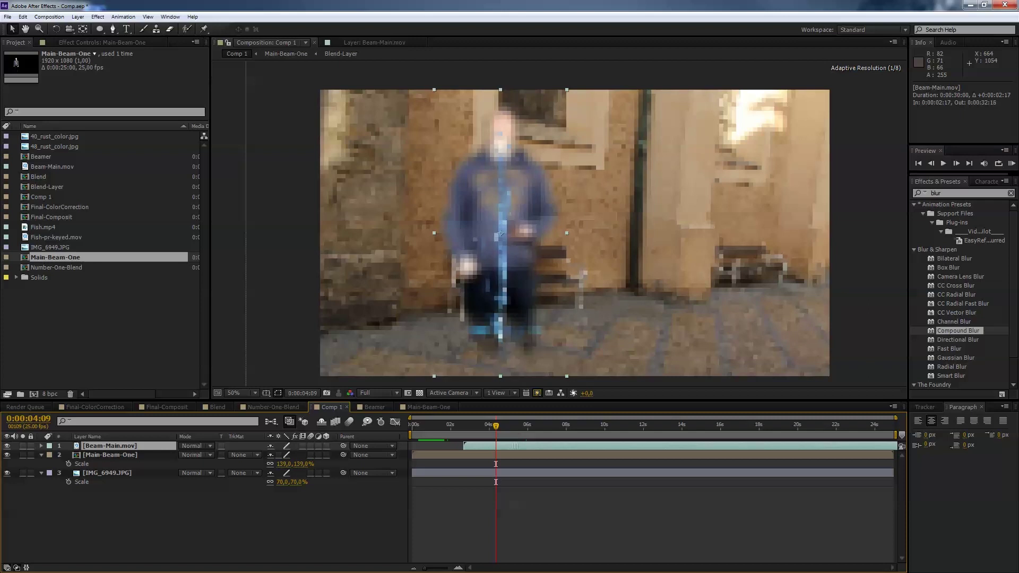
{"action": "key", "text": "space"}
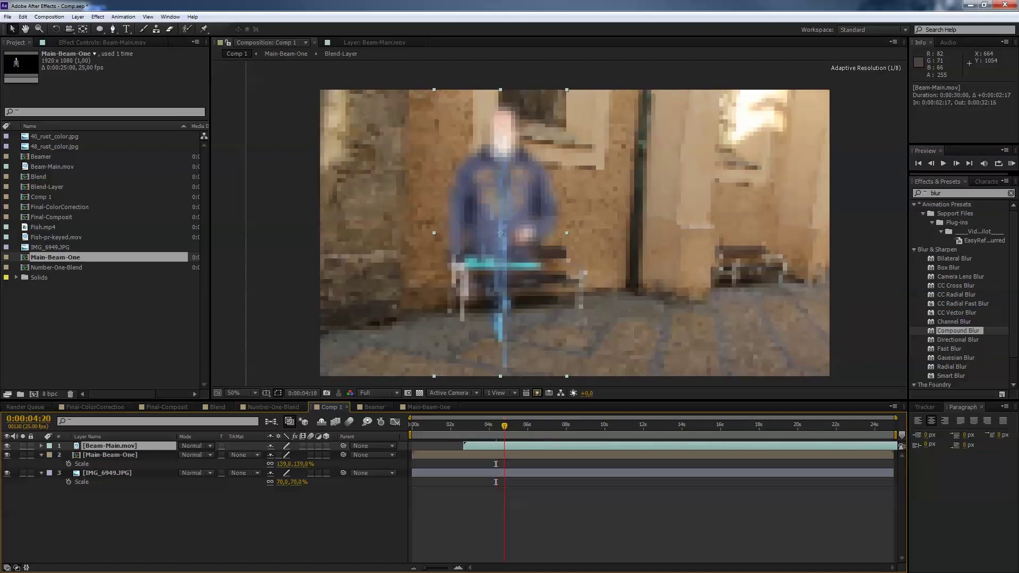
{"action": "key", "text": "space"}
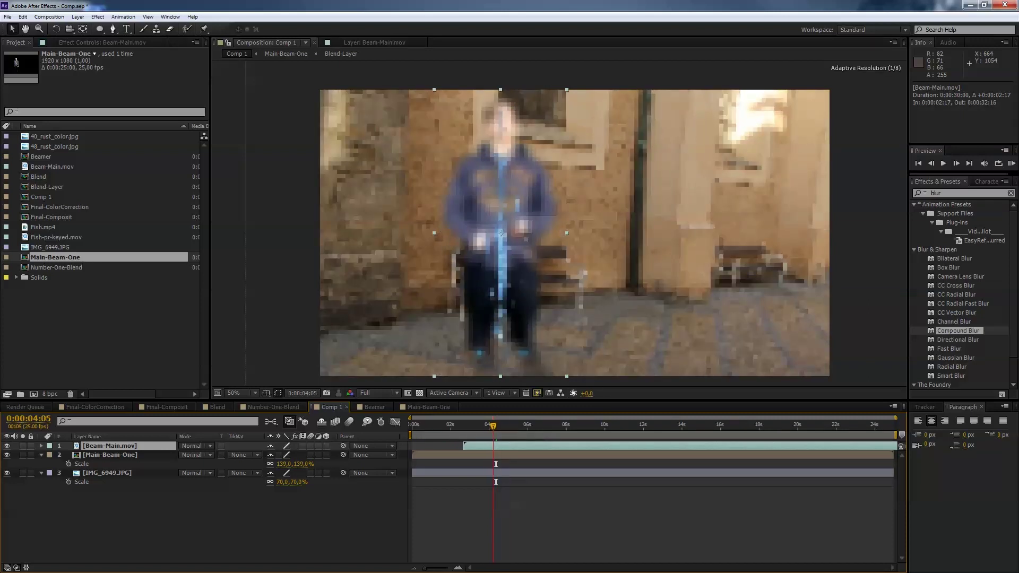
{"action": "left_click_drag", "start_coordinate": [493, 426], "coordinate": [509, 446]}
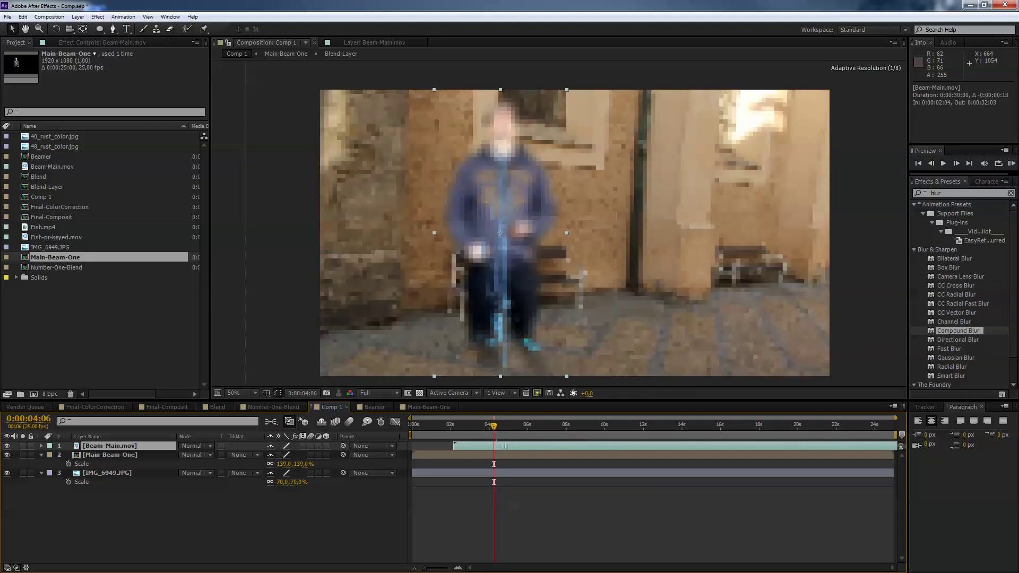
{"action": "left_click_drag", "start_coordinate": [499, 446], "coordinate": [501, 445]}
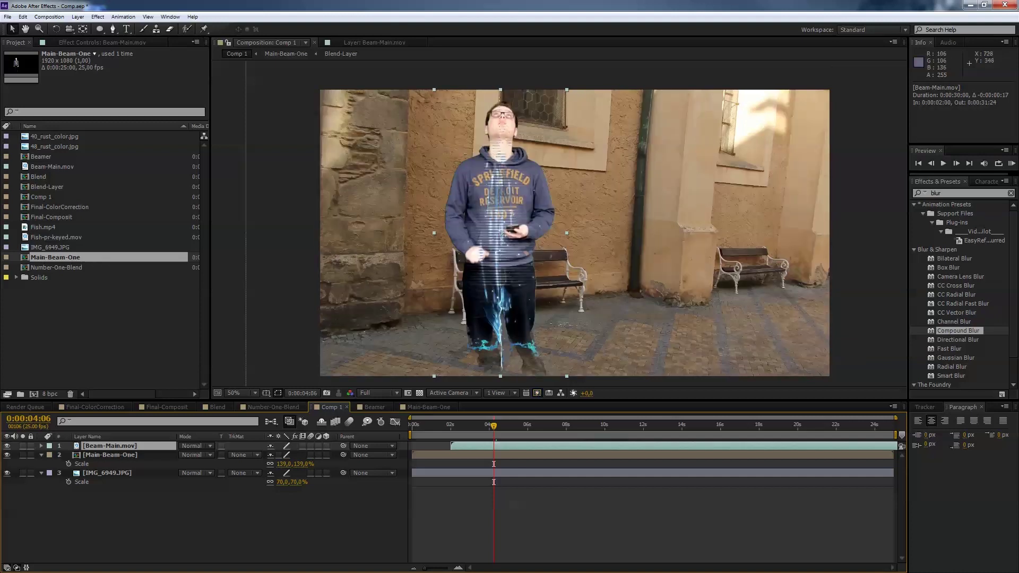
{"action": "key", "text": "space"}
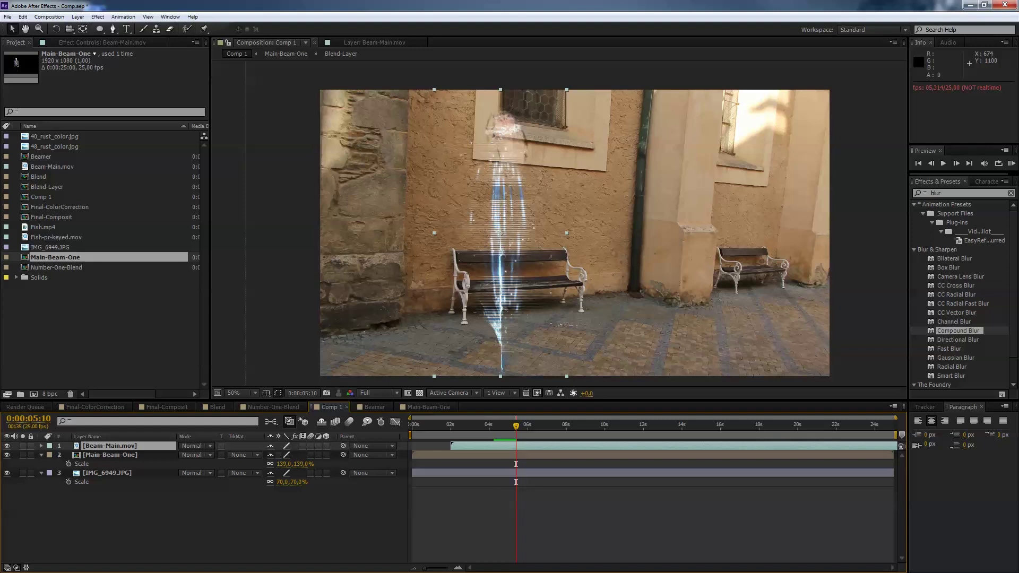
- At 0:00:02:15, add an adjustment layer above all layers in Comp 1 and apply the Curves effect to it
{"action": "left_click_drag", "start_coordinate": [516, 426], "coordinate": [461, 426]}
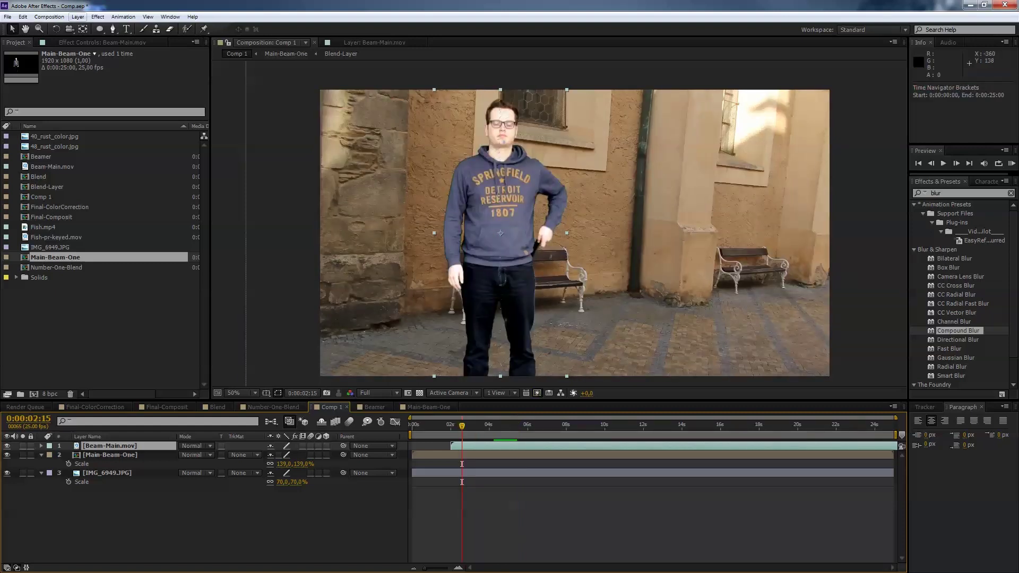
{"action": "left_click", "coordinate": [78, 16]}
{"action": "mouse_move", "coordinate": [106, 29]}
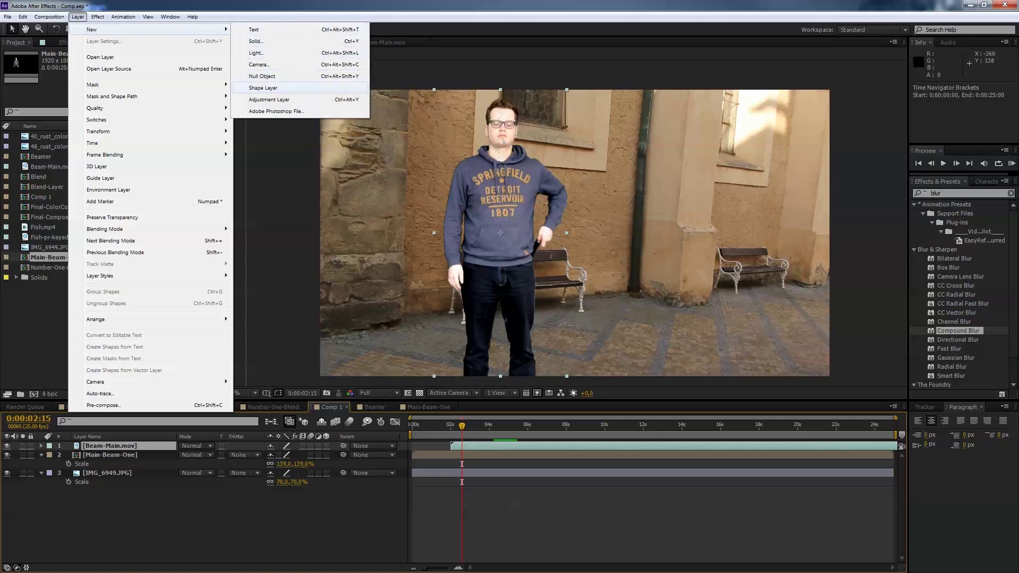
{"action": "left_click", "coordinate": [269, 100]}
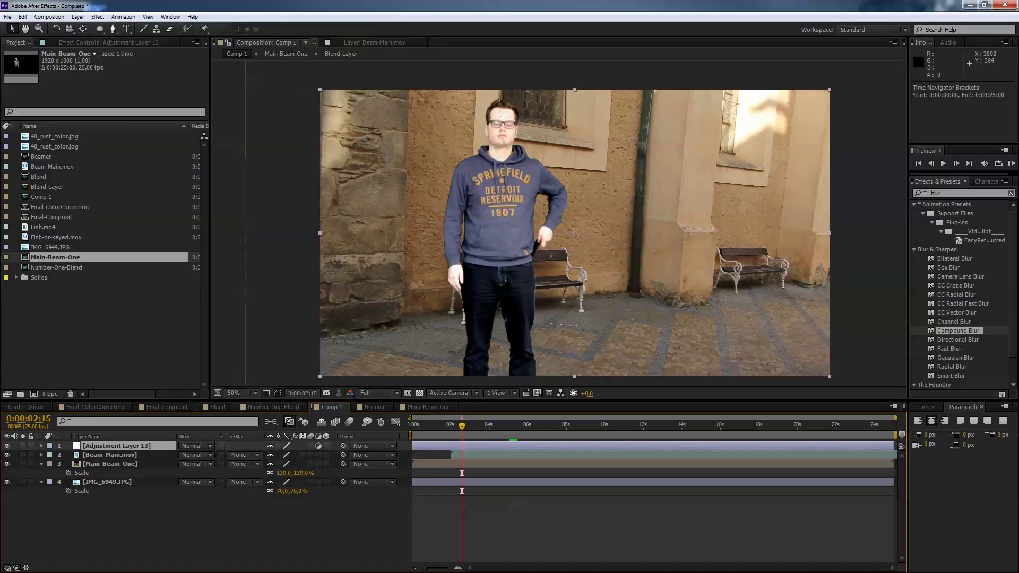
{"action": "left_click", "coordinate": [932, 193]}
{"action": "type", "text": "c"}
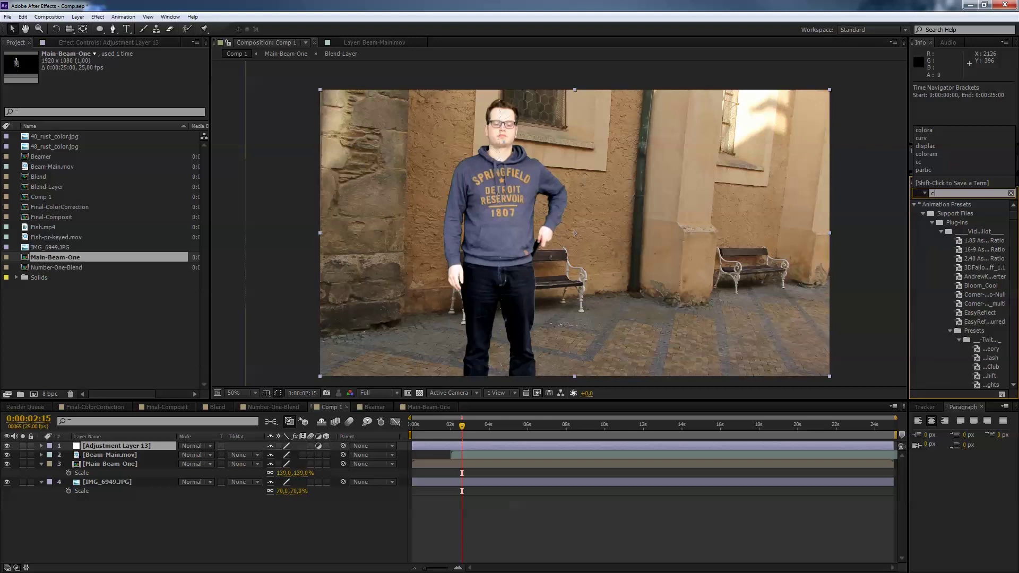
{"action": "type", "text": "urves"}
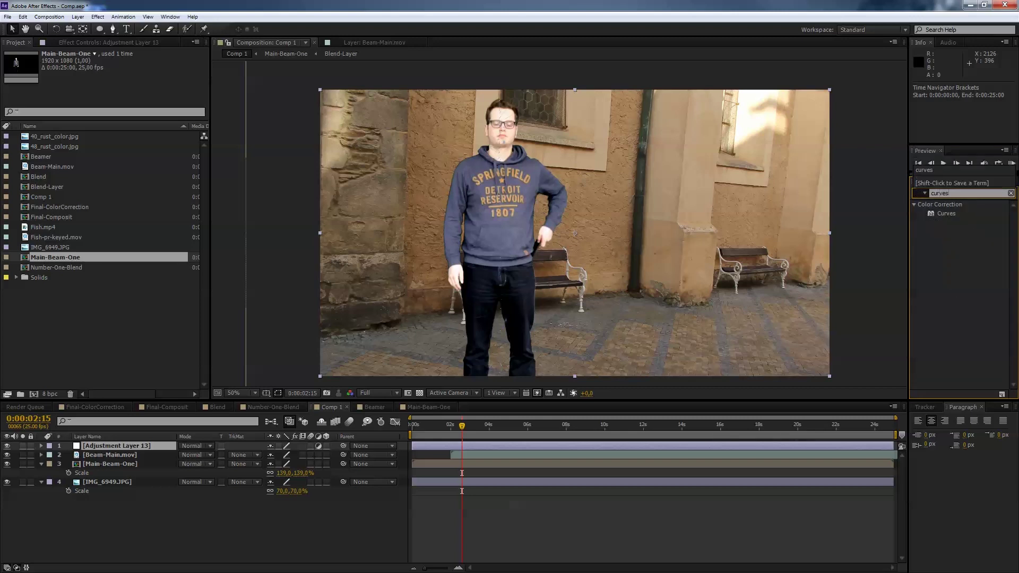
{"action": "double_click", "coordinate": [946, 213]}
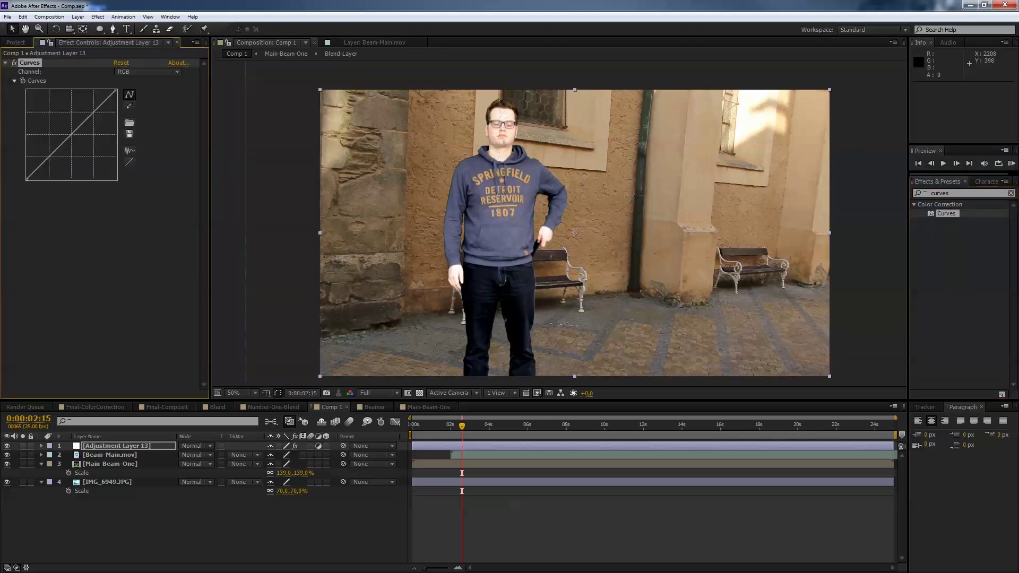
- Pull the green channel's curve down below the diagonal in the adjustment layer's Curves effect
{"action": "left_click", "coordinate": [148, 71]}
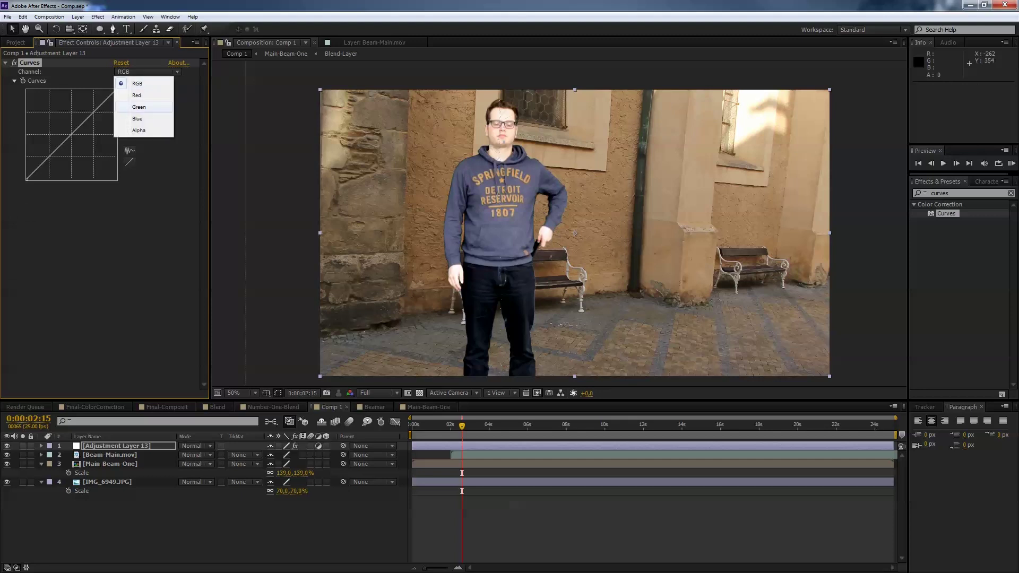
{"action": "left_click", "coordinate": [133, 104]}
{"action": "left_click_drag", "start_coordinate": [86, 121], "coordinate": [86, 124]}
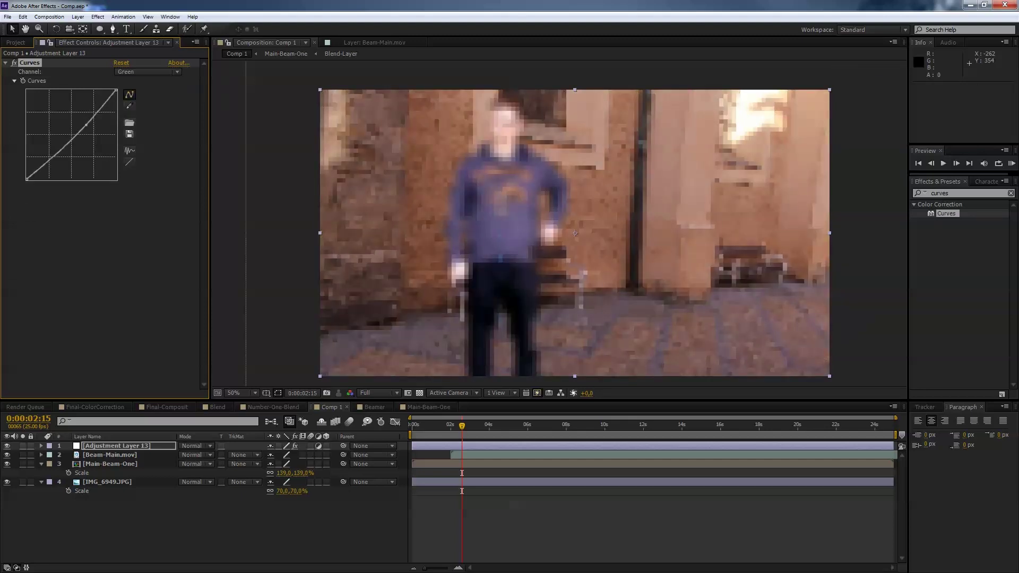
{"action": "left_click", "coordinate": [148, 72]}
{"action": "left_click", "coordinate": [136, 95]}
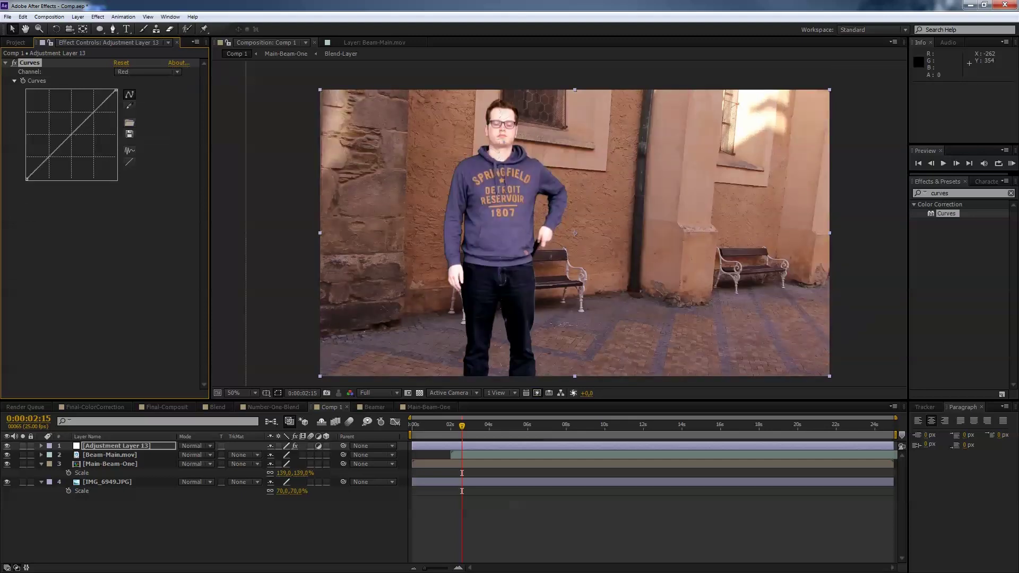
{"action": "left_click", "coordinate": [148, 71]}
{"action": "left_click", "coordinate": [133, 104]}
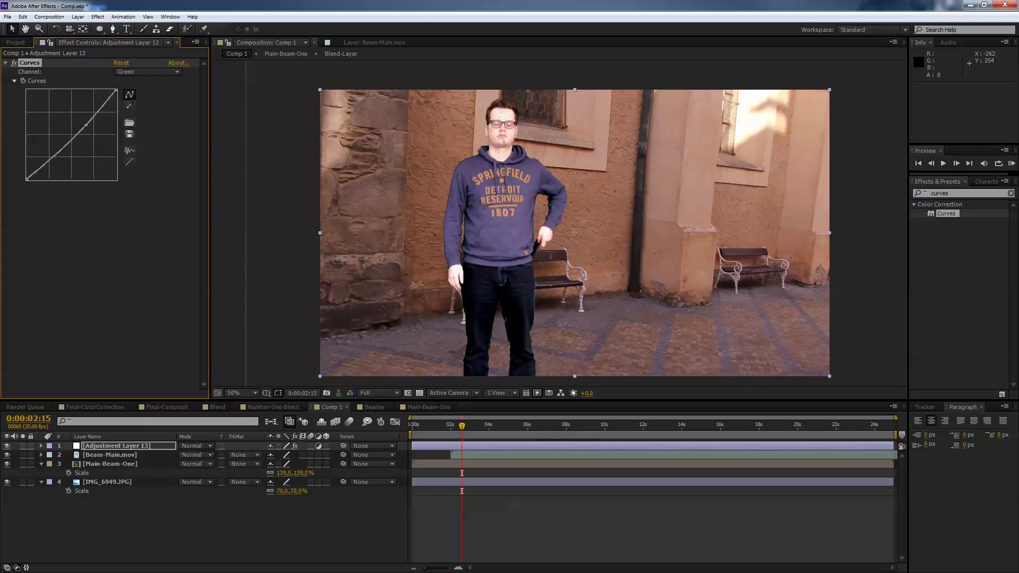
{"action": "left_click_drag", "start_coordinate": [85, 128], "coordinate": [86, 130]}
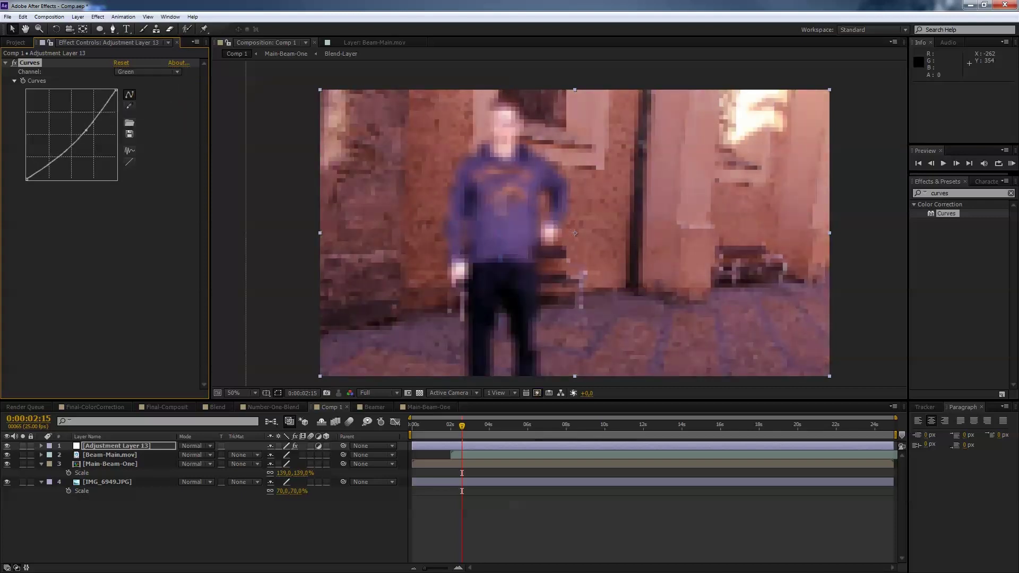
- Lower the red channel's curve and raise the blue channel's curve to give the composite a blue tint
{"action": "left_click", "coordinate": [149, 72]}
{"action": "left_click", "coordinate": [136, 95]}
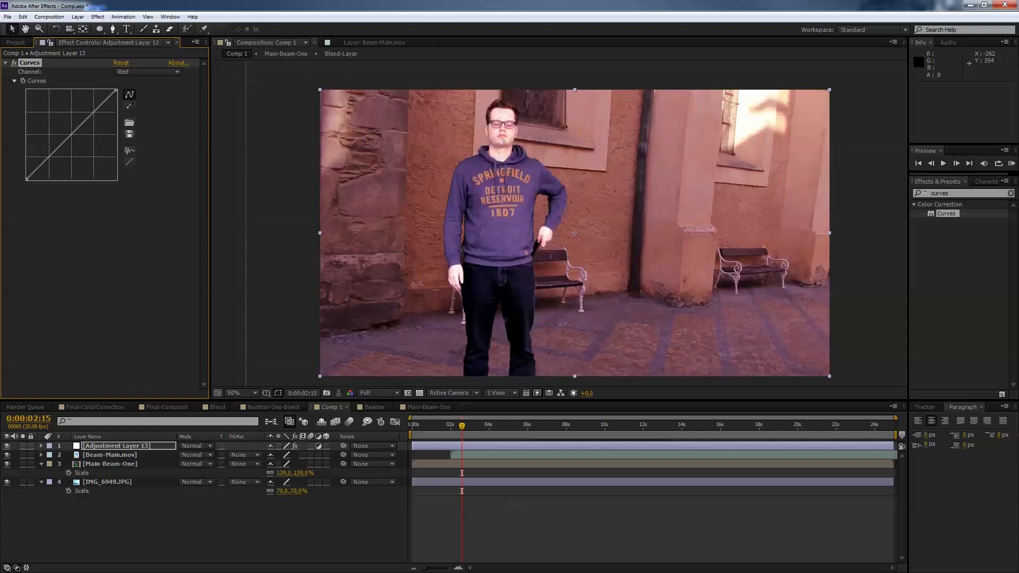
{"action": "left_click_drag", "start_coordinate": [82, 129], "coordinate": [87, 134]}
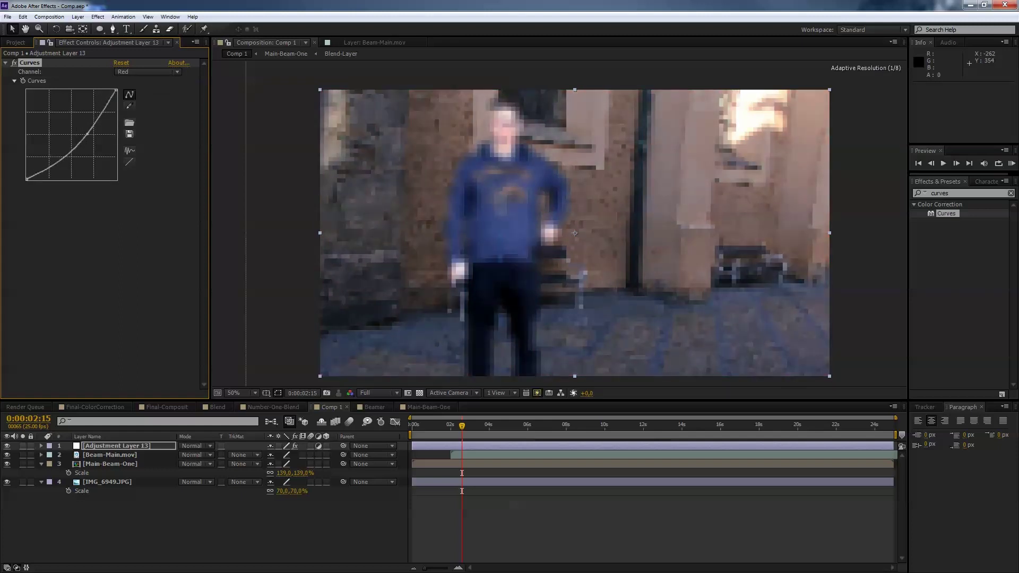
{"action": "left_click", "coordinate": [148, 72]}
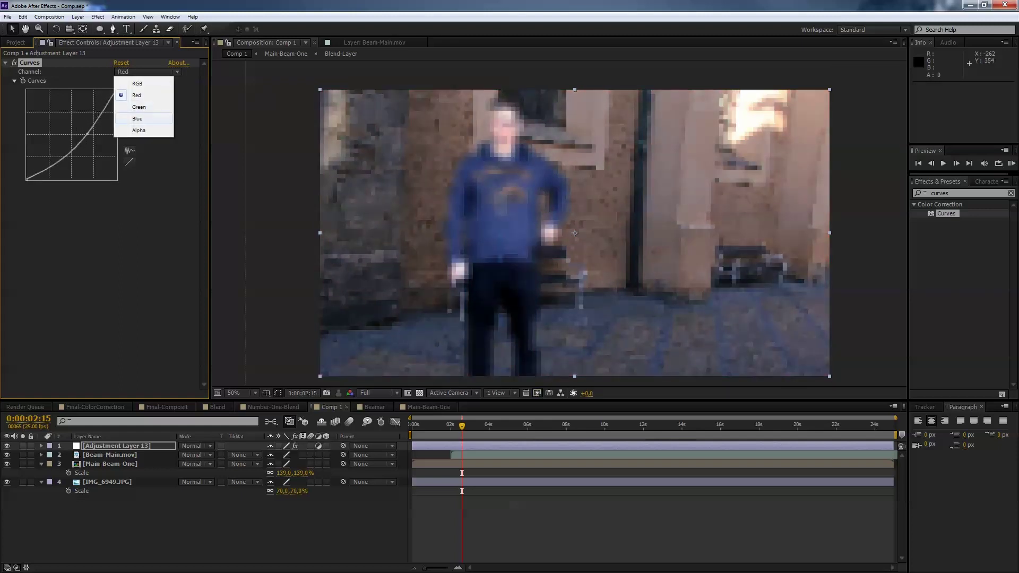
{"action": "left_click", "coordinate": [137, 118]}
{"action": "left_click_drag", "start_coordinate": [73, 133], "coordinate": [70, 122]}
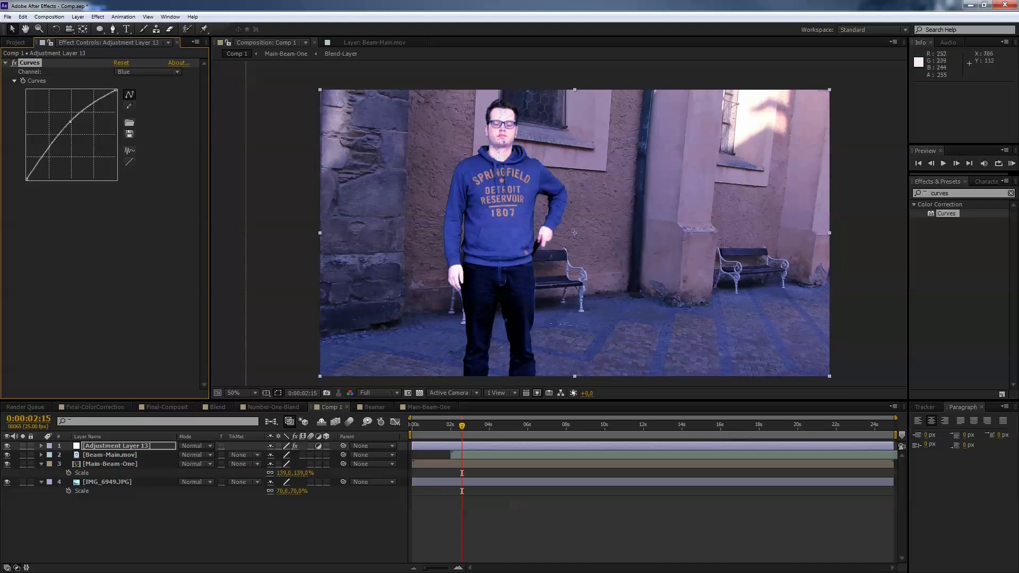
- Apply the Levels effect to the adjustment layer with Input White at 232 and Input Black at 13
{"action": "left_click", "coordinate": [933, 194]}
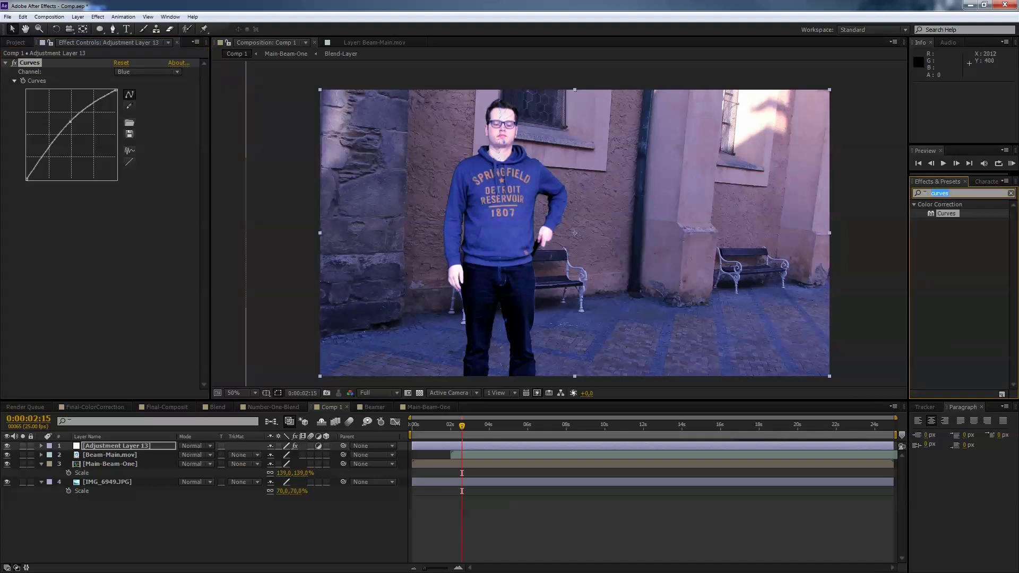
{"action": "type", "text": "levels"}
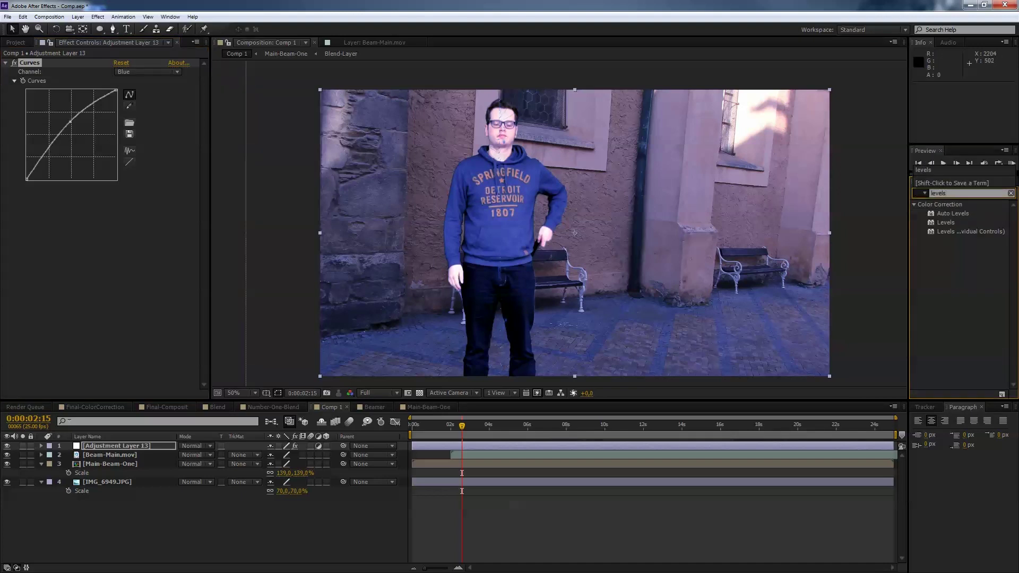
{"action": "double_click", "coordinate": [946, 222]}
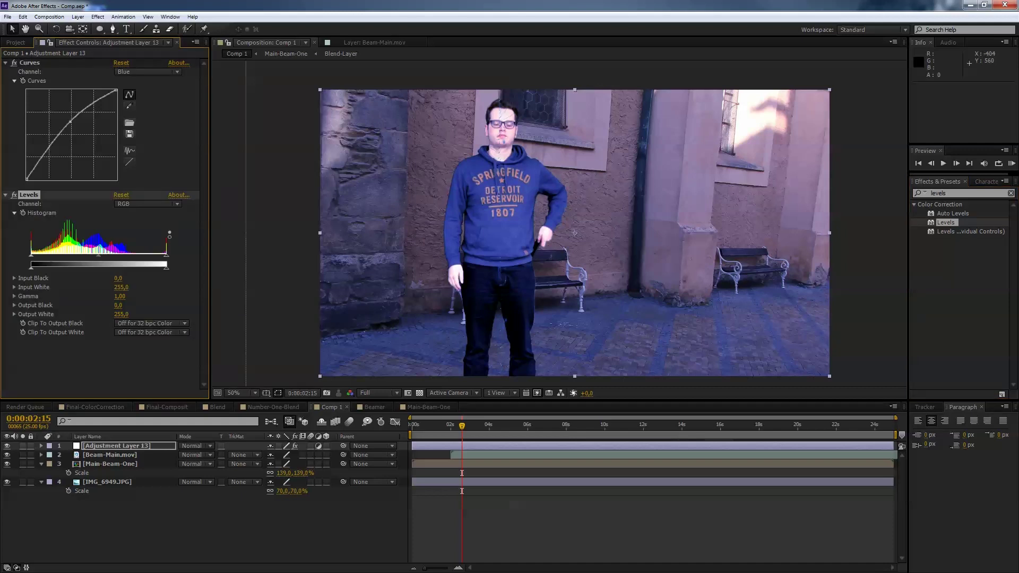
{"action": "left_click_drag", "start_coordinate": [158, 256], "coordinate": [154, 256]}
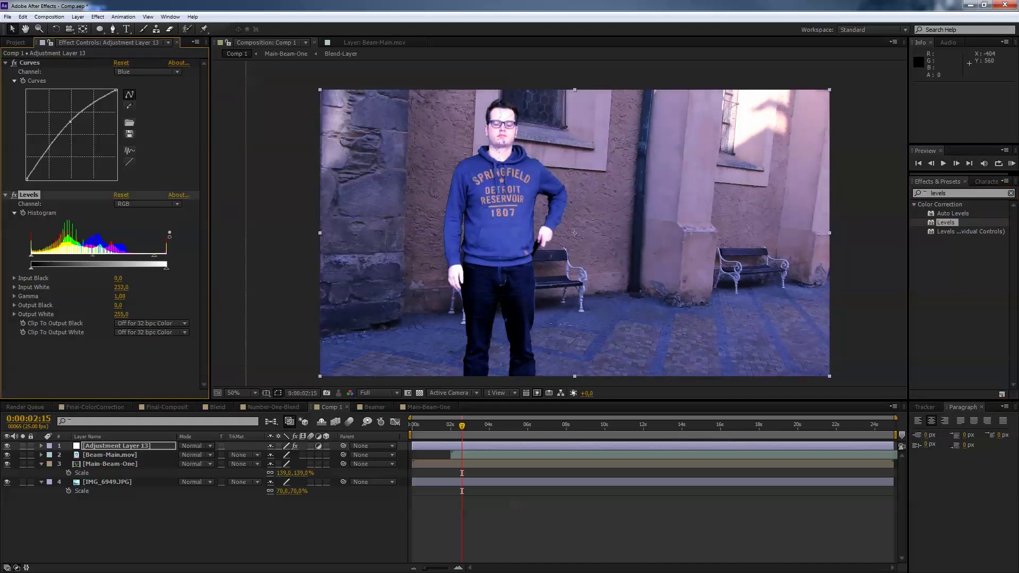
{"action": "mouse_move", "coordinate": [31, 256]}
{"action": "left_mouse_down"}
{"action": "mouse_move", "coordinate": [53, 255]}
{"action": "mouse_move", "coordinate": [42, 256]}
{"action": "left_mouse_up"}
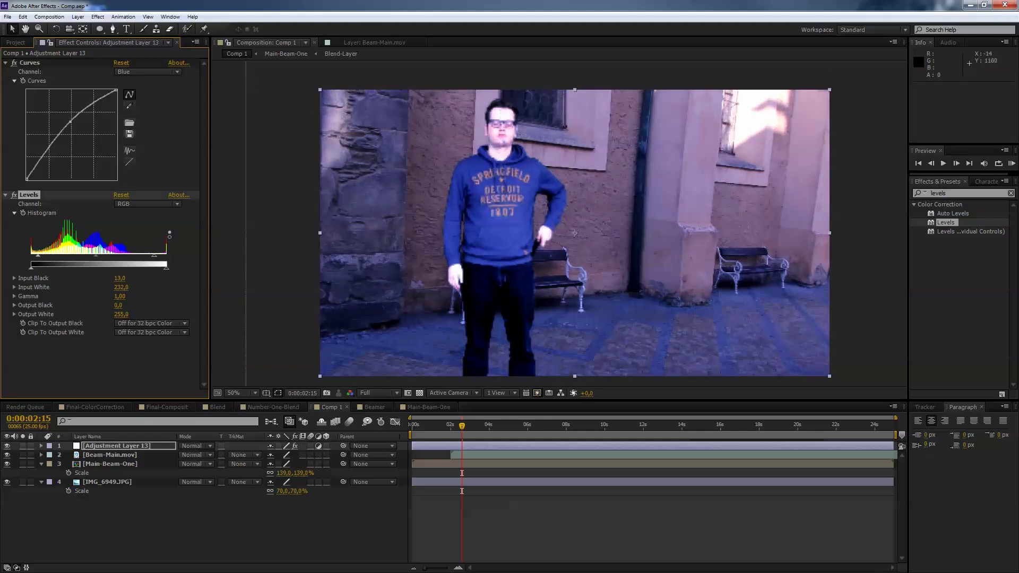
- Preview the graded composite up to 0:00:03:15 and select Adjustment Layer 13 again
{"action": "key", "text": "space"}
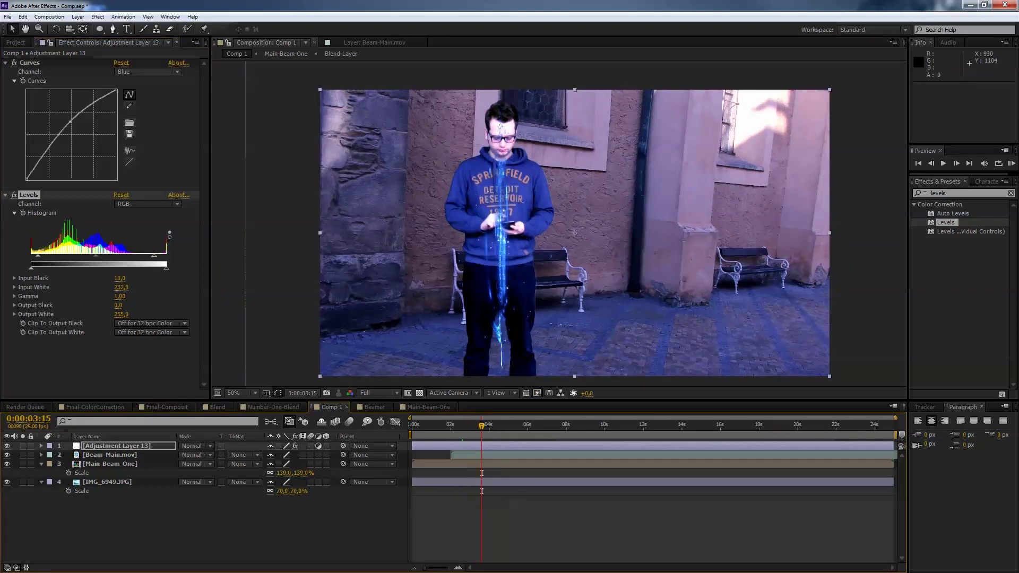
{"action": "left_click", "coordinate": [110, 464]}
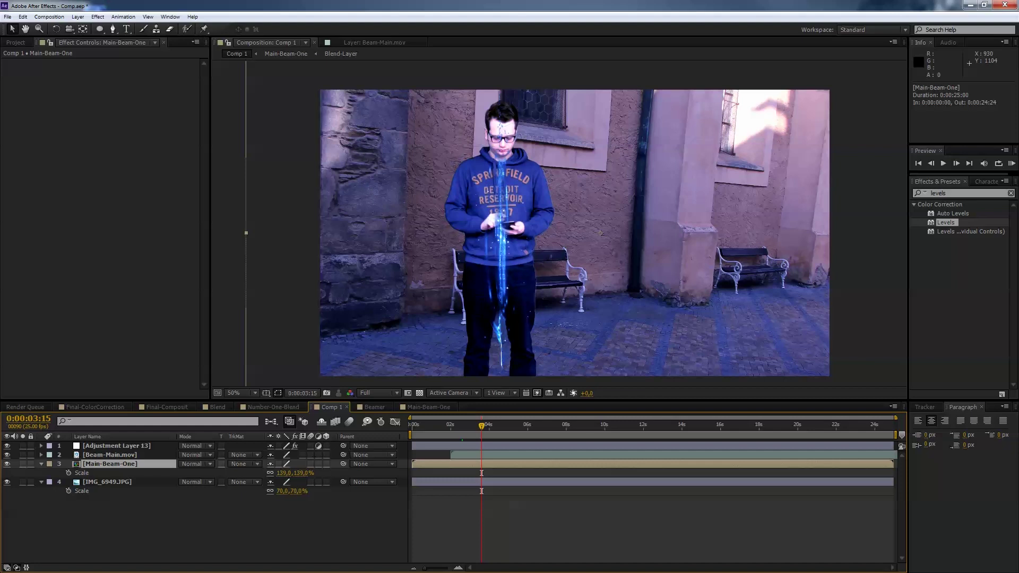
{"action": "left_click", "coordinate": [116, 446]}
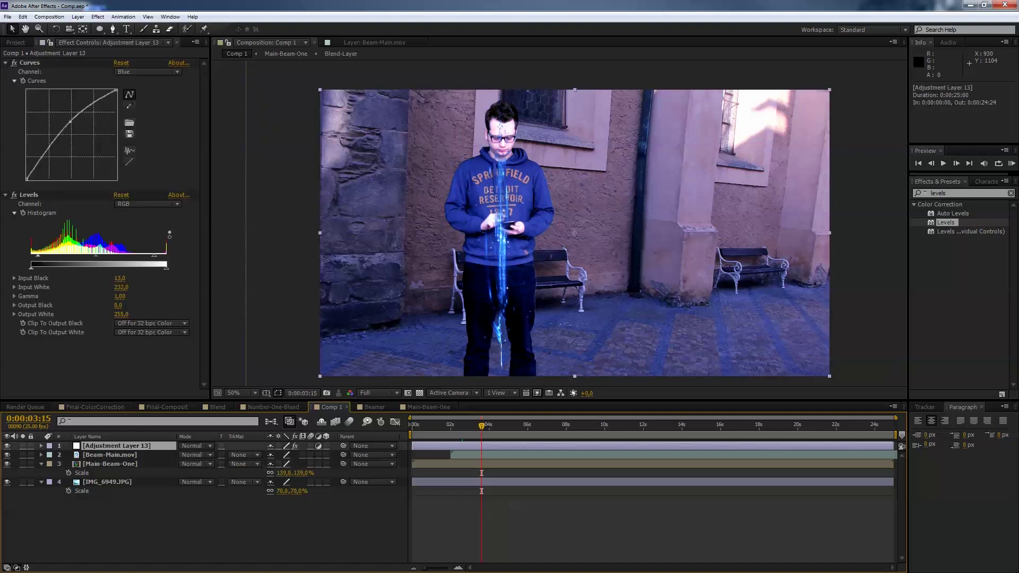
- Apply the Tint effect to the adjustment layer, mapping white to the blue 479DCA with Amount to Tint at 63%
{"action": "left_click", "coordinate": [956, 193]}
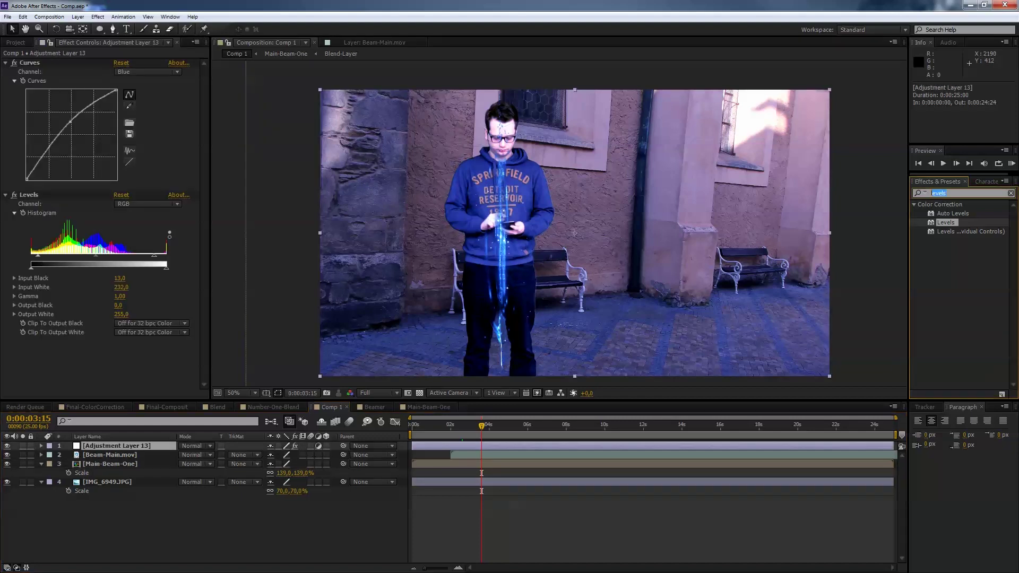
{"action": "type", "text": "tint"}
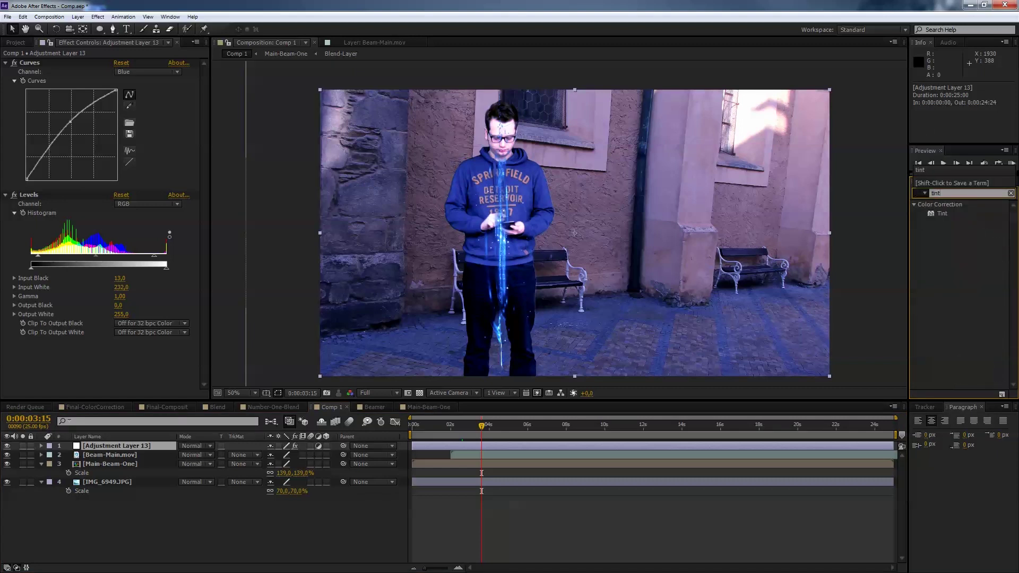
{"action": "double_click", "coordinate": [942, 213]}
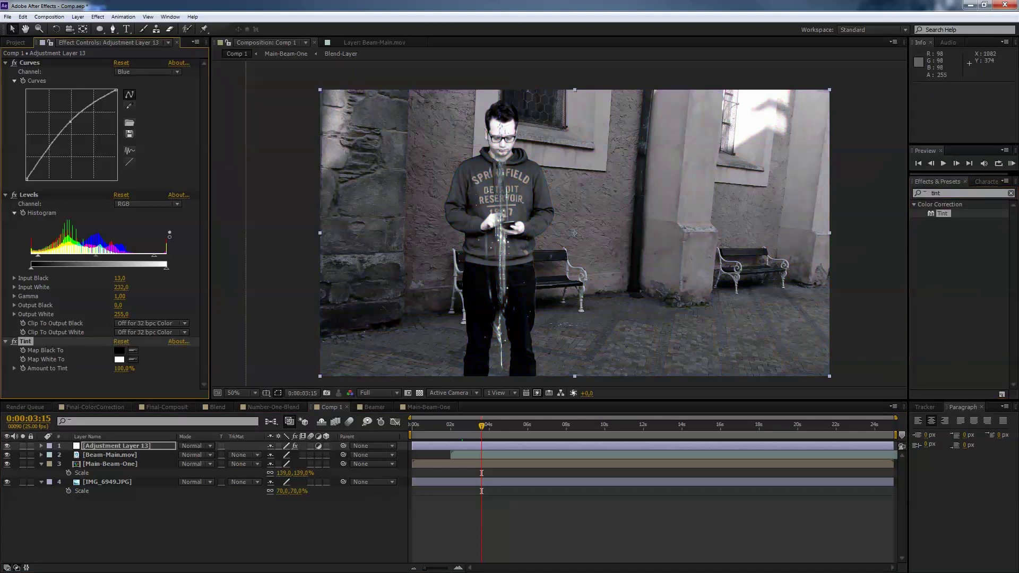
{"action": "left_click", "coordinate": [120, 359]}
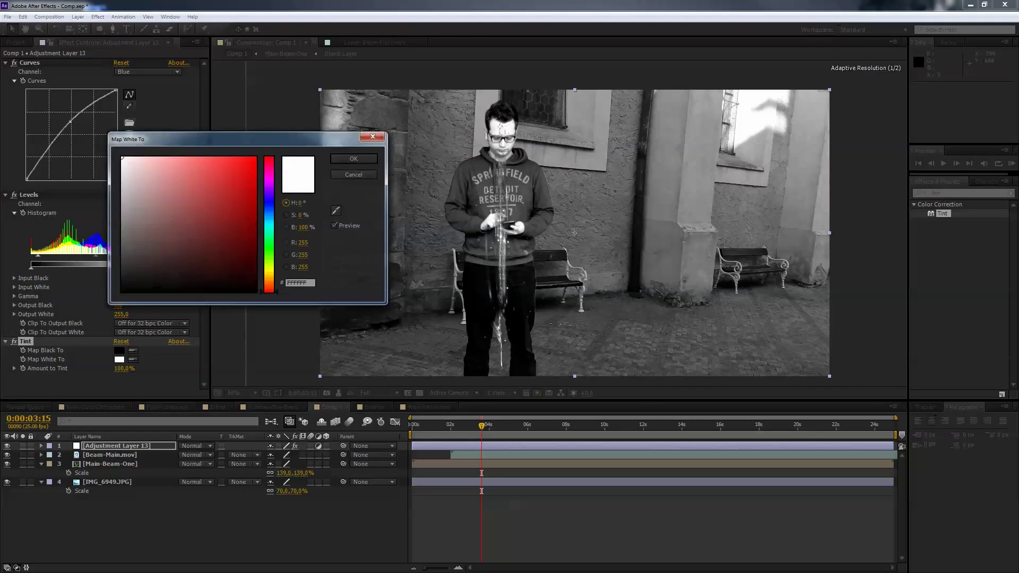
{"action": "mouse_move", "coordinate": [269, 225]}
{"action": "left_mouse_down"}
{"action": "mouse_move", "coordinate": [269, 211]}
{"action": "mouse_move", "coordinate": [227, 221]}
{"action": "mouse_move", "coordinate": [211, 212]}
{"action": "left_mouse_up"}
{"action": "left_click", "coordinate": [210, 184]}
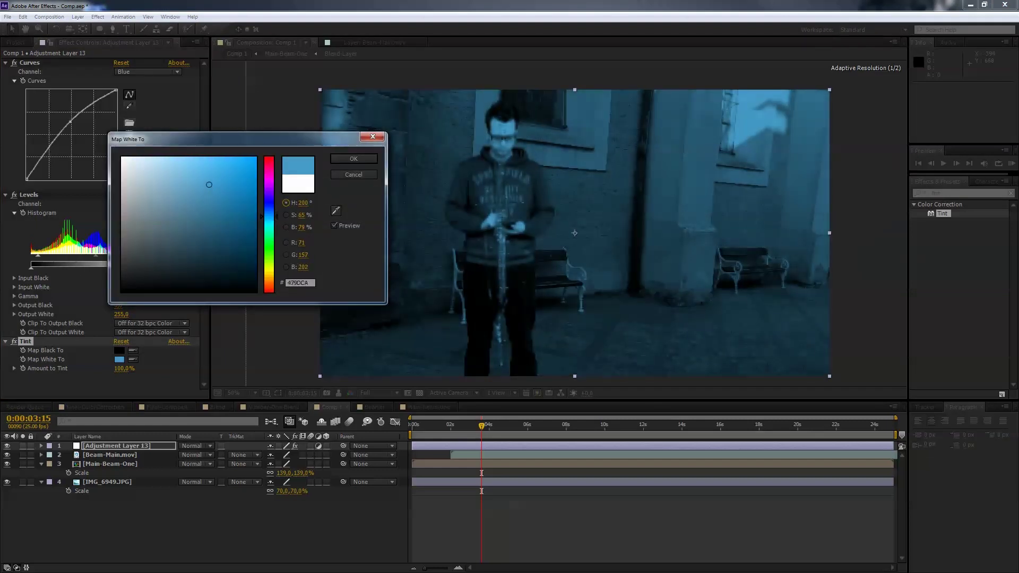
{"action": "left_click", "coordinate": [354, 159]}
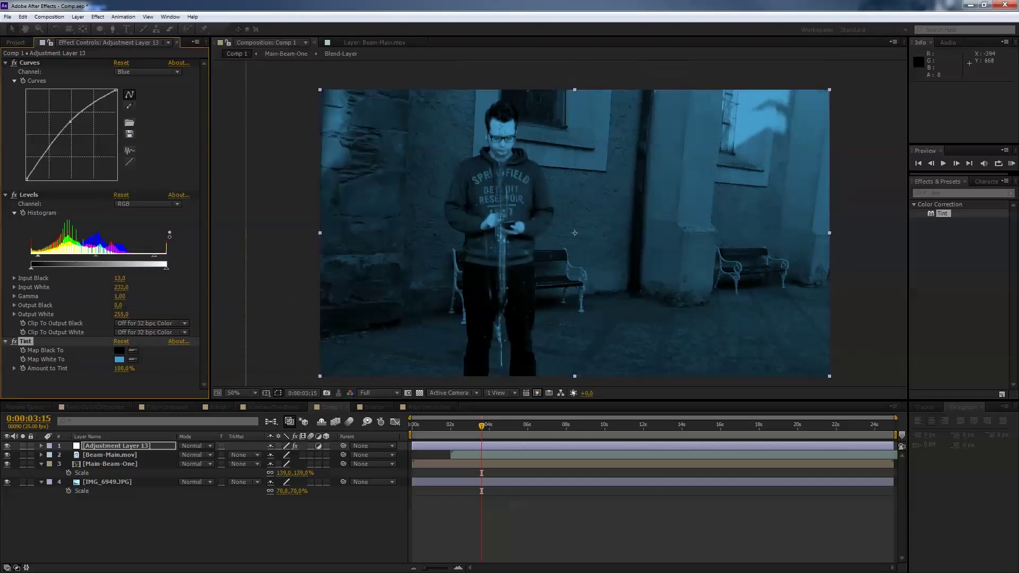
{"action": "left_click_drag", "start_coordinate": [122, 368], "coordinate": [106, 368]}
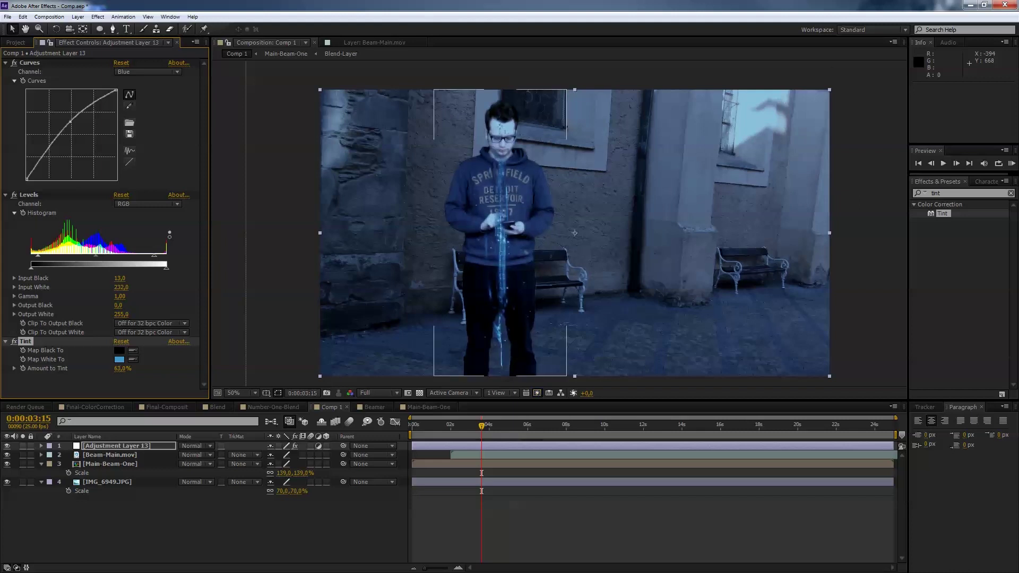
- Apply Hue/Saturation to the IMG_6949.JPG background layer with Master Saturation at -62 and Master Lightness at -31
{"action": "left_click", "coordinate": [41, 482]}
{"action": "left_click", "coordinate": [42, 463]}
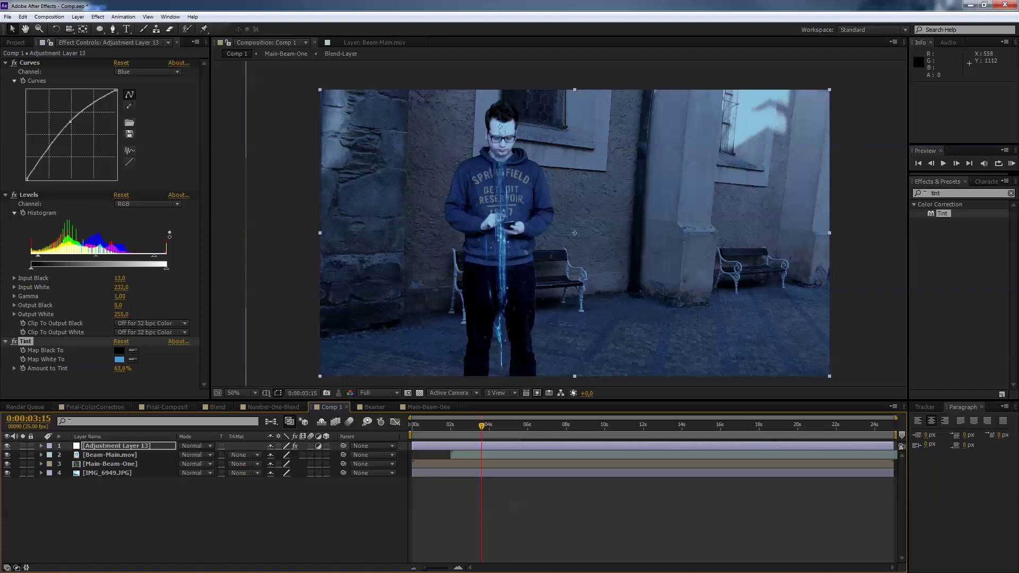
{"action": "left_click", "coordinate": [468, 472]}
{"action": "left_click", "coordinate": [934, 193]}
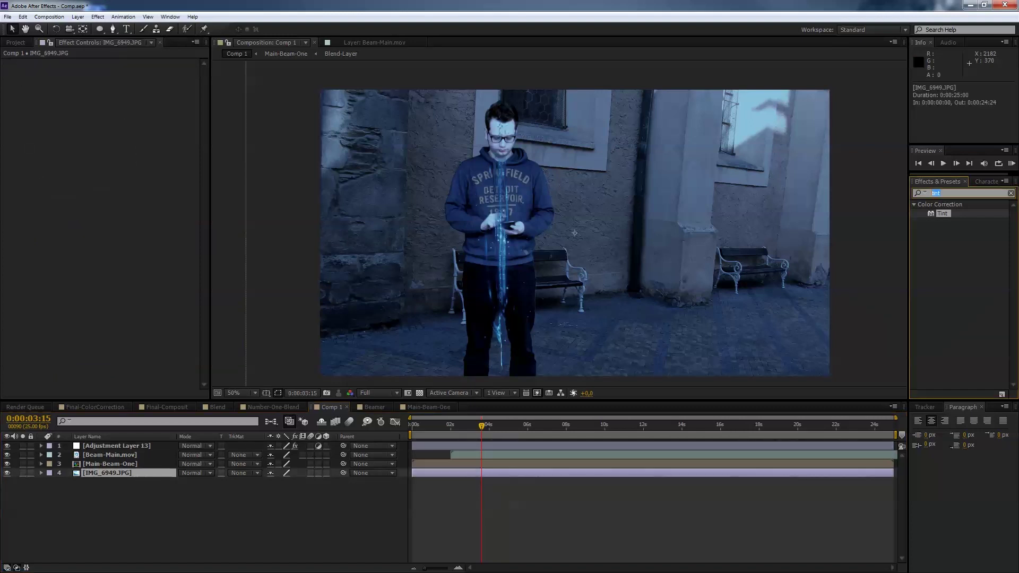
{"action": "type", "text": "hue"}
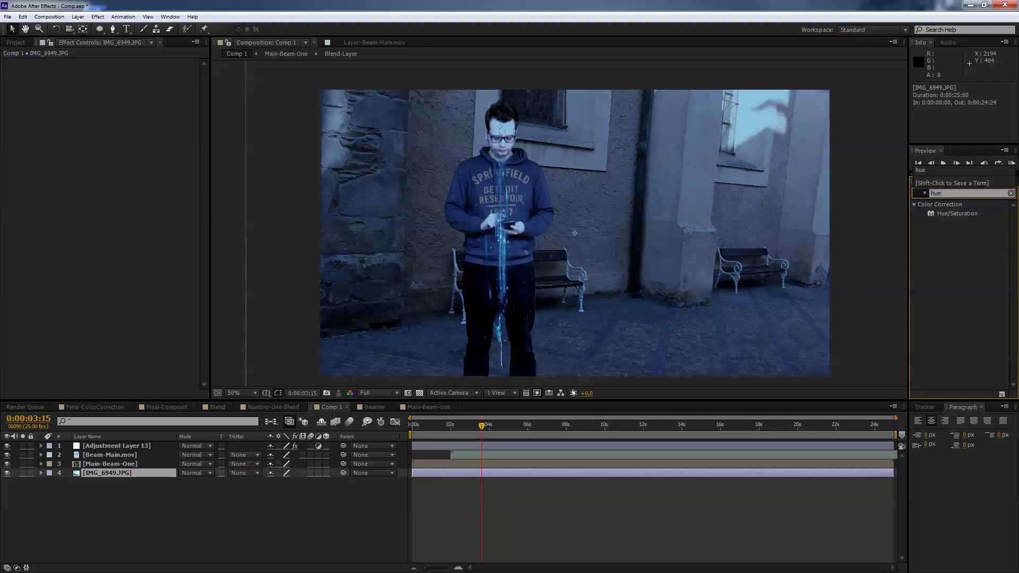
{"action": "double_click", "coordinate": [957, 213]}
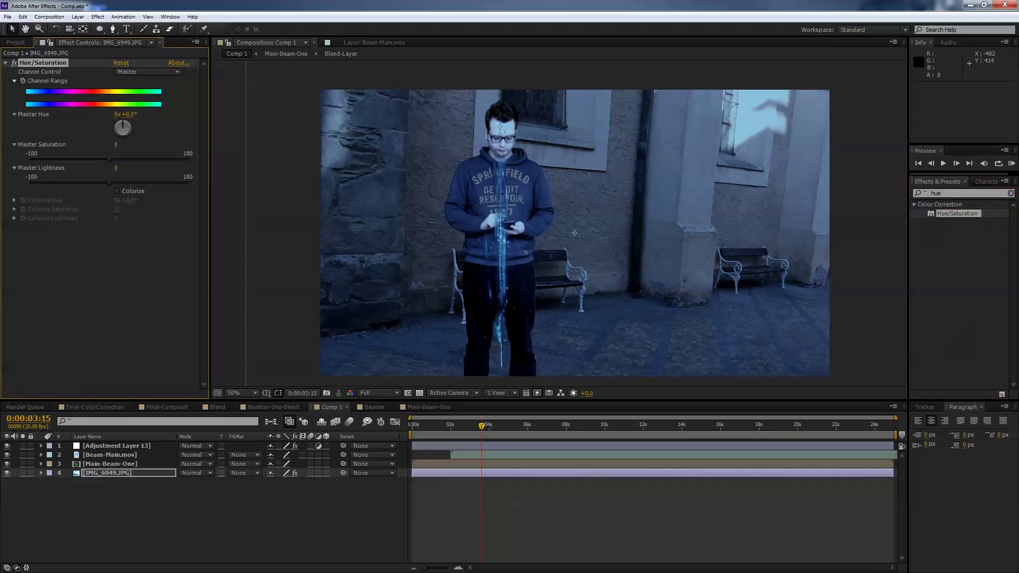
{"action": "left_click_drag", "start_coordinate": [106, 159], "coordinate": [60, 160]}
{"action": "left_click_drag", "start_coordinate": [109, 182], "coordinate": [84, 182]}
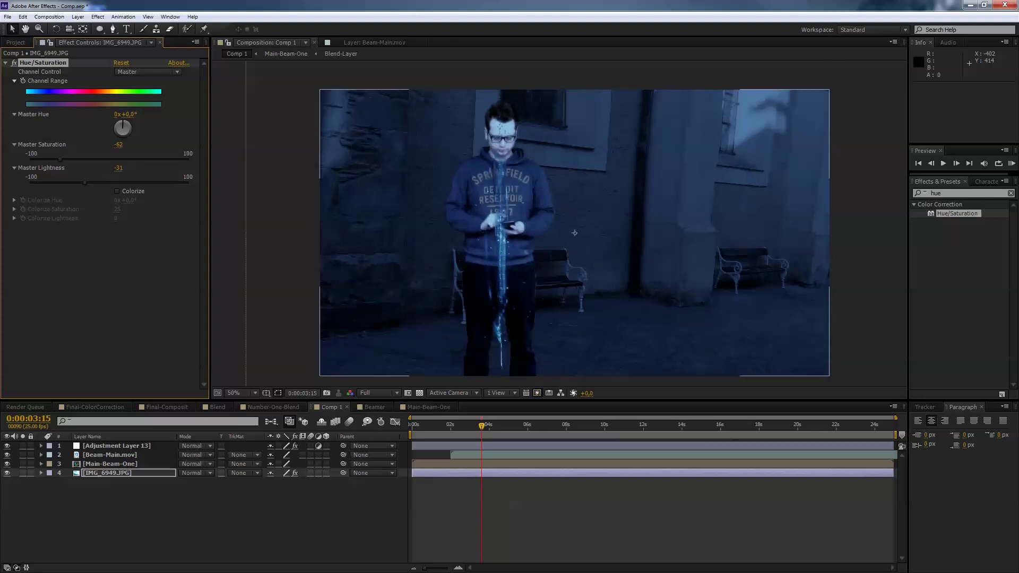
- Apply Hue/Saturation to the Main-Beam-One layer with Master Saturation at 4 and Master Lightness at -32
{"action": "left_click", "coordinate": [110, 463]}
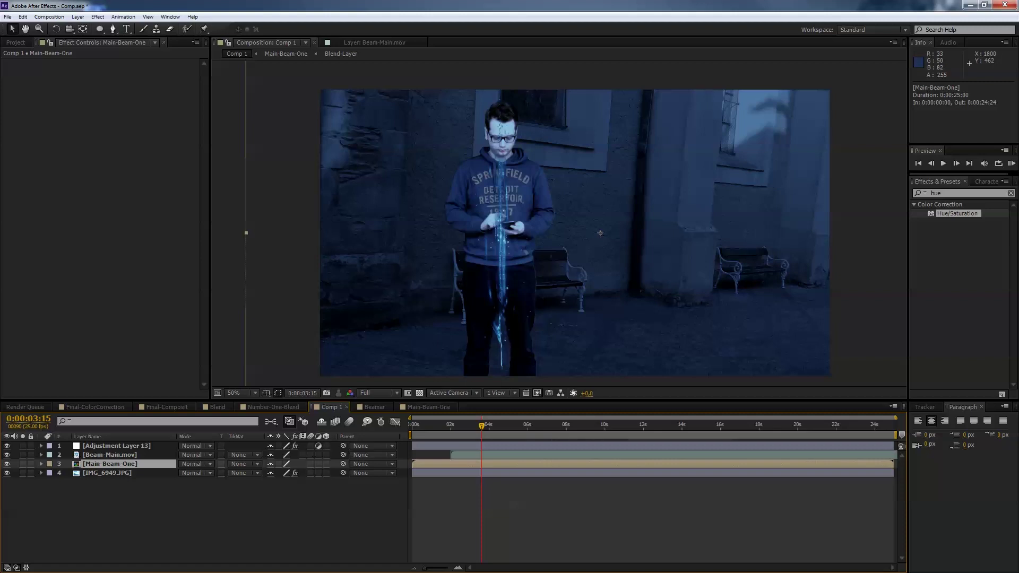
{"action": "left_click", "coordinate": [936, 193]}
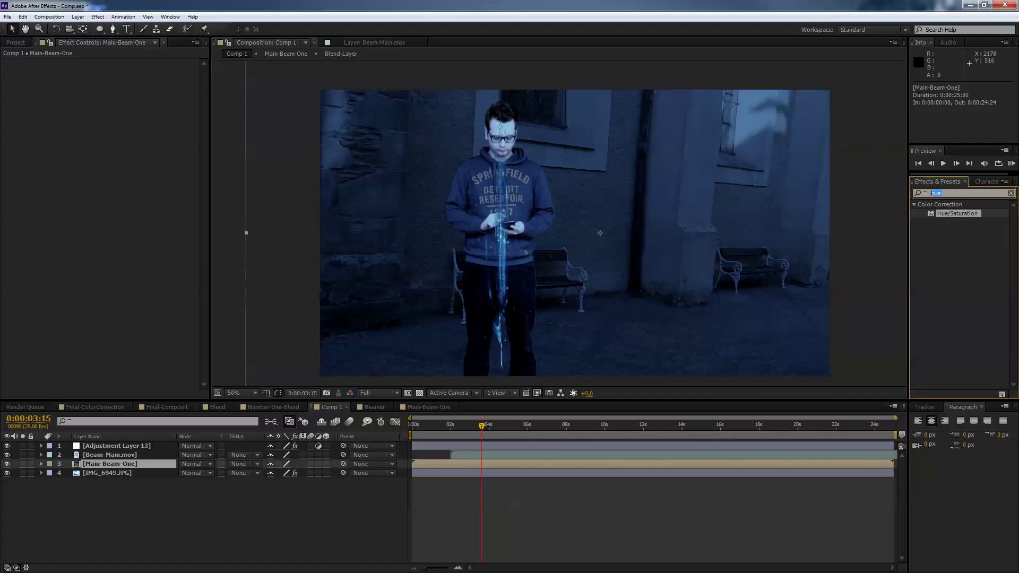
{"action": "double_click", "coordinate": [957, 213]}
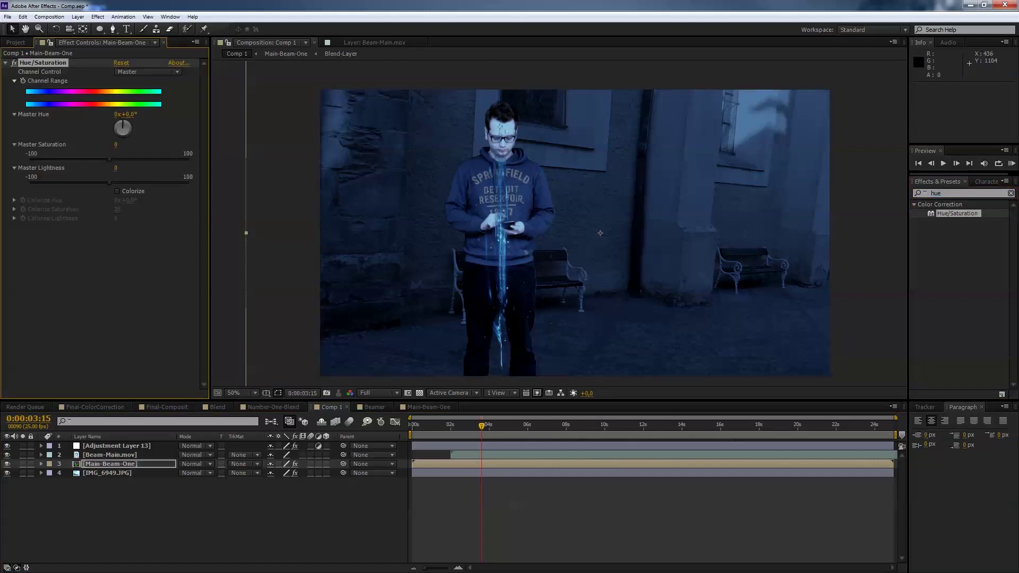
{"action": "left_click_drag", "start_coordinate": [117, 168], "coordinate": [120, 145]}
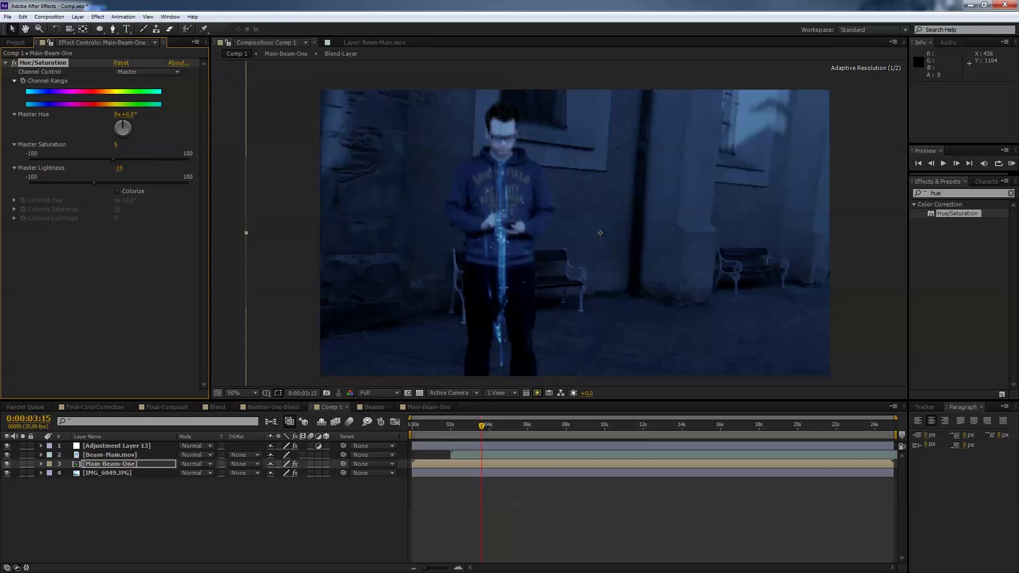
{"action": "left_click_drag", "start_coordinate": [118, 167], "coordinate": [111, 168]}
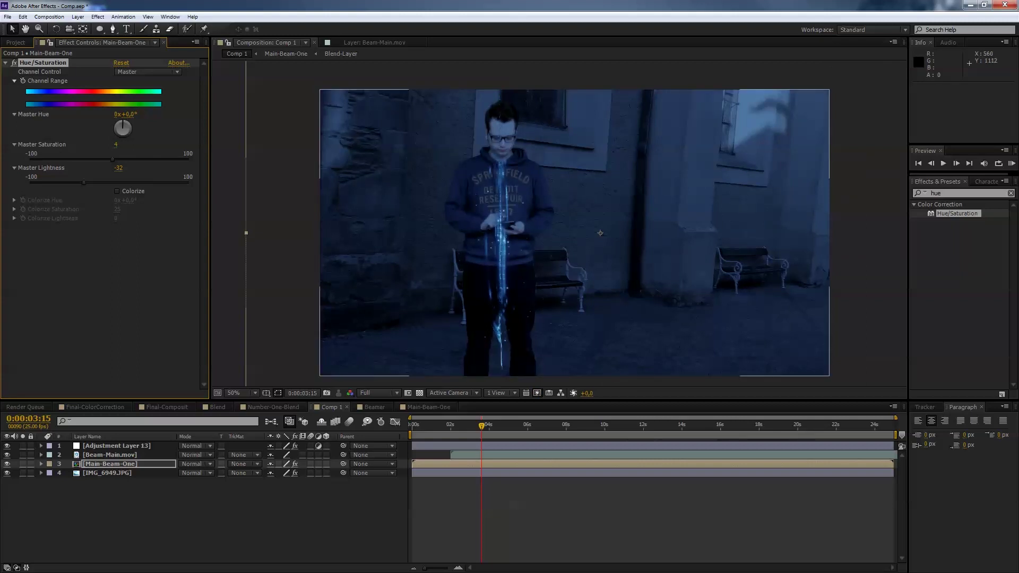
- At 0:00:04:15, apply the Stylize Glow effect to the Beam-Main.mov layer with a Glow Radius of 62
{"action": "mouse_move", "coordinate": [481, 425]}
{"action": "left_mouse_down"}
{"action": "mouse_move", "coordinate": [437, 425]}
{"action": "mouse_move", "coordinate": [500, 426]}
{"action": "left_mouse_up"}
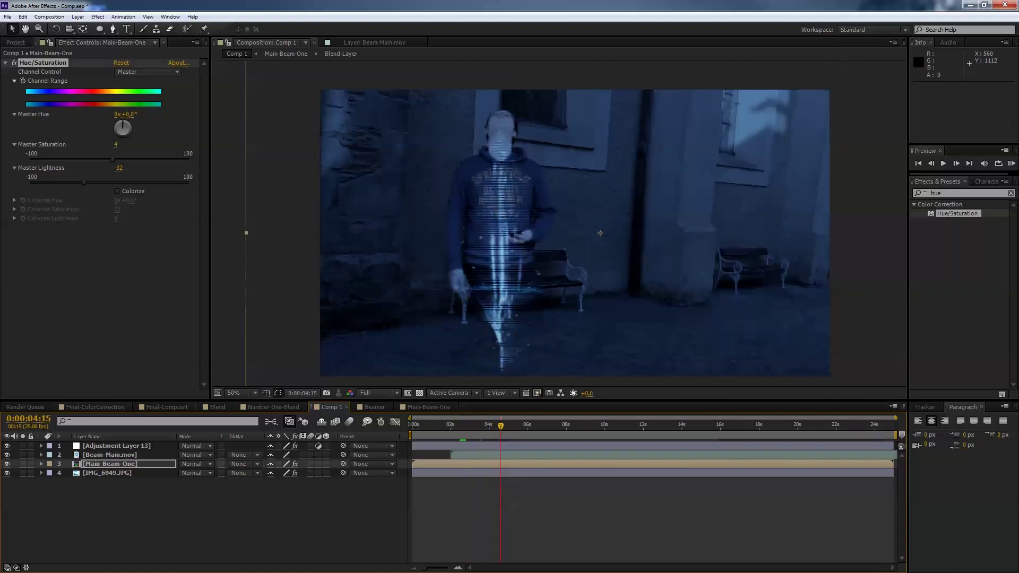
{"action": "left_click", "coordinate": [499, 455]}
{"action": "left_click", "coordinate": [955, 193]}
{"action": "type", "text": "glo"}
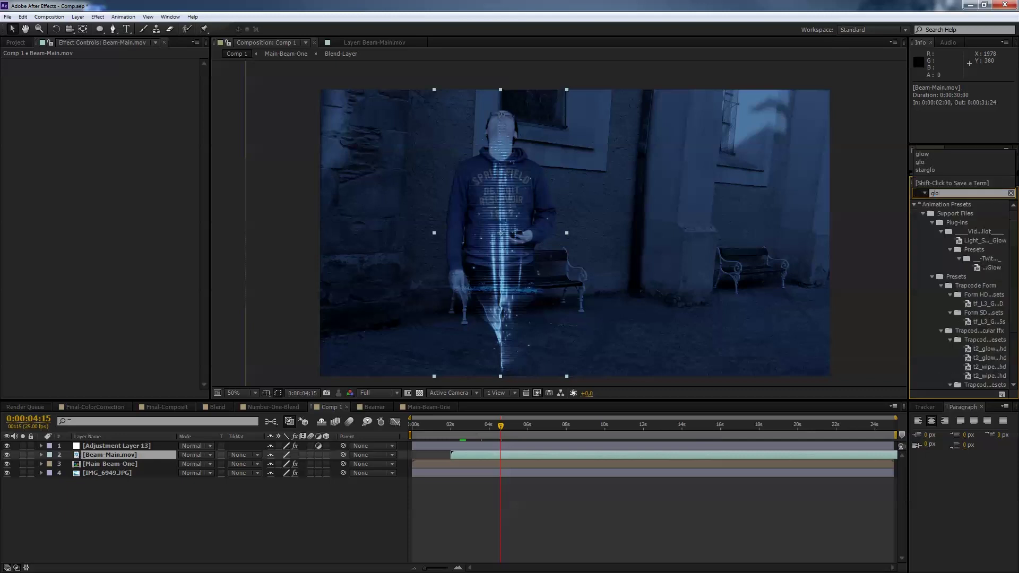
{"action": "type", "text": "w"}
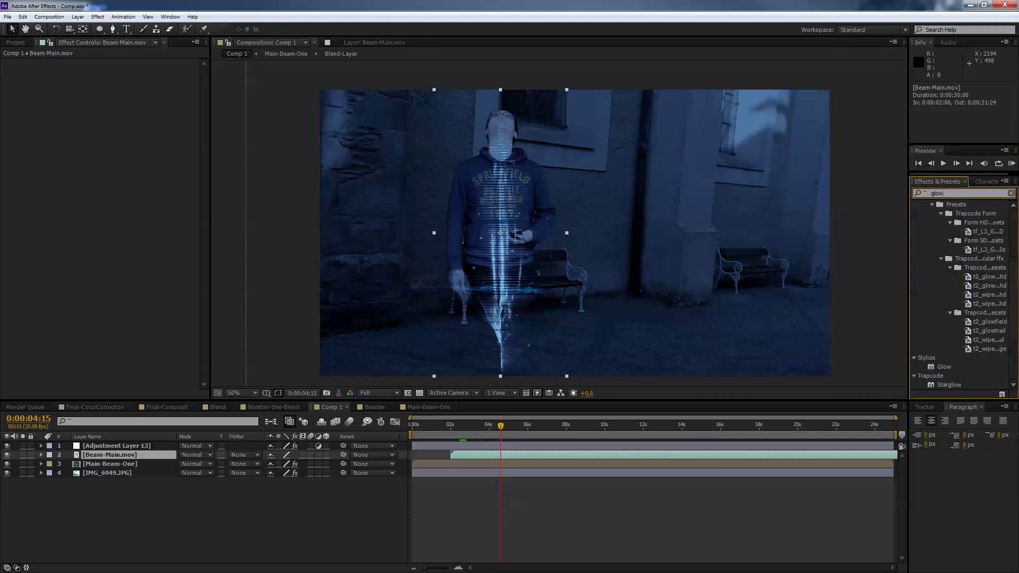
{"action": "double_click", "coordinate": [944, 367]}
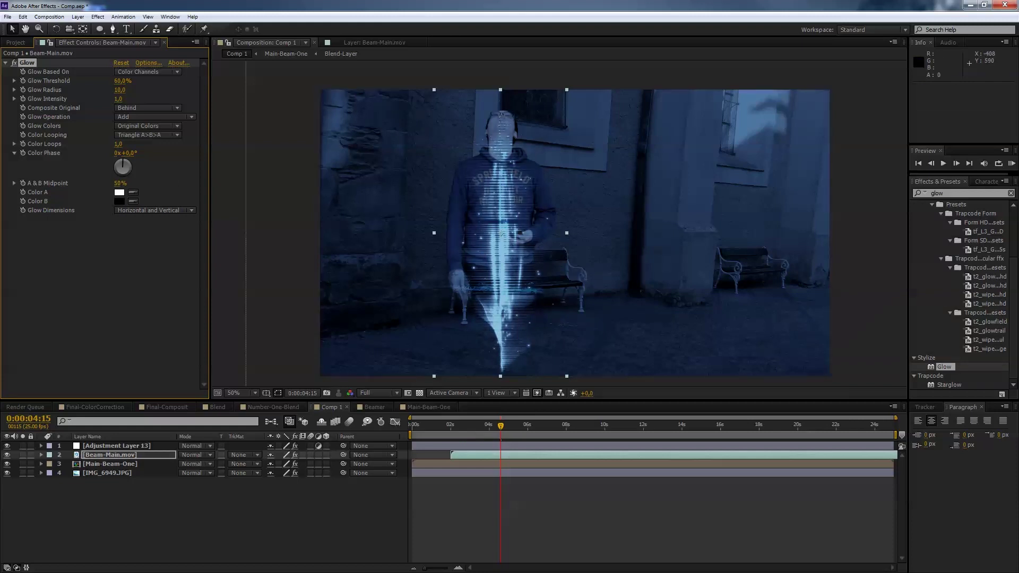
{"action": "left_click_drag", "start_coordinate": [120, 90], "coordinate": [130, 90]}
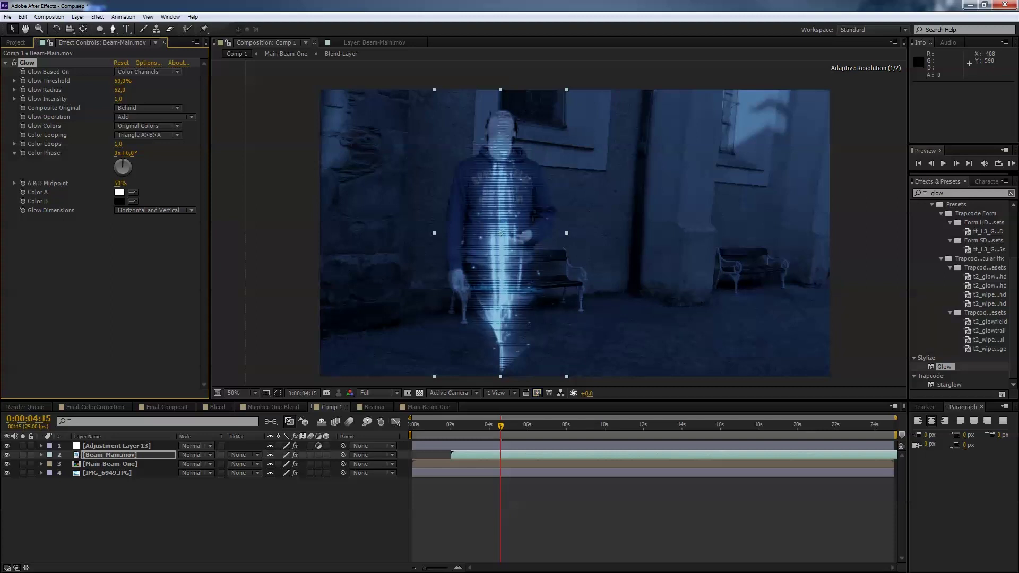
- Create a new adjustment layer above Adjustment Layer 13 and give it an elliptical mask filling the whole frame
{"action": "left_click", "coordinate": [116, 445]}
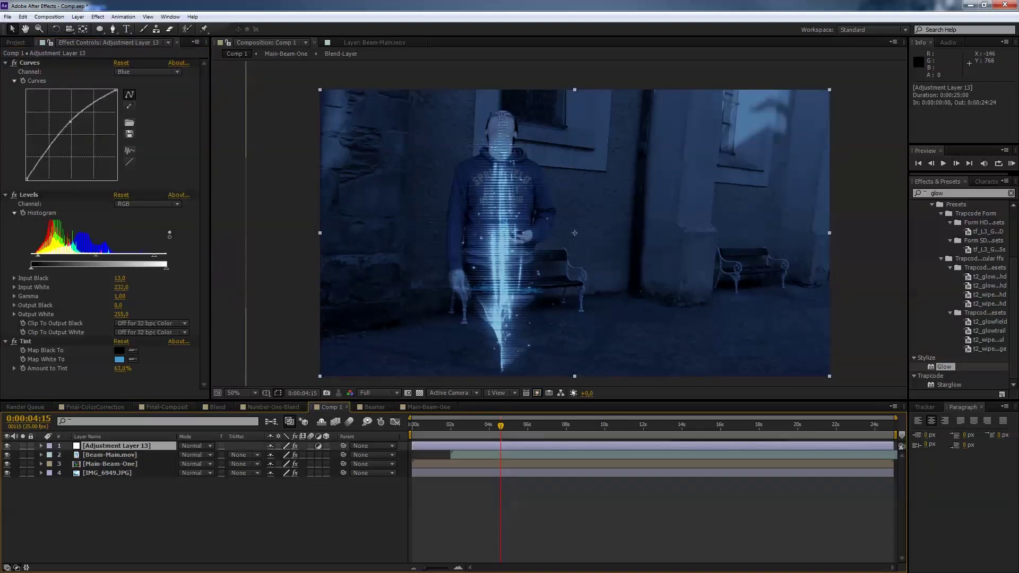
{"action": "left_click", "coordinate": [77, 16]}
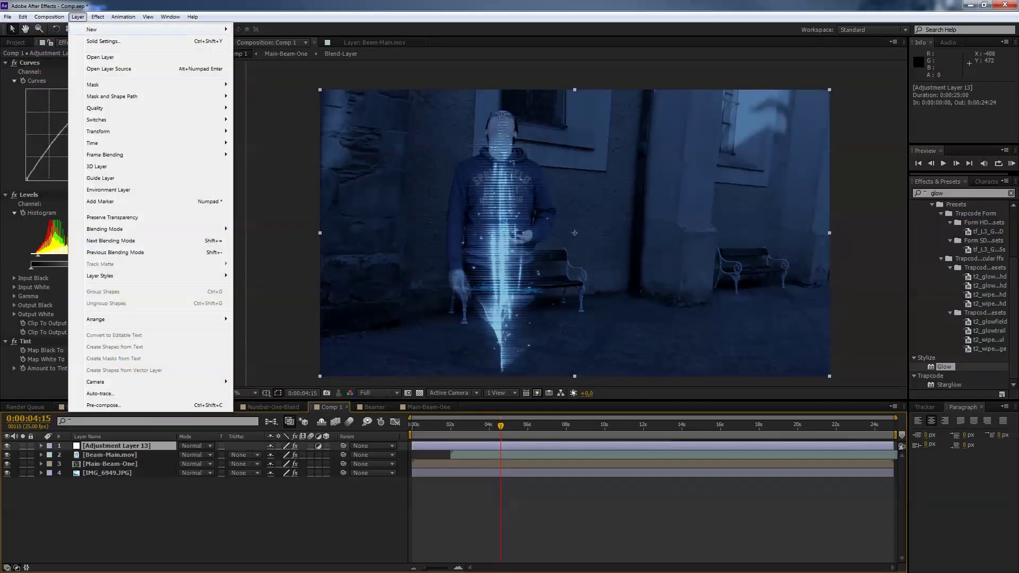
{"action": "mouse_move", "coordinate": [156, 29]}
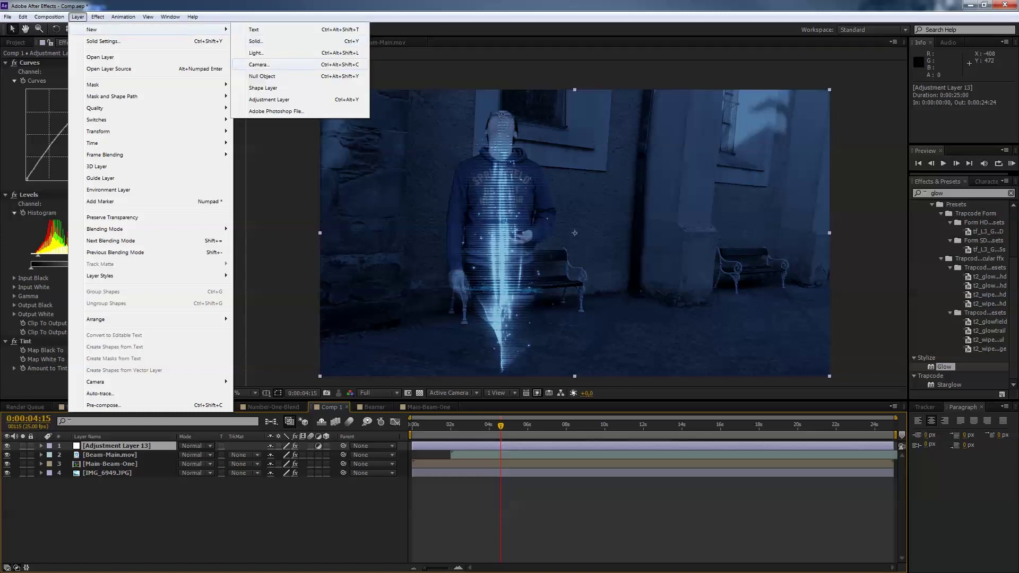
{"action": "left_click", "coordinate": [300, 99]}
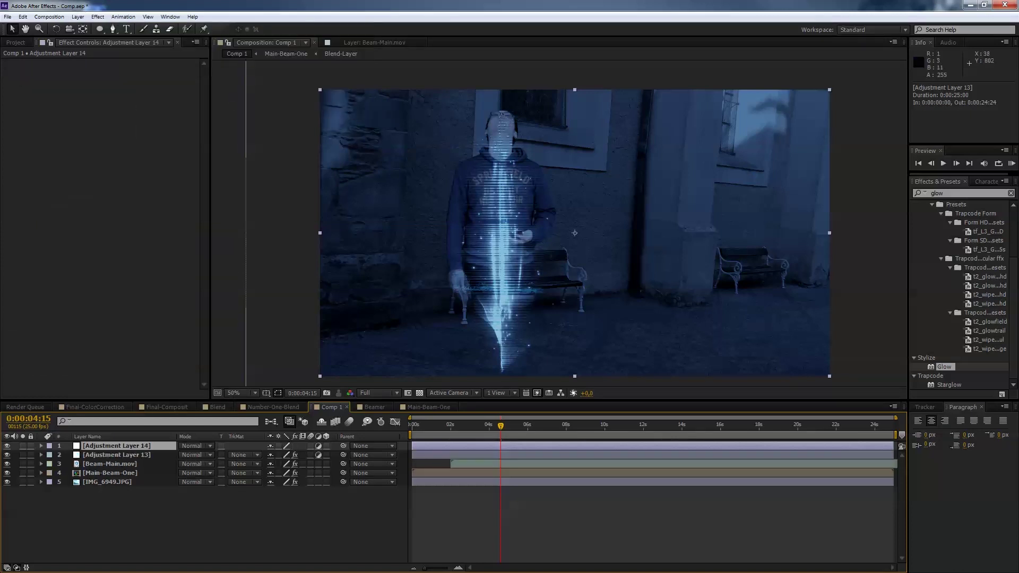
{"action": "double_click", "coordinate": [99, 29]}
{"action": "key", "text": "v"}
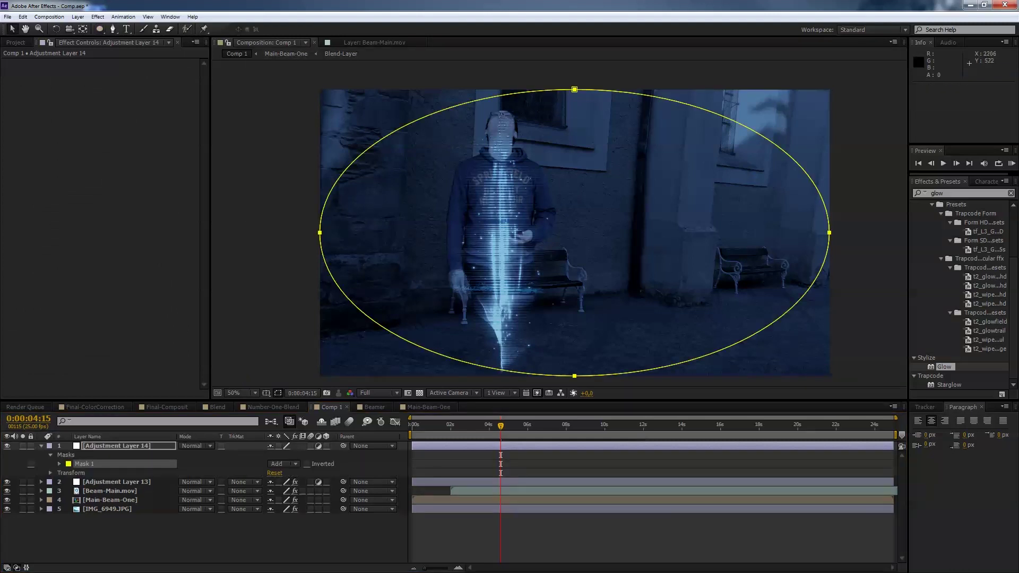
- Apply Gaussian Blur with a Blurriness of 35.5 to the new adjustment layer and invert its elliptical mask
{"action": "left_click", "coordinate": [932, 193]}
{"action": "type", "text": "gaus"}
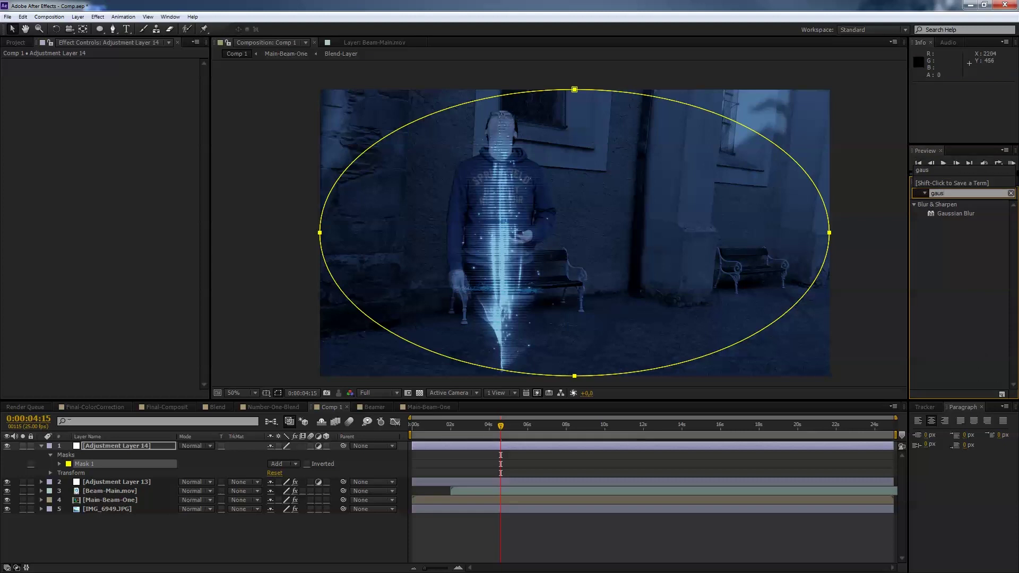
{"action": "double_click", "coordinate": [955, 214]}
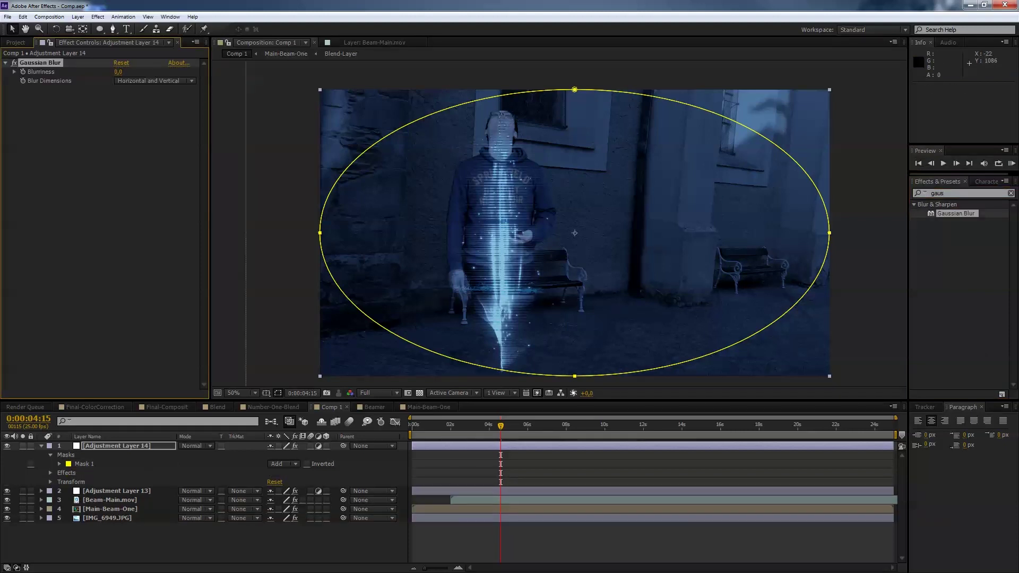
{"action": "left_click_drag", "start_coordinate": [118, 72], "coordinate": [282, 72]}
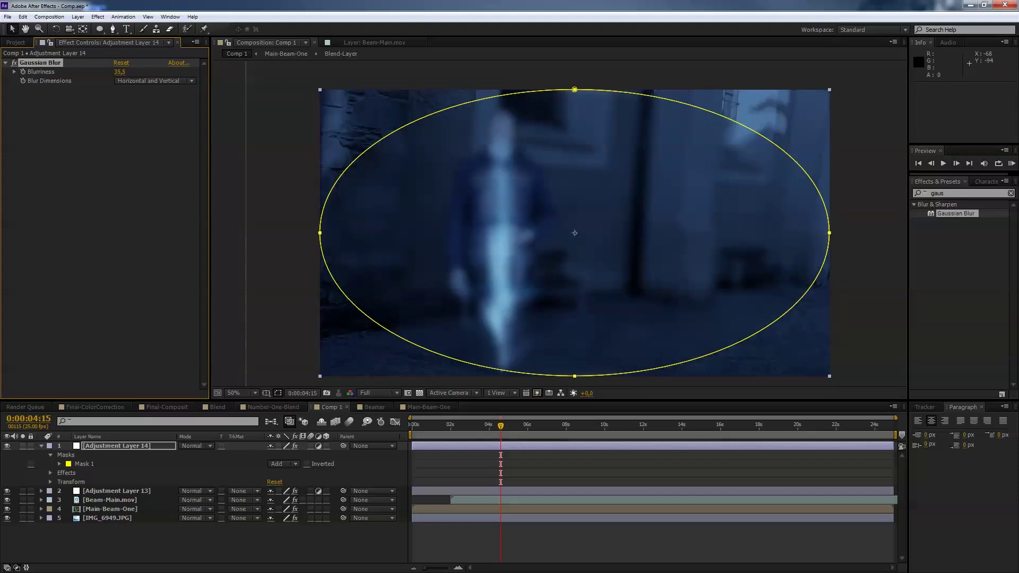
{"action": "left_click", "coordinate": [306, 464]}
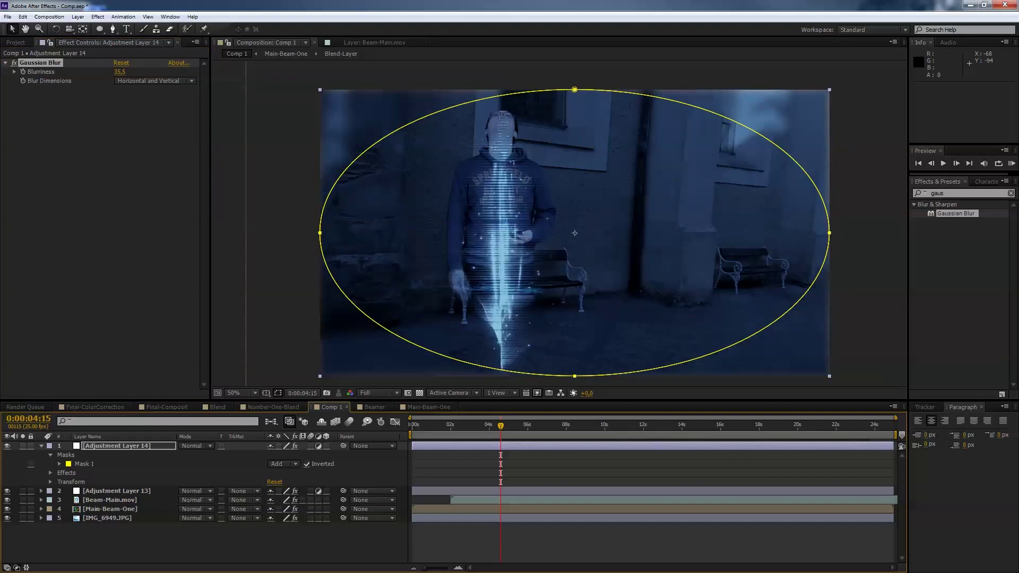
- Set the elliptical mask's feather to about 290 pixels and its expansion to -121 pixels, and return to the composition's first frame
{"action": "left_click", "coordinate": [51, 472]}
{"action": "left_click", "coordinate": [50, 473]}
{"action": "left_click", "coordinate": [84, 463]}
{"action": "key", "text": "m"}
{"action": "key", "text": "m"}
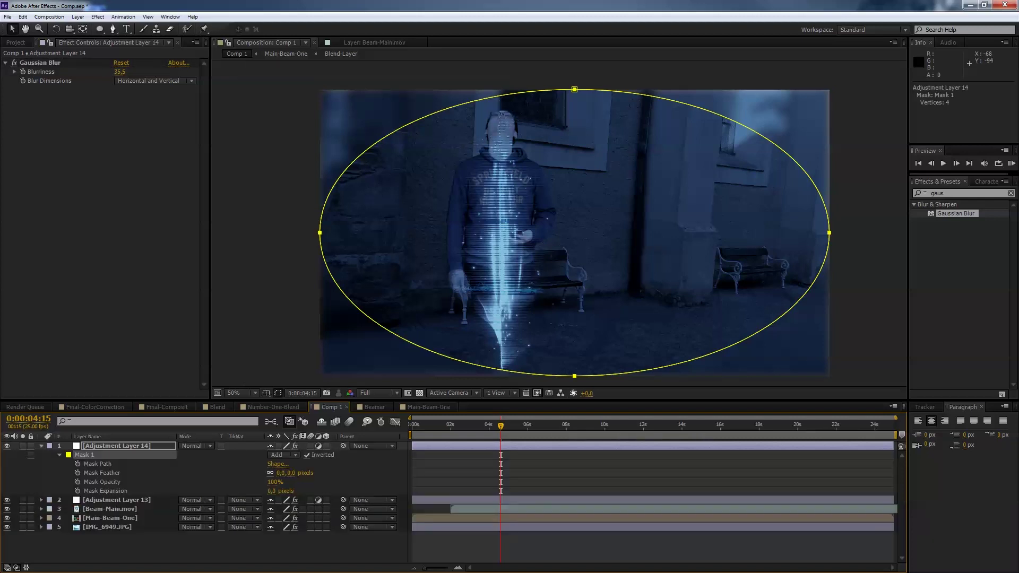
{"action": "left_click", "coordinate": [282, 473]}
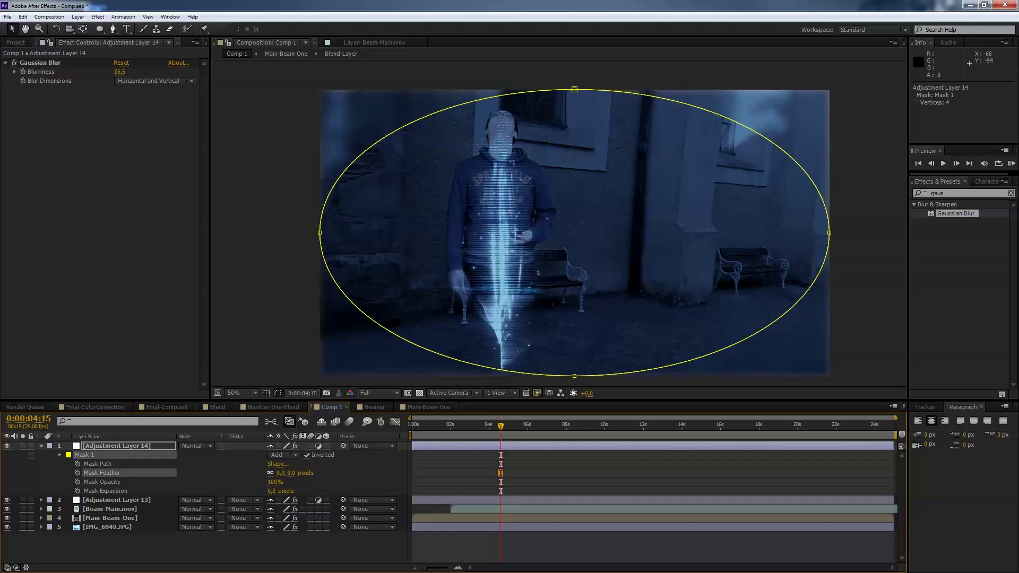
{"action": "left_click_drag", "start_coordinate": [281, 472], "coordinate": [396, 473]}
{"action": "left_click_drag", "start_coordinate": [273, 491], "coordinate": [302, 473]}
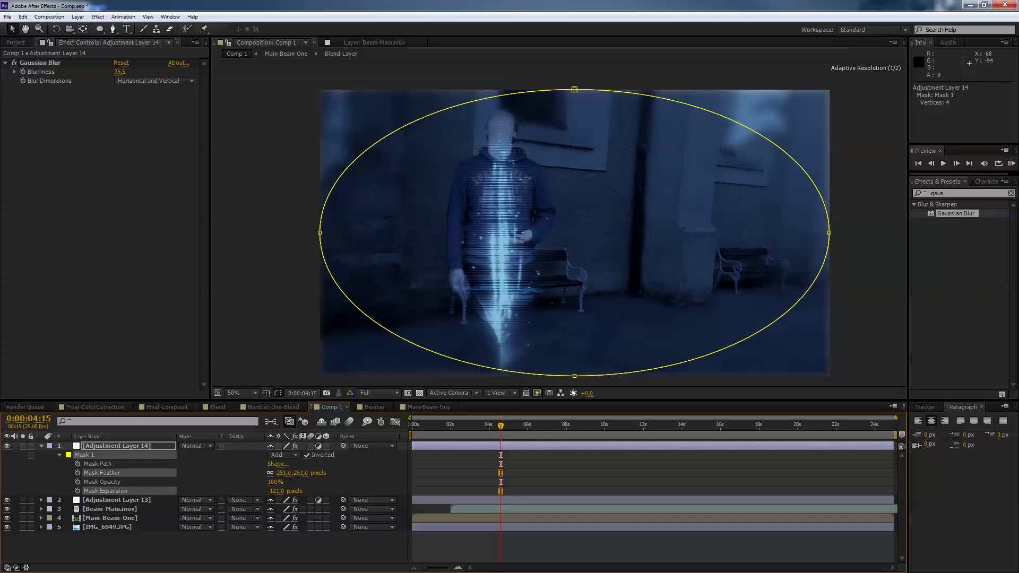
{"action": "left_click_drag", "start_coordinate": [500, 425], "coordinate": [412, 425]}
{"action": "left_click", "coordinate": [337, 382]}
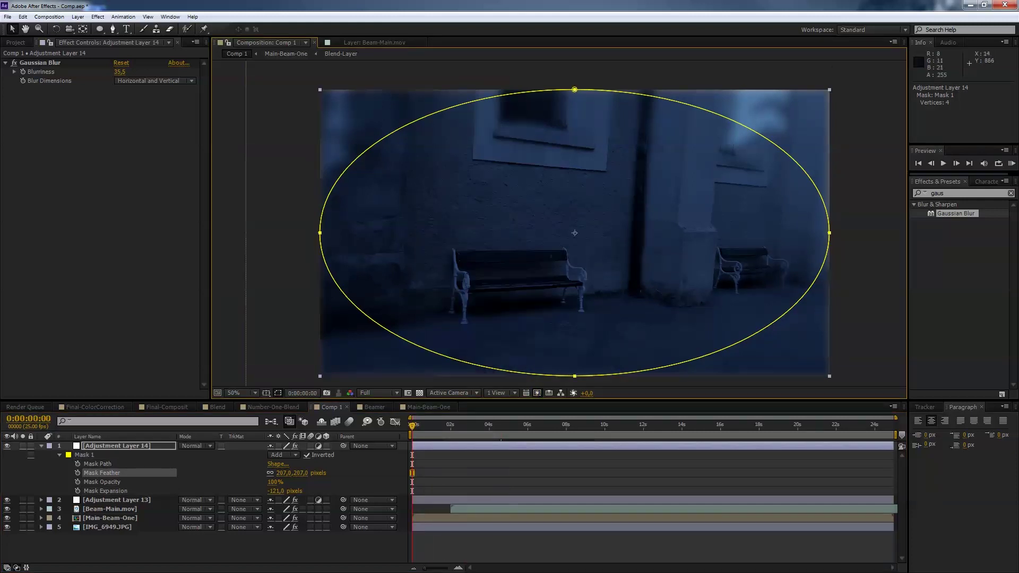
- Shift Adjustment Layer 14's whole elliptical mask left so that it centres around the front bench, keeping its shape
{"action": "mouse_move", "coordinate": [768, 140]}
{"action": "left_mouse_down"}
{"action": "mouse_move", "coordinate": [749, 138]}
{"action": "mouse_move", "coordinate": [759, 138]}
{"action": "left_mouse_up"}
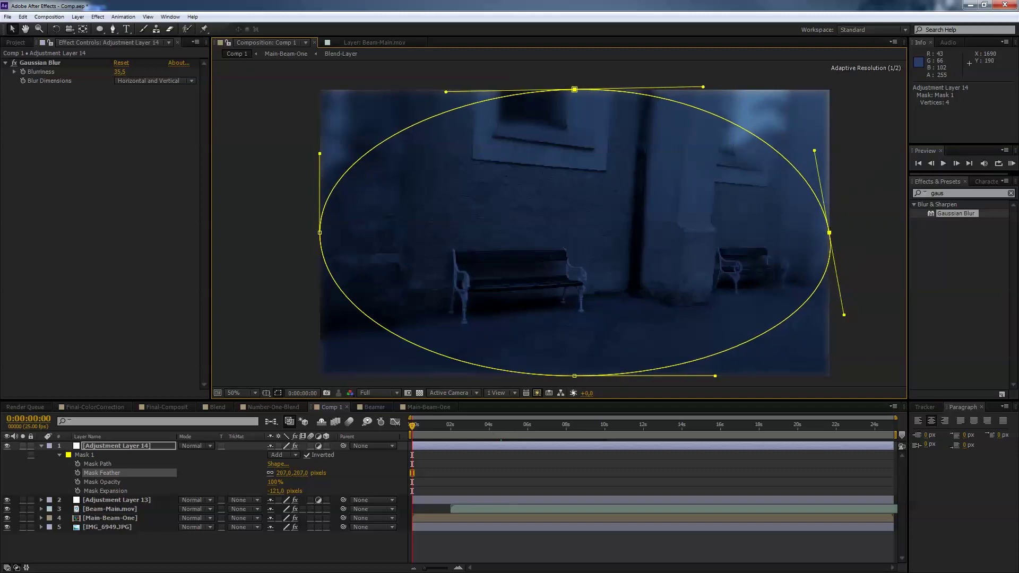
{"action": "key", "text": "ctrl+z"}
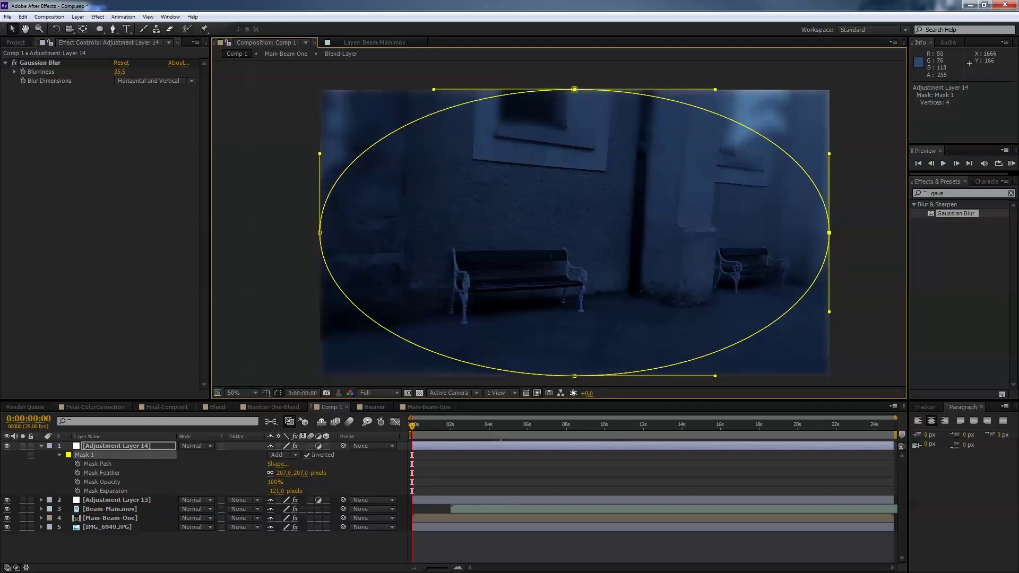
{"action": "double_click", "coordinate": [761, 135]}
{"action": "left_click_drag", "start_coordinate": [742, 161], "coordinate": [666, 163]}
- Start the work area at 0:00:00:04 and trim the composition to the work area
{"action": "left_click_drag", "start_coordinate": [411, 426], "coordinate": [416, 426]}
{"action": "key", "text": "b"}
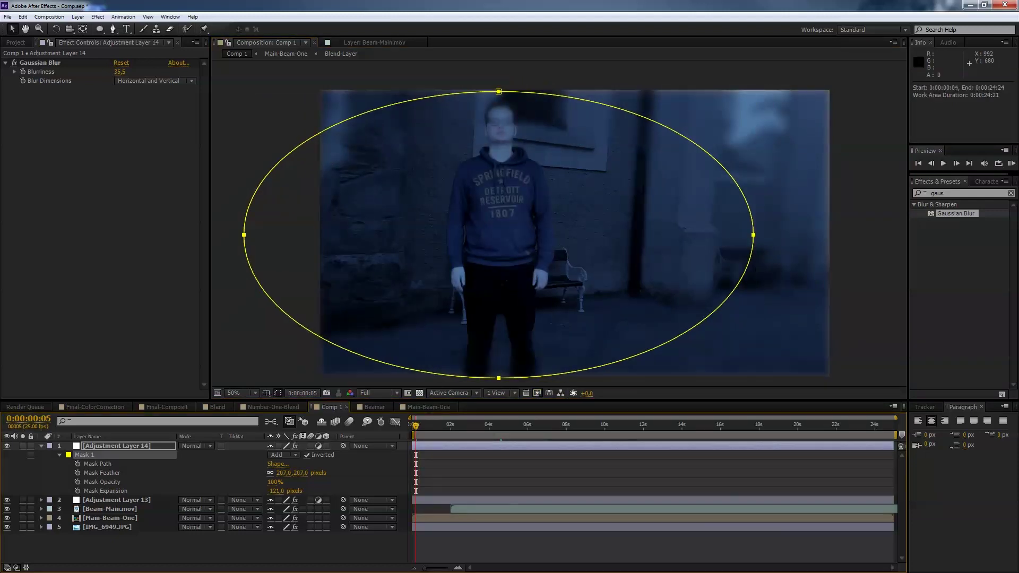
{"action": "right_click", "coordinate": [428, 436]}
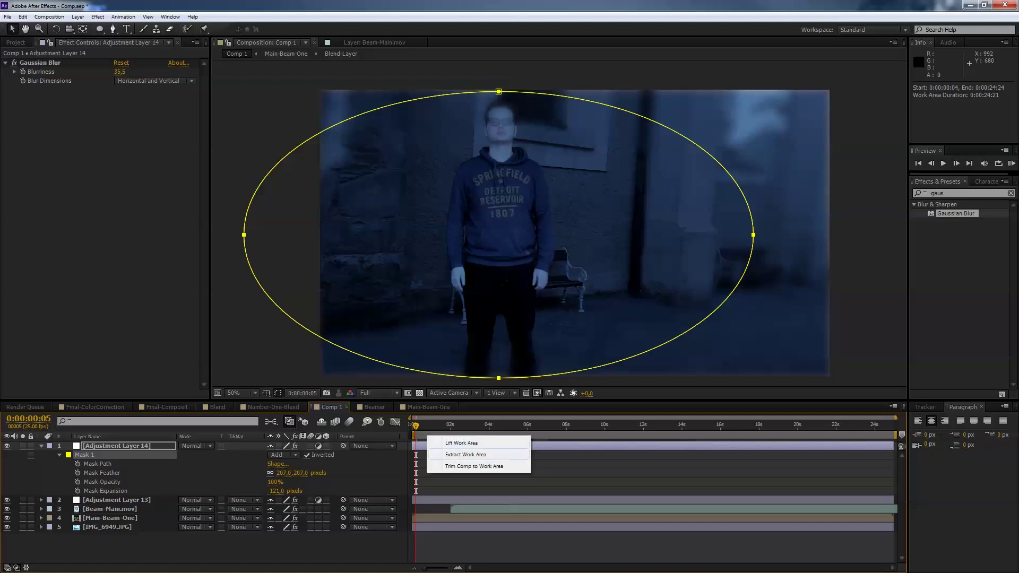
{"action": "left_click", "coordinate": [474, 466]}
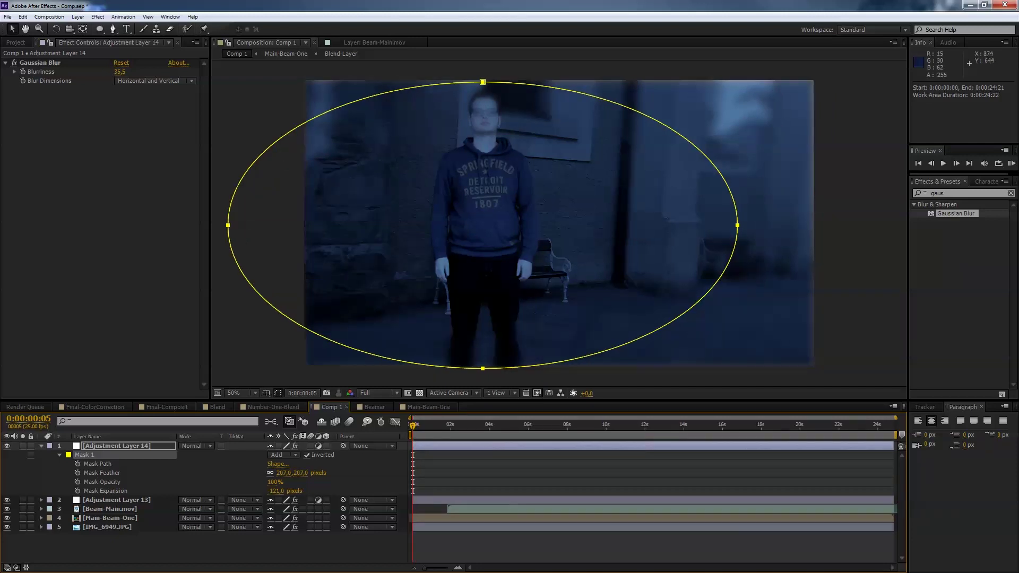
- Raise the elliptical mask slightly, stretch its top point above the frame to clear the man's head, and preview the result
{"action": "left_click_drag", "start_coordinate": [483, 82], "coordinate": [488, 69]}
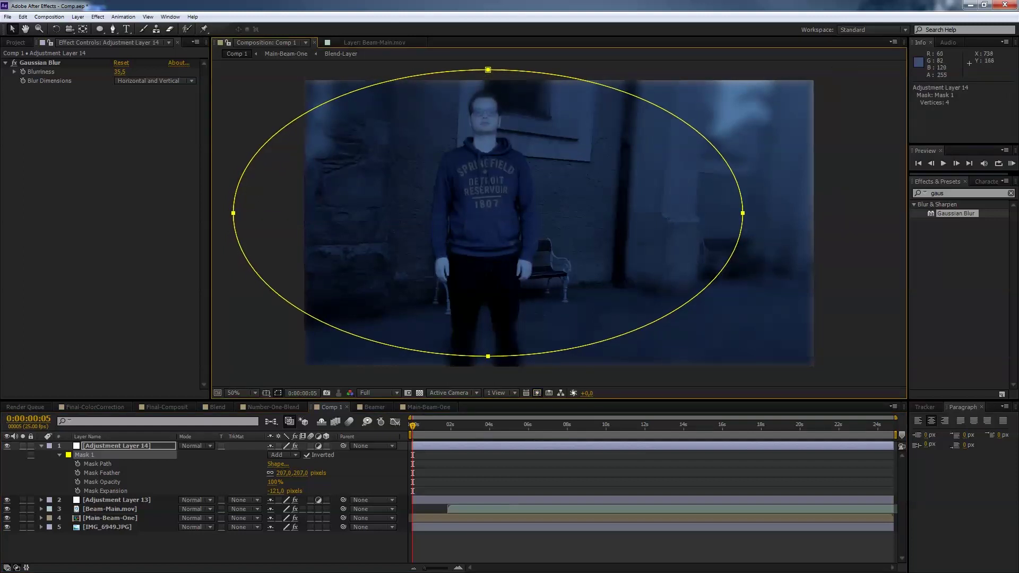
{"action": "left_click_drag", "start_coordinate": [487, 70], "coordinate": [482, 48]}
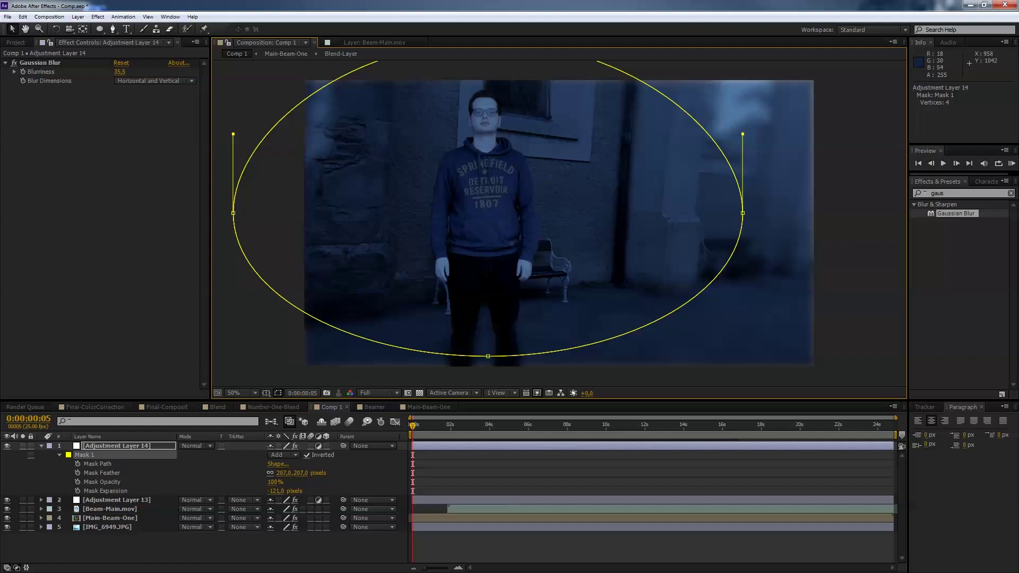
{"action": "key", "text": "Page_Up"}
{"action": "key", "text": "space"}
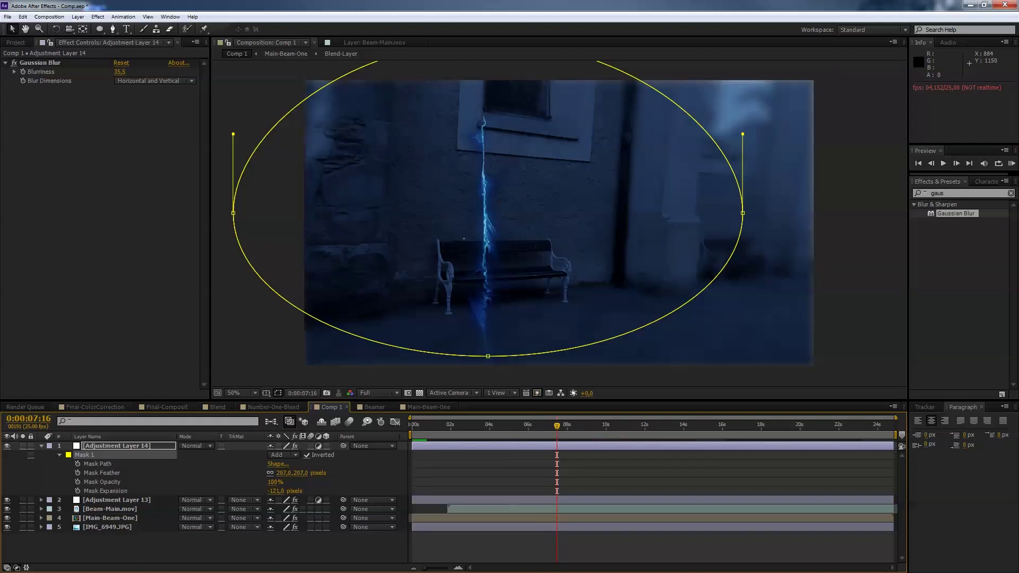
{"action": "key", "text": "u"}
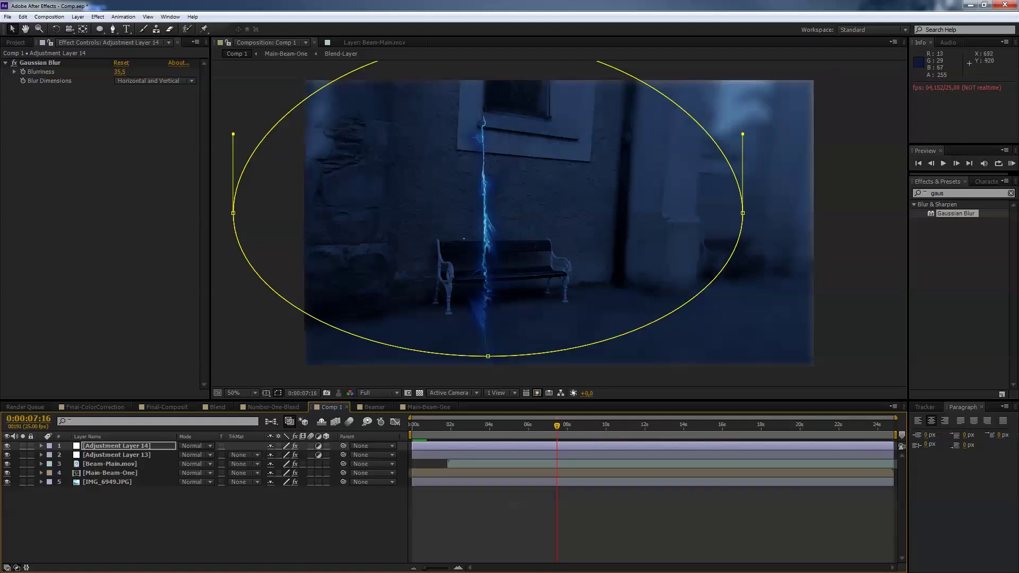
{"action": "left_click", "coordinate": [98, 16]}
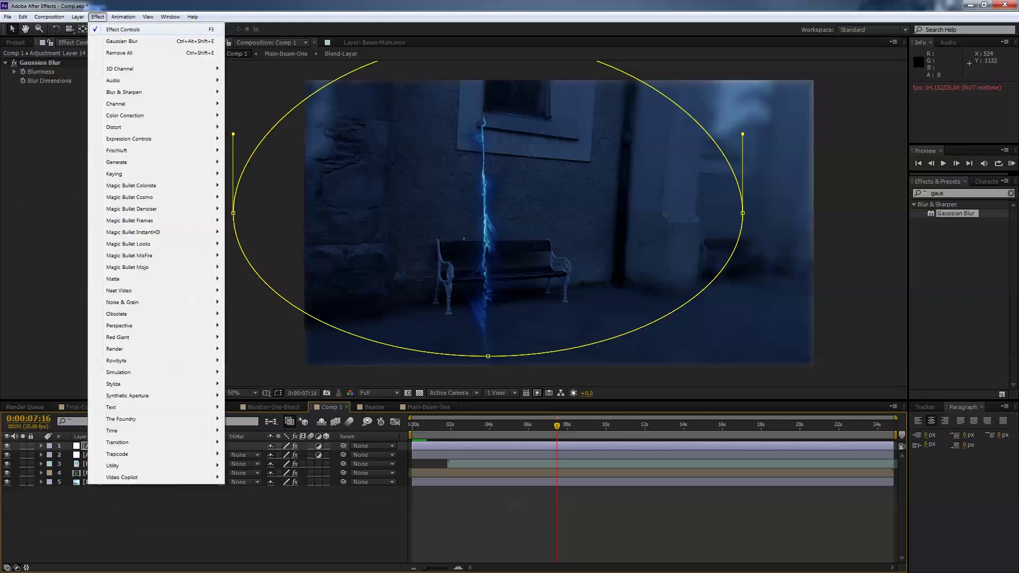
{"action": "mouse_move", "coordinate": [78, 16]}
{"action": "mouse_move", "coordinate": [223, 29]}
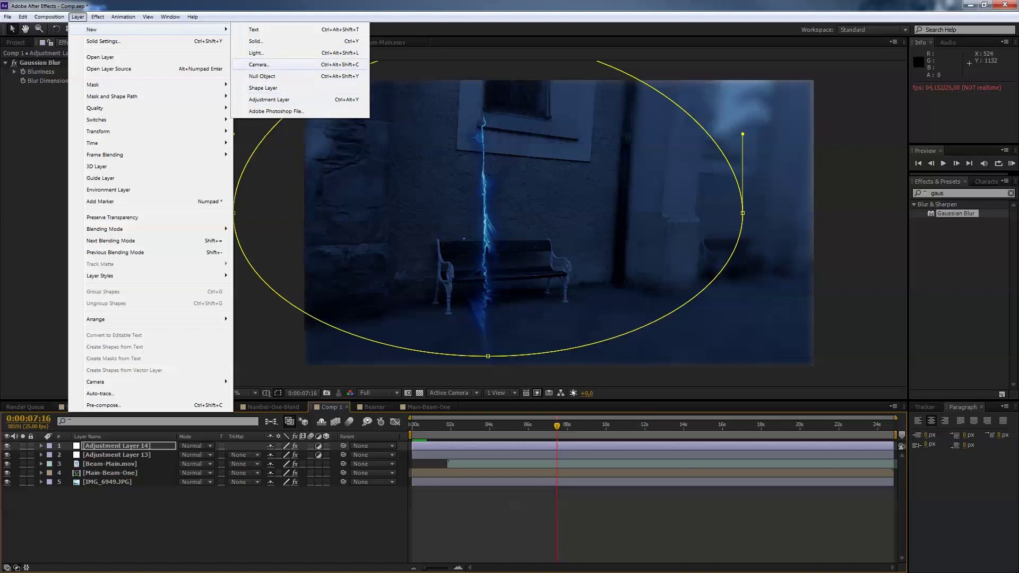
{"action": "left_click", "coordinate": [276, 381]}
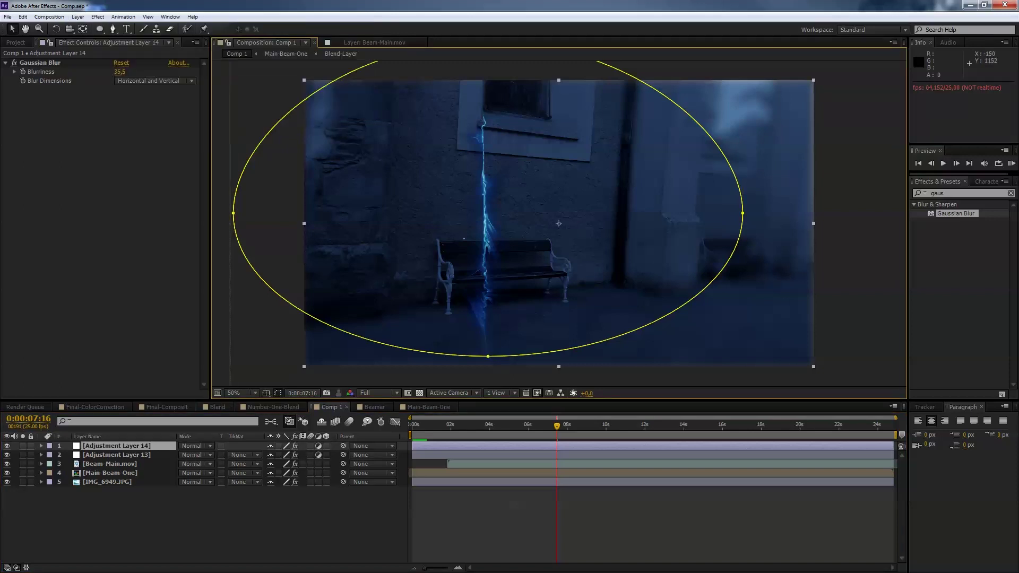
- Pre-compose all five layers into a new composition named Main-Footage, moving all attributes into it
{"action": "key", "text": "ctrl+a"}
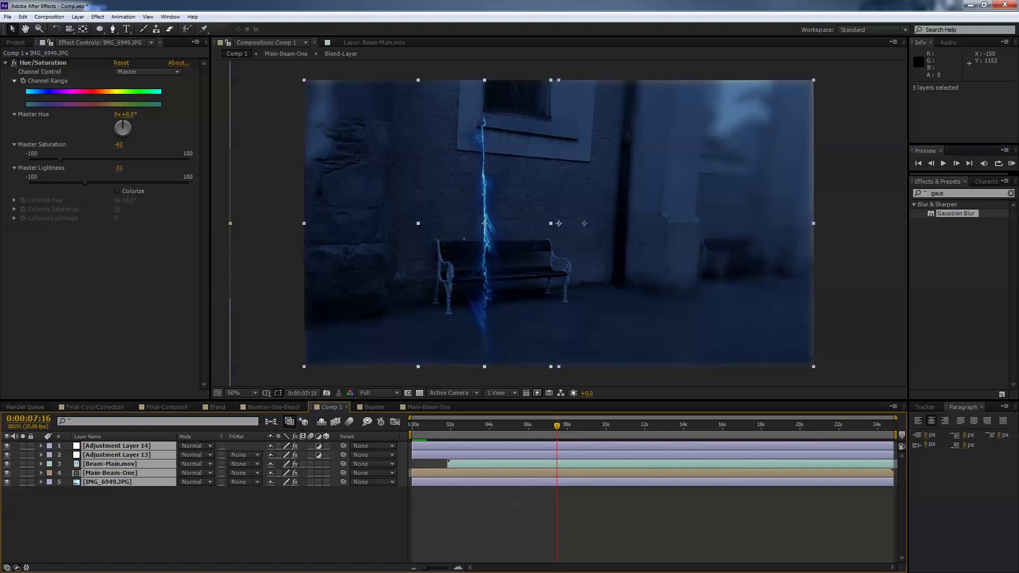
{"action": "left_click", "coordinate": [78, 16]}
{"action": "mouse_move", "coordinate": [192, 16]}
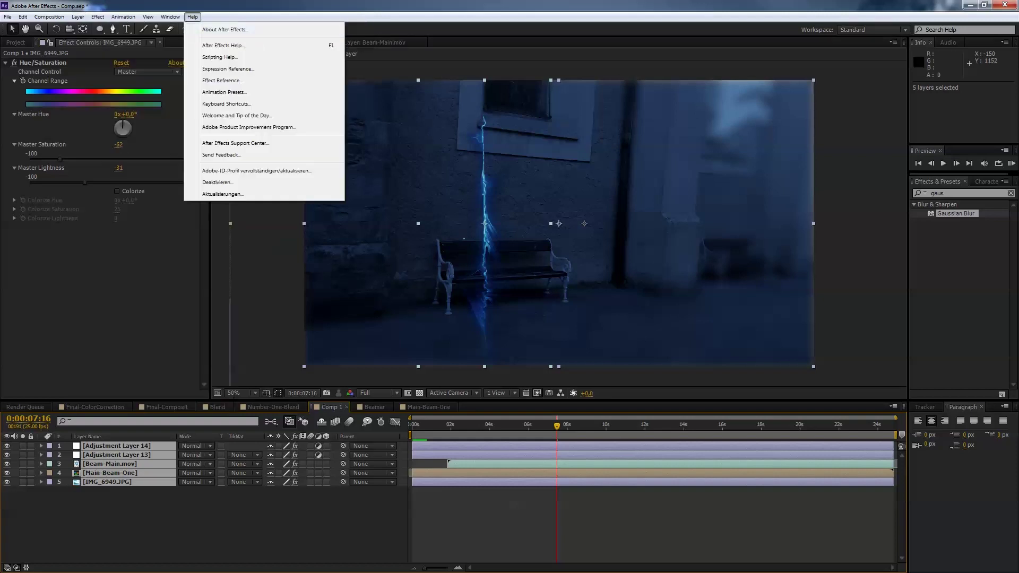
{"action": "mouse_move", "coordinate": [78, 16]}
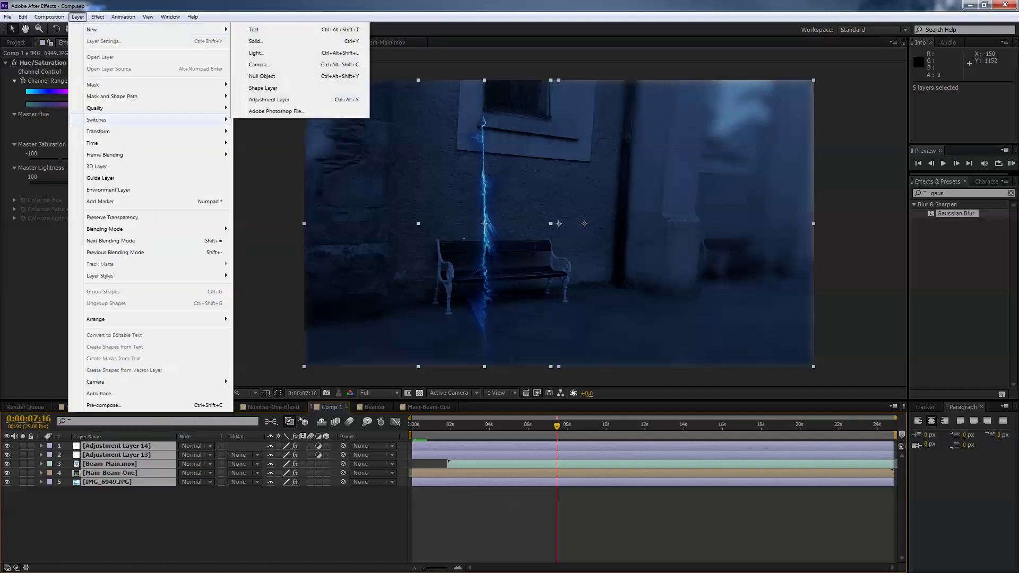
{"action": "key", "text": "Return"}
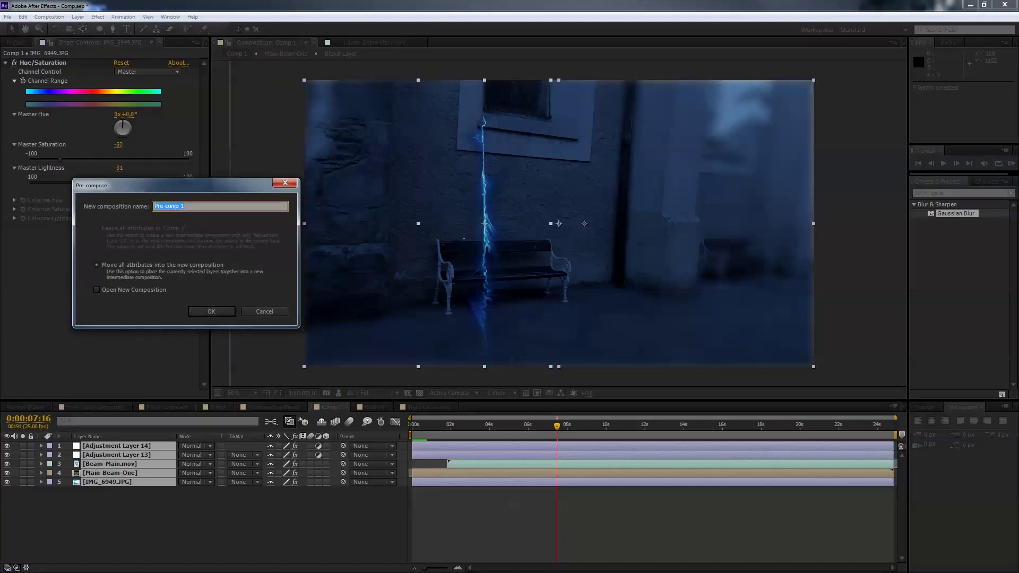
{"action": "type", "text": "MAin"}
{"action": "type", "text": "in-Footages"}
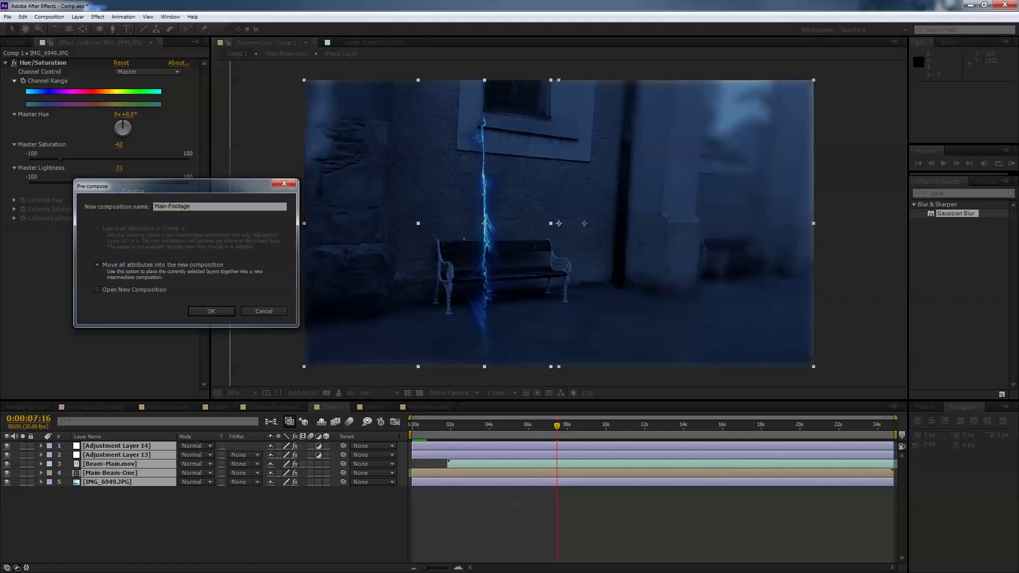
{"action": "key", "text": "Return"}
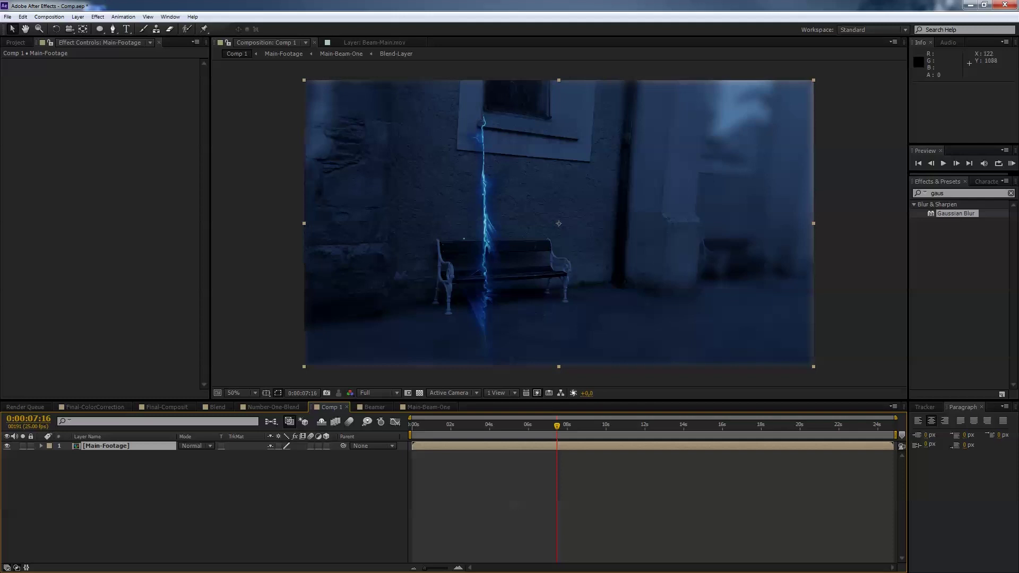
- Scale the Main-Footage layer to 108%, add the expression wiggle(1,90) to its Position, and preview the camera shake
{"action": "left_click_drag", "start_coordinate": [303, 366], "coordinate": [284, 381]}
{"action": "key", "text": "p"}
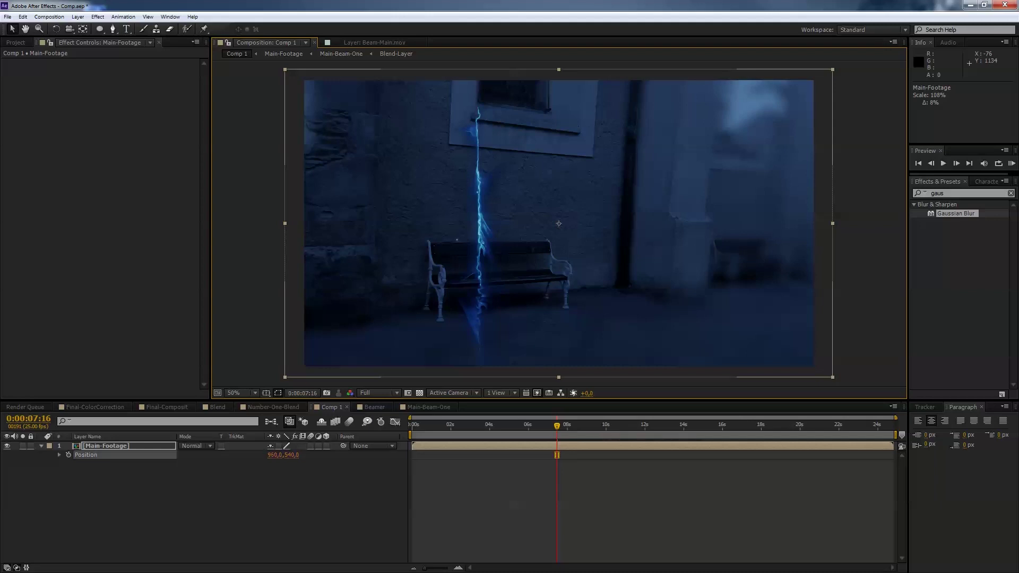
{"action": "key", "text": "alt+shift+equal"}
{"action": "type", "text": "wiggle(1,90"}
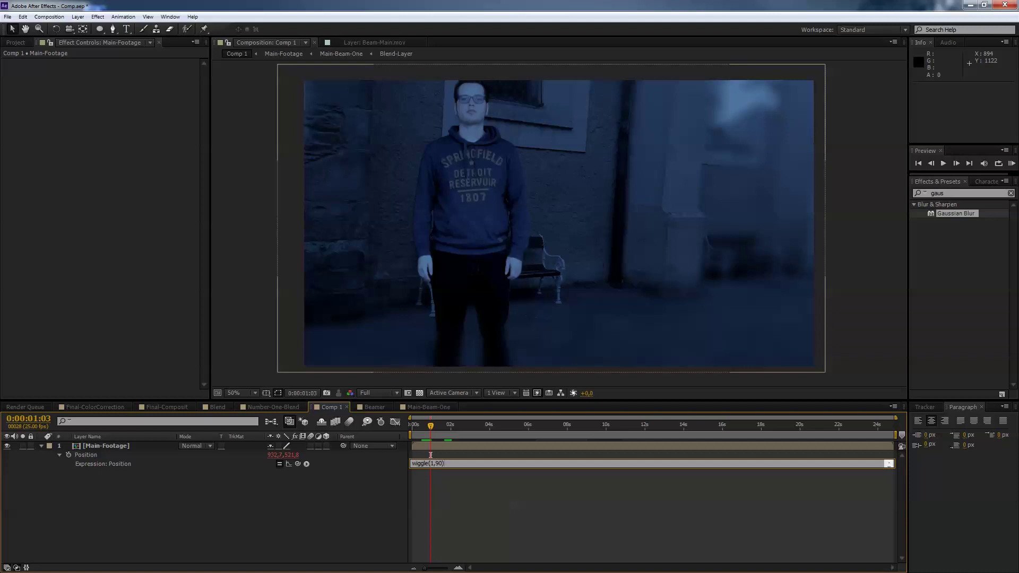
{"action": "left_click", "coordinate": [430, 455]}
{"action": "key", "text": "KP_0"}
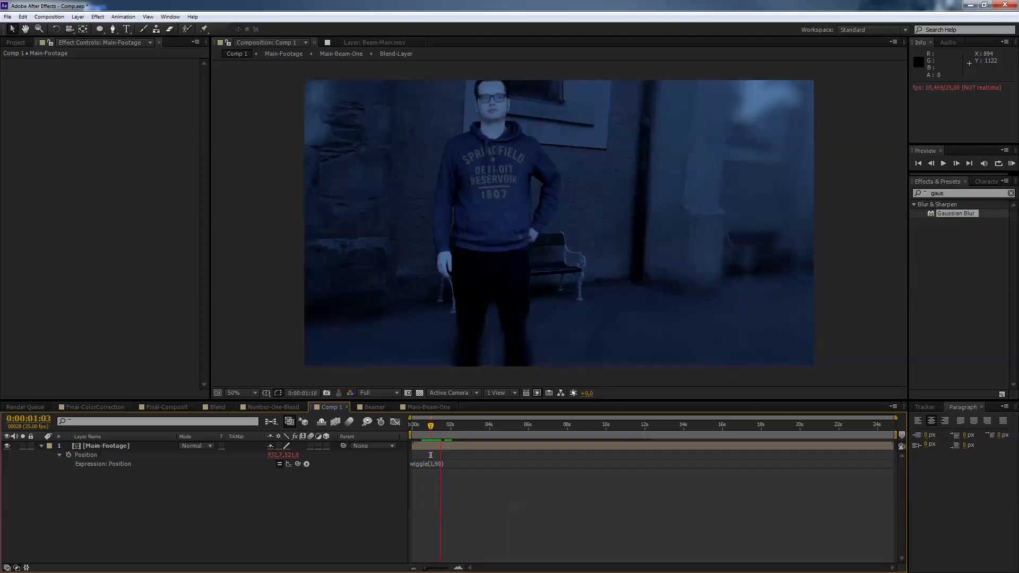
{"action": "key", "text": "space"}
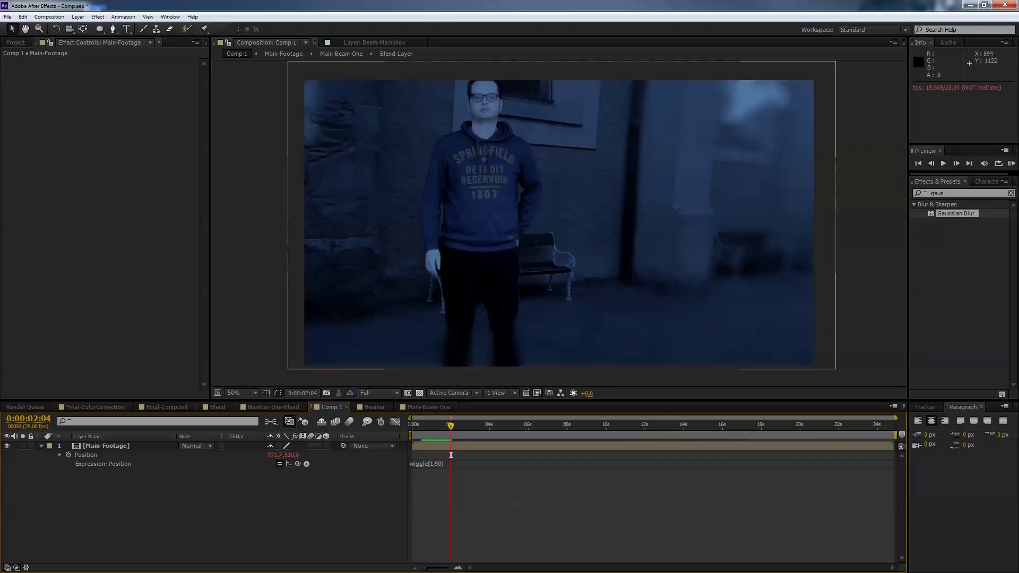
- Enable motion blur for the Main-Footage layer and the composition, and preview the playback
{"action": "left_click", "coordinate": [310, 446]}
{"action": "left_click", "coordinate": [349, 422]}
{"action": "key", "text": "space"}
{"action": "key", "text": "space"}
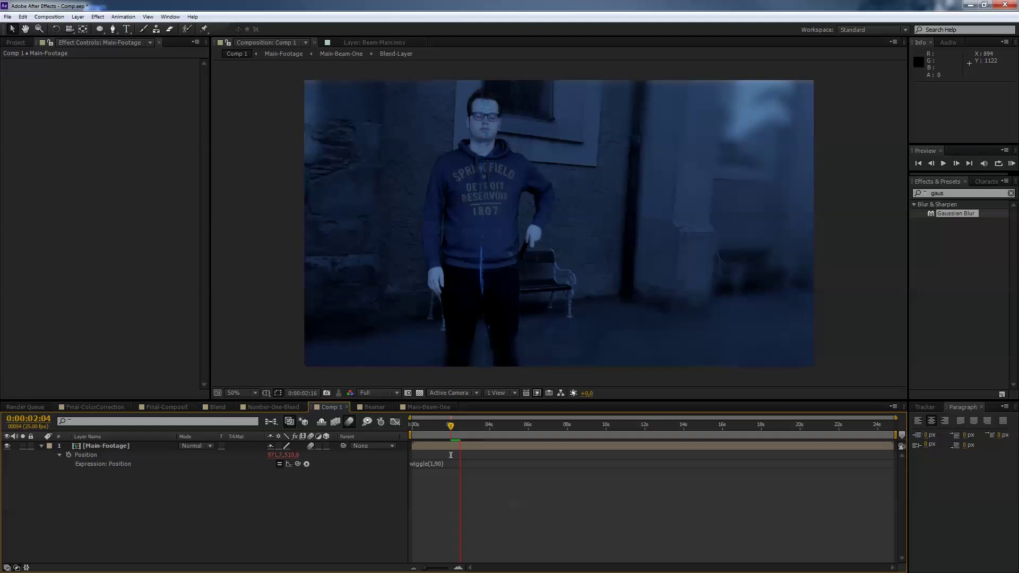
{"action": "key", "text": "space"}
- Apply Levels to the Main-Footage layer with Input Black 24, Input White 201 and Gamma 0.91
{"action": "left_click", "coordinate": [106, 446]}
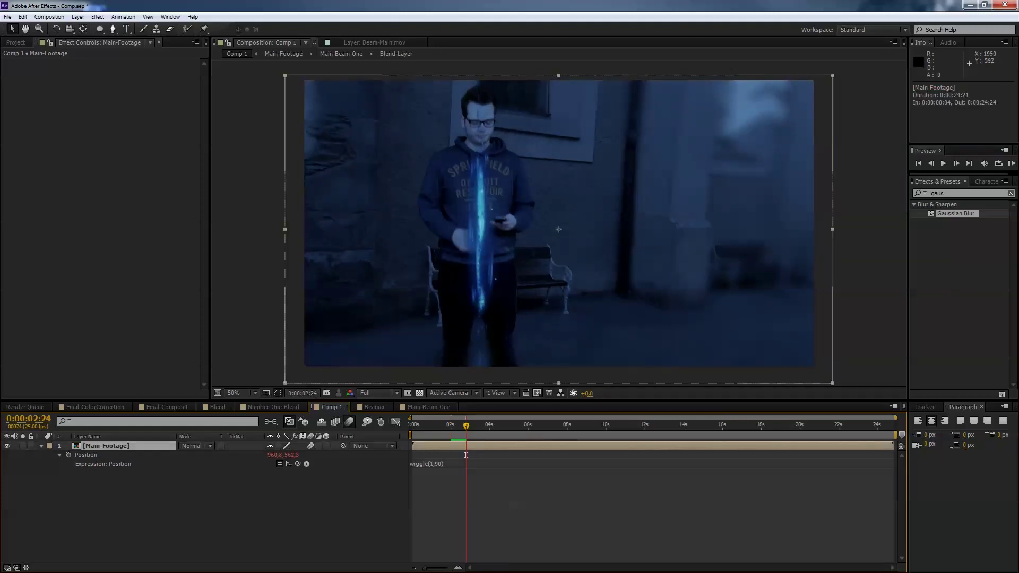
{"action": "key", "text": "ctrl+5"}
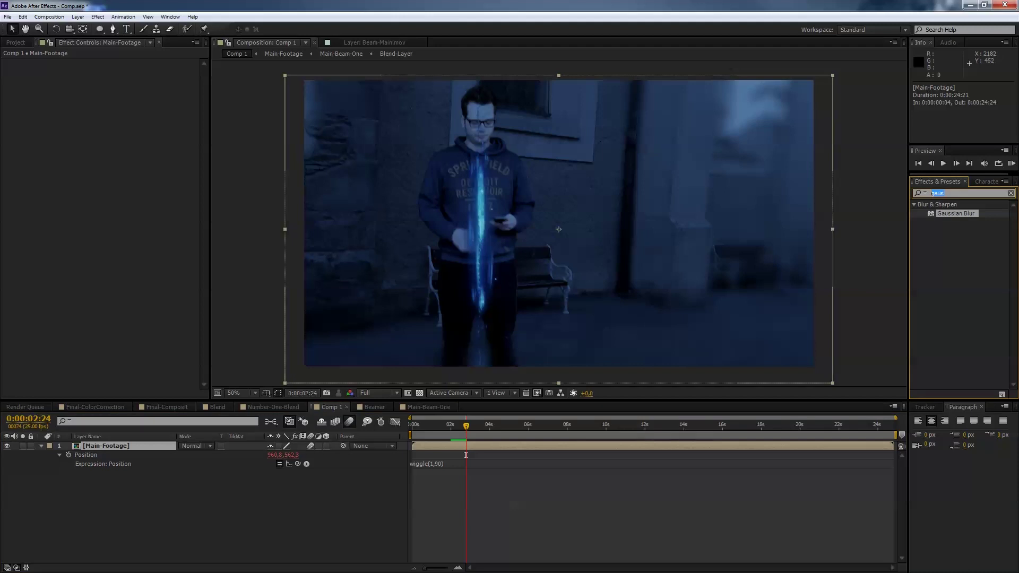
{"action": "type", "text": "level"}
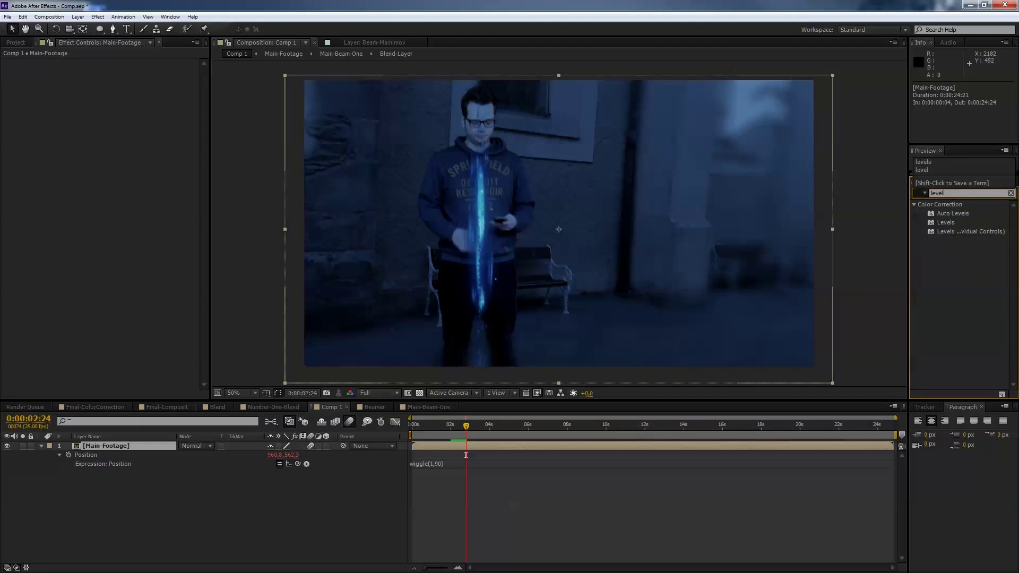
{"action": "double_click", "coordinate": [945, 223]}
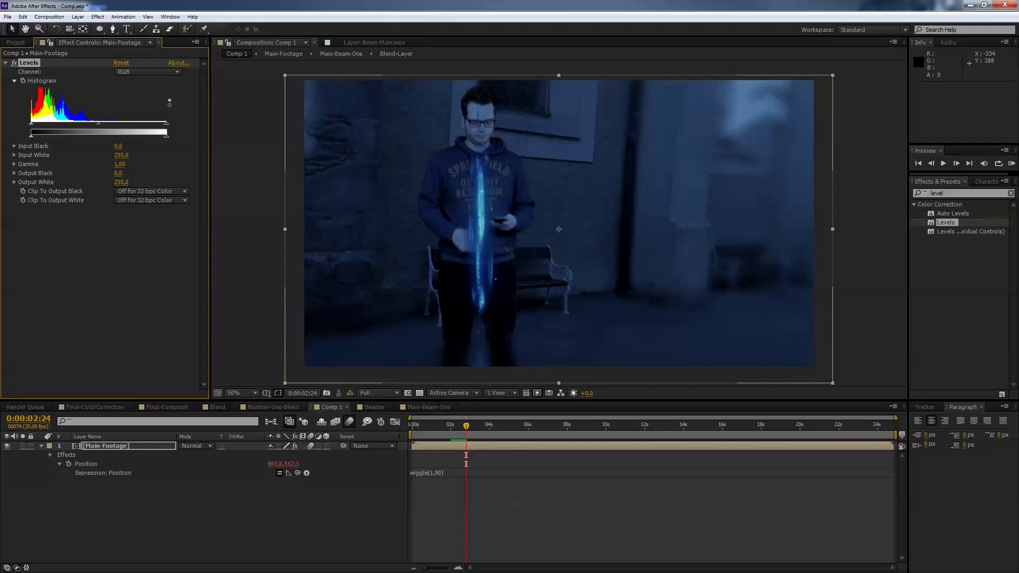
{"action": "left_click_drag", "start_coordinate": [166, 123], "coordinate": [147, 123]}
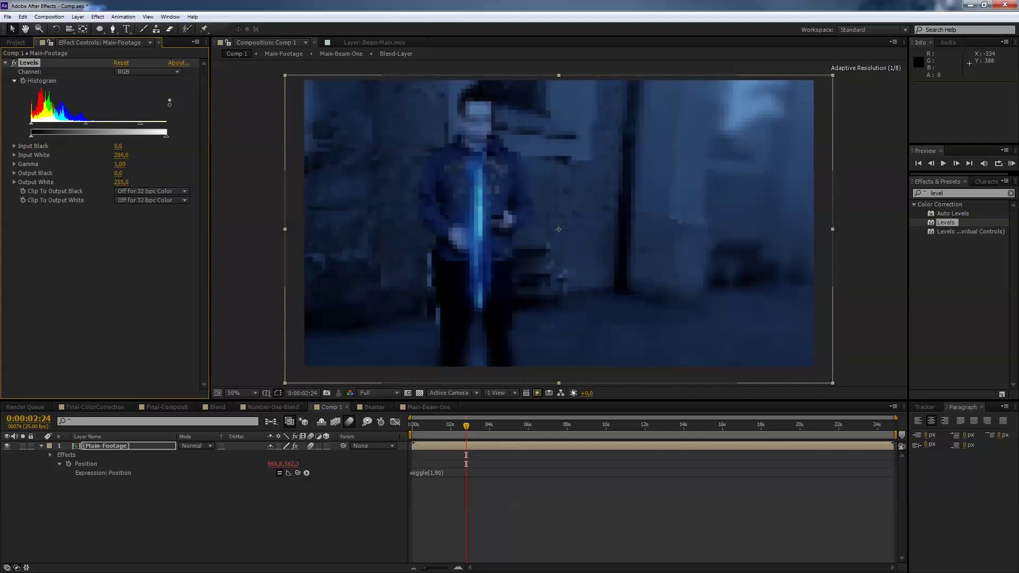
{"action": "left_click_drag", "start_coordinate": [31, 123], "coordinate": [38, 123]}
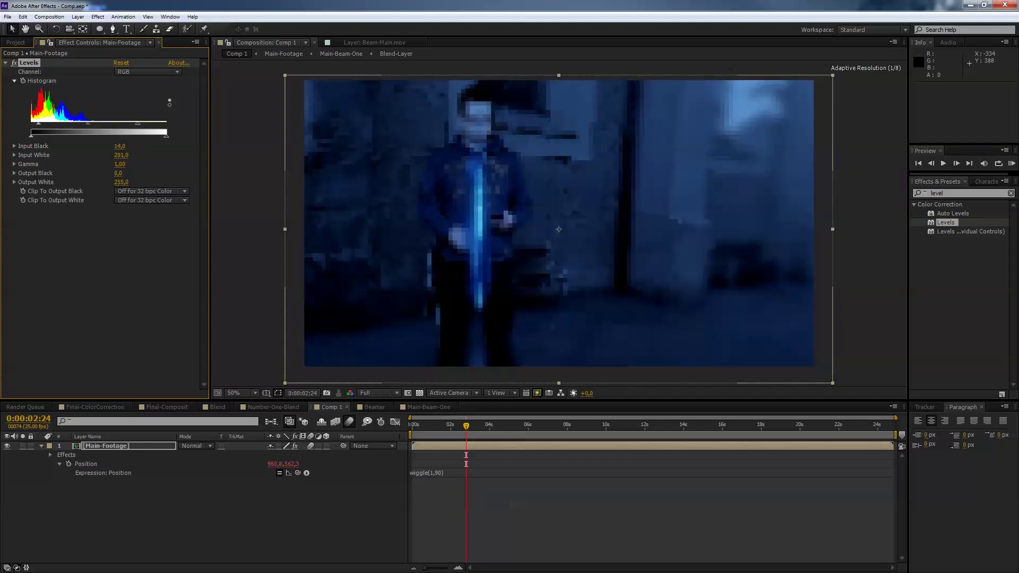
{"action": "left_click_drag", "start_coordinate": [126, 146], "coordinate": [129, 146]}
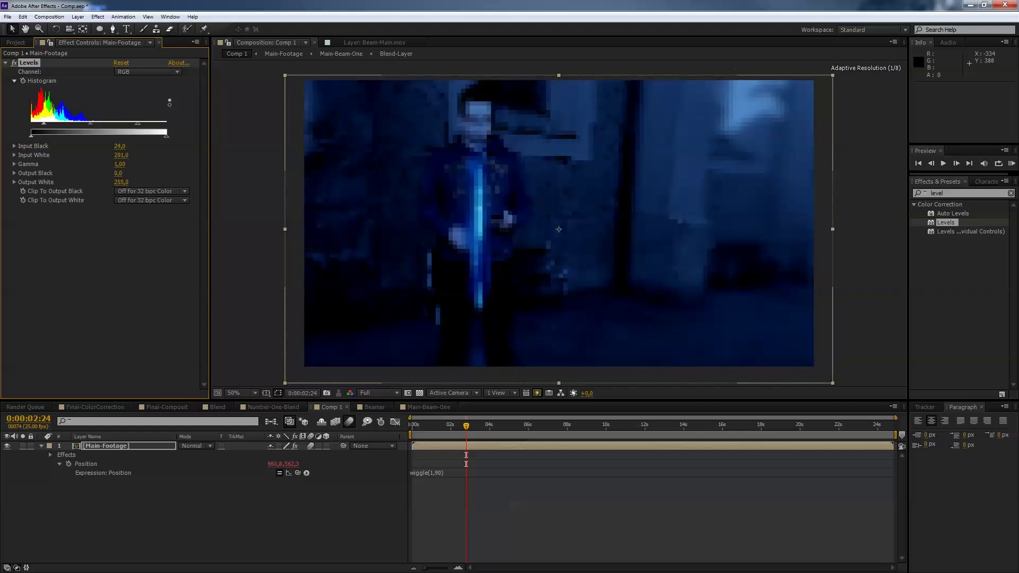
{"action": "left_click_drag", "start_coordinate": [120, 164], "coordinate": [118, 164]}
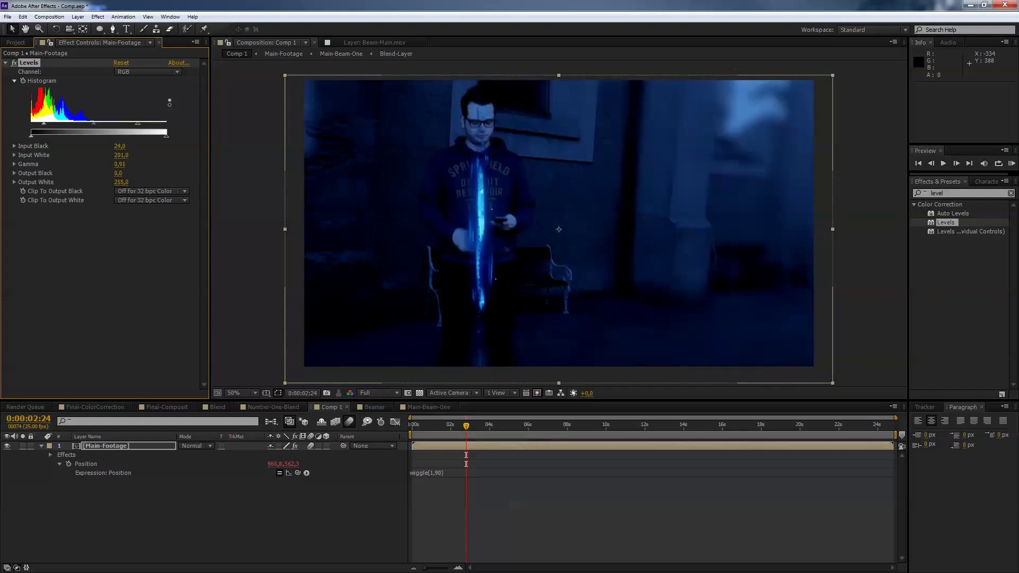
- Add Hue/Saturation to the Main-Footage layer with Master Saturation -40 and preview from 0:00:00:12
{"action": "left_click_drag", "start_coordinate": [946, 193], "coordinate": [821, 194]}
{"action": "type", "text": "hue"}
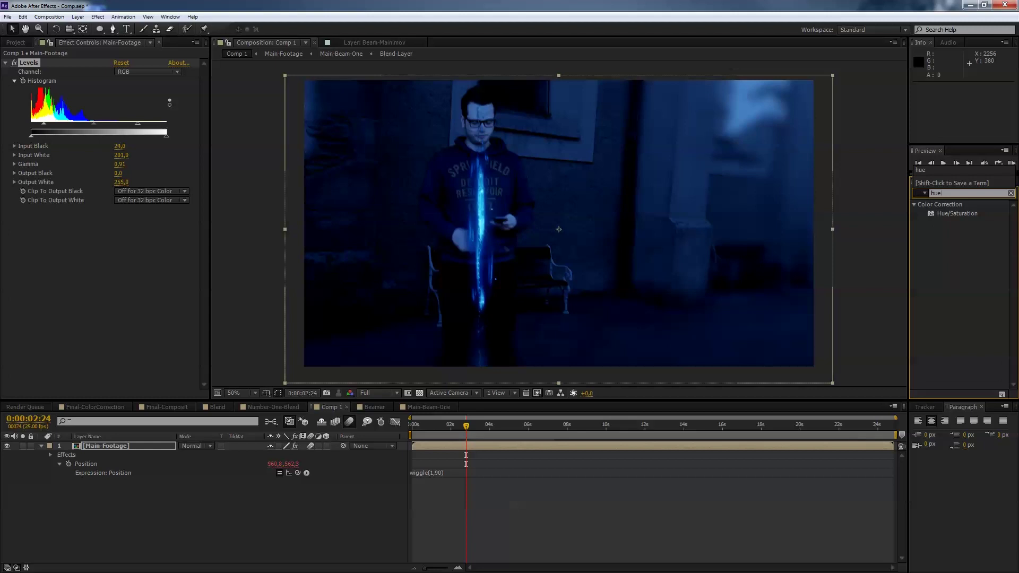
{"action": "left_click_drag", "start_coordinate": [957, 213], "coordinate": [117, 244]}
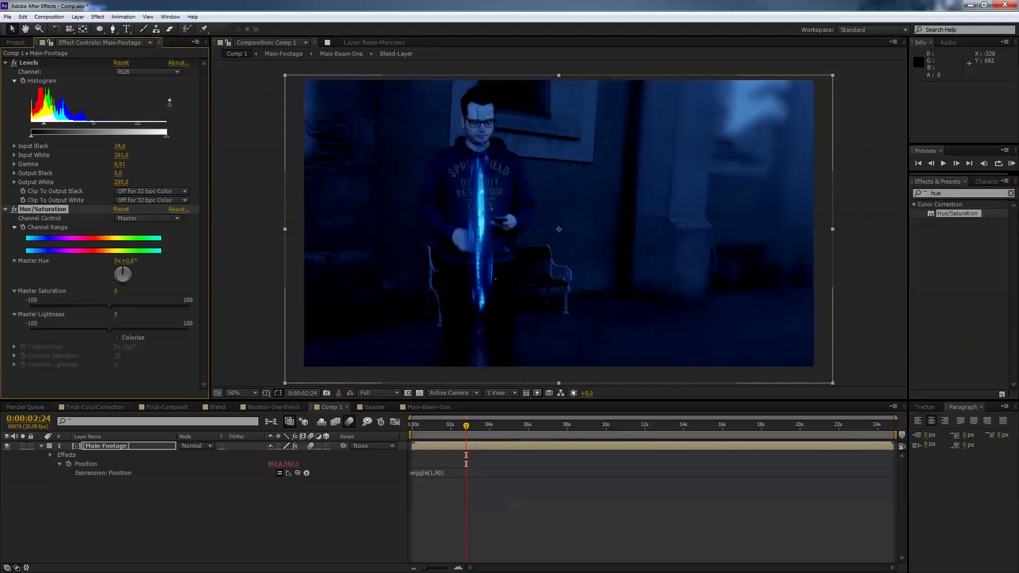
{"action": "left_click_drag", "start_coordinate": [109, 306], "coordinate": [107, 306]}
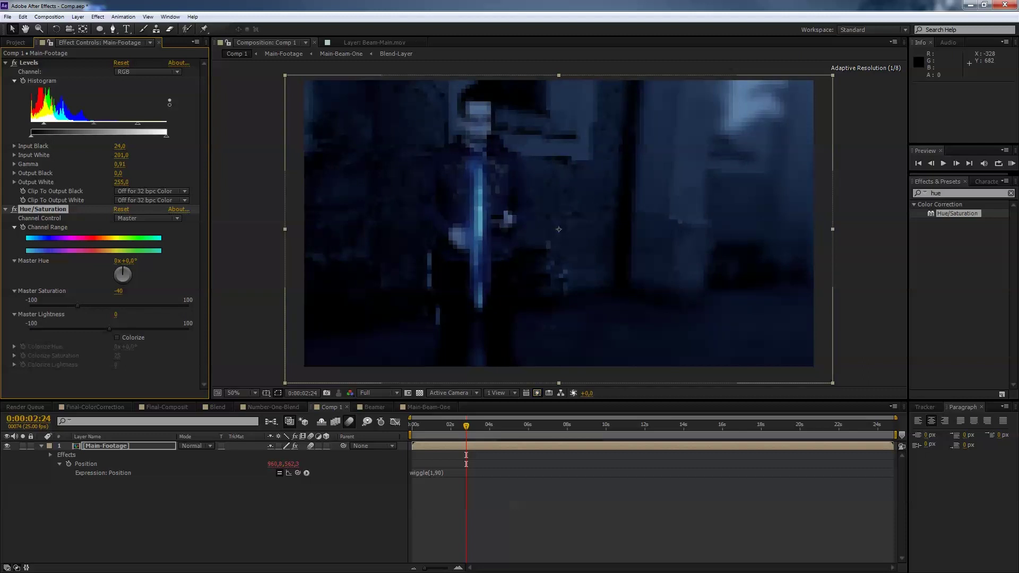
{"action": "left_click_drag", "start_coordinate": [466, 426], "coordinate": [418, 425]}
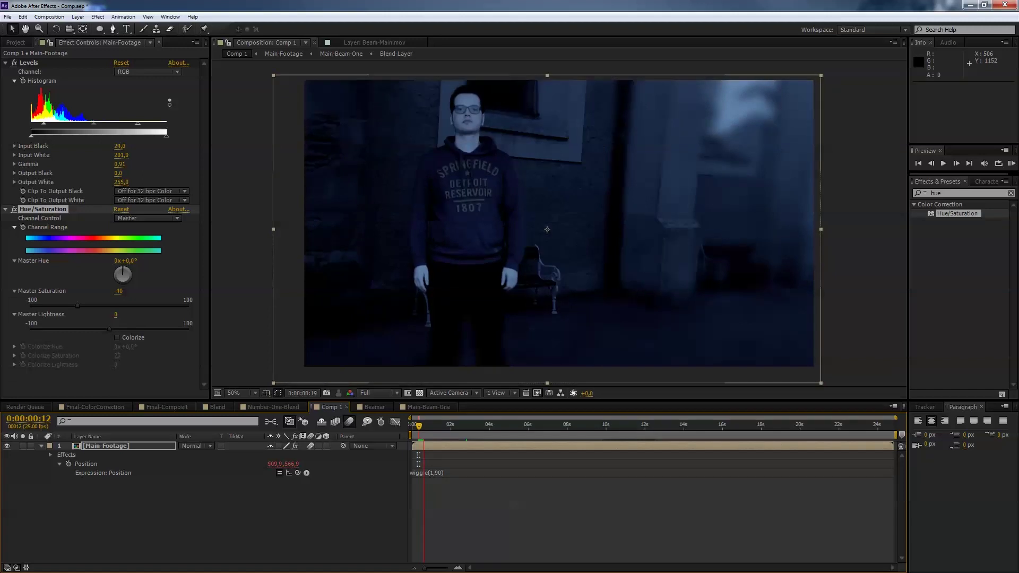